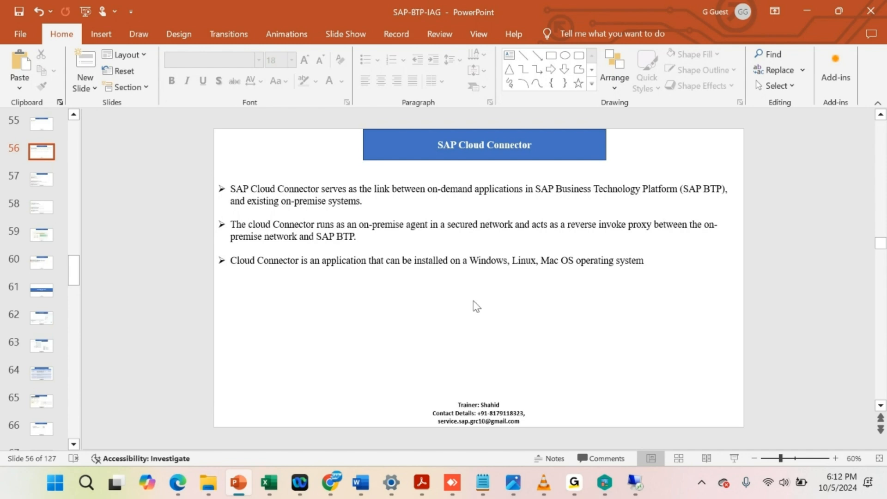
Page back through the IAS slides to slide 49, then forward to slide 51, 'Upload SAML Metadata in IAS'
{"action": "scroll", "coordinate": [474, 301], "scroll_direction": "down", "scroll_amount": 1}
{"action": "scroll", "coordinate": [476, 303], "scroll_direction": "up", "scroll_amount": 2}
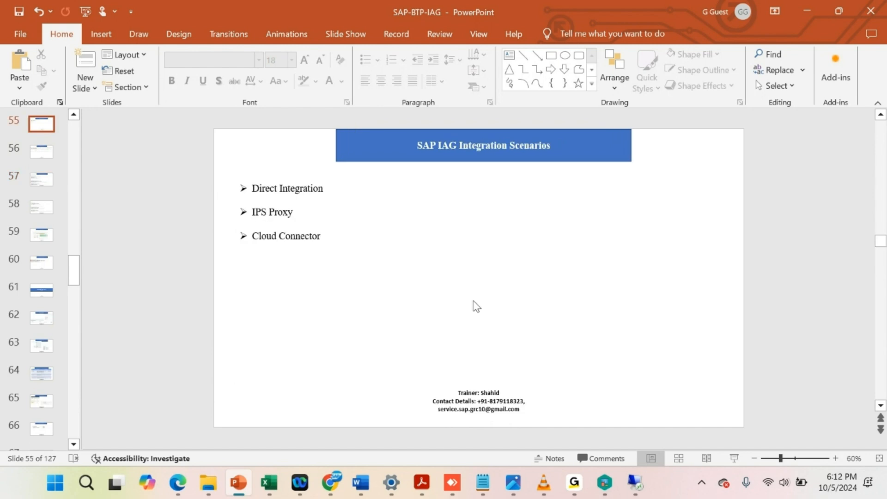
{"action": "scroll", "coordinate": [477, 307], "scroll_direction": "up", "scroll_amount": 2}
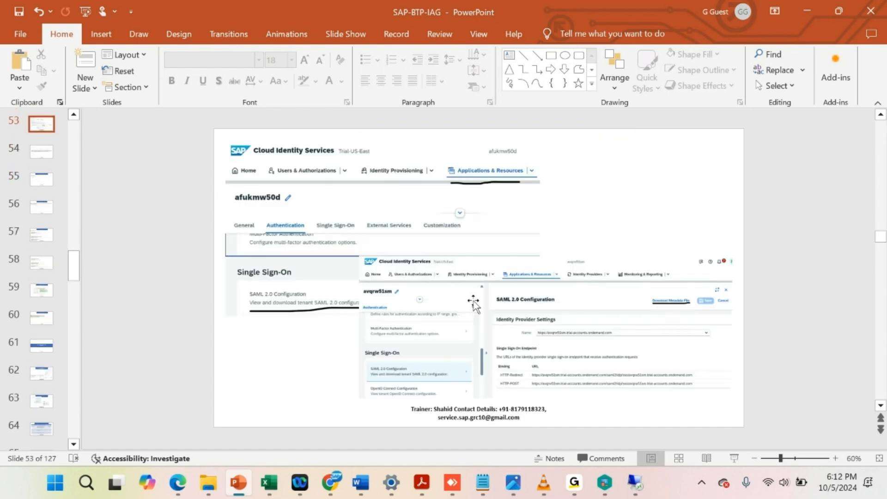
{"action": "scroll", "coordinate": [473, 303], "scroll_direction": "up", "scroll_amount": 4}
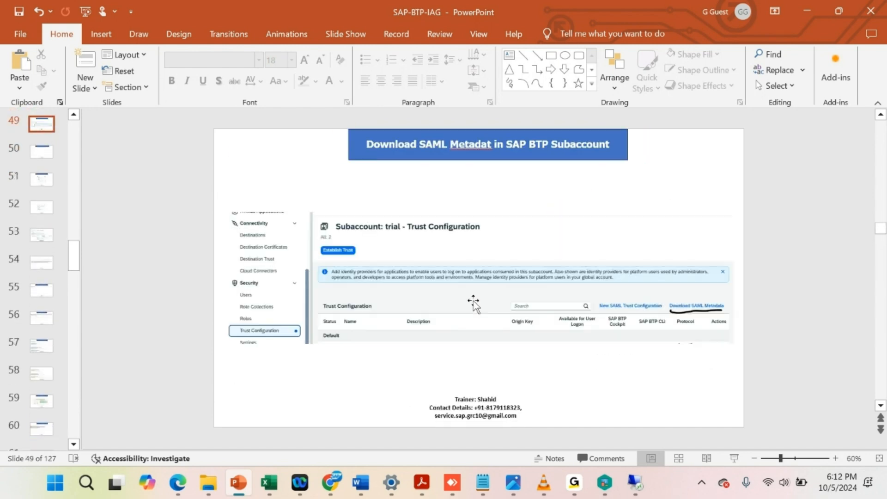
{"action": "scroll", "coordinate": [473, 303], "scroll_direction": "down", "scroll_amount": 2}
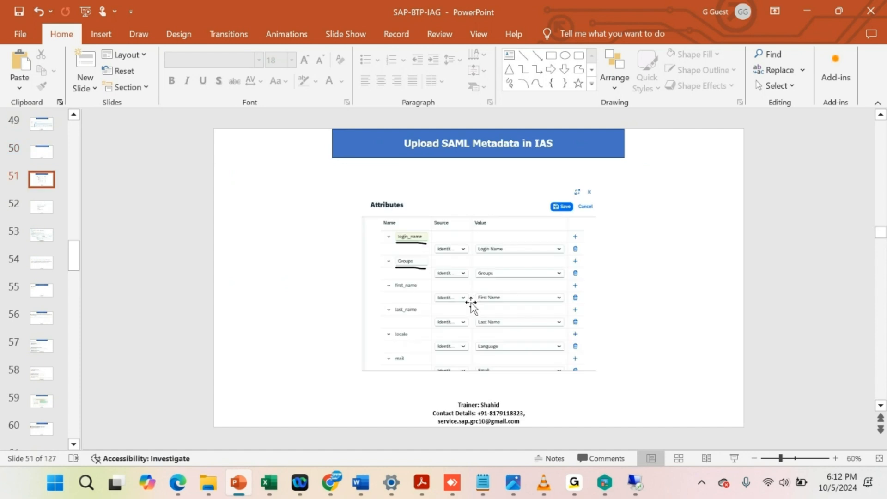
{"action": "scroll", "coordinate": [471, 304], "scroll_direction": "down", "scroll_amount": 1}
{"action": "scroll", "coordinate": [471, 303], "scroll_direction": "up", "scroll_amount": 1}
{"action": "scroll", "coordinate": [471, 304], "scroll_direction": "down", "scroll_amount": 1}
{"action": "scroll", "coordinate": [472, 303], "scroll_direction": "up", "scroll_amount": 3}
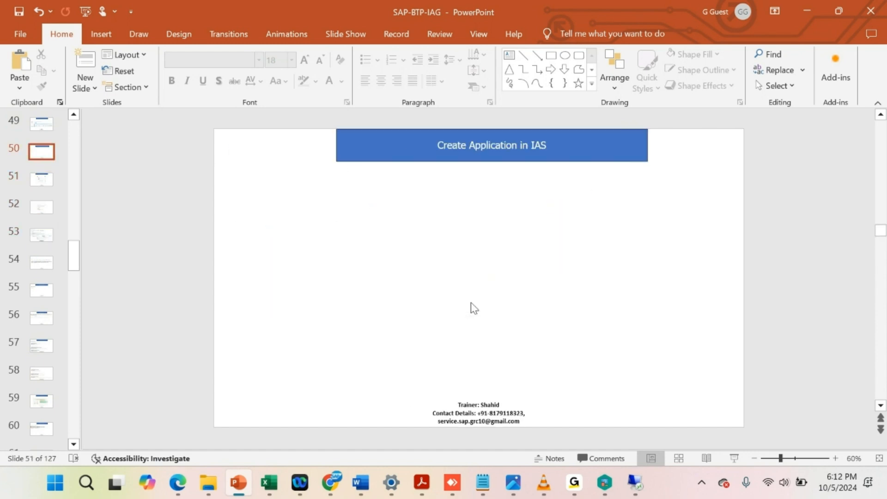
{"action": "scroll", "coordinate": [471, 304], "scroll_direction": "down", "scroll_amount": 1}
{"action": "scroll", "coordinate": [473, 308], "scroll_direction": "down", "scroll_amount": 1}
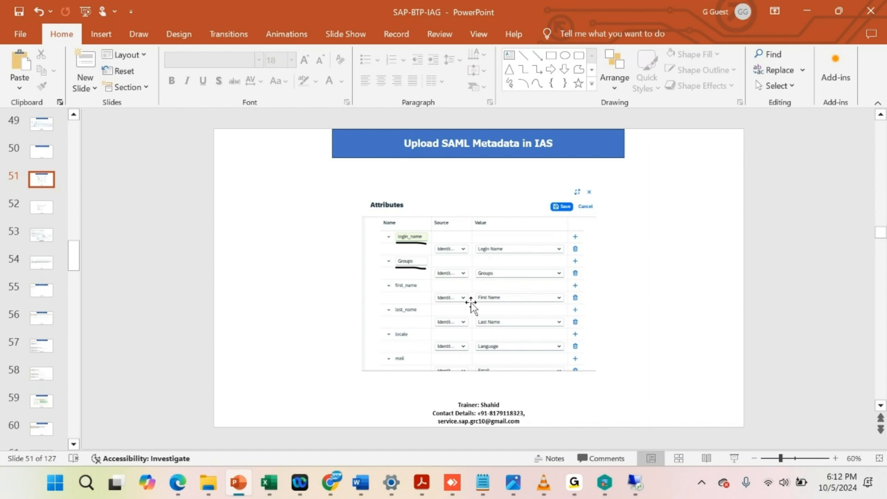
In the BTP Cockpit window, check Security > Trust Configuration, then move to the Administration Console
{"action": "mouse_move", "coordinate": [331, 482]}
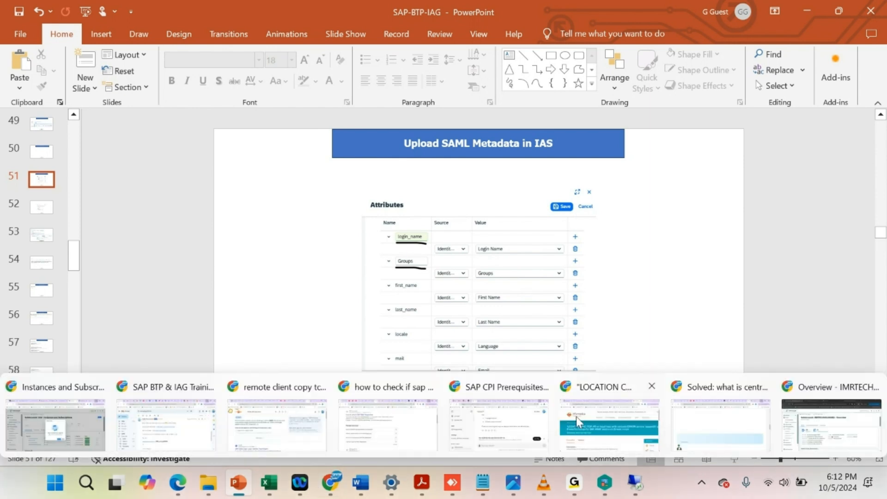
{"action": "left_click", "coordinate": [830, 424]}
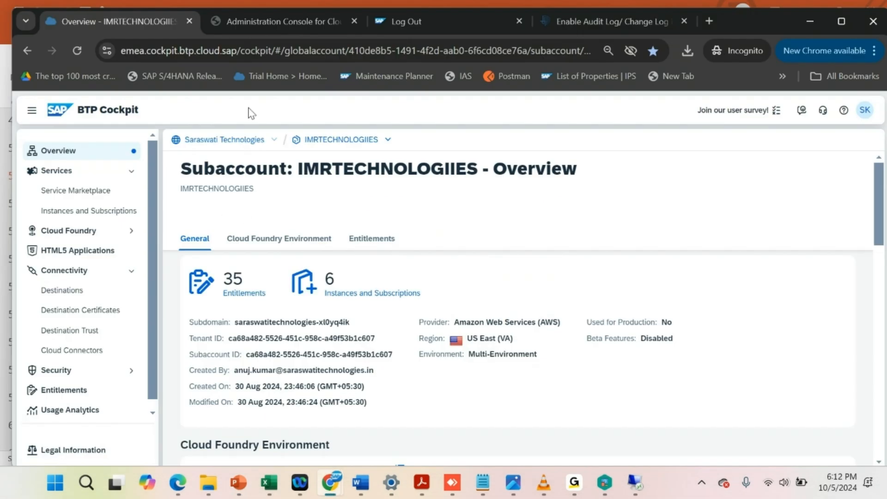
{"action": "scroll", "coordinate": [155, 203], "scroll_direction": "down", "scroll_amount": 1}
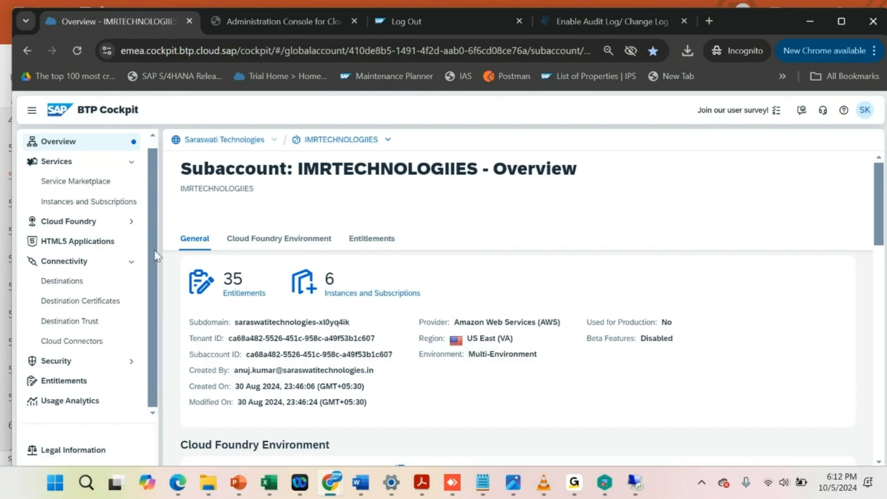
{"action": "left_click", "coordinate": [94, 367]}
{"action": "scroll", "coordinate": [89, 283], "scroll_direction": "down", "scroll_amount": 2}
{"action": "left_click", "coordinate": [87, 340]}
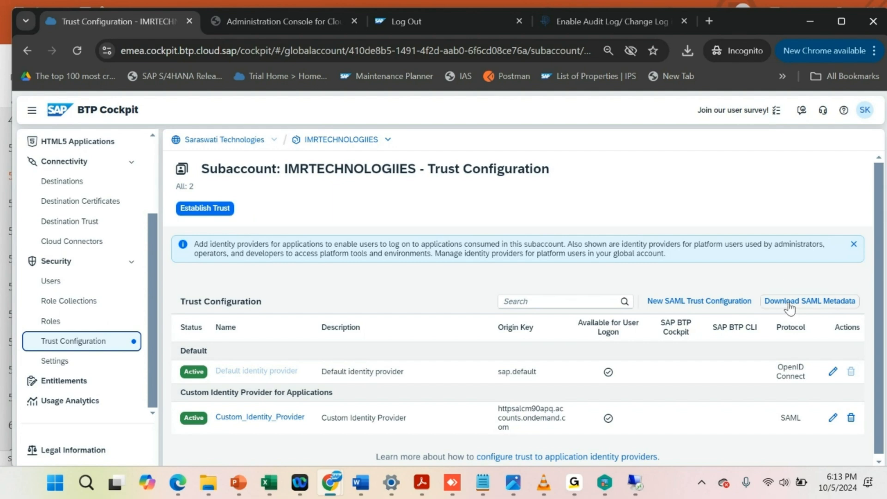
{"action": "left_click", "coordinate": [293, 24]}
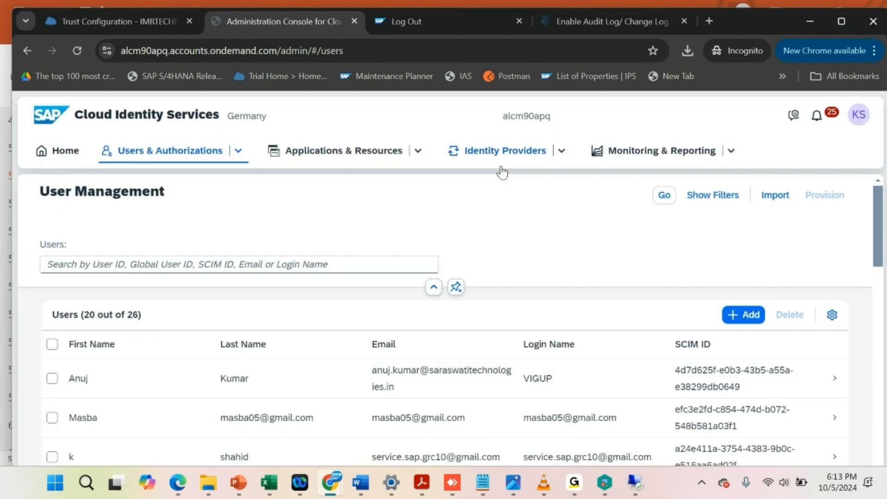
Find IAG-App under Applications and review its SAML 2.0 configuration without saving
{"action": "left_click", "coordinate": [418, 151]}
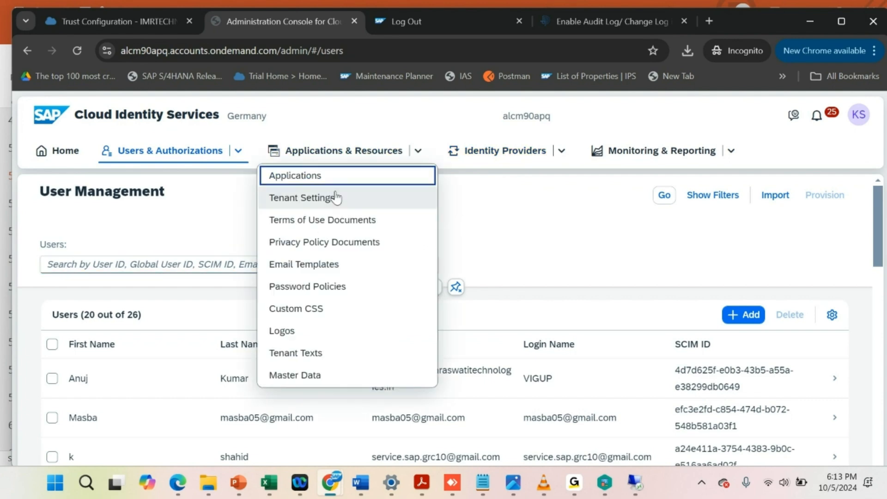
{"action": "left_click", "coordinate": [318, 176]}
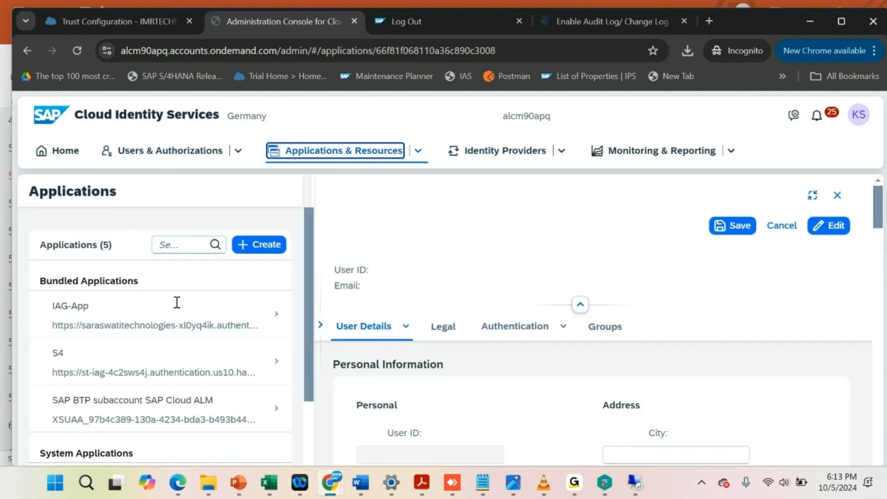
{"action": "left_click", "coordinate": [147, 320]}
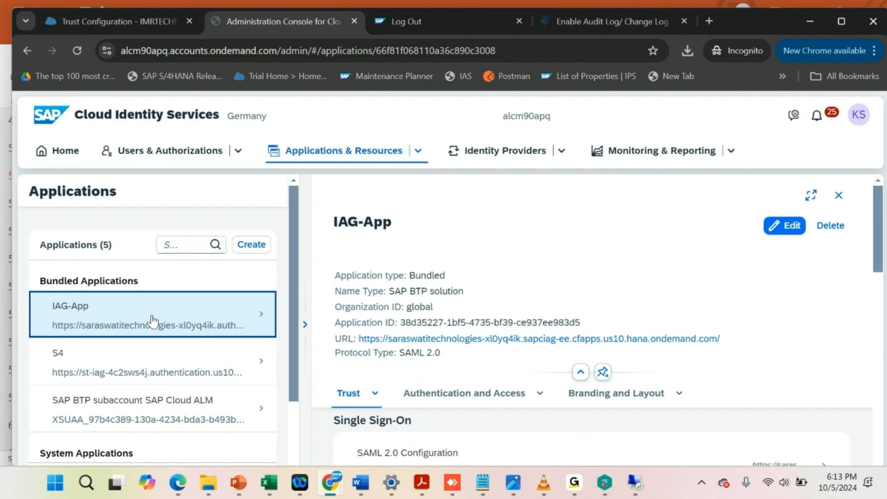
{"action": "scroll", "coordinate": [503, 265], "scroll_direction": "down", "scroll_amount": 3}
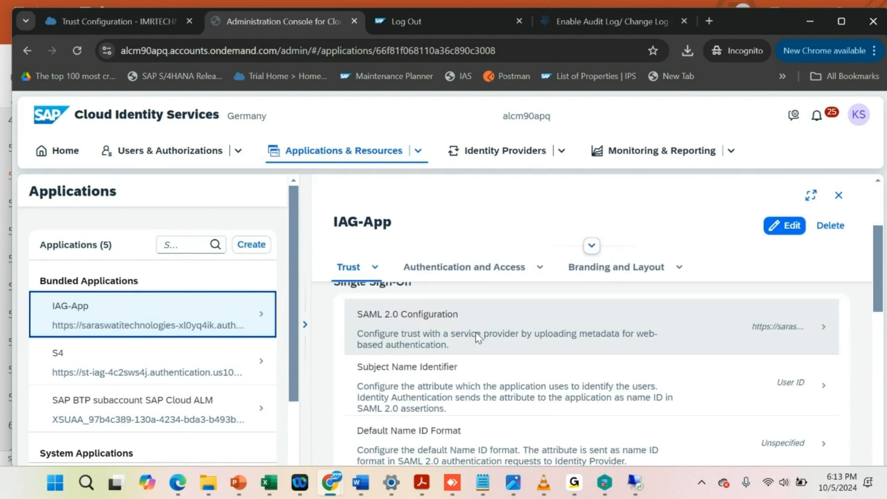
{"action": "left_click", "coordinate": [417, 319]}
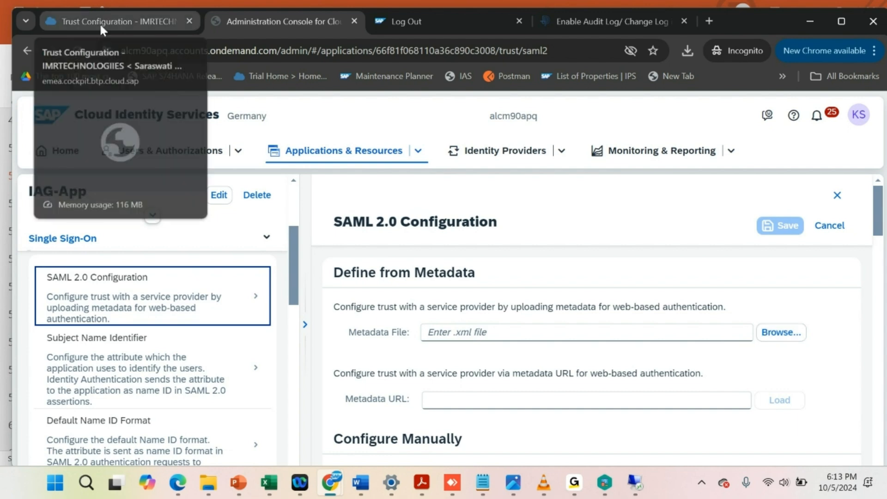
{"action": "scroll", "coordinate": [586, 348], "scroll_direction": "down", "scroll_amount": 3}
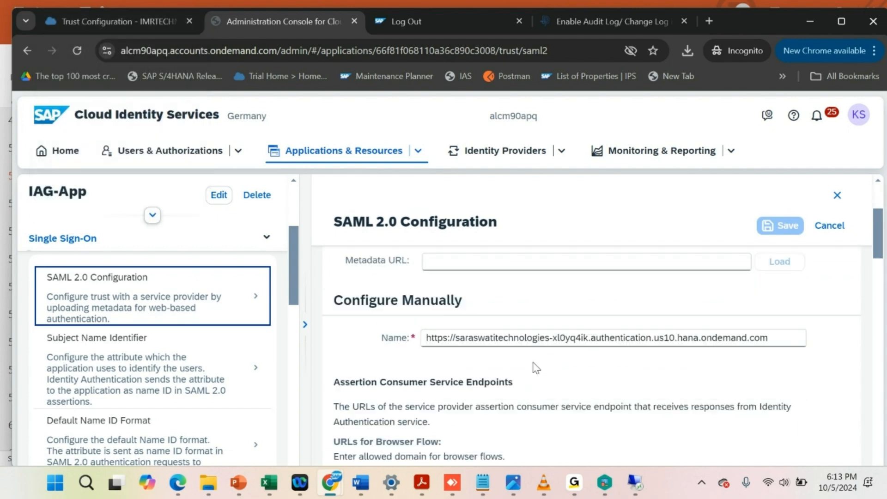
{"action": "scroll", "coordinate": [587, 349], "scroll_direction": "up", "scroll_amount": 3}
{"action": "left_click", "coordinate": [825, 227]}
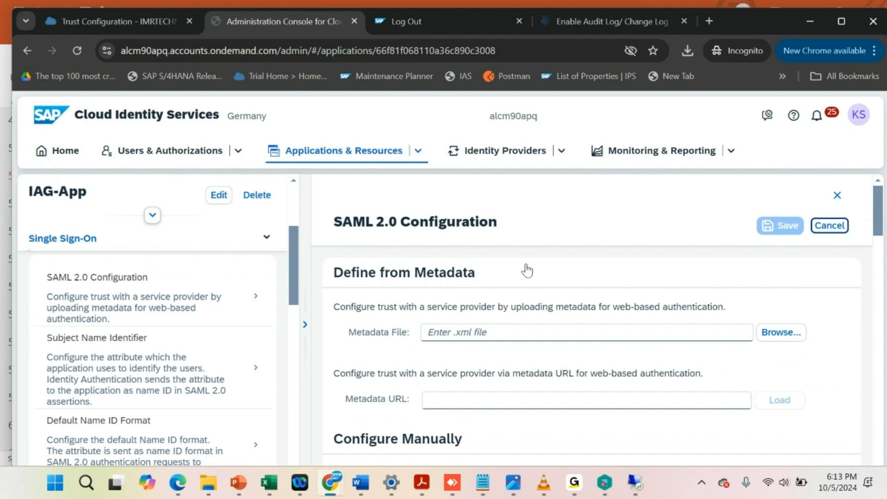
Review IAG-App's user attribute settings and close them unchanged
{"action": "scroll", "coordinate": [450, 314], "scroll_direction": "down", "scroll_amount": 3}
{"action": "scroll", "coordinate": [448, 332], "scroll_direction": "down", "scroll_amount": 3}
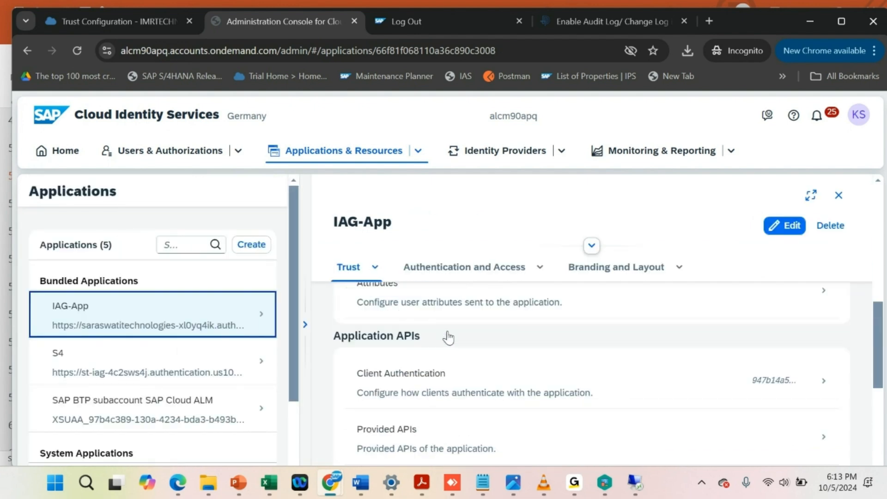
{"action": "scroll", "coordinate": [417, 346], "scroll_direction": "up", "scroll_amount": 1}
{"action": "left_click", "coordinate": [421, 350]}
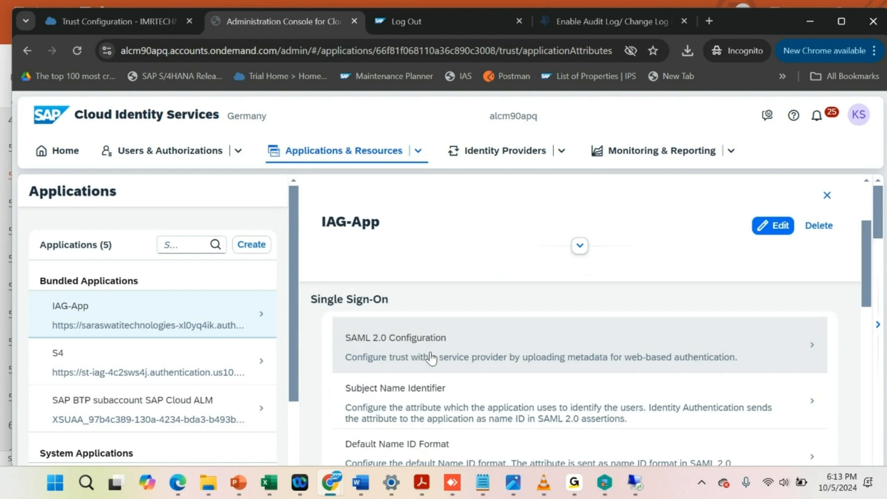
{"action": "scroll", "coordinate": [432, 318], "scroll_direction": "down", "scroll_amount": 2}
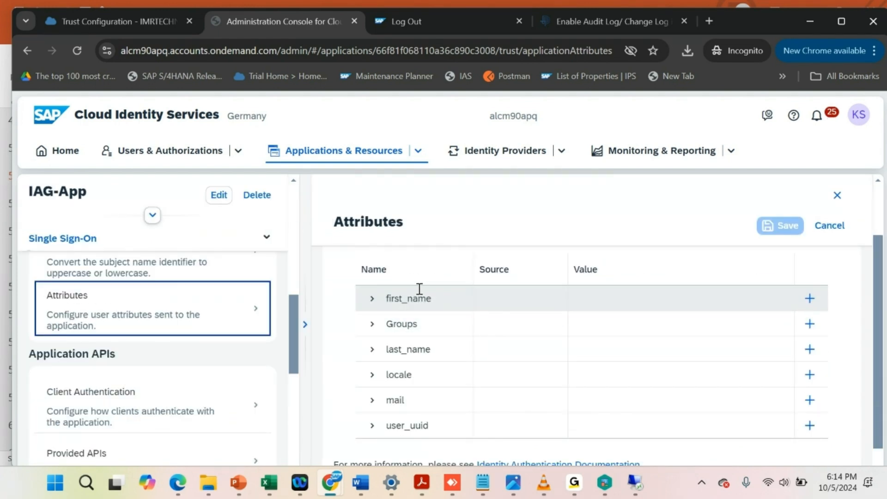
{"action": "left_click", "coordinate": [829, 226]}
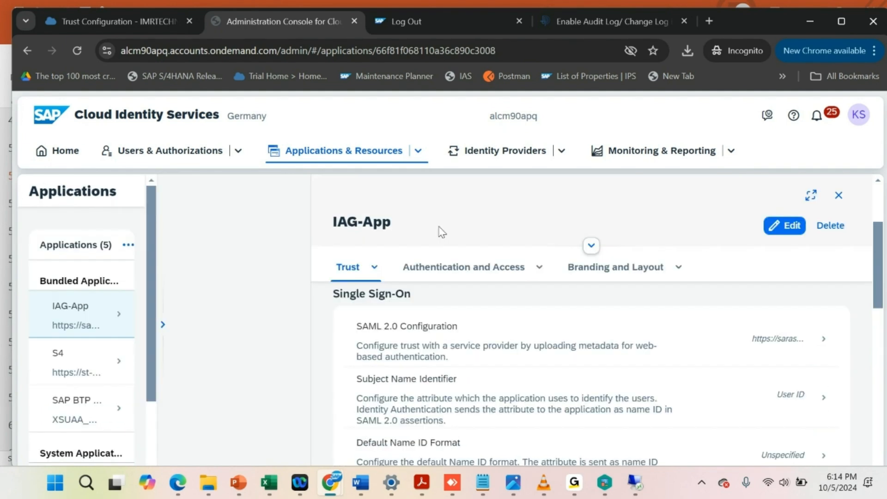
Show IAG-App's Subject Name Identifier: Identity Directory source, User ID value
{"action": "scroll", "coordinate": [463, 309], "scroll_direction": "down", "scroll_amount": 3}
{"action": "scroll", "coordinate": [462, 310], "scroll_direction": "up", "scroll_amount": 3}
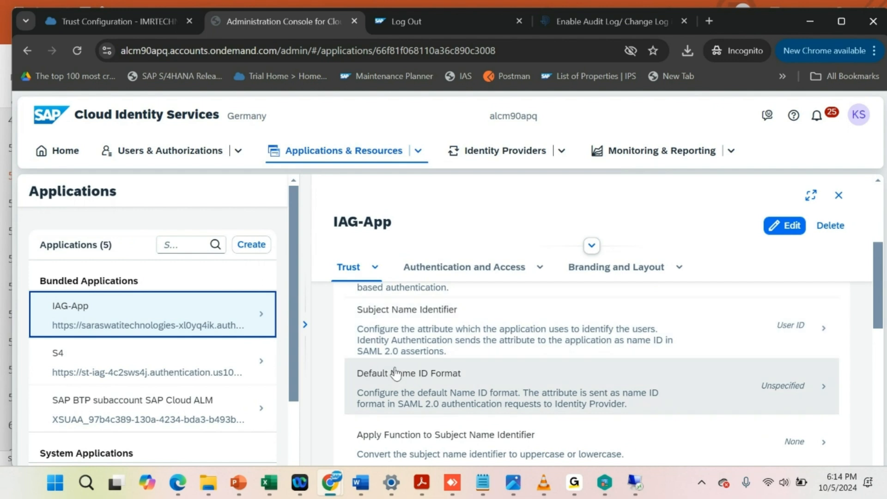
{"action": "scroll", "coordinate": [410, 370], "scroll_direction": "up", "scroll_amount": 1}
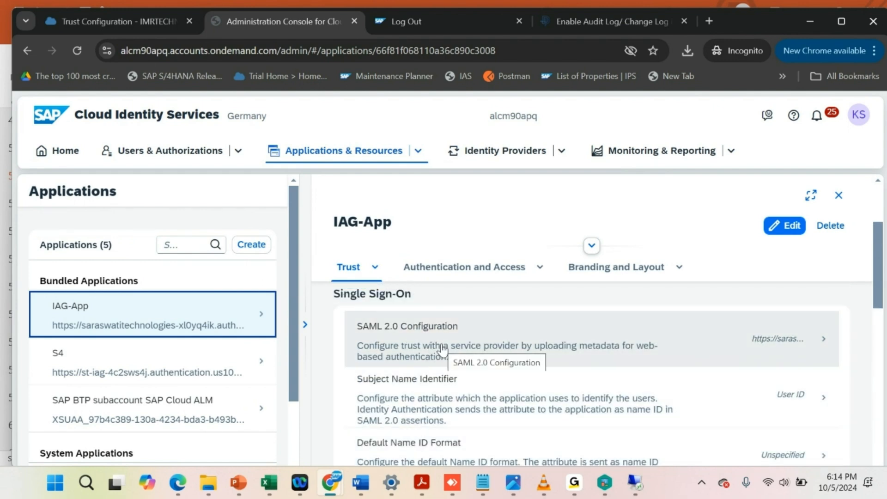
{"action": "left_click", "coordinate": [448, 386]}
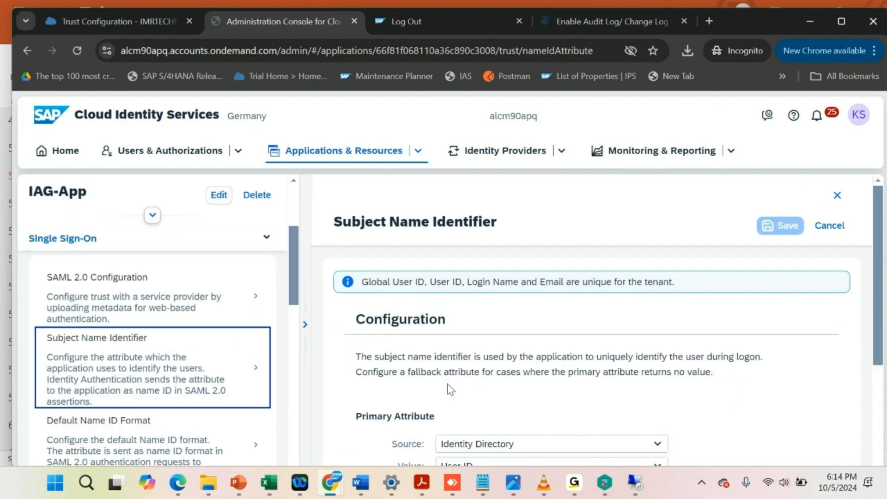
{"action": "scroll", "coordinate": [465, 347], "scroll_direction": "down", "scroll_amount": 2}
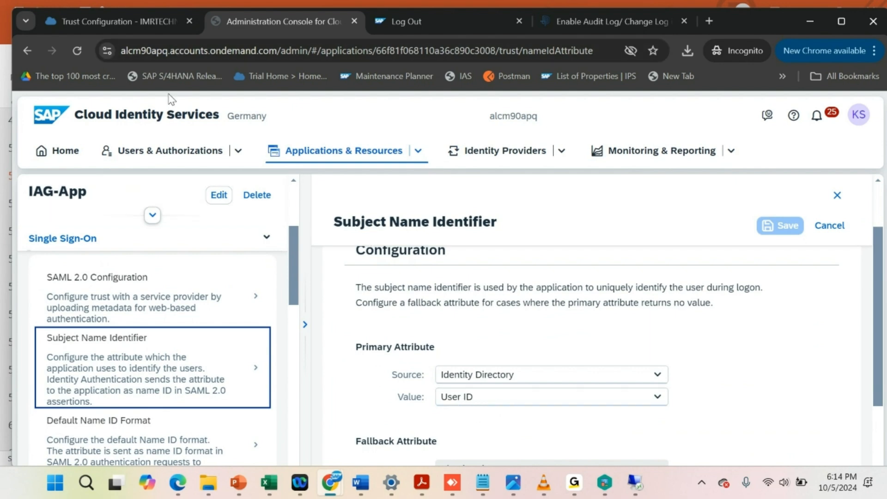
View Tenant Settings > Single Sign-On > SAML 2.0 Configuration, then go back to BTP Trust Configuration
{"action": "left_click", "coordinate": [418, 154]}
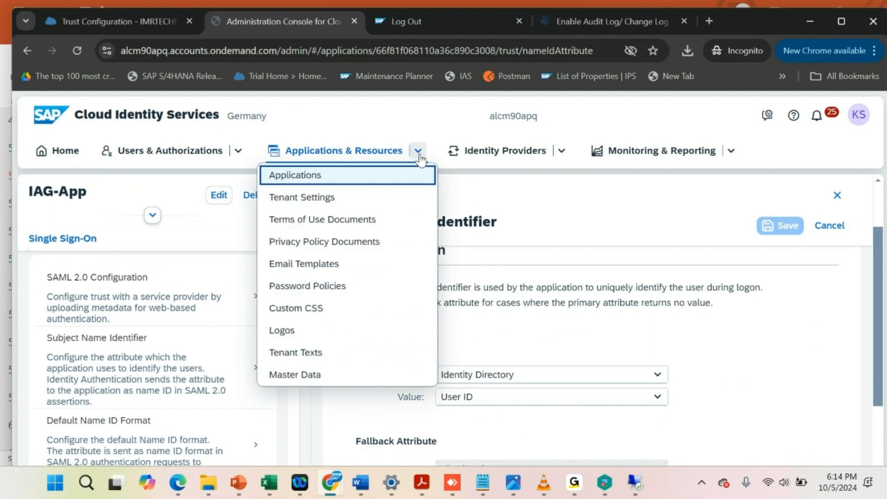
{"action": "left_click", "coordinate": [357, 199]}
{"action": "scroll", "coordinate": [305, 276], "scroll_direction": "down", "scroll_amount": 8}
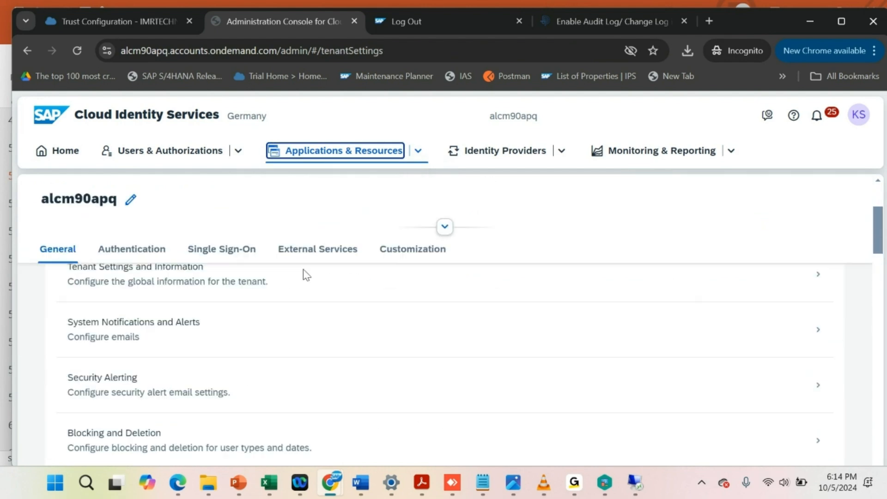
{"action": "scroll", "coordinate": [295, 303], "scroll_direction": "down", "scroll_amount": 10}
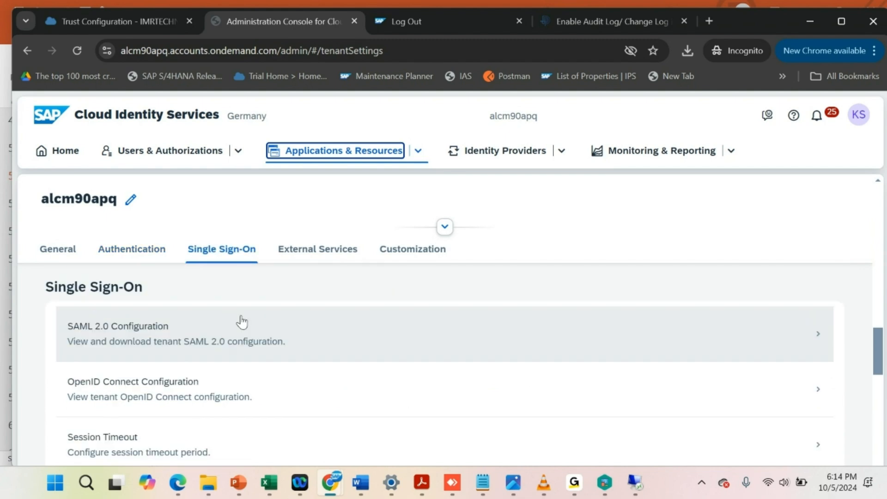
{"action": "left_click", "coordinate": [122, 336]}
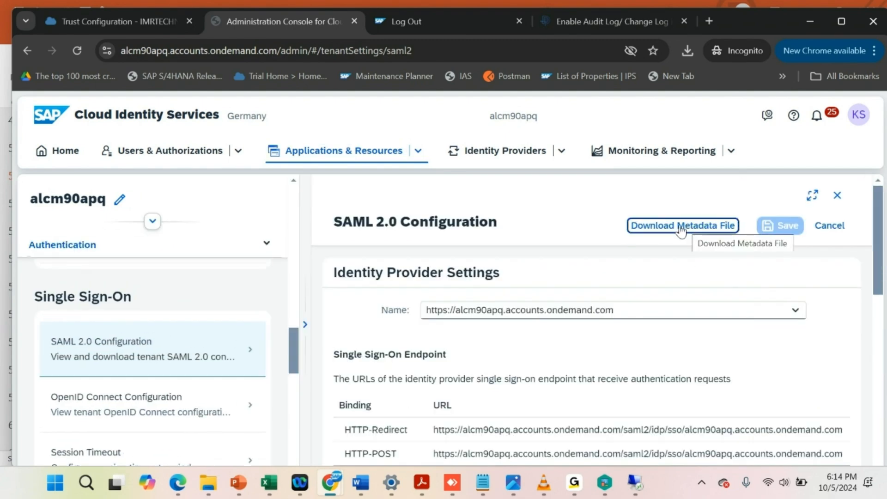
{"action": "left_click", "coordinate": [95, 23]}
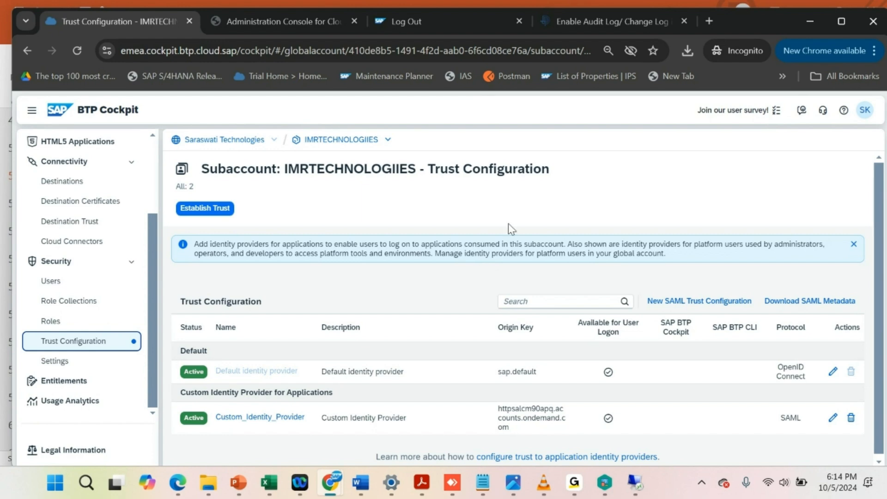
Review one tenant administrator's authorization details under Users & Authorizations > Administrators
{"action": "left_click", "coordinate": [309, 18]}
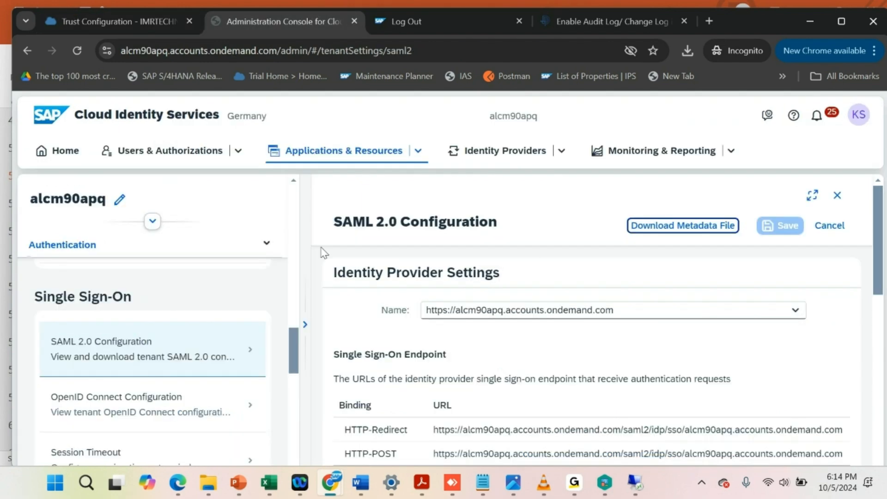
{"action": "left_click", "coordinate": [238, 151]}
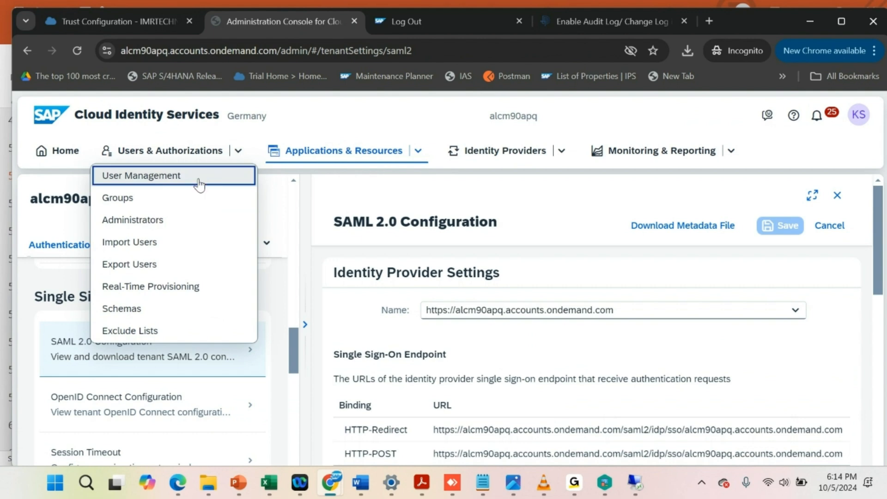
{"action": "left_click", "coordinate": [159, 221]}
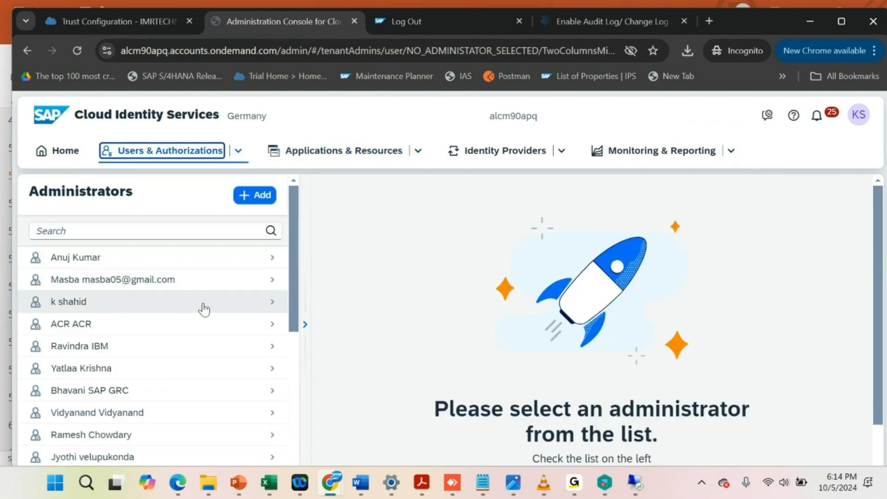
{"action": "left_click", "coordinate": [155, 312]}
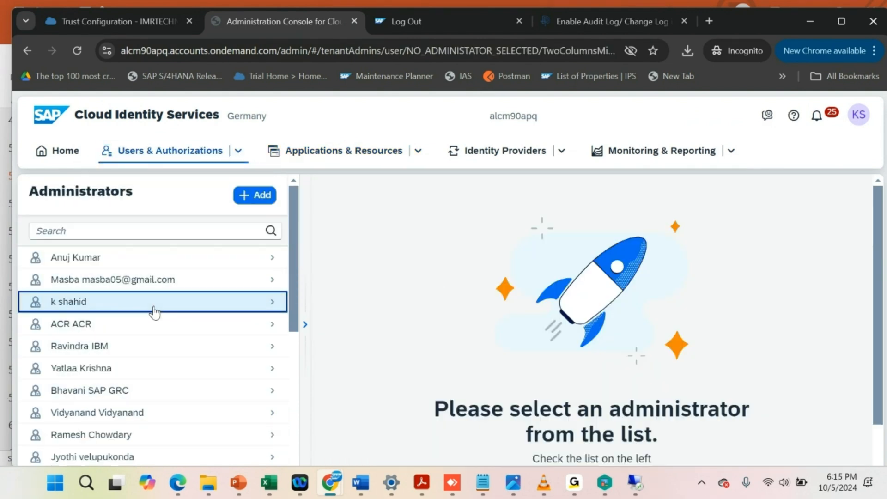
{"action": "scroll", "coordinate": [554, 423], "scroll_direction": "down", "scroll_amount": 1}
{"action": "scroll", "coordinate": [452, 411], "scroll_direction": "up", "scroll_amount": 1}
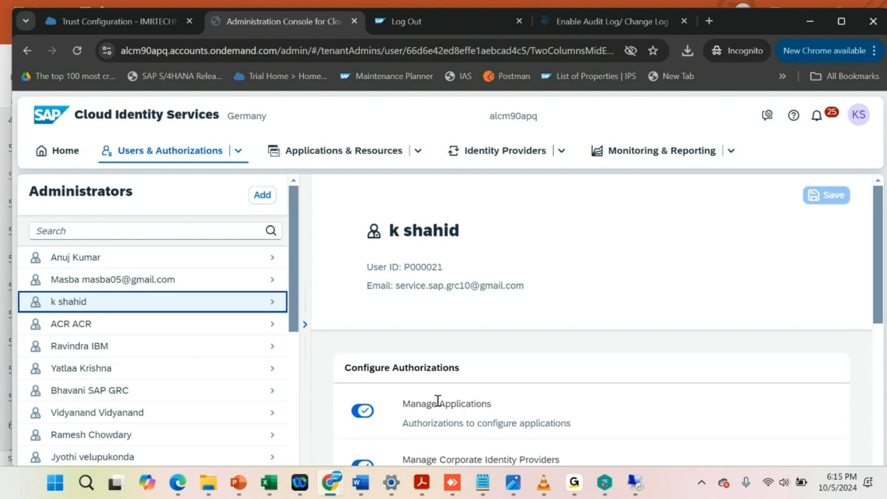
{"action": "scroll", "coordinate": [437, 401], "scroll_direction": "down", "scroll_amount": 5}
{"action": "scroll", "coordinate": [438, 401], "scroll_direction": "up", "scroll_amount": 5}
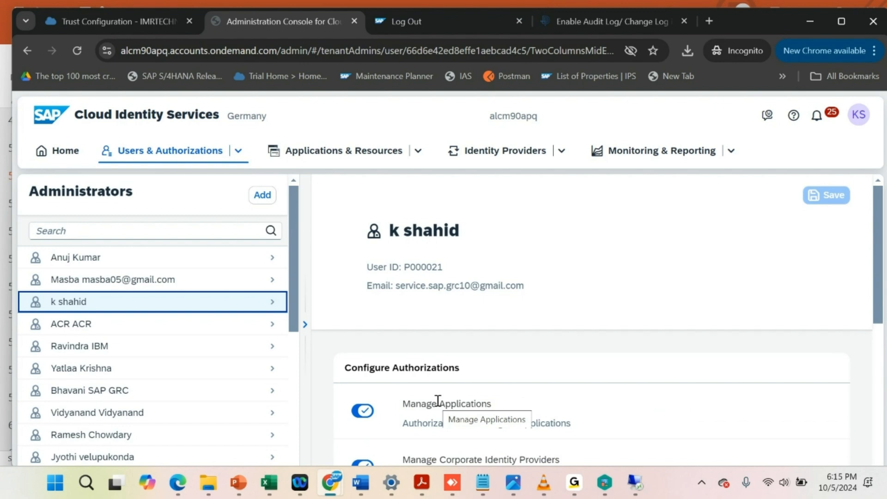
Look over the User Management list and the IAG user groups, then return to BTP Cockpit
{"action": "left_click", "coordinate": [235, 150]}
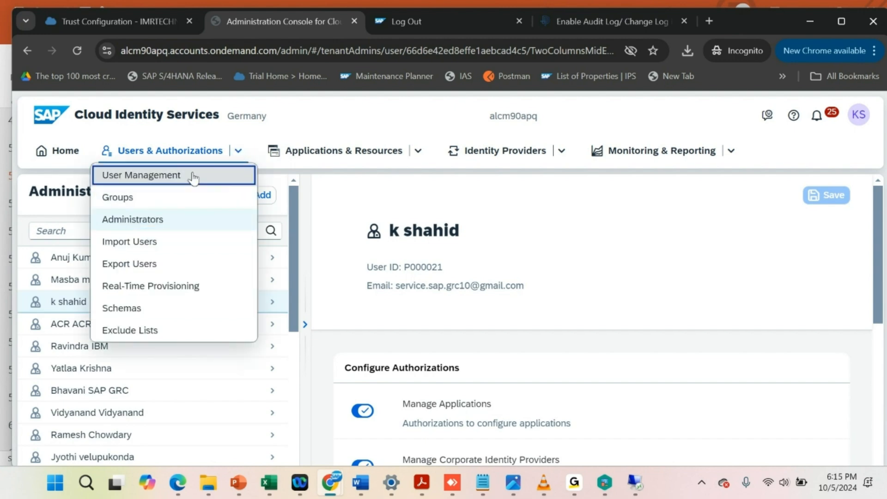
{"action": "left_click", "coordinate": [193, 175]}
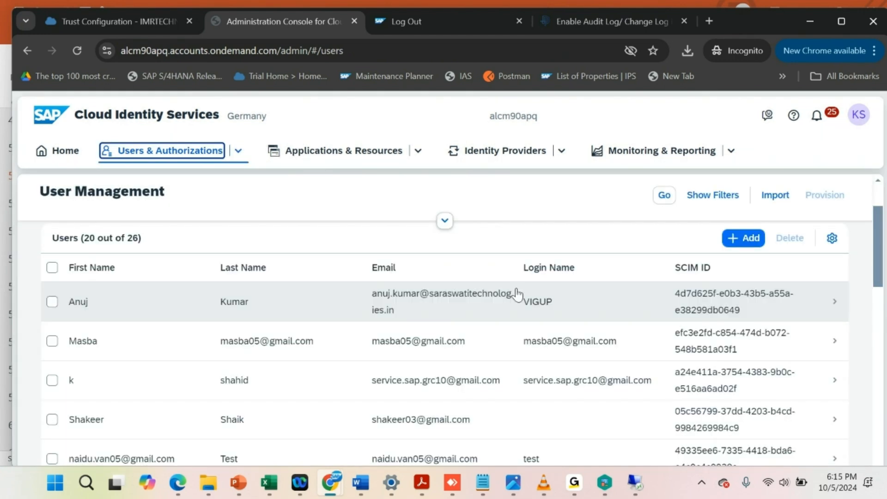
{"action": "left_click", "coordinate": [418, 150]}
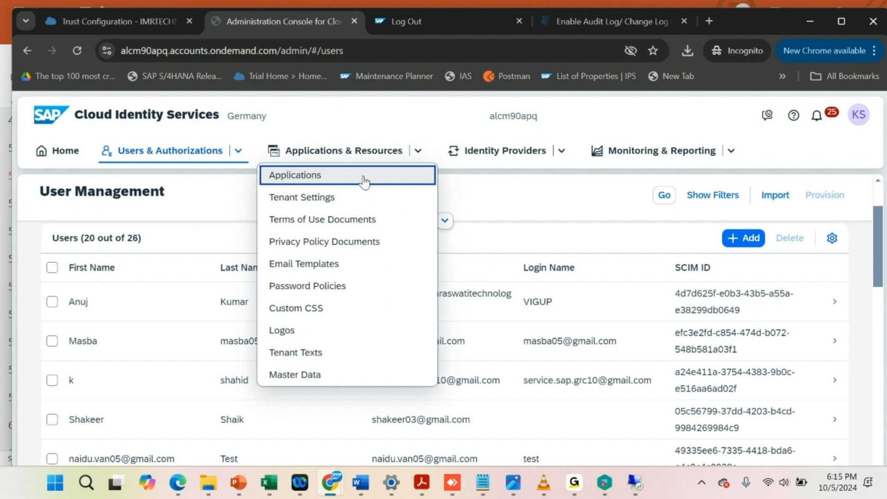
{"action": "left_click", "coordinate": [238, 151]}
{"action": "left_click", "coordinate": [187, 196]}
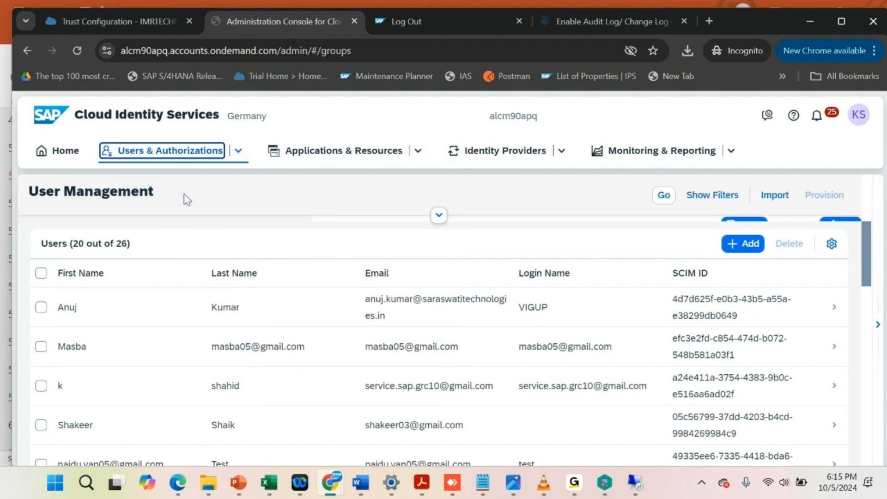
{"action": "scroll", "coordinate": [391, 333], "scroll_direction": "down", "scroll_amount": 10}
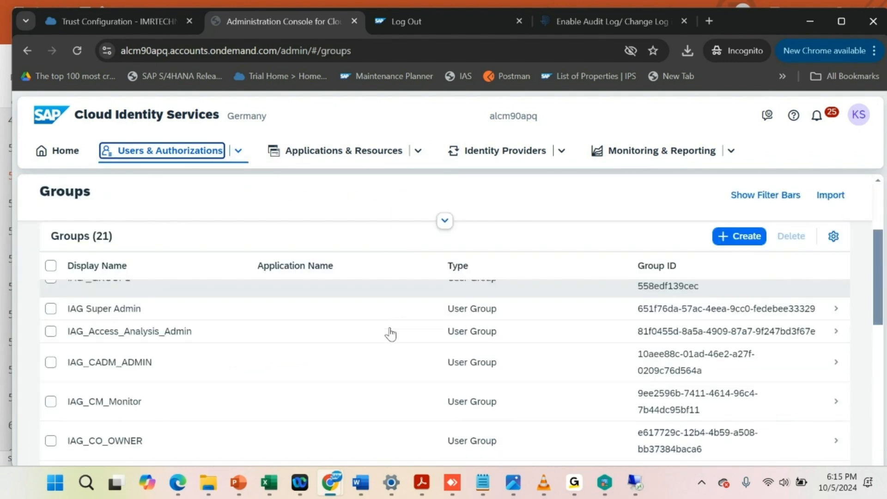
{"action": "scroll", "coordinate": [391, 333], "scroll_direction": "down", "scroll_amount": 1}
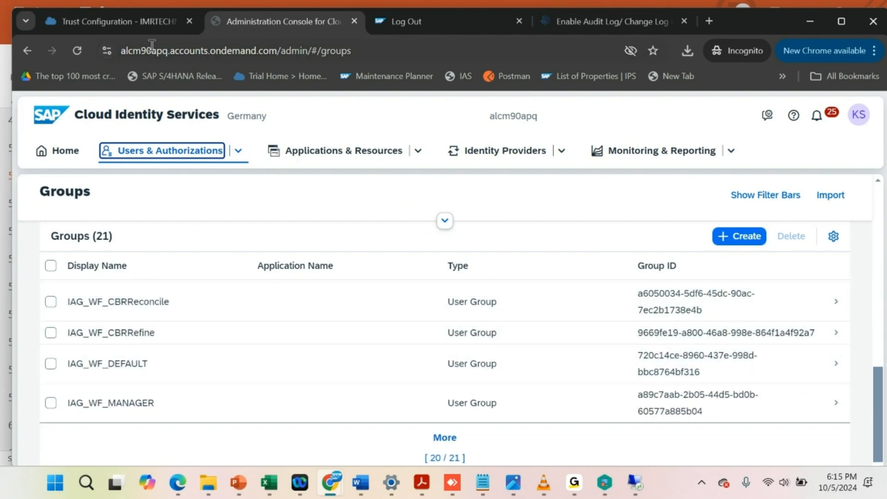
{"action": "left_click", "coordinate": [149, 23]}
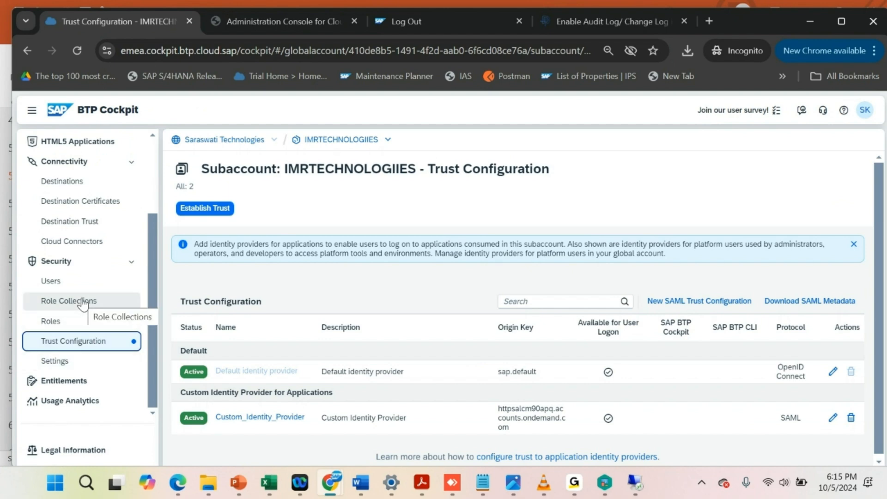
Show Custom_Identity_Provider's role collection mappings and compare them with the IAS groups list
{"action": "double_click", "coordinate": [266, 423]}
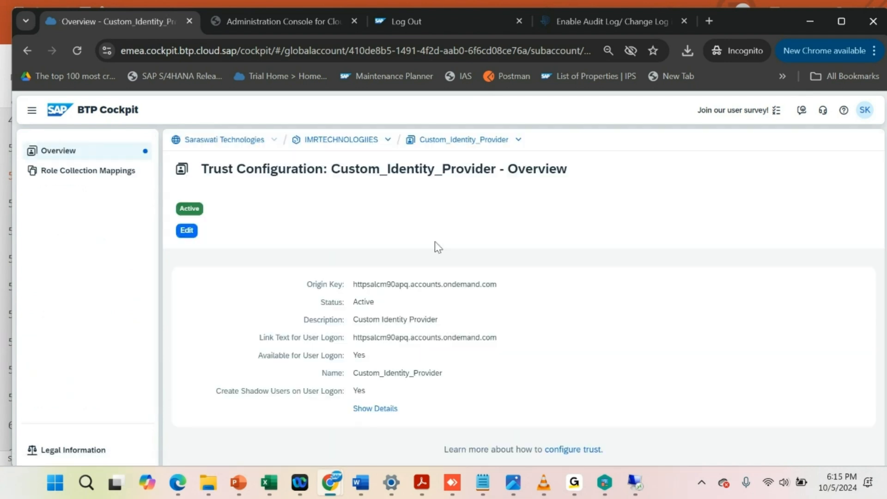
{"action": "left_click", "coordinate": [109, 177]}
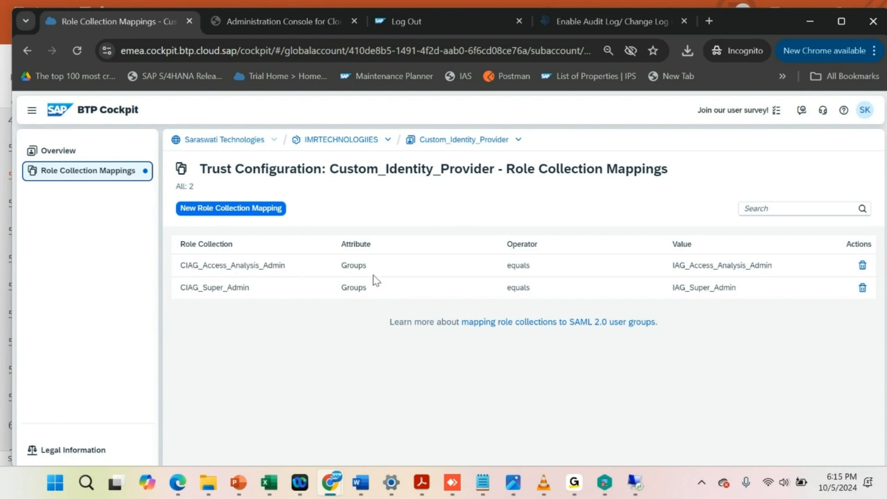
{"action": "left_click", "coordinate": [285, 21]}
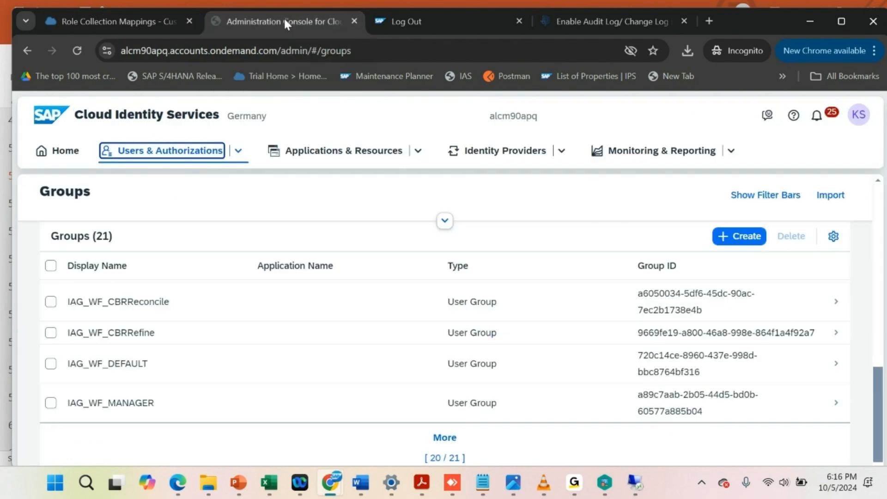
{"action": "scroll", "coordinate": [356, 374], "scroll_direction": "up", "scroll_amount": 10}
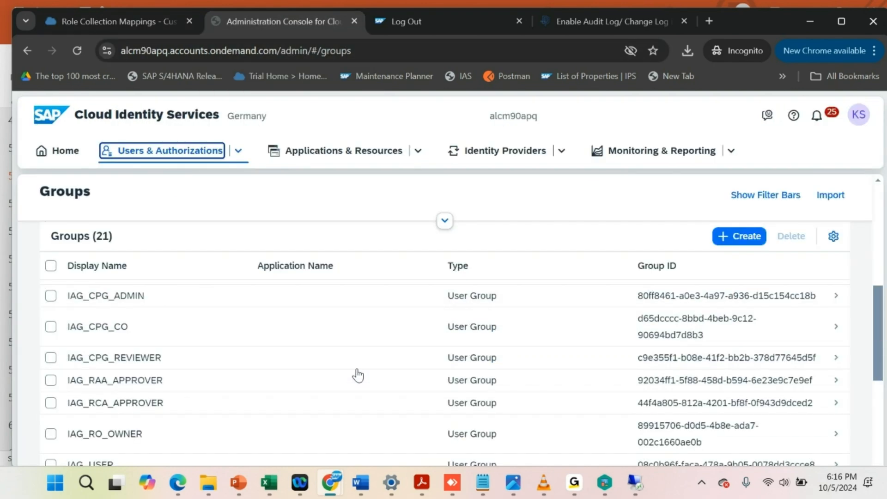
{"action": "scroll", "coordinate": [330, 367], "scroll_direction": "up", "scroll_amount": 5}
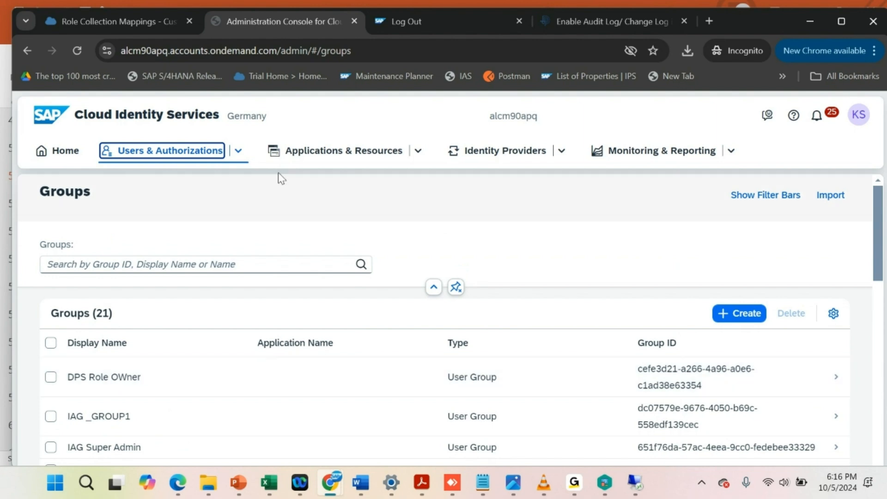
{"action": "left_click", "coordinate": [108, 20]}
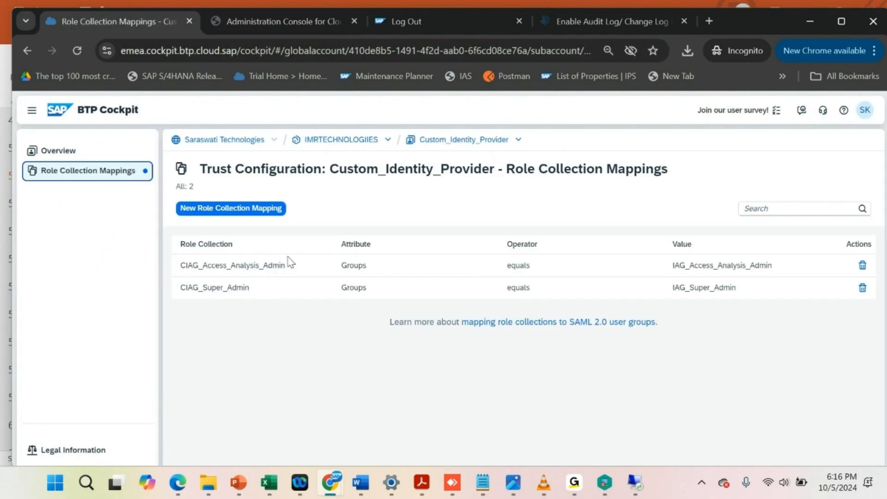
Check the IAS User Management list, then go back to the role collection mappings
{"action": "left_click", "coordinate": [270, 21]}
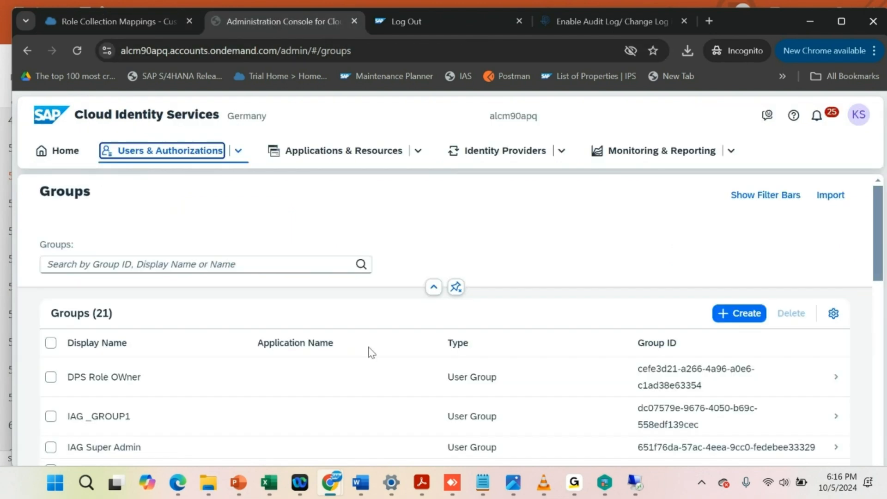
{"action": "left_click", "coordinate": [238, 150]}
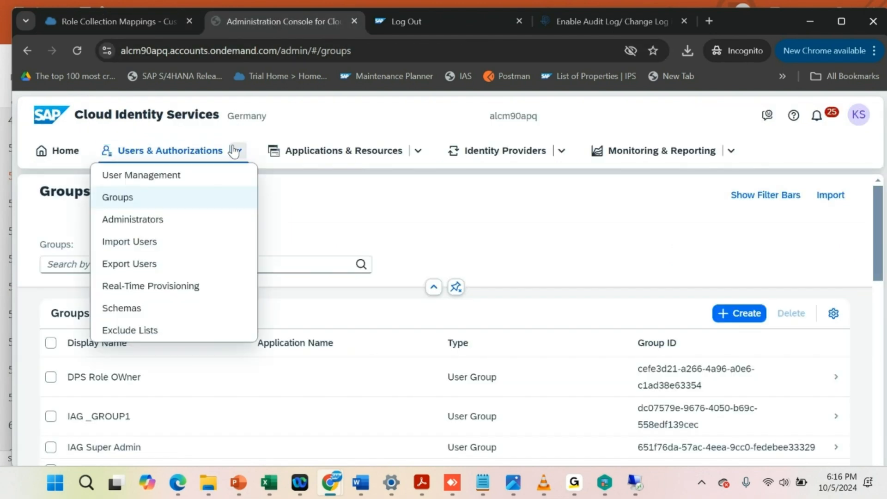
{"action": "left_click", "coordinate": [199, 182]}
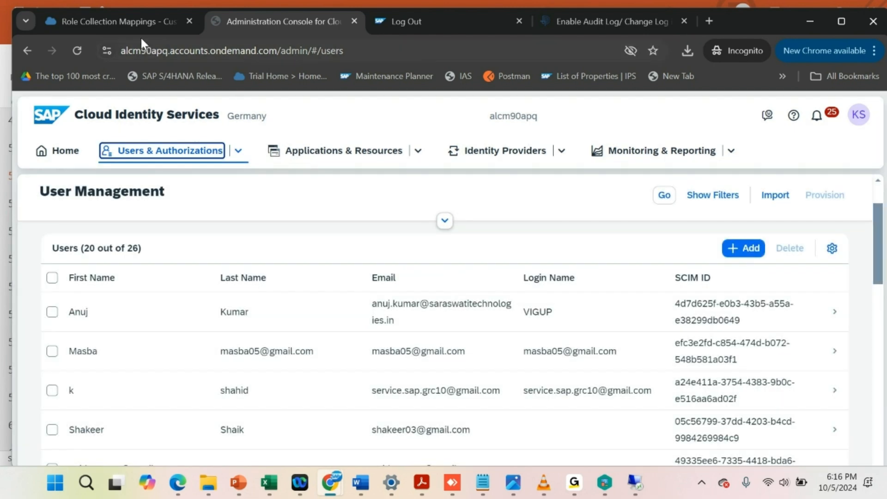
{"action": "left_click", "coordinate": [138, 22]}
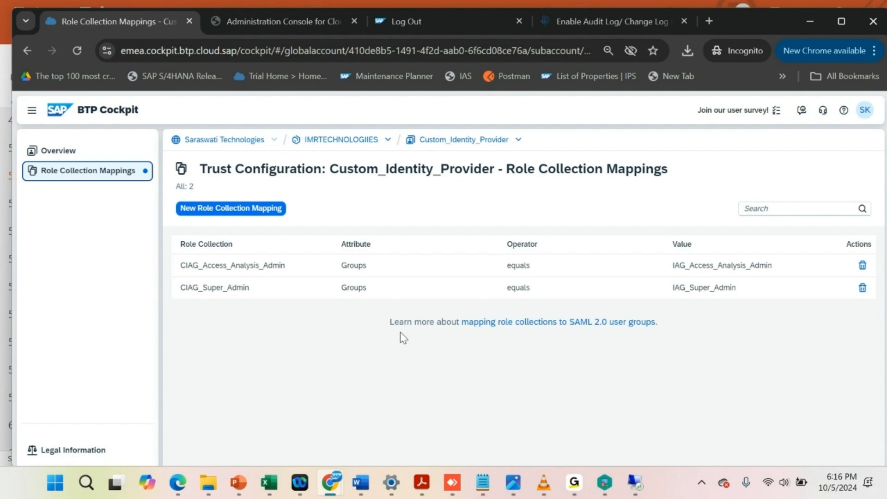
View IAS Tenant Settings > SAML 2.0 Configuration, then return to the BTP role collection mappings
{"action": "left_click", "coordinate": [323, 24]}
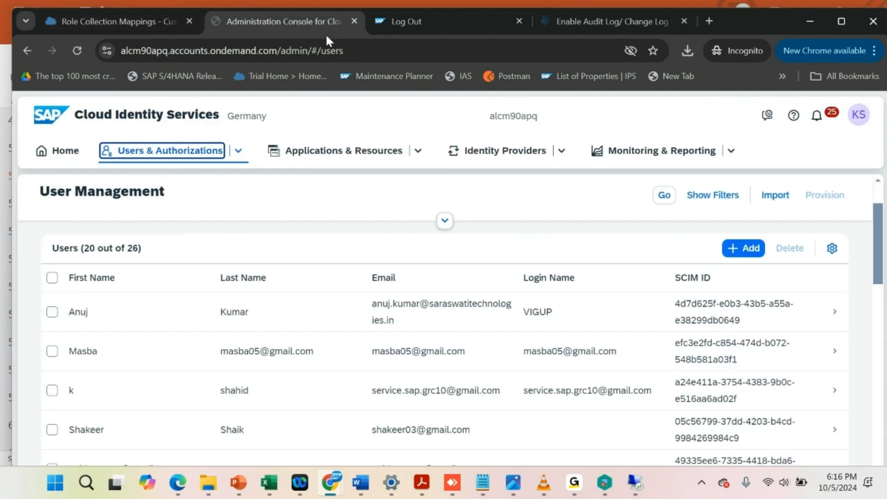
{"action": "left_click", "coordinate": [417, 151]}
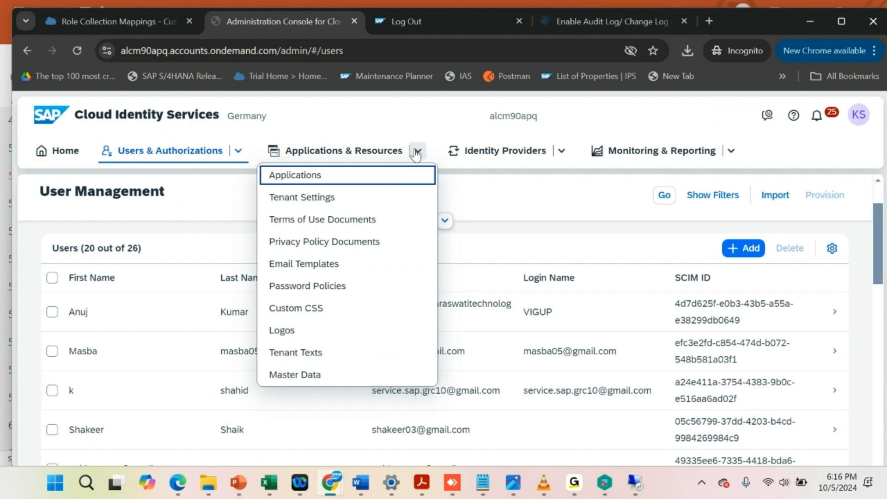
{"action": "left_click", "coordinate": [358, 198]}
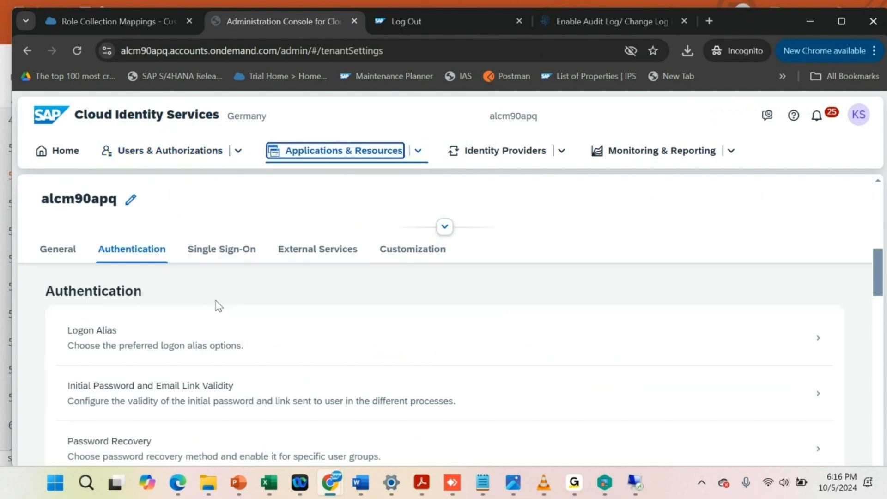
{"action": "scroll", "coordinate": [203, 308], "scroll_direction": "down", "scroll_amount": 8}
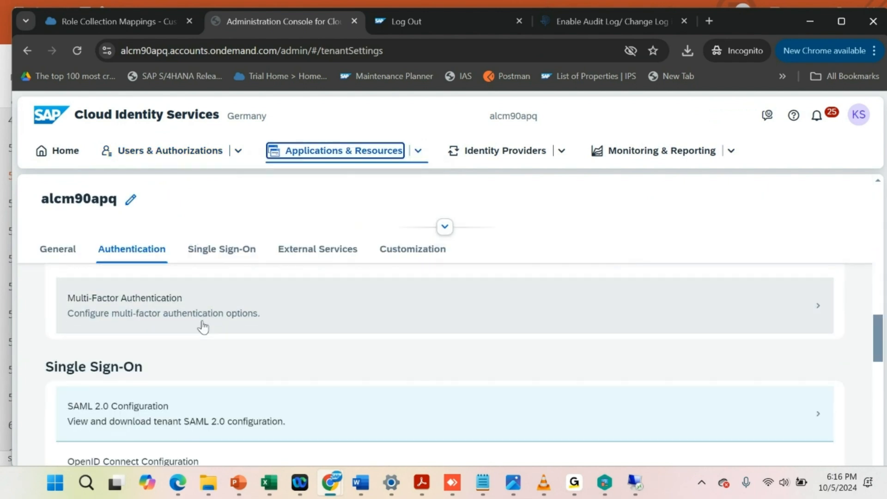
{"action": "scroll", "coordinate": [203, 327], "scroll_direction": "down", "scroll_amount": 3}
{"action": "scroll", "coordinate": [194, 333], "scroll_direction": "up", "scroll_amount": 3}
{"action": "left_click", "coordinate": [149, 348]}
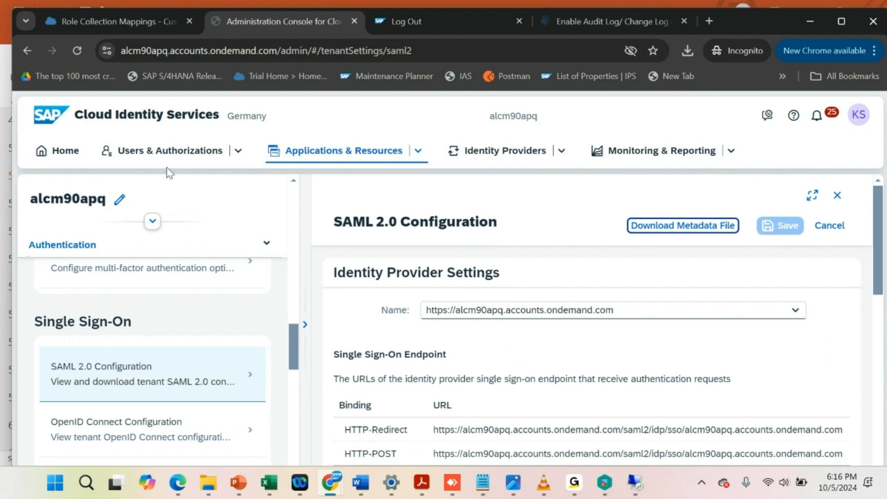
{"action": "left_click", "coordinate": [110, 24]}
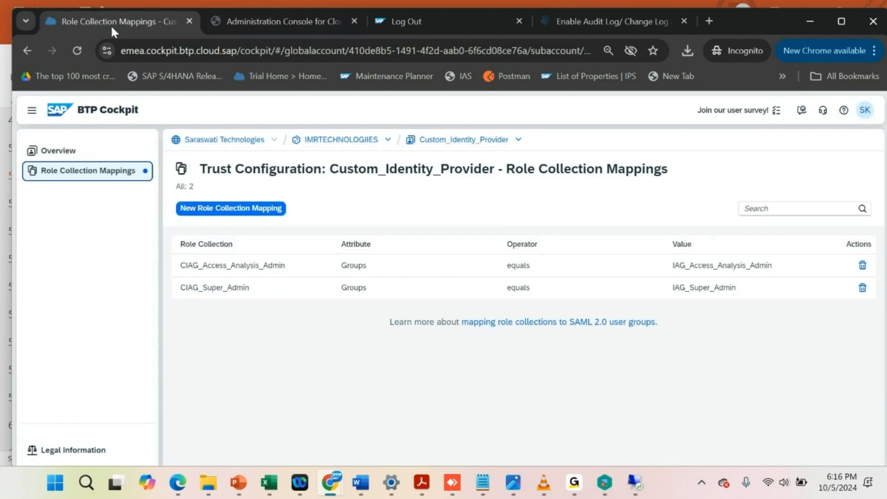
Go up to IMRTECHNOLOGIIES, re-expand Security to see its trust list, then return to IAS SAML 2.0 settings
{"action": "left_click", "coordinate": [342, 140]}
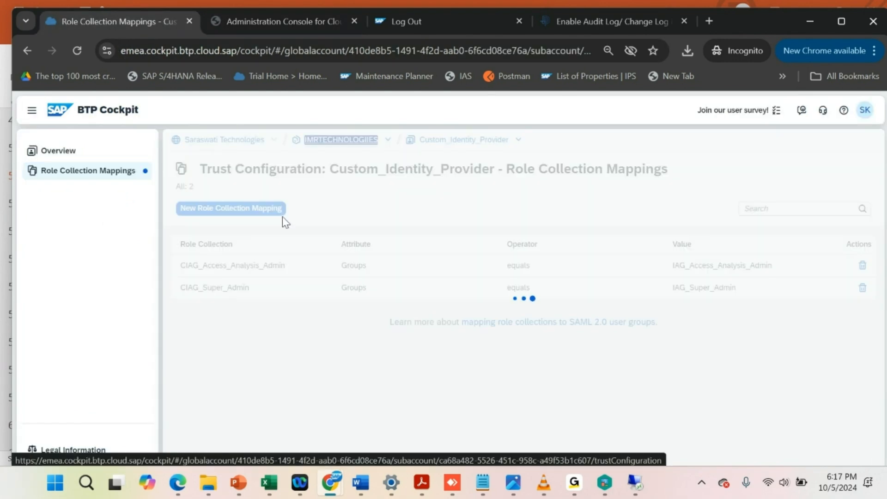
{"action": "left_click", "coordinate": [95, 365]}
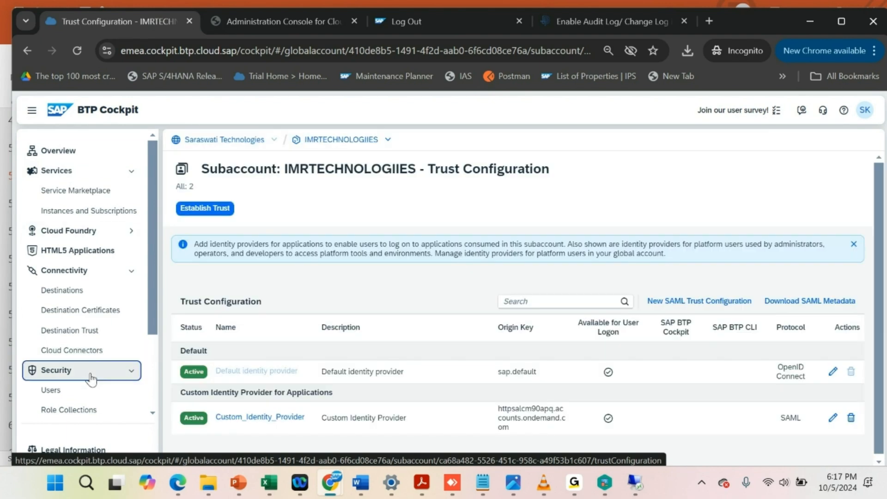
{"action": "scroll", "coordinate": [93, 328], "scroll_direction": "down", "scroll_amount": 1}
{"action": "left_click", "coordinate": [131, 365]}
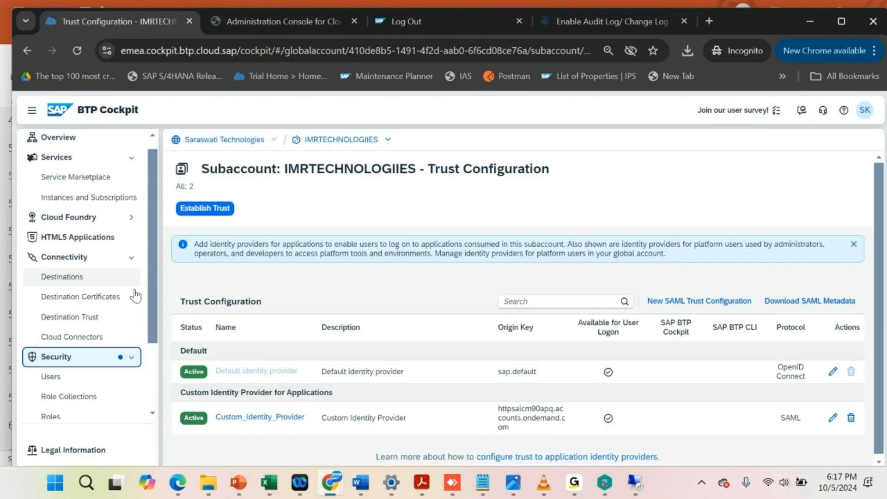
{"action": "scroll", "coordinate": [133, 295], "scroll_direction": "down", "scroll_amount": 2}
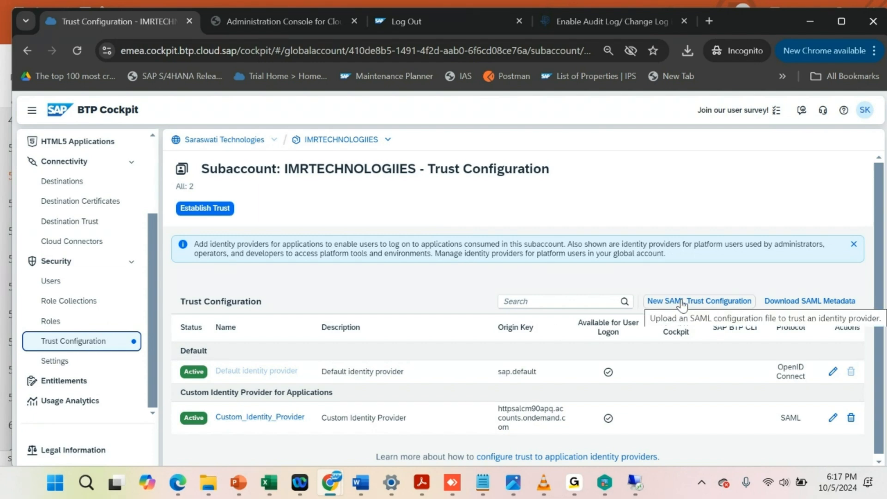
{"action": "left_click", "coordinate": [291, 18]}
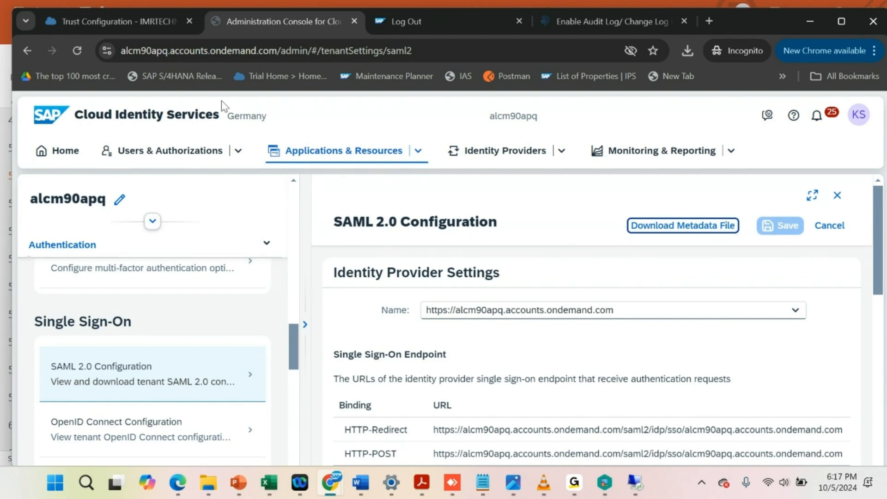
Back on the Trust Configuration list, select the info banner text and Custom_Identity_Provider's SAML protocol
{"action": "left_click", "coordinate": [145, 24]}
{"action": "scroll", "coordinate": [466, 297], "scroll_direction": "down", "scroll_amount": 1}
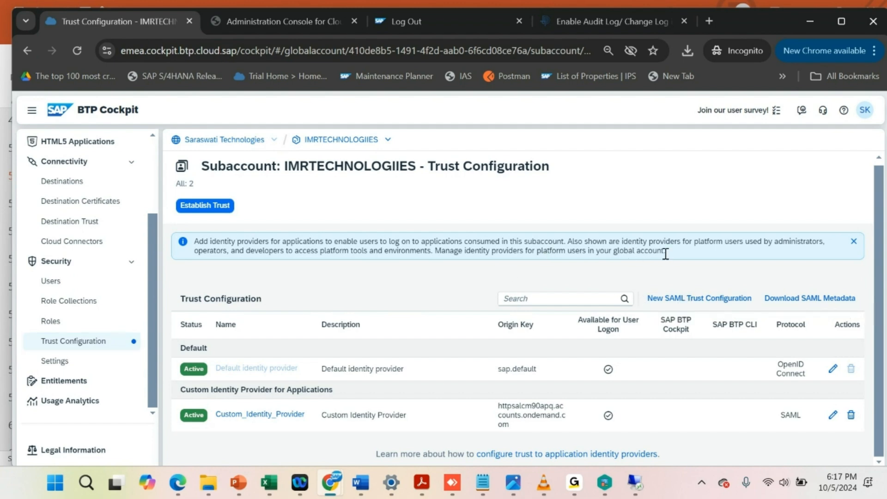
{"action": "left_click_drag", "start_coordinate": [666, 251], "coordinate": [198, 243]}
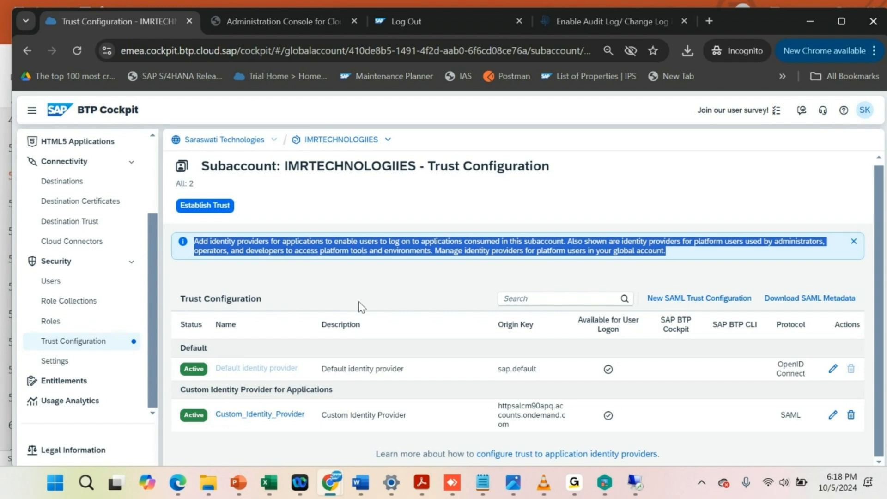
{"action": "double_click", "coordinate": [801, 415]}
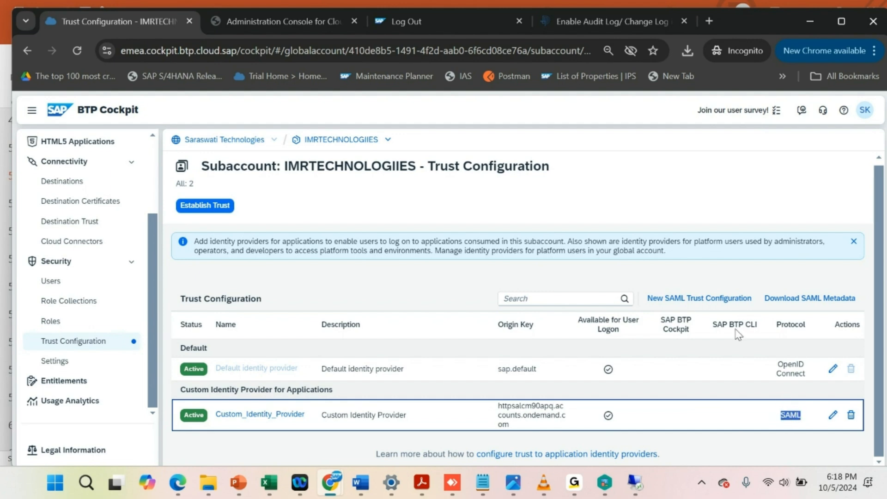
Cancel a New SAML Trust Configuration, then Establish Trust to list tenants Test (SG1_PROD) and Productive (EU2_PROD)
{"action": "left_click", "coordinate": [699, 298]}
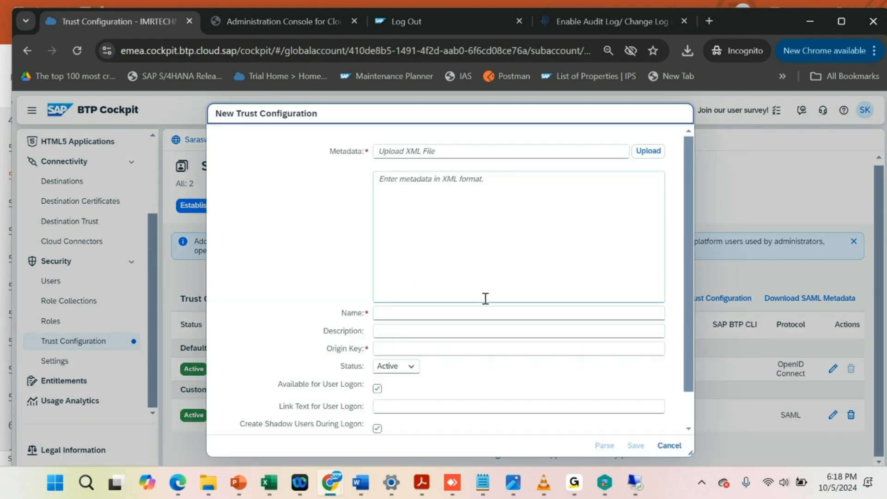
{"action": "scroll", "coordinate": [485, 303], "scroll_direction": "down", "scroll_amount": 1}
{"action": "scroll", "coordinate": [485, 304], "scroll_direction": "up", "scroll_amount": 1}
{"action": "left_click", "coordinate": [668, 446]}
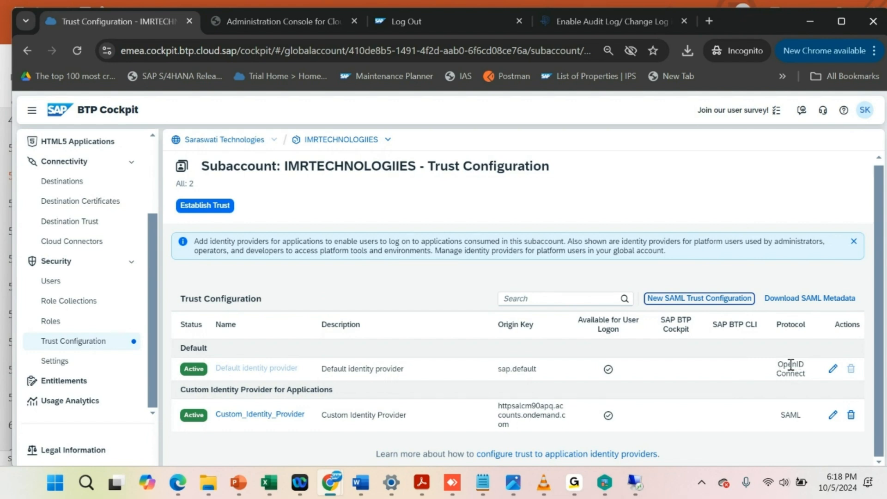
{"action": "left_click_drag", "start_coordinate": [801, 414], "coordinate": [778, 413]}
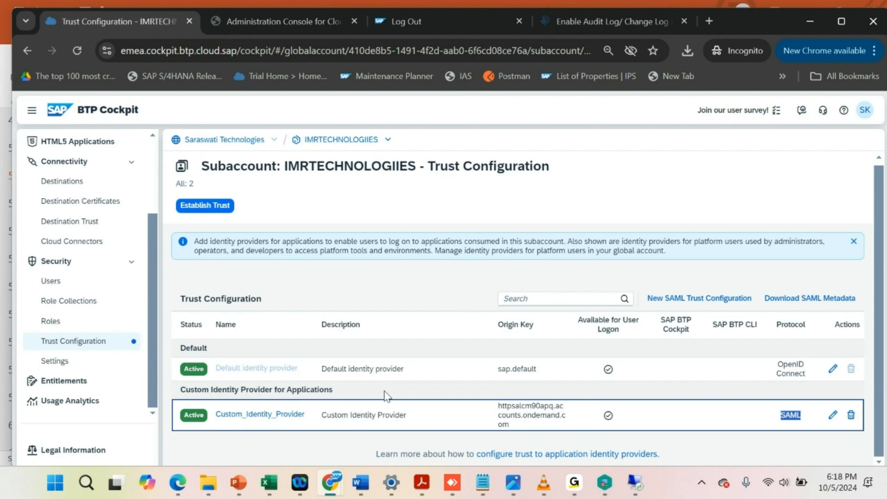
{"action": "left_click", "coordinate": [203, 208]}
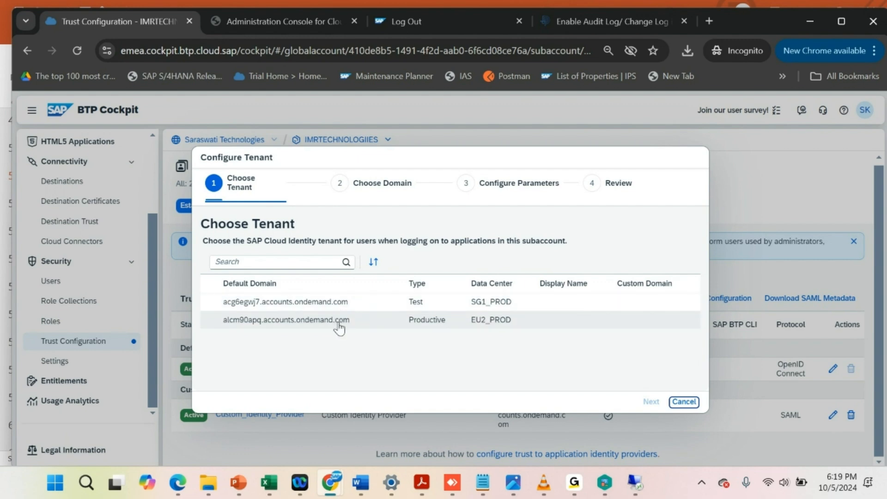
Abandon the tenant setup, check the identity tenant's SAML 2.0 configuration, and return to Trust Configuration
{"action": "left_click", "coordinate": [685, 402]}
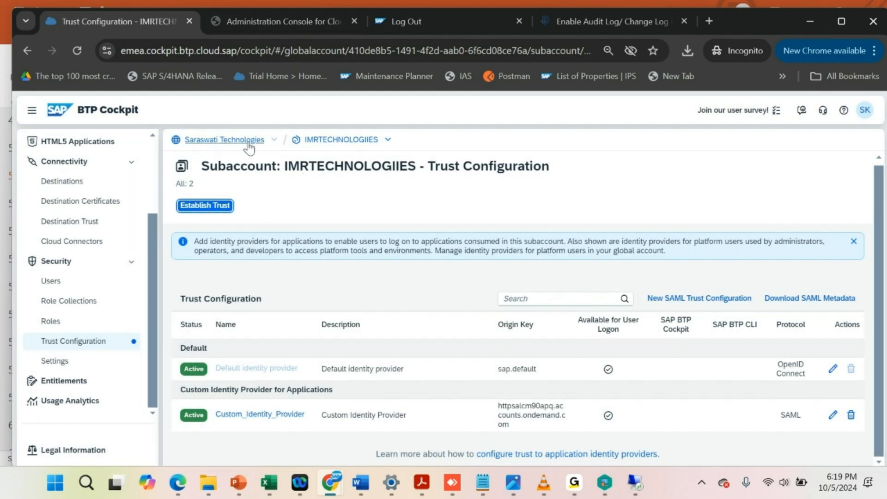
{"action": "left_click", "coordinate": [283, 29]}
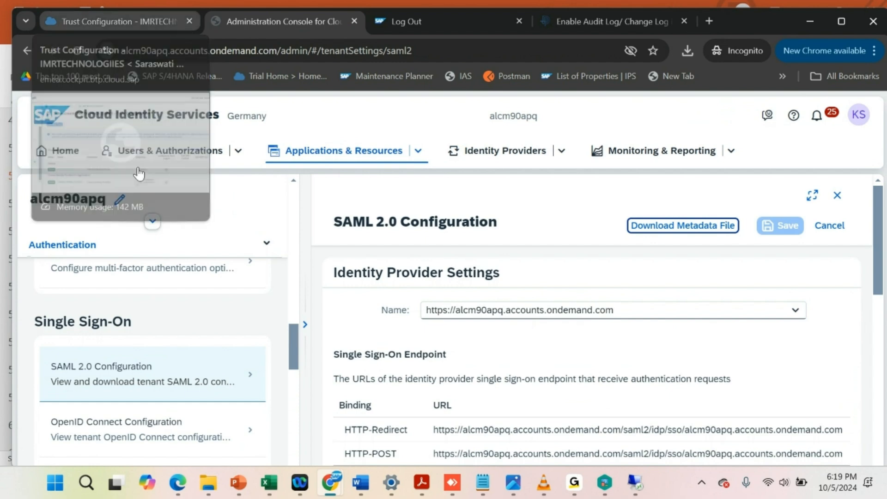
{"action": "left_click", "coordinate": [157, 16]}
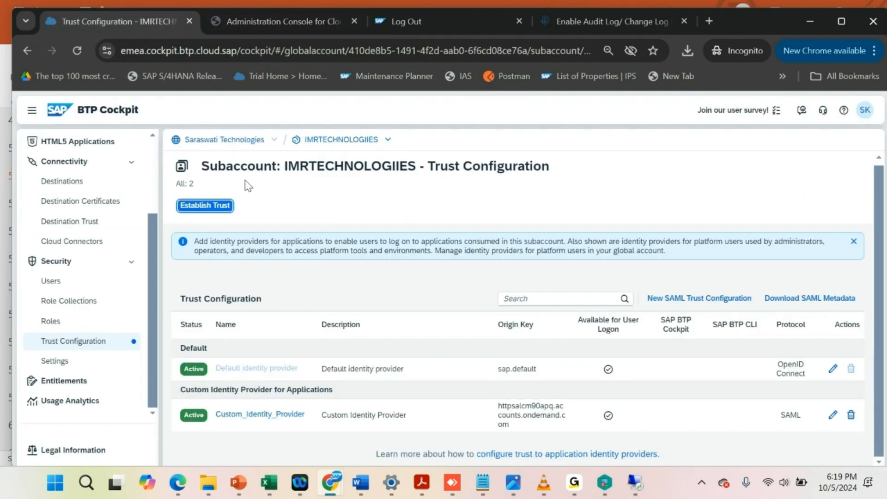
Start a new trust to the productive alcm90apq tenant on the accounts.ondemand.com domain
{"action": "left_click", "coordinate": [199, 205]}
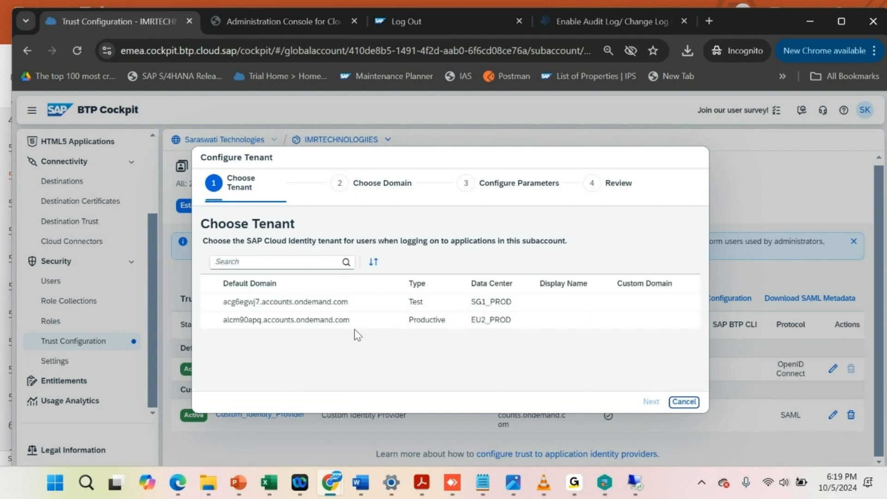
{"action": "left_click", "coordinate": [282, 324]}
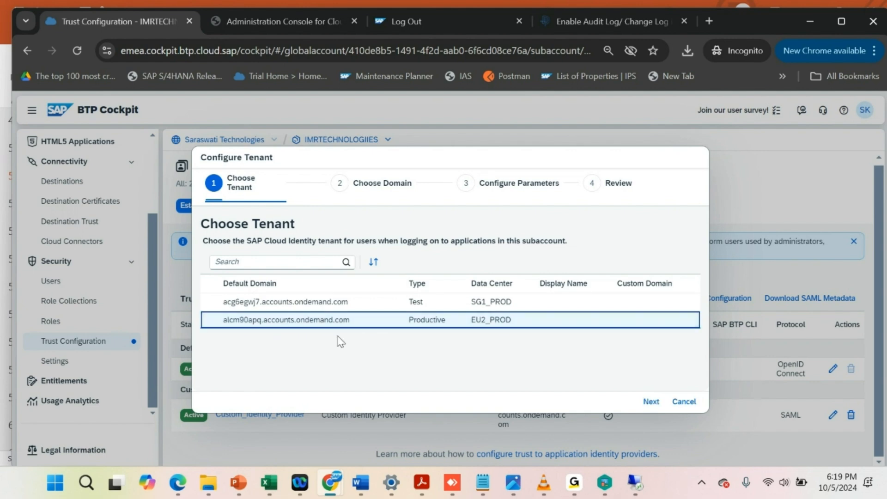
{"action": "left_click", "coordinate": [653, 405]}
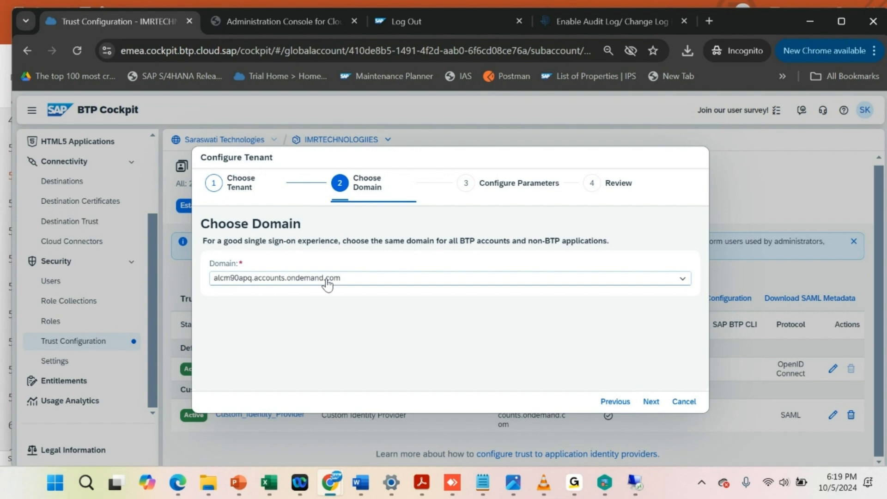
{"action": "left_click", "coordinate": [651, 401]}
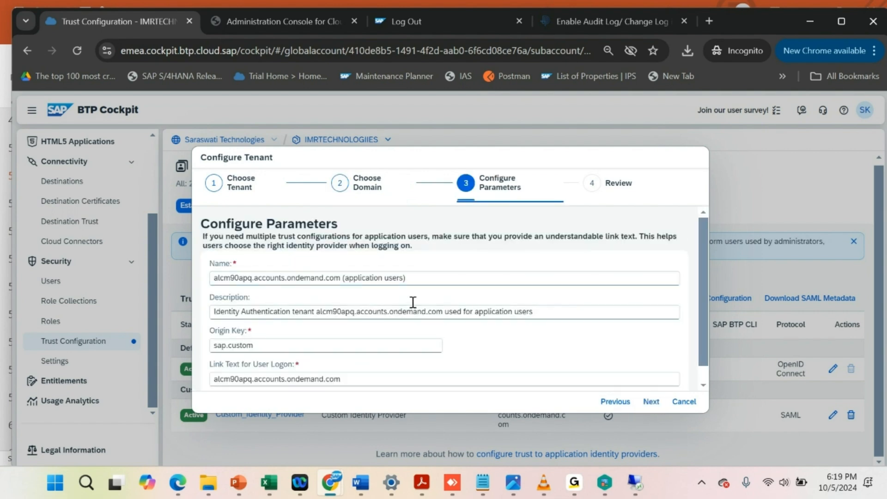
Keep the default trust parameters, review the details, and submit the new trust
{"action": "scroll", "coordinate": [413, 308], "scroll_direction": "down", "scroll_amount": 1}
{"action": "scroll", "coordinate": [413, 308], "scroll_direction": "up", "scroll_amount": 1}
{"action": "scroll", "coordinate": [411, 307], "scroll_direction": "down", "scroll_amount": 1}
{"action": "scroll", "coordinate": [411, 307], "scroll_direction": "up", "scroll_amount": 1}
{"action": "left_click", "coordinate": [651, 401]}
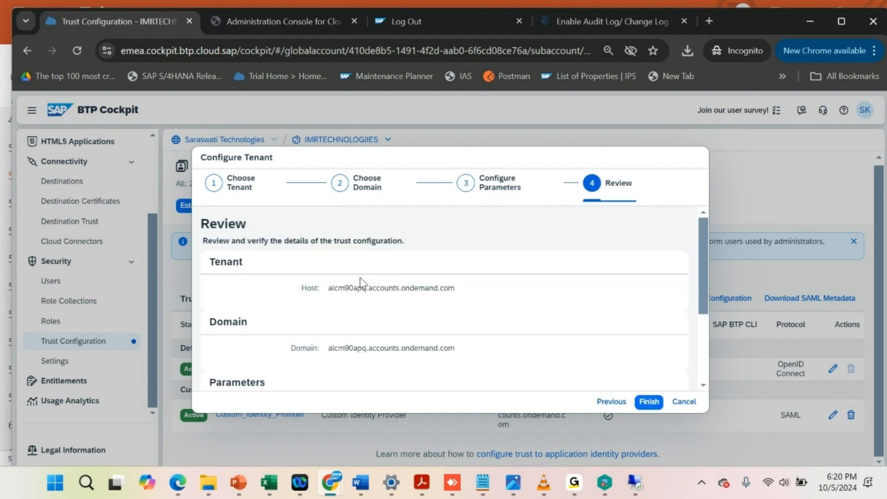
{"action": "scroll", "coordinate": [502, 294], "scroll_direction": "down", "scroll_amount": 3}
{"action": "scroll", "coordinate": [502, 295], "scroll_direction": "up", "scroll_amount": 3}
{"action": "scroll", "coordinate": [626, 259], "scroll_direction": "down", "scroll_amount": 3}
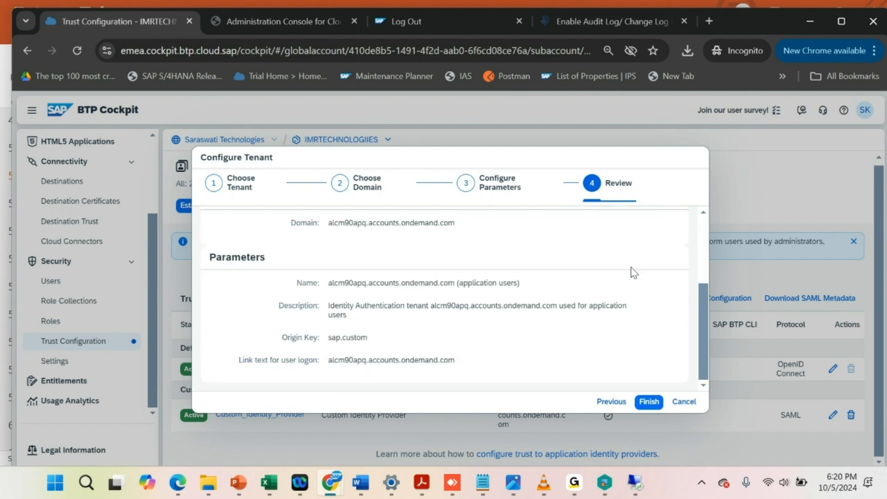
{"action": "scroll", "coordinate": [633, 285], "scroll_direction": "up", "scroll_amount": 3}
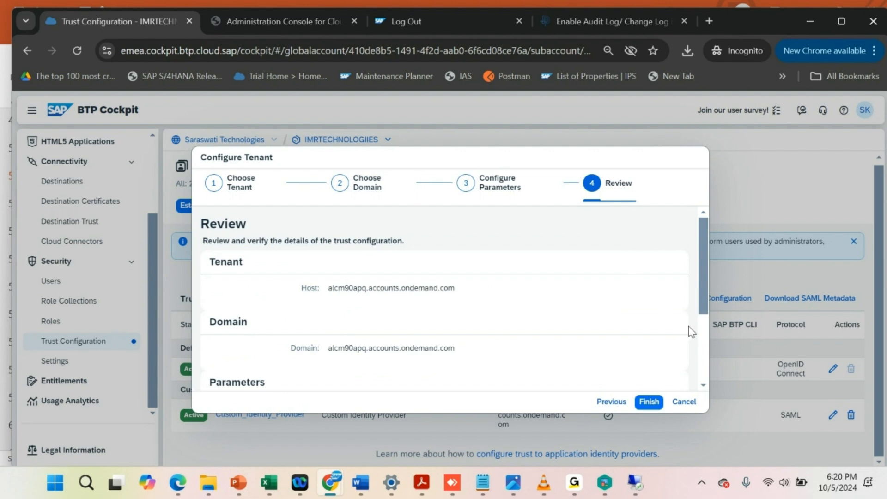
{"action": "left_click_drag", "start_coordinate": [702, 295], "coordinate": [702, 363]}
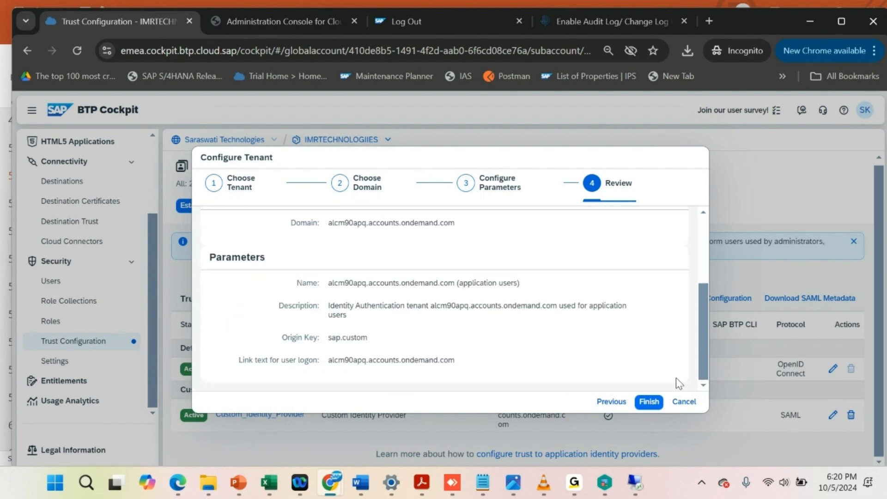
{"action": "left_click", "coordinate": [649, 402]}
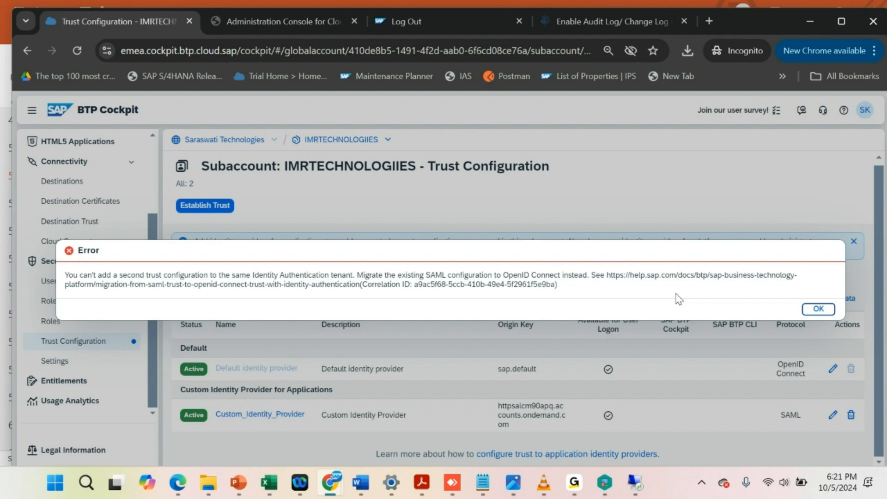
Close the error refusing a second alcm90apq trust and switch to the tenant's SAML 2.0 Configuration
{"action": "left_click", "coordinate": [816, 310]}
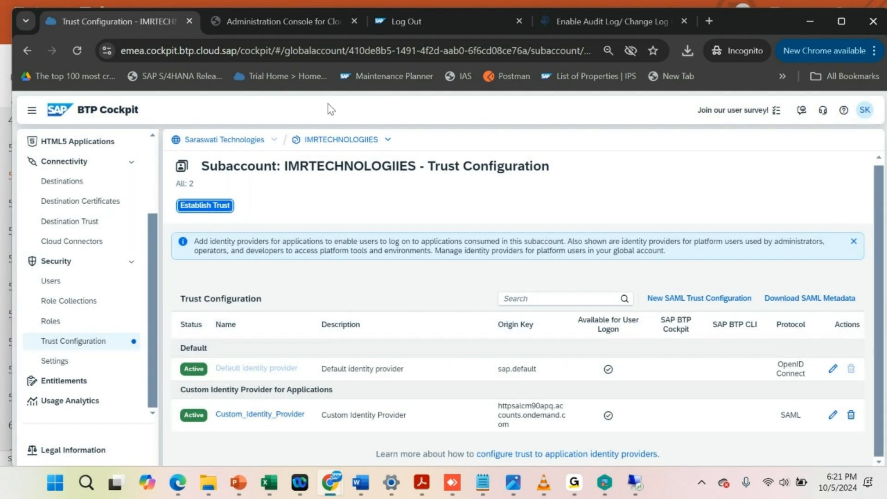
{"action": "left_click", "coordinate": [278, 22]}
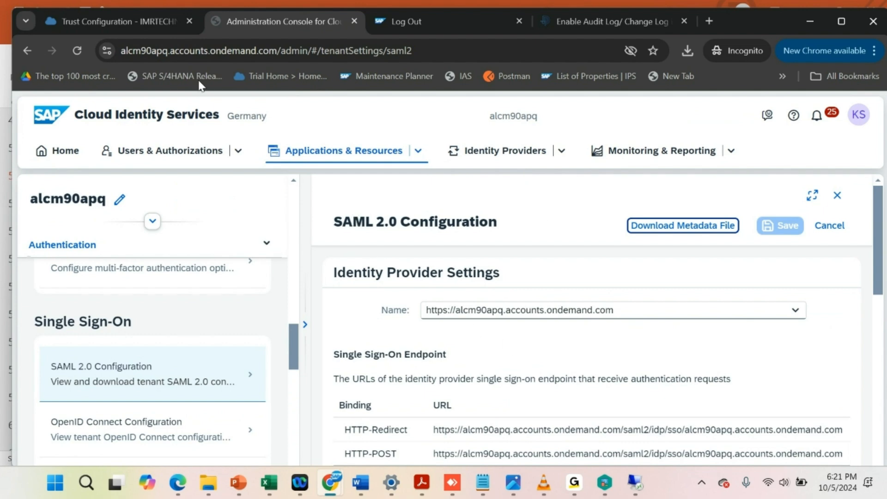
Restart the trust setup with the productive alcm90apq tenant, keeping the ondemand.com domain
{"action": "left_click", "coordinate": [145, 23]}
{"action": "left_click", "coordinate": [190, 204]}
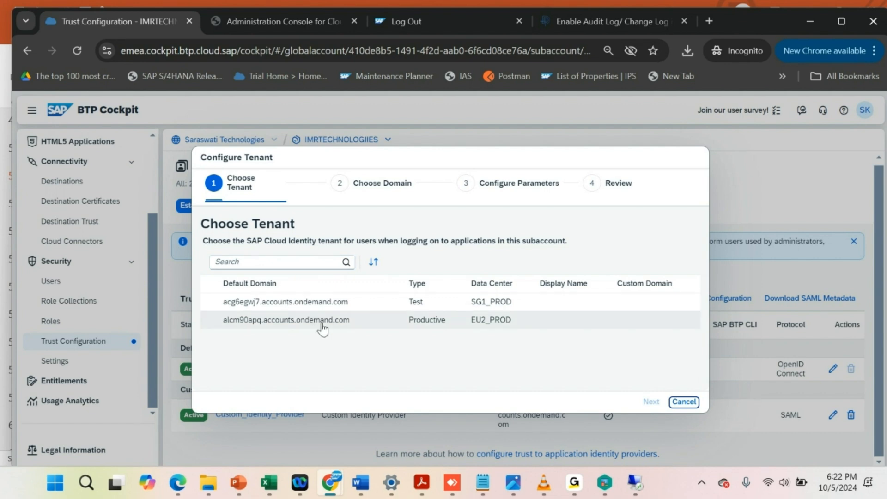
{"action": "left_click", "coordinate": [331, 321]}
{"action": "left_click", "coordinate": [652, 402]}
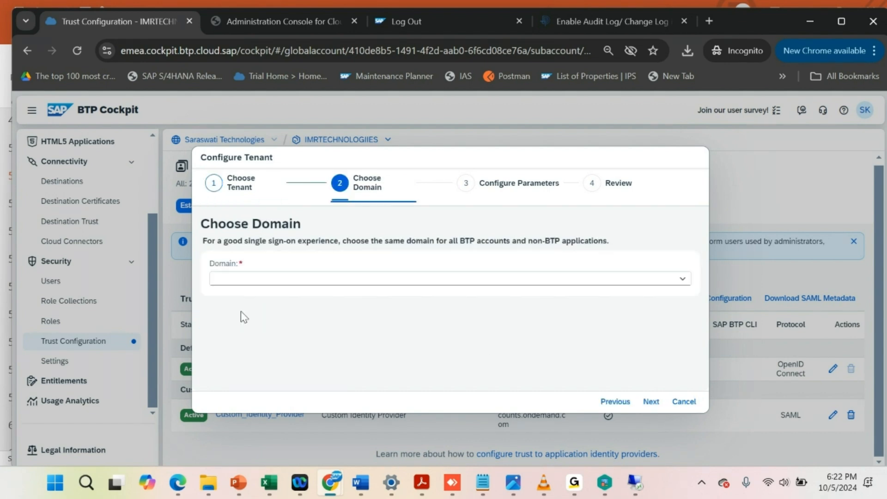
{"action": "left_click", "coordinate": [682, 279]}
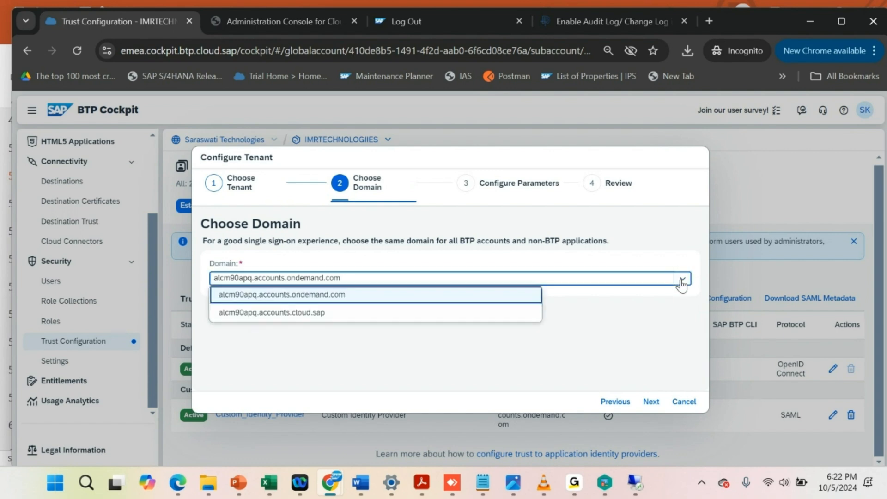
{"action": "left_click", "coordinate": [683, 279]}
Step past the trust parameters and review, then cancel without adding the trust
{"action": "left_click", "coordinate": [651, 402]}
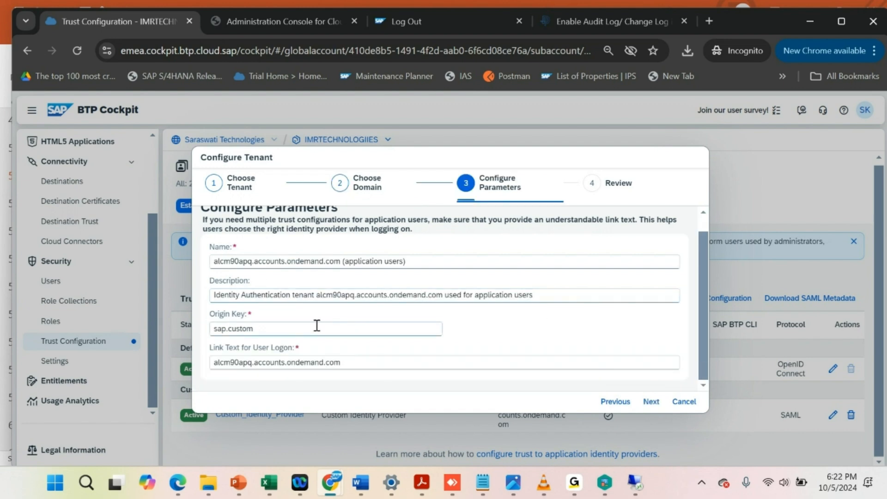
{"action": "left_click", "coordinate": [651, 403]}
{"action": "left_click", "coordinate": [685, 402]}
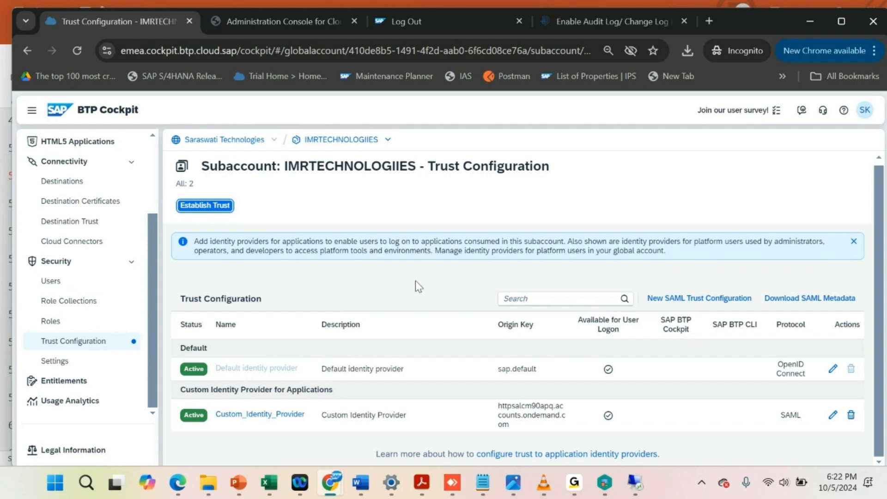
{"action": "scroll", "coordinate": [414, 279], "scroll_direction": "up", "scroll_amount": 1}
{"action": "left_click", "coordinate": [405, 195]}
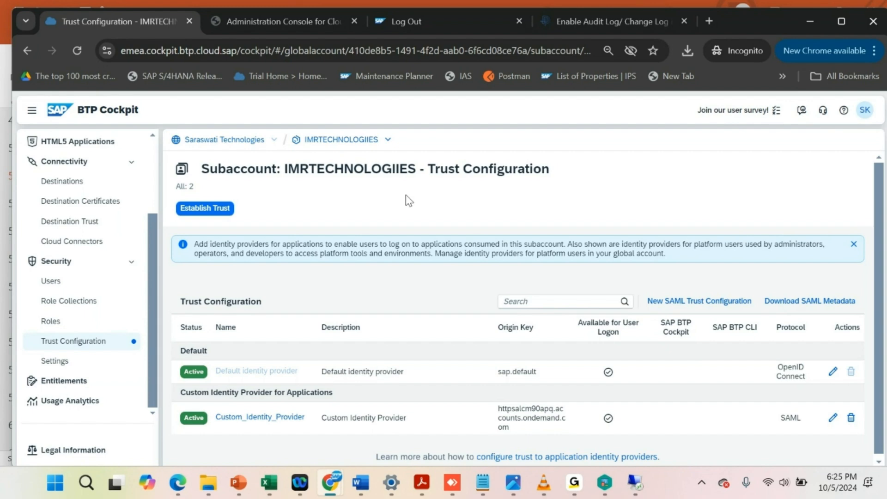
{"action": "mouse_move", "coordinate": [242, 485]}
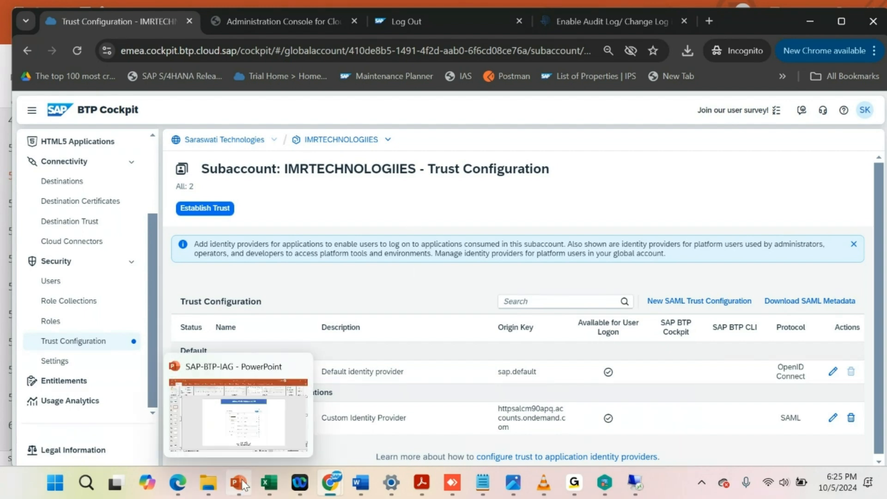
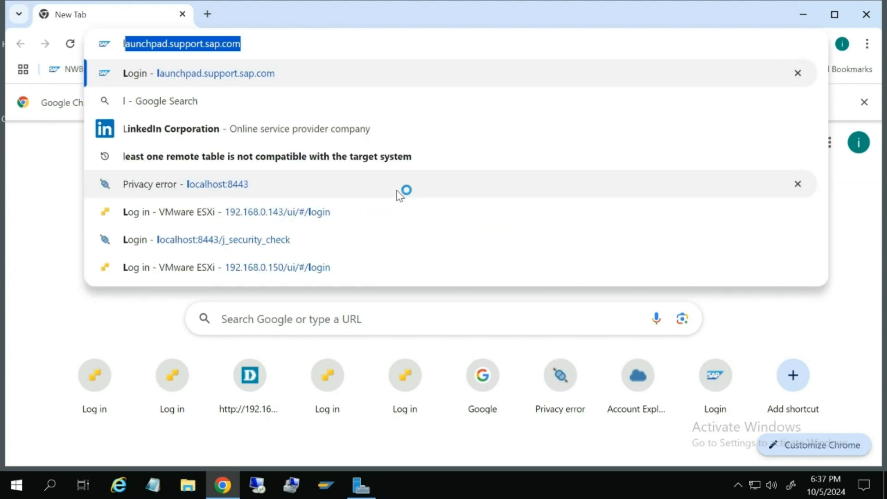
{"action": "key", "text": "BackSpace"}
{"action": "key", "text": "BackSpace"}
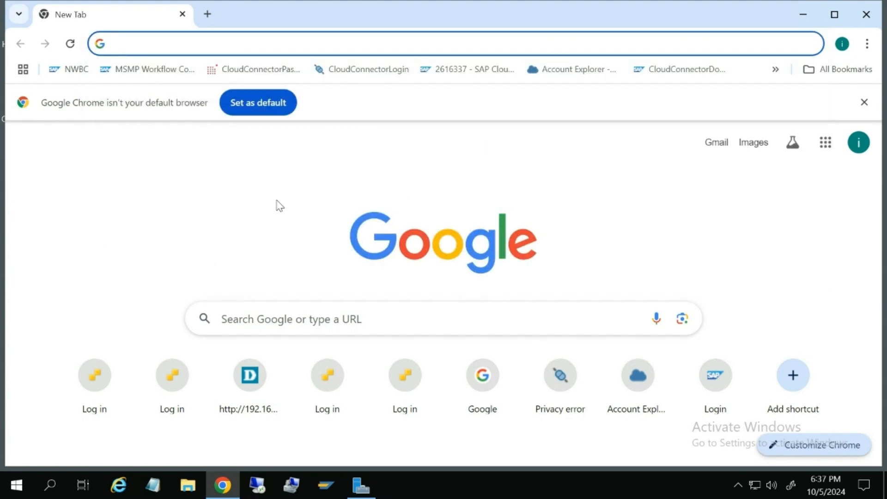
{"action": "left_click", "coordinate": [364, 71]}
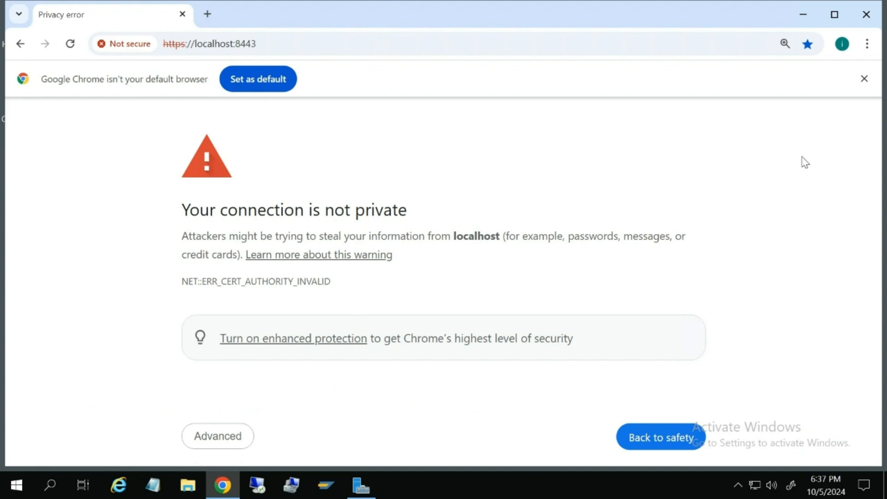
{"action": "left_click", "coordinate": [803, 15]}
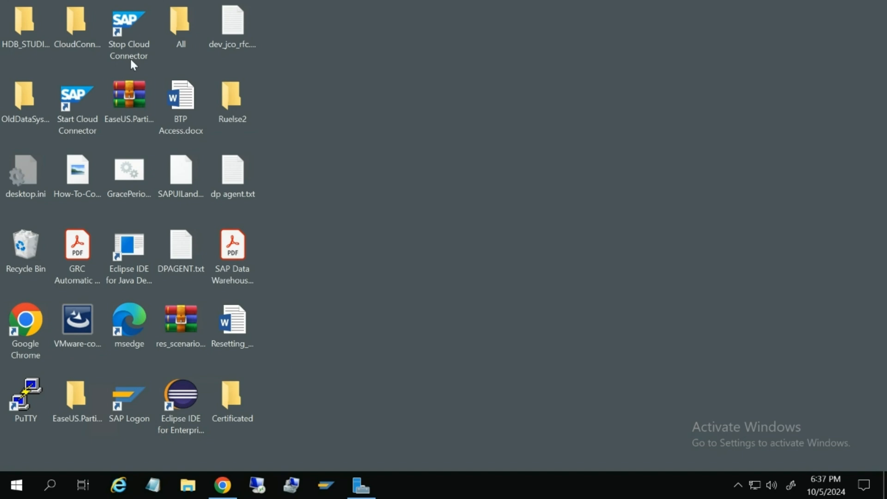
Select the Start and Stop Cloud Connector shortcuts, then restore Chrome on its localhost privacy warning
{"action": "left_click", "coordinate": [67, 108]}
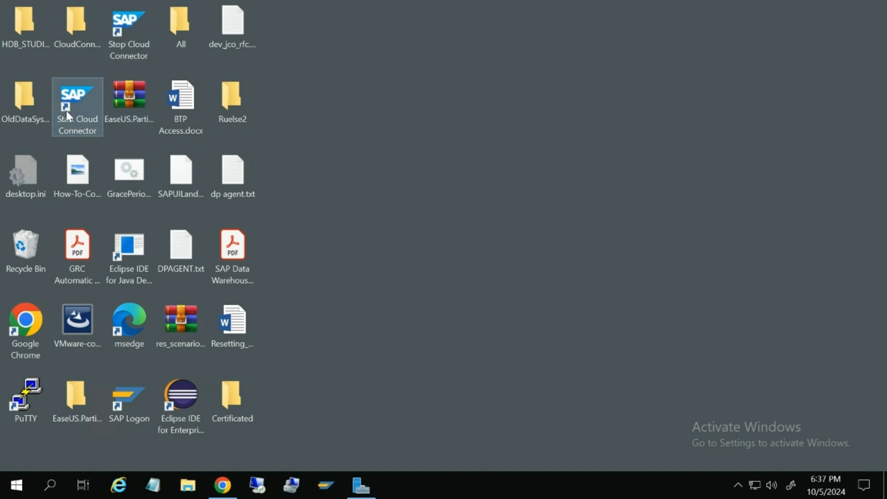
{"action": "left_click", "coordinate": [143, 26]}
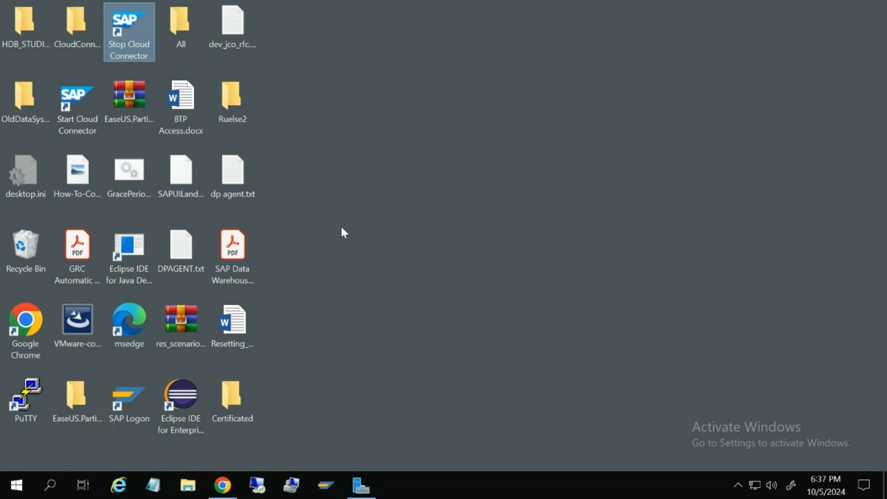
{"action": "left_click", "coordinate": [223, 485]}
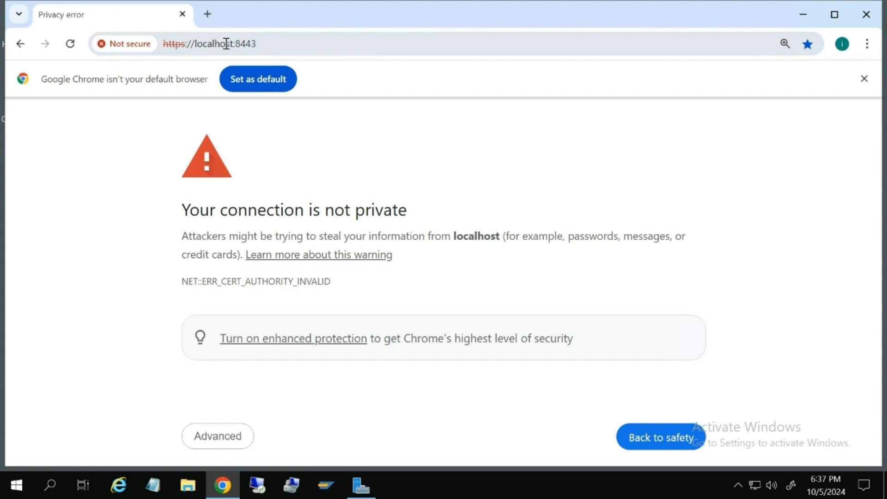
{"action": "left_click_drag", "start_coordinate": [230, 43], "coordinate": [194, 44]}
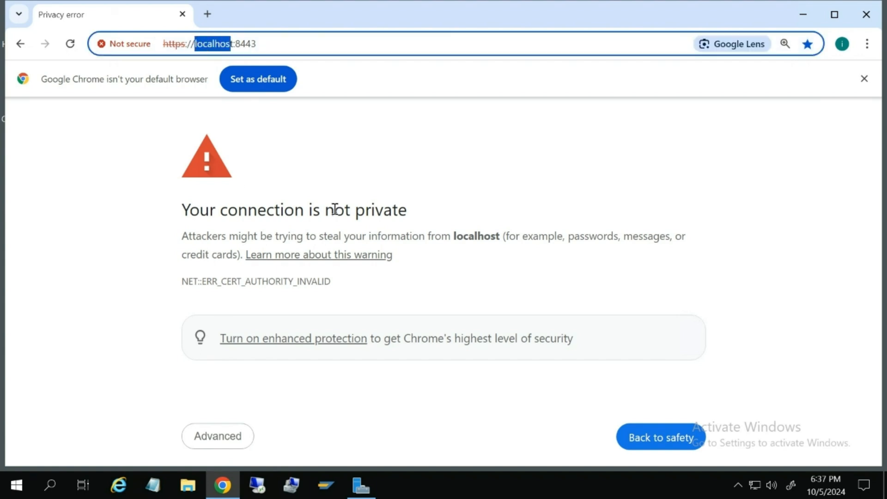
{"action": "type", "text": "192"}
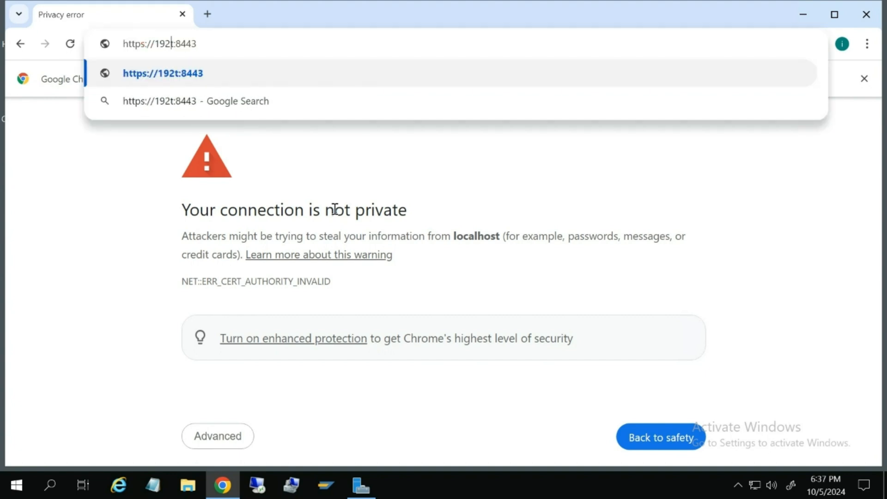
{"action": "type", "text": ".1"}
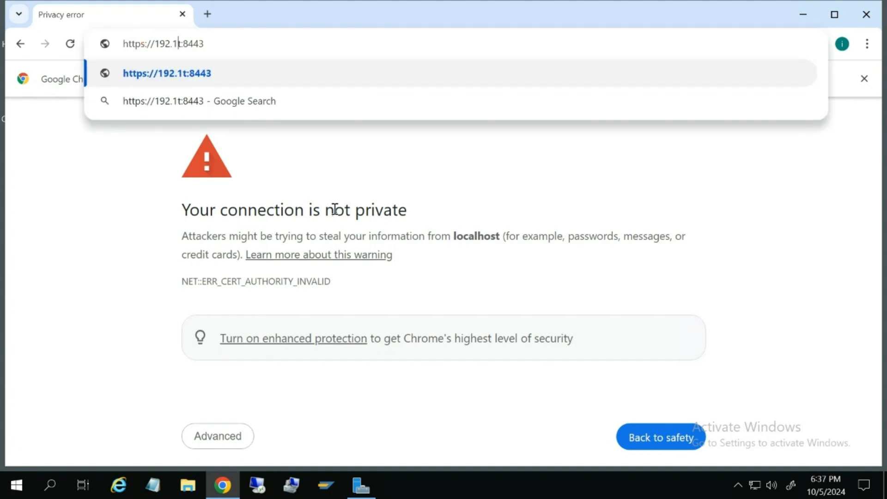
{"action": "type", "text": "68."}
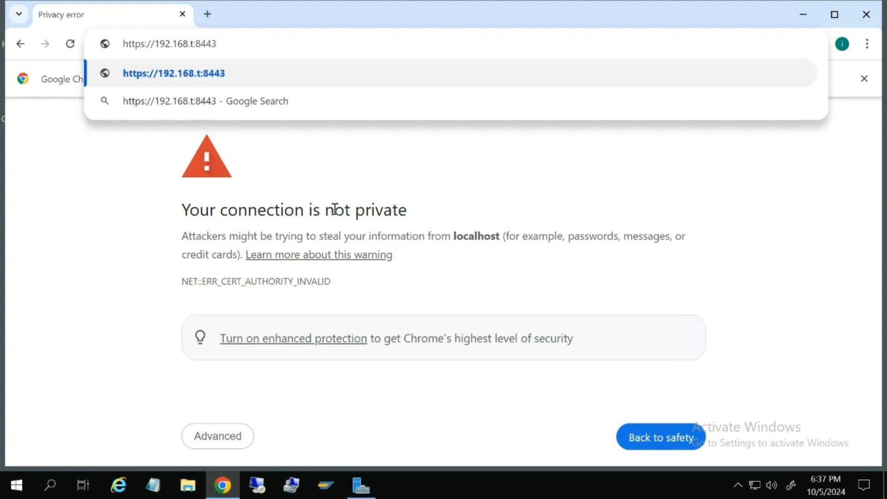
{"action": "type", "text": "0"}
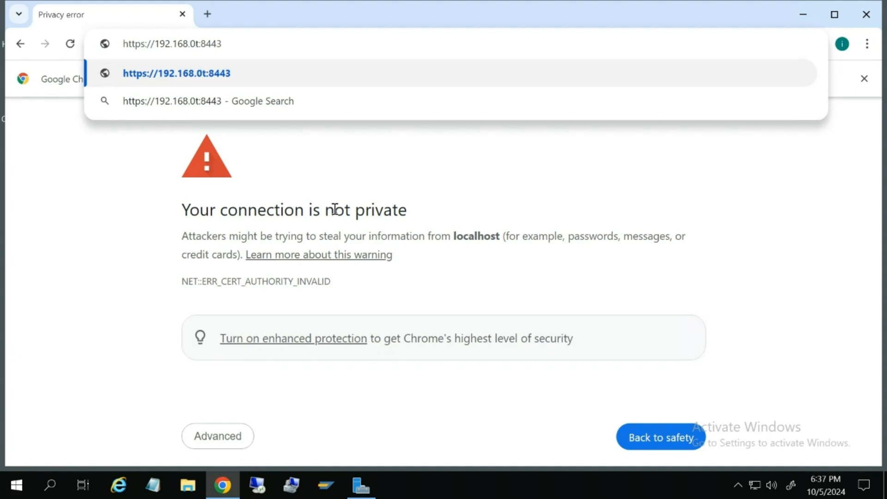
{"action": "type", "text": ".18"}
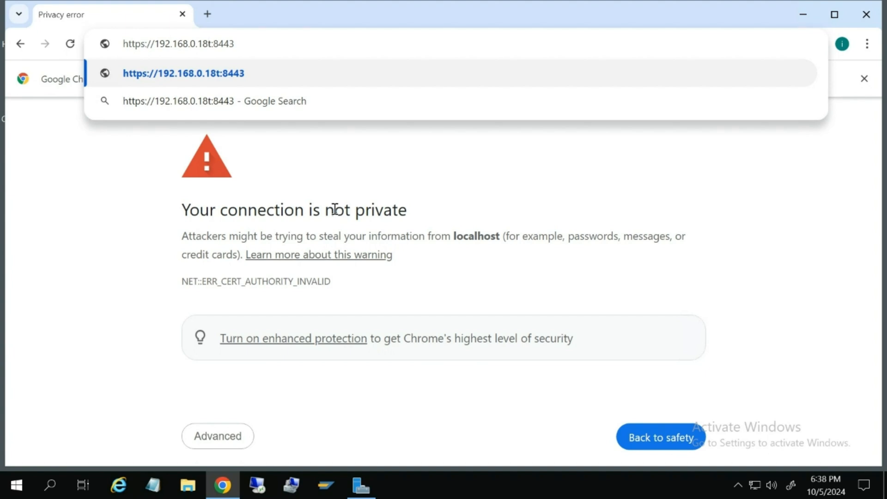
{"action": "key", "text": "Delete"}
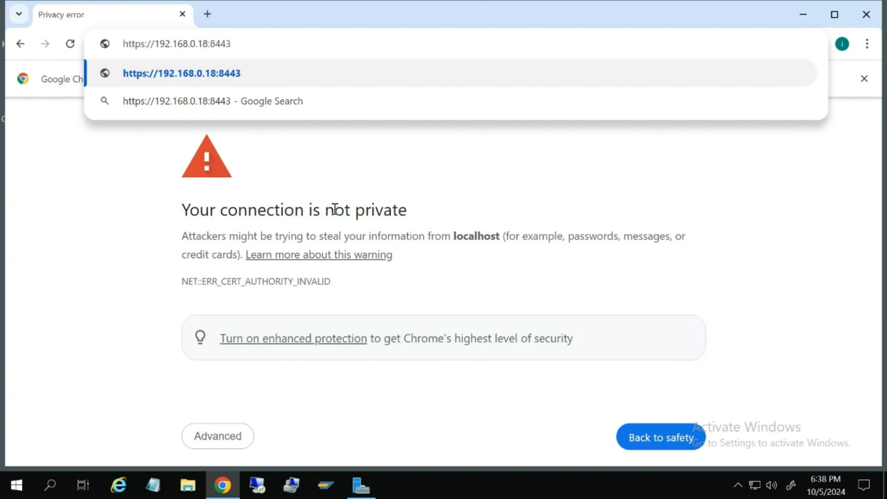
{"action": "key", "text": "Return"}
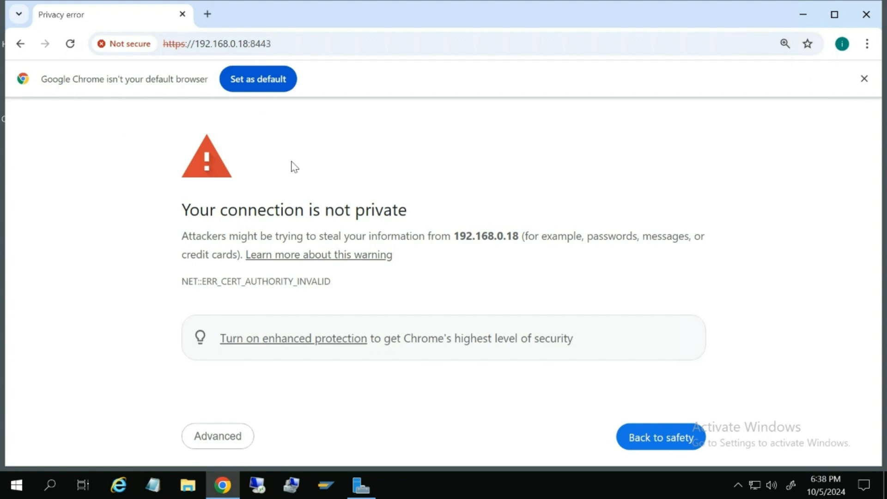
{"action": "left_click_drag", "start_coordinate": [275, 44], "coordinate": [254, 48]}
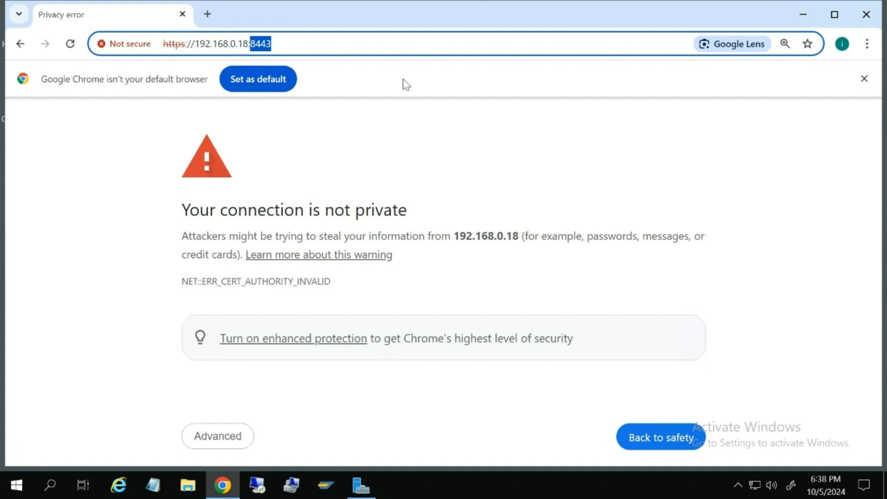
{"action": "left_click", "coordinate": [249, 43]}
{"action": "left_click_drag", "start_coordinate": [249, 43], "coordinate": [195, 44]}
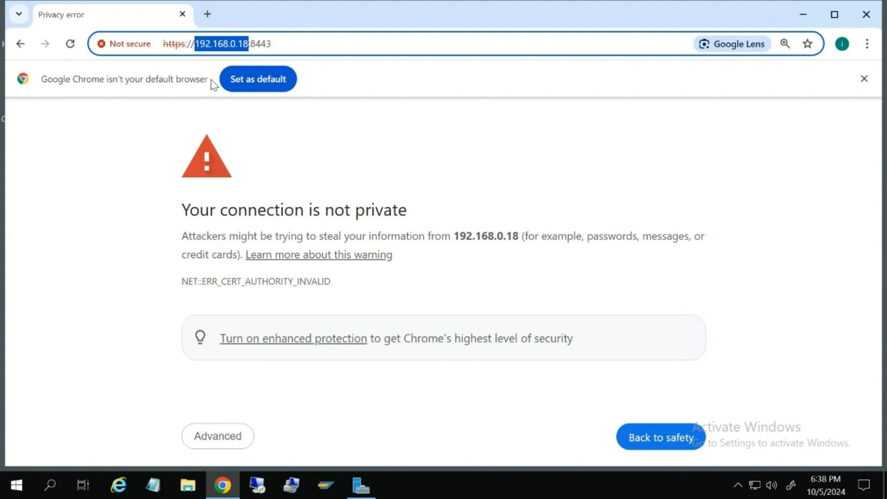
{"action": "left_click", "coordinate": [217, 436]}
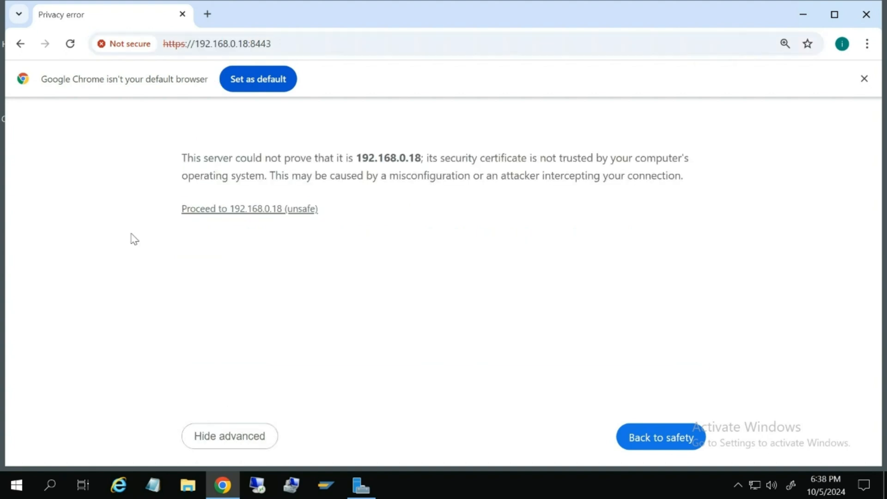
{"action": "left_click", "coordinate": [231, 211]}
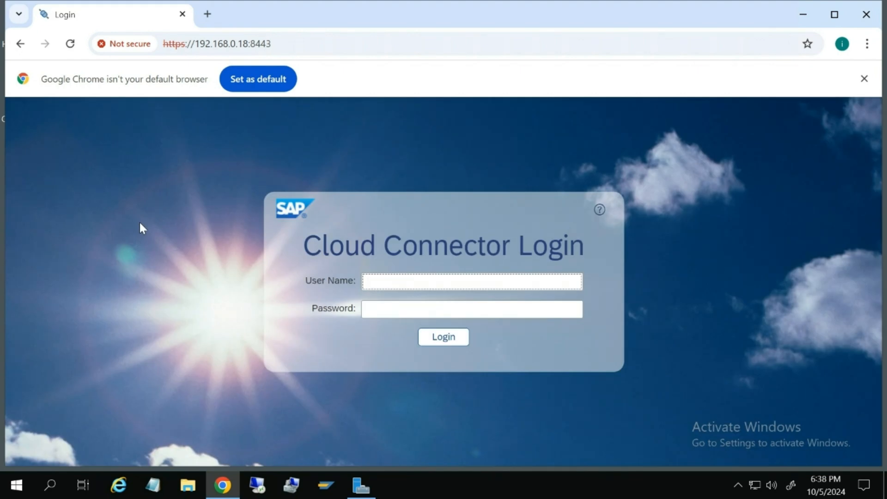
Log in as Administrator, pasting the password copied from a Notepad document
{"action": "type", "text": "Administrator"}
{"action": "key", "text": "Tab"}
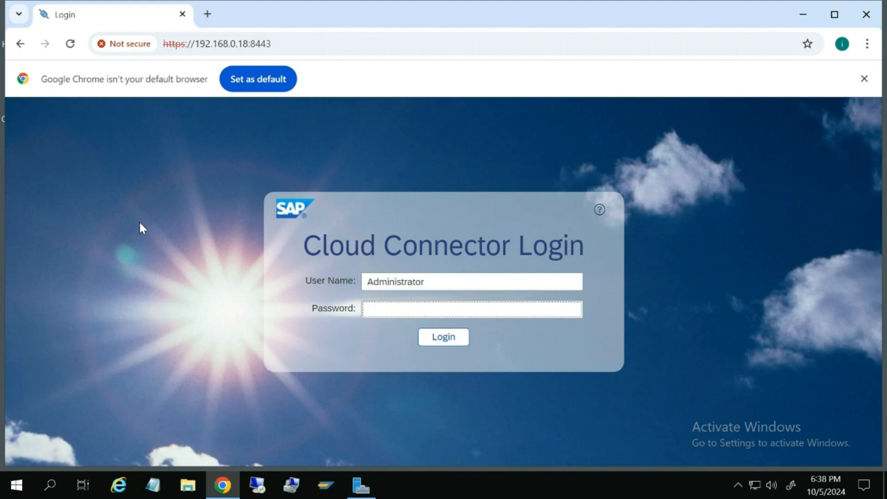
{"action": "left_click", "coordinate": [152, 485]}
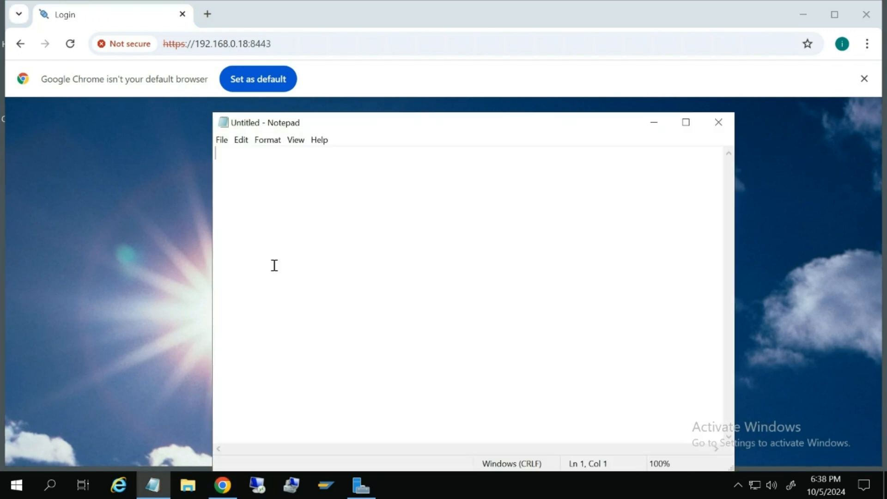
{"action": "left_click_drag", "start_coordinate": [279, 163], "coordinate": [220, 159]}
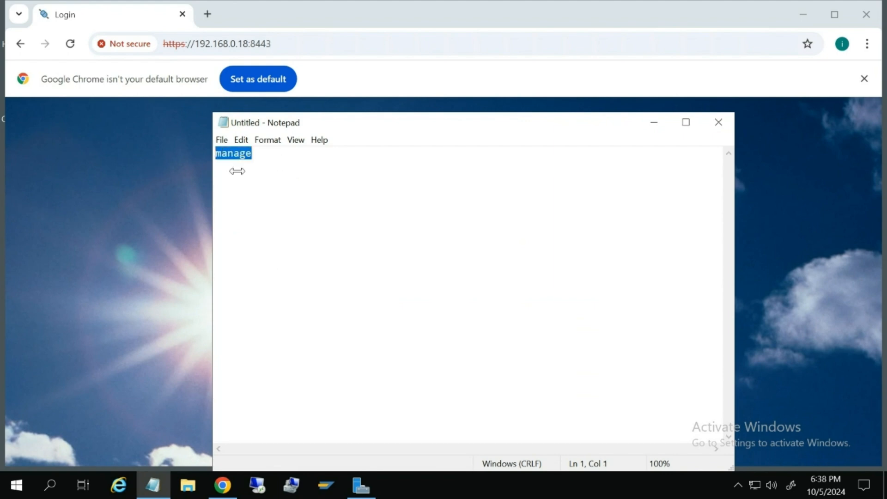
{"action": "left_click", "coordinate": [654, 123]}
{"action": "left_click_drag", "start_coordinate": [455, 309], "coordinate": [312, 303]}
{"action": "key", "text": "ctrl+v"}
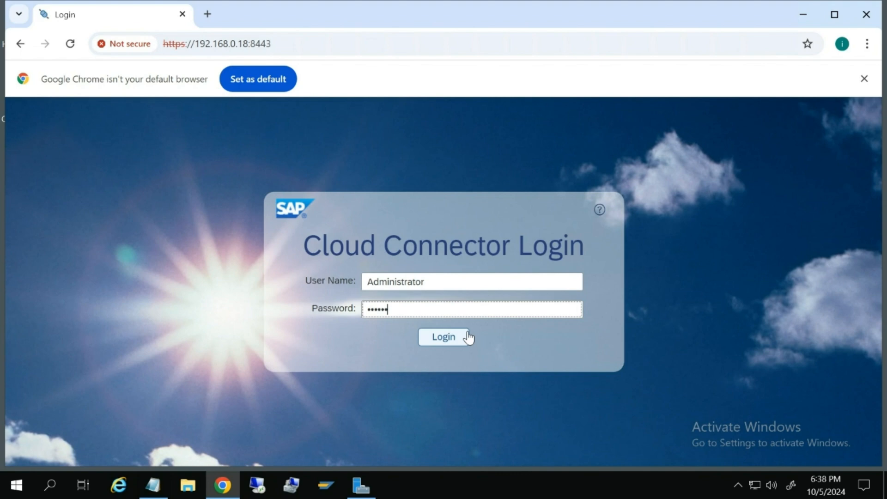
{"action": "left_click", "coordinate": [452, 336]}
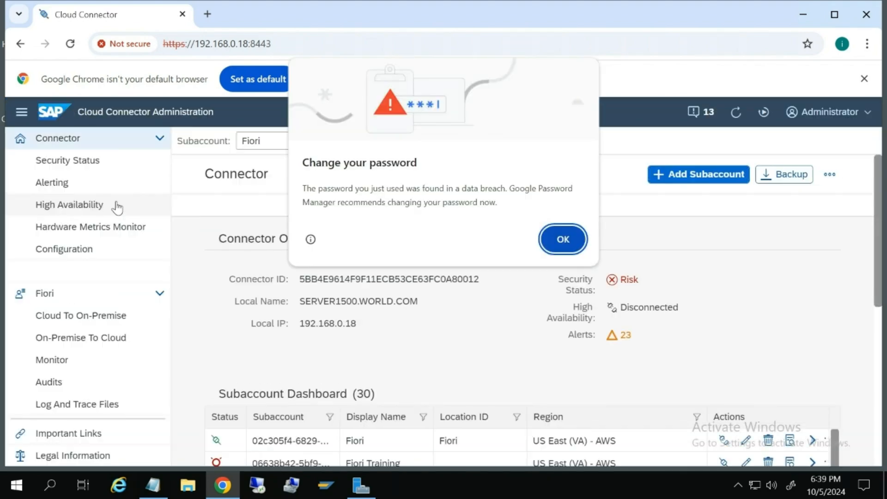
Dismiss Chrome's password-breach warning and open SAP Logon 770's list of system connections
{"action": "left_click", "coordinate": [565, 238]}
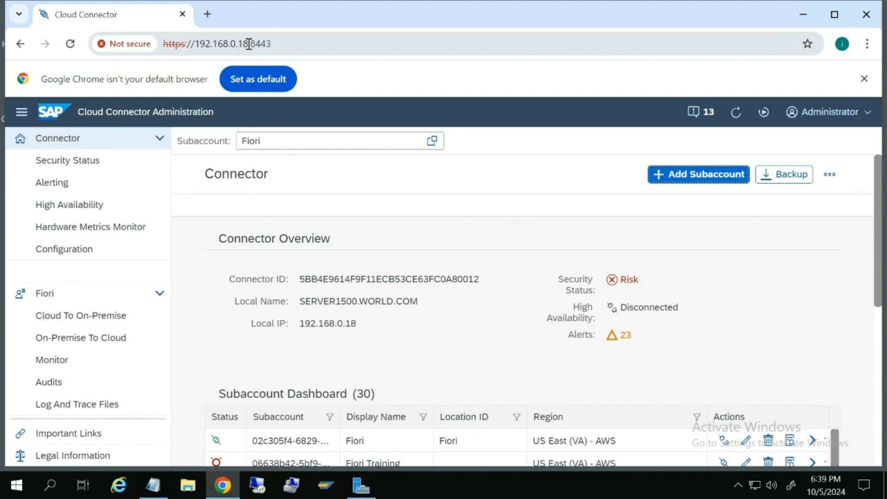
{"action": "left_click_drag", "start_coordinate": [248, 44], "coordinate": [195, 48]}
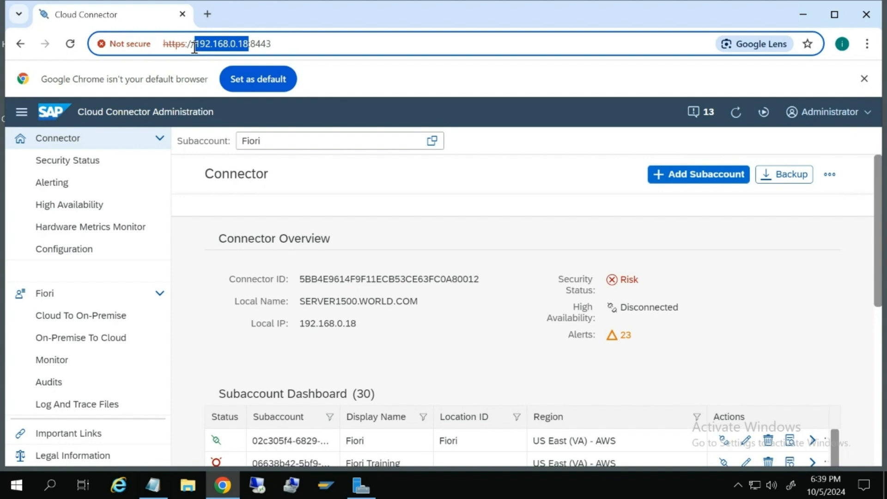
{"action": "left_click", "coordinate": [325, 485]}
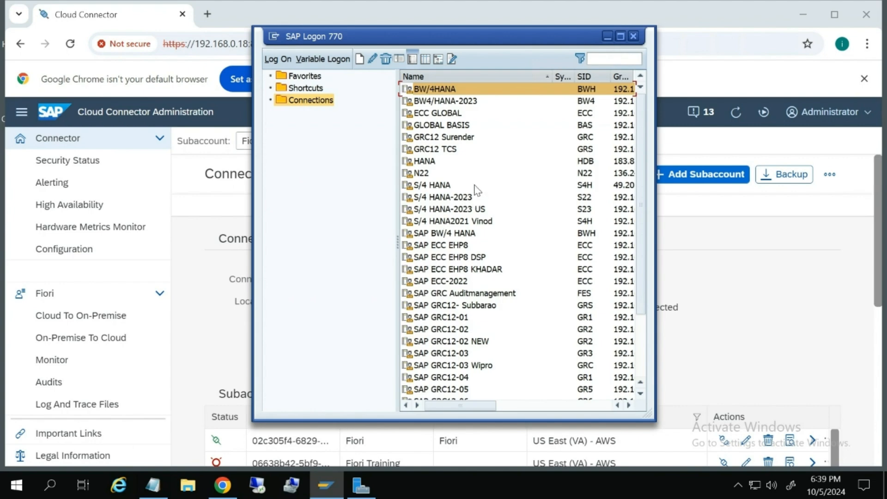
{"action": "left_click", "coordinate": [467, 199]}
{"action": "right_click", "coordinate": [467, 199]}
{"action": "left_click", "coordinate": [533, 284]}
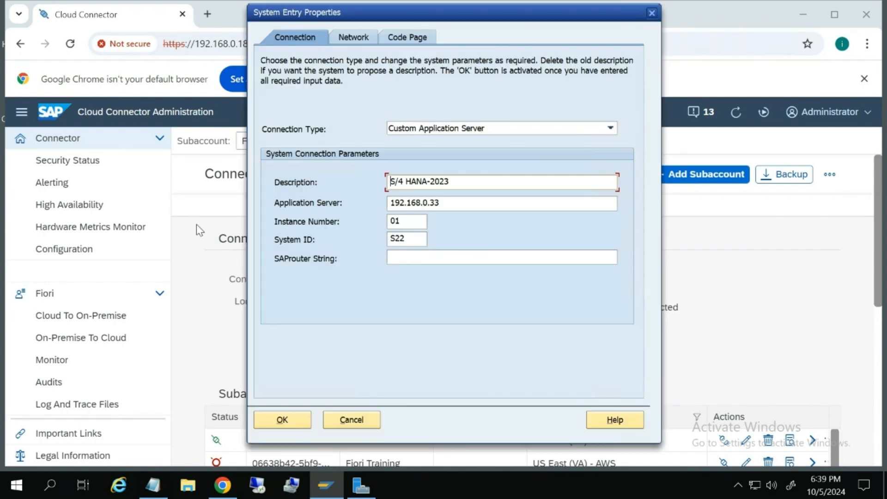
{"action": "left_click_drag", "start_coordinate": [444, 203], "coordinate": [393, 202]}
{"action": "left_click", "coordinate": [435, 202]}
{"action": "left_click_drag", "start_coordinate": [459, 205], "coordinate": [344, 197]}
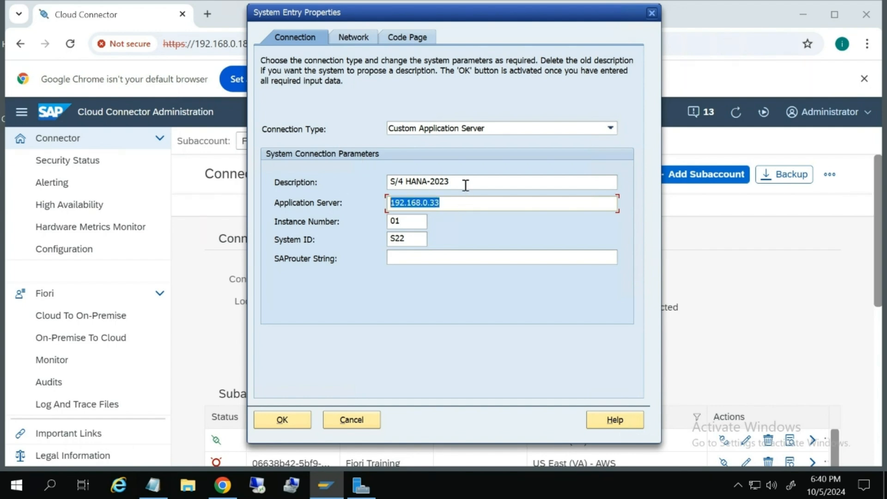
{"action": "left_click_drag", "start_coordinate": [466, 184], "coordinate": [385, 189]}
{"action": "left_click_drag", "start_coordinate": [449, 204], "coordinate": [382, 203]}
{"action": "left_click", "coordinate": [651, 13]}
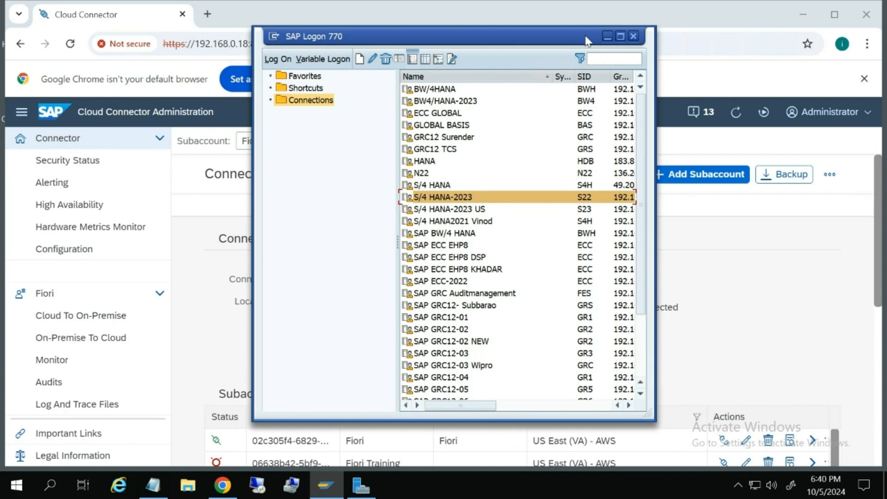
{"action": "left_click", "coordinate": [608, 36]}
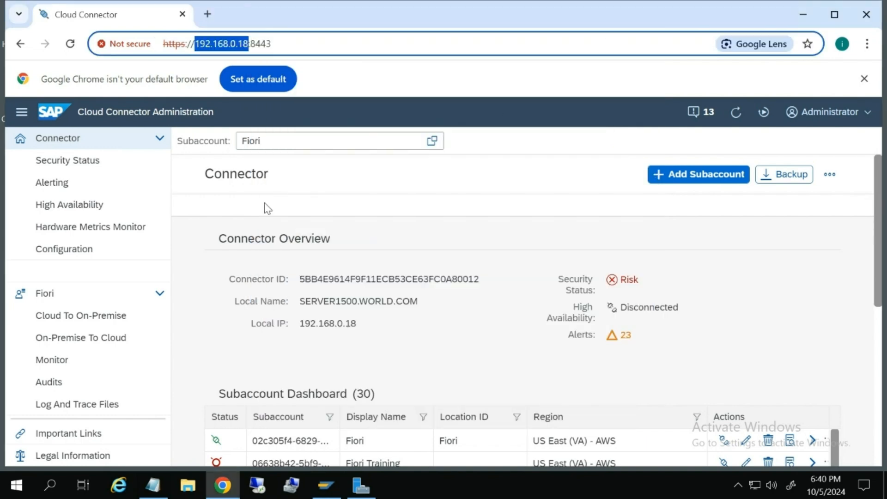
Inspect the Cloud Connector's web address in Chrome's address bar
{"action": "left_click", "coordinate": [297, 41]}
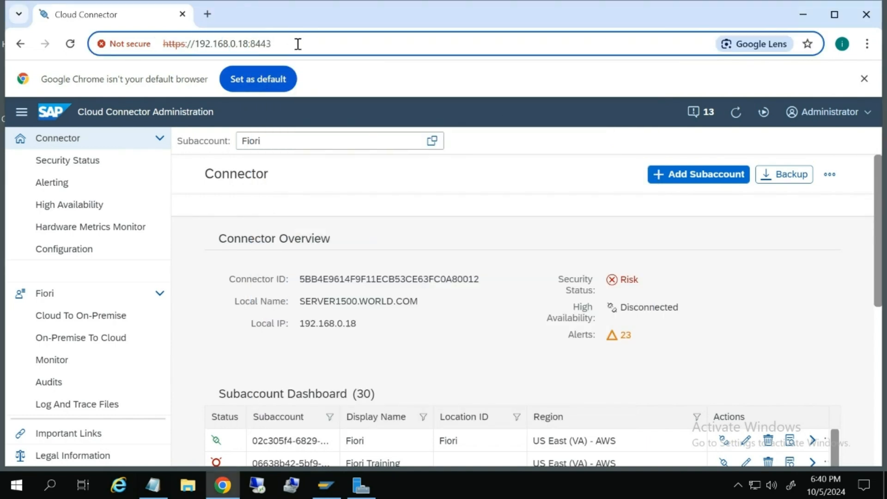
{"action": "key", "text": "ctrl+a"}
{"action": "left_click", "coordinate": [288, 43]}
{"action": "left_click_drag", "start_coordinate": [273, 43], "coordinate": [172, 44]}
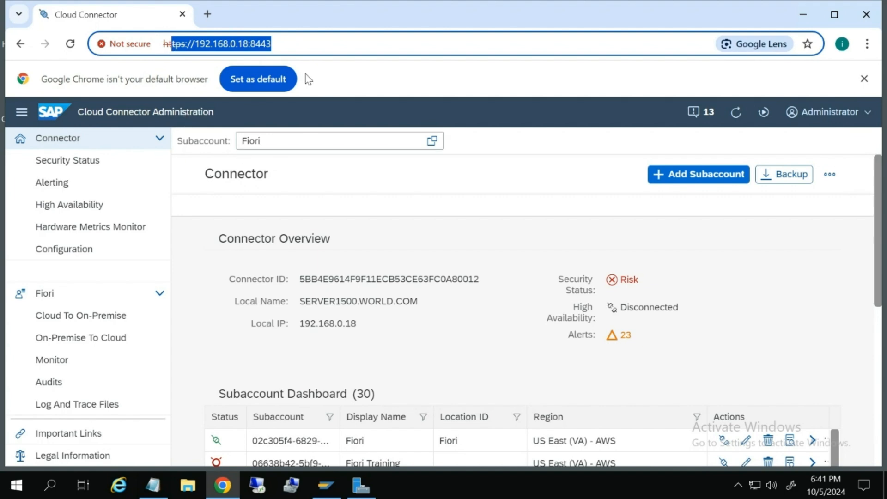
{"action": "left_click", "coordinate": [299, 44]}
{"action": "key", "text": "ctrl+a"}
{"action": "left_click", "coordinate": [295, 48]}
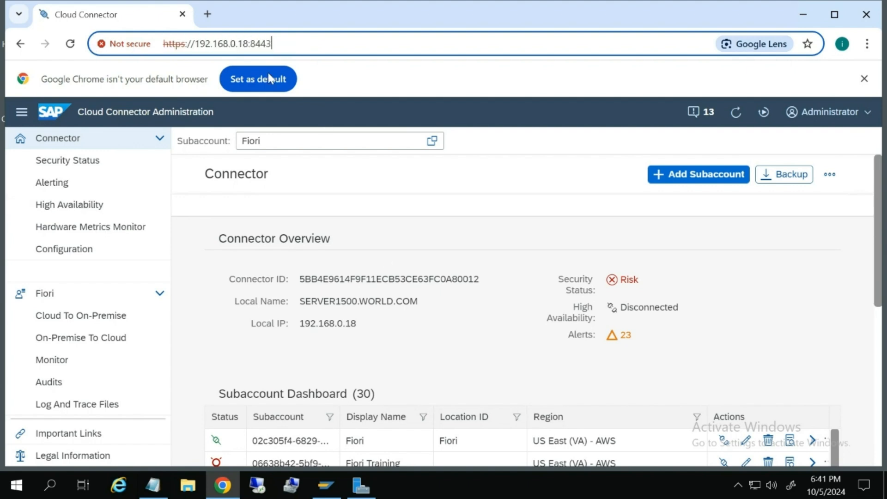
Minimize Chrome, briefly restore the Cloud Connector window, then minimize it again to the desktop
{"action": "left_click", "coordinate": [795, 15]}
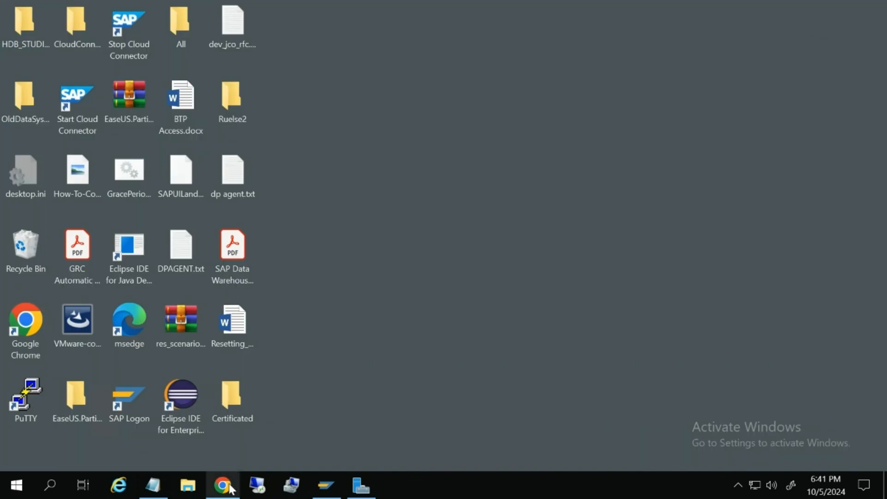
{"action": "mouse_move", "coordinate": [223, 485]}
{"action": "left_click", "coordinate": [229, 446]}
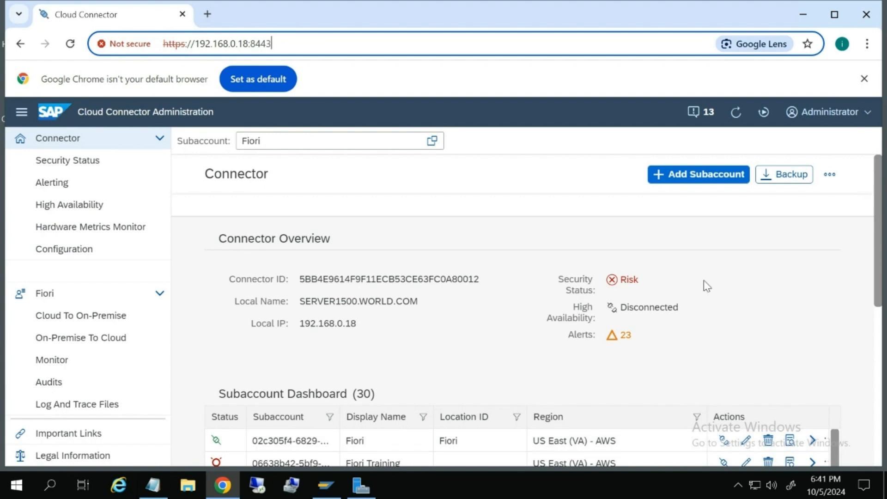
{"action": "left_click", "coordinate": [803, 14]}
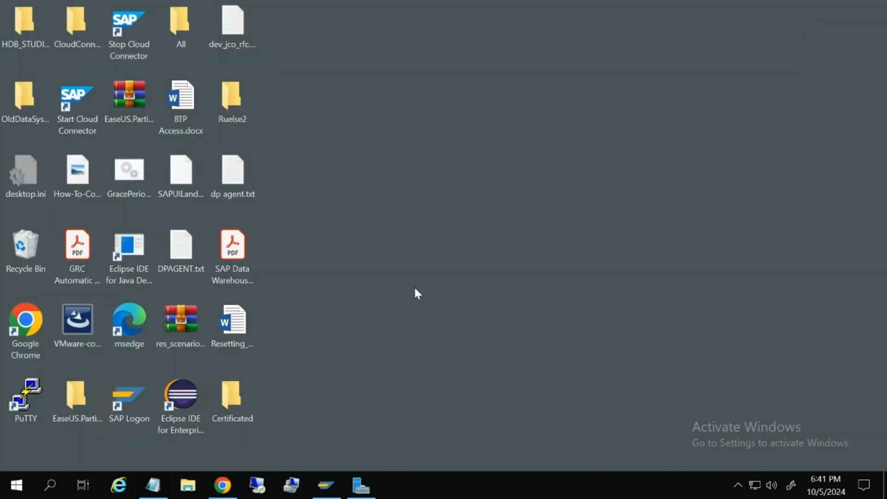
Open the CloudConnector folder and launch sapcc-2.13.2-windows-x64.msi, keeping Explorer in front
{"action": "double_click", "coordinate": [85, 20]}
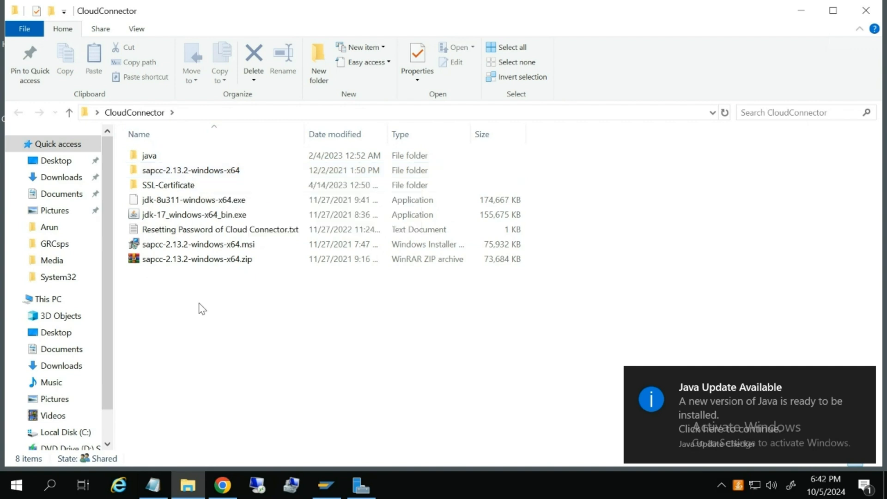
{"action": "double_click", "coordinate": [191, 248]}
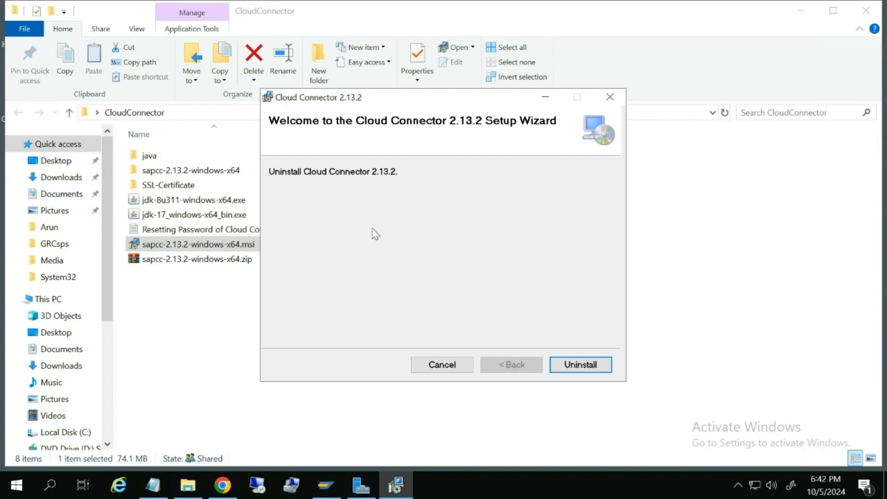
{"action": "left_click", "coordinate": [187, 485]}
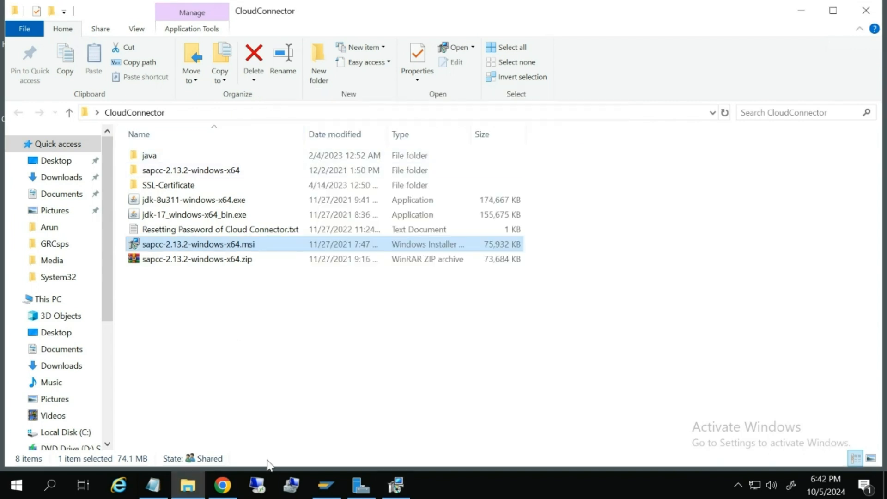
Browse This PC > Local Disk (C:) > Program Files, then minimize Explorer to reveal the setup wizard
{"action": "left_click", "coordinate": [48, 299]}
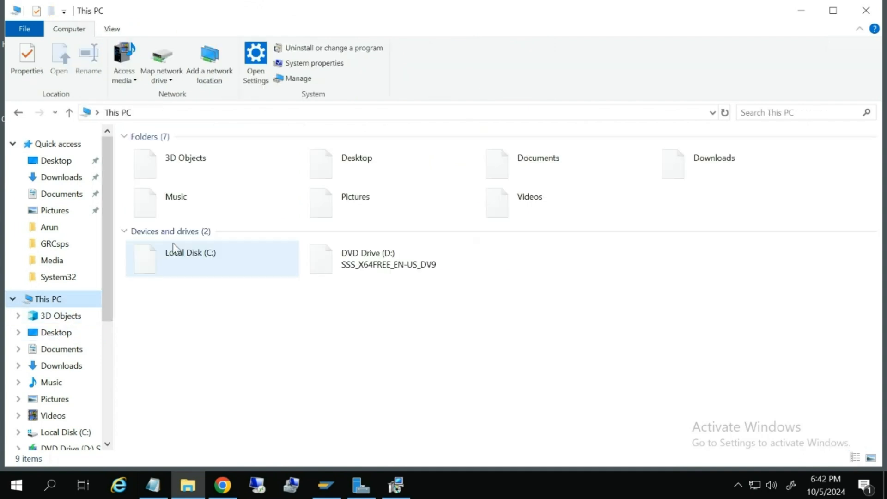
{"action": "double_click", "coordinate": [202, 267]}
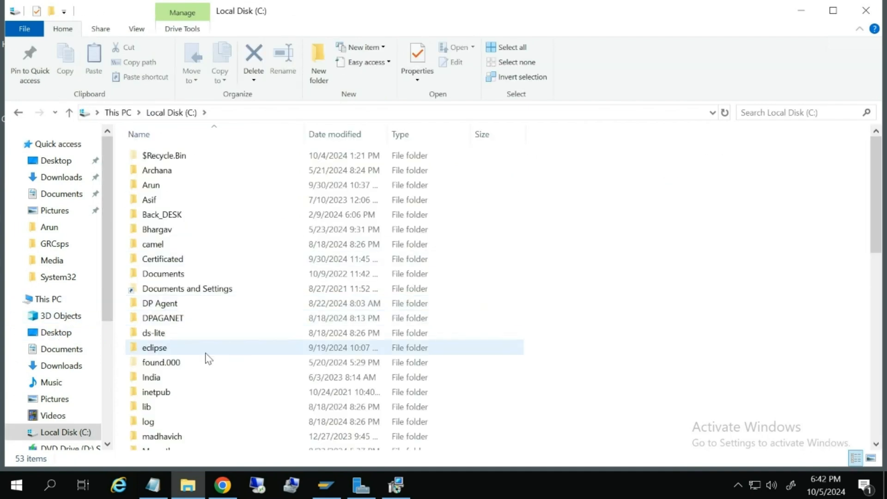
{"action": "scroll", "coordinate": [205, 353], "scroll_direction": "down", "scroll_amount": 4}
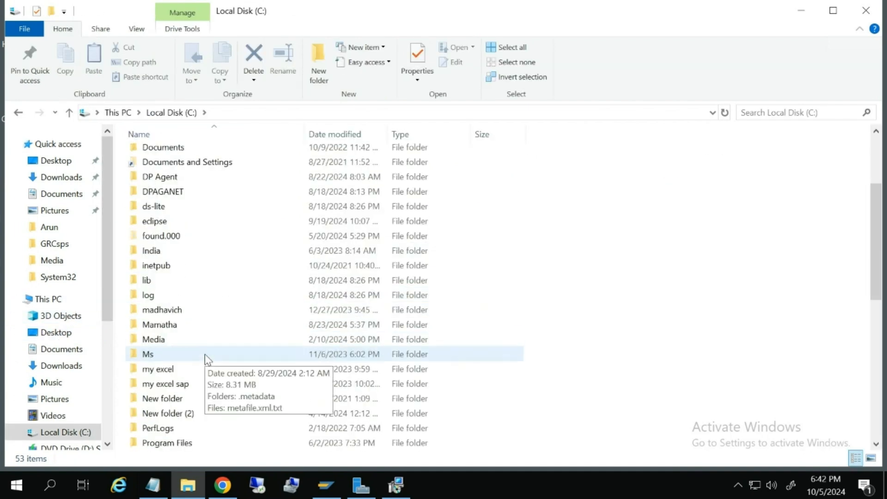
{"action": "scroll", "coordinate": [205, 354], "scroll_direction": "down", "scroll_amount": 1}
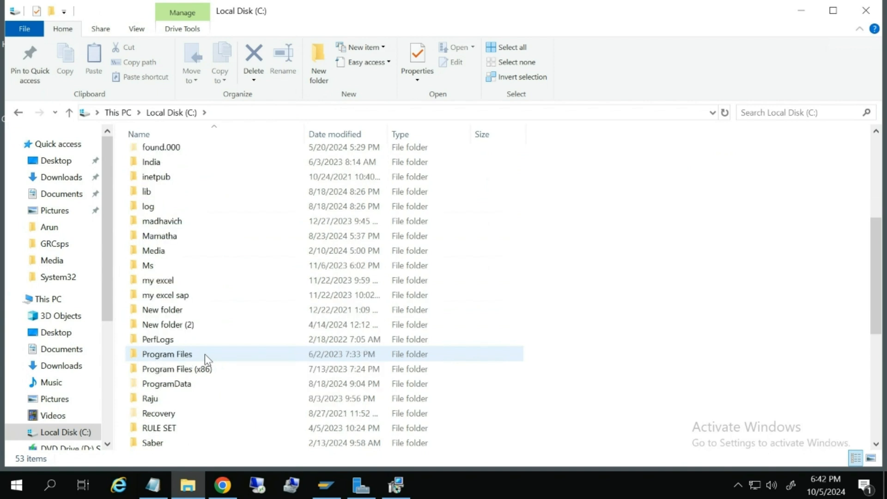
{"action": "double_click", "coordinate": [180, 362]}
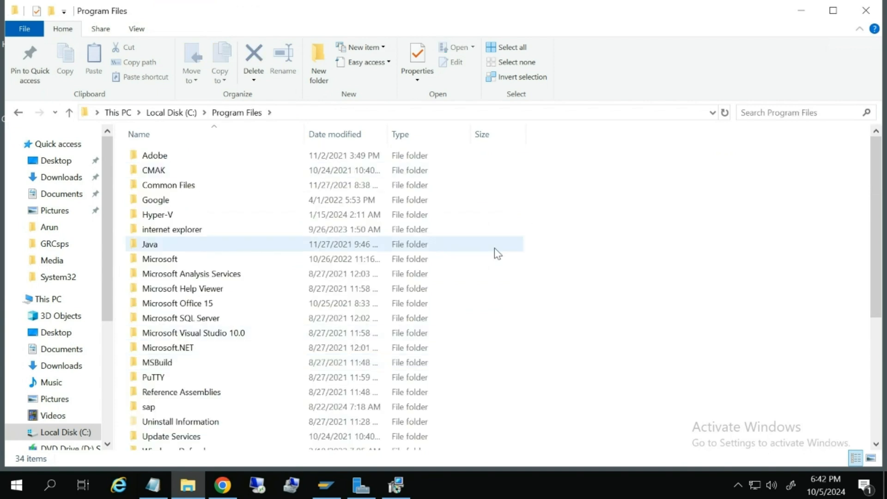
{"action": "left_click", "coordinate": [794, 14]}
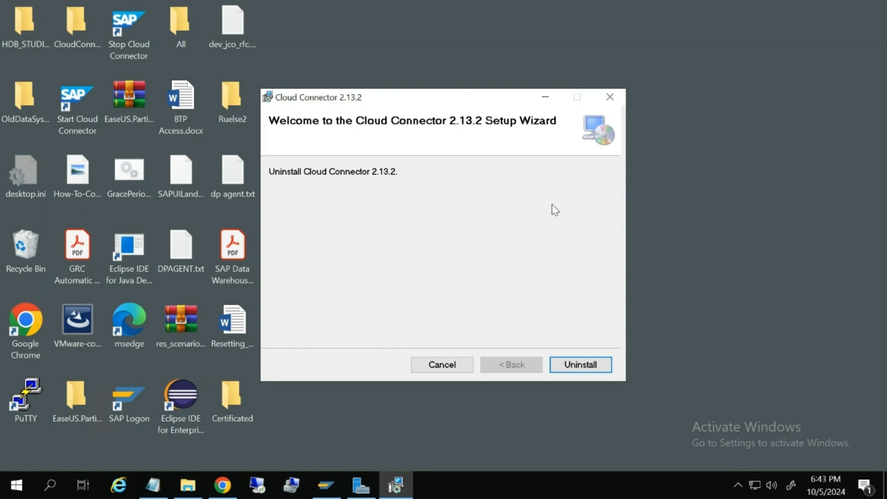
Leave the 2.13.2 uninstall wizard open and bring SAP Logon 770 to the front
{"action": "mouse_move", "coordinate": [545, 6]}
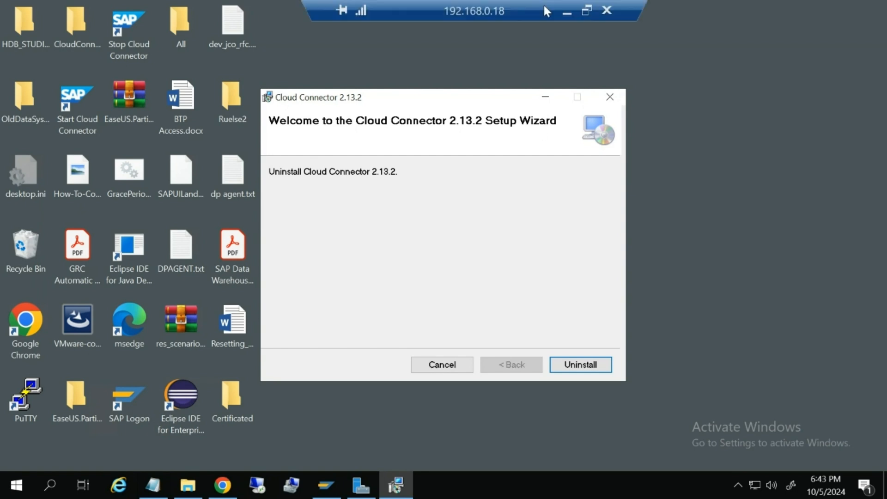
{"action": "left_click", "coordinate": [326, 485]}
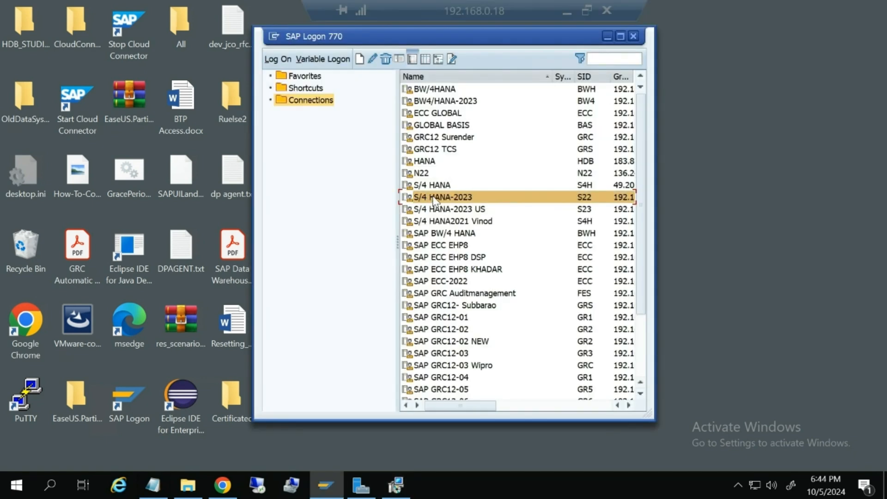
{"action": "right_click", "coordinate": [434, 199]}
{"action": "left_click", "coordinate": [475, 279]}
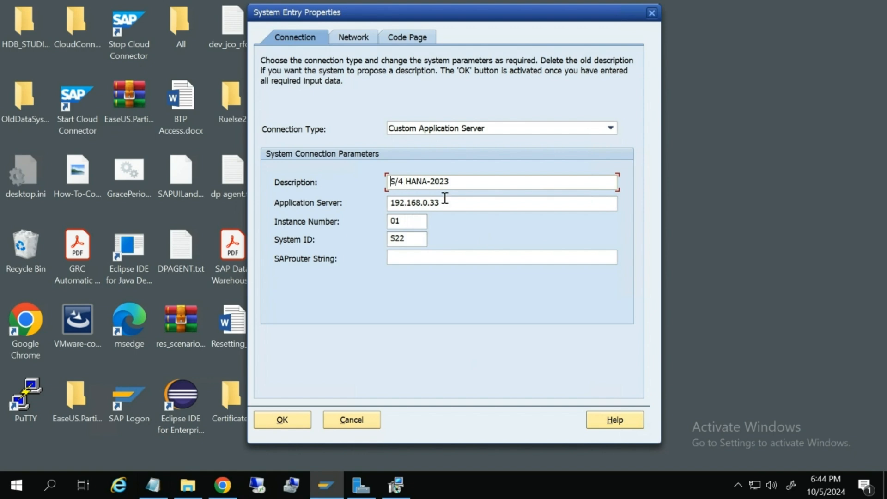
{"action": "left_click_drag", "start_coordinate": [443, 204], "coordinate": [343, 206]}
{"action": "left_click_drag", "start_coordinate": [444, 206], "coordinate": [368, 208]}
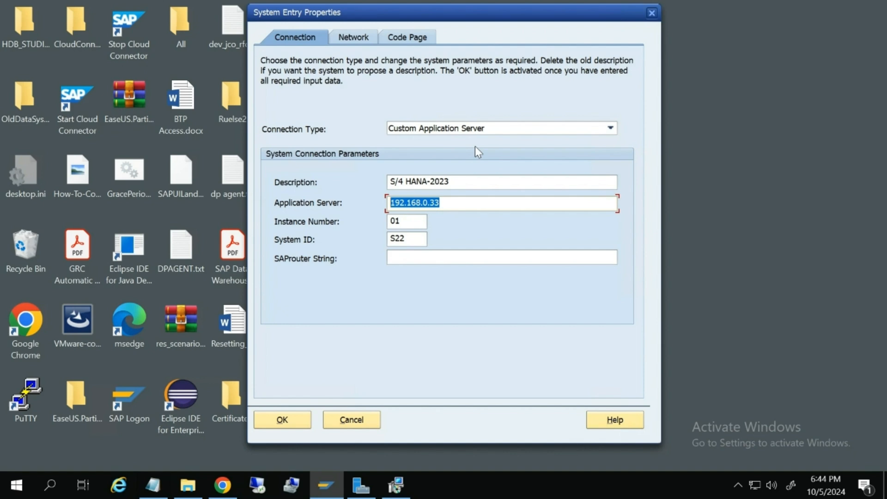
{"action": "left_click", "coordinate": [452, 204]}
{"action": "left_click_drag", "start_coordinate": [447, 202], "coordinate": [368, 205]}
{"action": "left_click", "coordinate": [440, 200]}
{"action": "left_click", "coordinate": [493, 201]}
{"action": "left_click_drag", "start_coordinate": [493, 201], "coordinate": [362, 200]}
{"action": "left_click", "coordinate": [651, 14]}
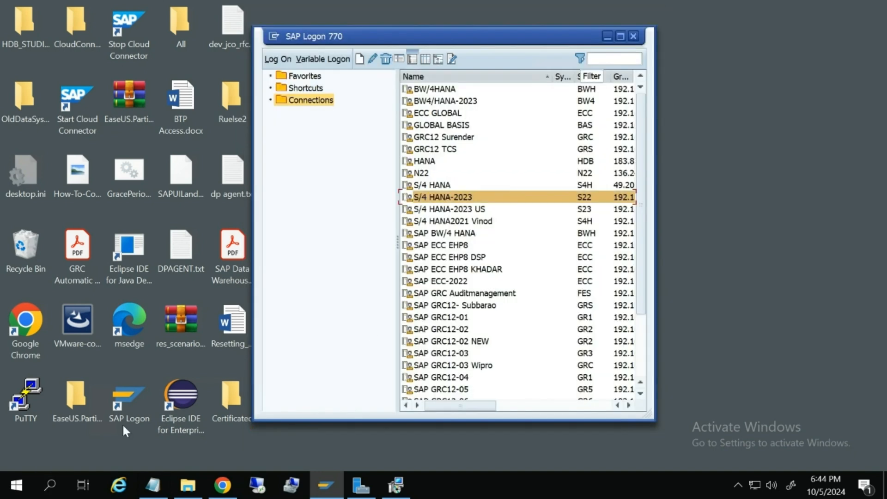
Bring the Cloud Connector page forward and log out of the Administrator account
{"action": "mouse_move", "coordinate": [226, 486]}
{"action": "left_click", "coordinate": [217, 405]}
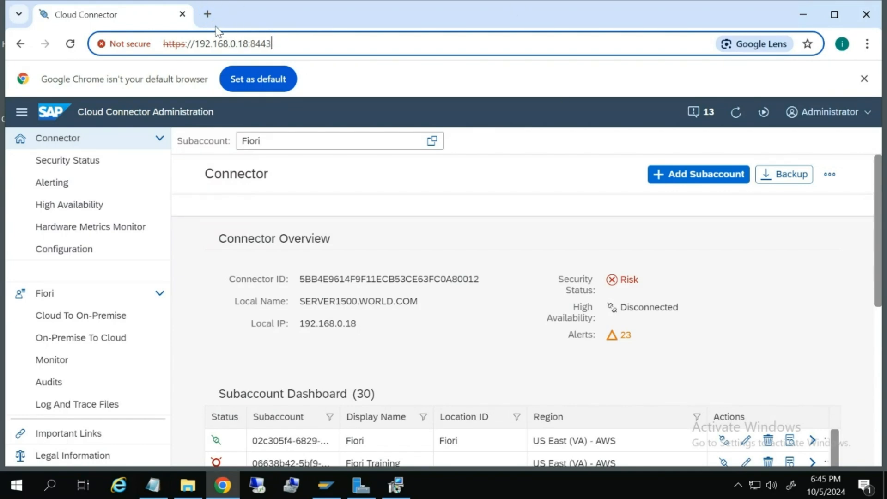
{"action": "left_click", "coordinate": [830, 115]}
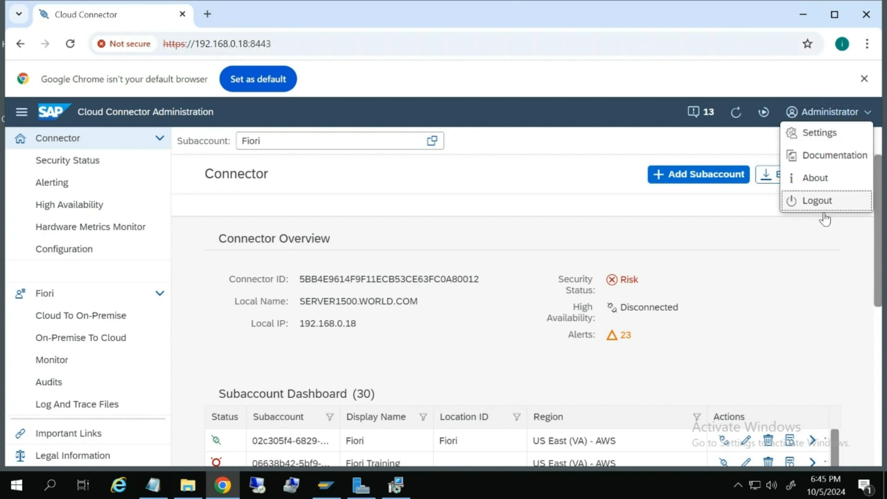
{"action": "left_click", "coordinate": [814, 199]}
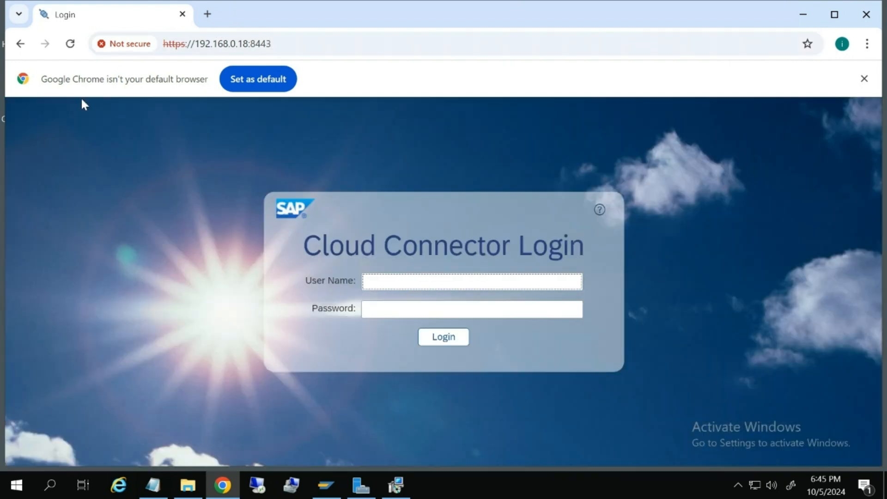
Log back in as Administrator, dismiss the password warning, and minimize the remote desktop session
{"action": "left_click_drag", "start_coordinate": [279, 42], "coordinate": [157, 47]}
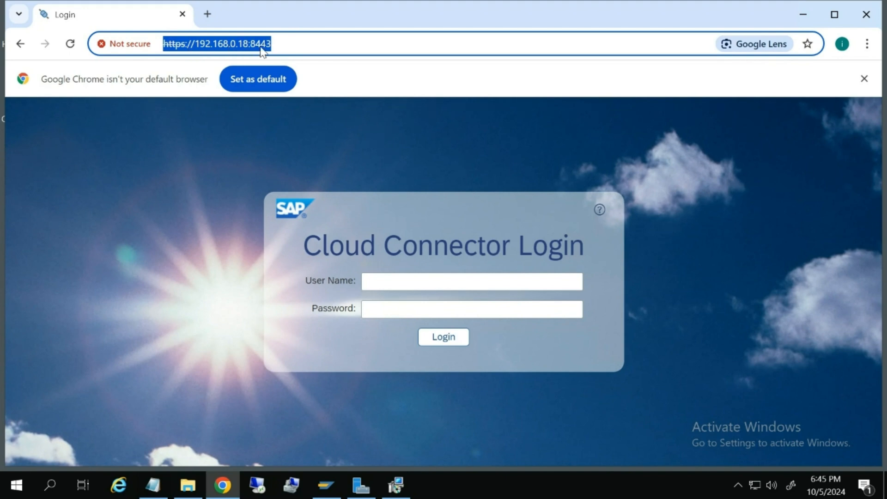
{"action": "left_click_drag", "start_coordinate": [248, 46], "coordinate": [194, 45]}
{"action": "left_click", "coordinate": [370, 283]}
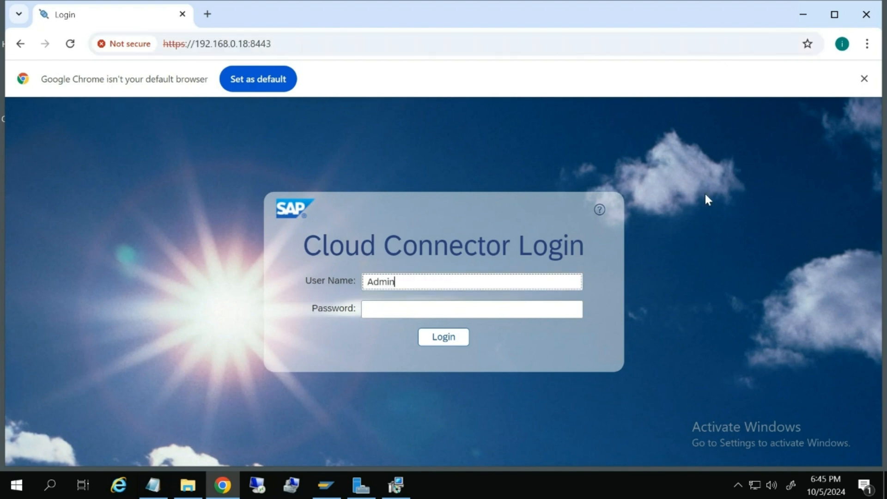
{"action": "type", "text": "Administrator"}
{"action": "key", "text": "Tab"}
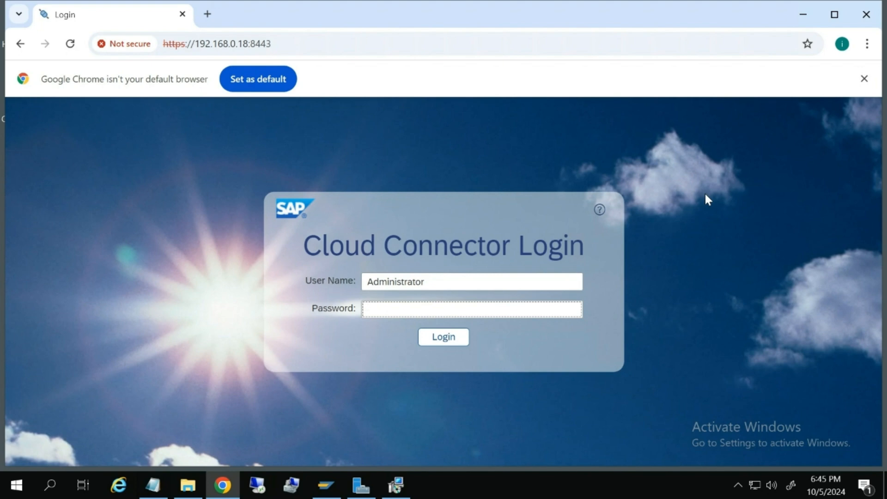
{"action": "key", "text": "Return"}
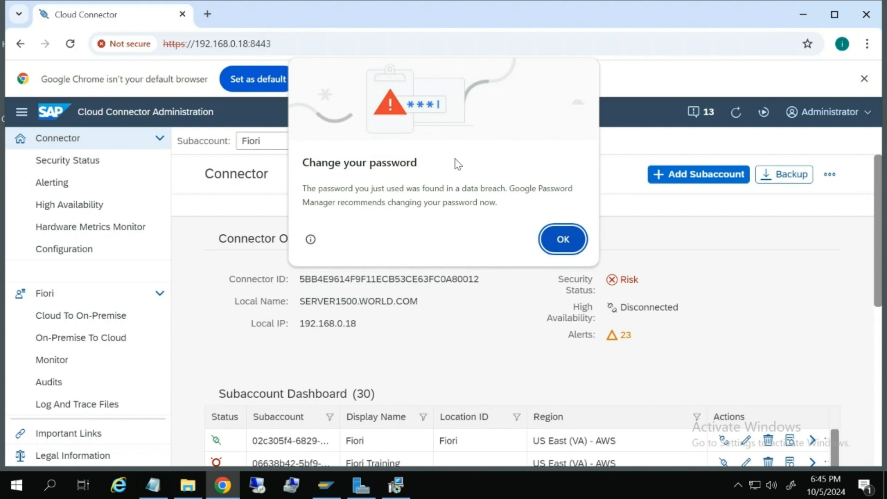
{"action": "left_click", "coordinate": [557, 240]}
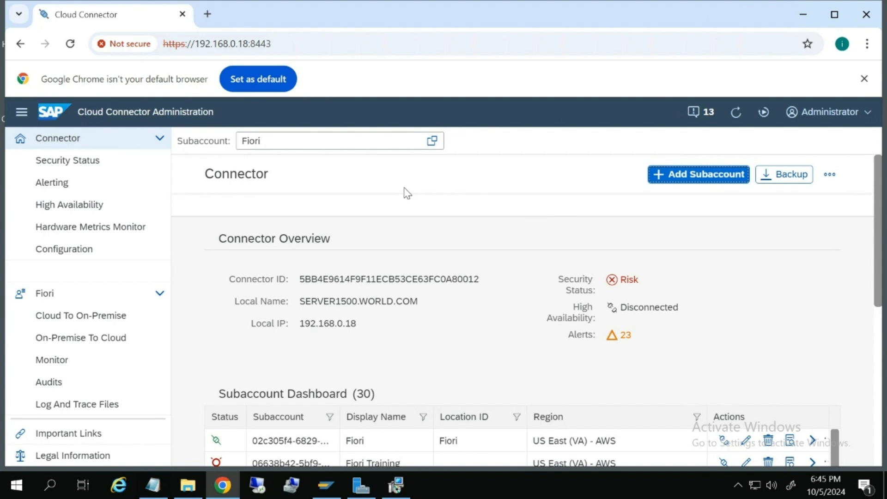
{"action": "mouse_move", "coordinate": [476, 3]}
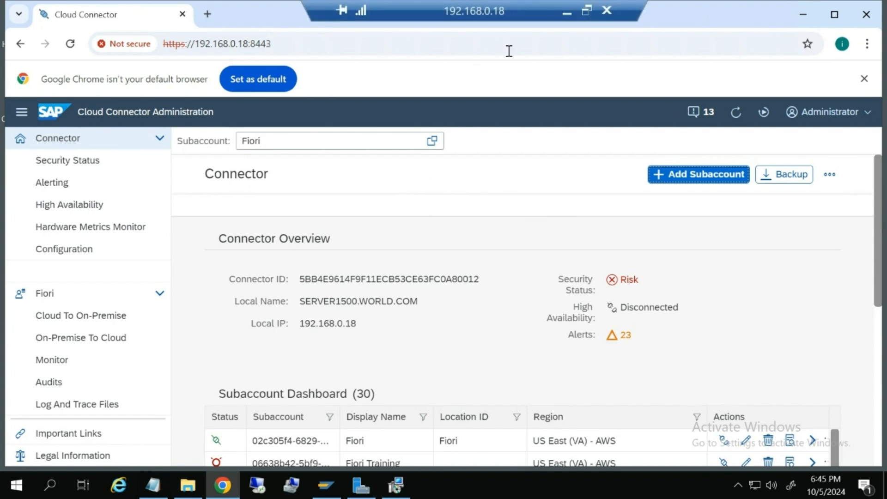
{"action": "left_click", "coordinate": [566, 13]}
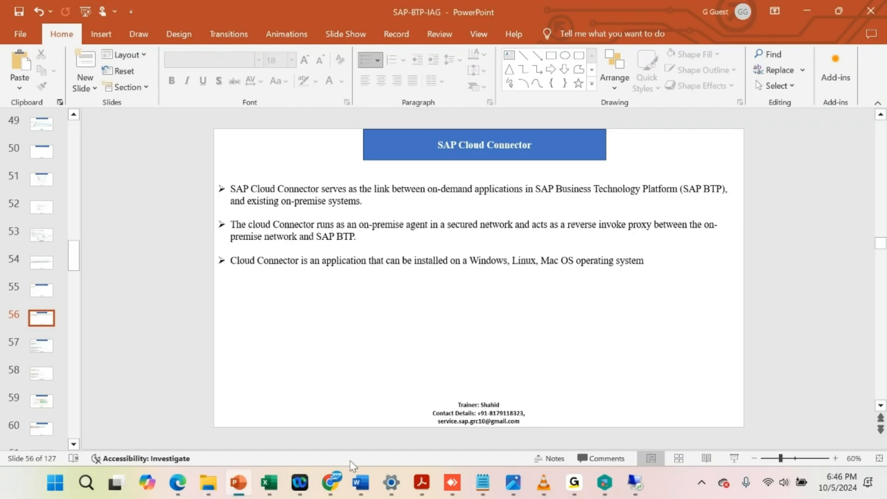
In BTP Cockpit, go up to Saraswati Technologies and open the IMRTECHNOLOGIIES subaccount
{"action": "mouse_move", "coordinate": [332, 486]}
{"action": "left_click", "coordinate": [813, 411]}
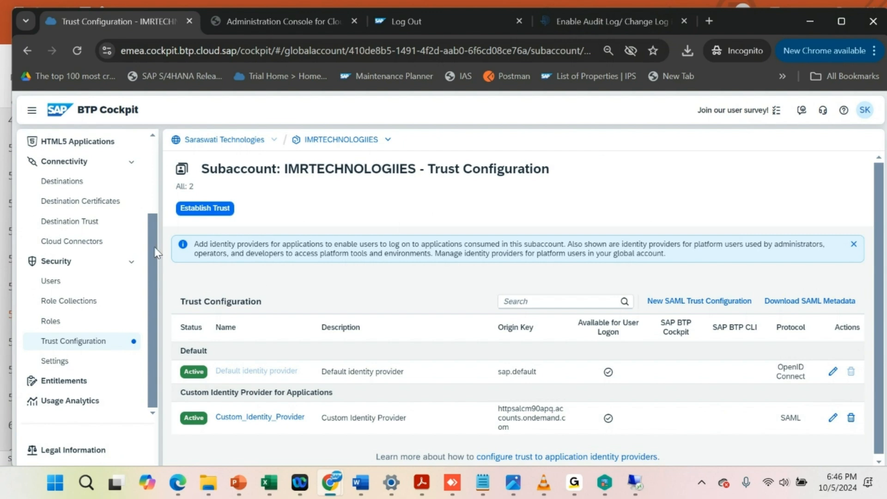
{"action": "scroll", "coordinate": [158, 200], "scroll_direction": "up", "scroll_amount": 2}
{"action": "scroll", "coordinate": [158, 200], "scroll_direction": "up", "scroll_amount": 2}
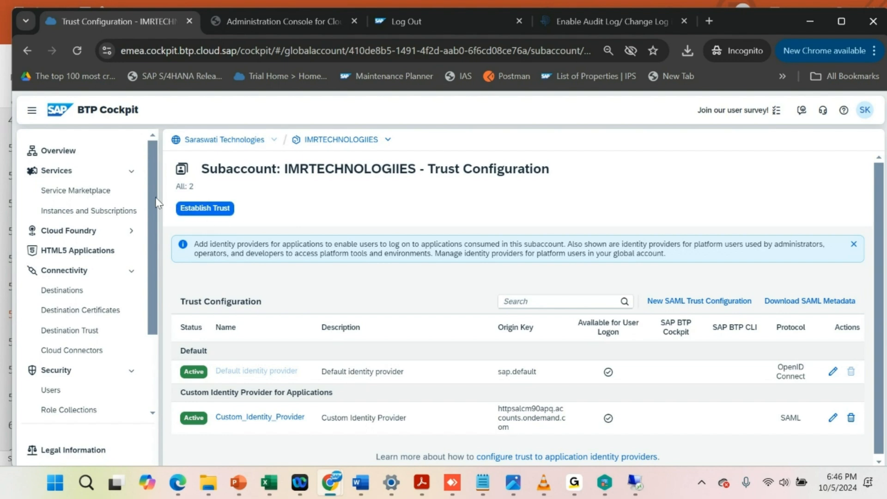
{"action": "scroll", "coordinate": [157, 205], "scroll_direction": "down", "scroll_amount": 2}
{"action": "scroll", "coordinate": [137, 341], "scroll_direction": "down", "scroll_amount": 2}
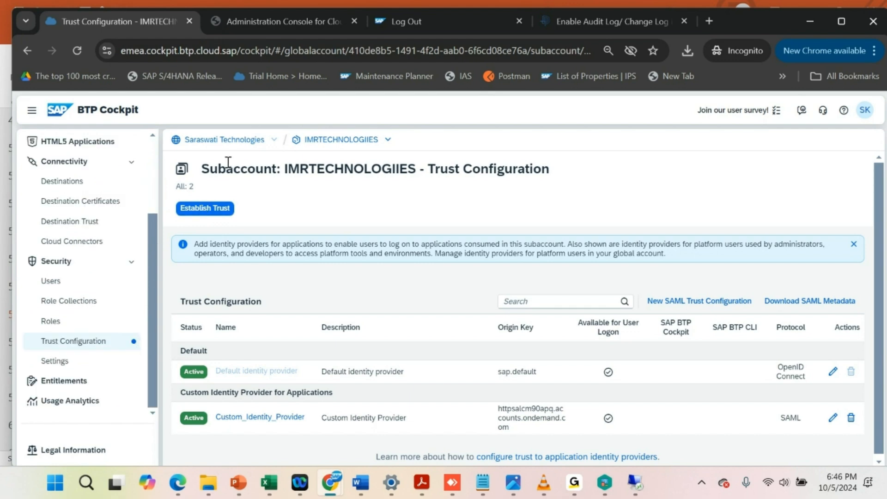
{"action": "left_click", "coordinate": [242, 138]}
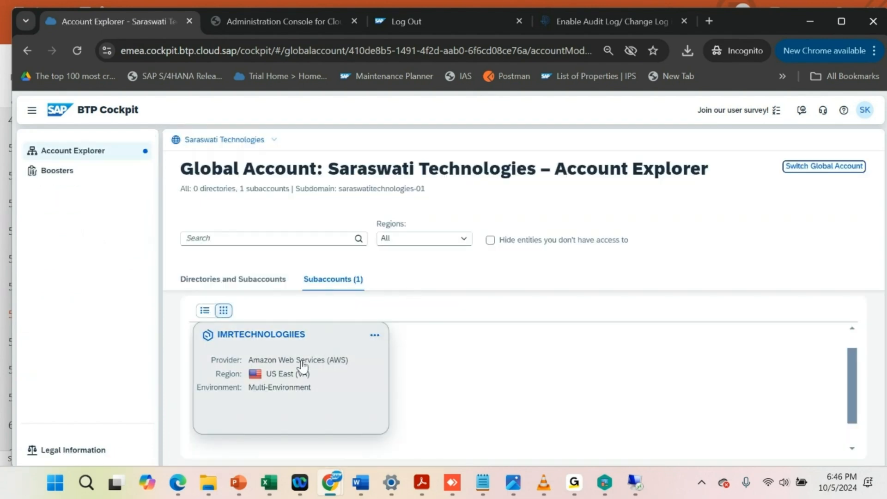
{"action": "left_click", "coordinate": [285, 345]}
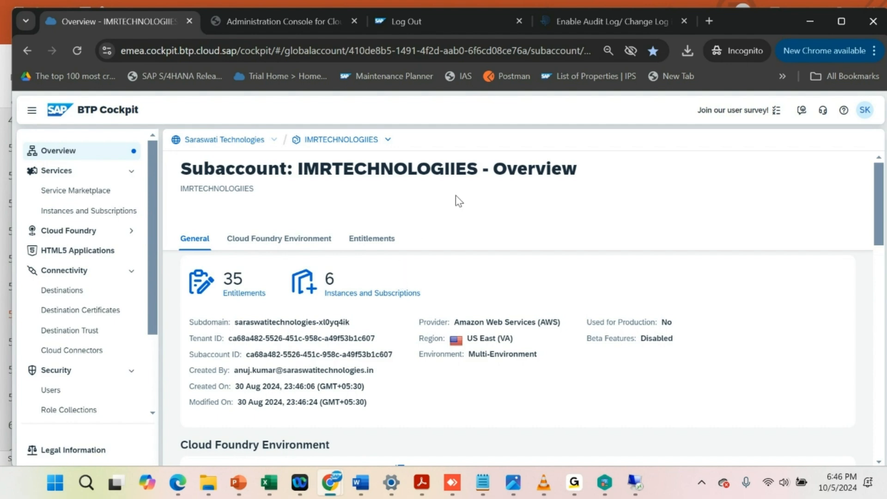
Select the IMRTECHNOLOGIIES Subaccount ID, then return to the Cloud Connector session
{"action": "left_click_drag", "start_coordinate": [329, 168], "coordinate": [532, 172]}
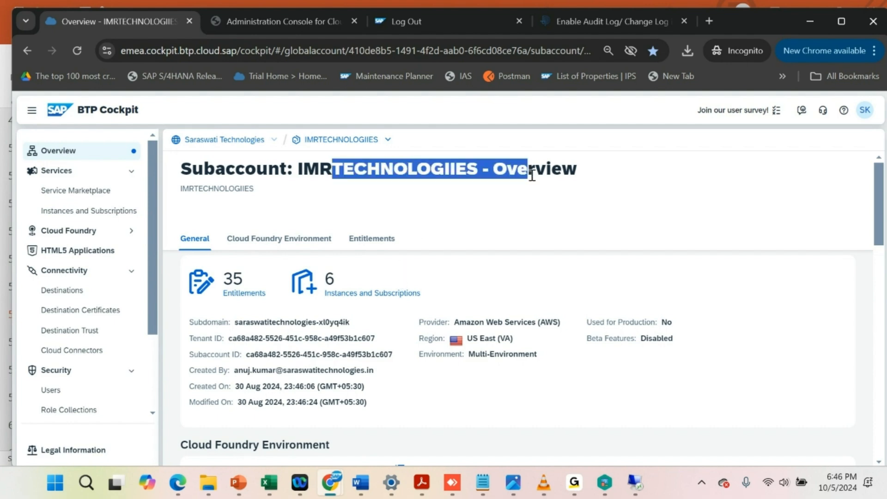
{"action": "left_click", "coordinate": [480, 236]}
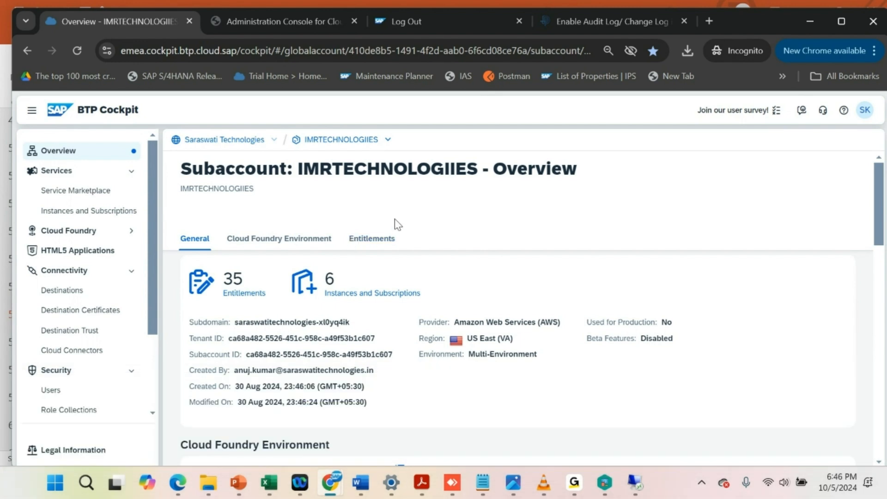
{"action": "left_click_drag", "start_coordinate": [246, 354], "coordinate": [393, 356]}
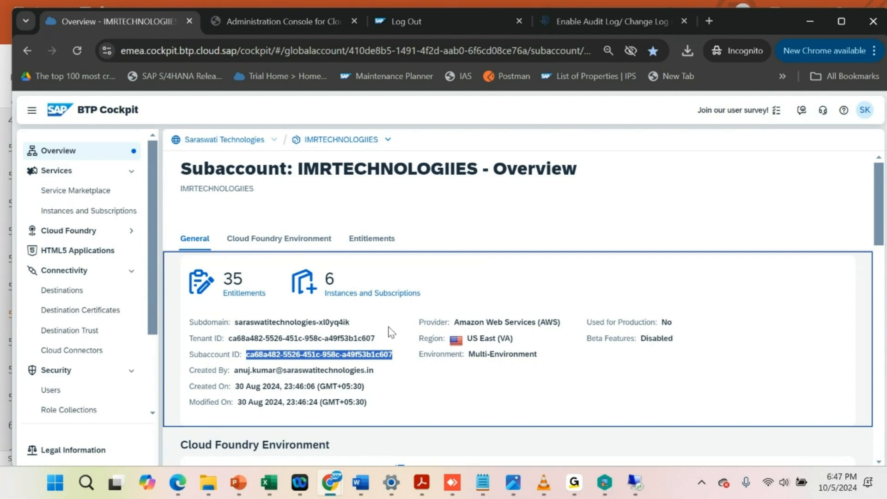
{"action": "left_click", "coordinate": [635, 482]}
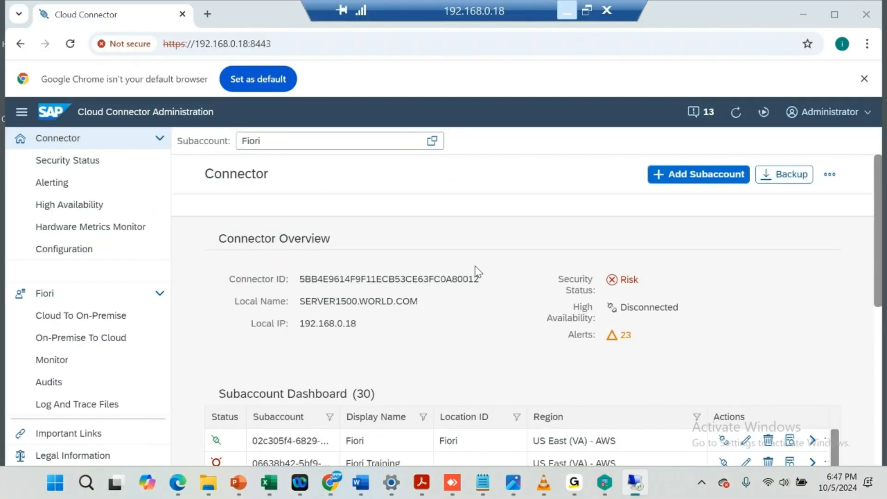
Start Add Subaccount with the Select Region list open, rechecking the IMRTECHNOLOGIIES overview in BTP Cockpit
{"action": "left_click", "coordinate": [677, 179]}
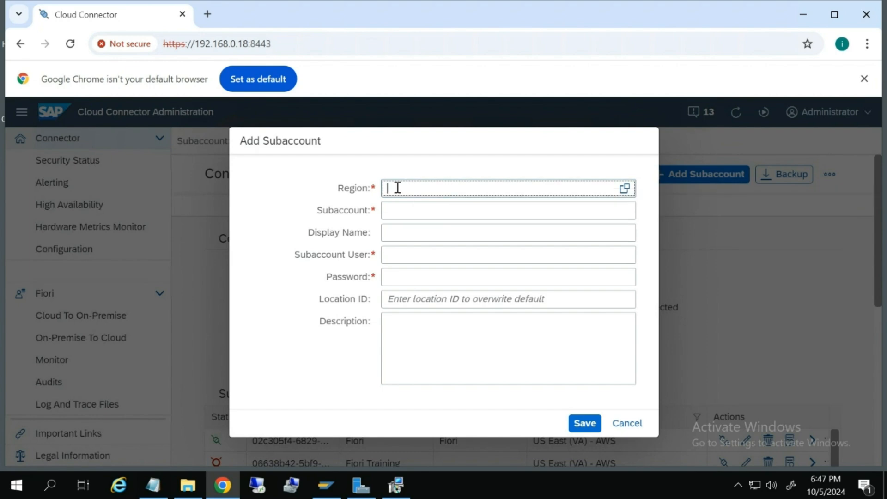
{"action": "left_click", "coordinate": [623, 188]}
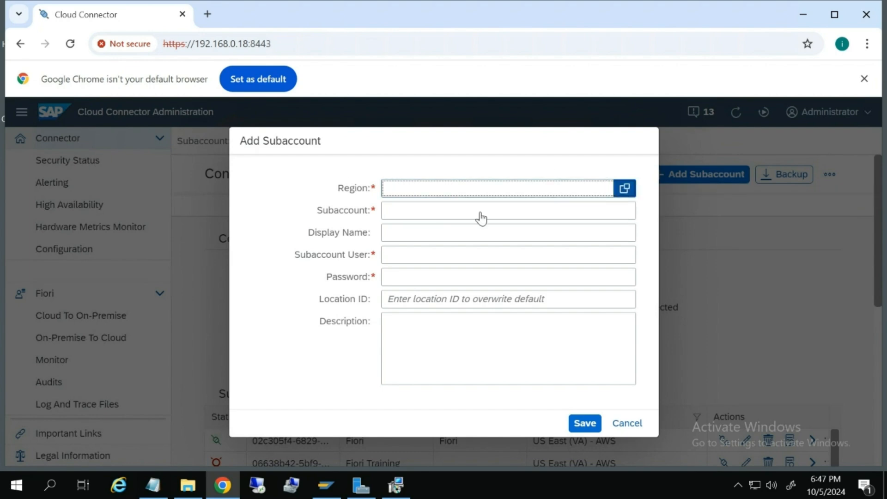
{"action": "mouse_move", "coordinate": [537, 1]}
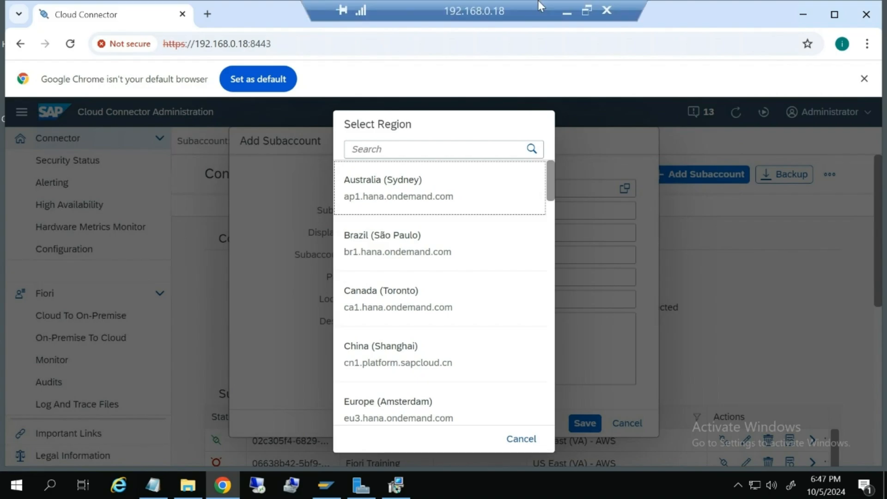
{"action": "left_click", "coordinate": [566, 12]}
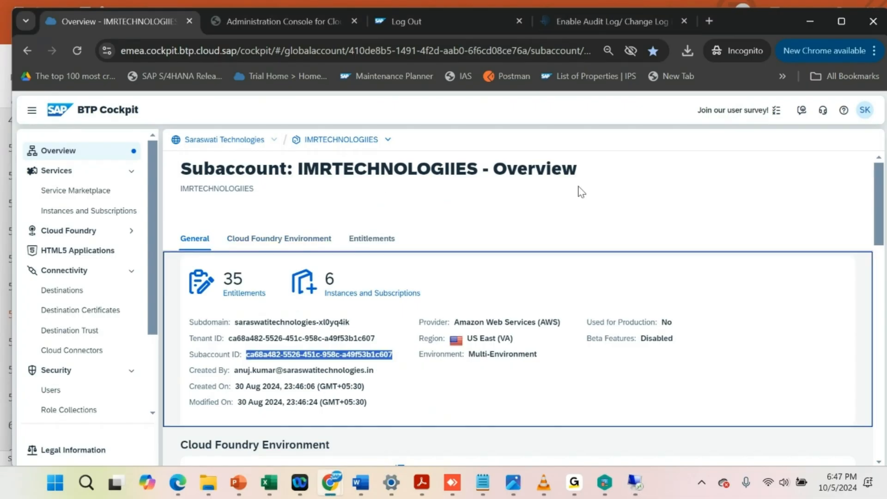
{"action": "left_click", "coordinate": [253, 141]}
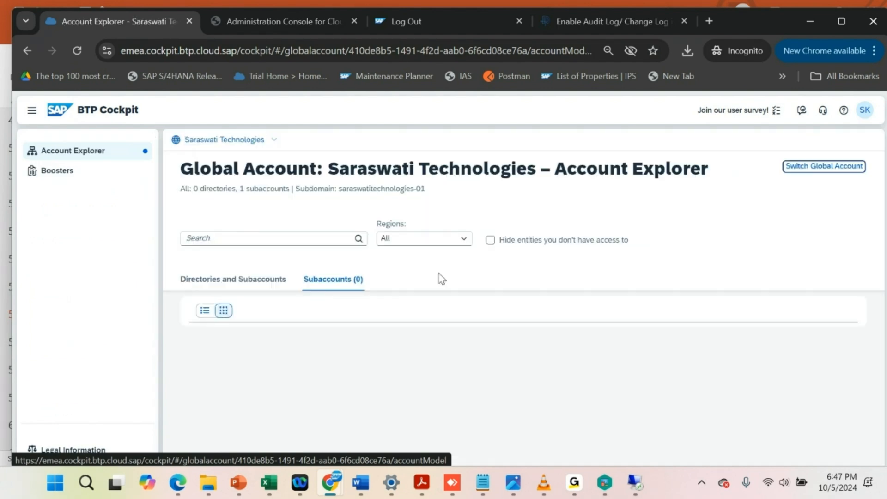
{"action": "left_click", "coordinate": [291, 356]}
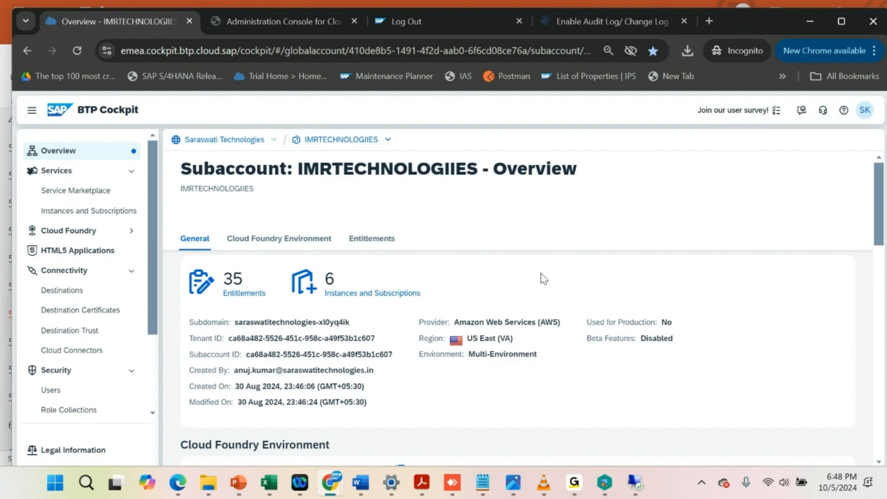
{"action": "mouse_move", "coordinate": [635, 483]}
{"action": "left_click", "coordinate": [627, 411]}
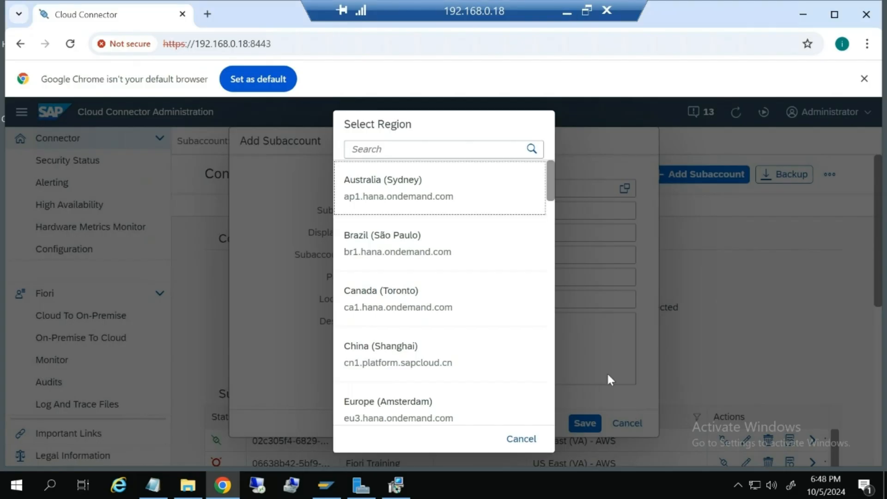
Search regions for 'US East' and pick US East (VA) - AWS, matching the cockpit's AWS provider
{"action": "left_click", "coordinate": [496, 153]}
{"action": "key", "text": "Caps_Lock"}
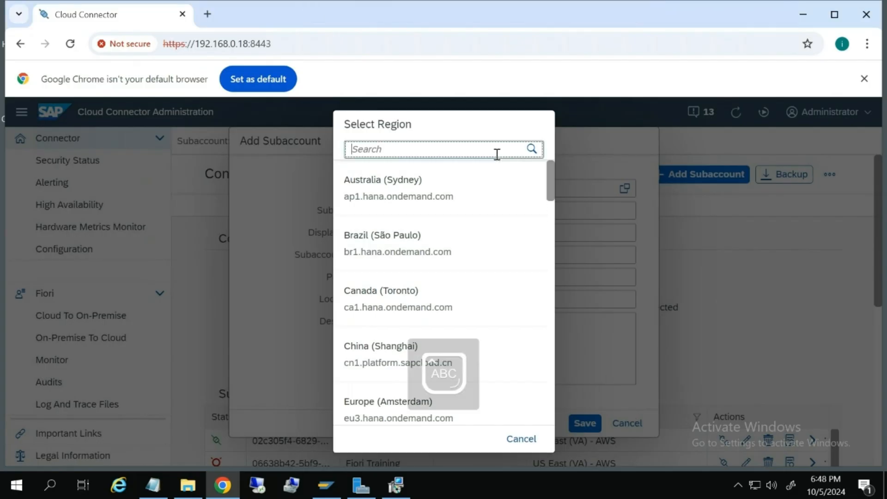
{"action": "type", "text": "US E"}
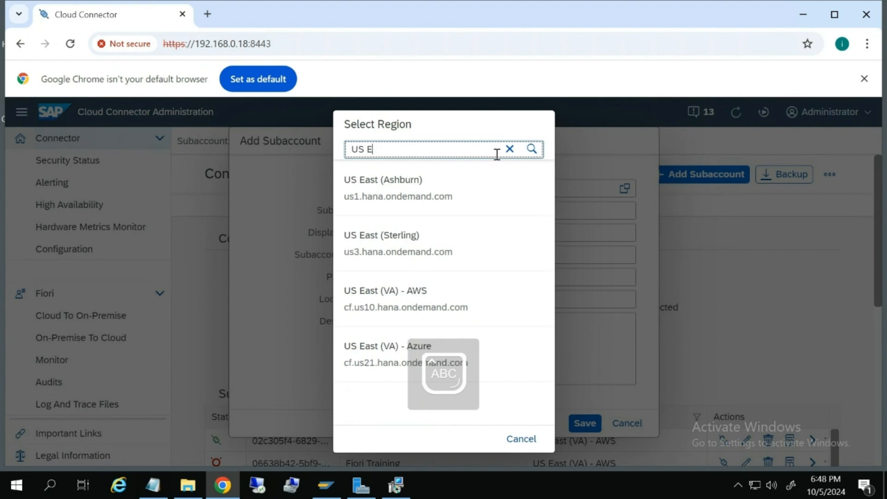
{"action": "type", "text": "ast"}
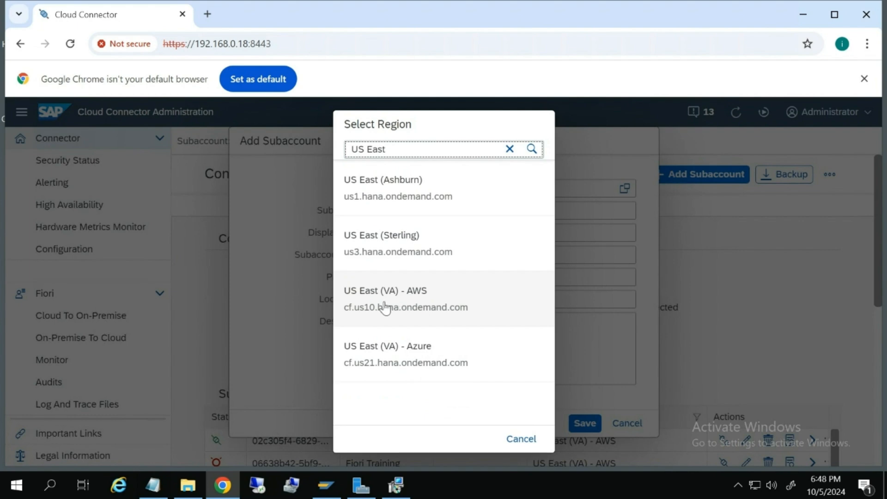
{"action": "mouse_move", "coordinate": [558, 5]}
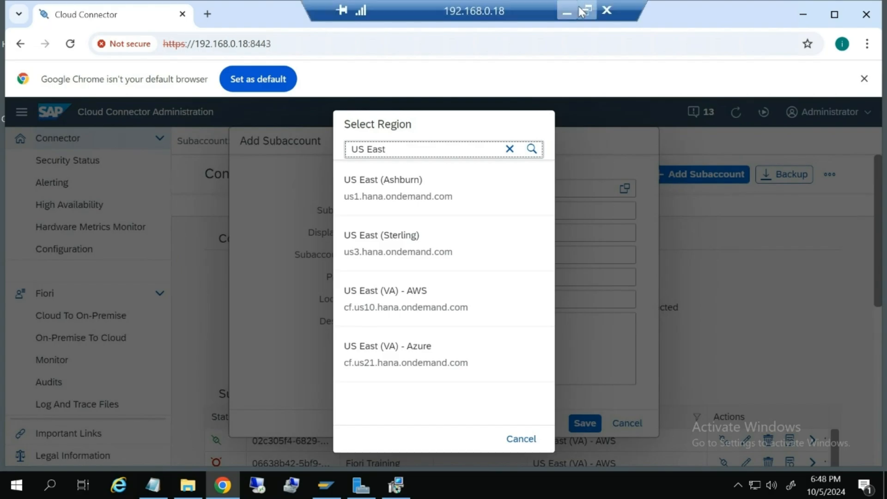
{"action": "left_click", "coordinate": [571, 9]}
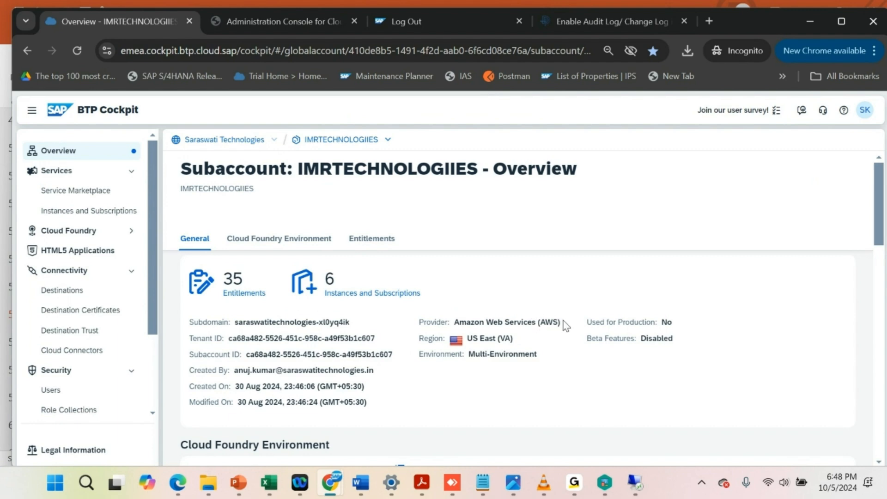
{"action": "left_click_drag", "start_coordinate": [559, 322], "coordinate": [542, 325]}
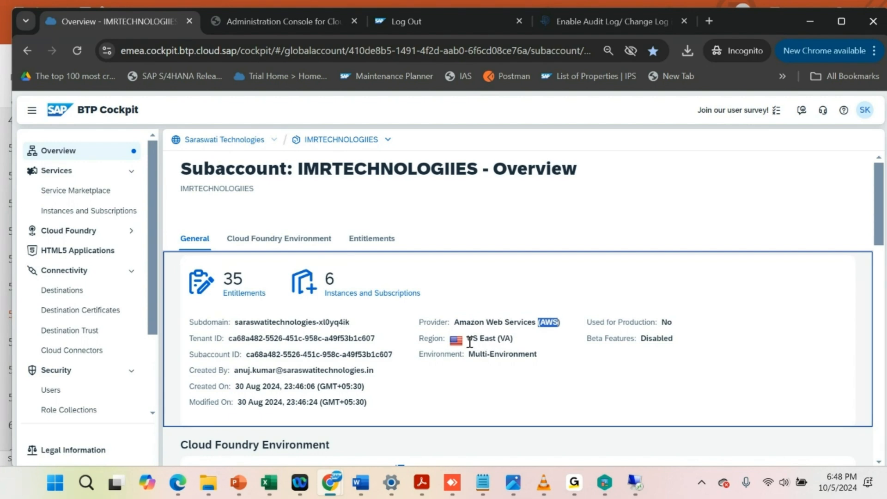
{"action": "left_click_drag", "start_coordinate": [467, 339], "coordinate": [513, 342]}
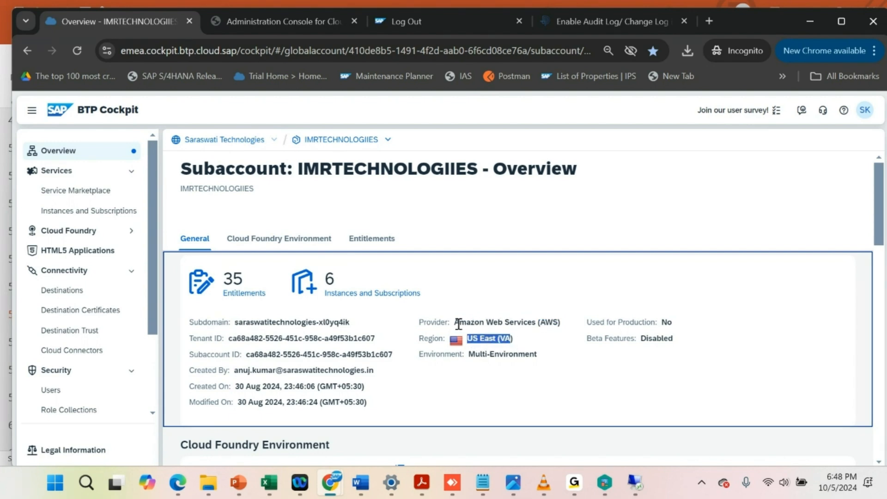
{"action": "left_click_drag", "start_coordinate": [453, 322], "coordinate": [561, 325]}
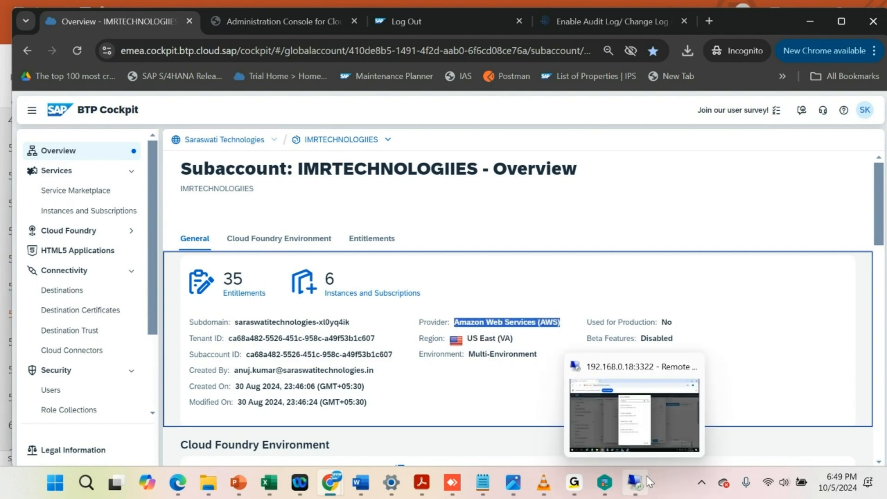
{"action": "left_click", "coordinate": [635, 482]}
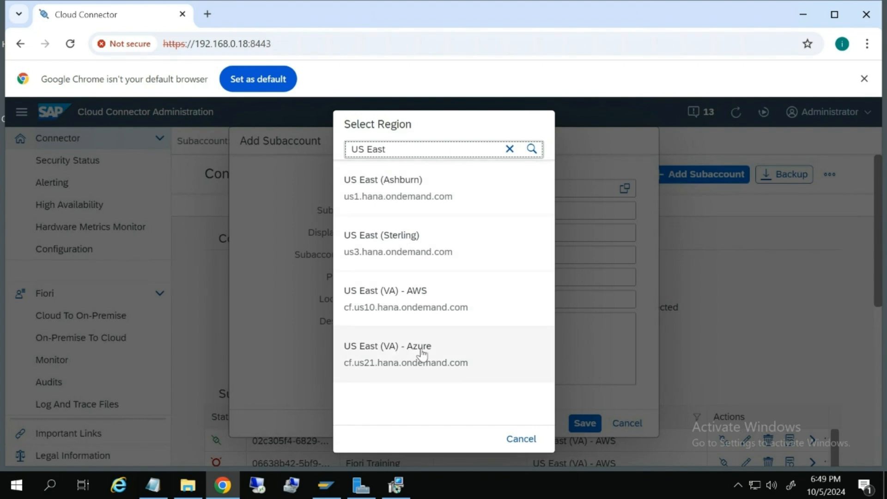
{"action": "left_click", "coordinate": [407, 291]}
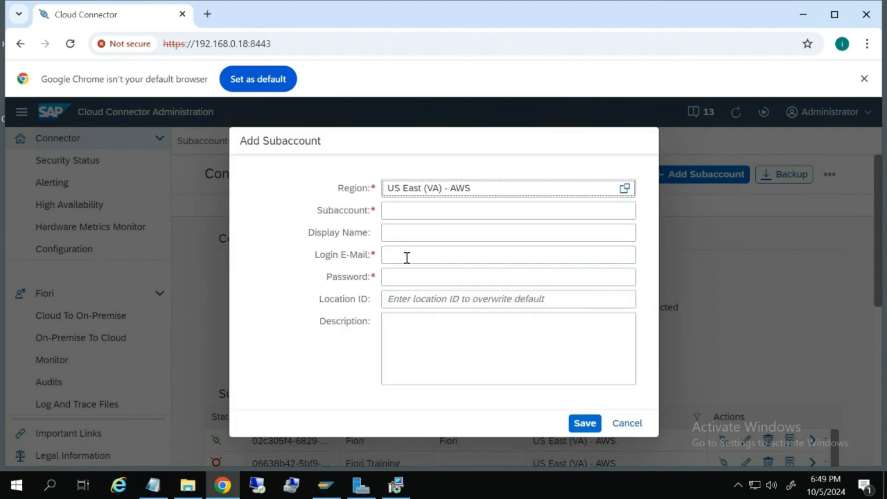
Copy the IMRTECHNOLOGIIES Subaccount ID from BTP Cockpit for the Subaccount field
{"action": "left_click", "coordinate": [410, 210]}
{"action": "mouse_move", "coordinate": [527, 2]}
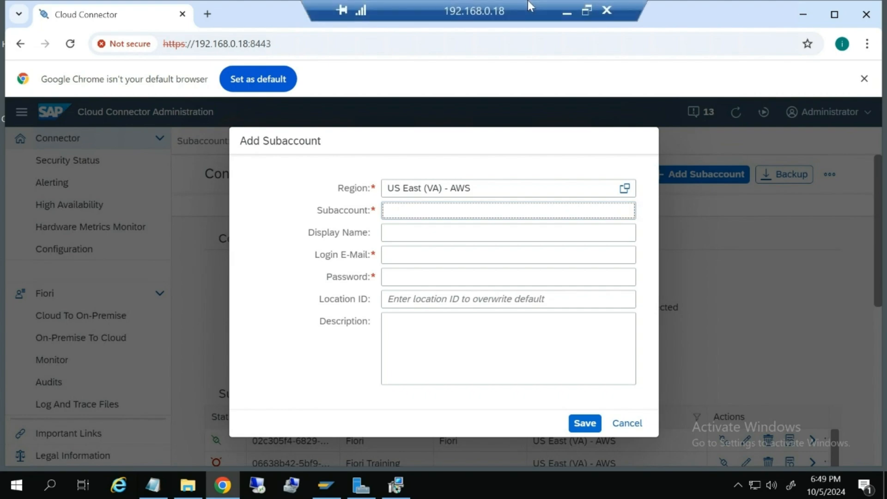
{"action": "left_click", "coordinate": [566, 10]}
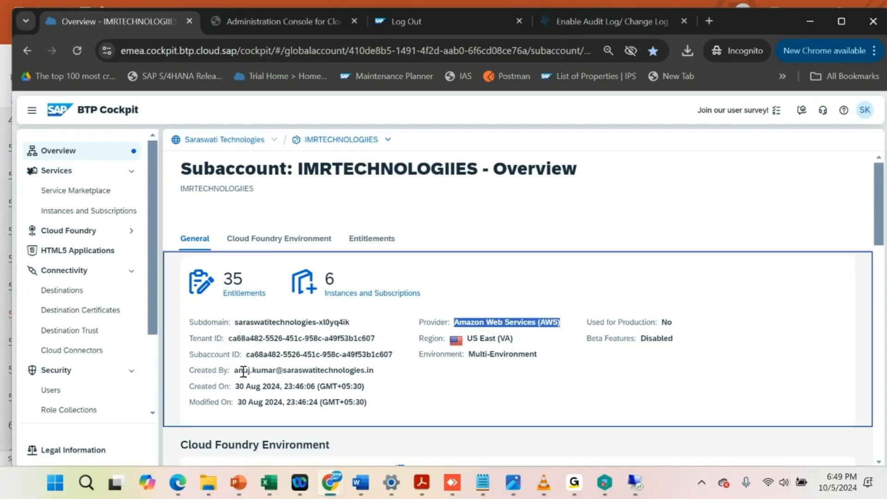
{"action": "left_click_drag", "start_coordinate": [248, 356], "coordinate": [389, 358]}
{"action": "key", "text": "ctrl+c"}
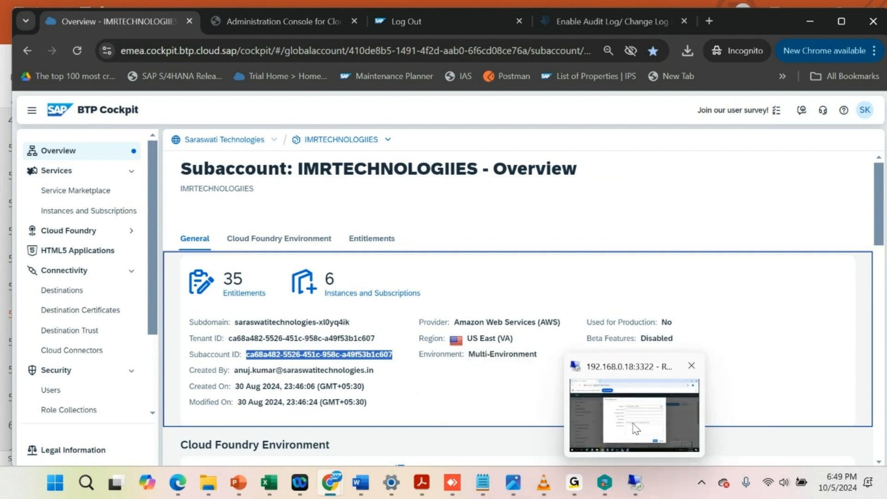
{"action": "left_click", "coordinate": [634, 483]}
Paste the subaccount ID and set the display name to BTP-IAG
{"action": "key", "text": "ctrl+v"}
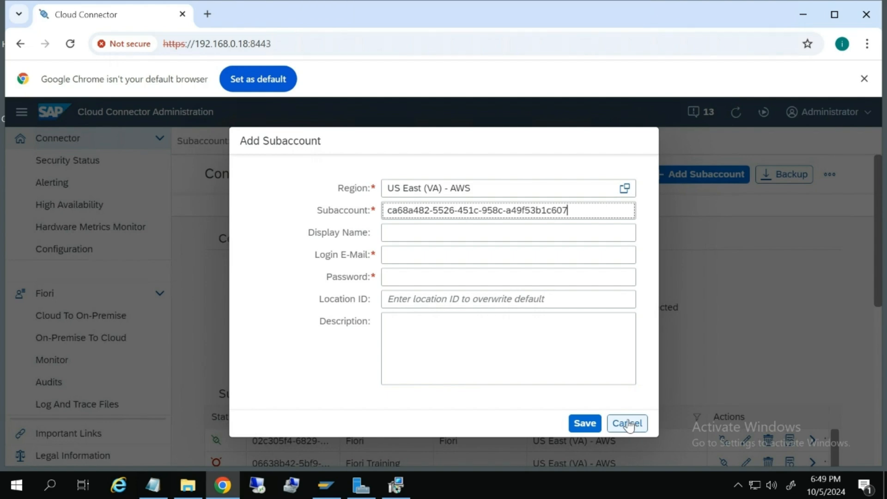
{"action": "left_click", "coordinate": [444, 232]}
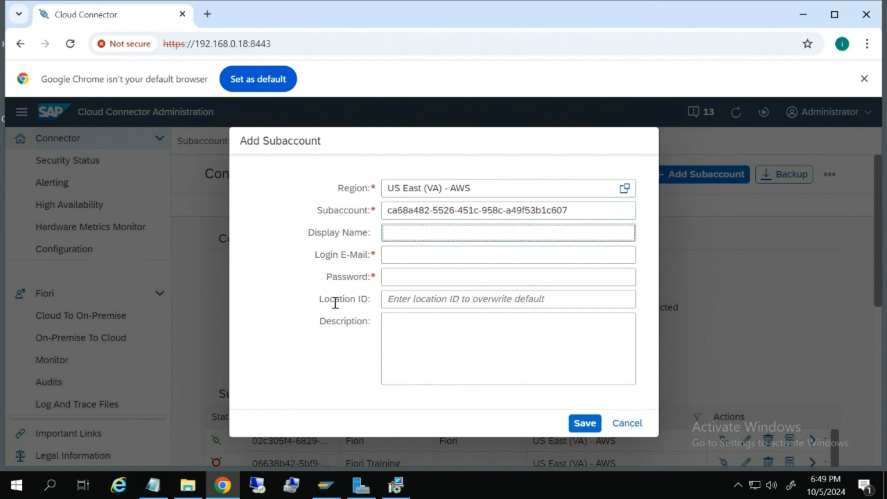
{"action": "key", "text": "Caps_Lock"}
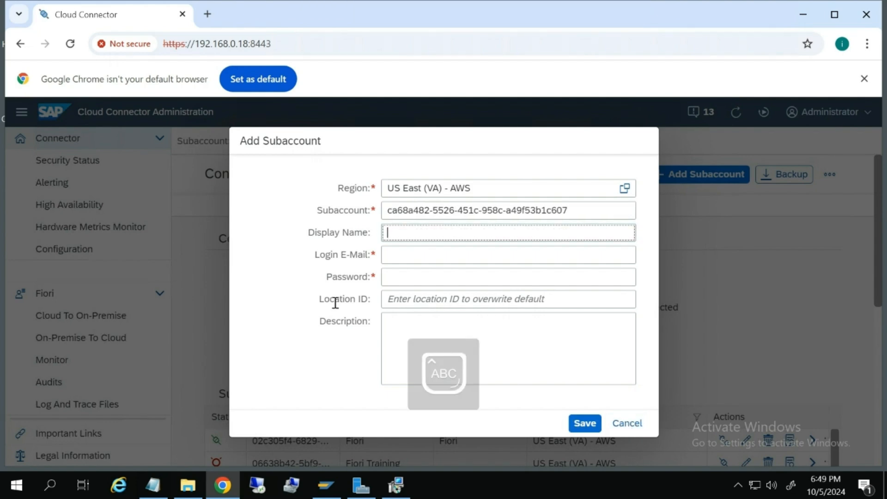
{"action": "key", "text": "BackSpace"}
{"action": "key", "text": "BackSpace"}
{"action": "key", "text": "BackSpace"}
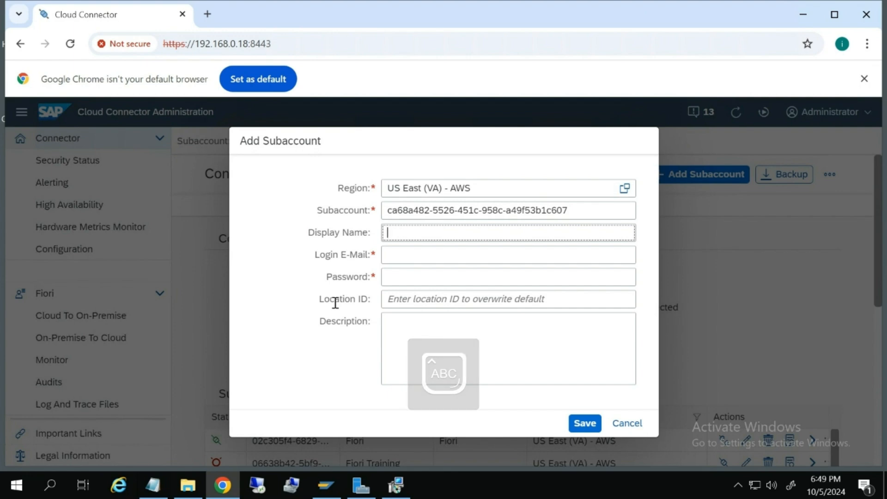
{"action": "type", "text": "BT"}
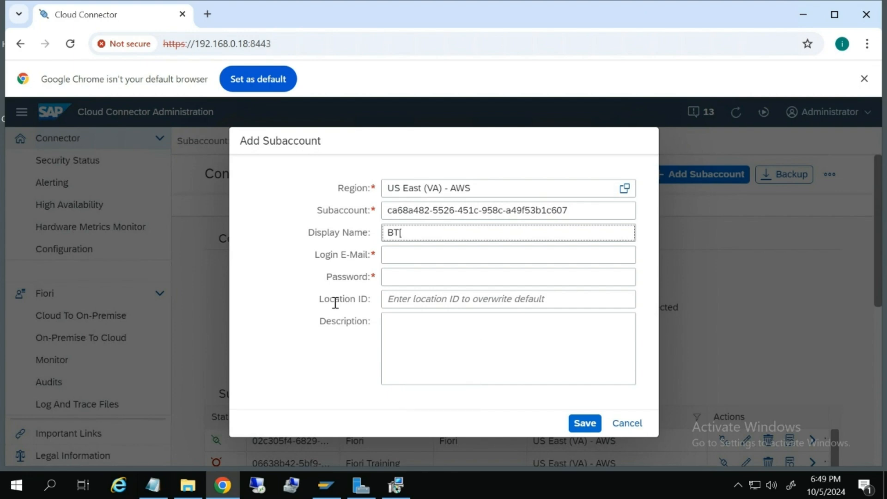
{"action": "type", "text": "P-IAG"}
Fill in the account's login e-mail in the Login E-Mail field
{"action": "key", "text": "Tab"}
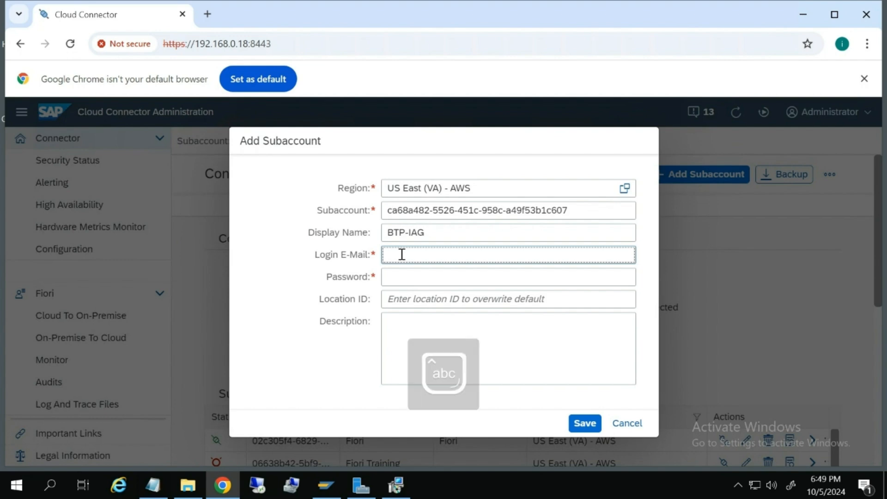
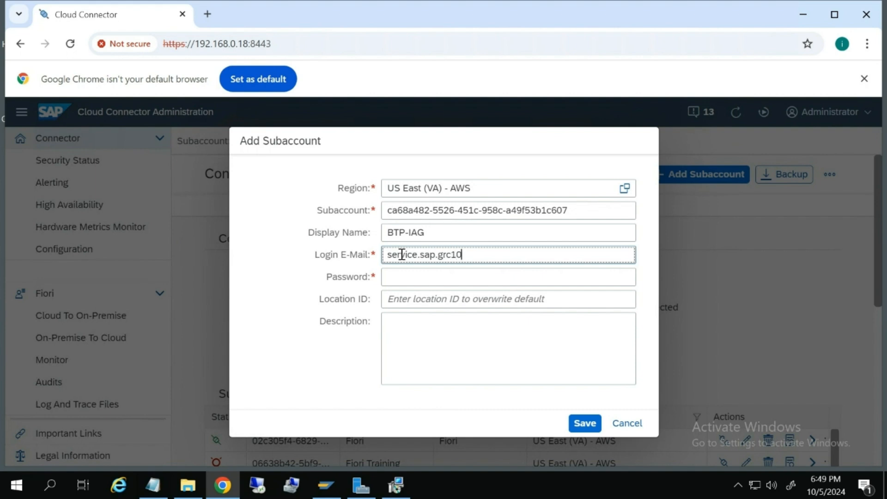
{"action": "mouse_move", "coordinate": [609, 3]}
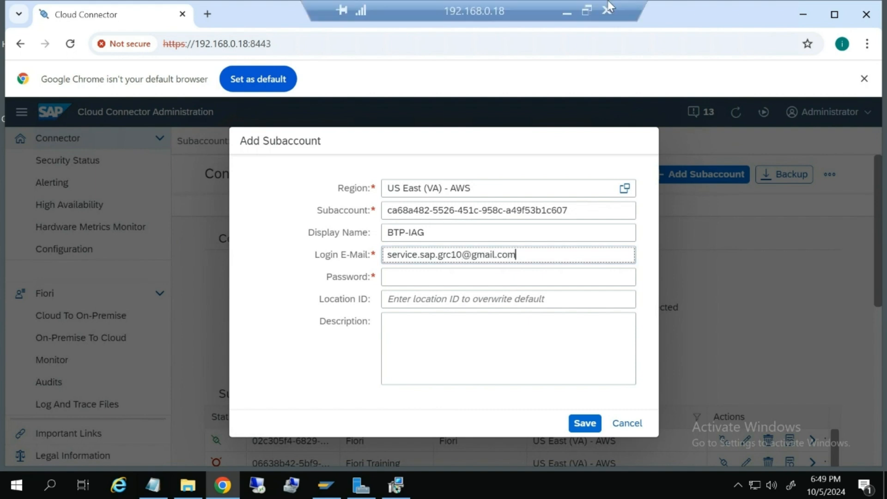
{"action": "left_click", "coordinate": [566, 11]}
Confirm the signed-in user's e-mail in BTP Cockpit, then return to the form's Password field
{"action": "left_click", "coordinate": [868, 111]}
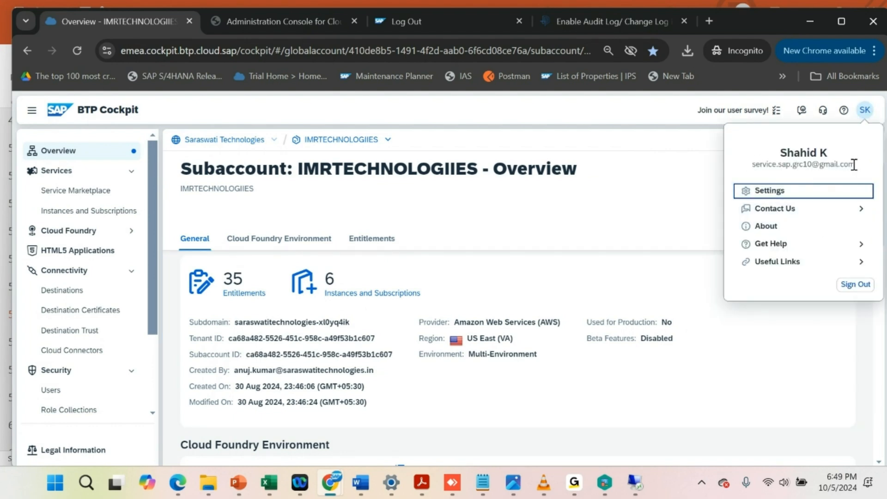
{"action": "left_click_drag", "start_coordinate": [855, 164], "coordinate": [745, 167]}
{"action": "left_click", "coordinate": [603, 216]}
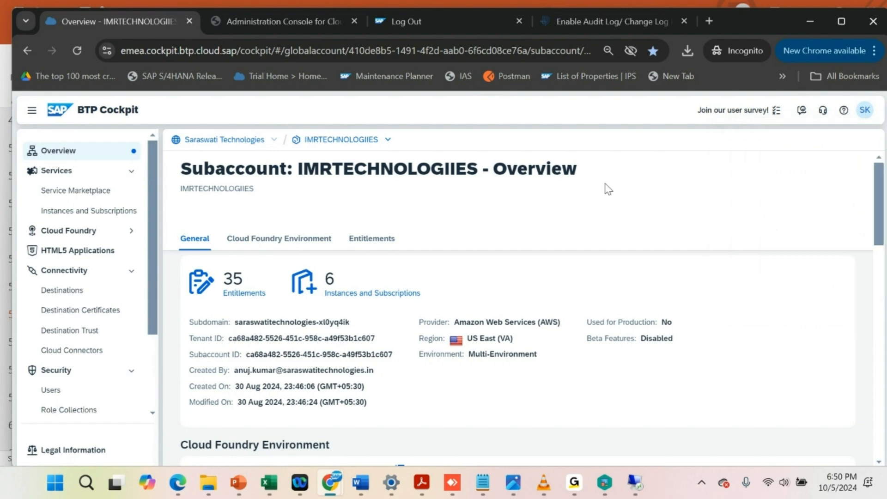
{"action": "mouse_move", "coordinate": [635, 482]}
{"action": "left_click", "coordinate": [623, 431]}
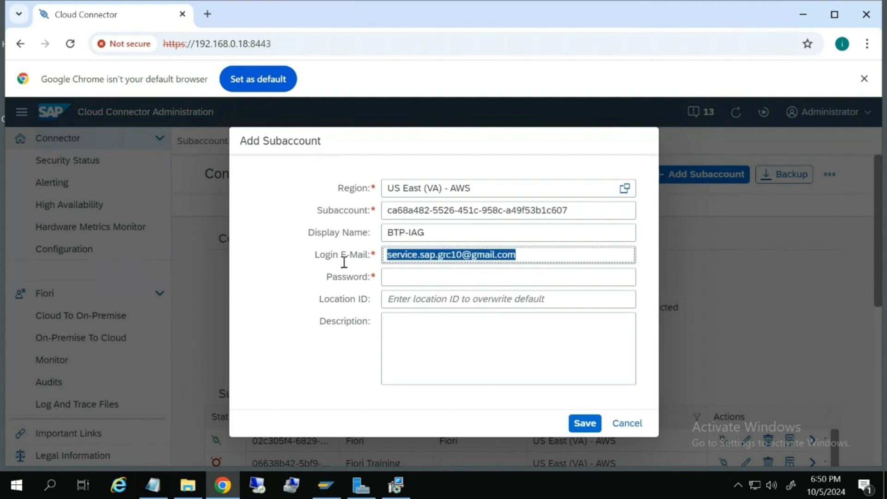
{"action": "left_click", "coordinate": [467, 278]}
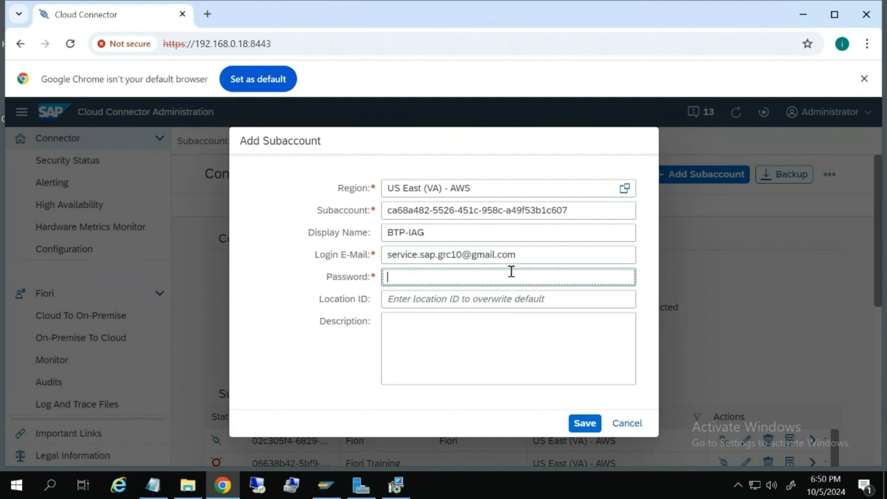
Type the BTP account password, correcting mistypes until it is entered
{"action": "type", "text": "•••••••••••"}
{"action": "key", "text": "BackSpace"}
{"action": "key", "text": "BackSpace"}
{"action": "key", "text": "BackSpace"}
{"action": "key", "text": "BackSpace"}
{"action": "key", "text": "BackSpace"}
{"action": "key", "text": "BackSpace"}
{"action": "key", "text": "BackSpace"}
{"action": "key", "text": "BackSpace"}
{"action": "key", "text": "BackSpace"}
{"action": "key", "text": "BackSpace"}
{"action": "key", "text": "BackSpace"}
{"action": "type", "text": "••••••••"}
{"action": "key", "text": "BackSpace"}
{"action": "key", "text": "BackSpace"}
{"action": "key", "text": "BackSpace"}
{"action": "key", "text": "BackSpace"}
{"action": "key", "text": "BackSpace"}
{"action": "key", "text": "BackSpace"}
{"action": "key", "text": "BackSpace"}
{"action": "type", "text": "•••••••••••"}
Briefly view BTP Cockpit and the GoTo meeting window, then bring back the Cloud Connector session
{"action": "mouse_move", "coordinate": [454, 2]}
{"action": "left_click", "coordinate": [567, 8]}
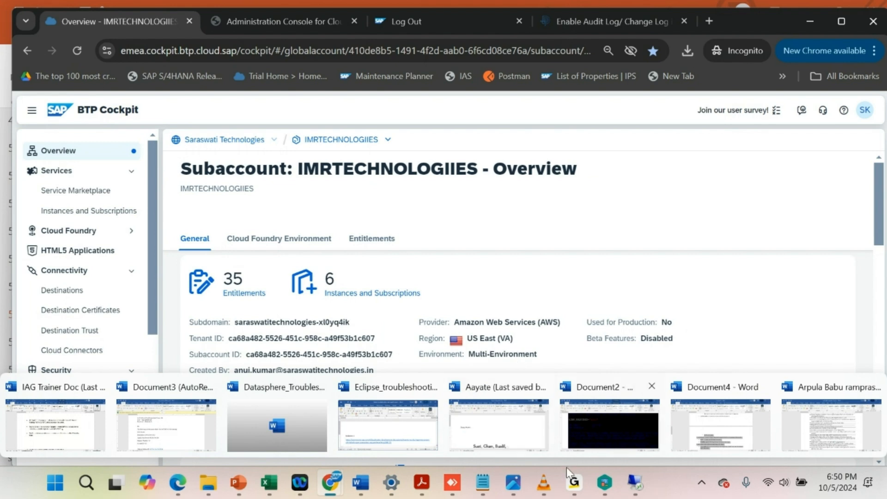
{"action": "mouse_move", "coordinate": [573, 482]}
{"action": "left_click", "coordinate": [594, 411]}
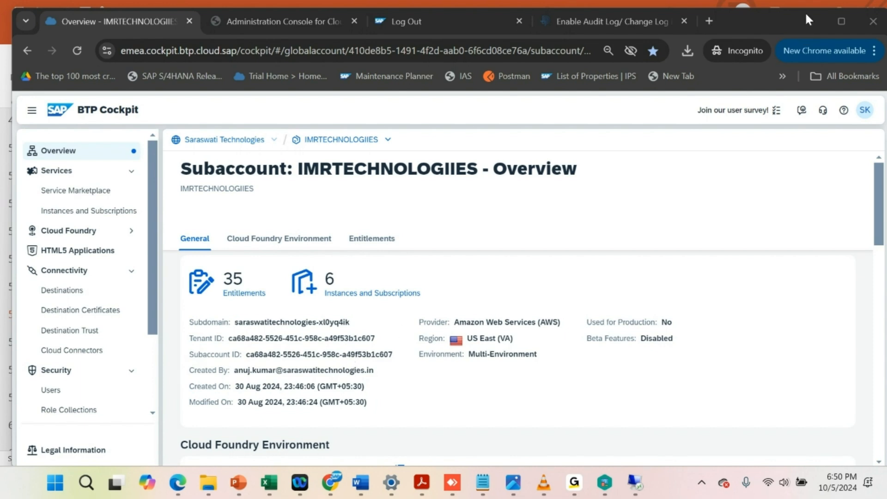
{"action": "mouse_move", "coordinate": [634, 482]}
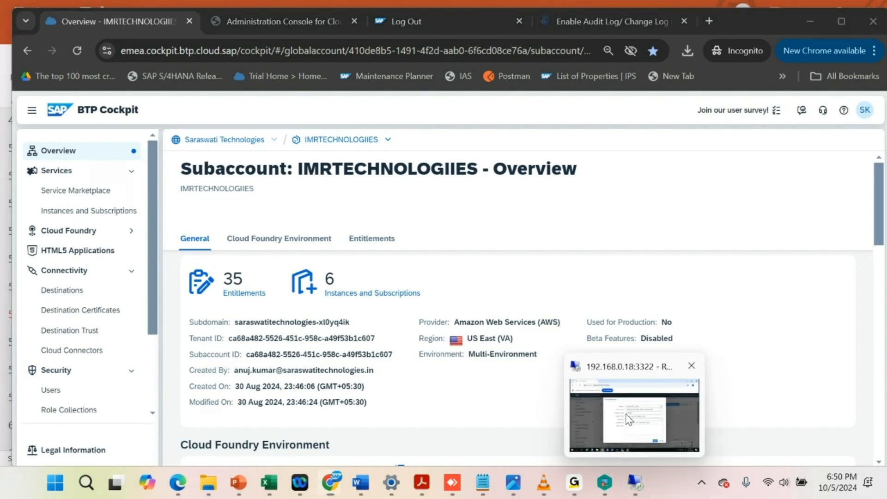
{"action": "left_click", "coordinate": [628, 418]}
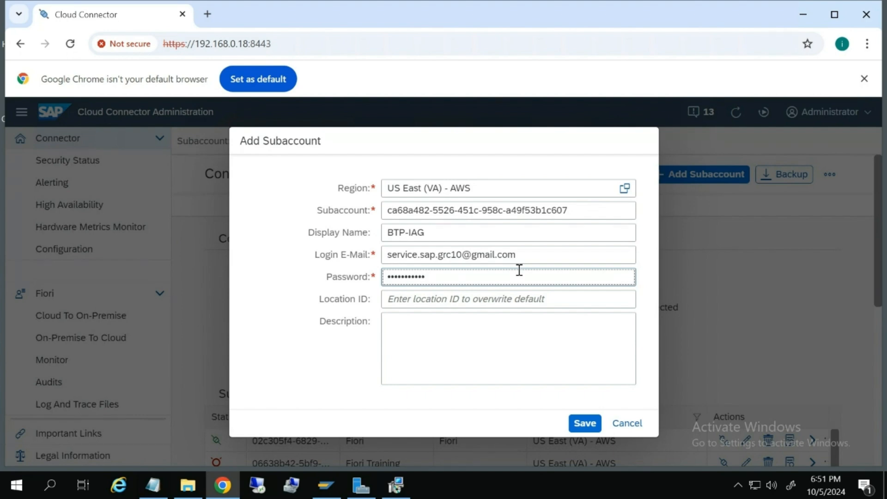
{"action": "mouse_move", "coordinate": [560, 9]}
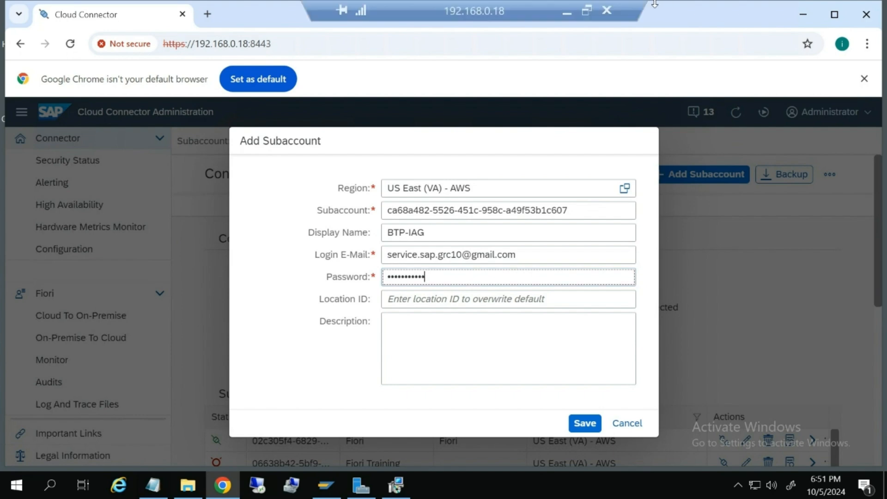
Compare the form's region, subaccount ID and BTP-IAG display name against the BTP Cockpit overview
{"action": "left_click", "coordinate": [560, 14]}
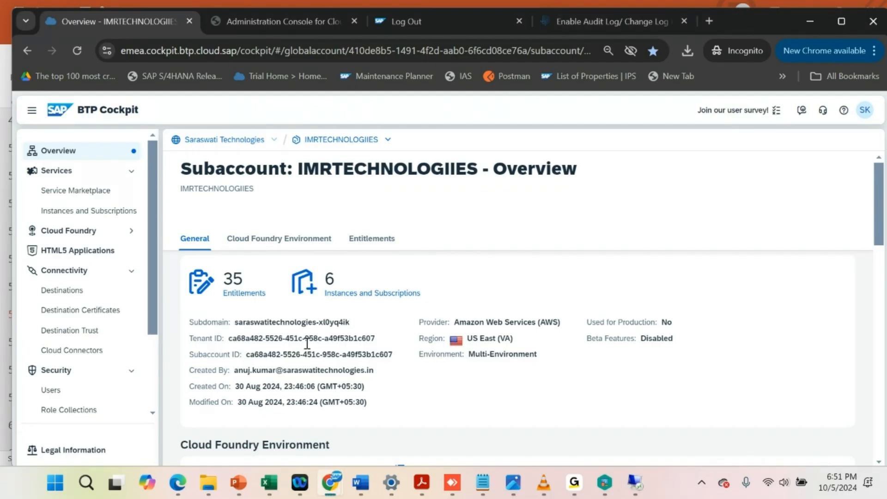
{"action": "left_click_drag", "start_coordinate": [453, 322], "coordinate": [462, 348]}
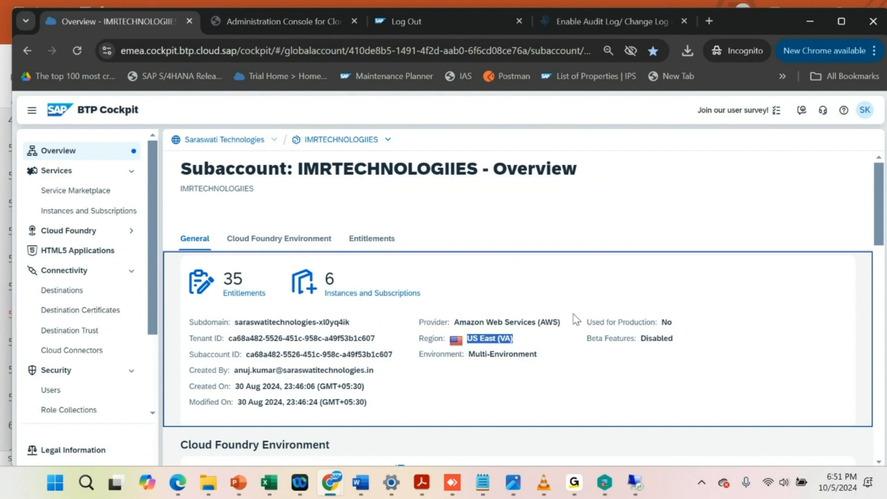
{"action": "left_click_drag", "start_coordinate": [560, 323], "coordinate": [454, 322]}
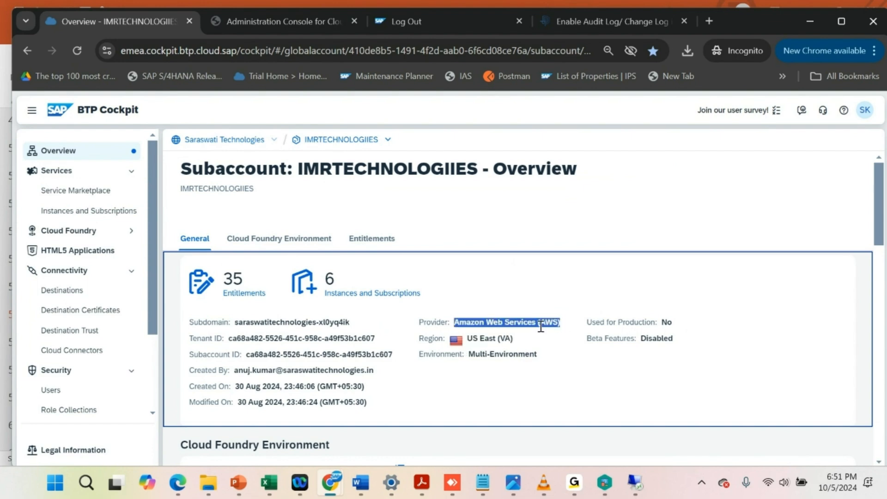
{"action": "left_click", "coordinate": [636, 484]}
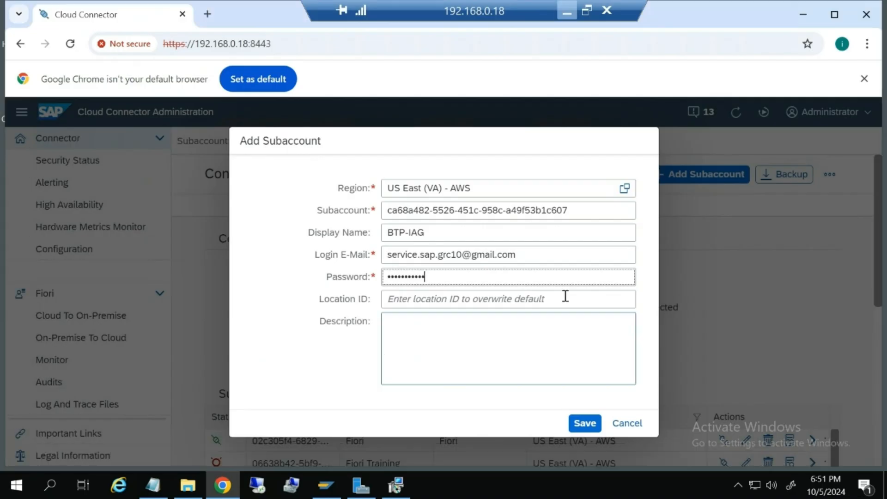
{"action": "left_click_drag", "start_coordinate": [490, 188], "coordinate": [372, 190]}
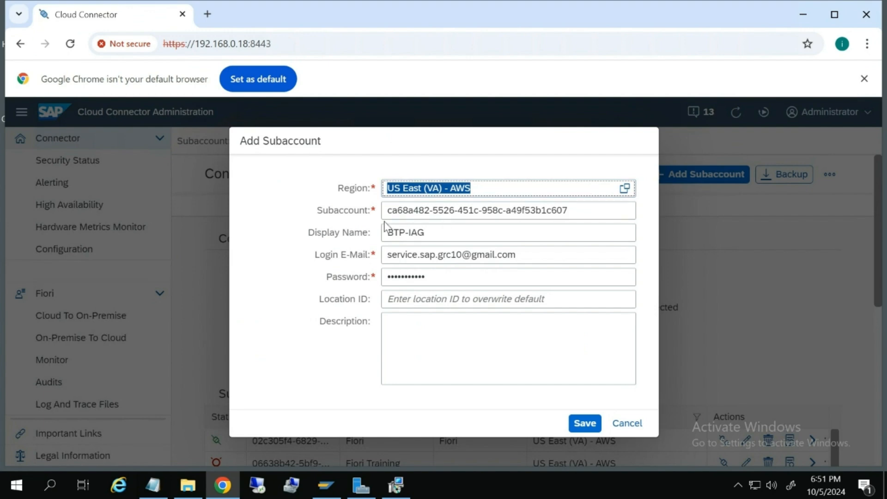
{"action": "left_click_drag", "start_coordinate": [623, 211], "coordinate": [481, 64]}
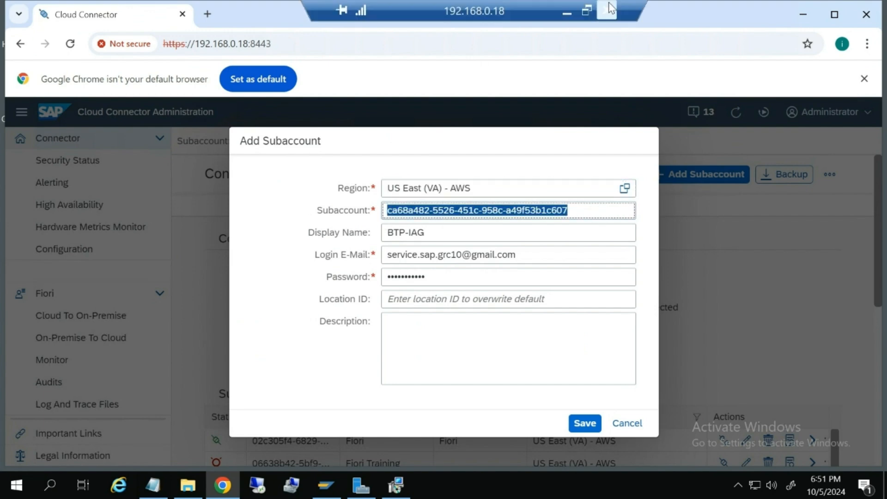
{"action": "left_click", "coordinate": [567, 9]}
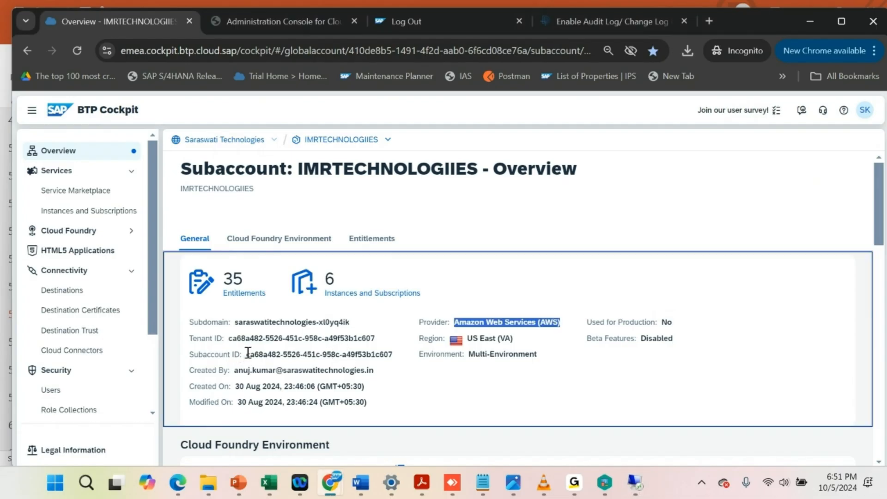
{"action": "left_click_drag", "start_coordinate": [245, 354], "coordinate": [394, 351]}
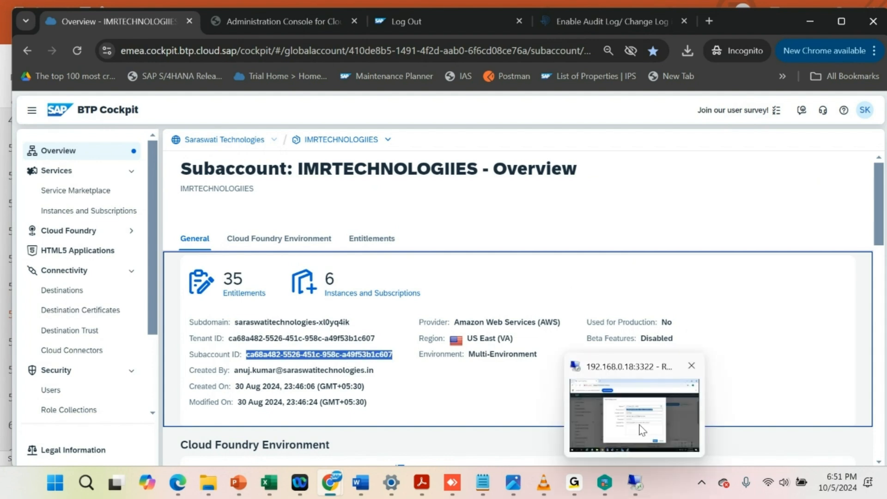
{"action": "left_click", "coordinate": [634, 481]}
{"action": "left_click_drag", "start_coordinate": [446, 234], "coordinate": [309, 234]}
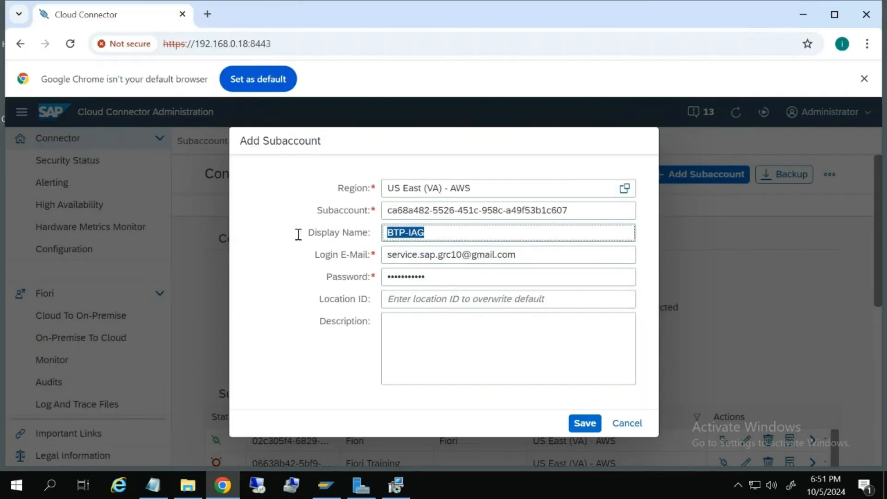
Verify the login e-mail against the cockpit profile and select the entered password
{"action": "mouse_move", "coordinate": [498, 1]}
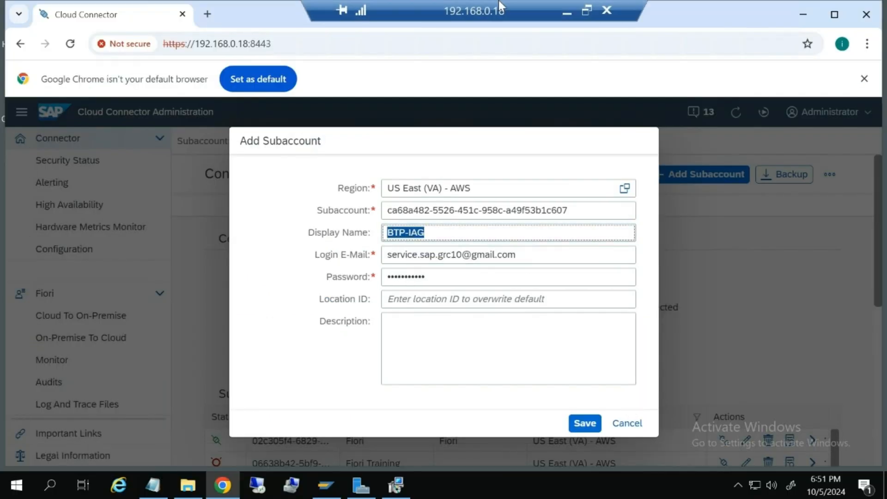
{"action": "left_click", "coordinate": [565, 12]}
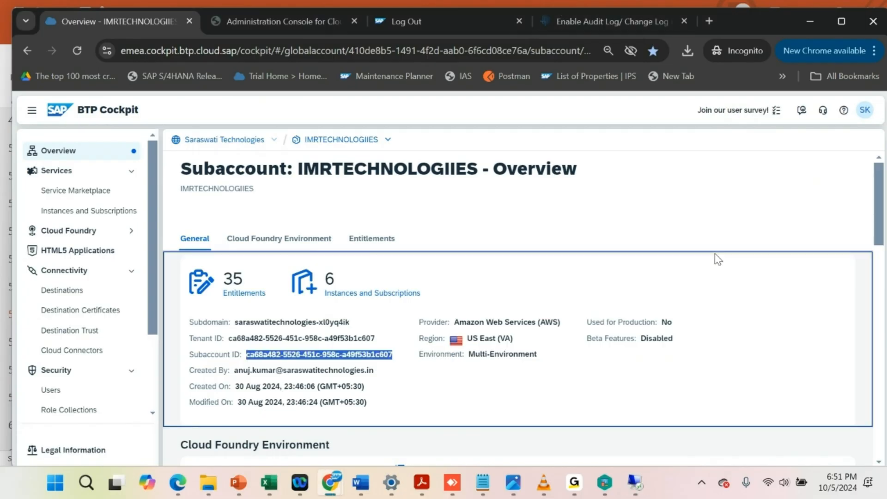
{"action": "left_click", "coordinate": [865, 115]}
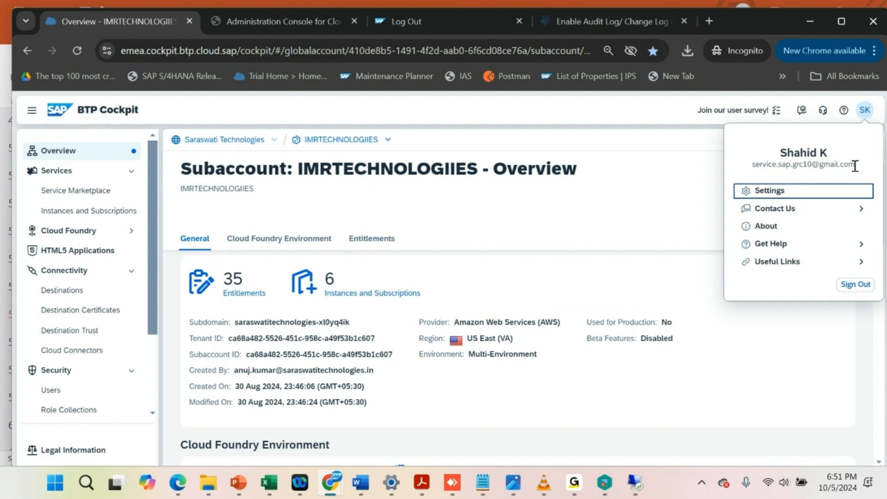
{"action": "left_click_drag", "start_coordinate": [855, 165], "coordinate": [748, 172]}
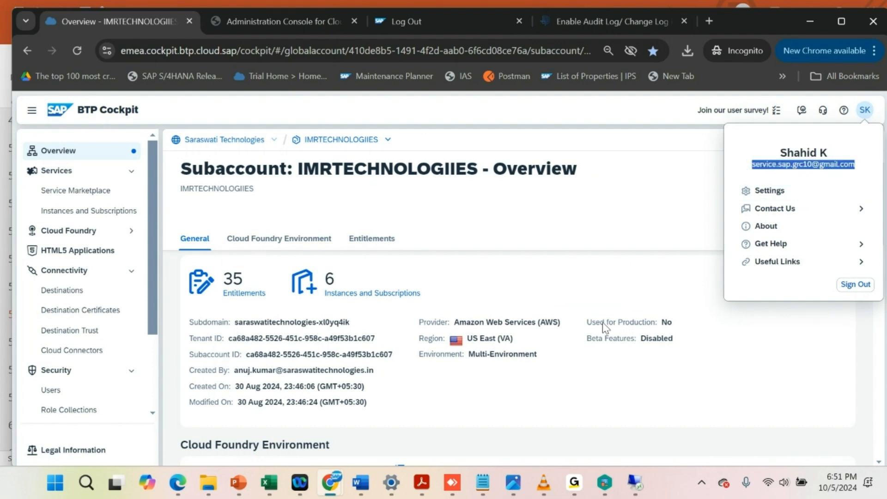
{"action": "left_click", "coordinate": [634, 488]}
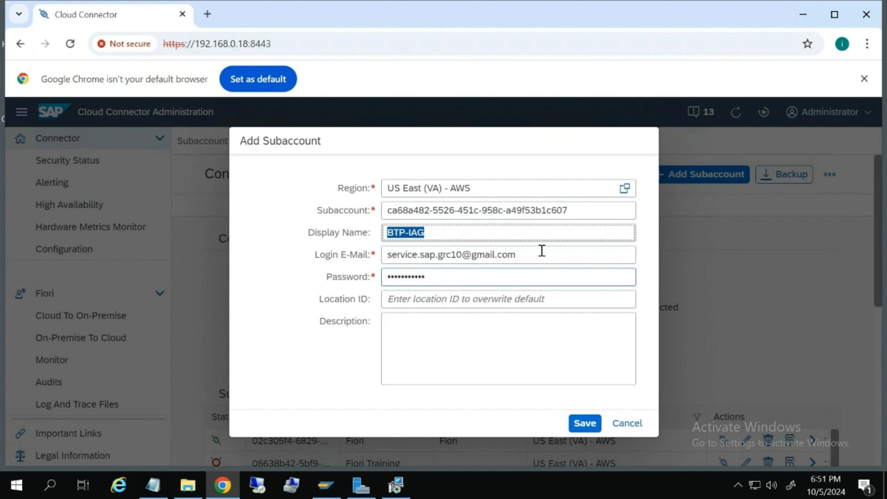
{"action": "double_click", "coordinate": [509, 277]}
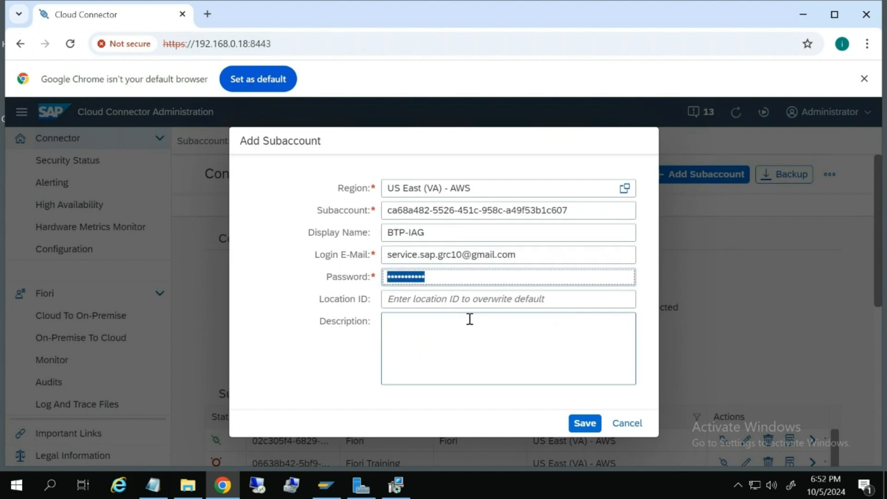
Enter location ID BTP_IAG and description BTP & IAG in the Add Subaccount form
{"action": "left_click", "coordinate": [455, 299]}
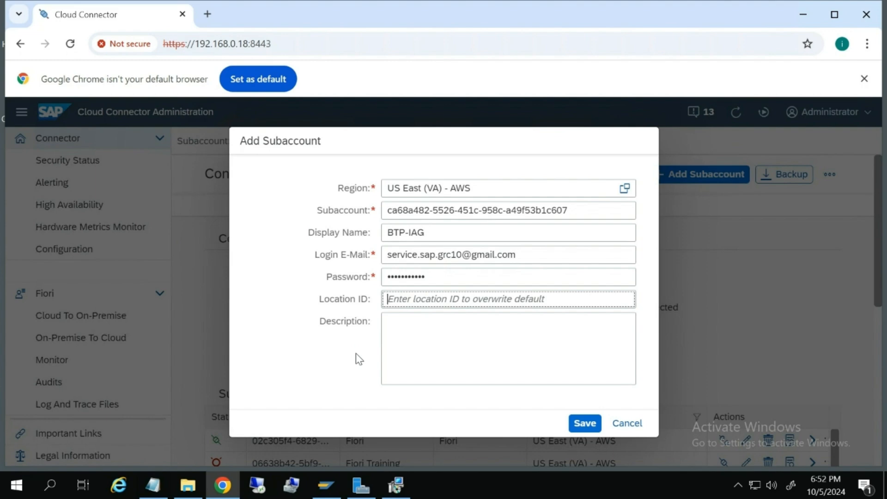
{"action": "key", "text": "Caps_Lock"}
{"action": "type", "text": "I"}
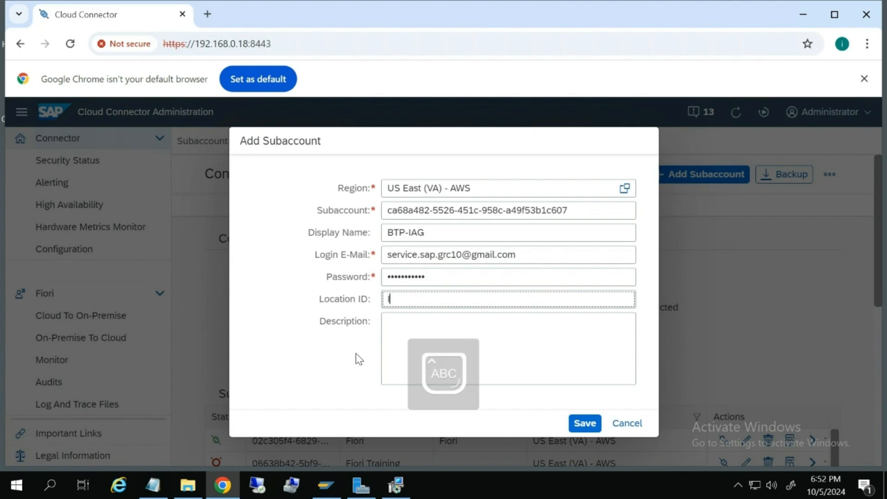
{"action": "key", "text": "BackSpace"}
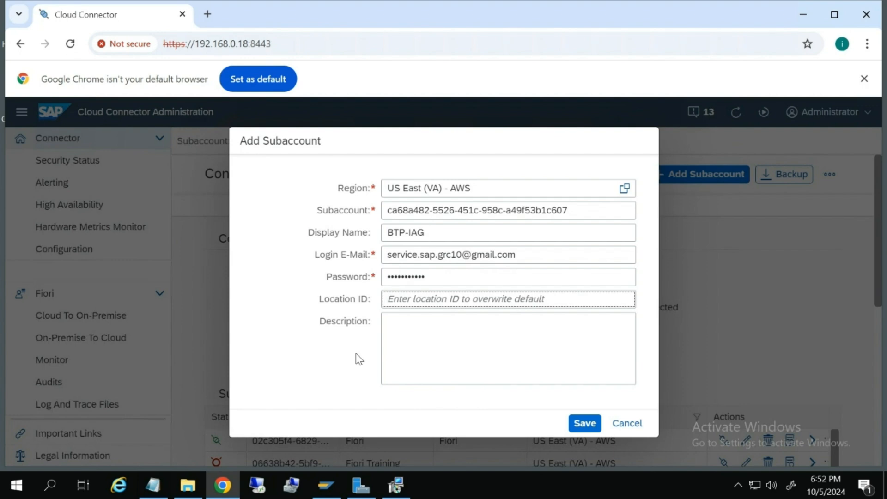
{"action": "type", "text": "BTP"}
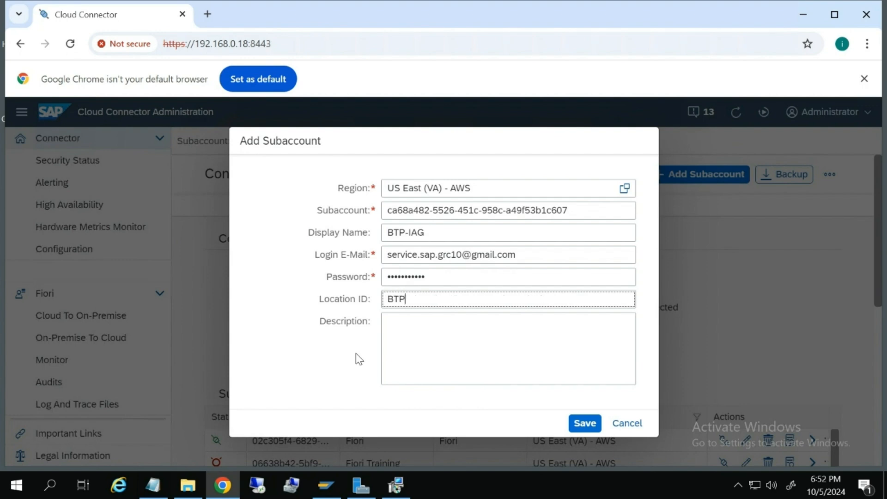
{"action": "type", "text": "_IAG"}
{"action": "left_click", "coordinate": [428, 342]}
{"action": "type", "text": "BT"}
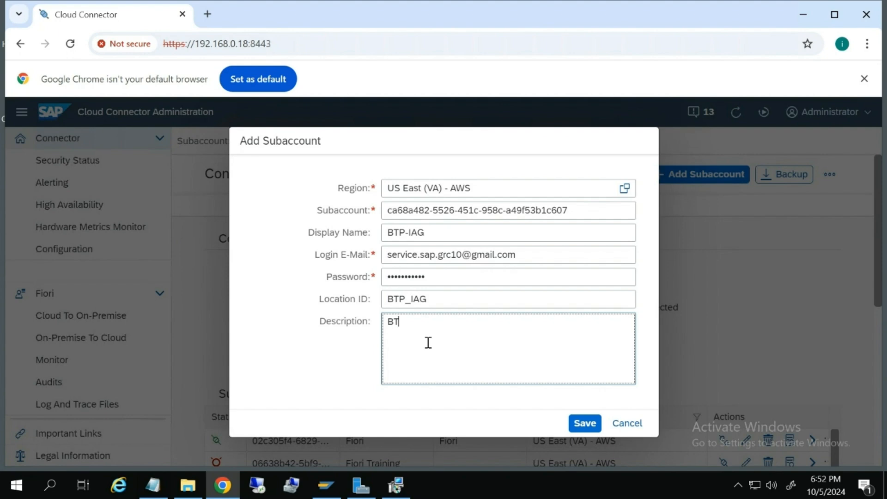
{"action": "type", "text": "P & IAG"}
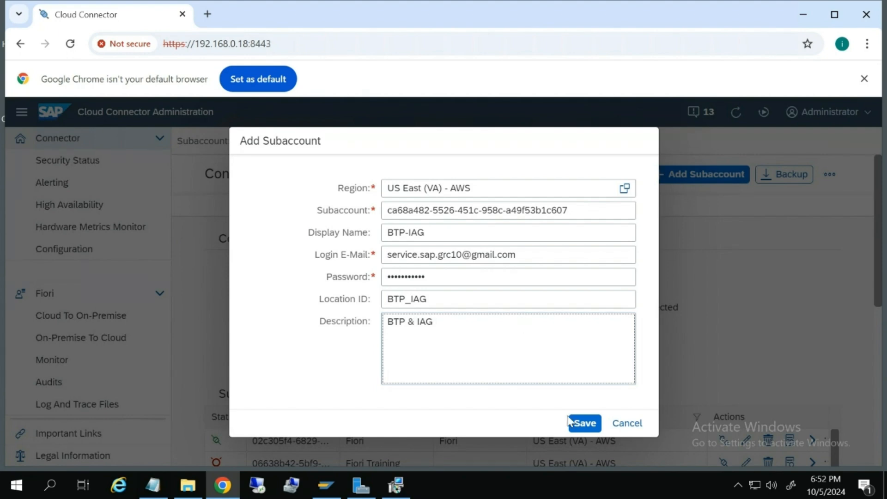
Save the BTP-IAG subaccount and read the 'Subaccount already added' error
{"action": "left_click", "coordinate": [583, 424]}
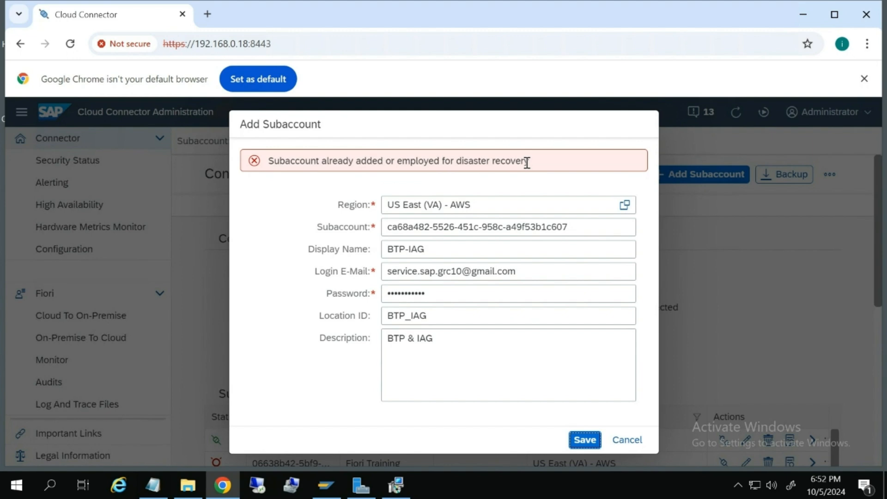
{"action": "left_click_drag", "start_coordinate": [527, 162], "coordinate": [286, 169]}
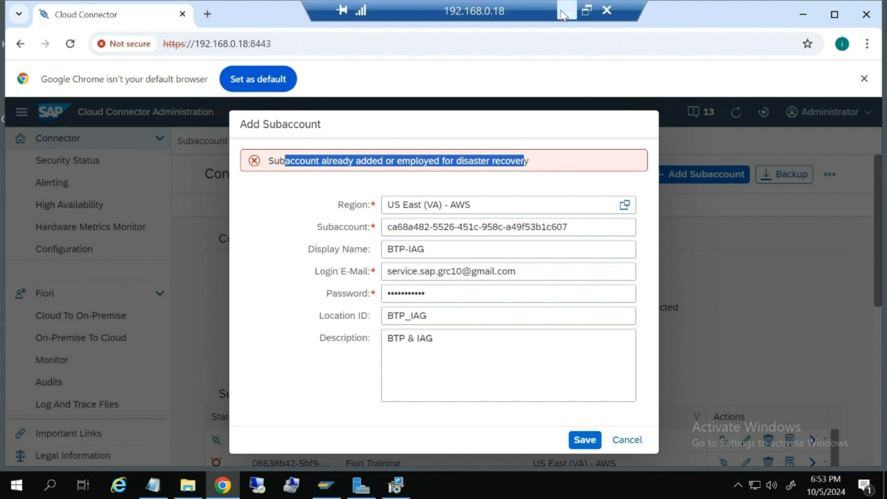
{"action": "left_click", "coordinate": [563, 15]}
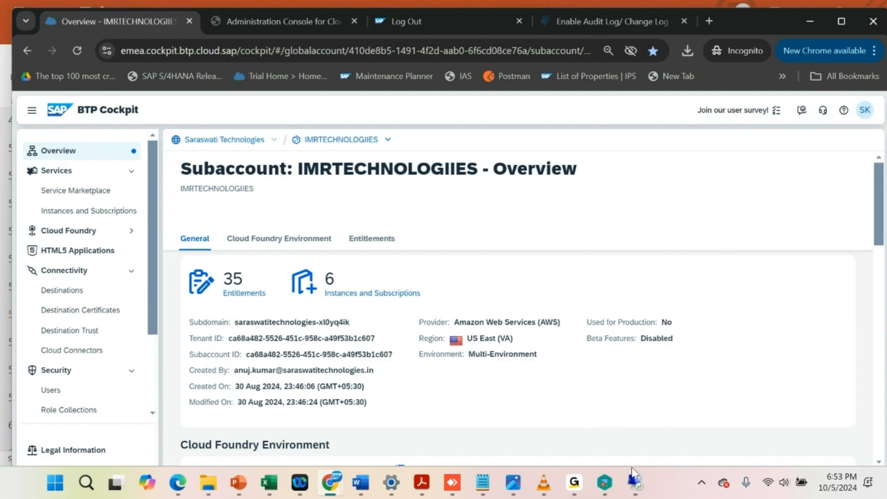
{"action": "mouse_move", "coordinate": [637, 481]}
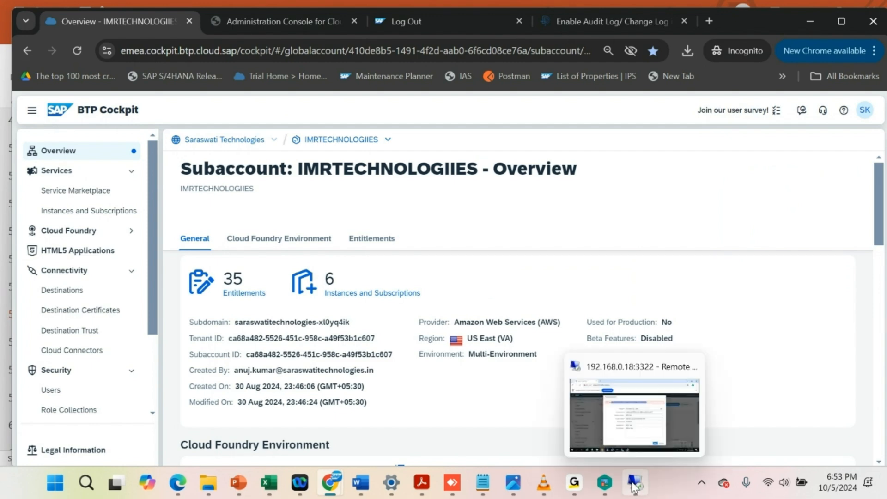
{"action": "left_click", "coordinate": [641, 417]}
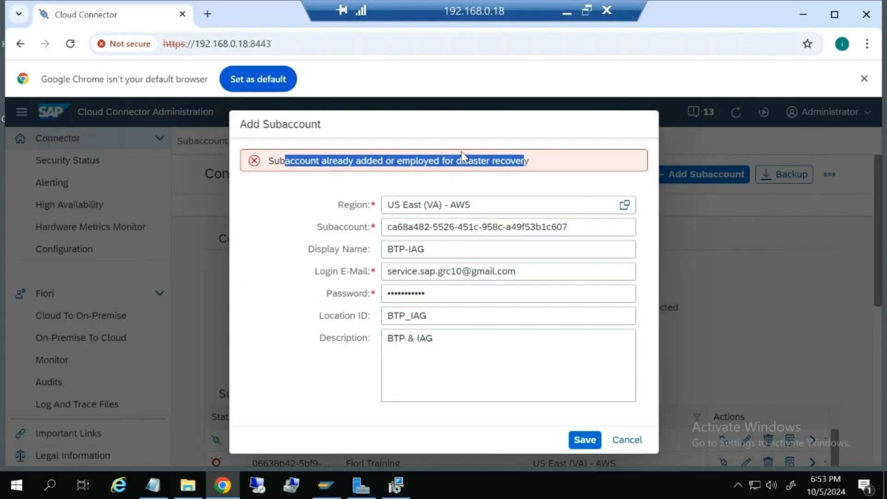
Retry saving the subaccount, then close the Add Subaccount form
{"action": "left_click_drag", "start_coordinate": [514, 206], "coordinate": [368, 204]}
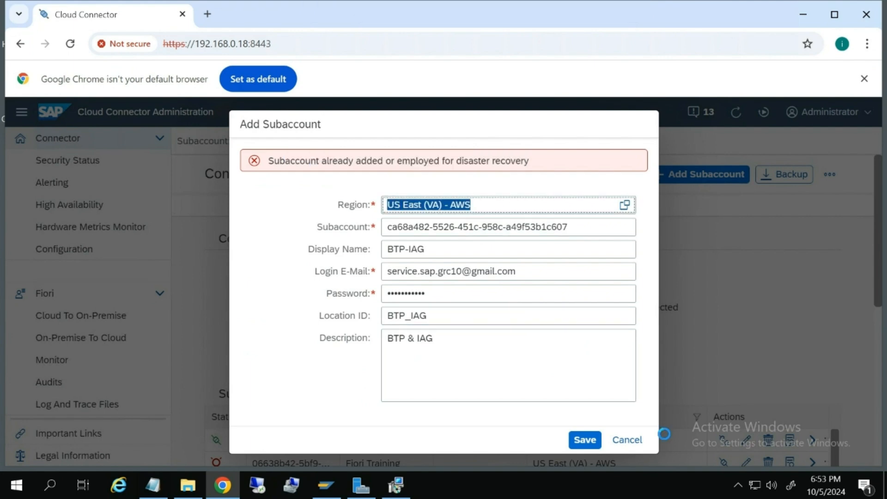
{"action": "left_click", "coordinate": [637, 442]}
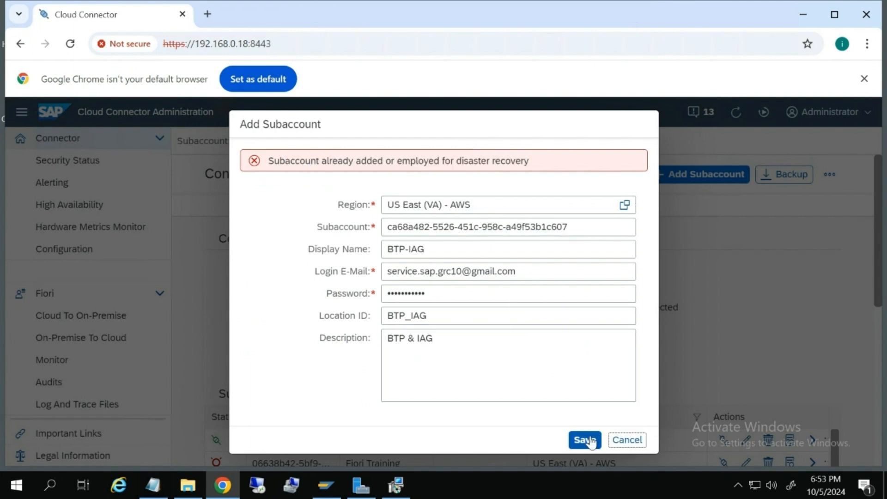
{"action": "left_click", "coordinate": [586, 440]}
{"action": "left_click", "coordinate": [629, 443]}
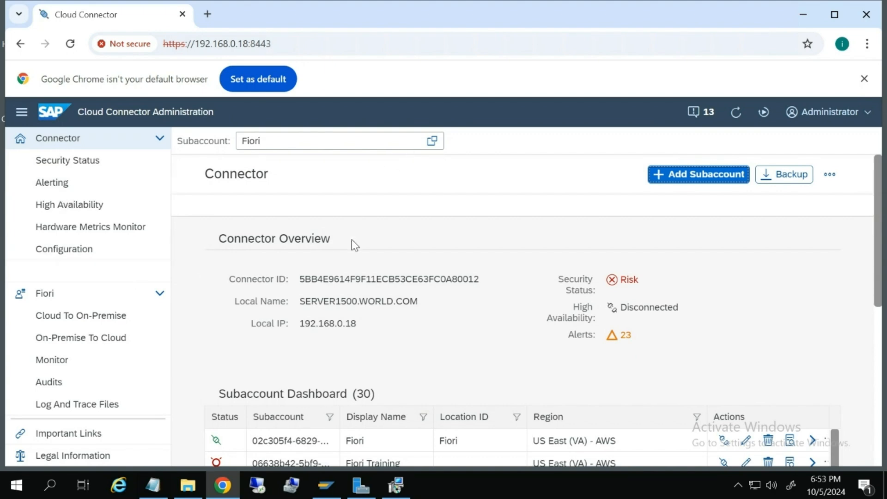
Filter the Subaccount Dashboard by the IMRTECHNOLOGIIES subaccount ID copied from BTP Cockpit
{"action": "scroll", "coordinate": [344, 300], "scroll_direction": "down", "scroll_amount": 5}
{"action": "scroll", "coordinate": [328, 304], "scroll_direction": "up", "scroll_amount": 4}
{"action": "scroll", "coordinate": [313, 306], "scroll_direction": "down", "scroll_amount": 3}
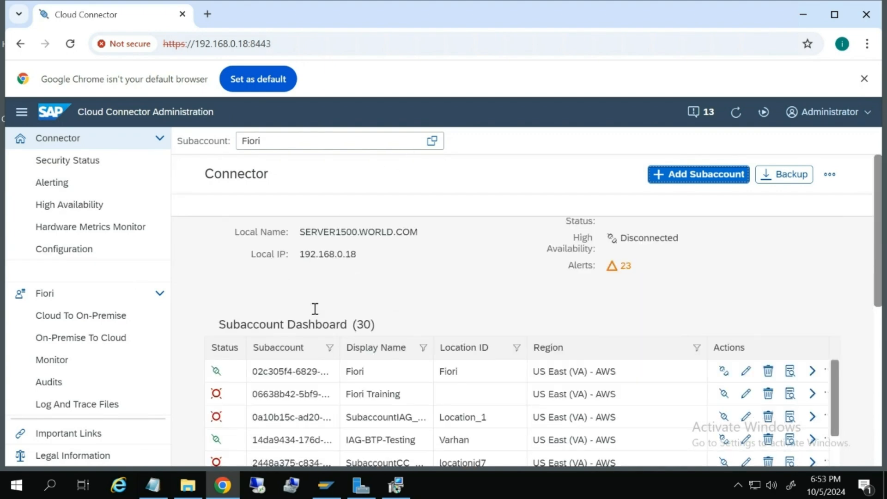
{"action": "scroll", "coordinate": [307, 323], "scroll_direction": "down", "scroll_amount": 11}
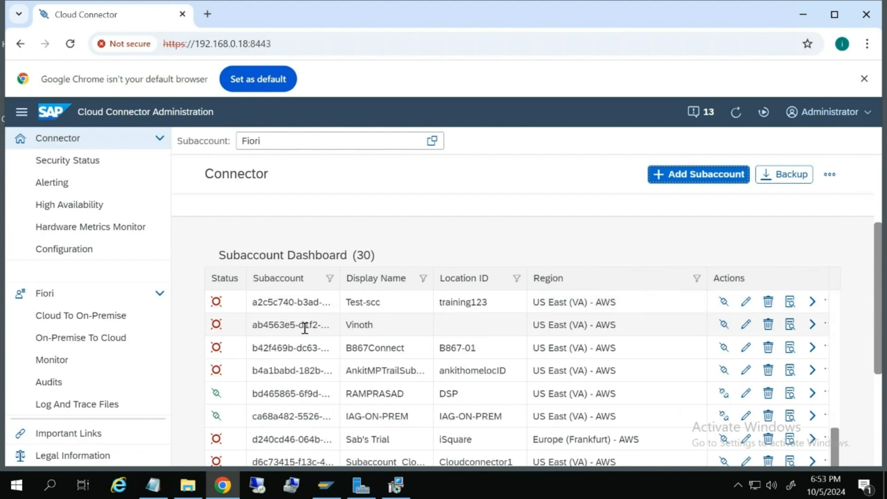
{"action": "scroll", "coordinate": [325, 369], "scroll_direction": "down", "scroll_amount": 3}
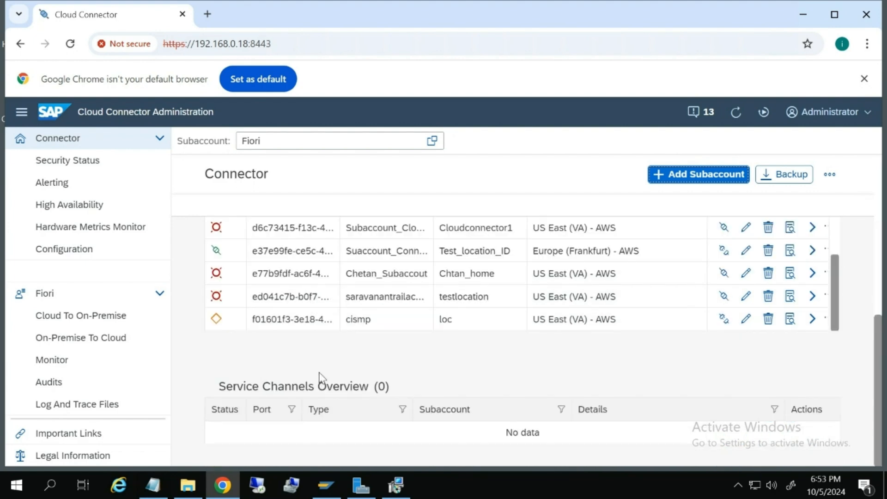
{"action": "scroll", "coordinate": [321, 375], "scroll_direction": "up", "scroll_amount": 6}
{"action": "scroll", "coordinate": [360, 345], "scroll_direction": "down", "scroll_amount": 4}
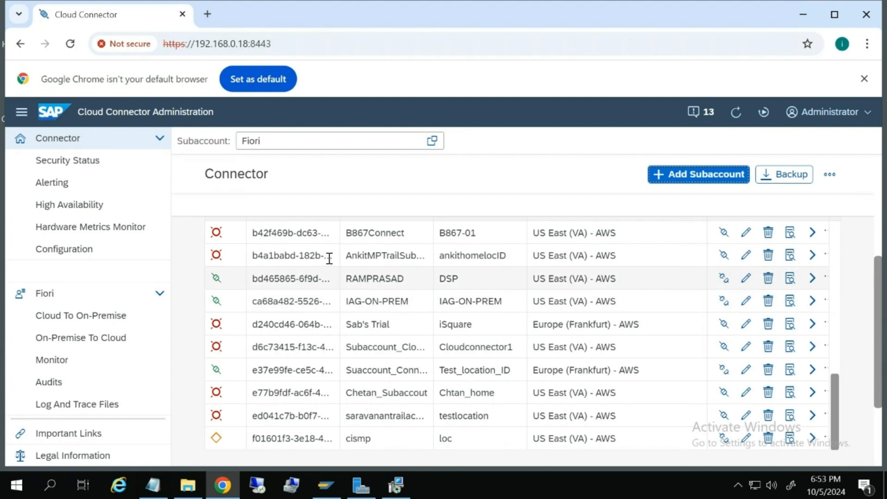
{"action": "scroll", "coordinate": [332, 258], "scroll_direction": "up", "scroll_amount": 3}
{"action": "scroll", "coordinate": [332, 270], "scroll_direction": "up", "scroll_amount": 7}
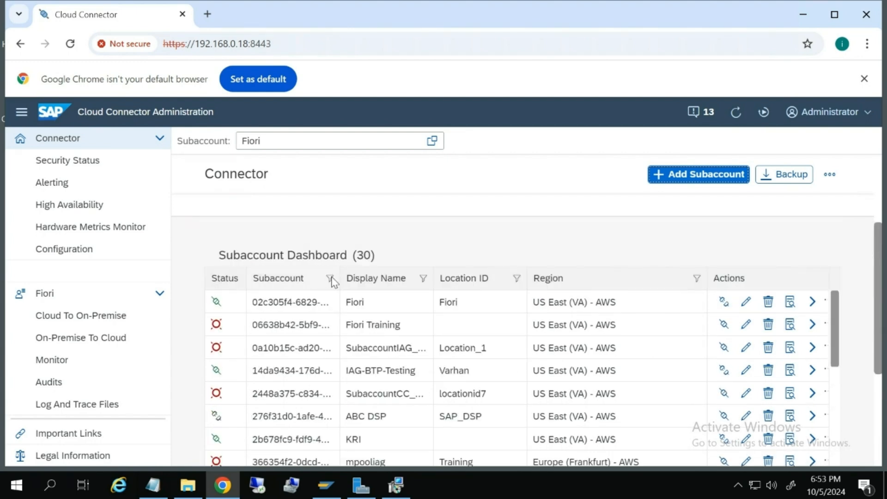
{"action": "left_click", "coordinate": [330, 278]}
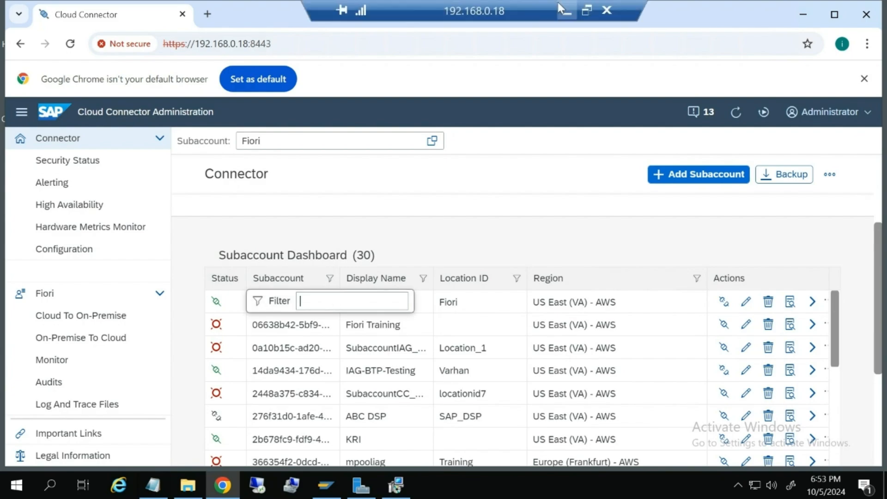
{"action": "left_click", "coordinate": [564, 10]}
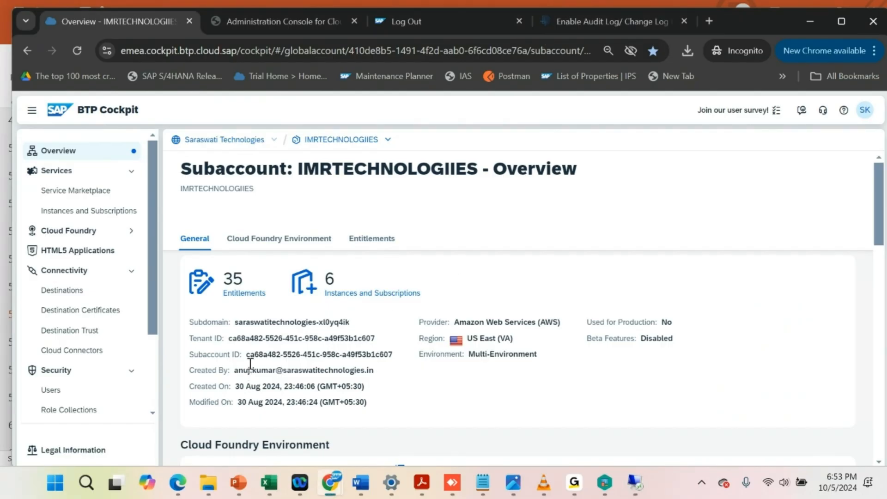
{"action": "left_click_drag", "start_coordinate": [246, 354], "coordinate": [395, 359]}
{"action": "key", "text": "ctrl+c"}
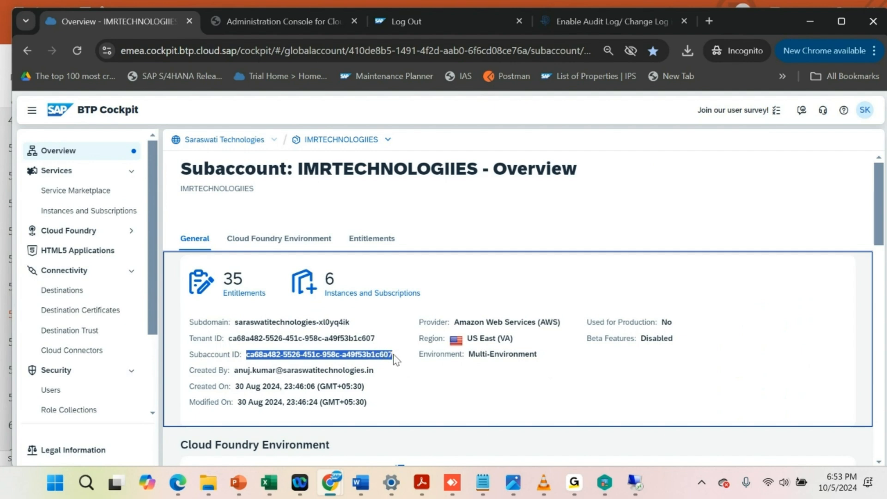
{"action": "left_click", "coordinate": [634, 483]}
{"action": "key", "text": "ctrl+v"}
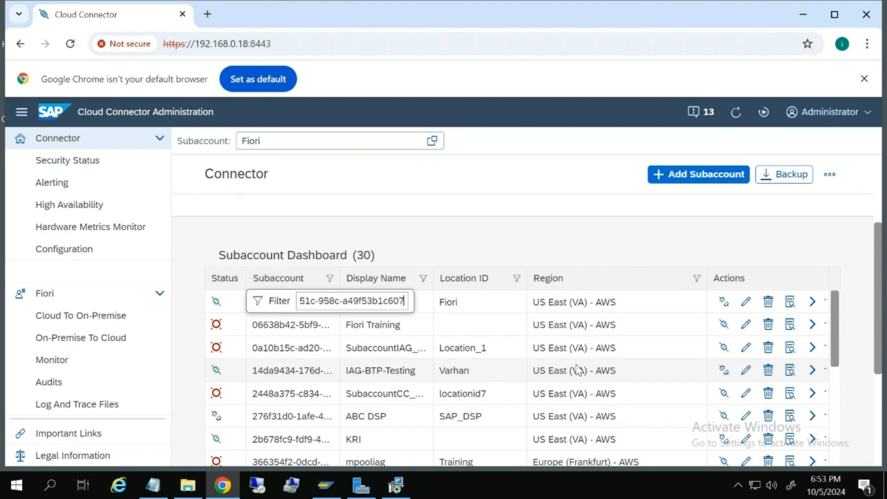
{"action": "key", "text": "Return"}
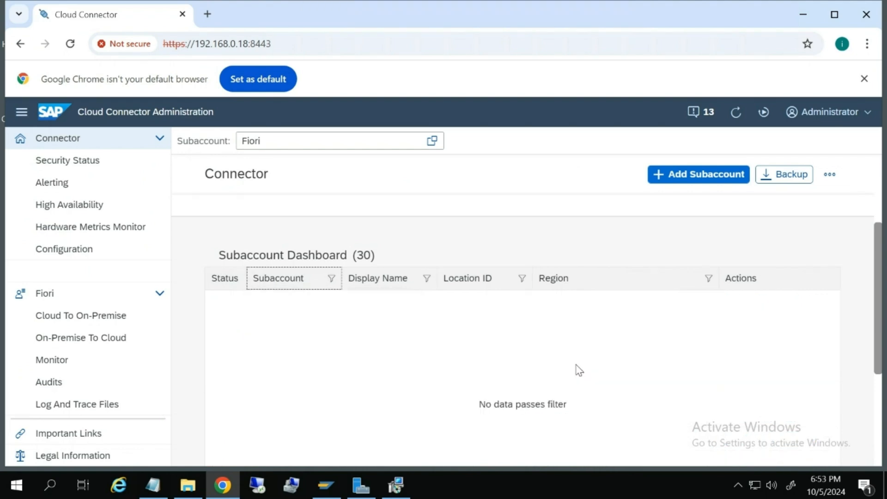
Pick the matching IAG-ON-PREM entry, then clear the filter to list all 30 subaccounts
{"action": "left_click", "coordinate": [330, 278]}
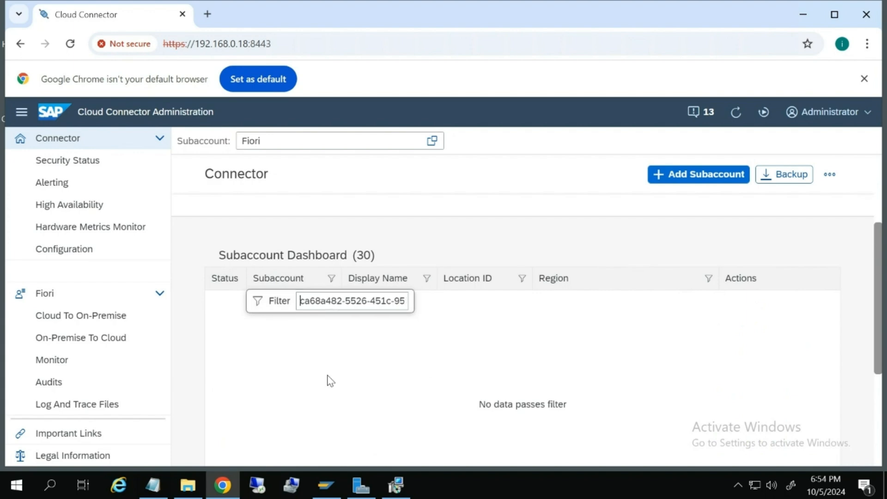
{"action": "key", "text": "Return"}
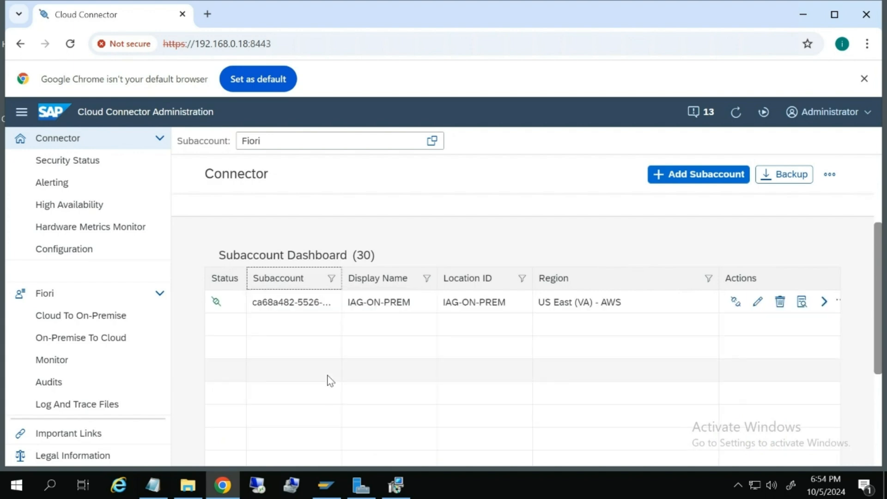
{"action": "left_click", "coordinate": [325, 306]}
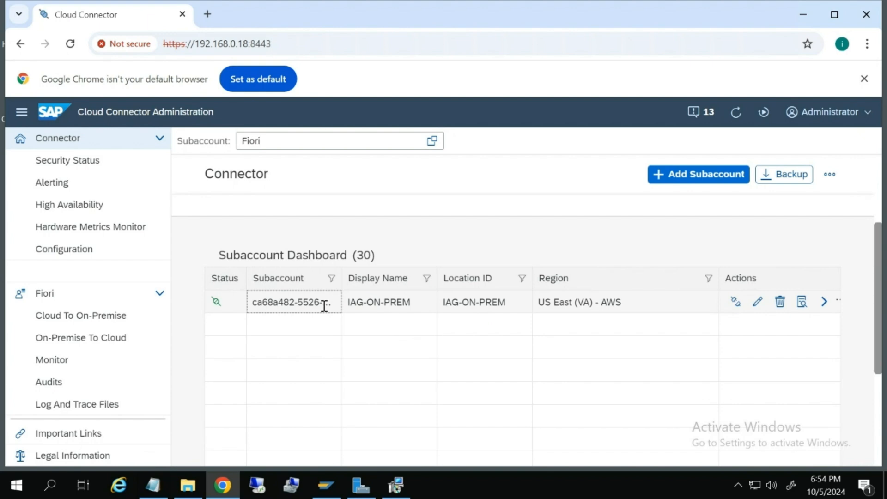
{"action": "left_click", "coordinate": [336, 279]}
{"action": "key", "text": "BackSpace"}
{"action": "key", "text": "BackSpace"}
{"action": "key", "text": "BackSpace"}
{"action": "key", "text": "BackSpace"}
{"action": "key", "text": "BackSpace"}
{"action": "key", "text": "BackSpace"}
{"action": "key", "text": "BackSpace"}
{"action": "key", "text": "BackSpace"}
{"action": "key", "text": "BackSpace"}
{"action": "key", "text": "BackSpace"}
{"action": "key", "text": "BackSpace"}
{"action": "key", "text": "BackSpace"}
{"action": "key", "text": "BackSpace"}
{"action": "key", "text": "BackSpace"}
{"action": "key", "text": "BackSpace"}
{"action": "key", "text": "BackSpace"}
{"action": "key", "text": "BackSpace"}
{"action": "key", "text": "BackSpace"}
{"action": "key", "text": "BackSpace"}
{"action": "key", "text": "BackSpace"}
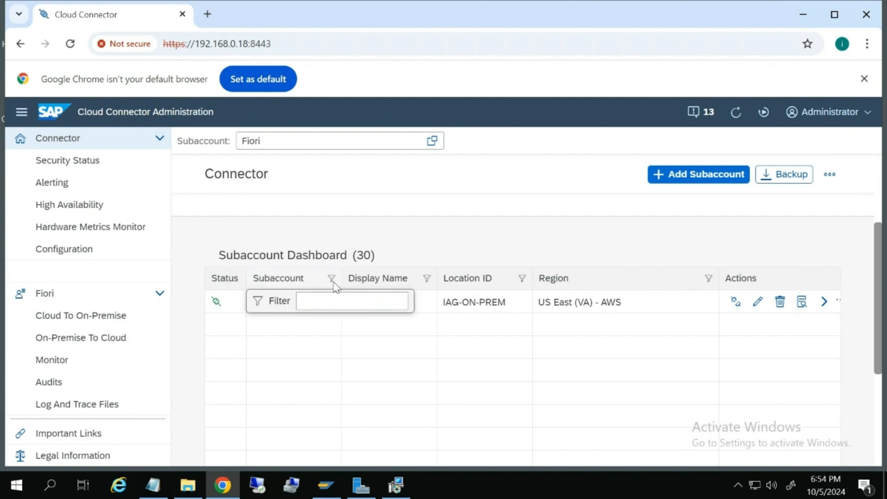
{"action": "key", "text": "Return"}
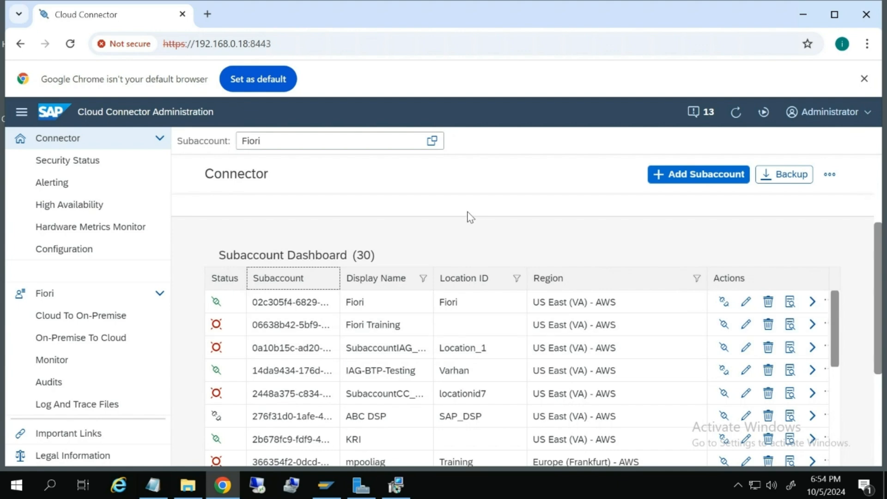
{"action": "left_click", "coordinate": [569, 12]}
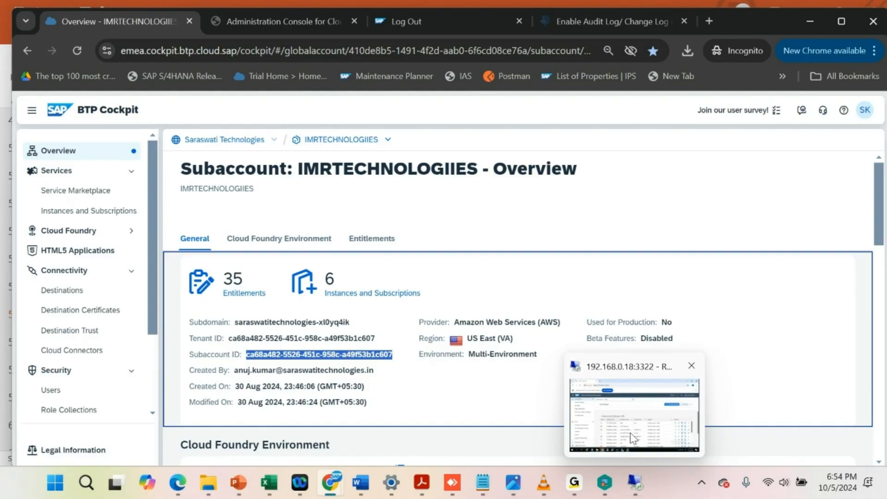
{"action": "left_click", "coordinate": [635, 483]}
{"action": "left_click", "coordinate": [431, 141]}
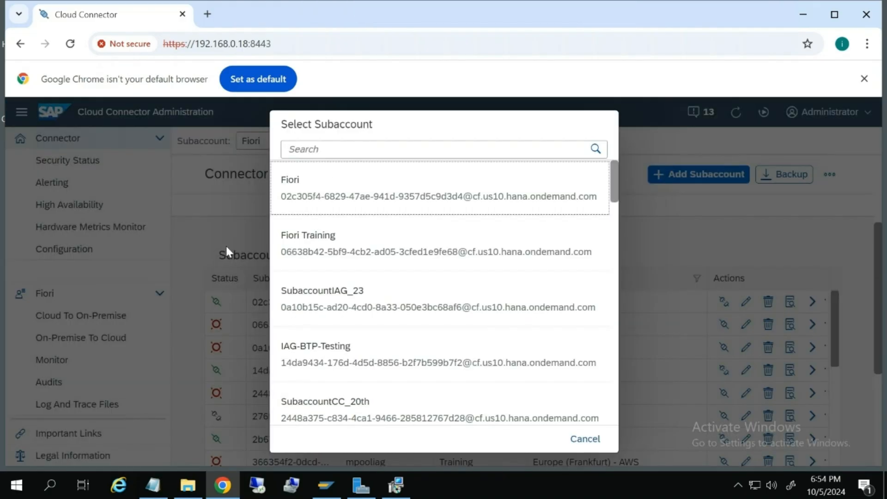
{"action": "left_click", "coordinate": [408, 151]}
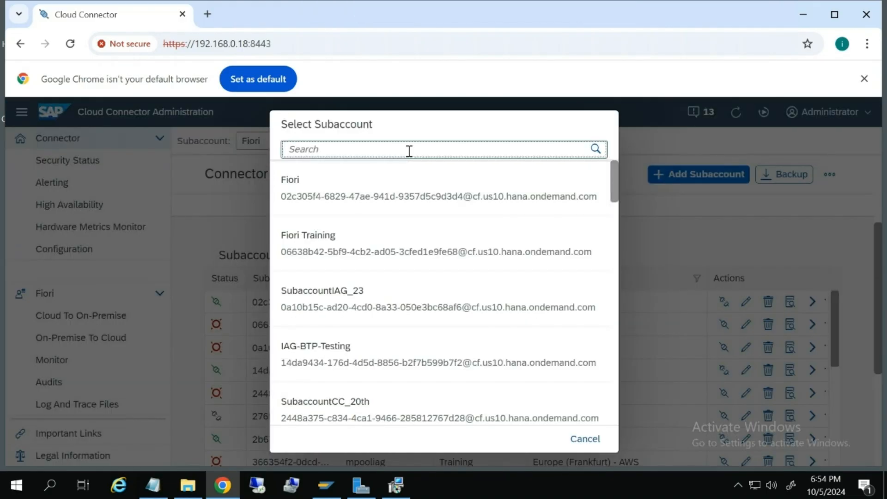
{"action": "key", "text": "ctrl+v"}
{"action": "left_click", "coordinate": [357, 149]}
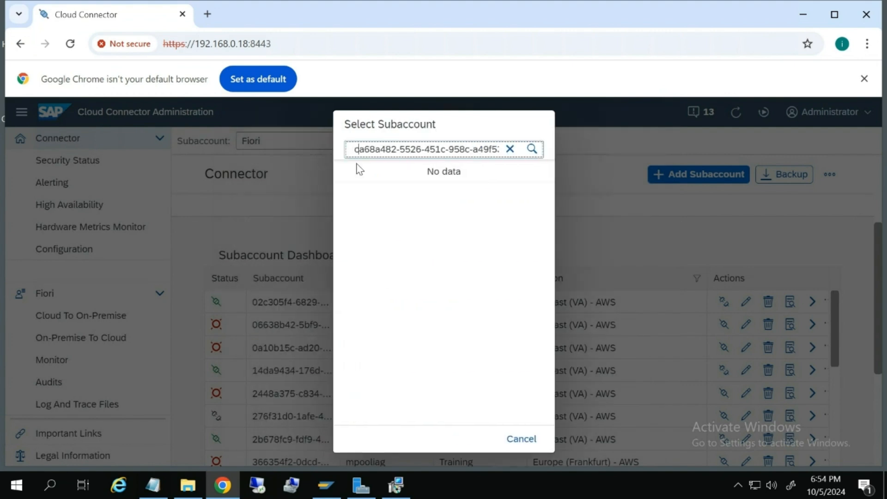
{"action": "left_click", "coordinate": [355, 150]}
{"action": "key", "text": "BackSpace"}
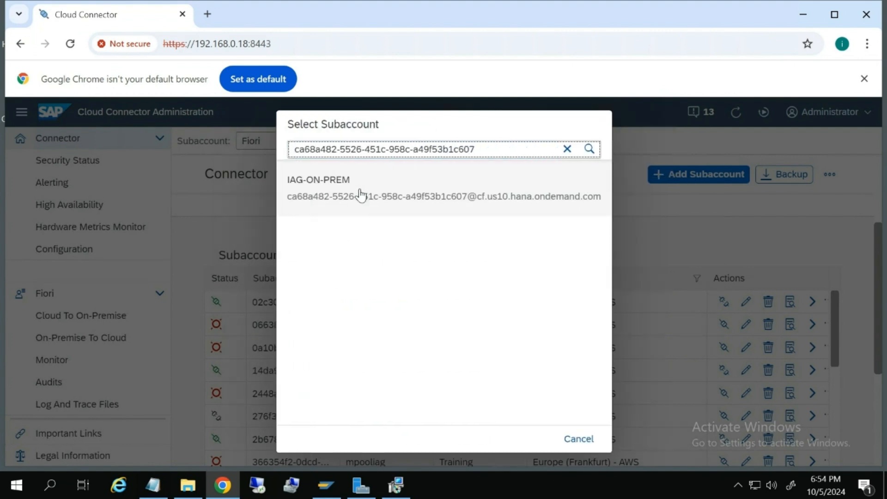
{"action": "left_click", "coordinate": [567, 149]}
{"action": "scroll", "coordinate": [471, 240], "scroll_direction": "down", "scroll_amount": 10}
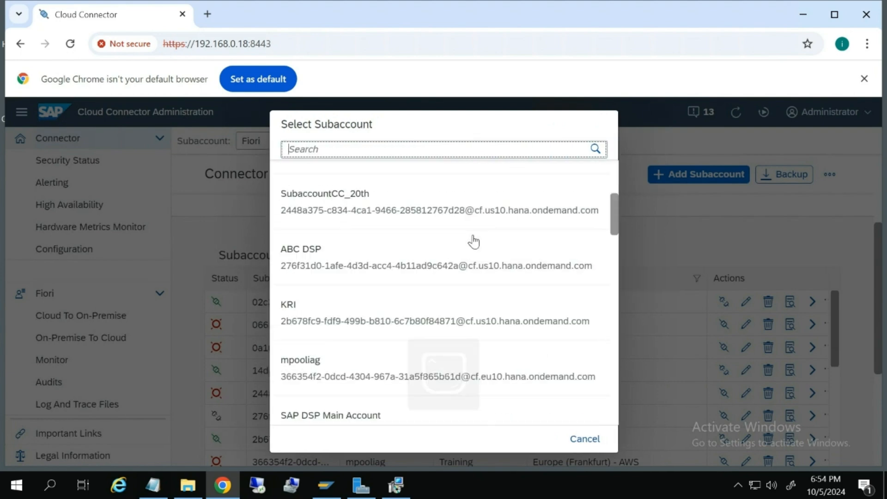
{"action": "scroll", "coordinate": [467, 258], "scroll_direction": "down", "scroll_amount": 9}
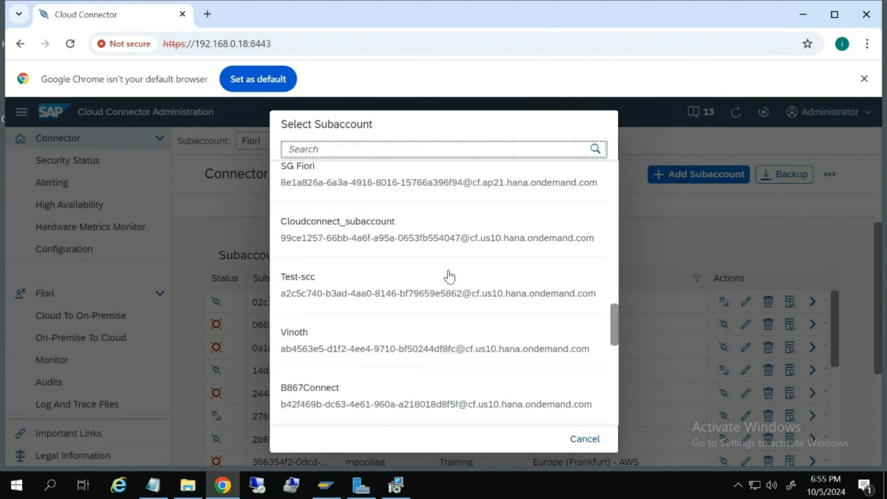
{"action": "scroll", "coordinate": [449, 276], "scroll_direction": "down", "scroll_amount": 5}
{"action": "scroll", "coordinate": [449, 277], "scroll_direction": "up", "scroll_amount": 15}
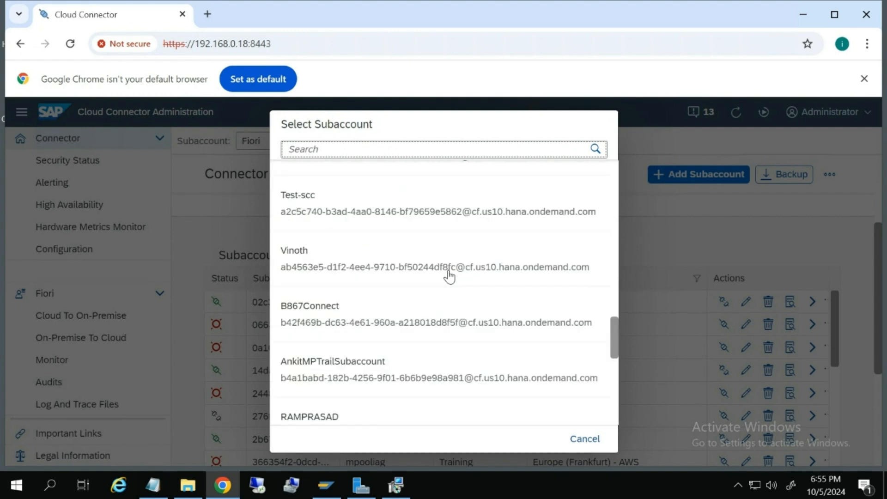
{"action": "scroll", "coordinate": [449, 276], "scroll_direction": "up", "scroll_amount": 8}
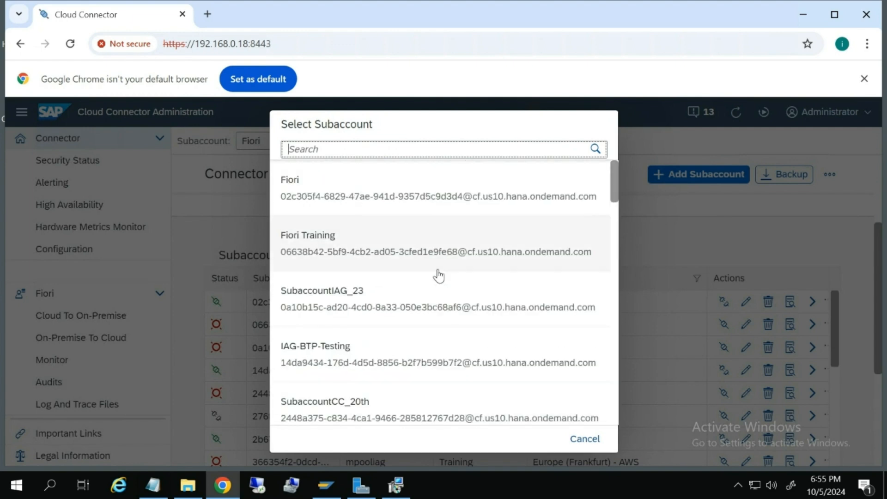
{"action": "key", "text": "ctrl+v"}
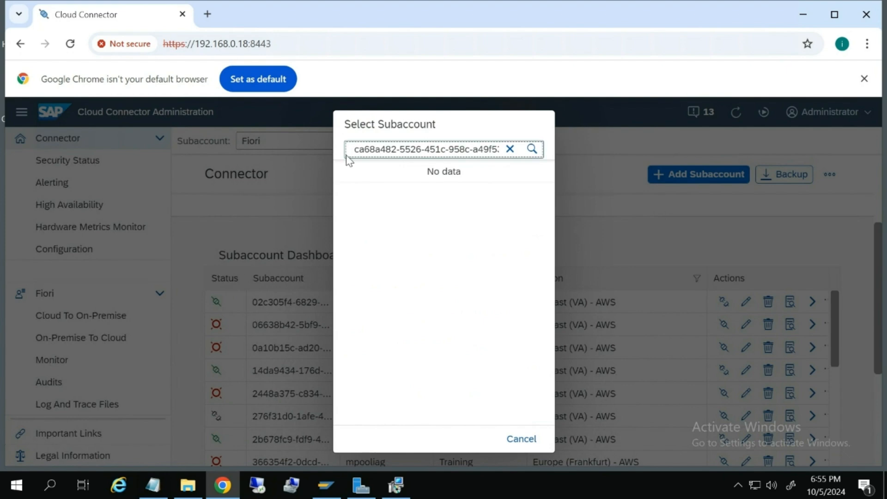
{"action": "key", "text": "BackSpace"}
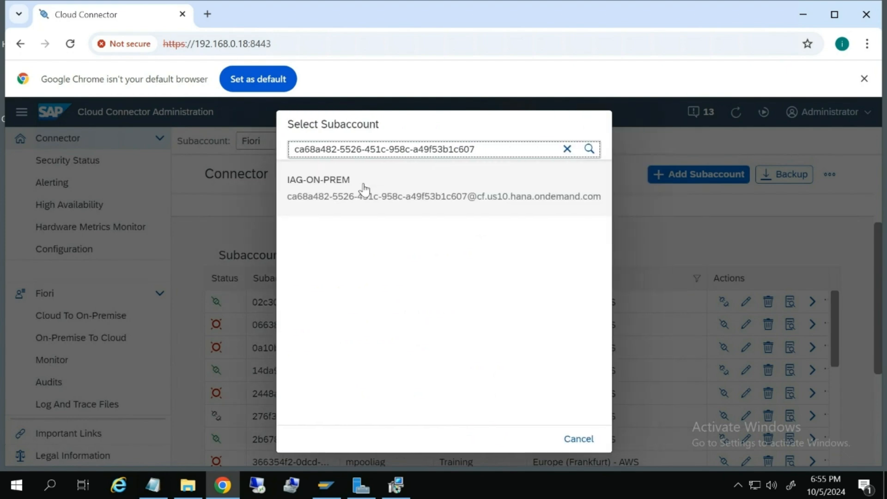
{"action": "left_click", "coordinate": [565, 151]}
{"action": "scroll", "coordinate": [439, 250], "scroll_direction": "down", "scroll_amount": 6}
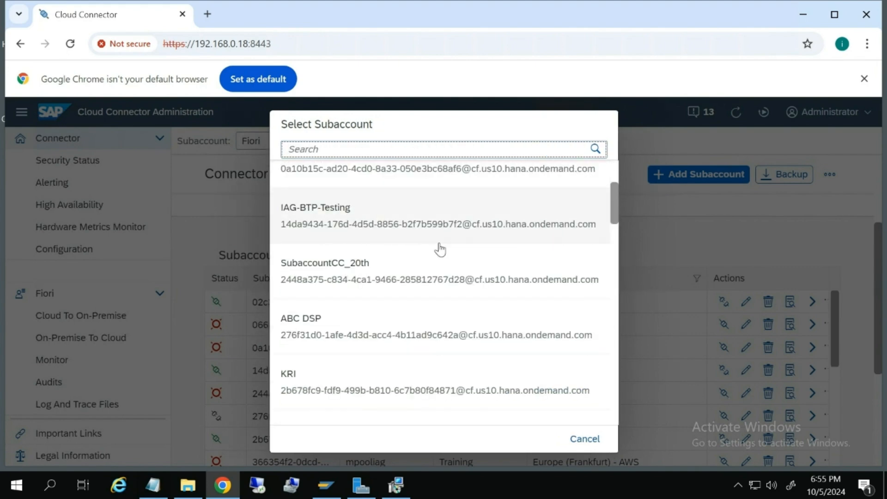
{"action": "scroll", "coordinate": [437, 252], "scroll_direction": "down", "scroll_amount": 3}
{"action": "scroll", "coordinate": [432, 254], "scroll_direction": "down", "scroll_amount": 7}
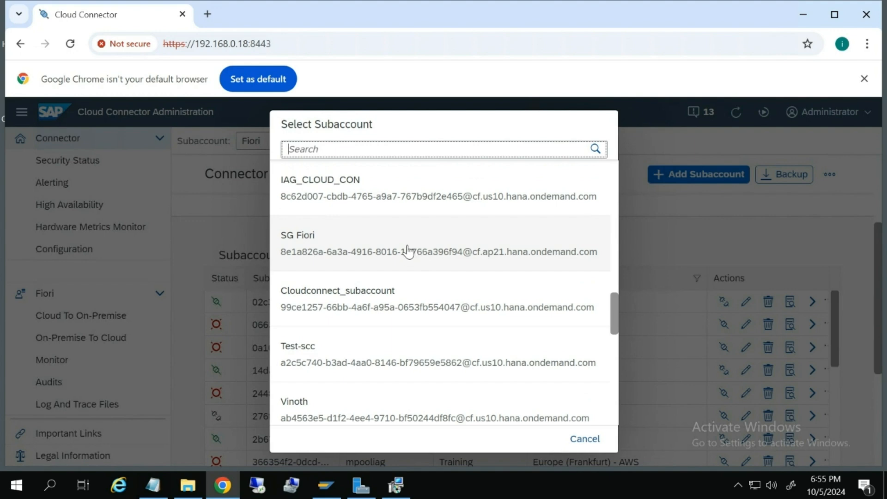
{"action": "scroll", "coordinate": [407, 252], "scroll_direction": "down", "scroll_amount": 2}
{"action": "scroll", "coordinate": [407, 252], "scroll_direction": "down", "scroll_amount": 5}
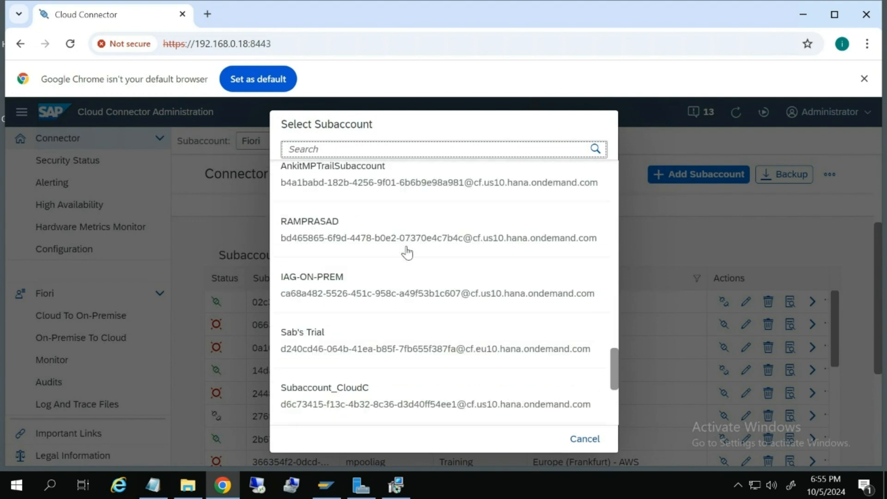
{"action": "scroll", "coordinate": [407, 252], "scroll_direction": "down", "scroll_amount": 2}
{"action": "scroll", "coordinate": [407, 253], "scroll_direction": "down", "scroll_amount": 3}
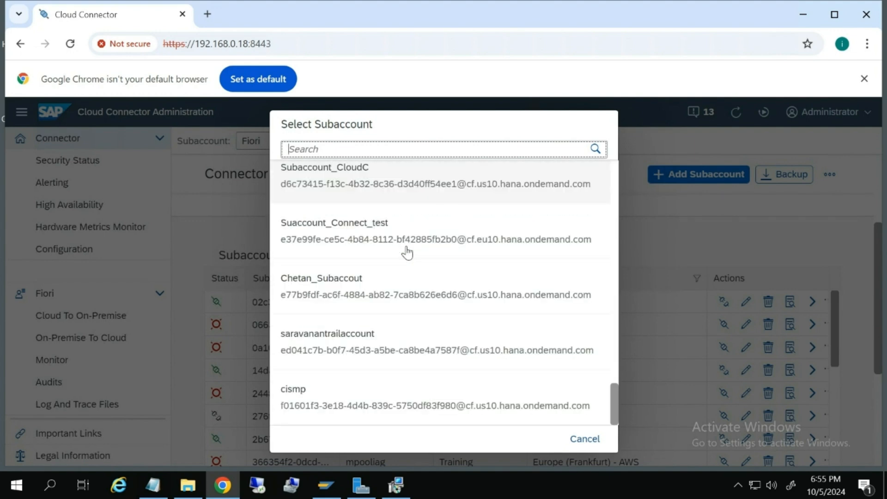
{"action": "scroll", "coordinate": [407, 253], "scroll_direction": "up", "scroll_amount": 5}
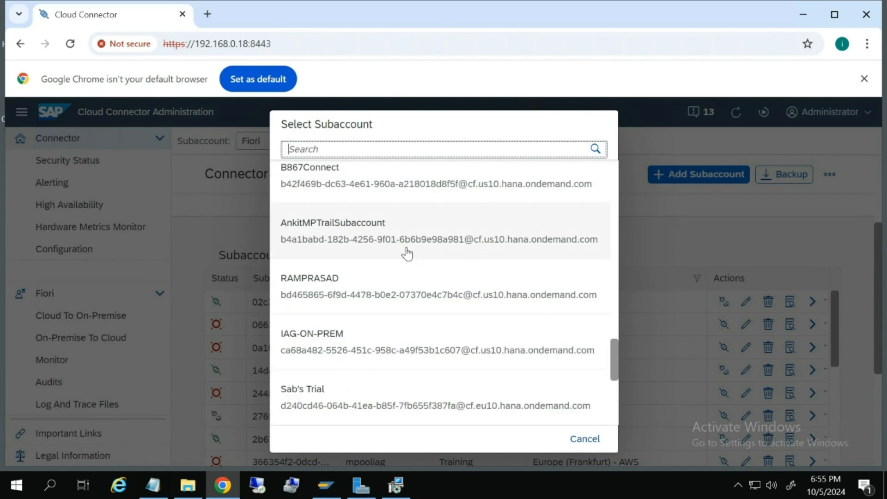
{"action": "scroll", "coordinate": [407, 253], "scroll_direction": "up", "scroll_amount": 4}
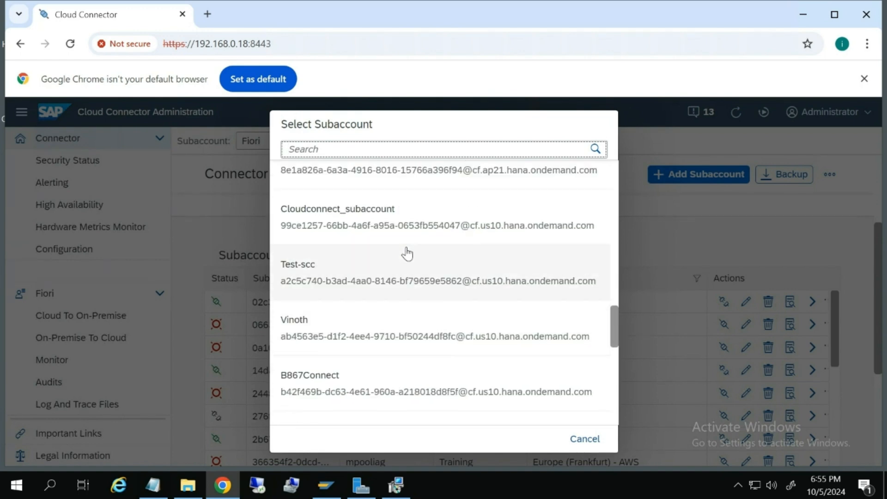
{"action": "scroll", "coordinate": [407, 253], "scroll_direction": "up", "scroll_amount": 4}
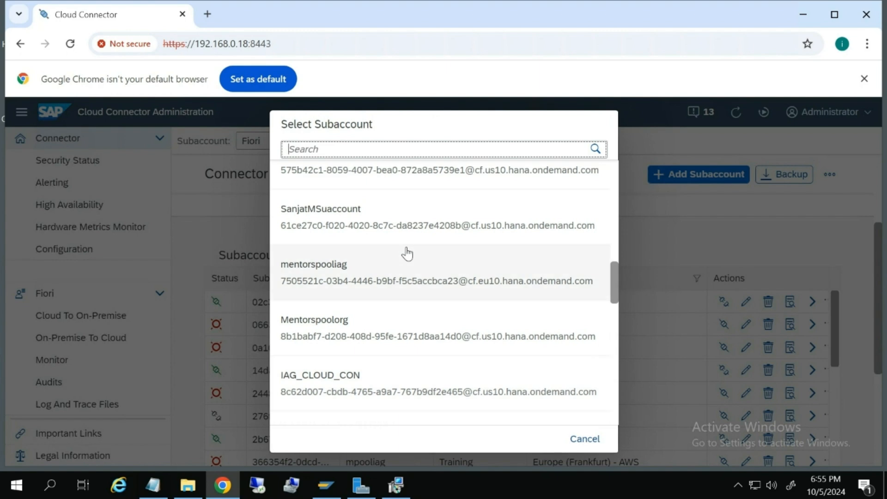
{"action": "scroll", "coordinate": [407, 254], "scroll_direction": "up", "scroll_amount": 4}
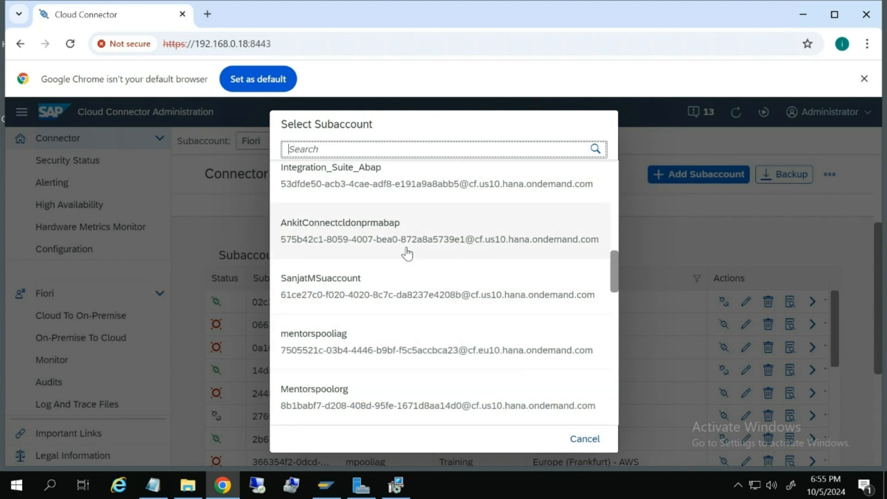
{"action": "scroll", "coordinate": [407, 254], "scroll_direction": "up", "scroll_amount": 4}
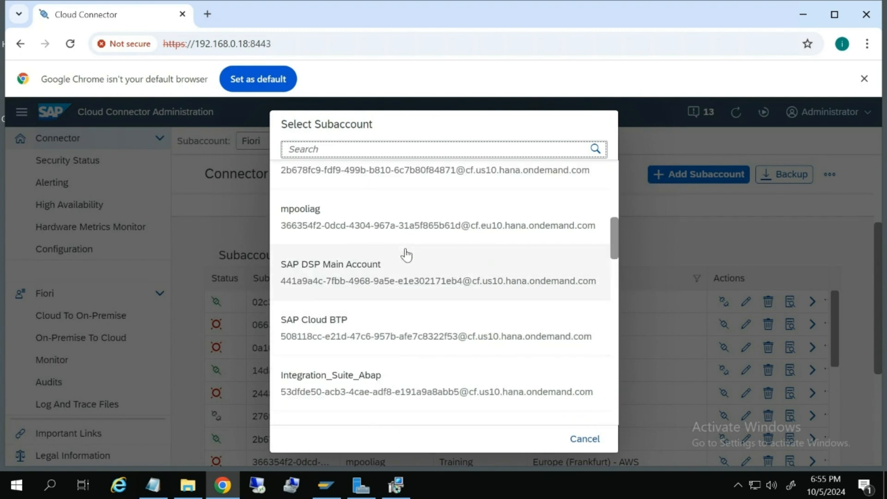
{"action": "scroll", "coordinate": [405, 254], "scroll_direction": "up", "scroll_amount": 1}
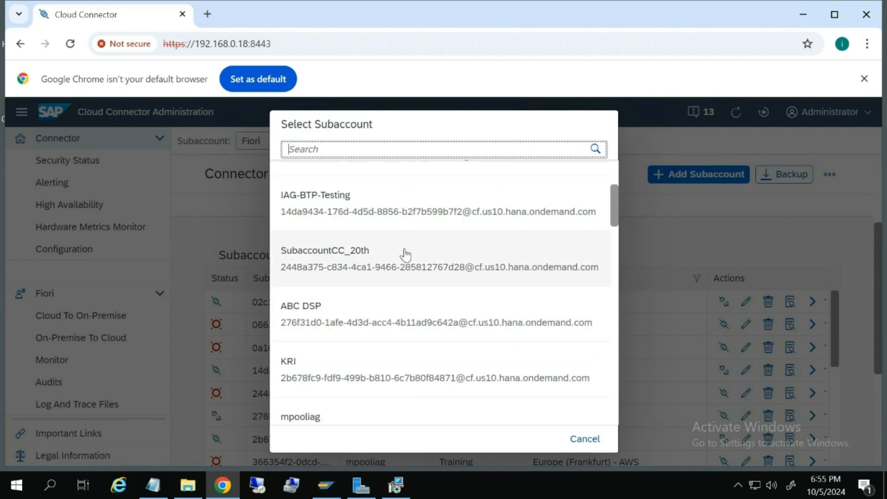
{"action": "scroll", "coordinate": [385, 206], "scroll_direction": "up", "scroll_amount": 1}
{"action": "scroll", "coordinate": [384, 206], "scroll_direction": "up", "scroll_amount": 2}
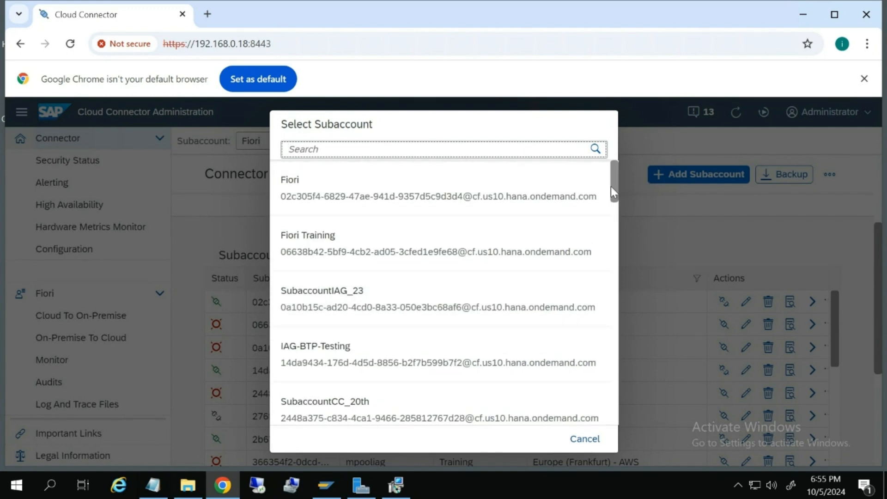
{"action": "left_click_drag", "start_coordinate": [610, 187], "coordinate": [613, 376]}
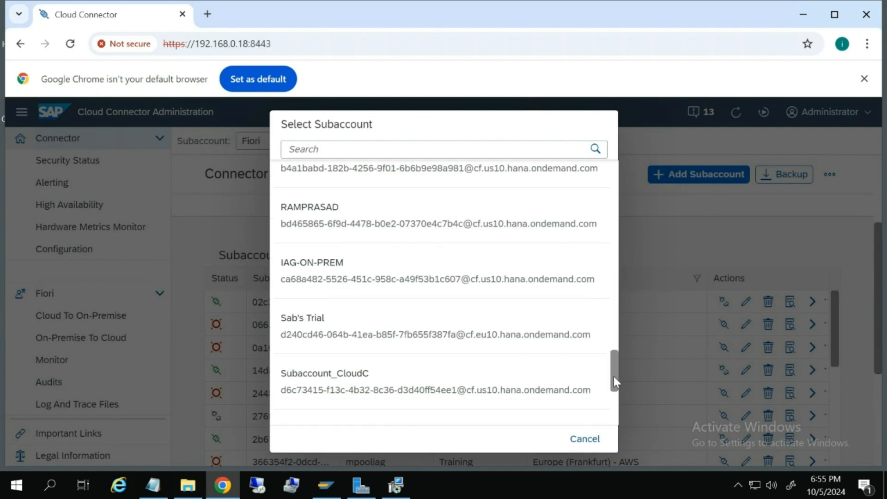
{"action": "left_click", "coordinate": [326, 275]}
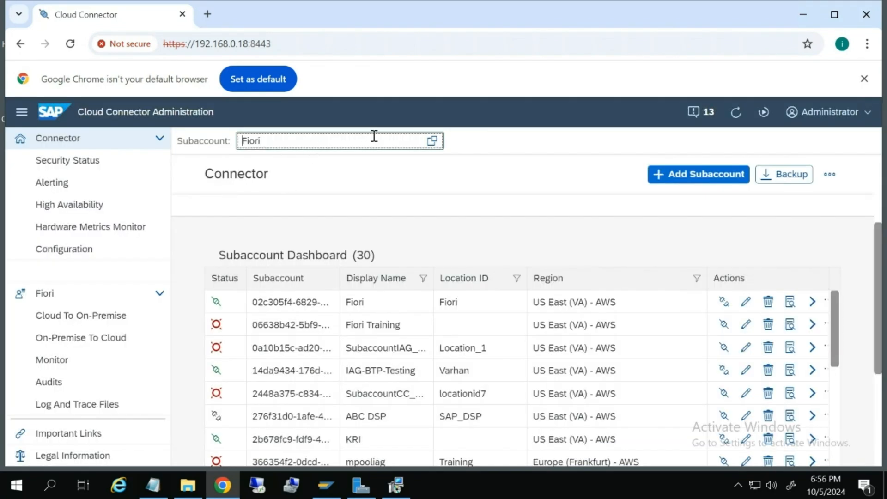
Search the subaccount list by the pasted ID and switch to IAG-ON-PREM
{"action": "left_click", "coordinate": [432, 141]}
{"action": "left_click", "coordinate": [437, 142]}
{"action": "key", "text": "ctrl+v"}
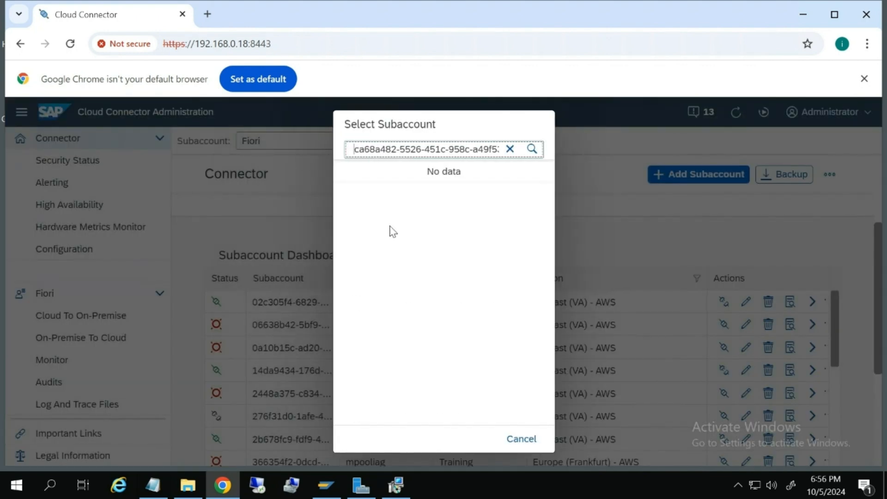
{"action": "key", "text": "Return"}
{"action": "left_click", "coordinate": [381, 194]}
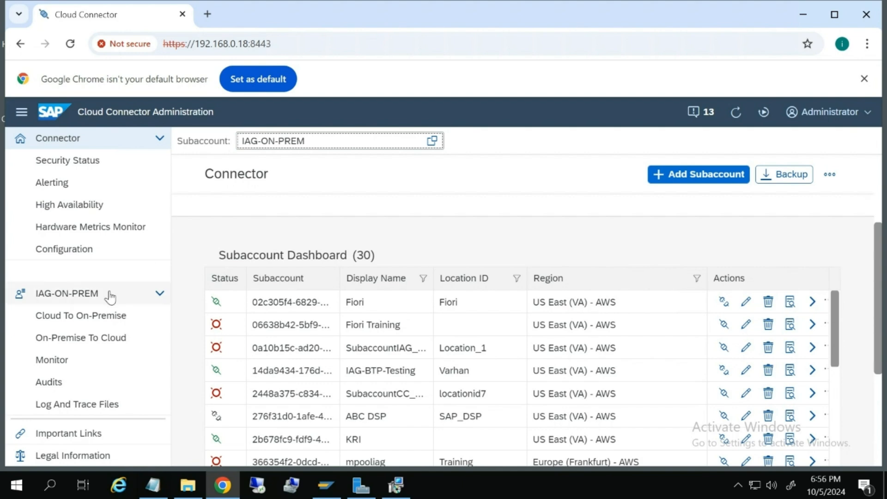
View IAG-ON-PREM's Cloud To On-Premise mappings, then log out of the administration
{"action": "left_click", "coordinate": [122, 300]}
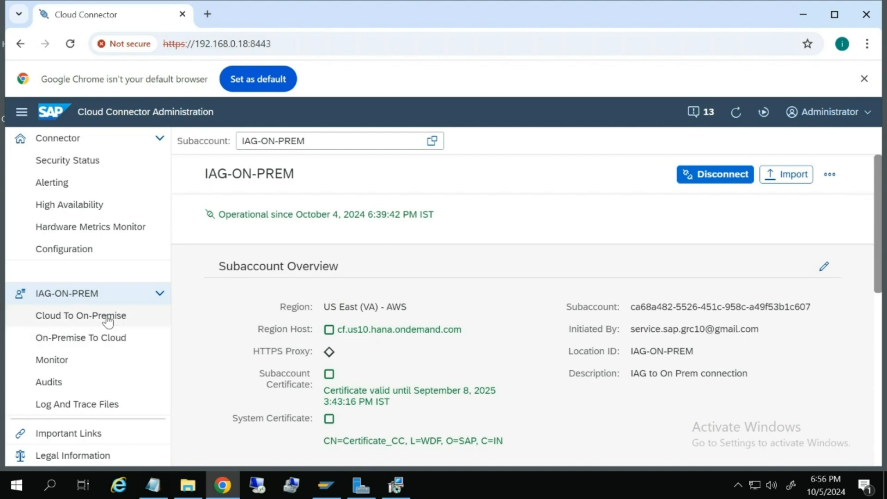
{"action": "left_click", "coordinate": [116, 316]}
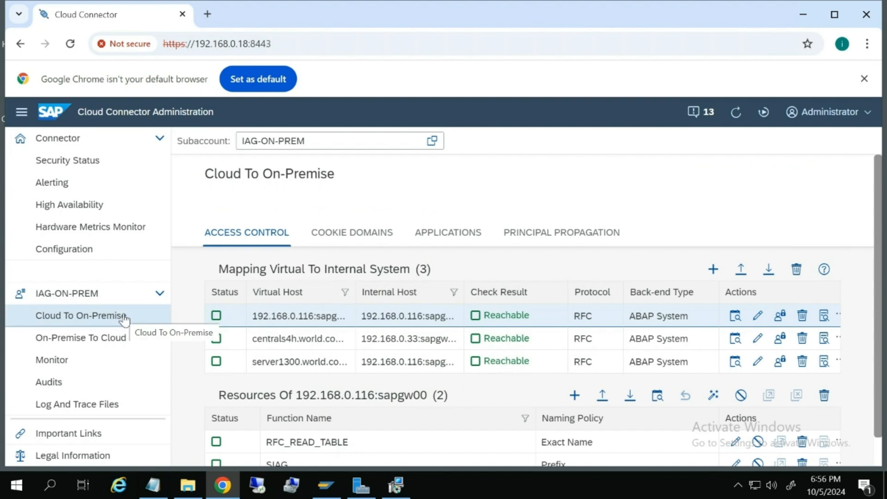
{"action": "left_click", "coordinate": [865, 116]}
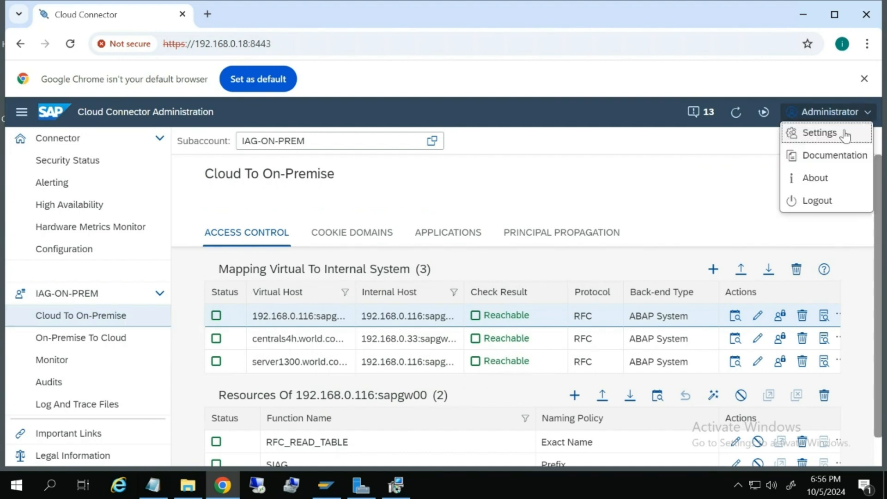
{"action": "left_click", "coordinate": [816, 202]}
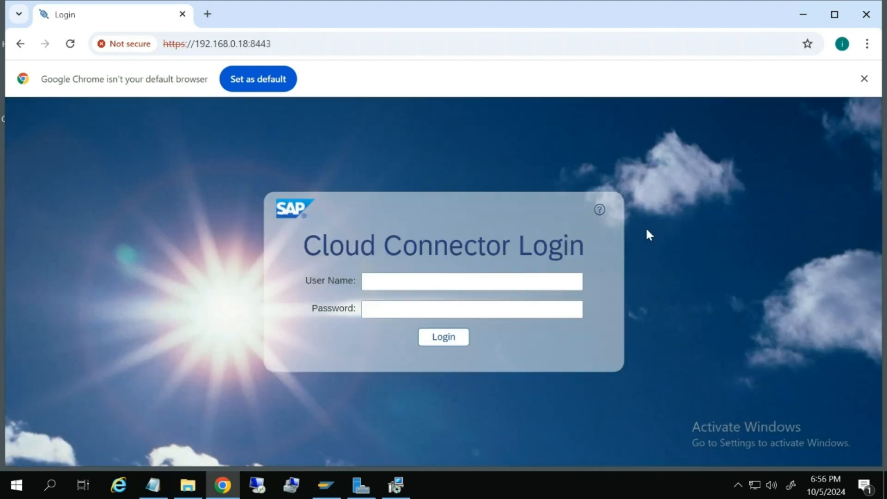
Log back in as the administrator and dismiss the password change warning
{"action": "type", "text": "A"}
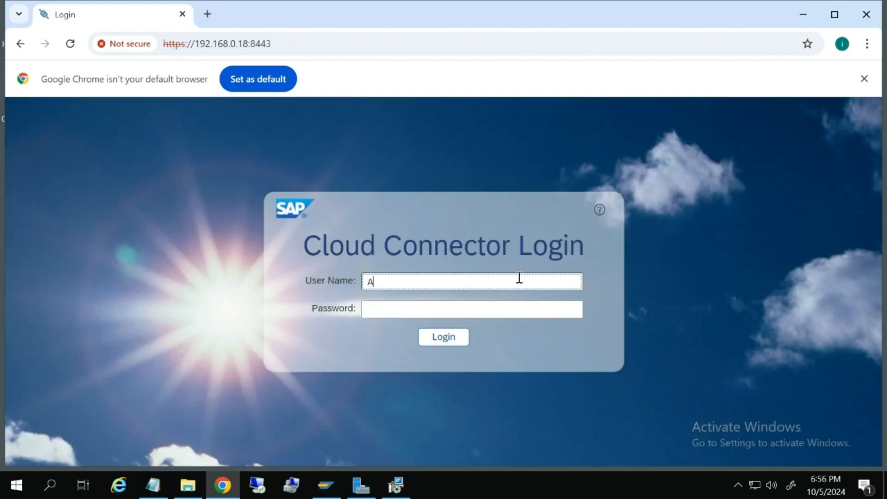
{"action": "type", "text": "dministrator"}
{"action": "key", "text": "Tab"}
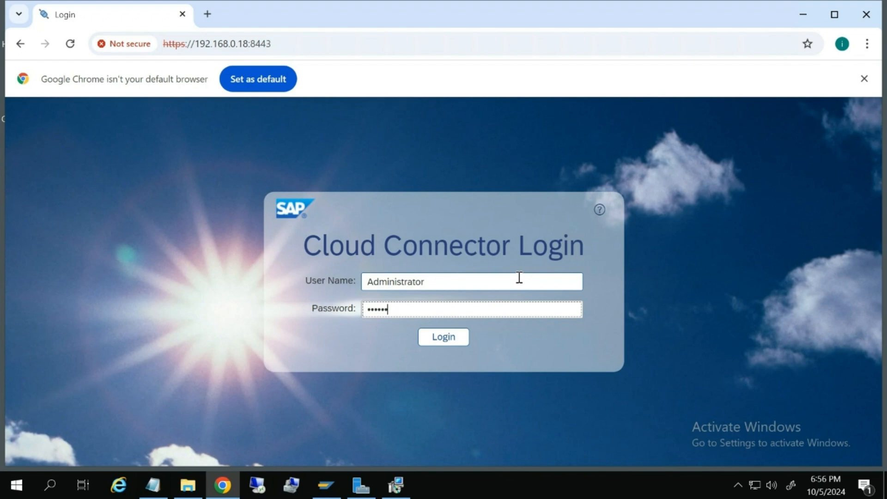
{"action": "key", "text": "Return"}
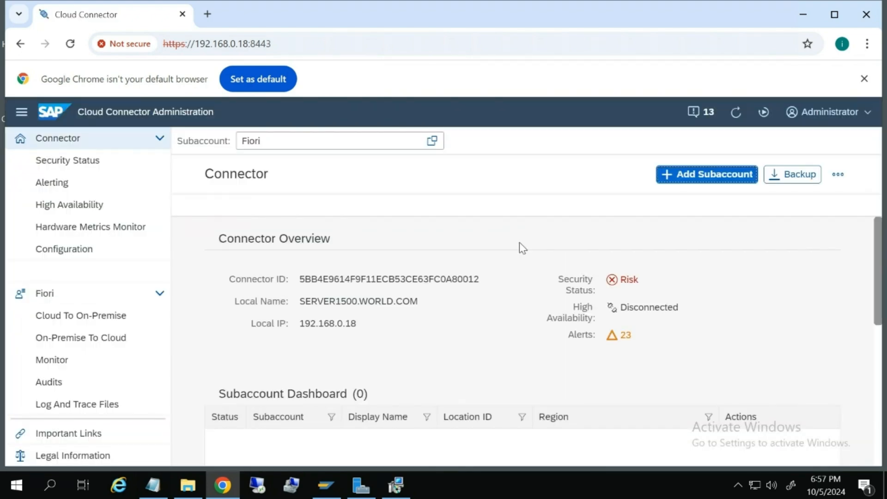
{"action": "left_click", "coordinate": [560, 237]}
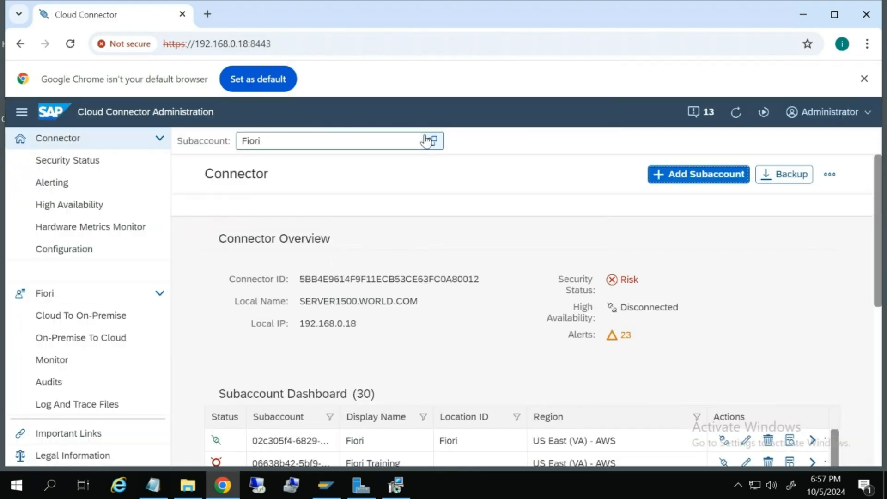
Switch to the IAG-ON-PREM subaccount and show its Cloud To On-Premise access control
{"action": "left_click", "coordinate": [431, 140]}
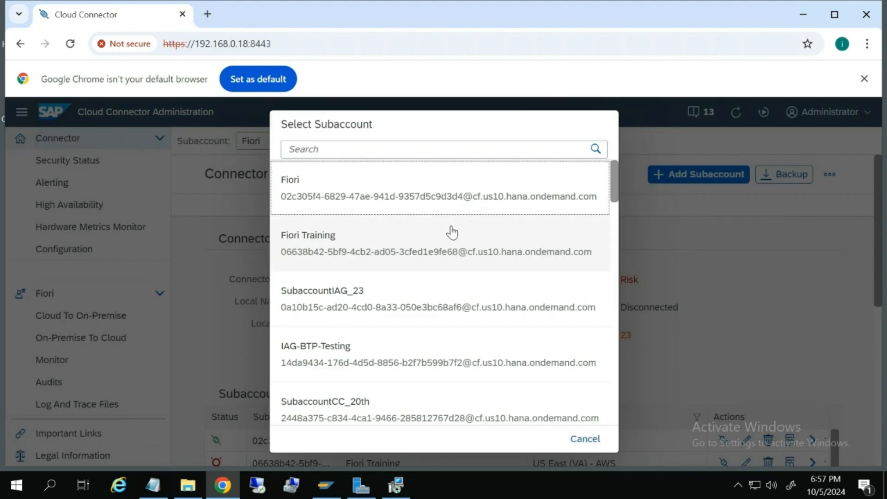
{"action": "scroll", "coordinate": [452, 233], "scroll_direction": "down", "scroll_amount": 20}
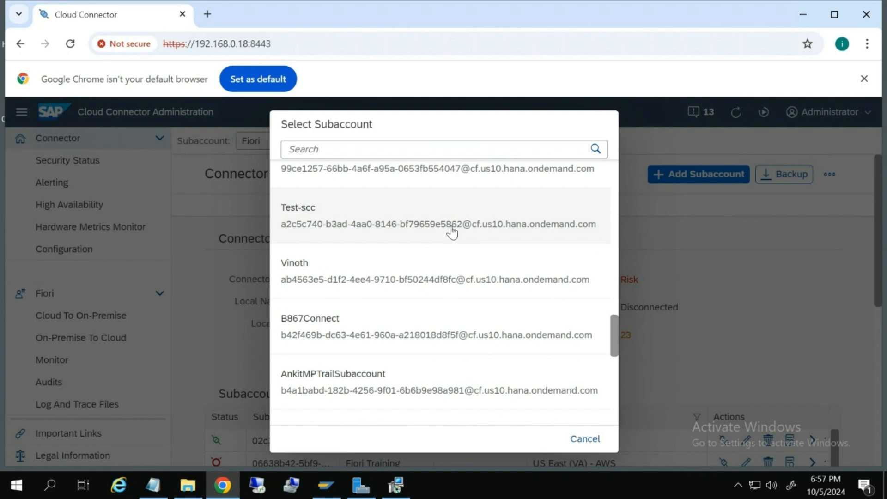
{"action": "scroll", "coordinate": [452, 232], "scroll_direction": "down", "scroll_amount": 3}
{"action": "left_click", "coordinate": [377, 360]}
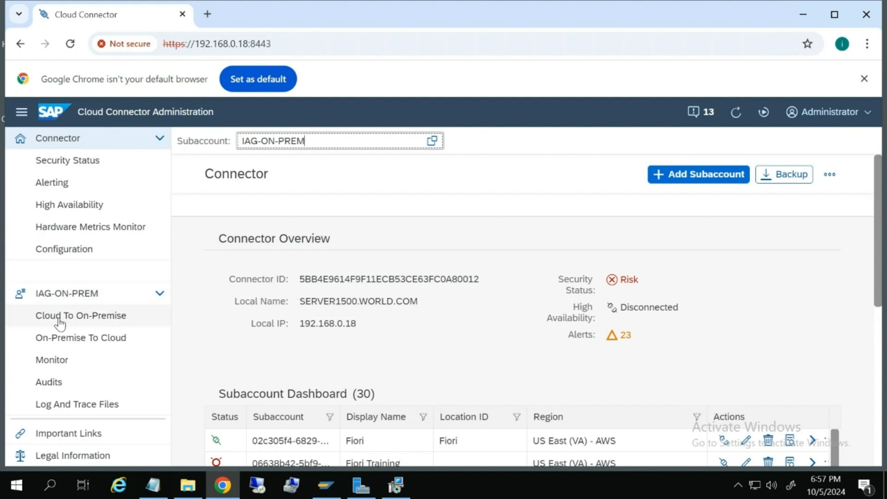
{"action": "left_click", "coordinate": [73, 323]}
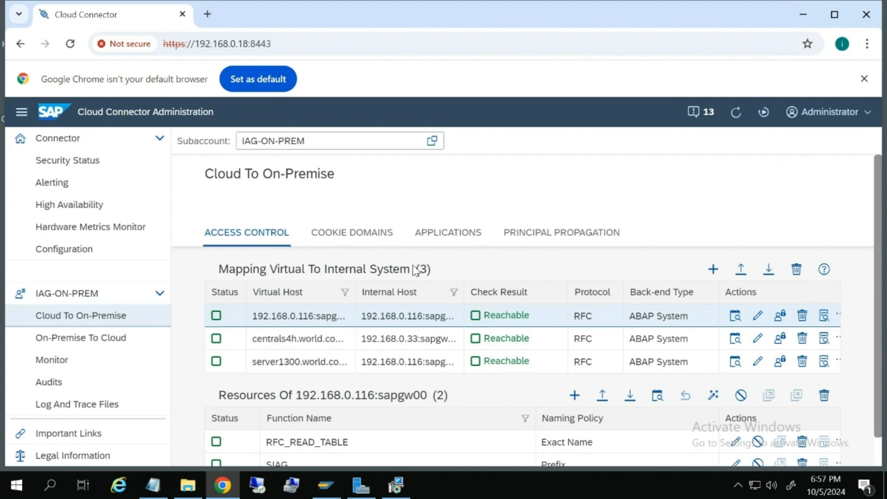
Begin a new system mapping, glancing at SAP Logon, and keep ABAP System as back-end type
{"action": "left_click", "coordinate": [713, 270]}
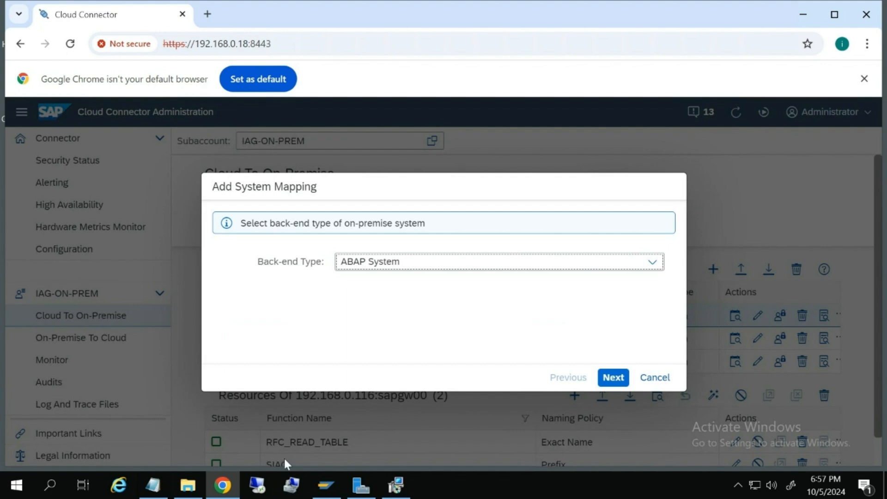
{"action": "left_click", "coordinate": [326, 485]}
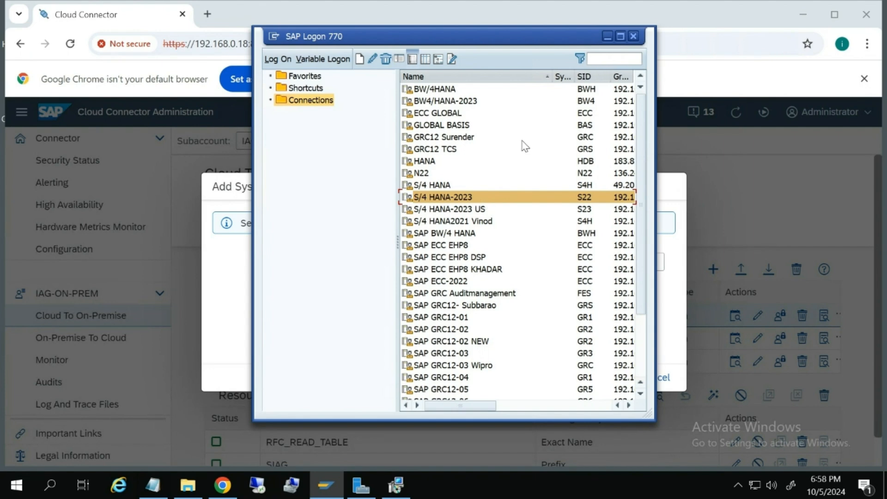
{"action": "left_click", "coordinate": [607, 36]}
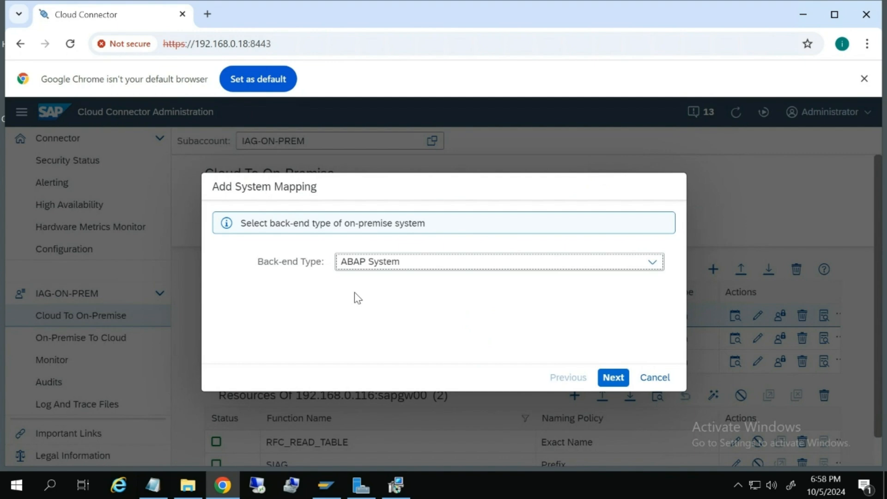
{"action": "left_click", "coordinate": [649, 263]}
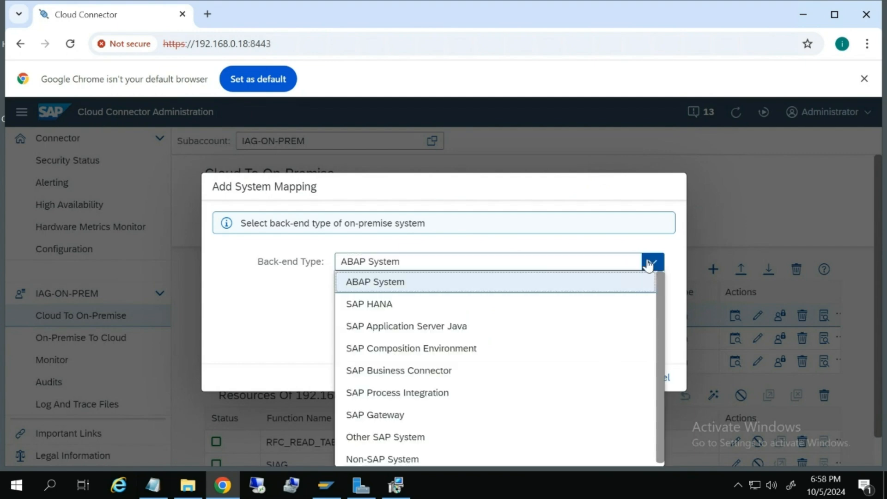
{"action": "scroll", "coordinate": [571, 331], "scroll_direction": "down", "scroll_amount": 1}
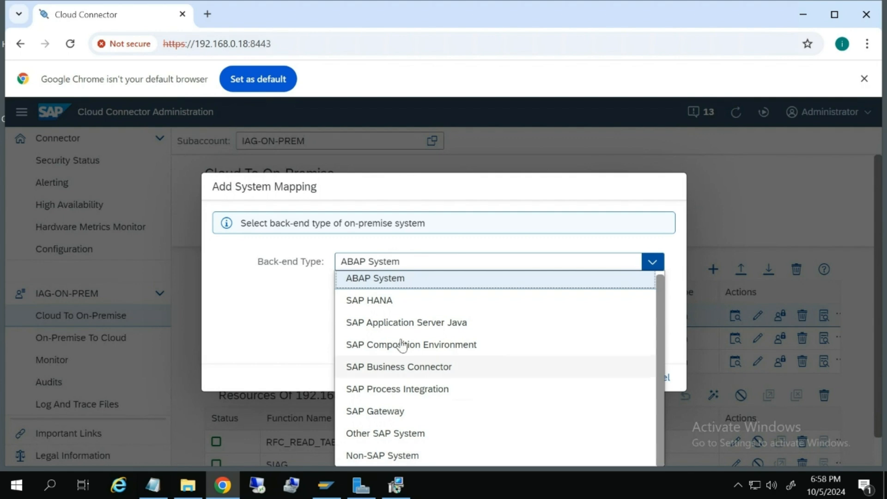
{"action": "left_click", "coordinate": [400, 280]}
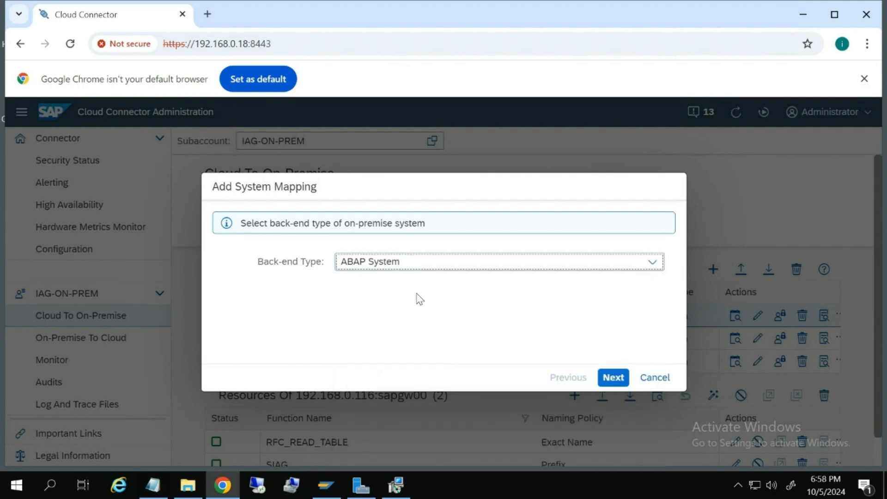
Pick RFC as the protocol, then step back and cancel the Add System Mapping dialog
{"action": "left_click", "coordinate": [609, 378]}
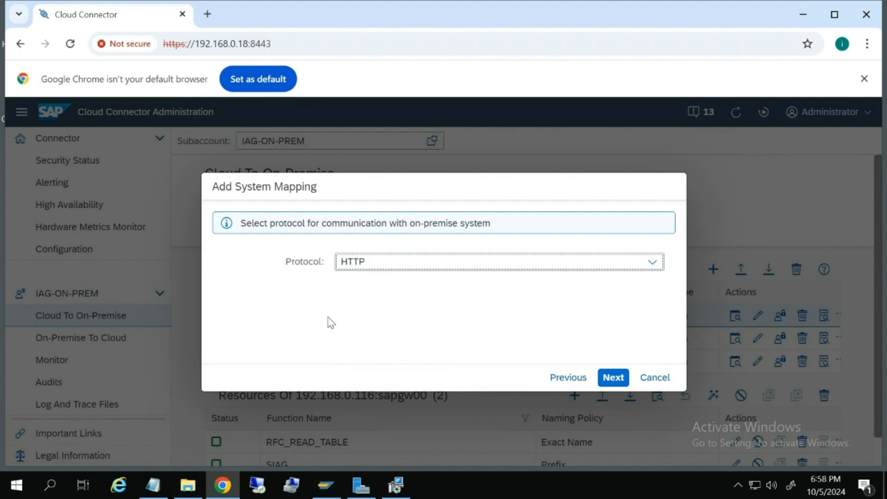
{"action": "left_click", "coordinate": [529, 268]}
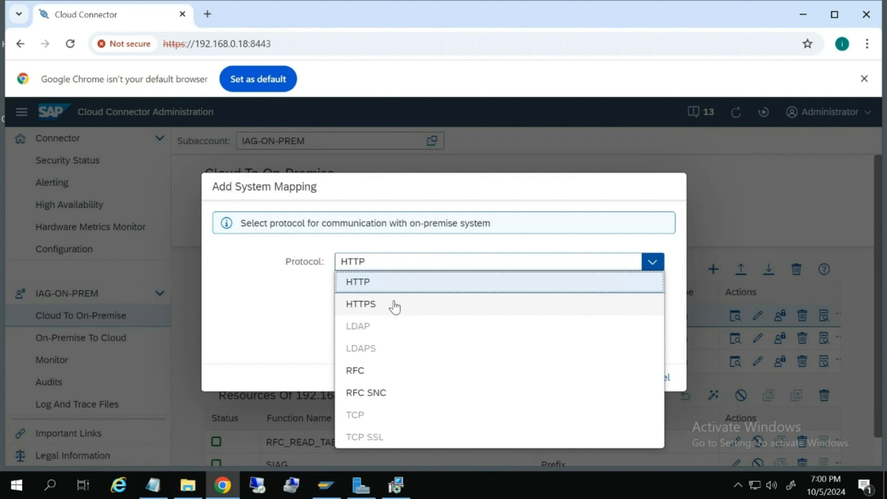
{"action": "left_click", "coordinate": [377, 372]}
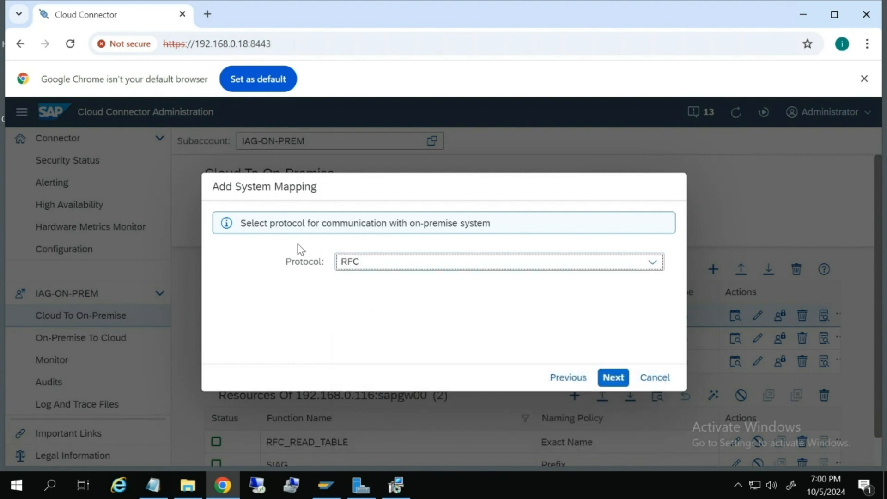
{"action": "left_click", "coordinate": [571, 379]}
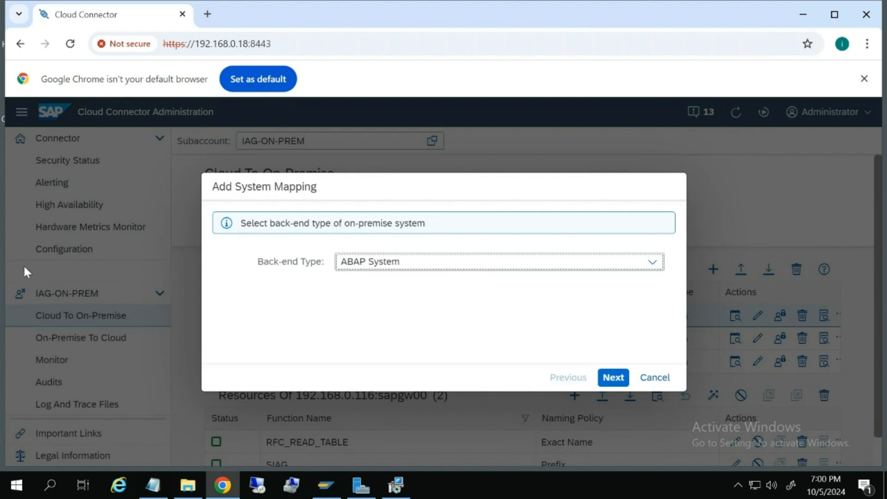
{"action": "left_click", "coordinate": [654, 377]}
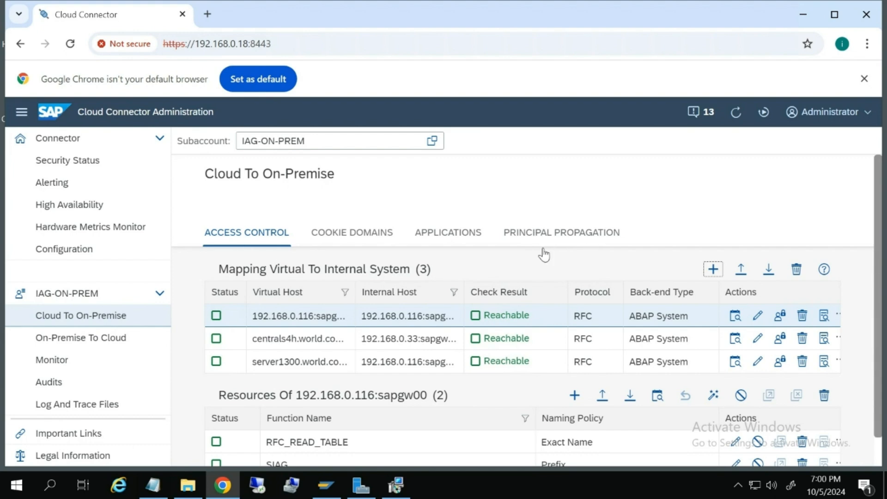
Restart the mapping as an ABAP System over RFC, without load balancing
{"action": "left_click", "coordinate": [712, 270]}
{"action": "left_click", "coordinate": [433, 268]}
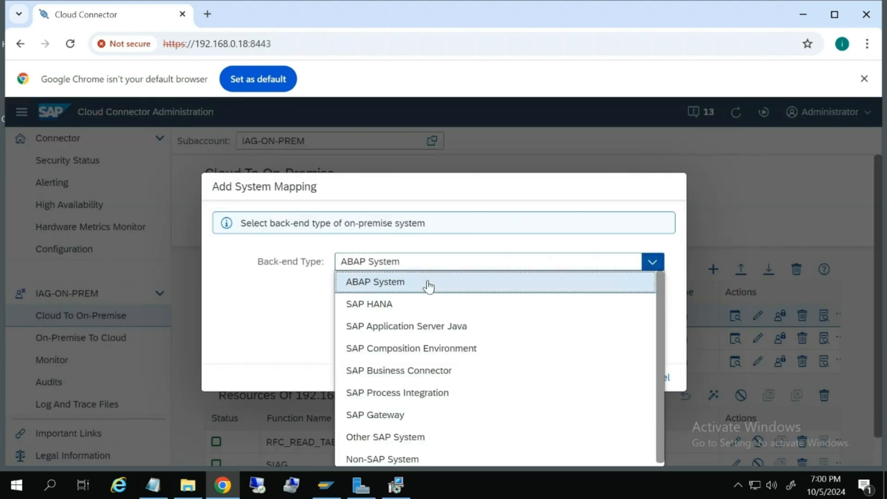
{"action": "left_click", "coordinate": [428, 284]}
{"action": "left_click", "coordinate": [615, 377]}
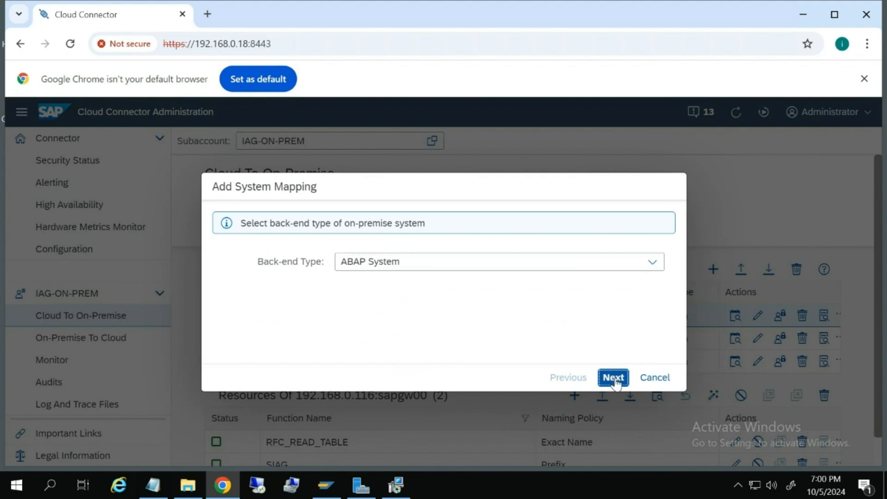
{"action": "left_click", "coordinate": [561, 276]}
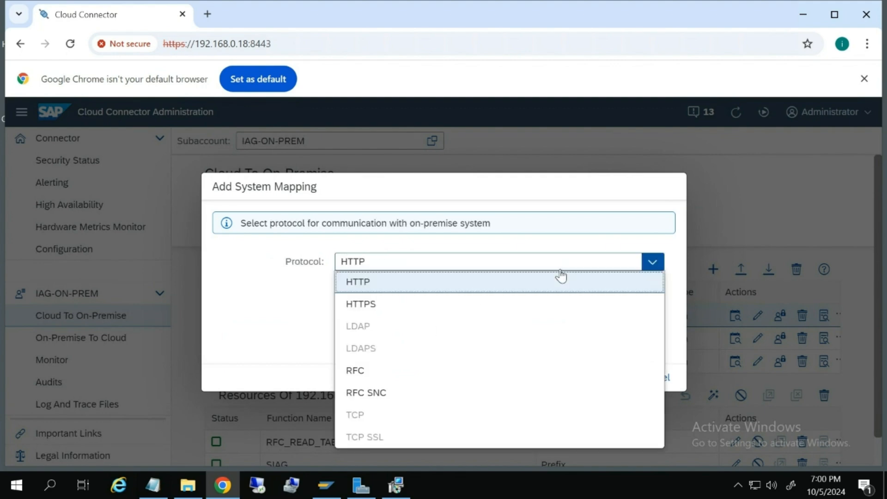
{"action": "left_click", "coordinate": [397, 368]}
{"action": "left_click", "coordinate": [614, 377]}
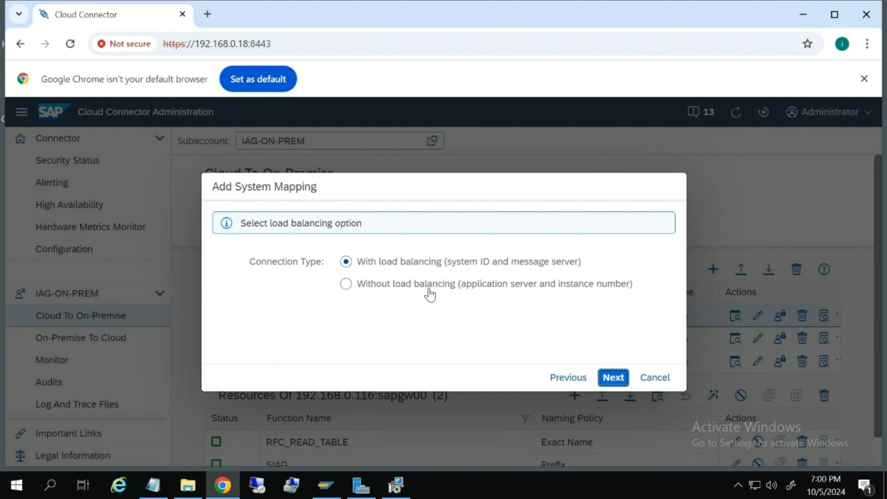
{"action": "left_click", "coordinate": [346, 284]}
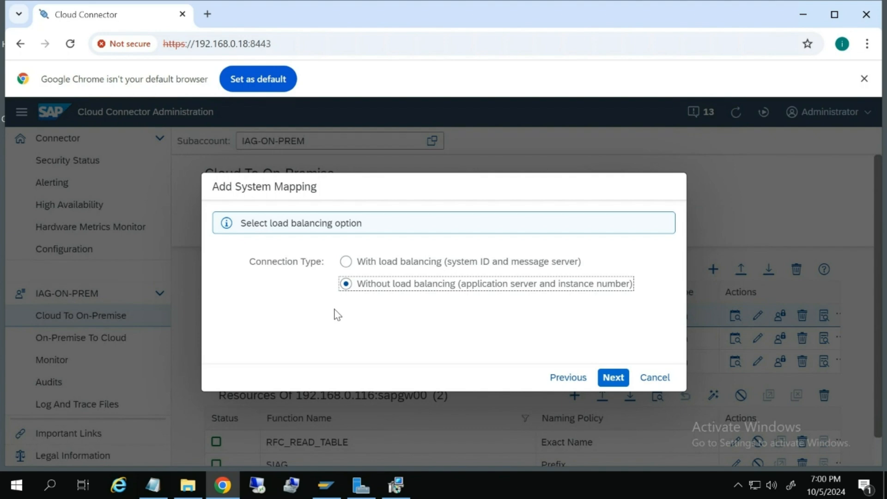
{"action": "left_click", "coordinate": [621, 377]}
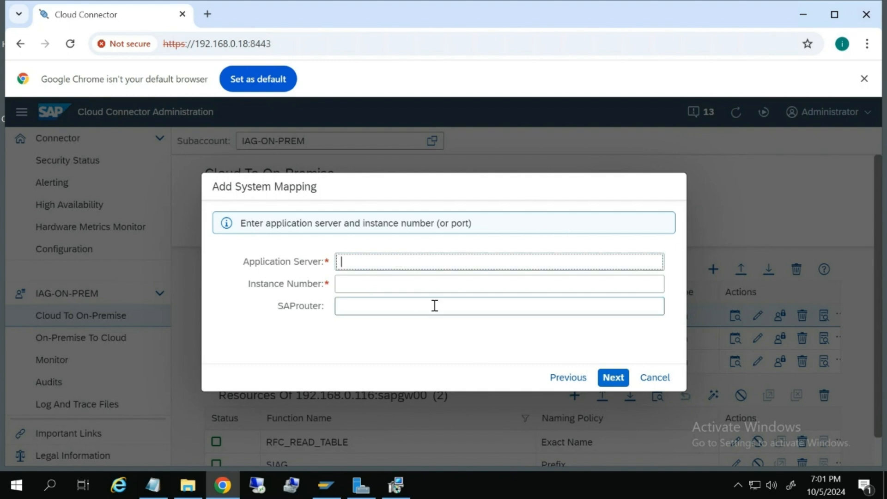
Look up the S/4 HANA-2023 connection's server address and instance number in SAP Logon properties
{"action": "left_click", "coordinate": [332, 484]}
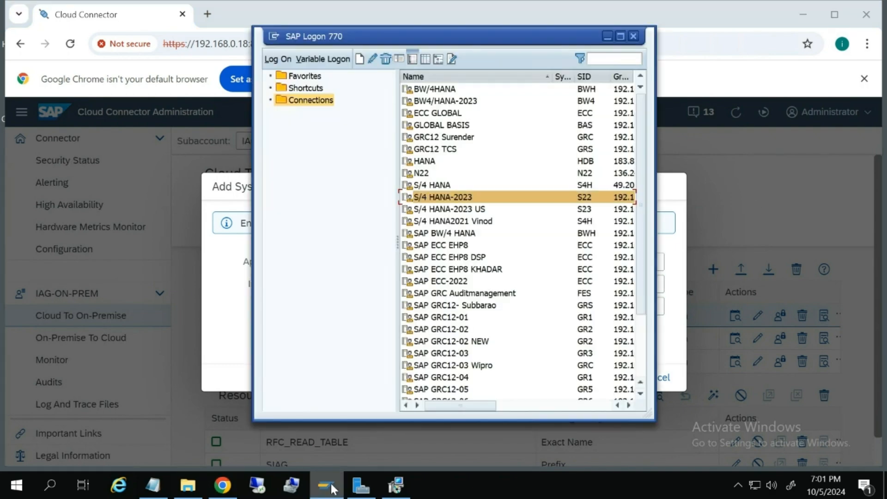
{"action": "right_click", "coordinate": [475, 197]}
{"action": "left_click", "coordinate": [518, 283]}
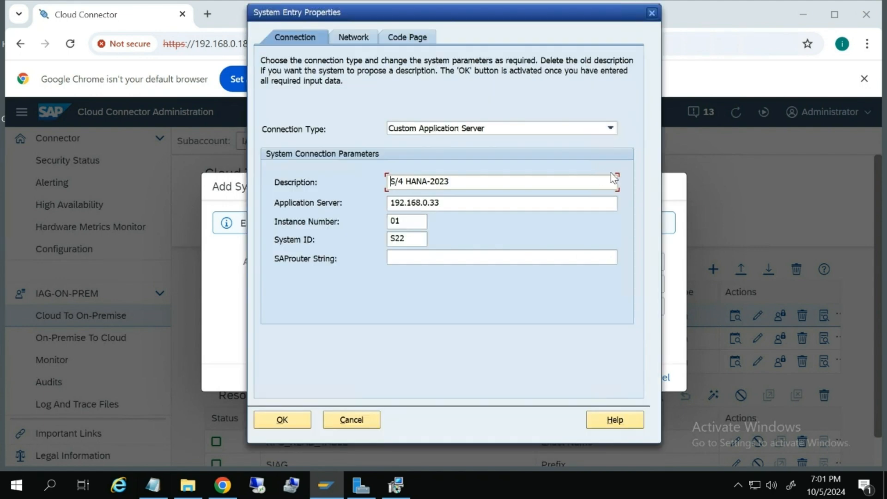
{"action": "key", "text": "Tab"}
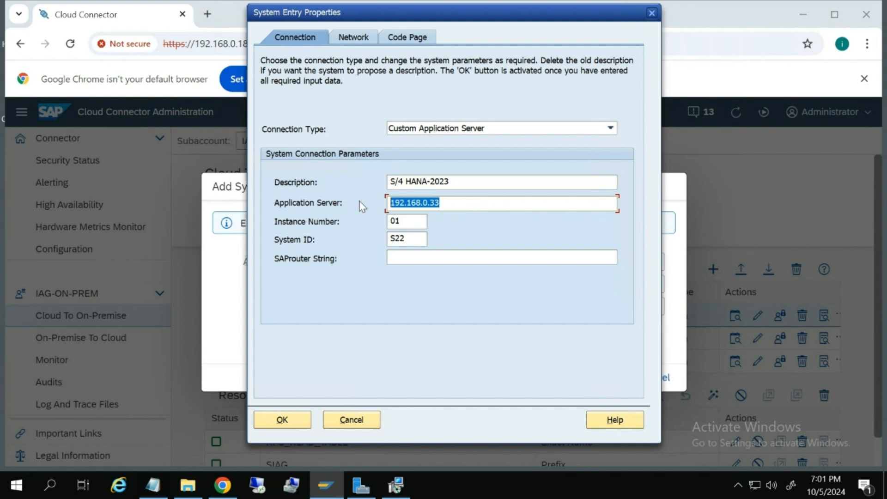
{"action": "left_click", "coordinate": [407, 221]}
{"action": "left_click_drag", "start_coordinate": [406, 222], "coordinate": [261, 227]}
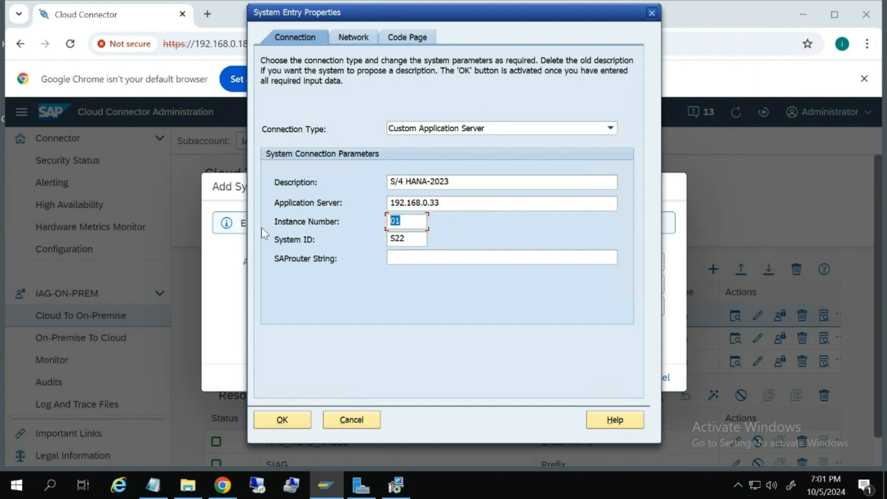
{"action": "left_click_drag", "start_coordinate": [442, 202], "coordinate": [381, 220]}
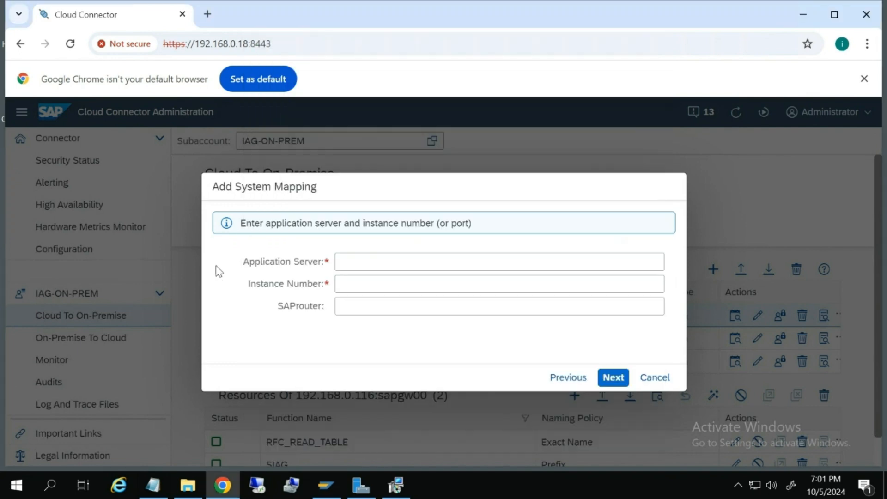
Enter application server 192.168.0.33 and instance number 01, leaving SAProuter empty
{"action": "left_click", "coordinate": [220, 270]}
{"action": "left_click", "coordinate": [351, 261]}
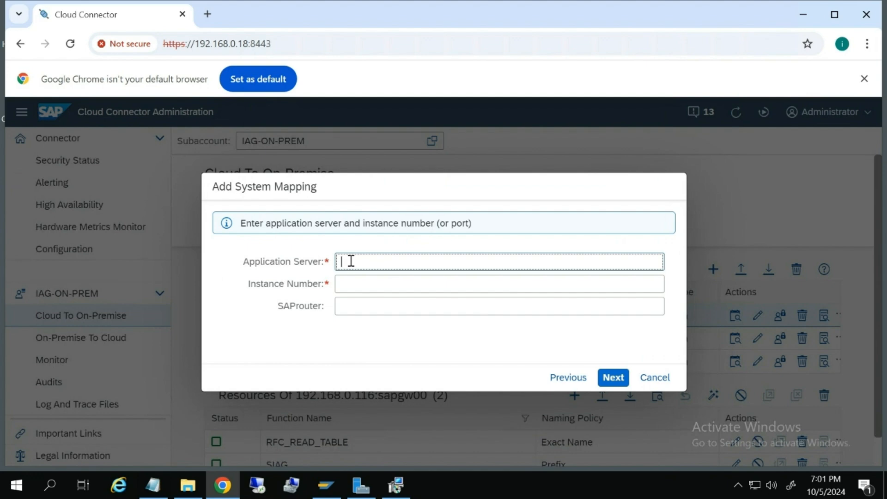
{"action": "type", "text": "192.168.0.33"}
{"action": "key", "text": "Tab"}
{"action": "type", "text": "01"}
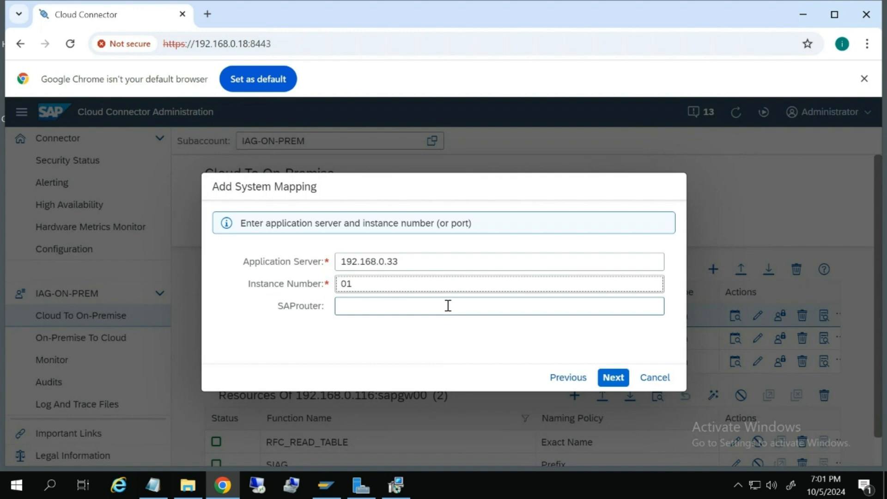
{"action": "mouse_move", "coordinate": [448, 305]}
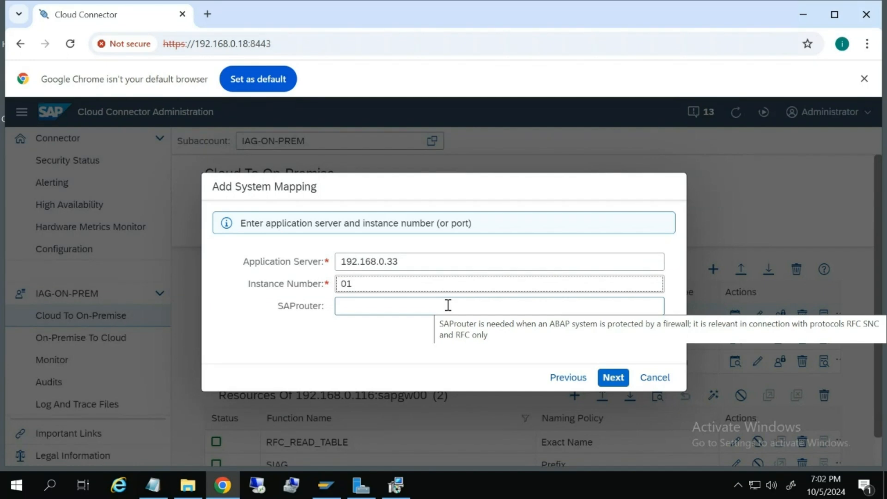
{"action": "left_click", "coordinate": [353, 306]}
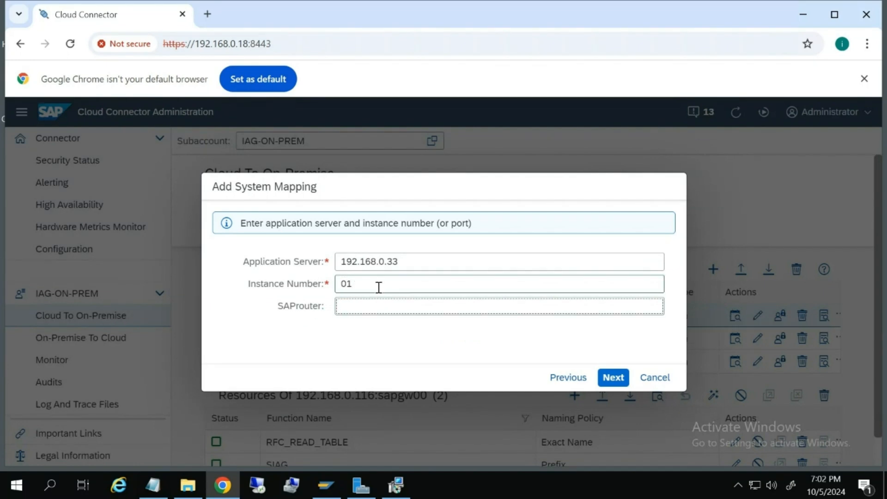
{"action": "left_click", "coordinate": [378, 288]}
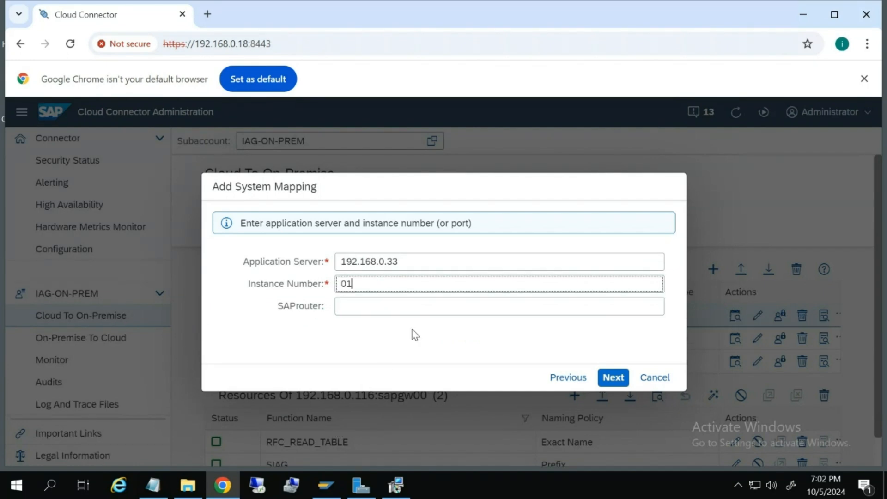
{"action": "left_click", "coordinate": [605, 377]}
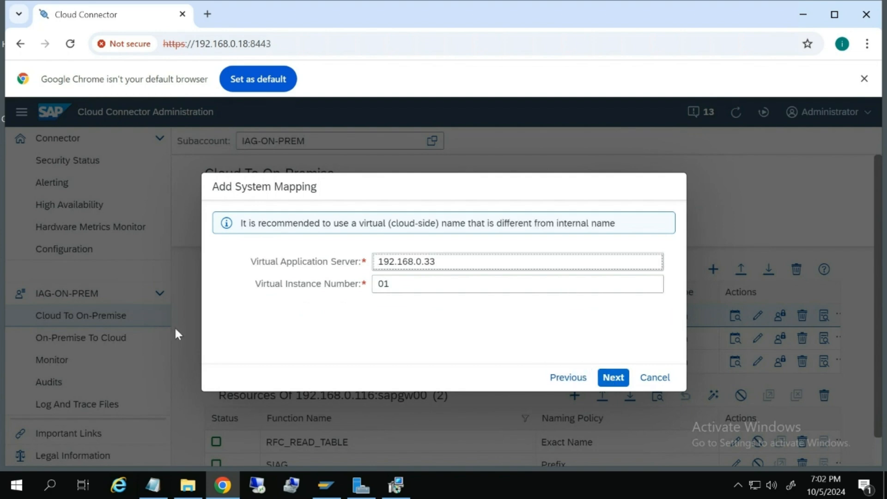
Recheck the internal server entries and review the prefilled virtual server and instance
{"action": "double_click", "coordinate": [423, 262]}
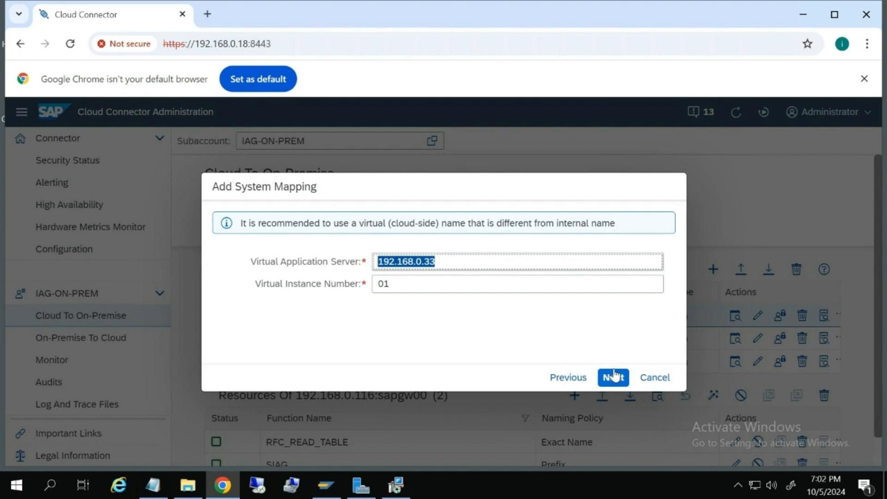
{"action": "left_click", "coordinate": [568, 377]}
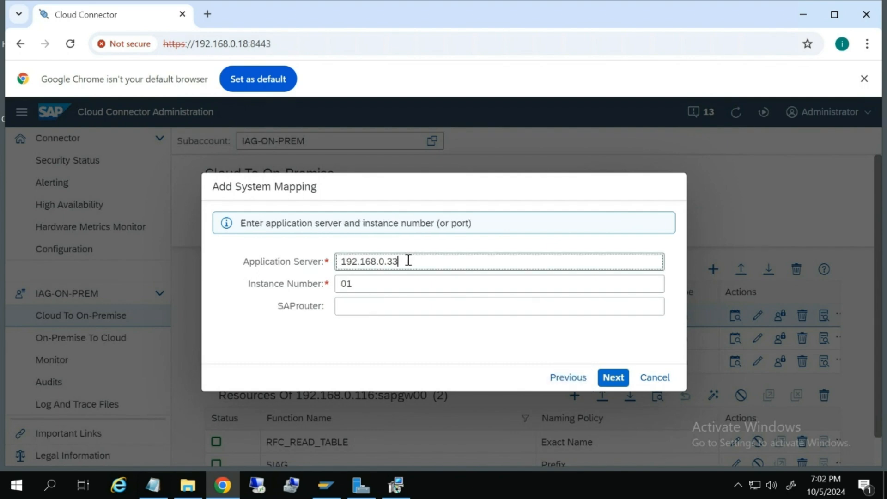
{"action": "left_click_drag", "start_coordinate": [408, 260], "coordinate": [312, 265]}
{"action": "left_click_drag", "start_coordinate": [390, 261], "coordinate": [281, 287]}
{"action": "left_click", "coordinate": [616, 386]}
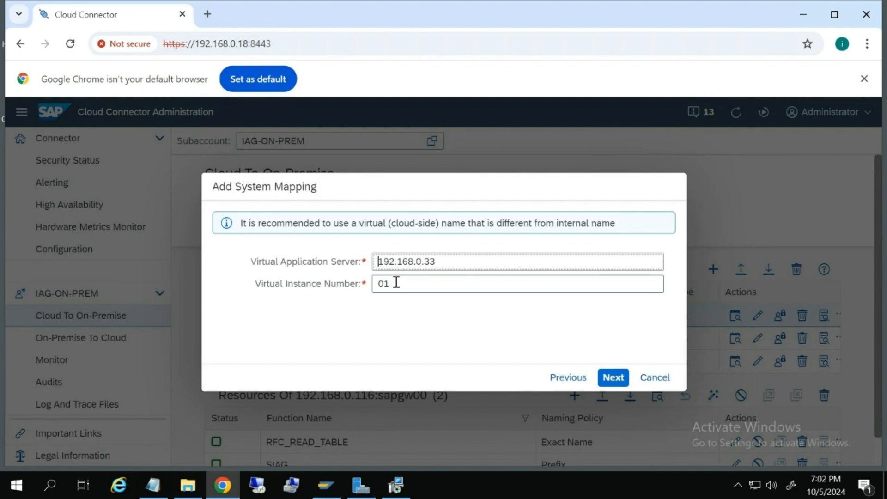
{"action": "left_click_drag", "start_coordinate": [396, 282], "coordinate": [382, 283]}
{"action": "left_click_drag", "start_coordinate": [444, 262], "coordinate": [359, 261]}
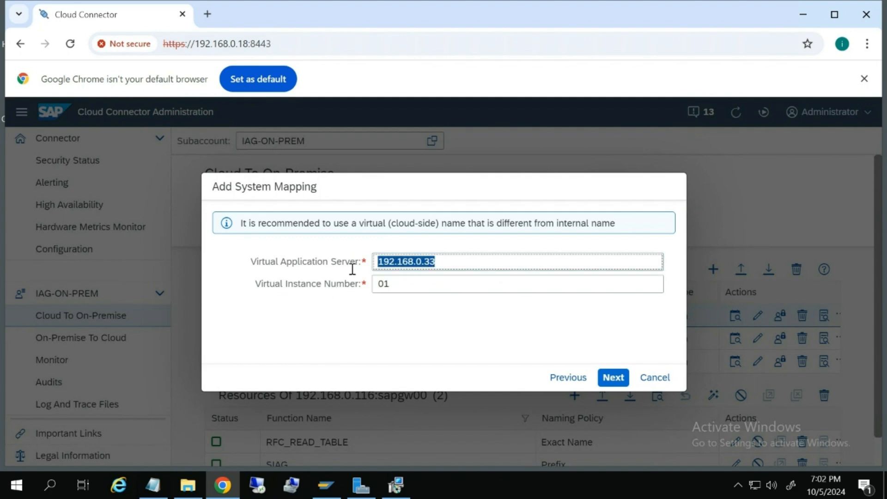
{"action": "mouse_move", "coordinate": [515, 2]}
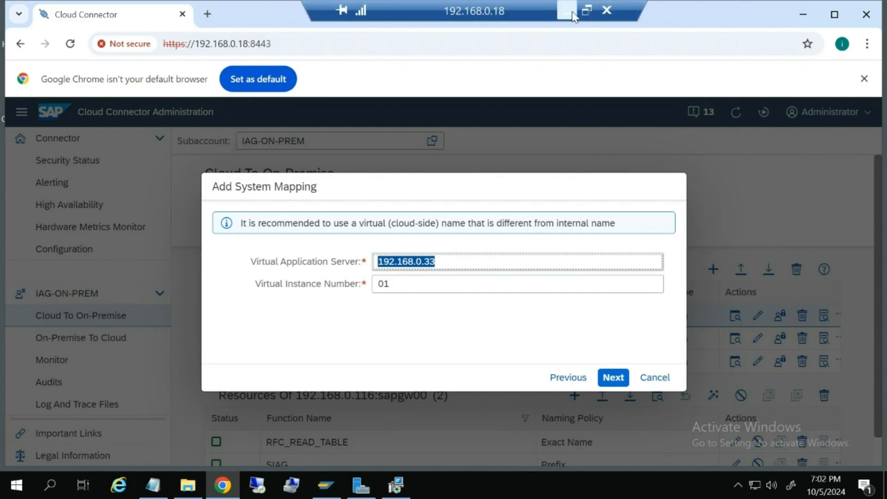
{"action": "left_click", "coordinate": [565, 12]}
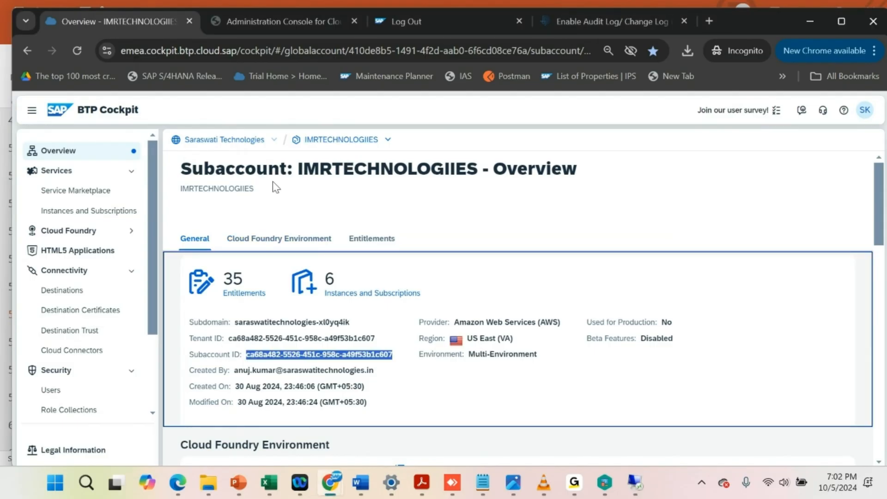
{"action": "mouse_move", "coordinate": [634, 478]}
{"action": "left_click", "coordinate": [631, 406]}
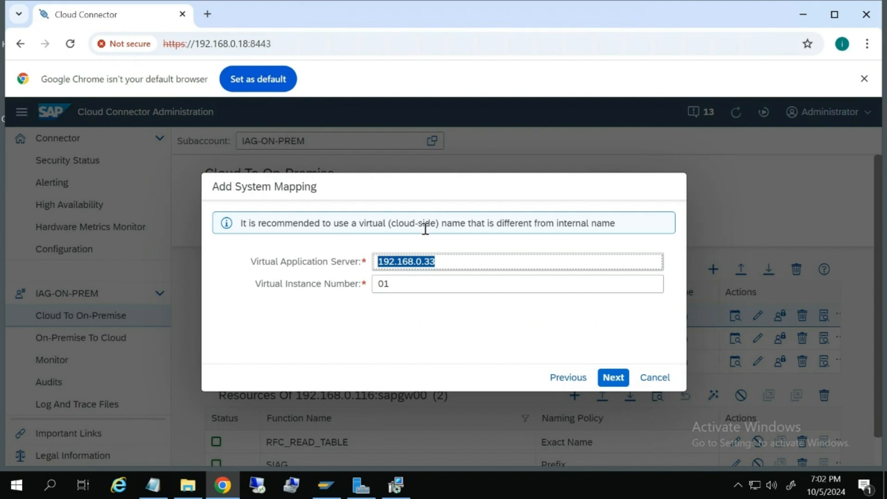
Replace the virtual application server with s4hanasys and keep virtual instance 01
{"action": "left_click", "coordinate": [400, 286]}
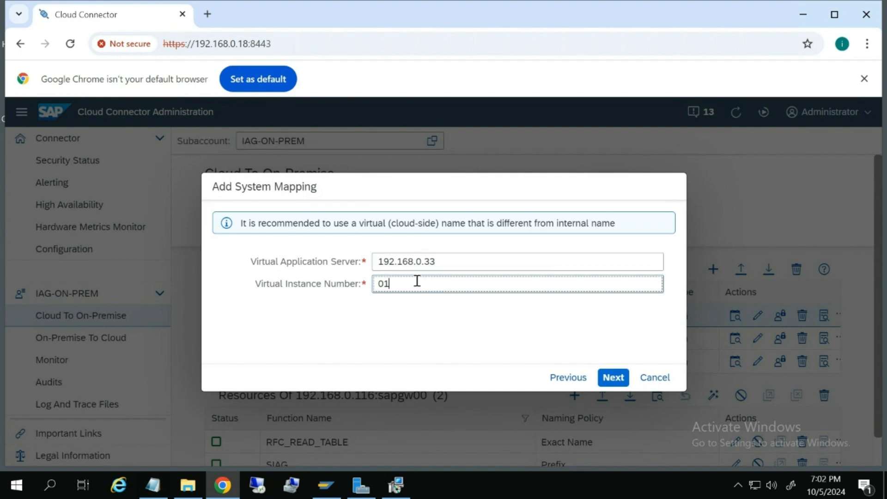
{"action": "left_click_drag", "start_coordinate": [445, 261], "coordinate": [389, 263]}
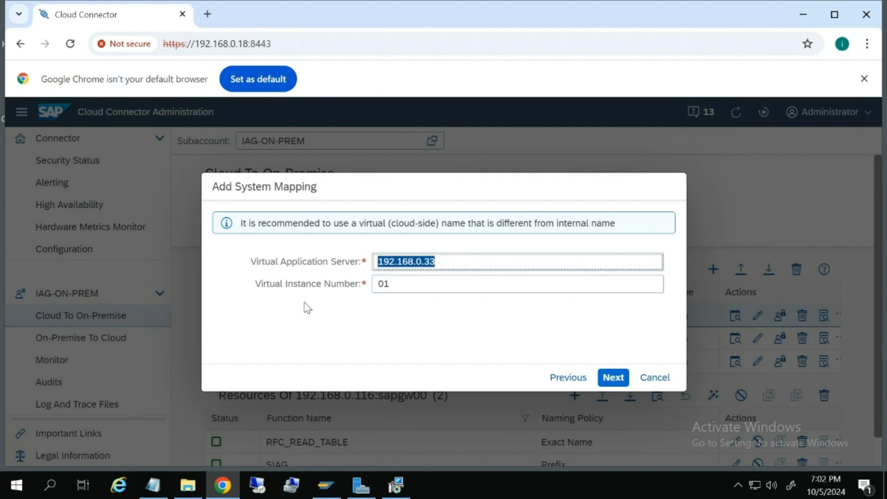
{"action": "key", "text": "Caps_Lock"}
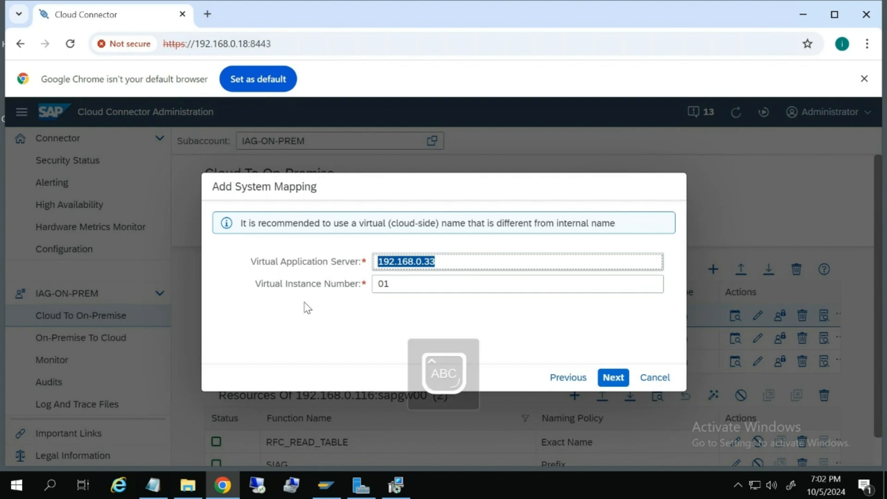
{"action": "type", "text": "S4H"}
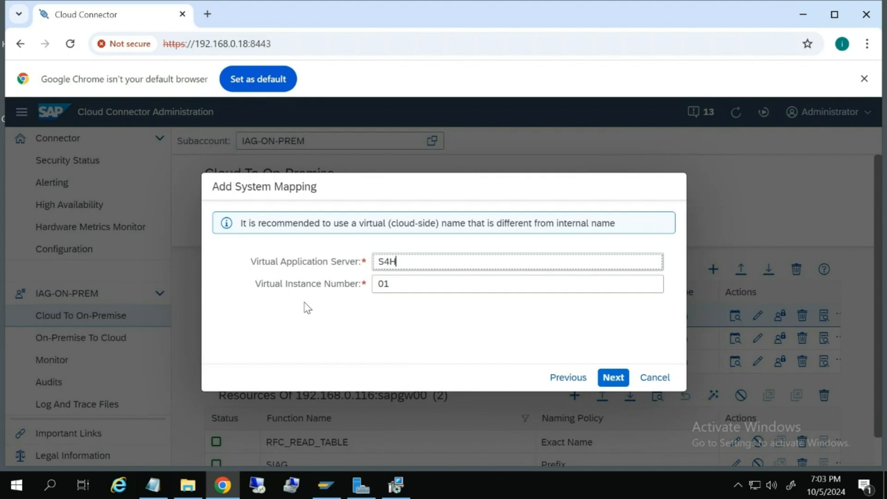
{"action": "type", "text": "SYSTEM"}
{"action": "key", "text": "Caps_Lock"}
{"action": "type", "text": "="}
{"action": "key", "text": "BackSpace"}
{"action": "key", "text": "BackSpace"}
{"action": "key", "text": "BackSpace"}
{"action": "key", "text": "BackSpace"}
{"action": "key", "text": "BackSpace"}
{"action": "key", "text": "BackSpace"}
{"action": "key", "text": "BackSpace"}
{"action": "key", "text": "BackSpace"}
{"action": "key", "text": "BackSpace"}
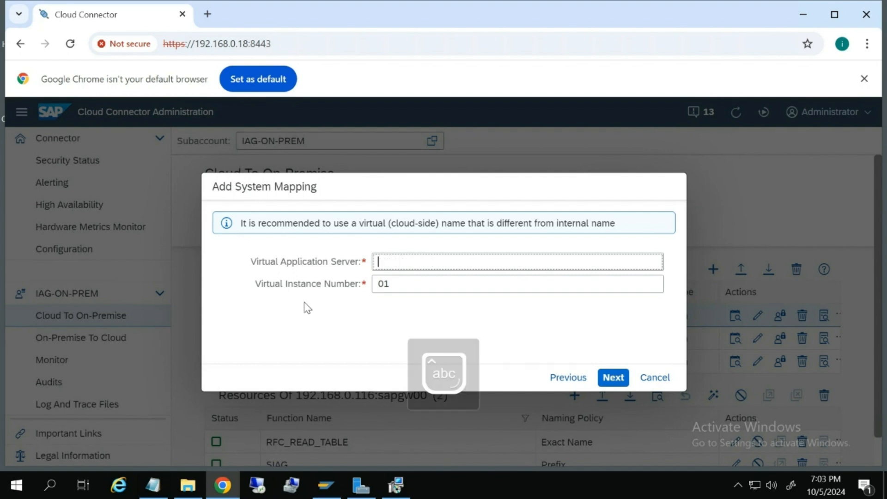
{"action": "type", "text": "system"}
{"action": "key", "text": "BackSpace"}
{"action": "key", "text": "BackSpace"}
{"action": "key", "text": "BackSpace"}
{"action": "key", "text": "BackSpace"}
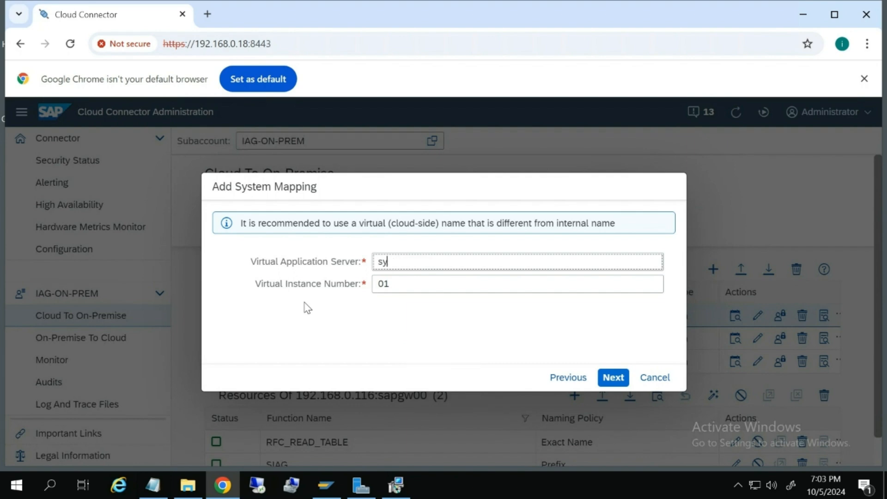
{"action": "type", "text": "s4hanasys"}
{"action": "left_click_drag", "start_coordinate": [406, 284], "coordinate": [362, 283]}
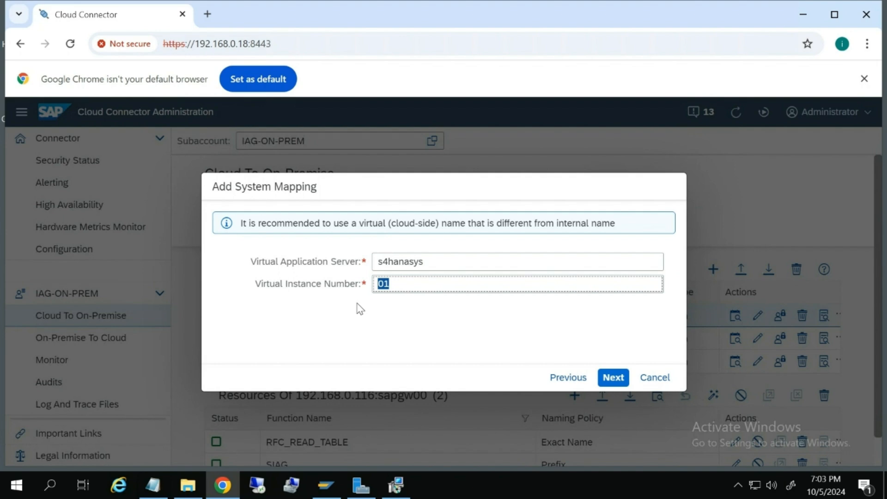
{"action": "type", "text": "1"}
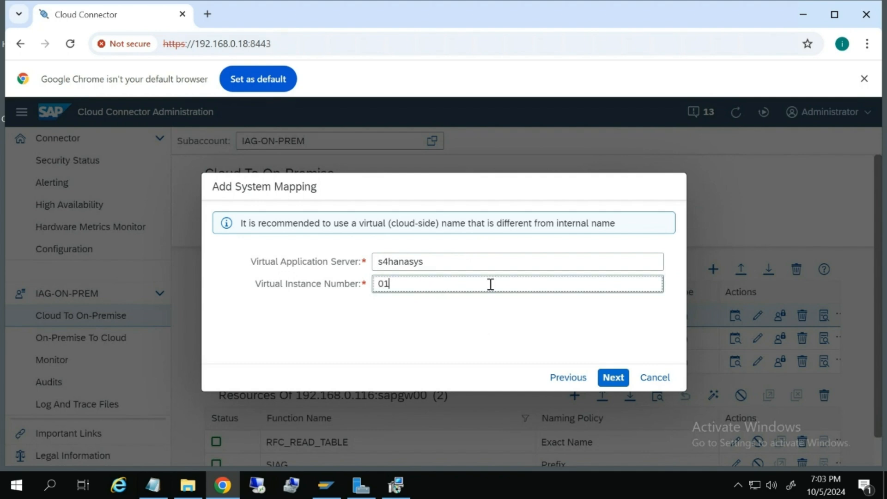
{"action": "left_click", "coordinate": [613, 378]}
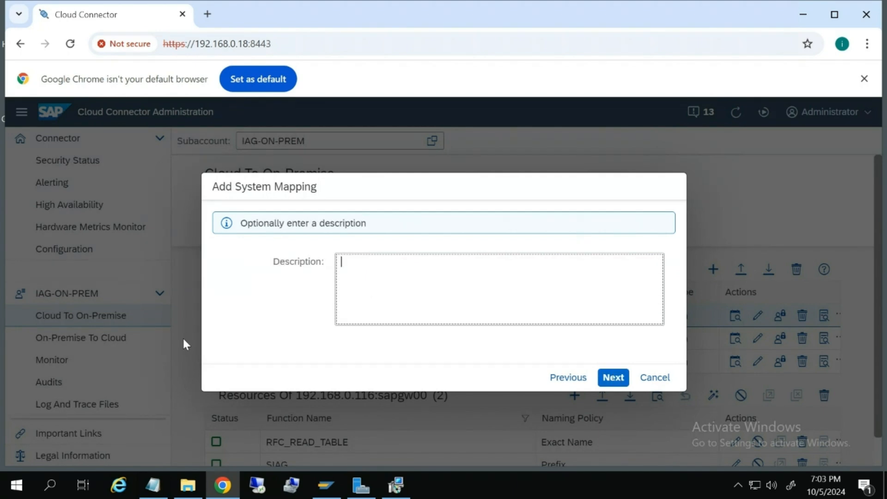
Enter the description 'S/4 HANA-2023 On-premise' and go on to the Summary page
{"action": "key", "text": "Caps_Lock"}
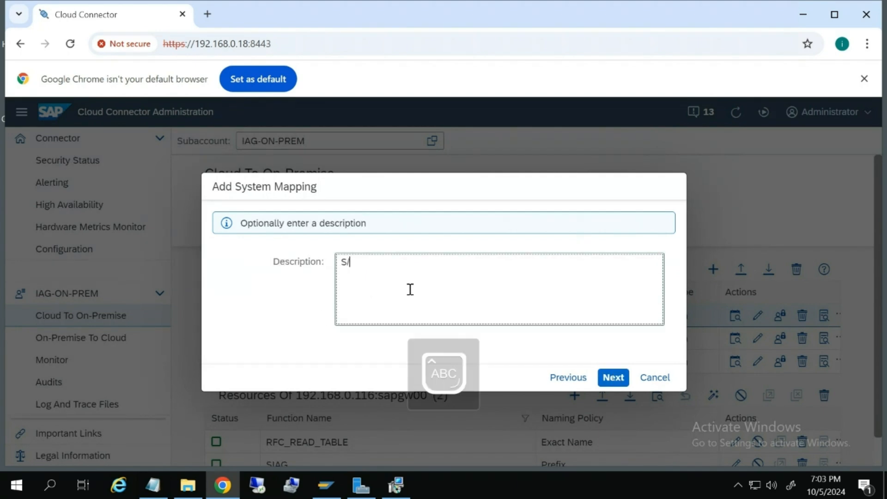
{"action": "type", "text": "S/4 HANA-202"}
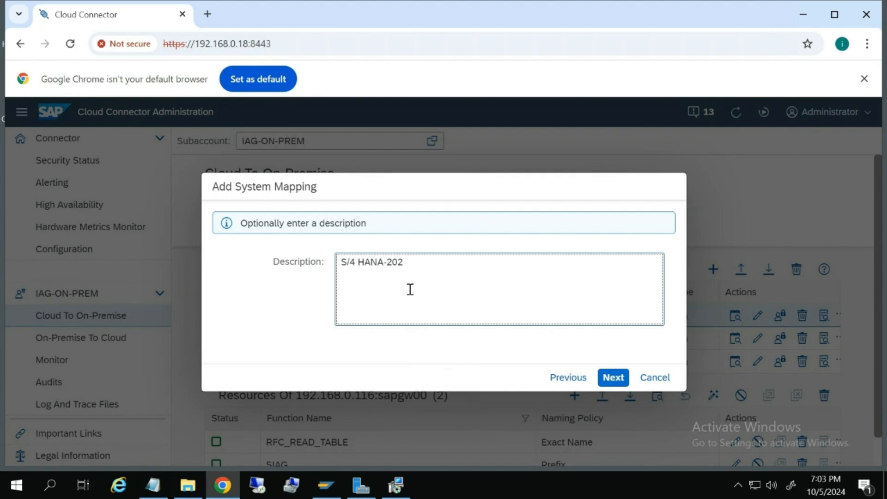
{"action": "type", "text": "3 O"}
{"action": "key", "text": "Caps_Lock"}
{"action": "type", "text": "n"}
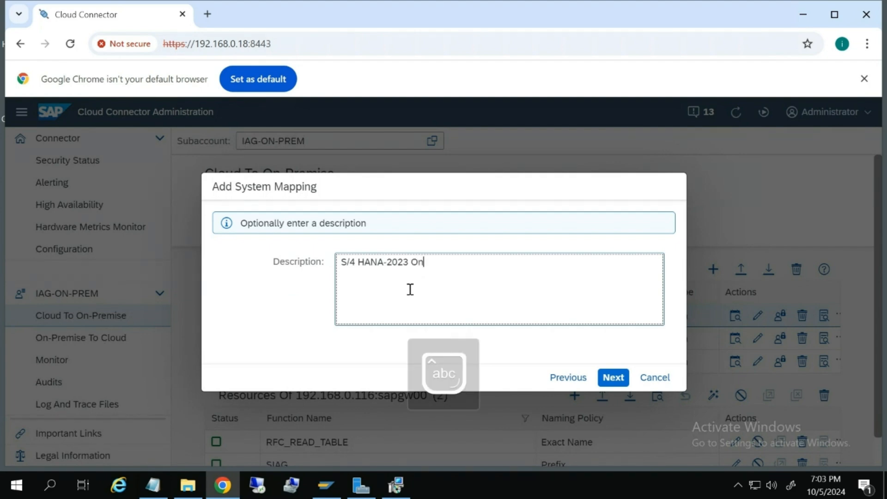
{"action": "type", "text": "-premise"}
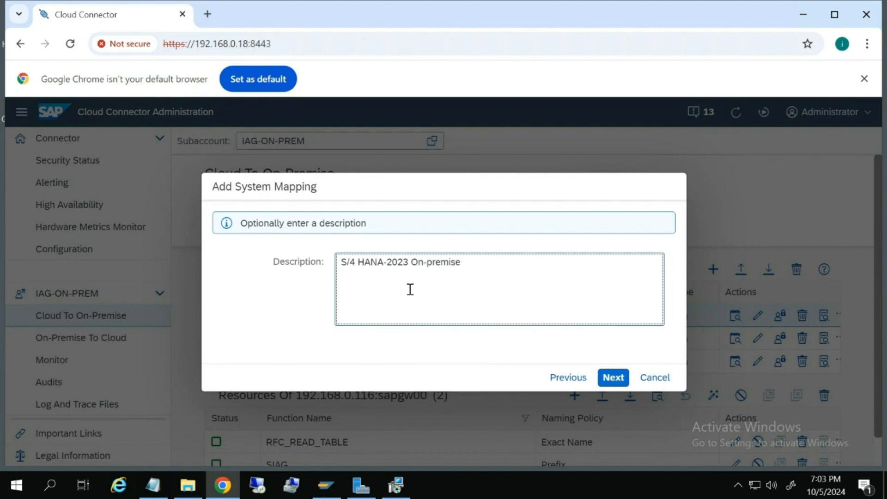
{"action": "left_click", "coordinate": [613, 377]}
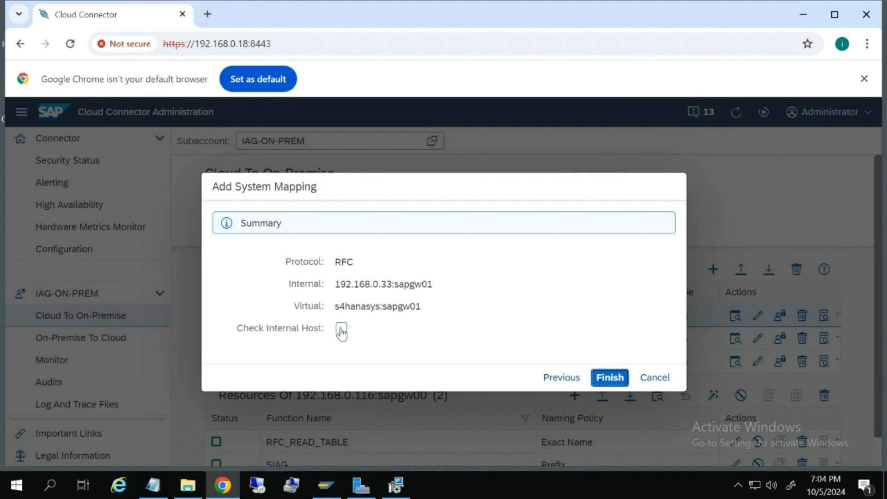
Save the s4hanasys:sapgw01 mapping and confirm its 192.168.0.33 host is Reachable
{"action": "left_click", "coordinate": [603, 378]}
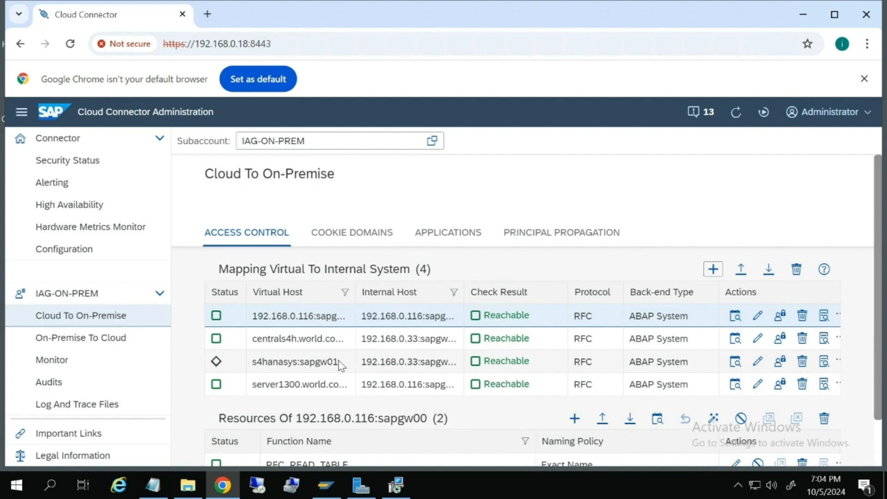
{"action": "left_click_drag", "start_coordinate": [338, 361], "coordinate": [305, 366]}
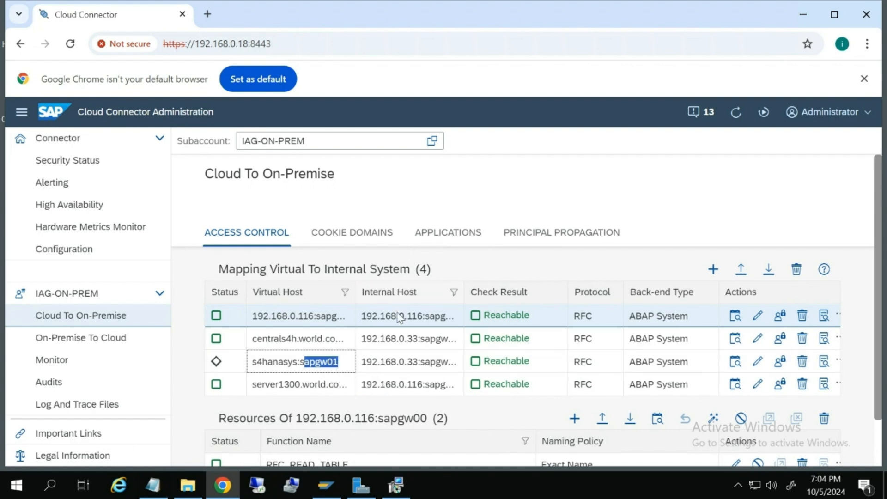
{"action": "left_click_drag", "start_coordinate": [417, 364], "coordinate": [362, 365]}
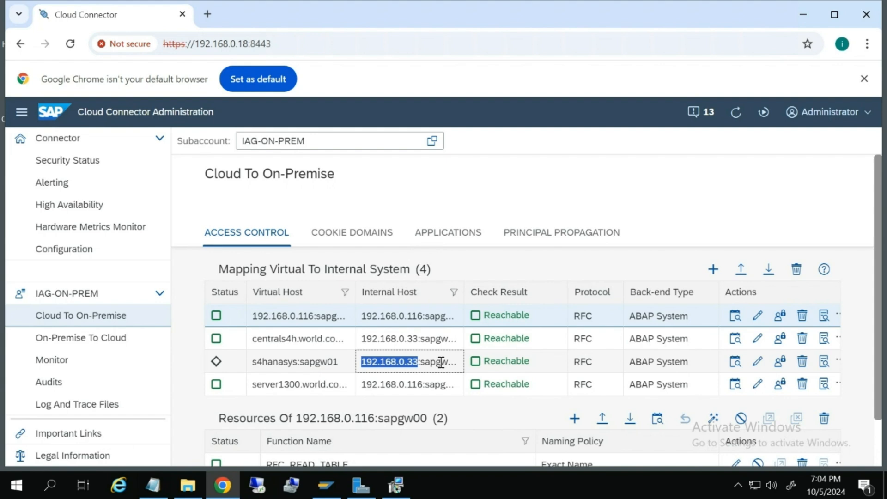
{"action": "left_click_drag", "start_coordinate": [441, 362], "coordinate": [449, 360]}
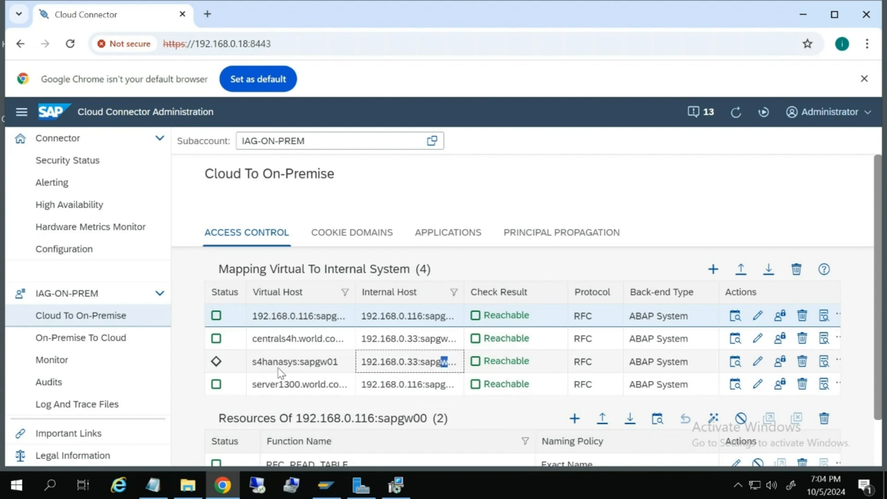
{"action": "left_click", "coordinate": [484, 361]}
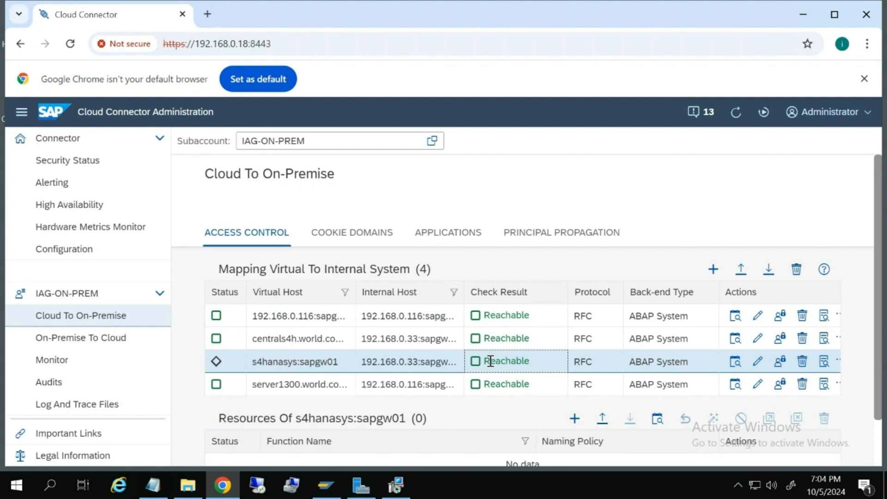
{"action": "left_click", "coordinate": [738, 369]}
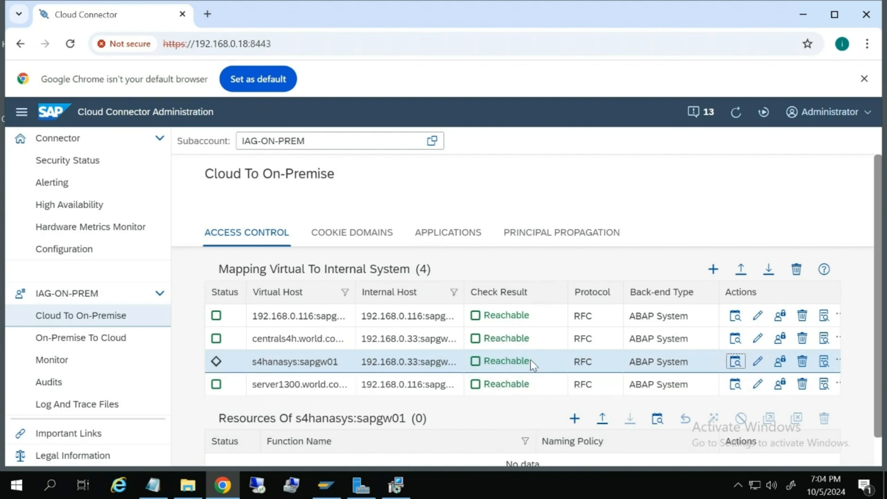
{"action": "left_click_drag", "start_coordinate": [530, 359], "coordinate": [460, 369]}
Select the s4hanasys:sapgw01 row and open Add Resource under its resources
{"action": "left_click", "coordinate": [226, 363]}
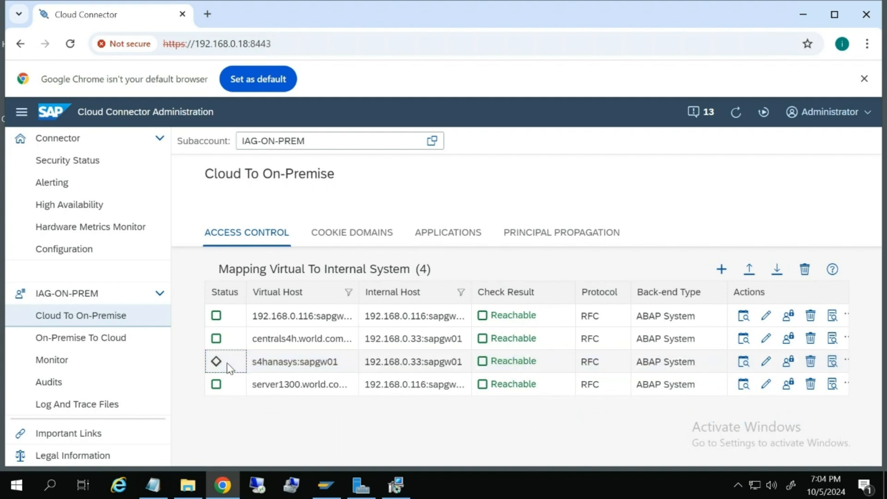
{"action": "left_click", "coordinate": [292, 362]}
{"action": "left_click", "coordinate": [292, 362]}
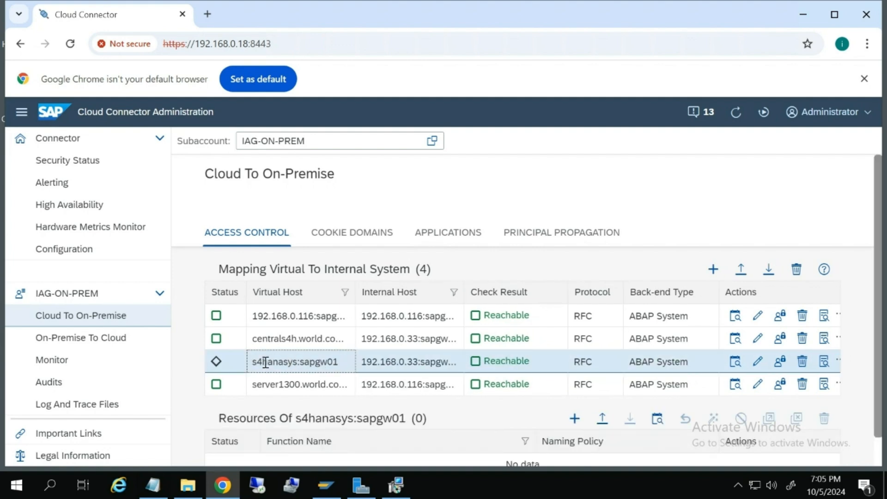
{"action": "left_click", "coordinate": [228, 362]}
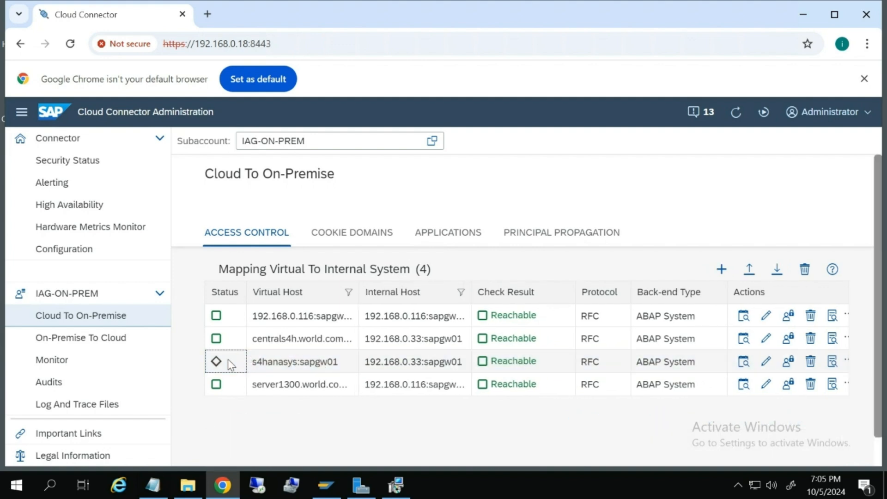
{"action": "left_click", "coordinate": [252, 363]}
{"action": "scroll", "coordinate": [323, 362], "scroll_direction": "down", "scroll_amount": 1}
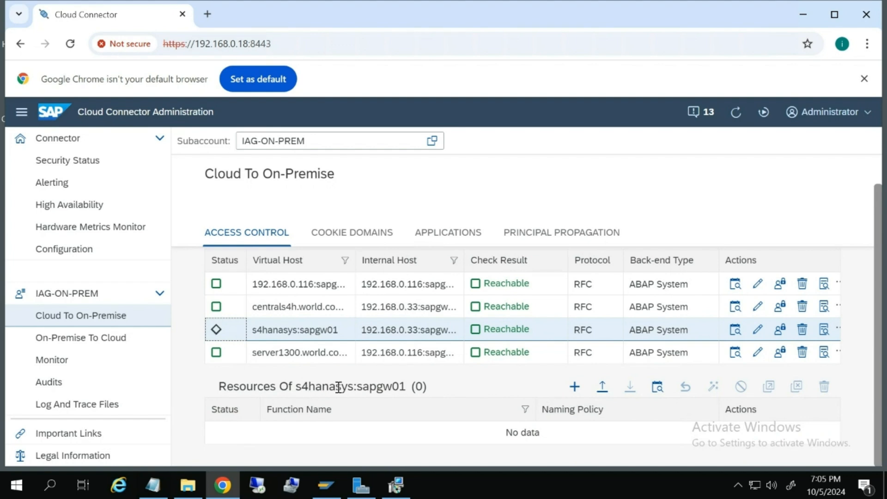
{"action": "left_click", "coordinate": [574, 387]}
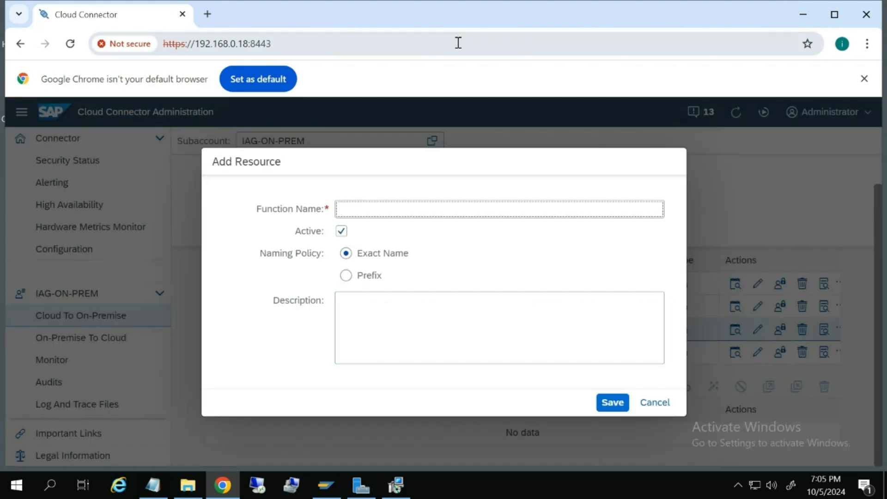
{"action": "left_click", "coordinate": [563, 6]}
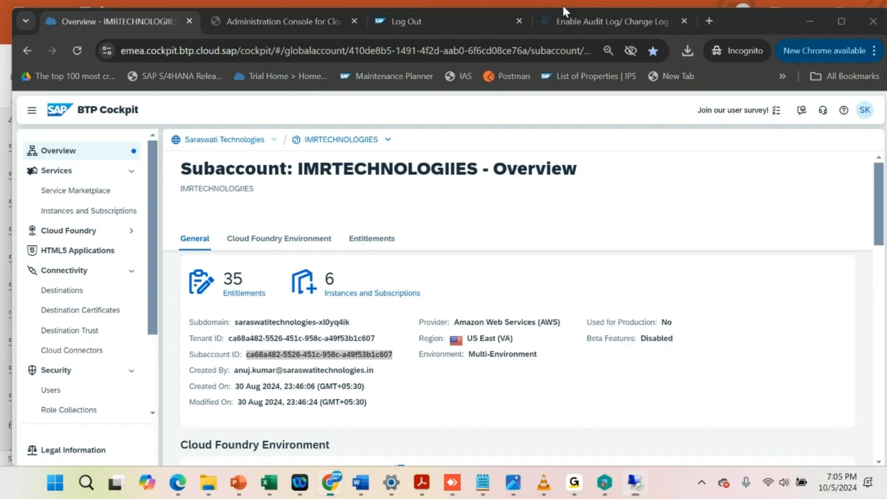
{"action": "mouse_move", "coordinate": [236, 480]}
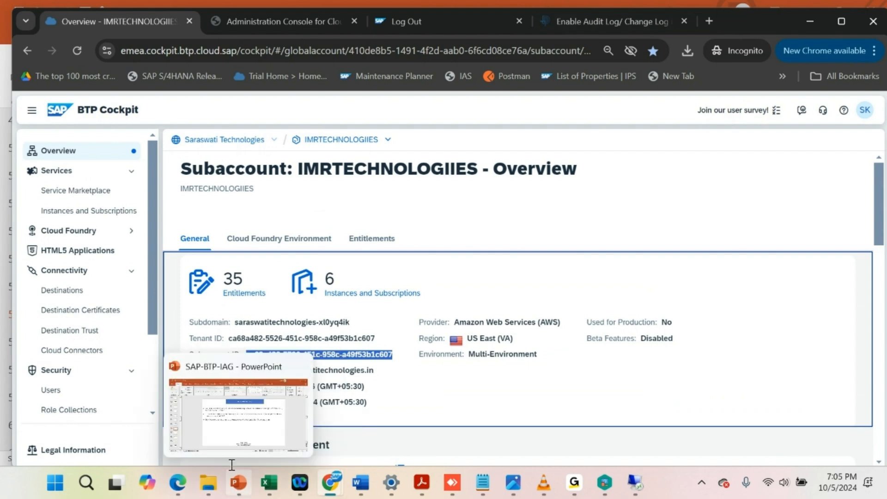
{"action": "left_click", "coordinate": [227, 429]}
{"action": "scroll", "coordinate": [316, 262], "scroll_direction": "down", "scroll_amount": 3}
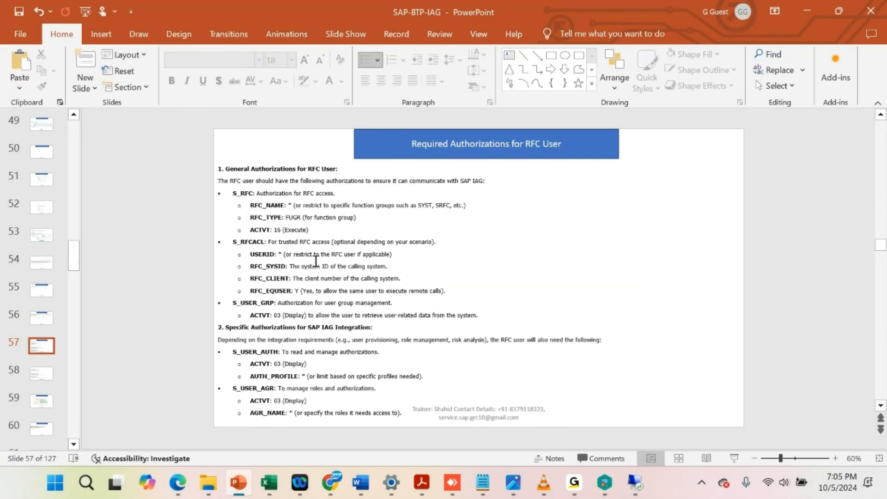
{"action": "scroll", "coordinate": [316, 262], "scroll_direction": "down", "scroll_amount": 1}
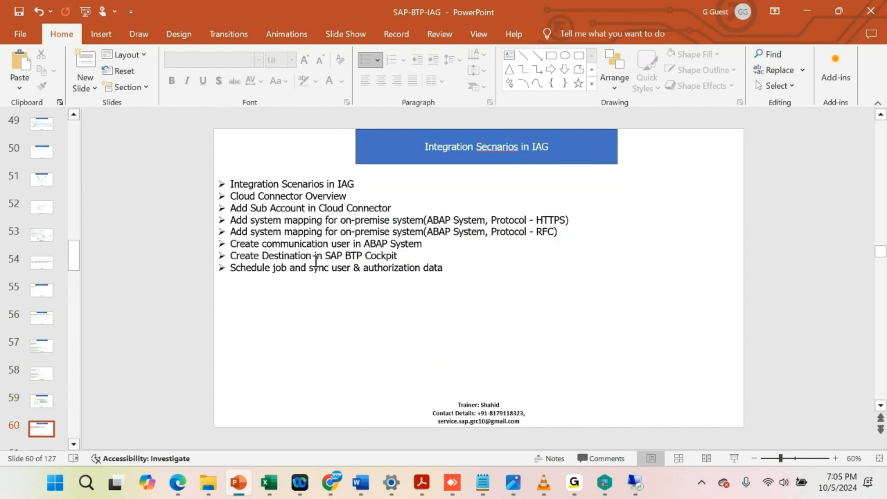
{"action": "scroll", "coordinate": [316, 262], "scroll_direction": "down", "scroll_amount": 2}
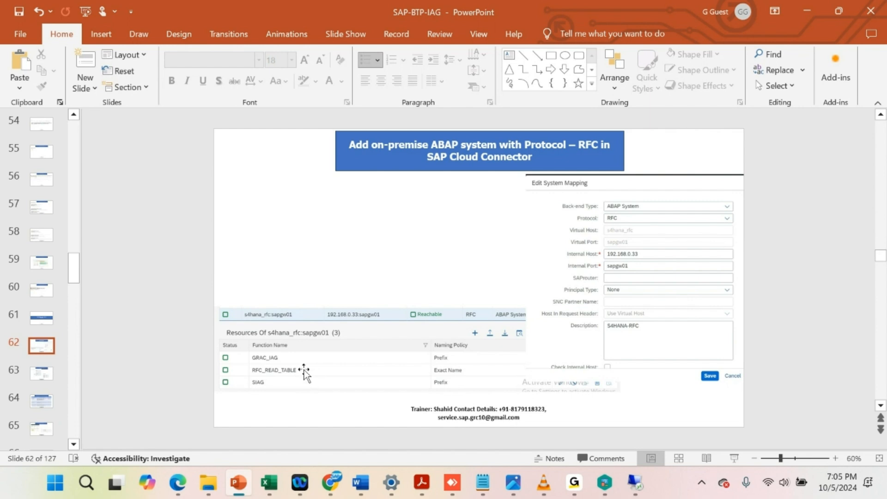
{"action": "mouse_move", "coordinate": [635, 482]}
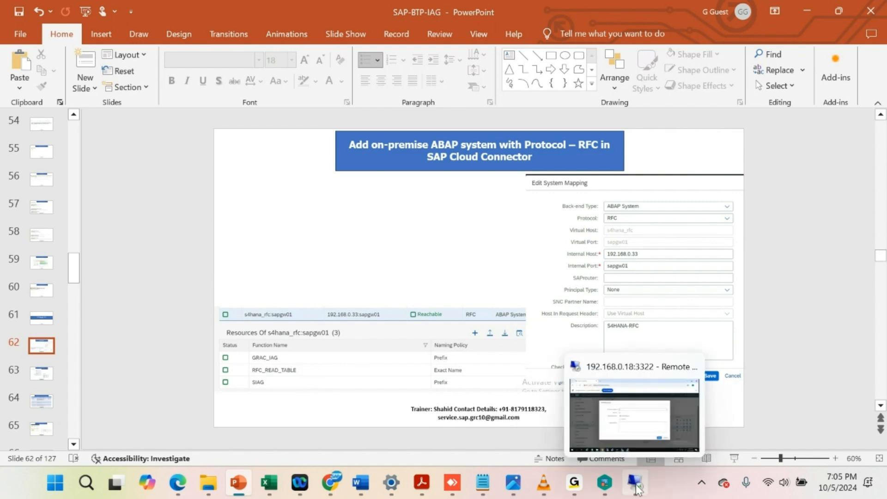
{"action": "left_click", "coordinate": [634, 422]}
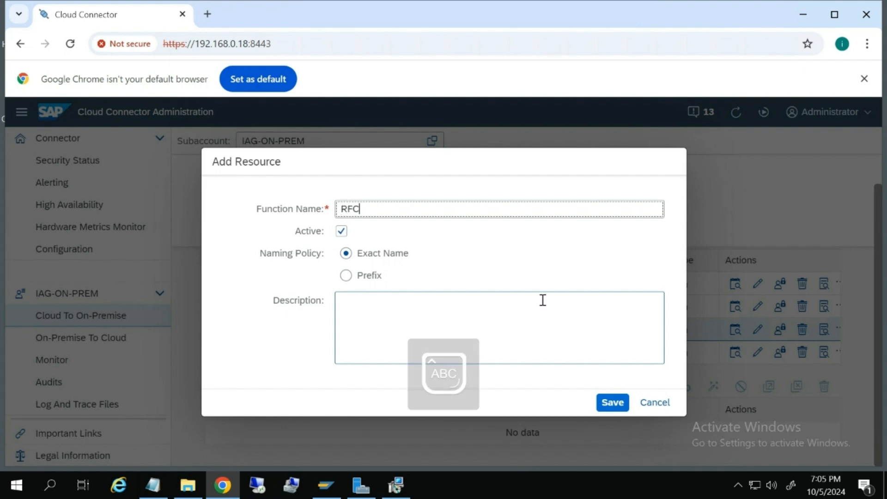
Complete the function name RFC_READ_TABLE, copy it into Description, then cancel the resource
{"action": "type", "text": "_READ_TABLE"}
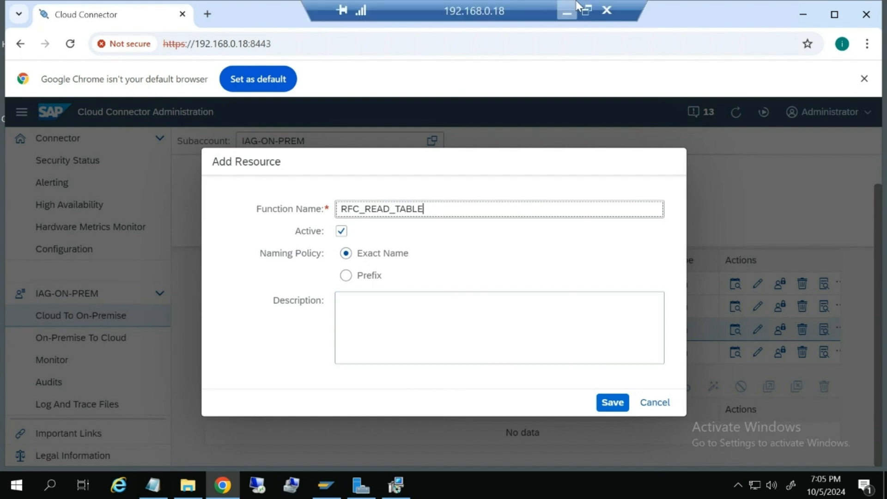
{"action": "left_click", "coordinate": [572, 9]}
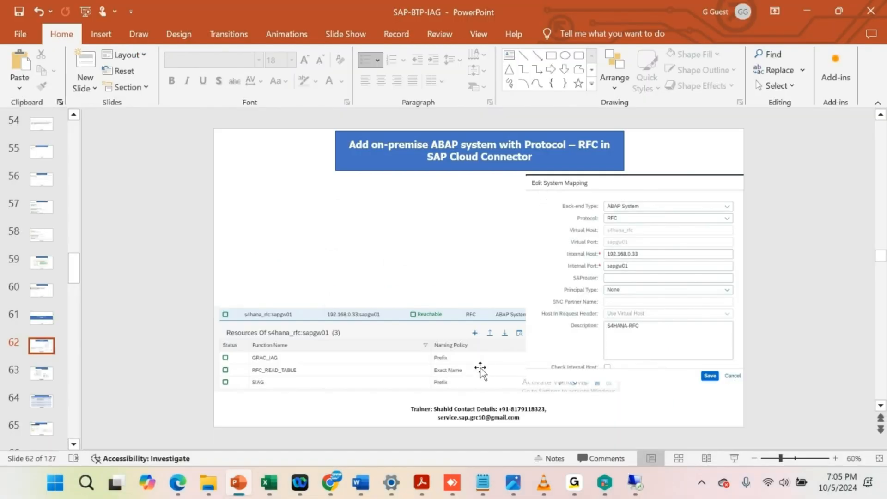
{"action": "mouse_move", "coordinate": [635, 482]}
{"action": "left_click", "coordinate": [626, 425]}
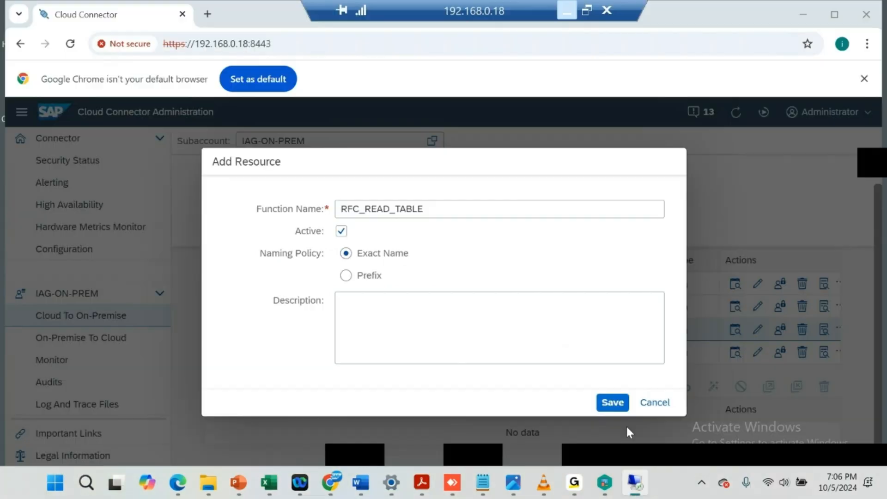
{"action": "left_click_drag", "start_coordinate": [427, 209], "coordinate": [202, 224]}
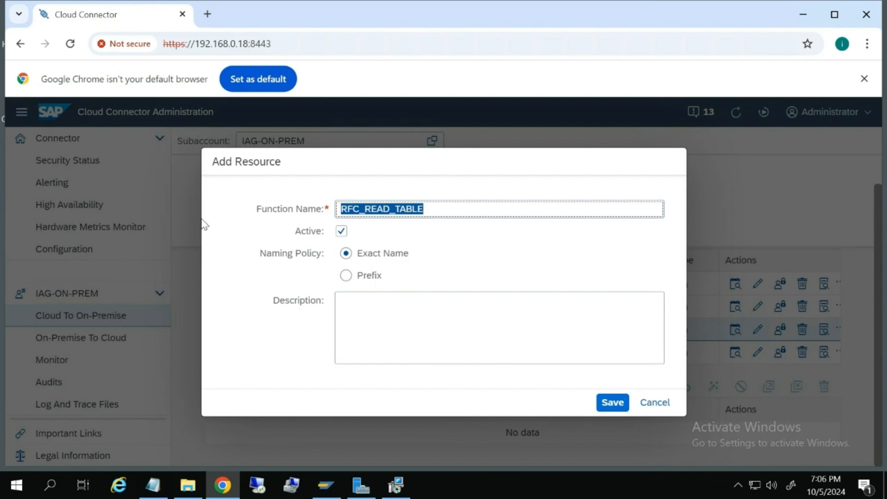
{"action": "left_click", "coordinate": [381, 313]}
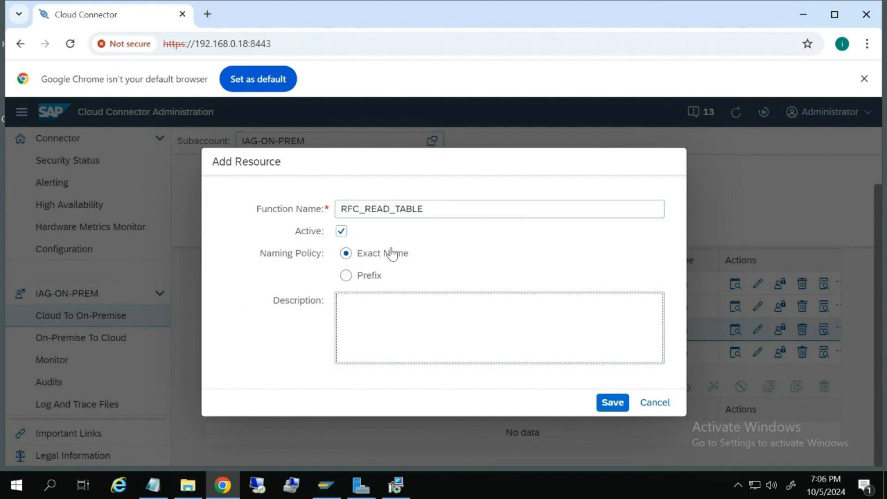
{"action": "left_click_drag", "start_coordinate": [427, 209], "coordinate": [286, 210]}
{"action": "key", "text": "ctrl+c"}
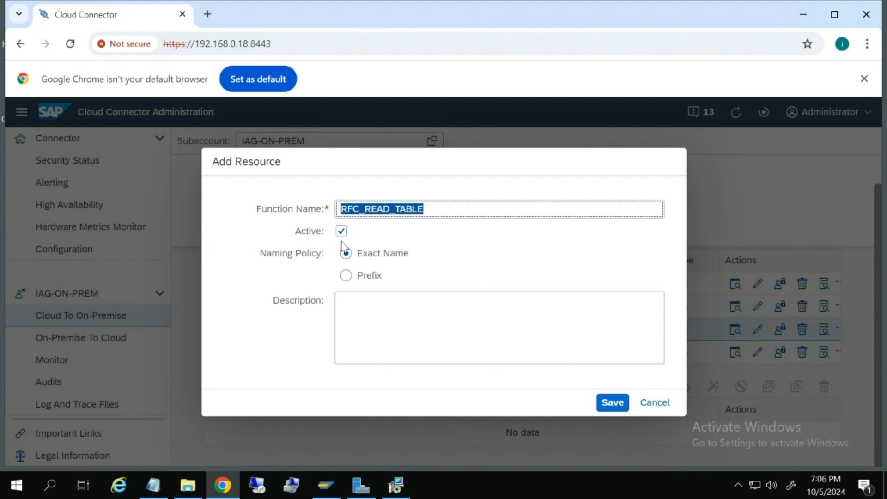
{"action": "left_click", "coordinate": [374, 296]}
{"action": "key", "text": "ctrl+v"}
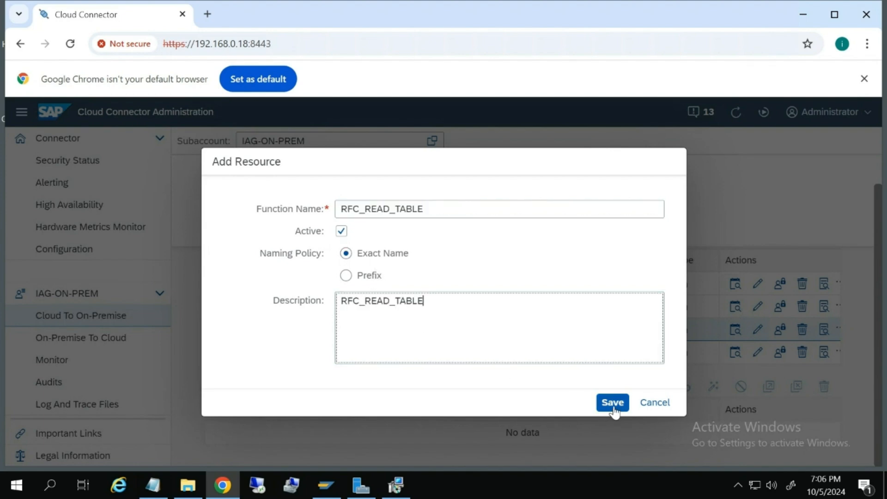
{"action": "left_click", "coordinate": [656, 404]}
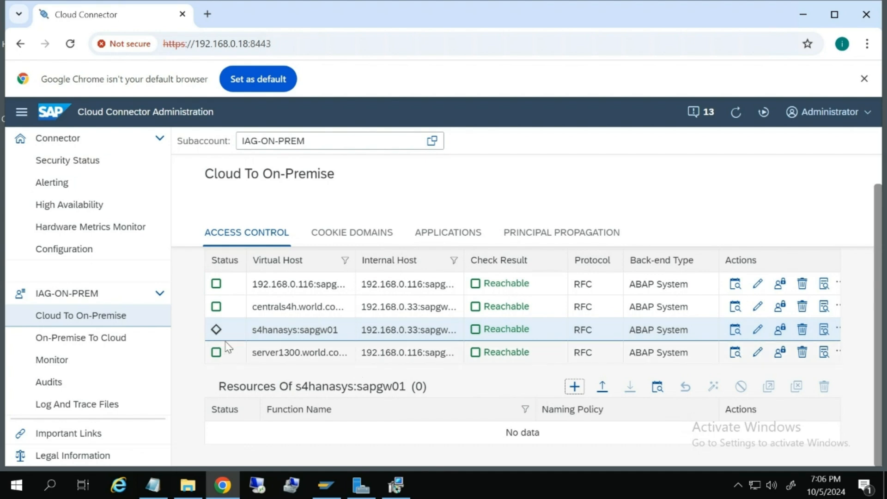
Add RFC_READ_TABLE as an Exact Name function resource, using RFC_READ_TABLE as its description too
{"action": "left_click", "coordinate": [581, 390]}
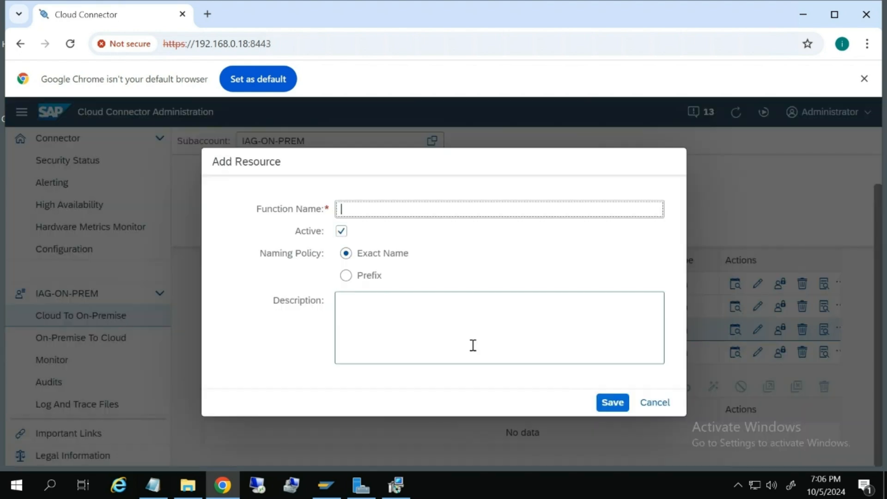
{"action": "key", "text": "ctrl+v"}
{"action": "left_click", "coordinate": [403, 306]}
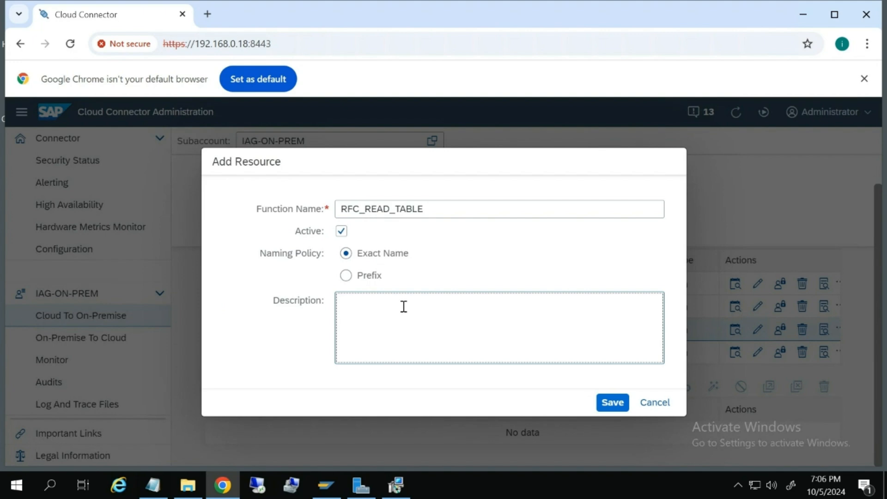
{"action": "key", "text": "ctrl+v"}
{"action": "left_click", "coordinate": [344, 209]}
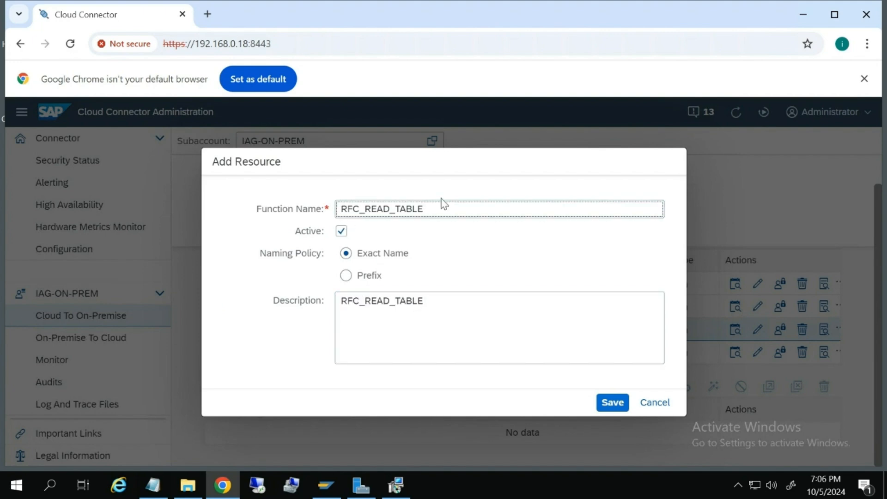
{"action": "left_click", "coordinate": [615, 403]}
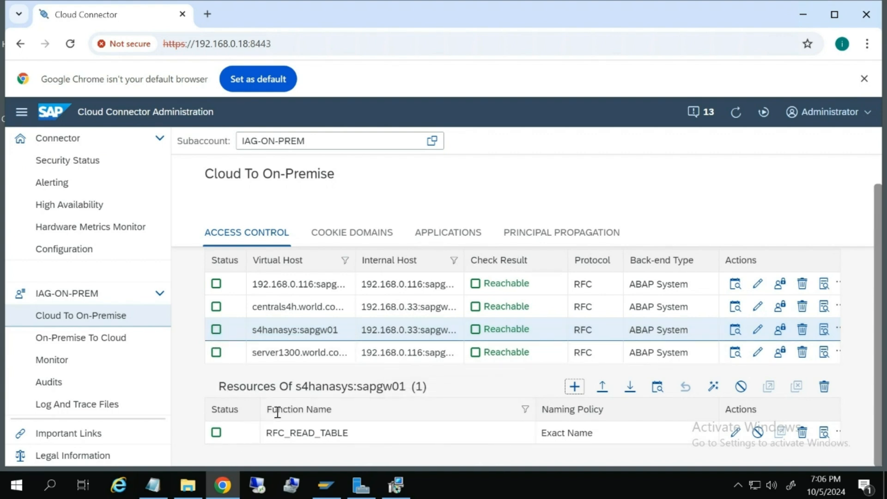
{"action": "left_click", "coordinate": [325, 429]}
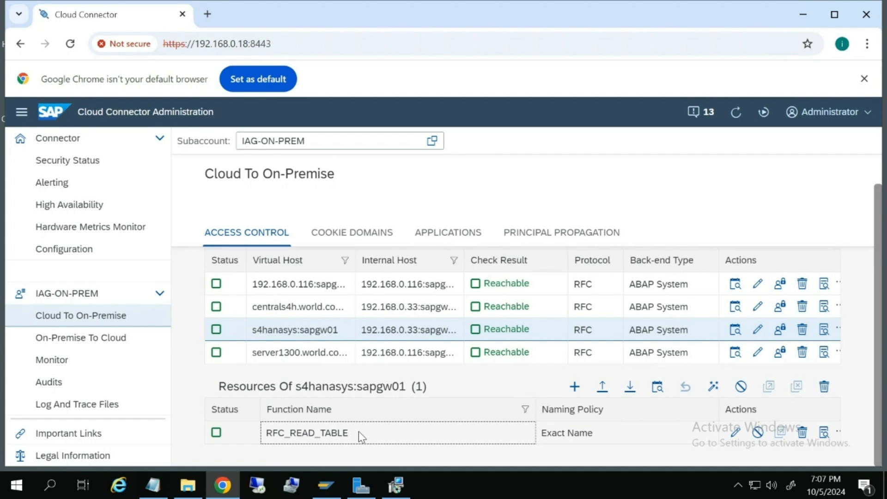
Highlight the RFC_READ_TABLE name, glance at the slides, then return to Cloud Connector
{"action": "left_click_drag", "start_coordinate": [360, 436], "coordinate": [263, 433]}
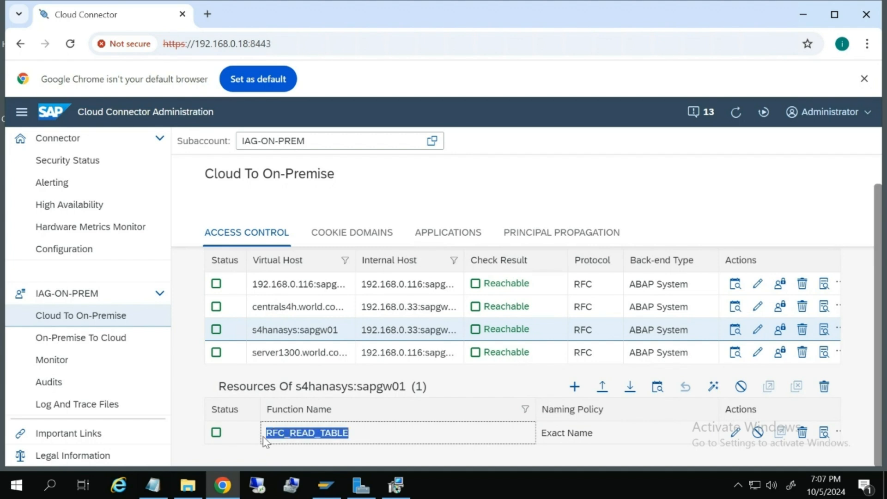
{"action": "mouse_move", "coordinate": [519, 1]}
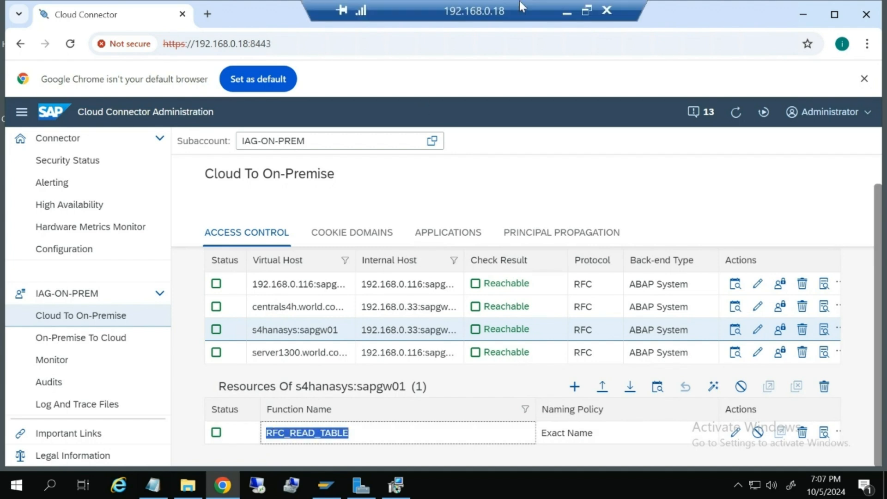
{"action": "left_click", "coordinate": [567, 10]}
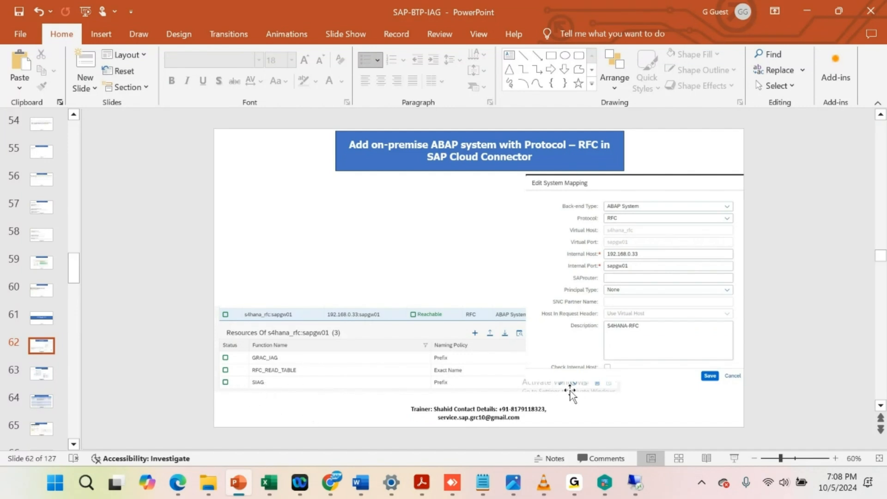
{"action": "left_click", "coordinate": [635, 482]}
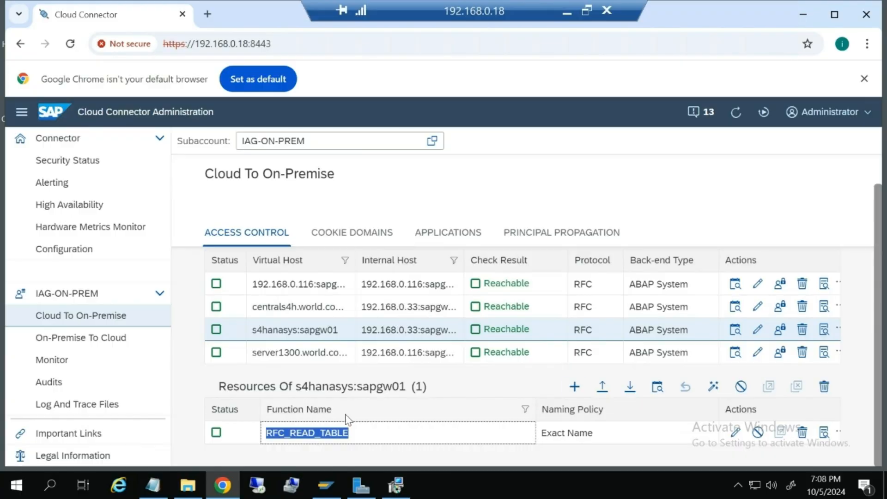
Save a new SIAG function resource with description SIAG and Prefix naming policy
{"action": "left_click", "coordinate": [574, 386]}
{"action": "left_click", "coordinate": [408, 207]}
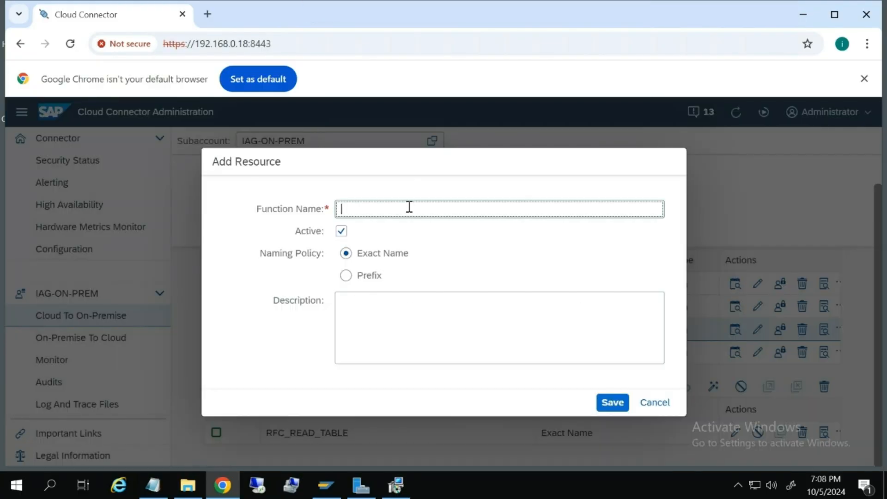
{"action": "type", "text": "SIAG"}
{"action": "left_click", "coordinate": [414, 313]}
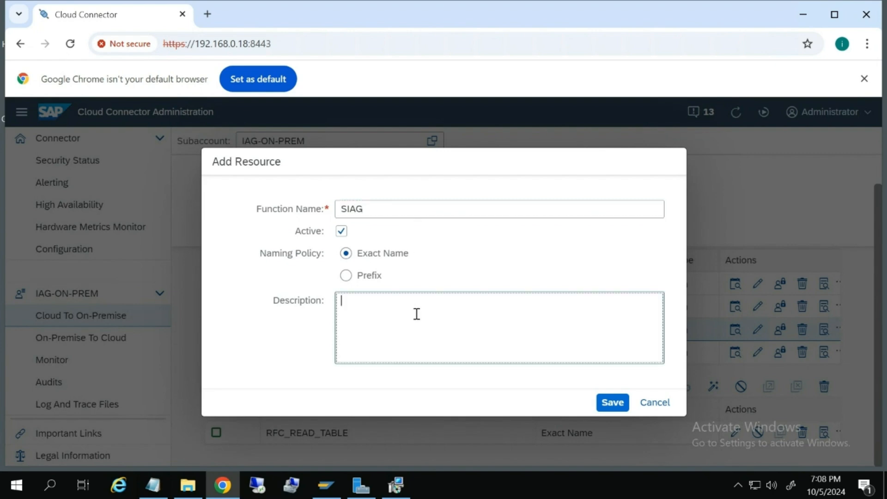
{"action": "type", "text": "SIAG"}
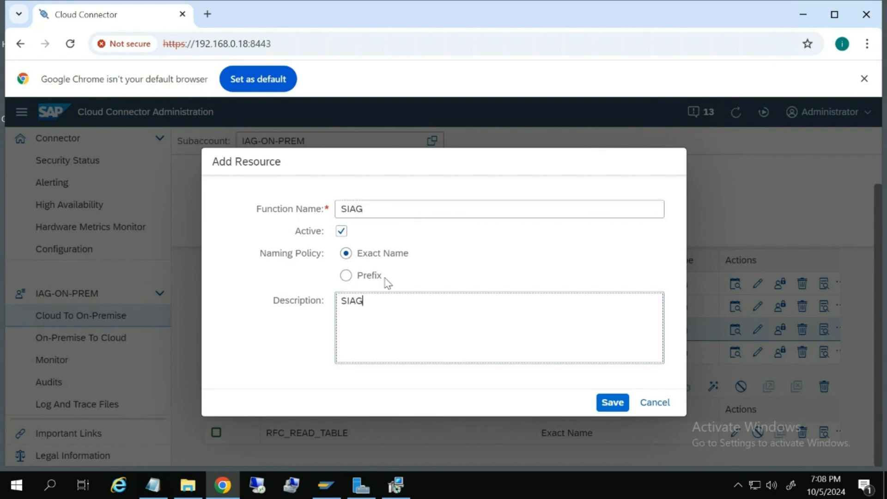
{"action": "left_click", "coordinate": [367, 277]}
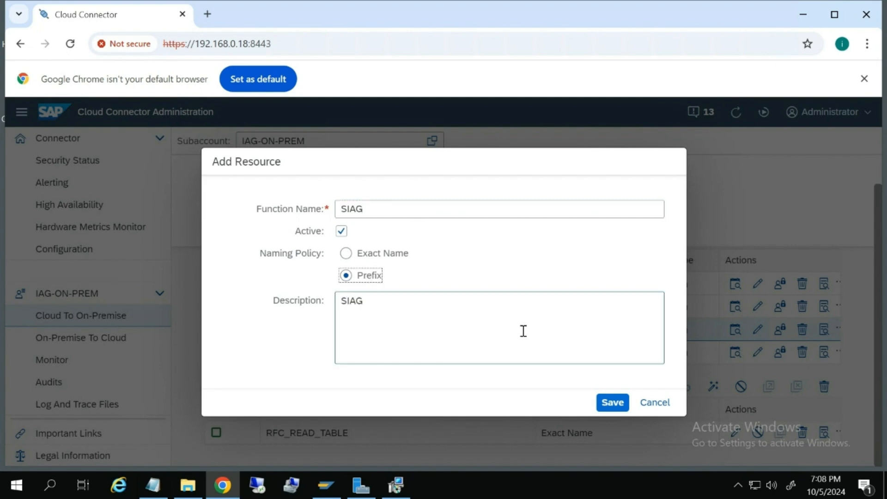
{"action": "left_click", "coordinate": [609, 405]}
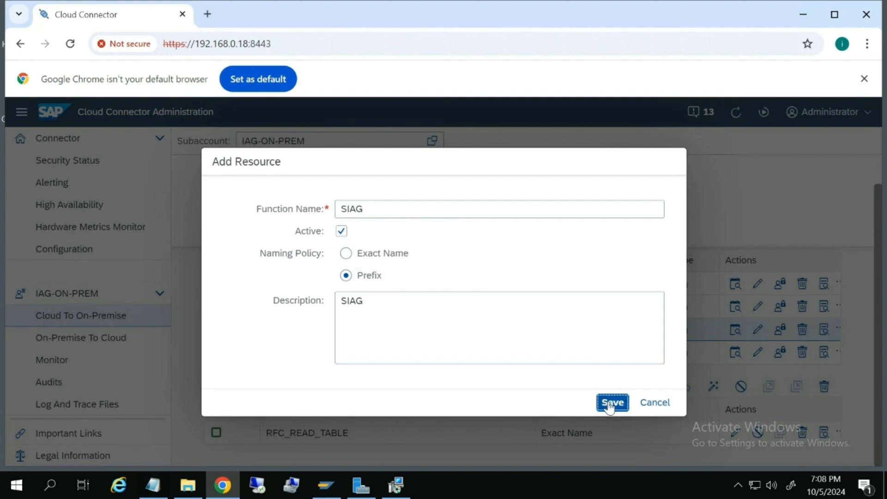
{"action": "left_click", "coordinate": [609, 403]}
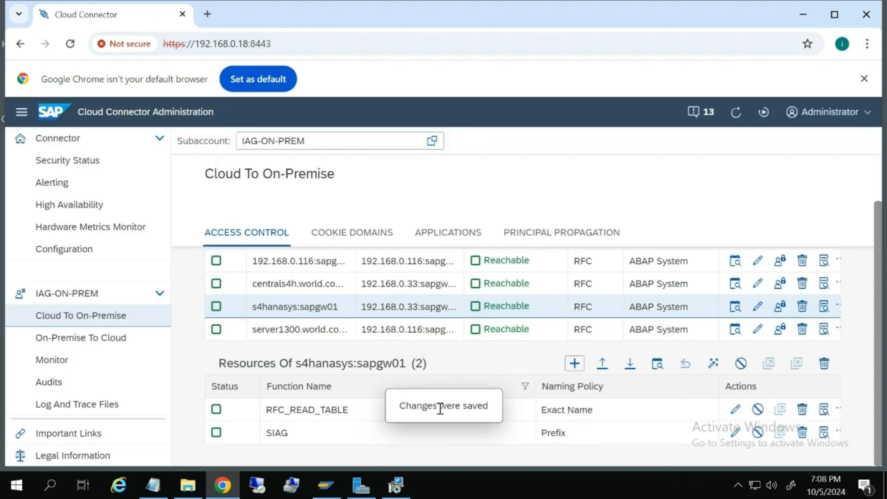
{"action": "left_click", "coordinate": [326, 485]}
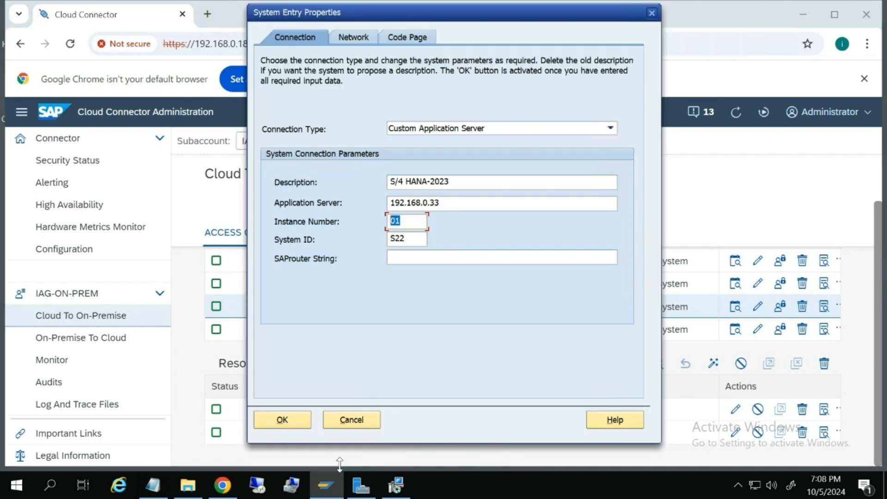
Close System Entry Properties and log on to S/4 HANA-2023 with the admin account credentials
{"action": "left_click", "coordinate": [361, 422]}
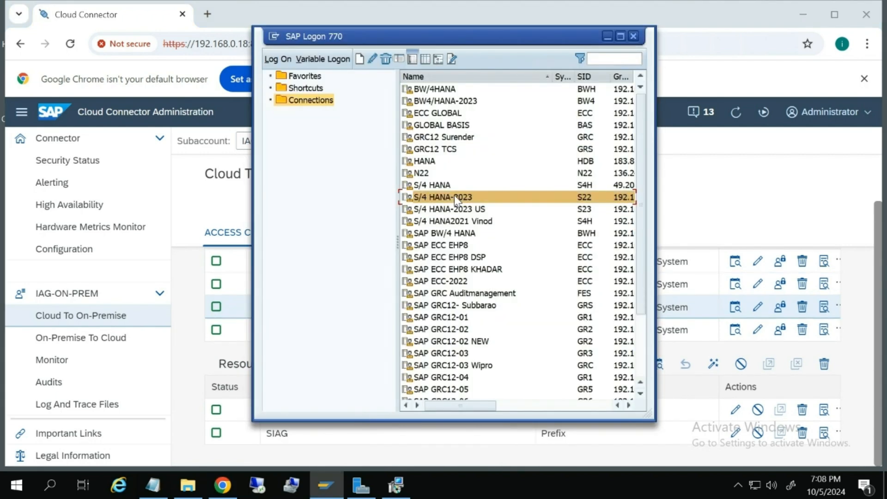
{"action": "double_click", "coordinate": [453, 196]}
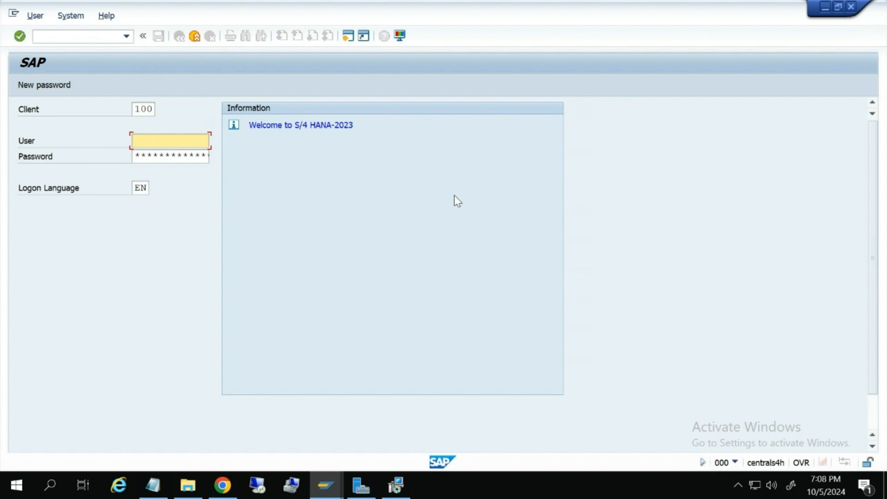
{"action": "type", "text": "RAVIADMIN"}
{"action": "key", "text": "Tab"}
{"action": "key", "text": "Caps_Lock"}
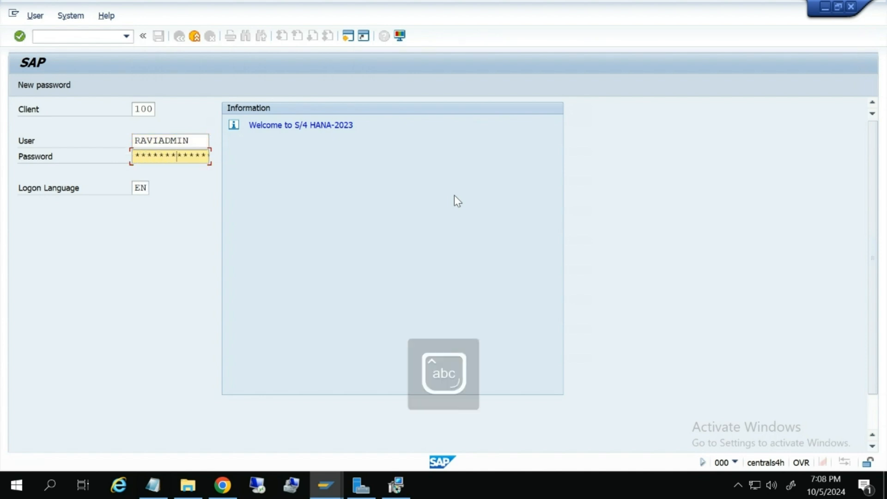
{"action": "key", "text": "Return"}
{"action": "key", "text": "Caps_Lock"}
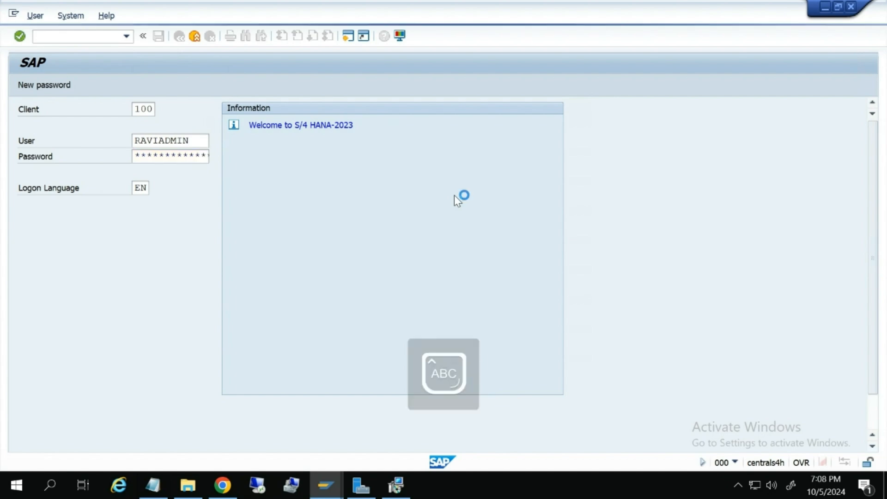
Start transaction PFCG and enter role name Z:RFCAUTH4BTP
{"action": "type", "text": "PFCG"}
{"action": "key", "text": "Return"}
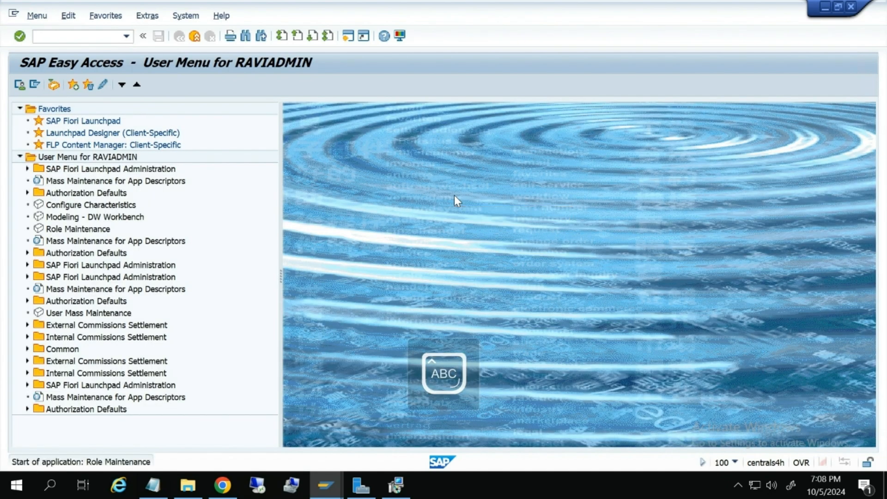
{"action": "type", "text": "Z:"}
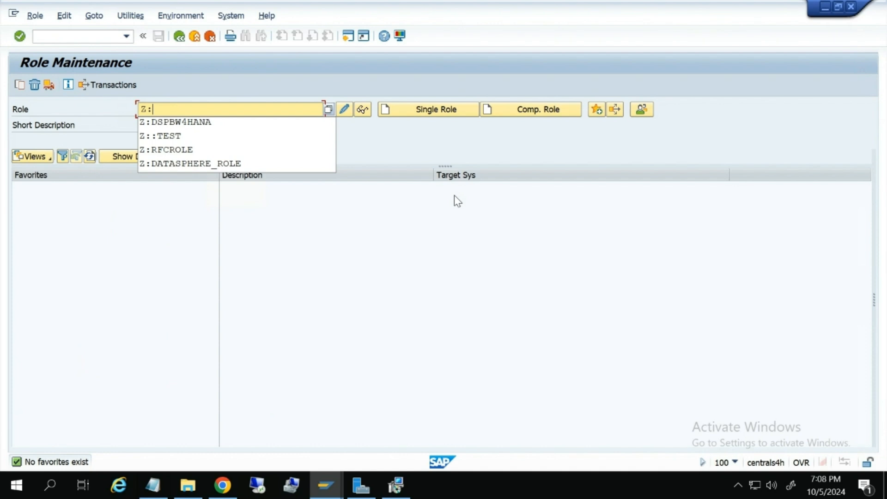
{"action": "type", "text": "RFC"}
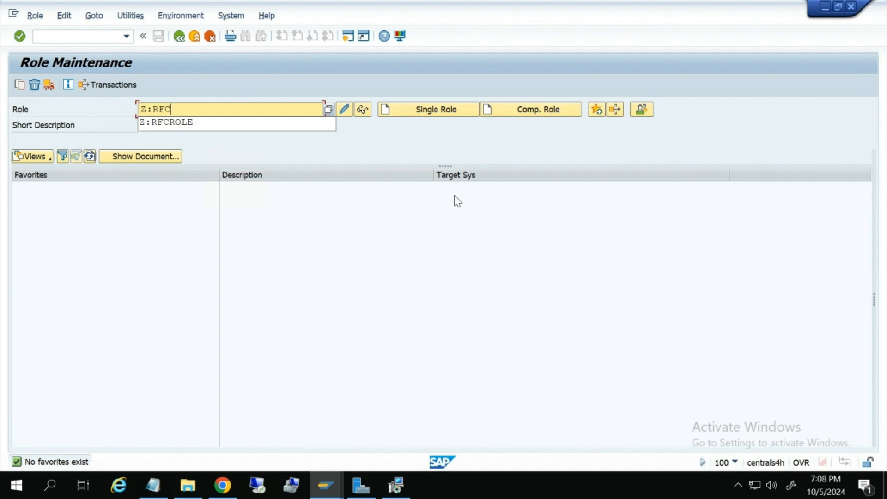
{"action": "type", "text": "ATU"}
{"action": "key", "text": "BackSpace"}
{"action": "key", "text": "BackSpace"}
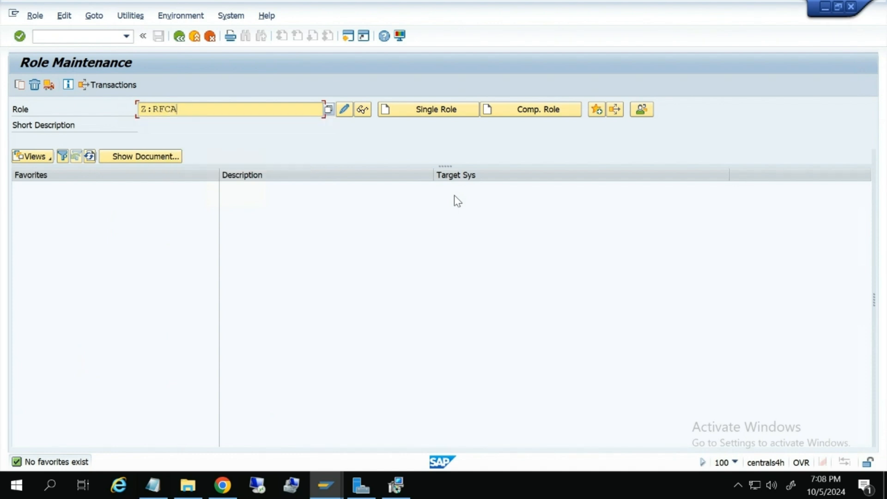
{"action": "type", "text": "UTH"}
{"action": "type", "text": "4I"}
{"action": "type", "text": "TP"}
Create single role Z:RFCAUTH4BTP with description 'RFC AUTH FOR BTP' and save it
{"action": "left_click", "coordinate": [442, 113]}
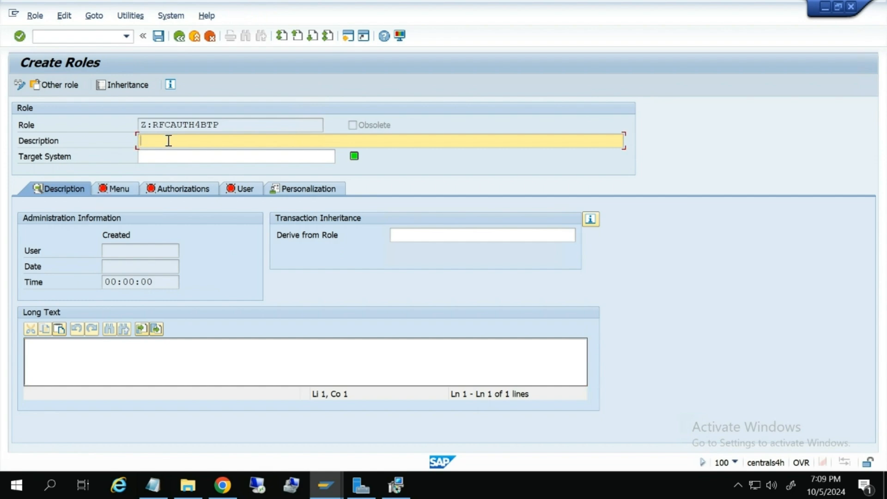
{"action": "type", "text": "RFC AUTH FOR BTP"}
{"action": "left_click", "coordinate": [130, 185]}
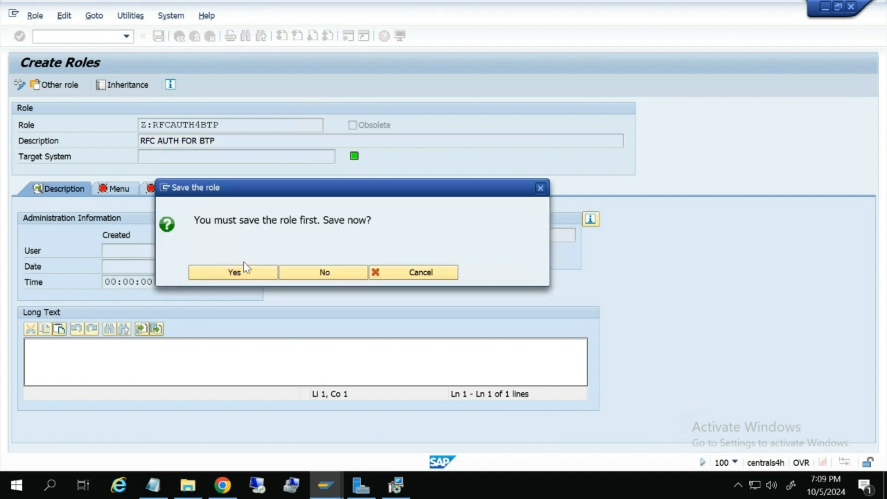
{"action": "left_click", "coordinate": [241, 275]}
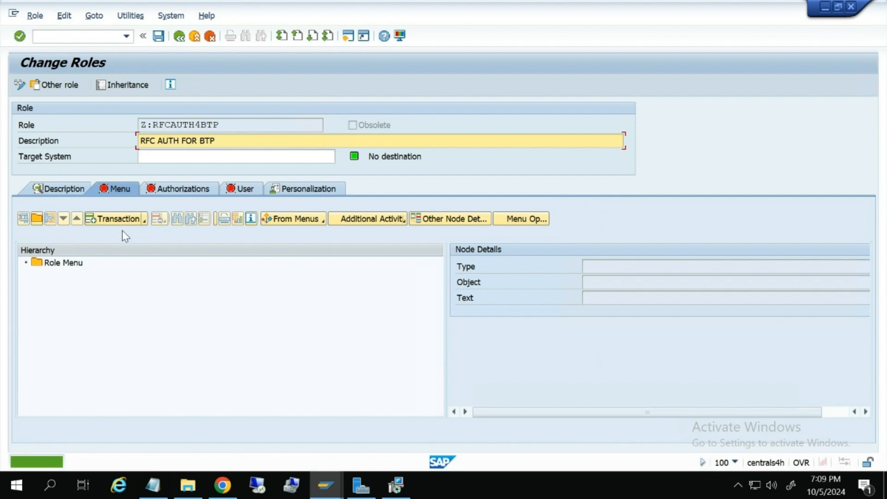
Generate the role's profile name and open its authorization data without a template
{"action": "left_click", "coordinate": [176, 189]}
{"action": "left_click", "coordinate": [200, 314]}
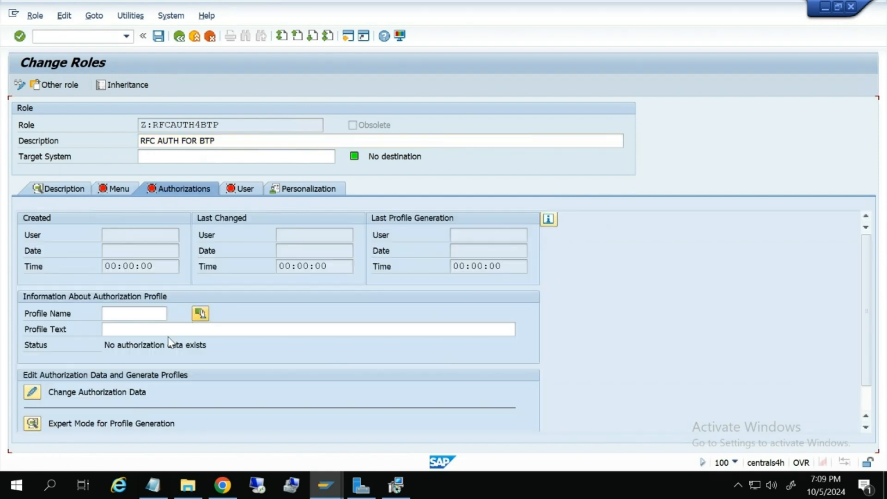
{"action": "left_click", "coordinate": [32, 392]}
{"action": "left_click", "coordinate": [244, 273]}
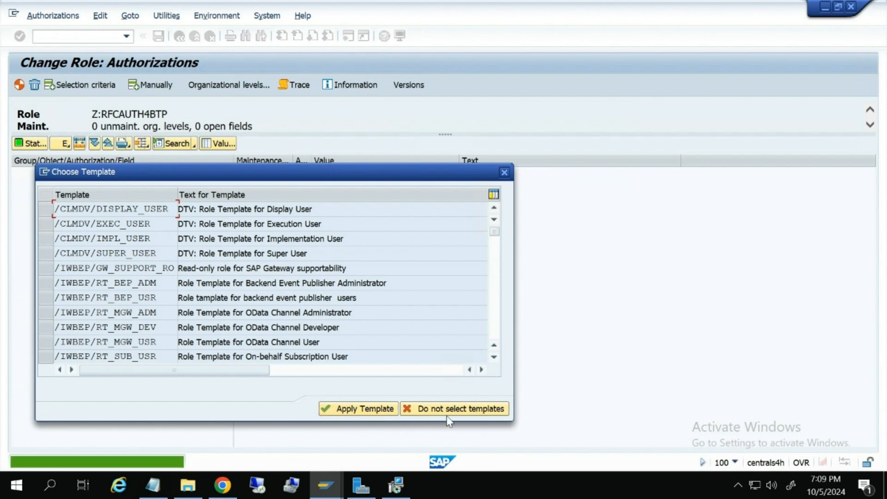
{"action": "left_click", "coordinate": [449, 409]}
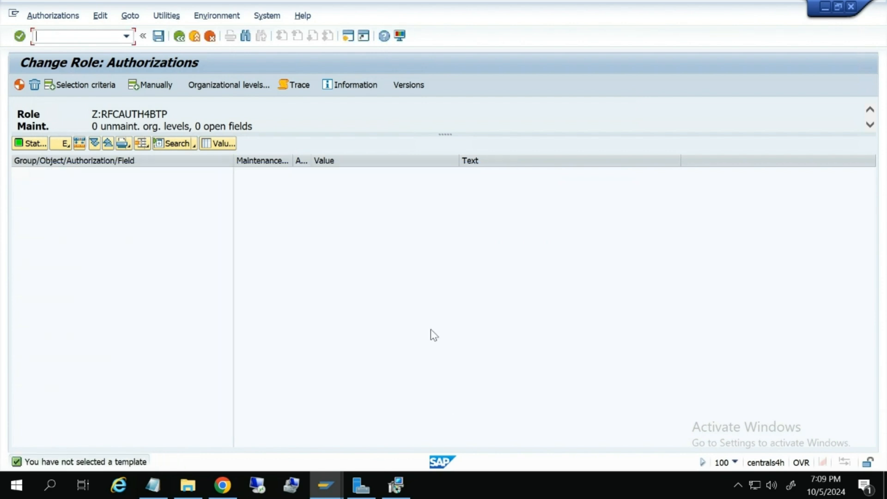
Manually add authorization object S_RFC and expand its fields
{"action": "left_click", "coordinate": [156, 88]}
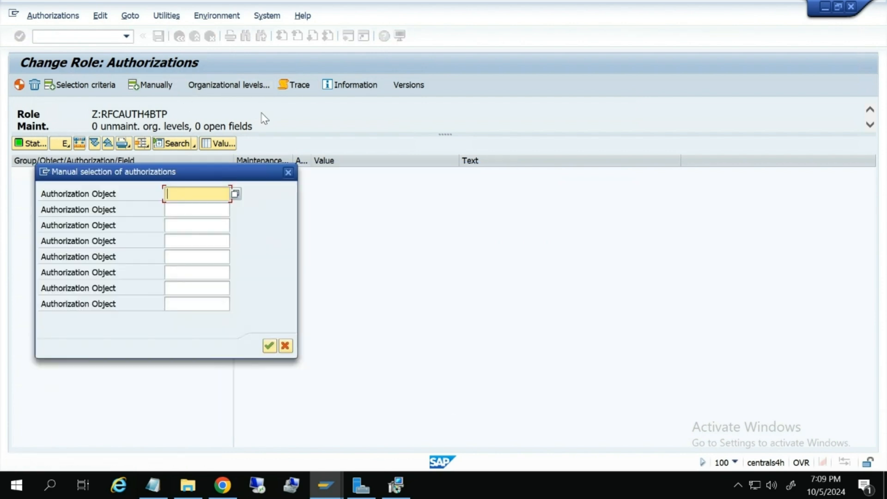
{"action": "type", "text": "S_RFC"}
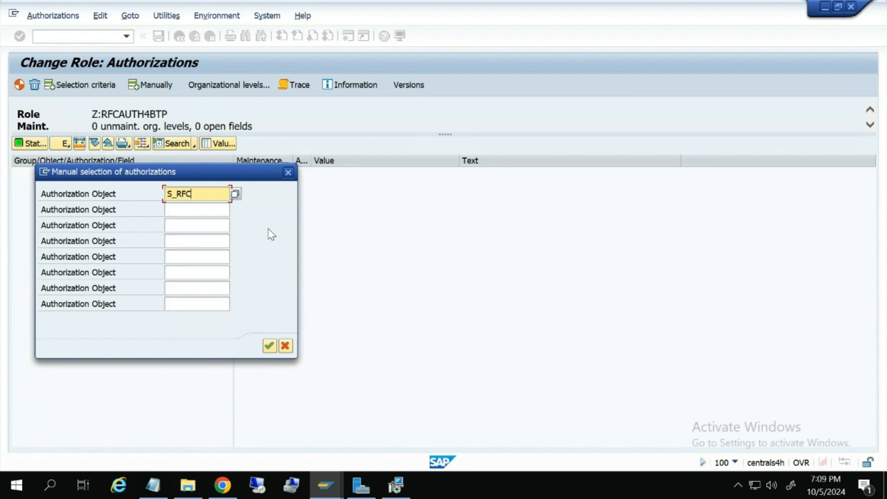
{"action": "left_click", "coordinate": [269, 345]}
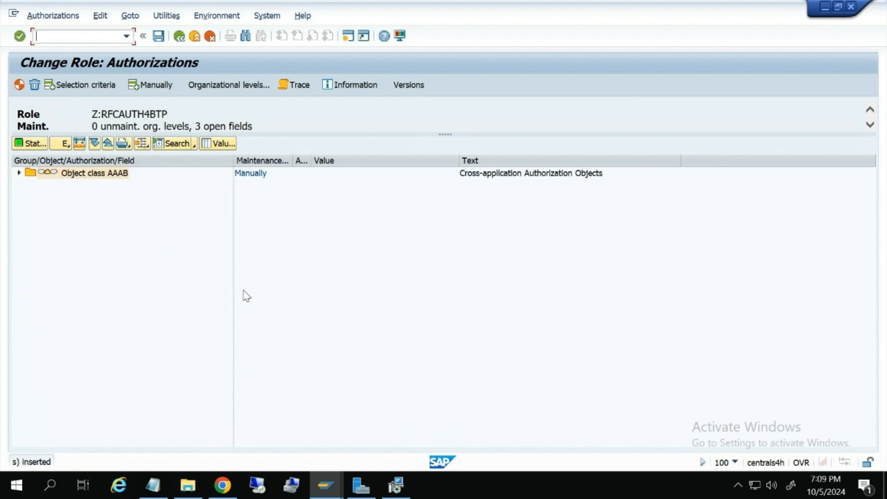
{"action": "left_click", "coordinate": [19, 173]}
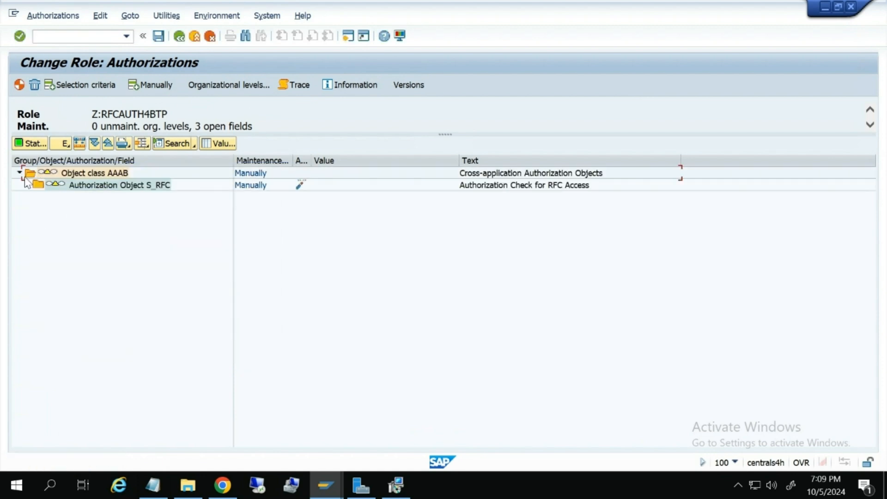
{"action": "left_click", "coordinate": [27, 184]}
{"action": "left_click", "coordinate": [35, 197]}
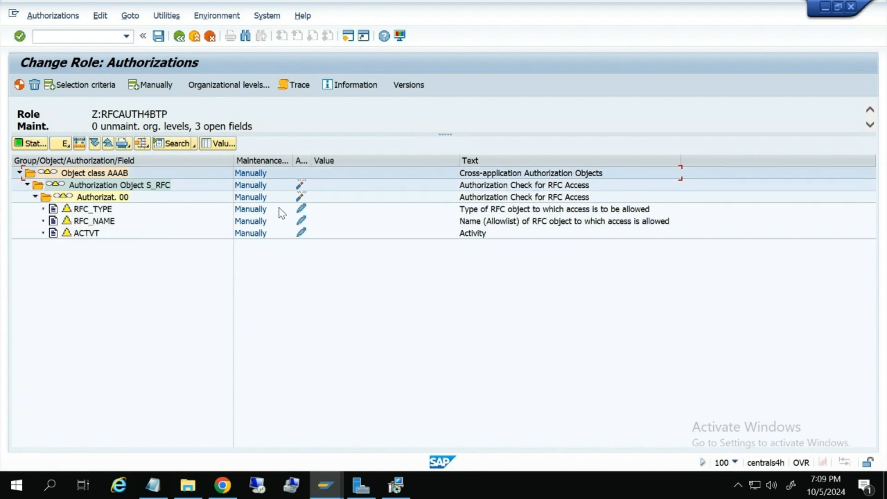
Allow RFC_TYPE values FUGR and FUNC, leaving ACTVT unchanged
{"action": "left_click", "coordinate": [301, 211]}
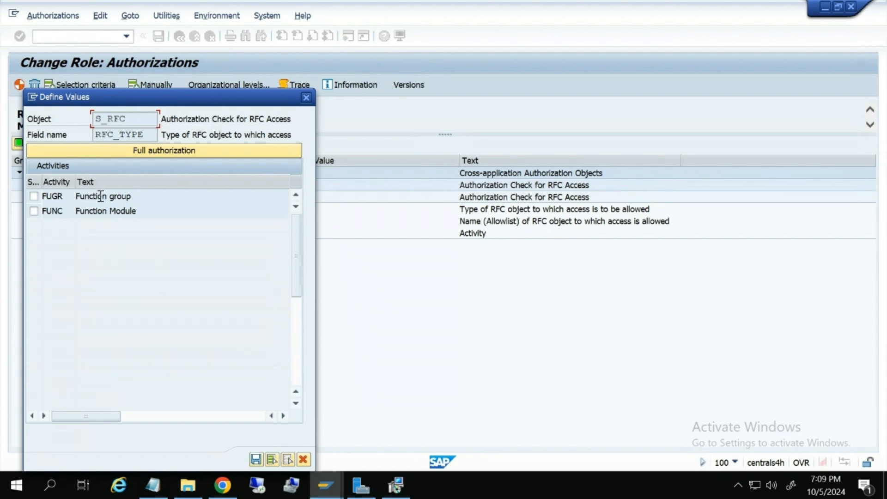
{"action": "left_click", "coordinate": [34, 196]}
{"action": "left_click", "coordinate": [34, 211]}
{"action": "left_click", "coordinate": [256, 459]}
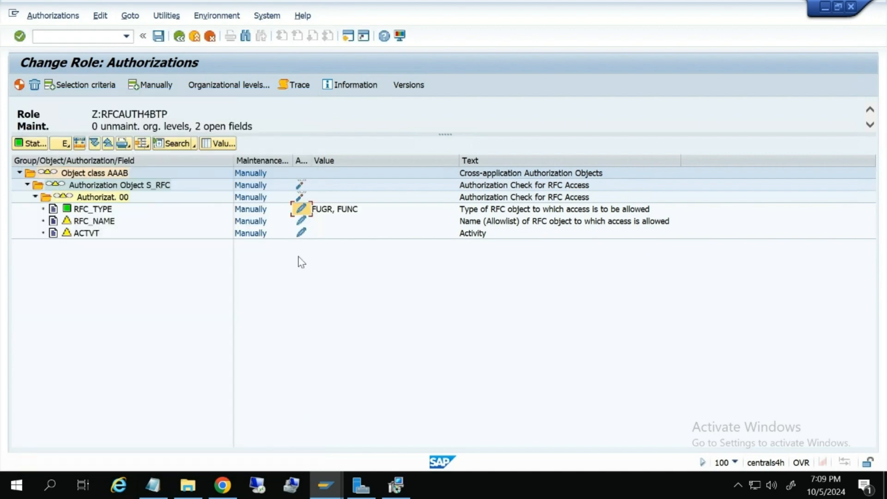
{"action": "left_click", "coordinate": [303, 234]}
{"action": "left_click", "coordinate": [306, 98]}
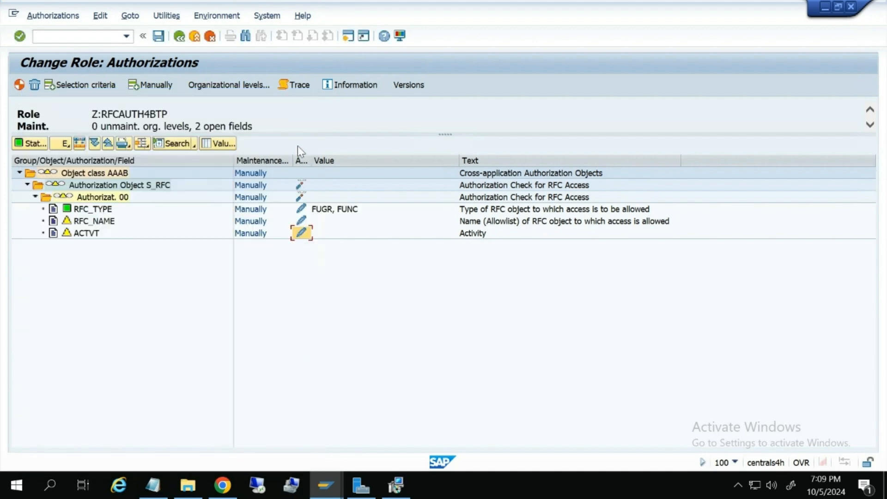
Start a Function Module input-help search for the RFC_NAME From value
{"action": "left_click", "coordinate": [299, 223]}
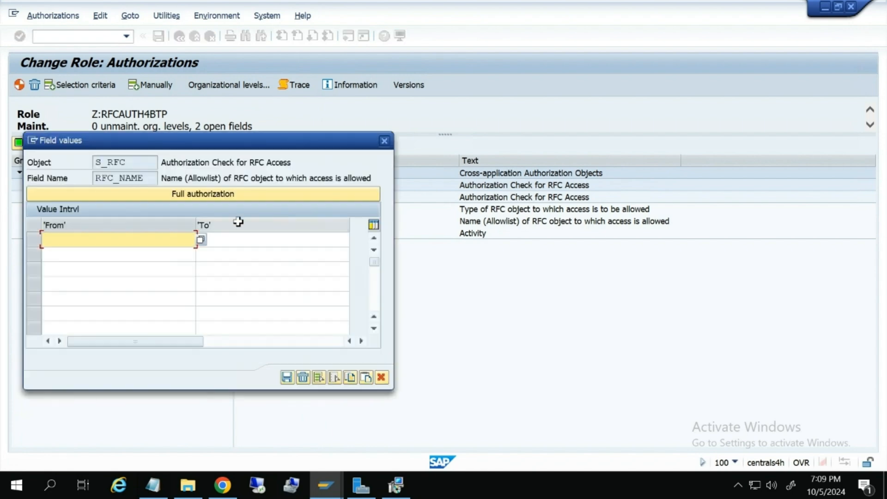
{"action": "left_click", "coordinate": [200, 239]}
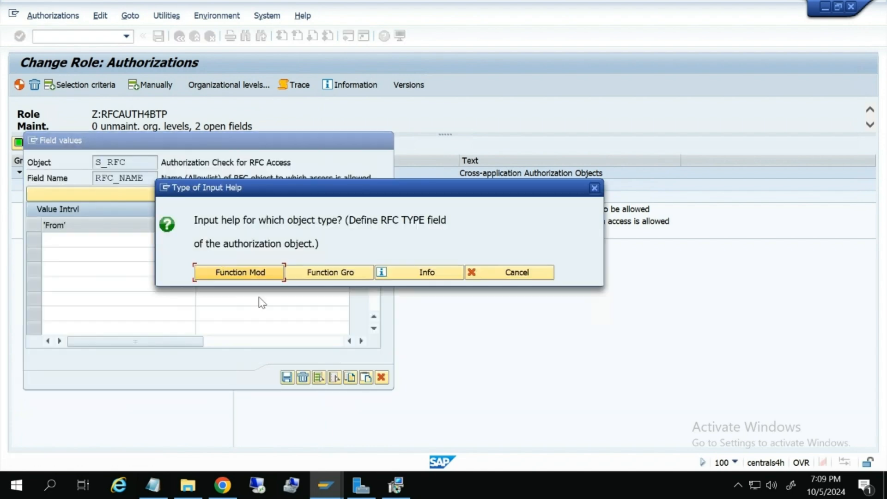
{"action": "left_click", "coordinate": [265, 273]}
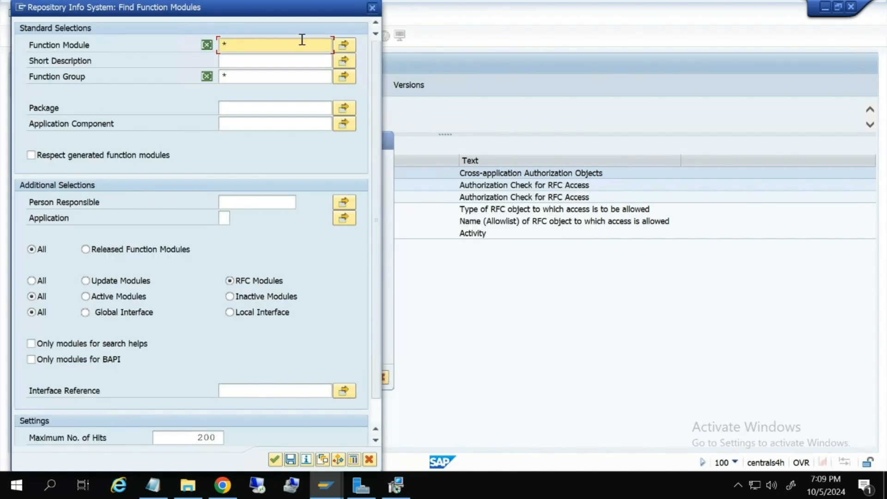
{"action": "left_click_drag", "start_coordinate": [294, 45], "coordinate": [173, 46]}
Clear the Function Module criterion, briefly checking the slides and Cloud Connector page
{"action": "type", "text": "RFC_DEMO_TABLE"}
{"action": "key", "text": "BackSpace"}
{"action": "key", "text": "BackSpace"}
{"action": "key", "text": "BackSpace"}
{"action": "key", "text": "BackSpace"}
{"action": "key", "text": "BackSpace"}
{"action": "key", "text": "BackSpace"}
{"action": "key", "text": "BackSpace"}
{"action": "key", "text": "BackSpace"}
{"action": "key", "text": "BackSpace"}
{"action": "key", "text": "BackSpace"}
{"action": "key", "text": "BackSpace"}
{"action": "key", "text": "BackSpace"}
{"action": "key", "text": "BackSpace"}
{"action": "key", "text": "BackSpace"}
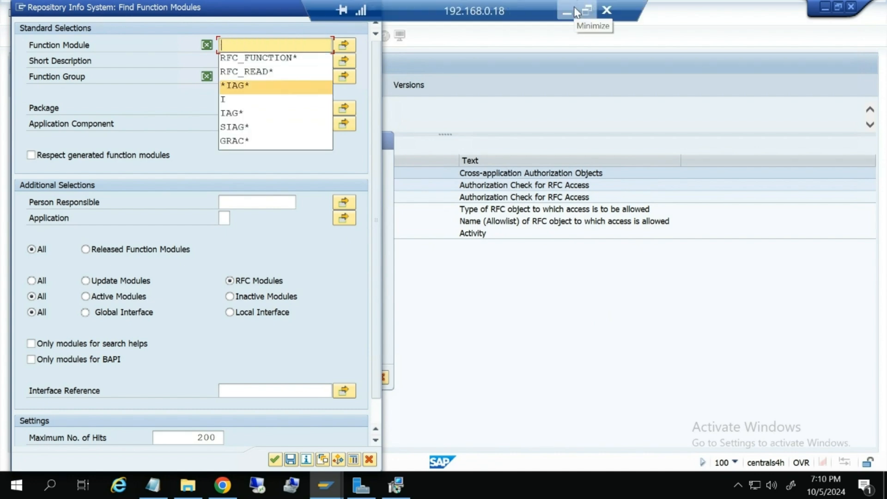
{"action": "left_click", "coordinate": [565, 12]}
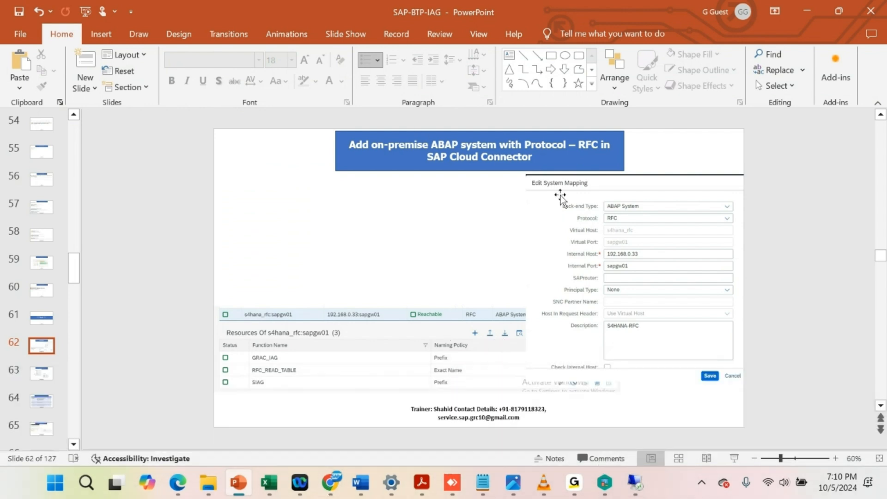
{"action": "mouse_move", "coordinate": [635, 482]}
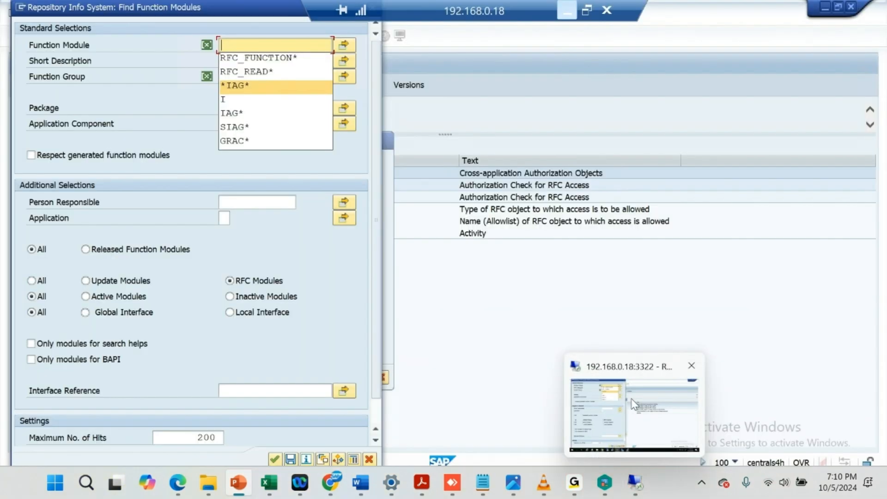
{"action": "left_click", "coordinate": [633, 405]}
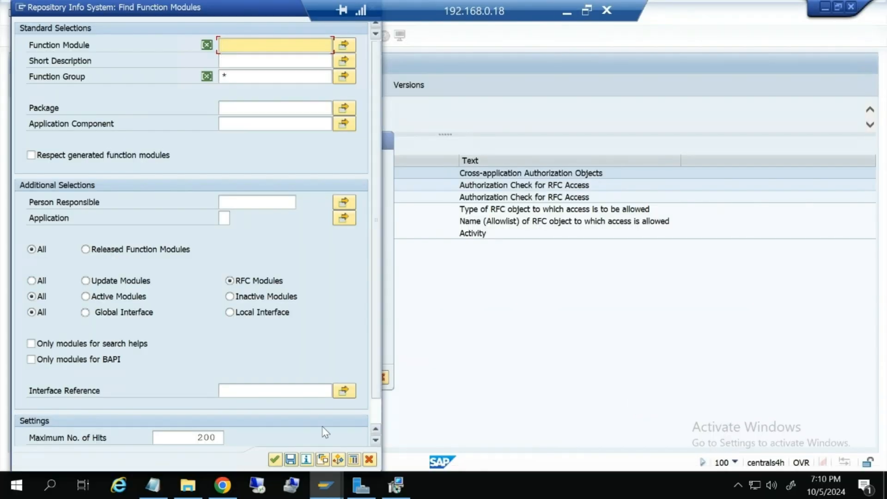
{"action": "left_click", "coordinate": [222, 486]}
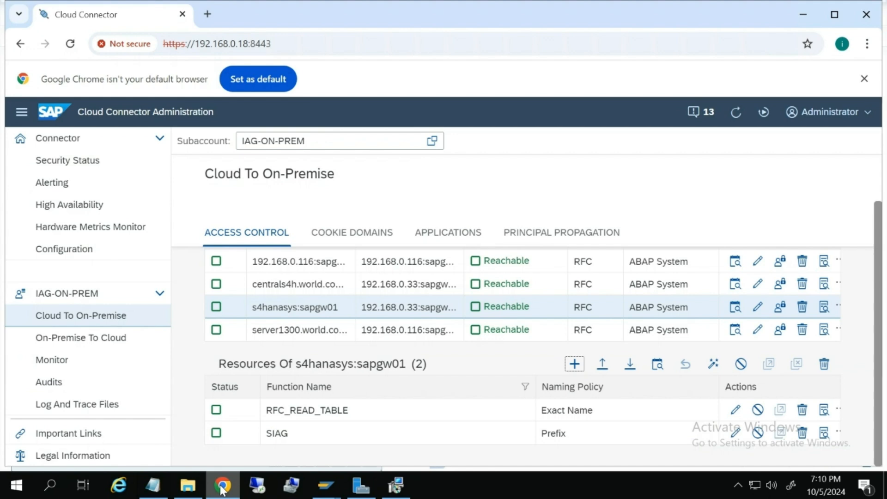
{"action": "left_click", "coordinate": [222, 486]}
Use SIAG* from history as Function Module and delete the 200-hit maximum
{"action": "type", "text": "S"}
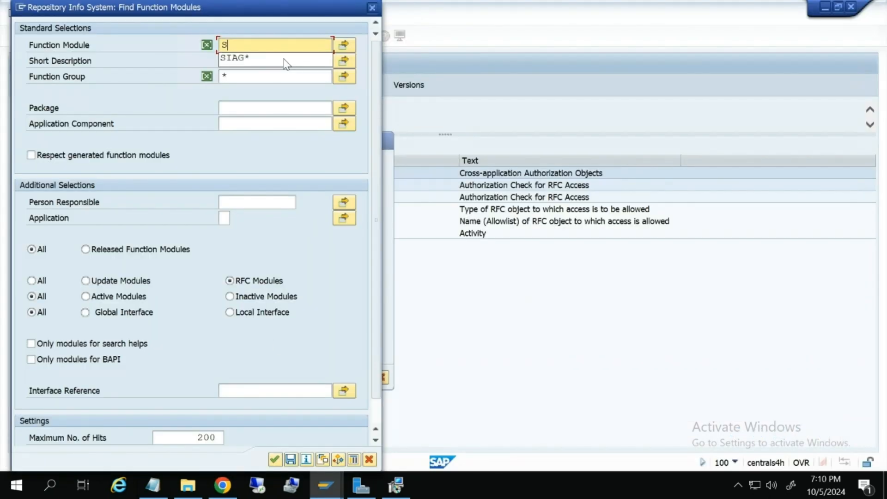
{"action": "left_click", "coordinate": [279, 59]}
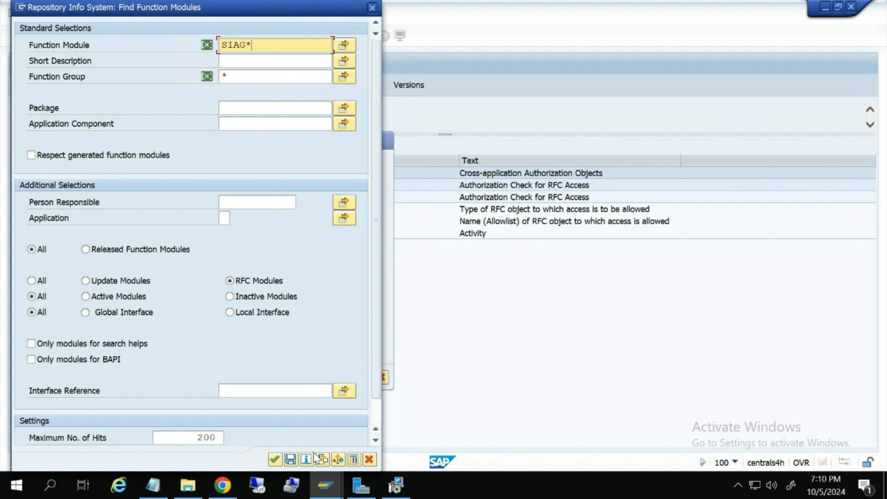
{"action": "double_click", "coordinate": [182, 442]}
{"action": "key", "text": "BackSpace"}
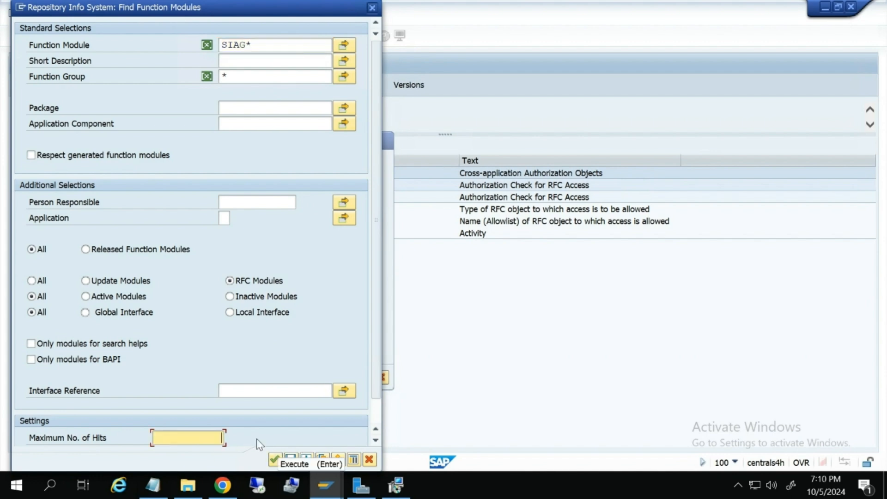
Run the function module search and check the SIAG resource settings in Cloud Connector
{"action": "left_click", "coordinate": [273, 457]}
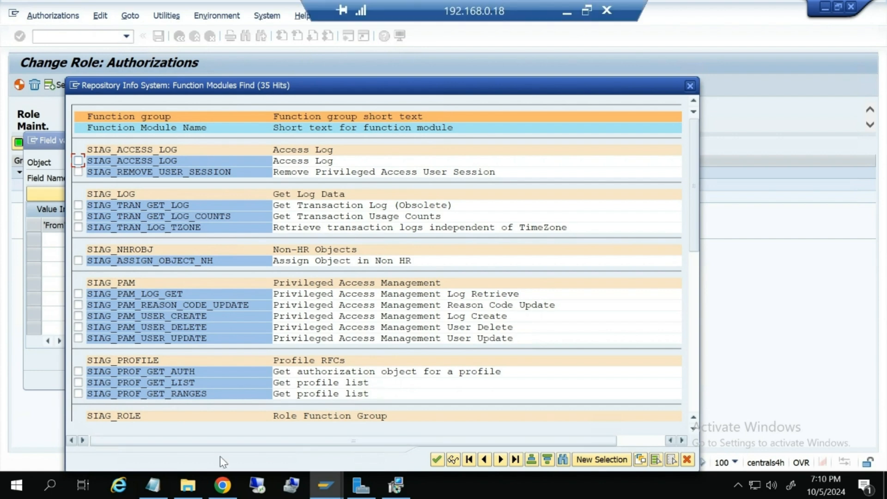
{"action": "left_click", "coordinate": [219, 490]}
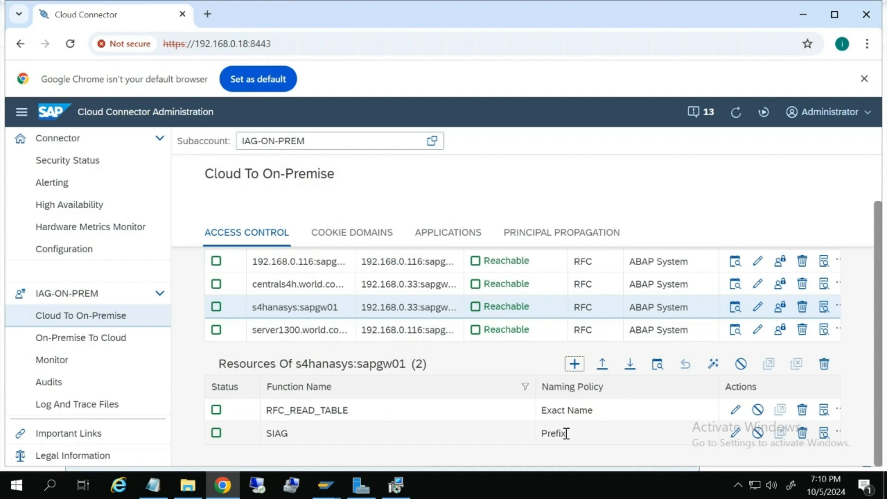
{"action": "left_click", "coordinate": [735, 433]}
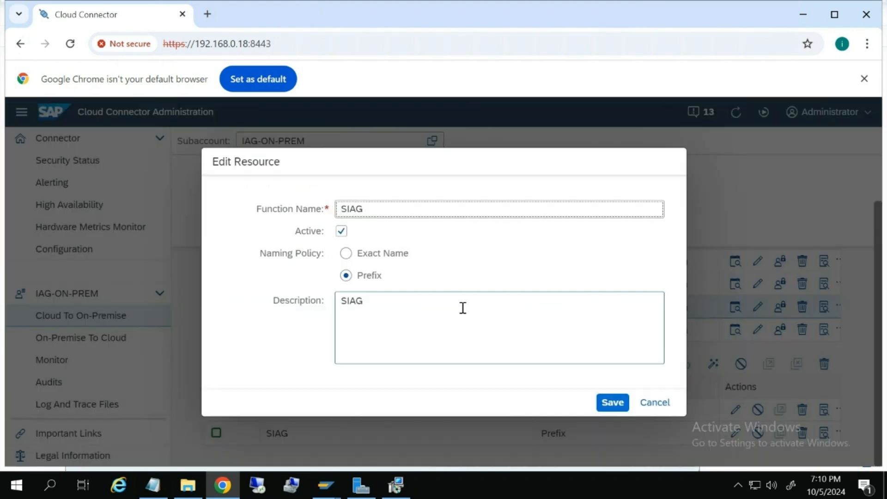
{"action": "left_click", "coordinate": [654, 402]}
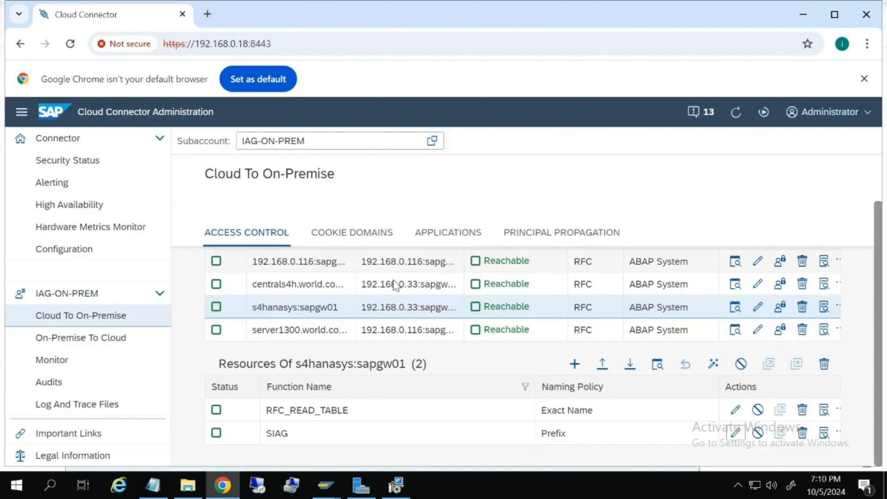
{"action": "mouse_move", "coordinate": [324, 485]}
{"action": "left_click", "coordinate": [341, 437]}
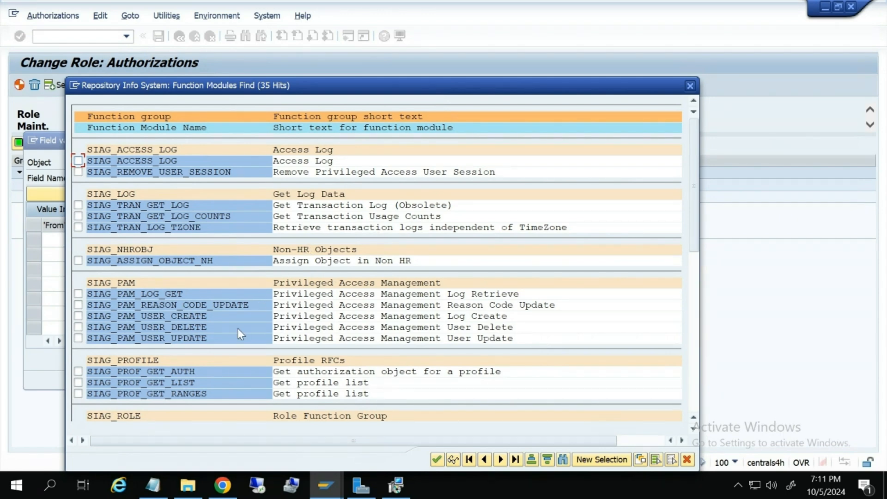
Scroll through the 35 SIAG function modules in the result list
{"action": "scroll", "coordinate": [334, 357], "scroll_direction": "down", "scroll_amount": 1}
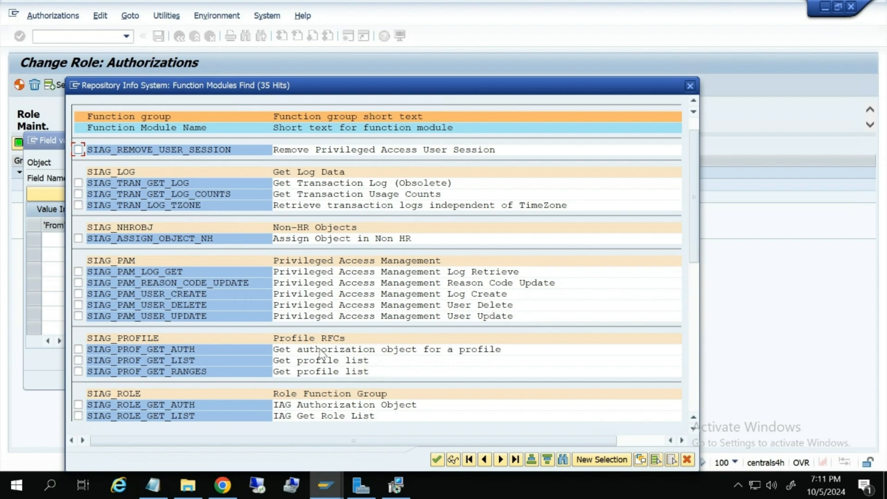
{"action": "scroll", "coordinate": [322, 352], "scroll_direction": "down", "scroll_amount": 3}
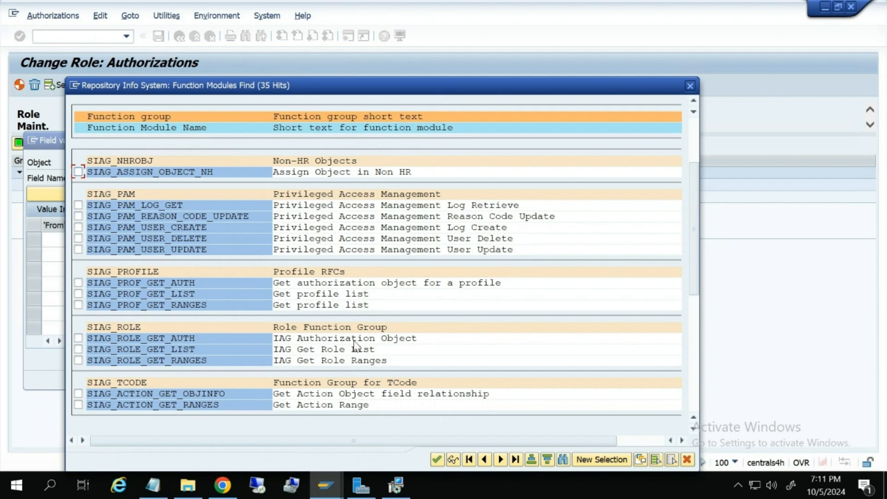
{"action": "scroll", "coordinate": [390, 237], "scroll_direction": "down", "scroll_amount": 3}
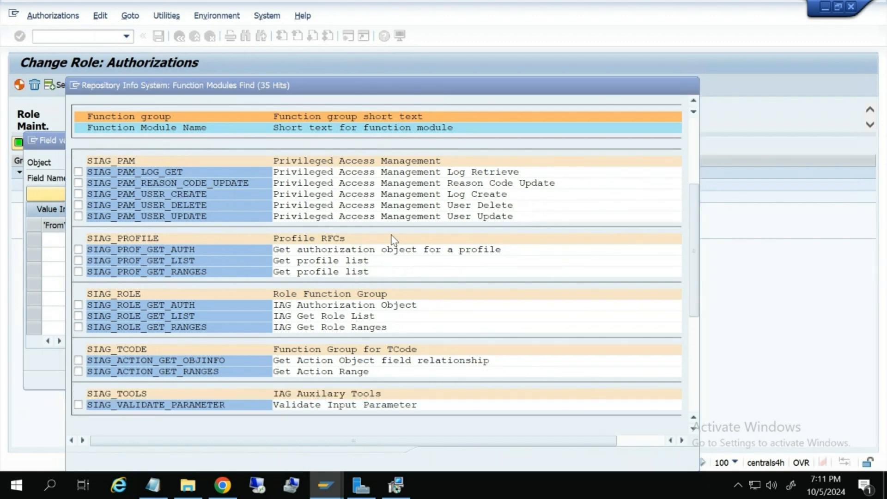
{"action": "scroll", "coordinate": [393, 240], "scroll_direction": "down", "scroll_amount": 3}
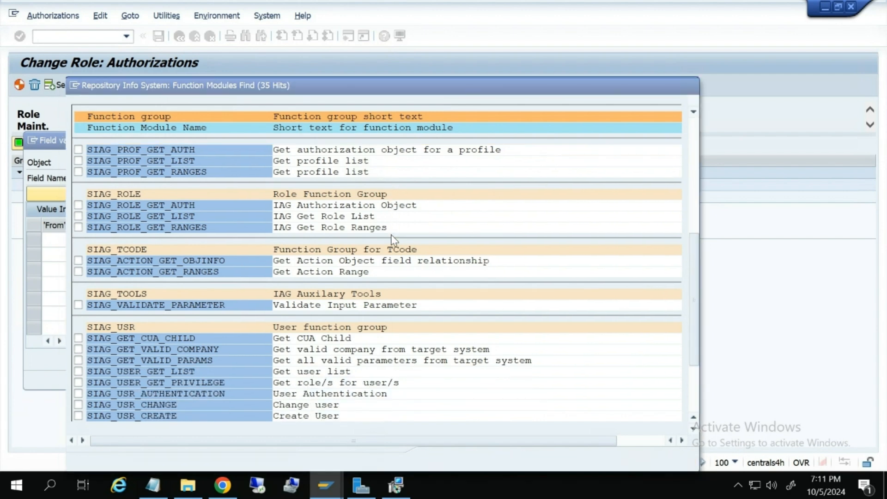
{"action": "scroll", "coordinate": [393, 240], "scroll_direction": "down", "scroll_amount": 3}
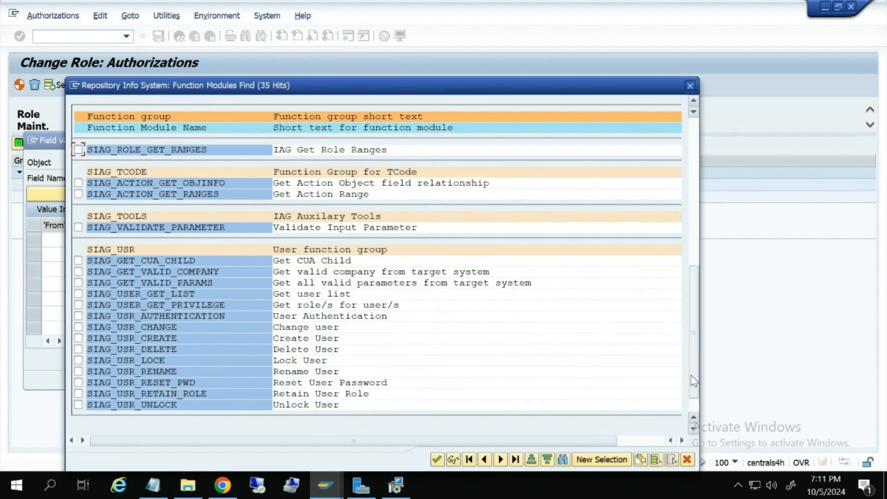
{"action": "scroll", "coordinate": [633, 407], "scroll_direction": "down", "scroll_amount": 1}
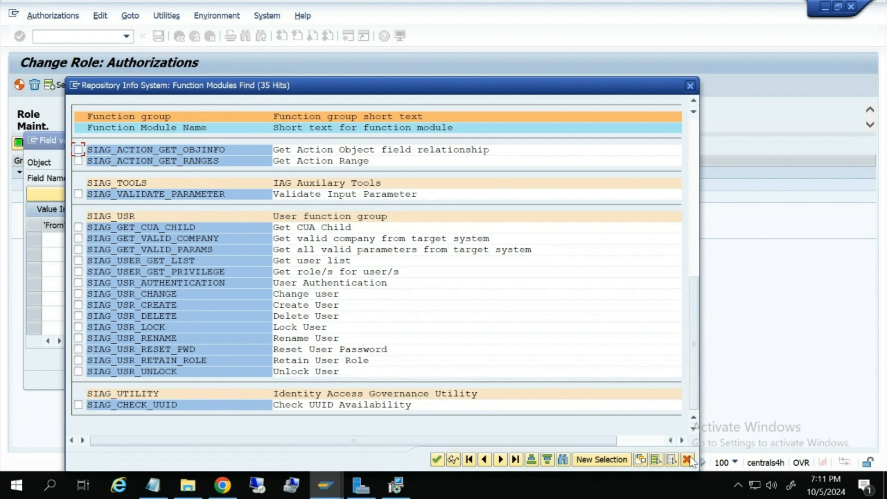
{"action": "mouse_move", "coordinate": [658, 6]}
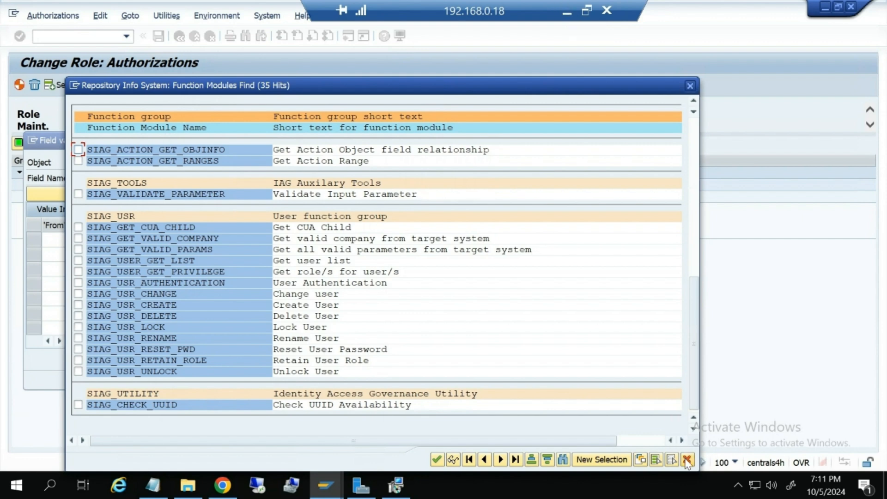
{"action": "left_click", "coordinate": [566, 13]}
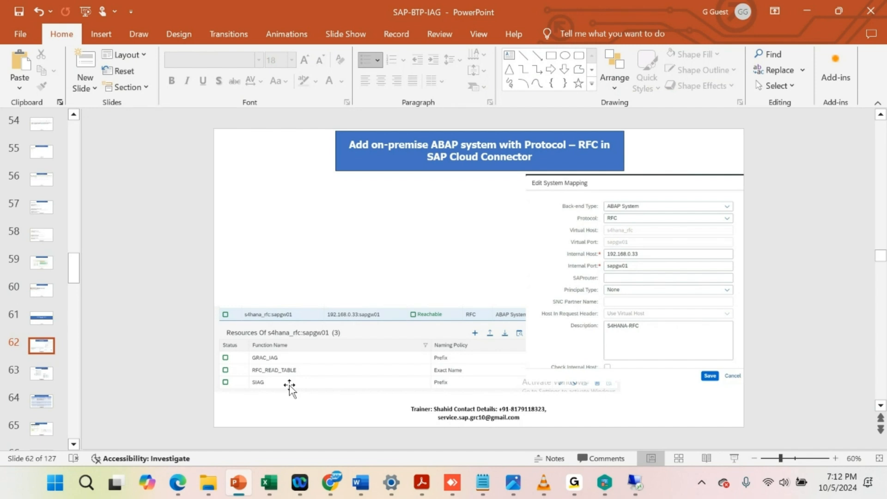
Grant full authorization for both RFC_NAME and ACTVT in S_RFC
{"action": "mouse_move", "coordinate": [635, 482]}
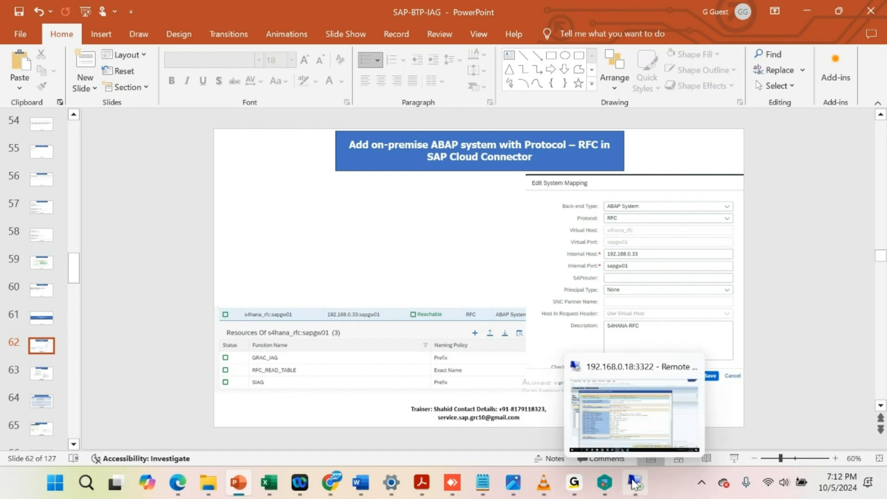
{"action": "left_click", "coordinate": [637, 441]}
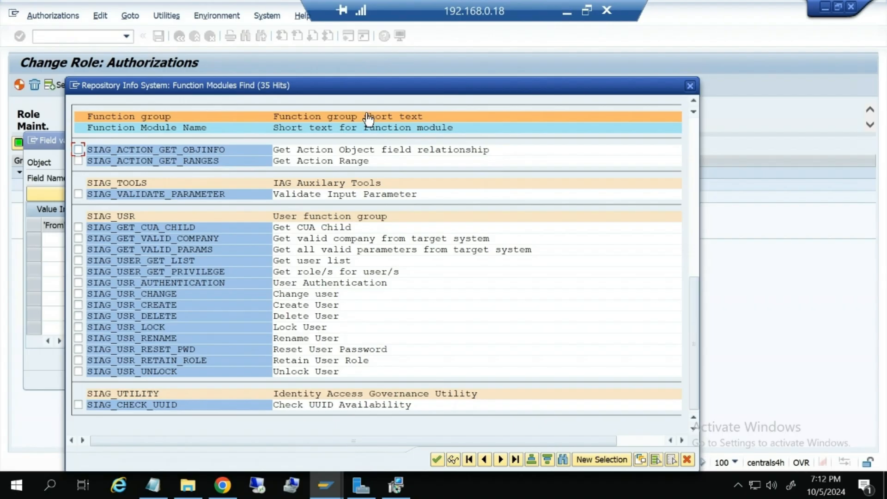
{"action": "left_click", "coordinate": [690, 85]}
{"action": "left_click", "coordinate": [219, 197]}
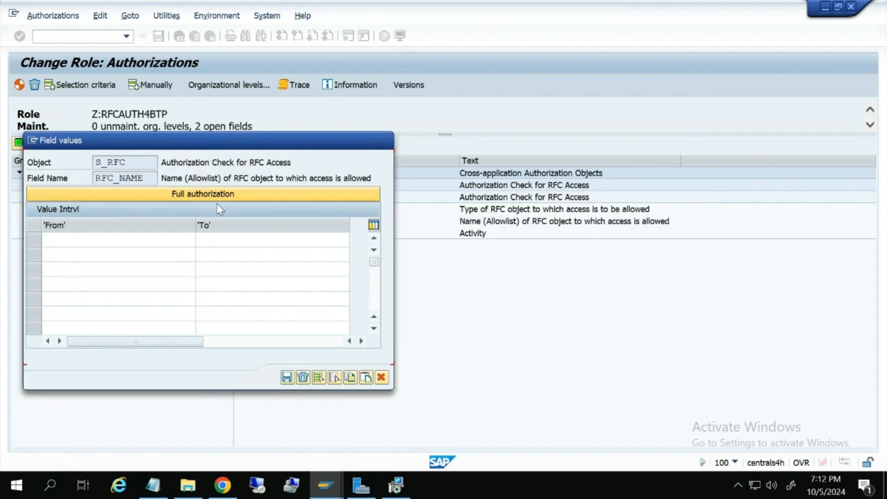
{"action": "left_click", "coordinate": [287, 377]}
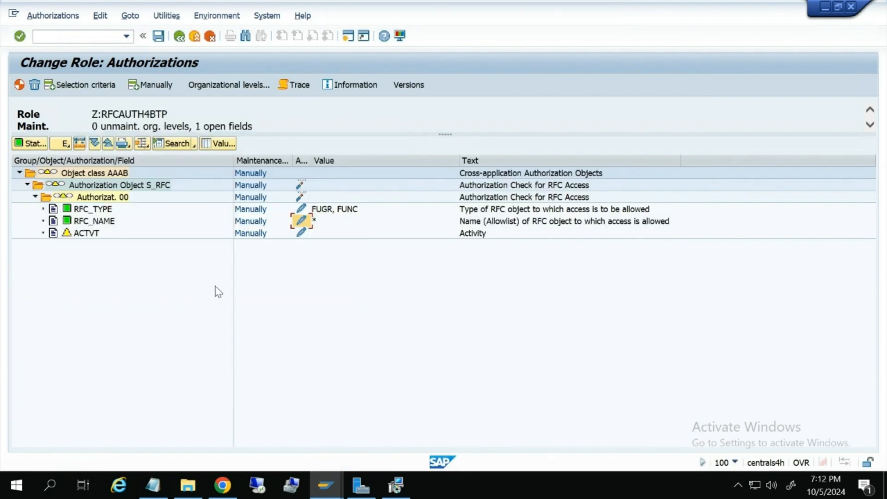
{"action": "left_click", "coordinate": [301, 232]}
{"action": "left_click", "coordinate": [167, 153]}
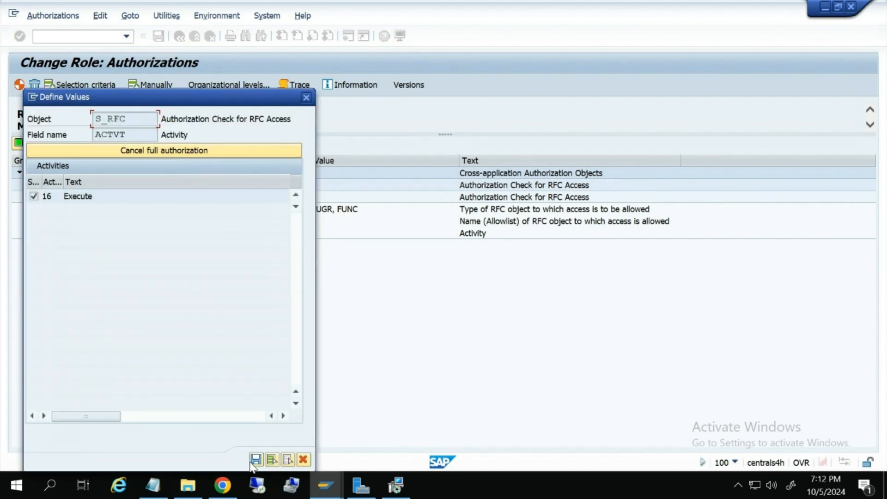
{"action": "left_click", "coordinate": [255, 459]}
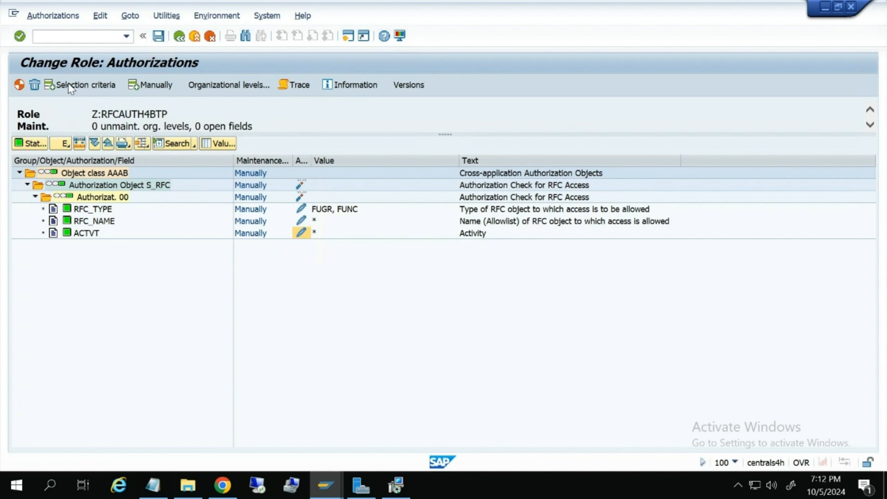
Save the role Z:RFCAUTH4BTP and generate its authorization profile
{"action": "left_click", "coordinate": [158, 37]}
{"action": "left_click", "coordinate": [180, 36]}
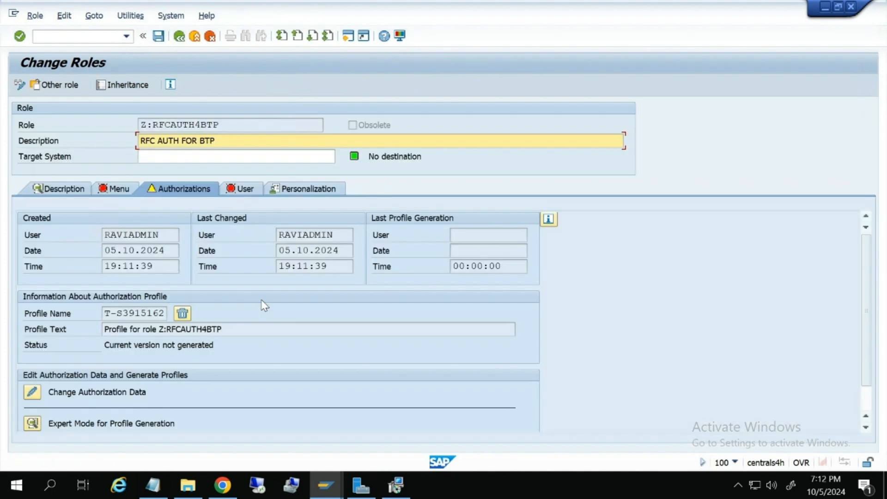
{"action": "left_click", "coordinate": [46, 393]}
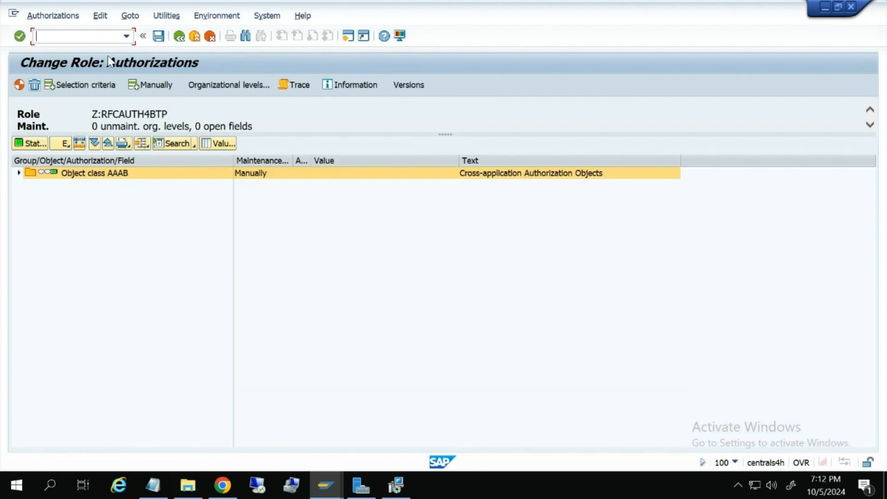
{"action": "left_click", "coordinate": [19, 85]}
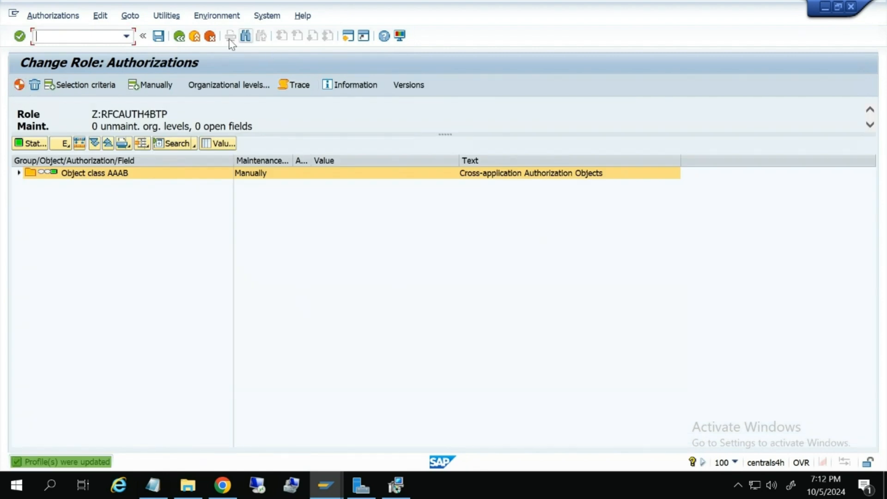
{"action": "left_click", "coordinate": [178, 36]}
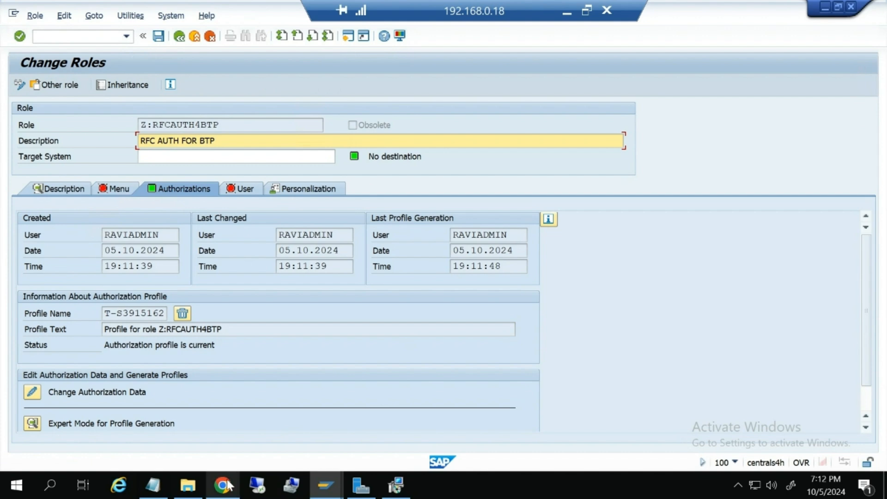
{"action": "left_click", "coordinate": [225, 485]}
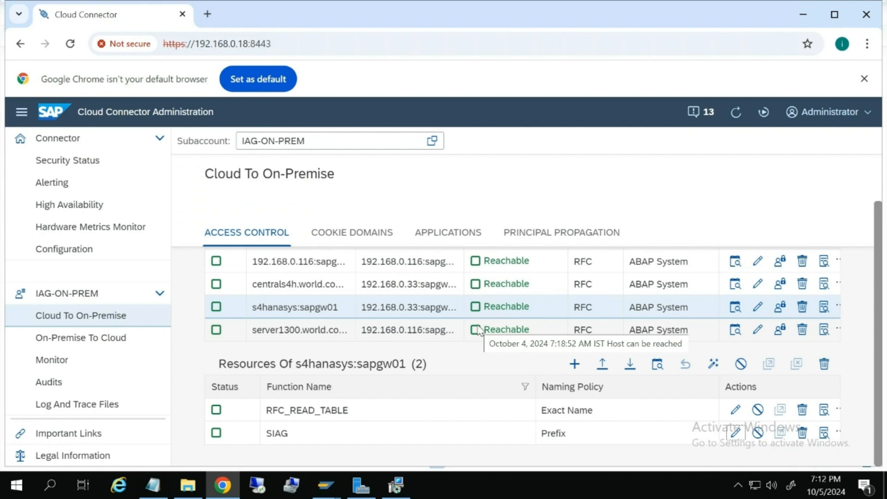
Show PowerPoint slide 60 and highlight the 'Add Sub Account in Cloud Connector' bullet
{"action": "mouse_move", "coordinate": [543, 2]}
{"action": "left_click", "coordinate": [586, 10]}
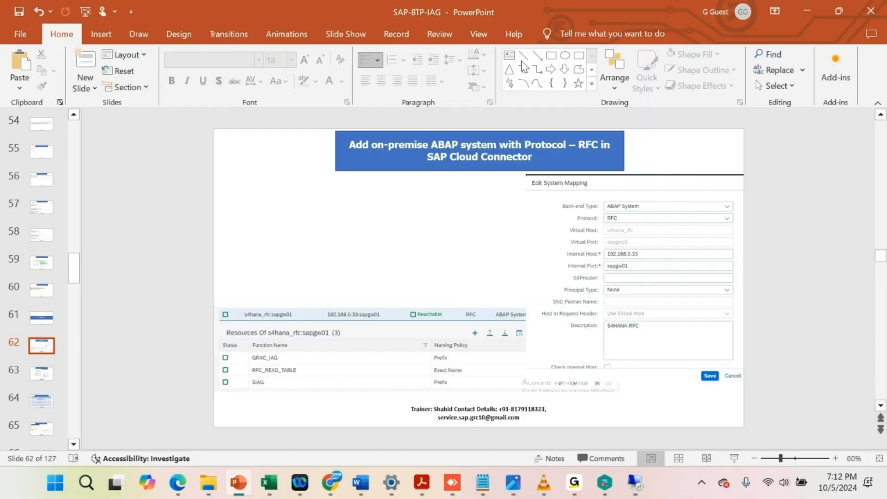
{"action": "left_click", "coordinate": [41, 283]}
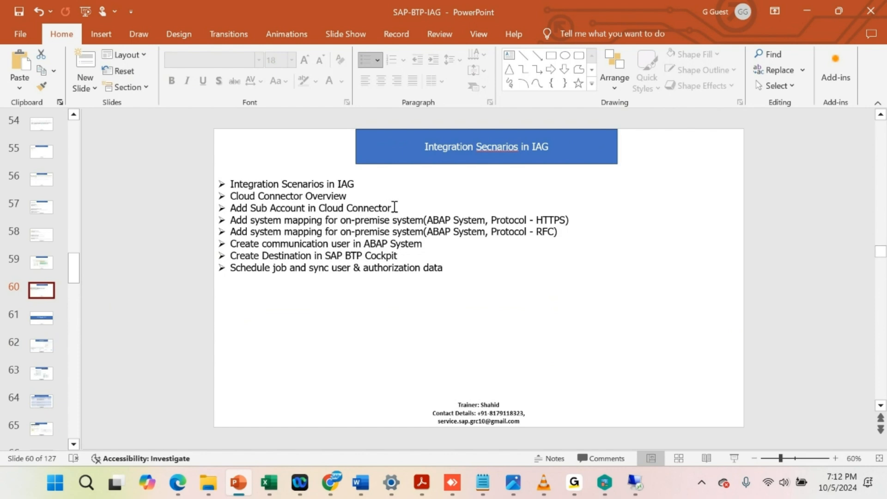
{"action": "left_click_drag", "start_coordinate": [393, 208], "coordinate": [231, 208]}
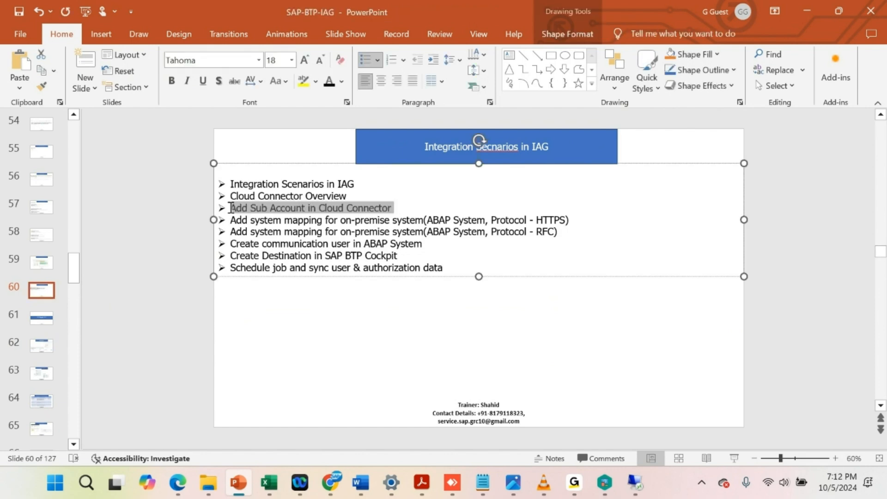
{"action": "mouse_move", "coordinate": [513, 483]}
{"action": "left_click", "coordinate": [786, 485]}
{"action": "left_click", "coordinate": [556, 311]}
Open Connectivity > Destinations for IMRTECHNOLOGIIES in BTP Cockpit, then return to Cloud Connector
{"action": "left_click", "coordinate": [344, 470]}
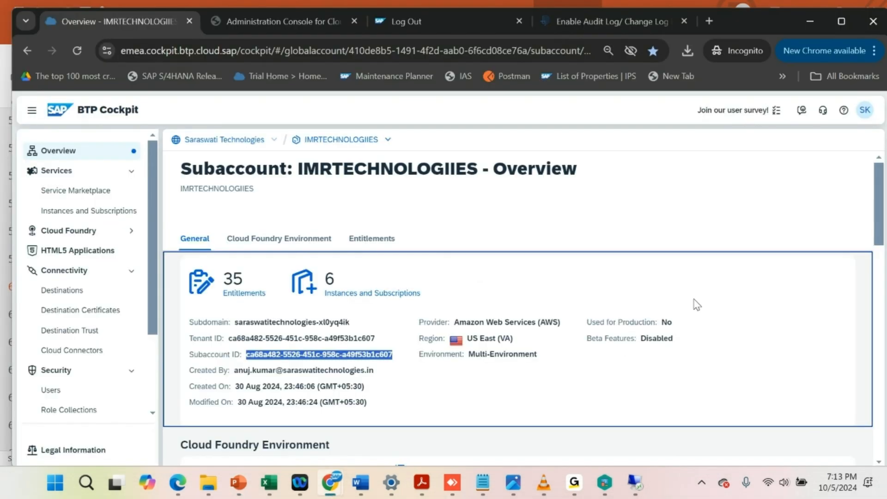
{"action": "left_click_drag", "start_coordinate": [153, 200], "coordinate": [155, 227]}
{"action": "left_click", "coordinate": [98, 279]}
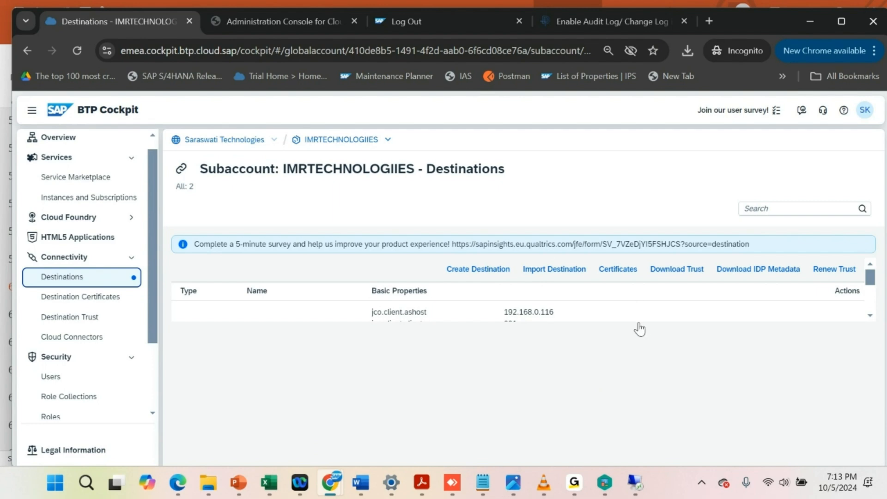
{"action": "left_click", "coordinate": [635, 491]}
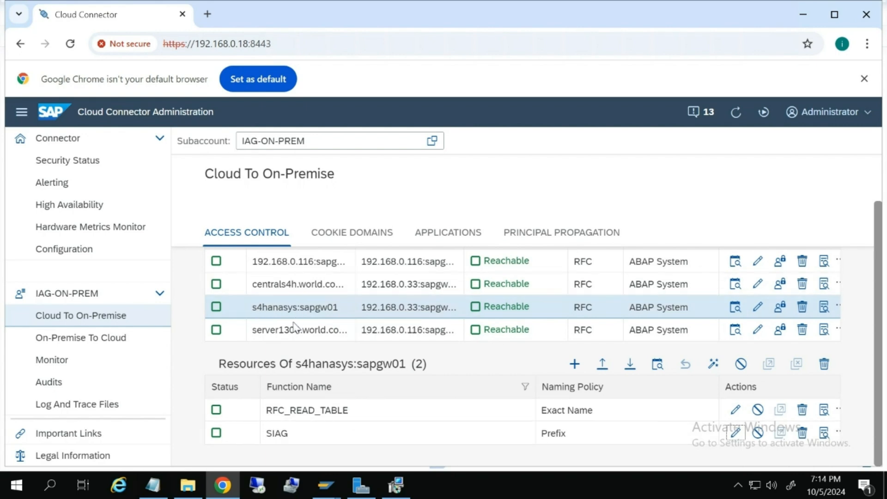
Point out the RFC_READ_TABLE and SIAG resources, then return to BTP Cockpit Destinations
{"action": "left_click", "coordinate": [317, 408]}
{"action": "left_click", "coordinate": [297, 432]}
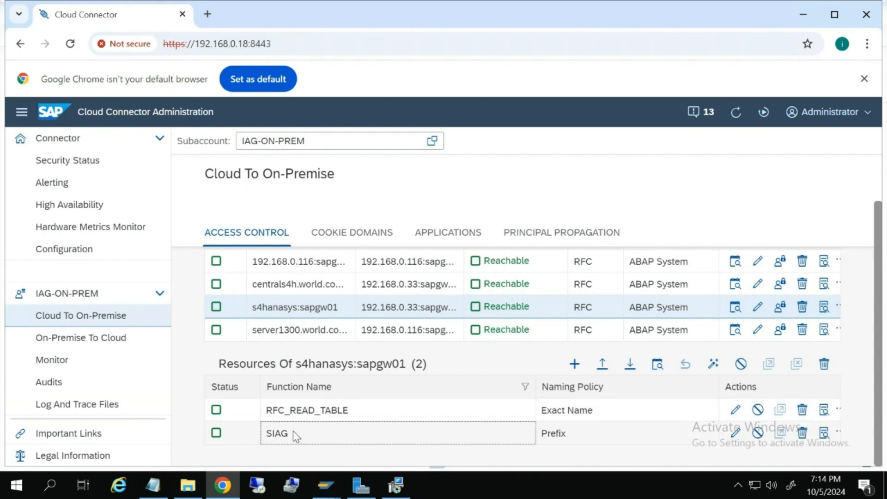
{"action": "left_click", "coordinate": [306, 414]}
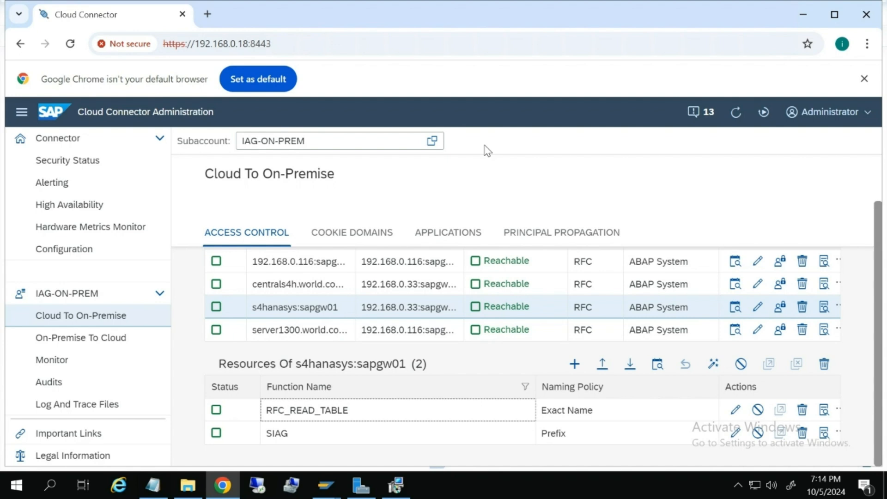
{"action": "mouse_move", "coordinate": [594, 2]}
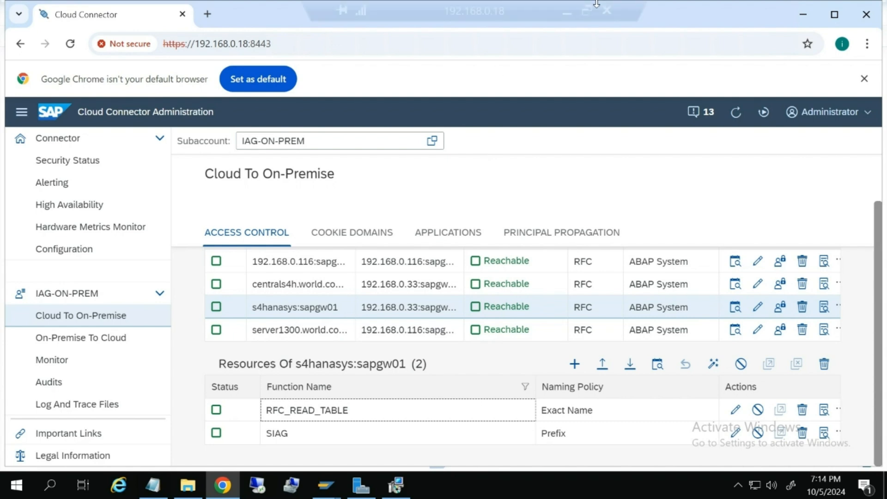
{"action": "left_click", "coordinate": [569, 17]}
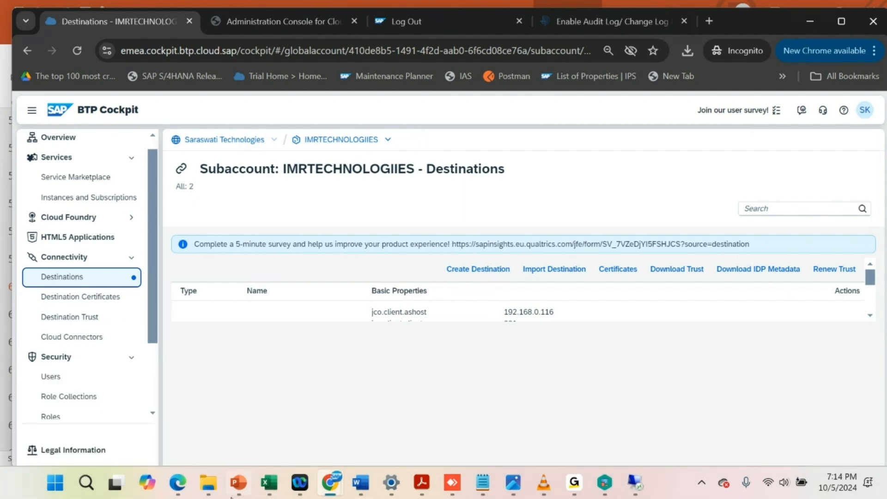
Highlight 'Cloud Connector Overview' on PowerPoint slide 60's agenda, then return to the BTP Cockpit Destinations page
{"action": "mouse_move", "coordinate": [238, 483]}
{"action": "left_click", "coordinate": [240, 432]}
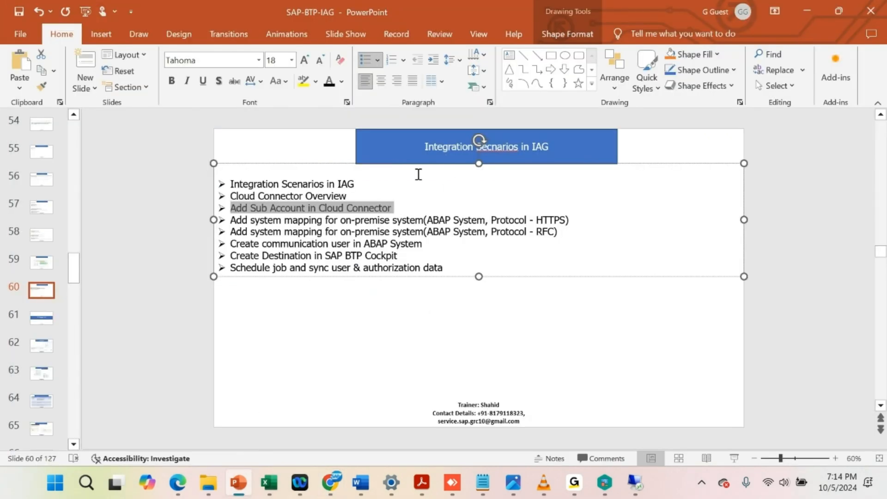
{"action": "left_click_drag", "start_coordinate": [363, 196], "coordinate": [230, 197]}
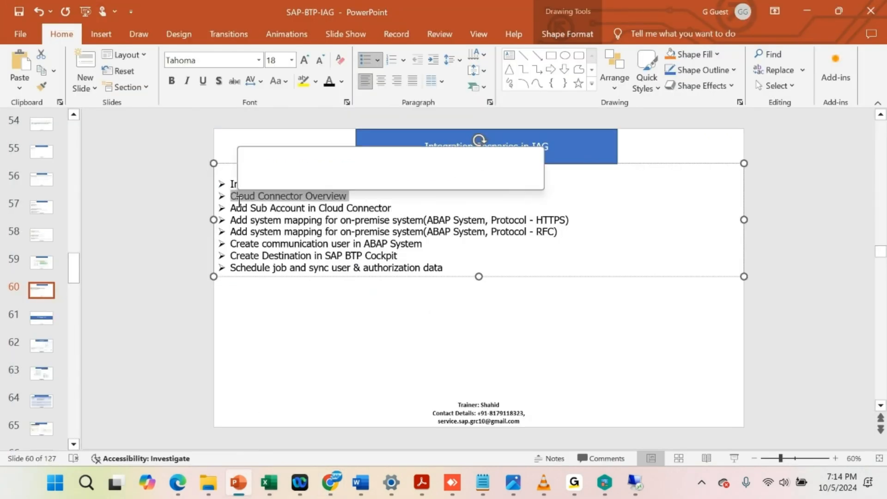
{"action": "left_click", "coordinate": [262, 212]}
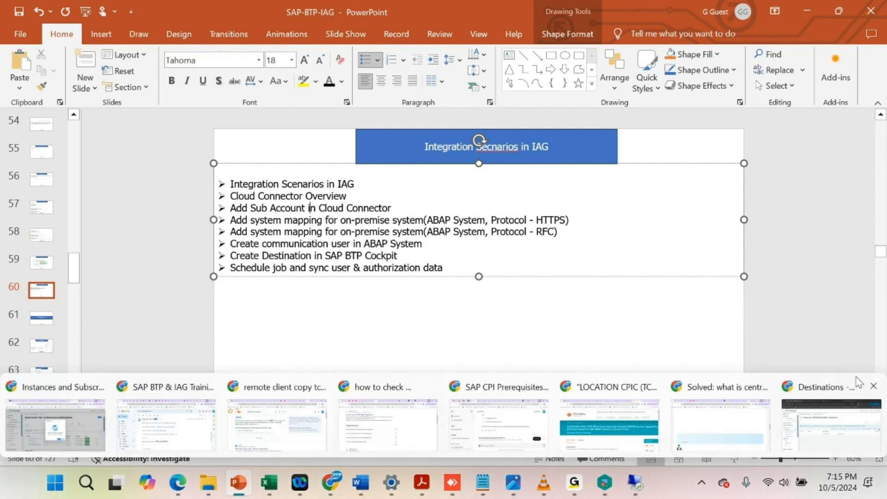
{"action": "left_click", "coordinate": [859, 401]}
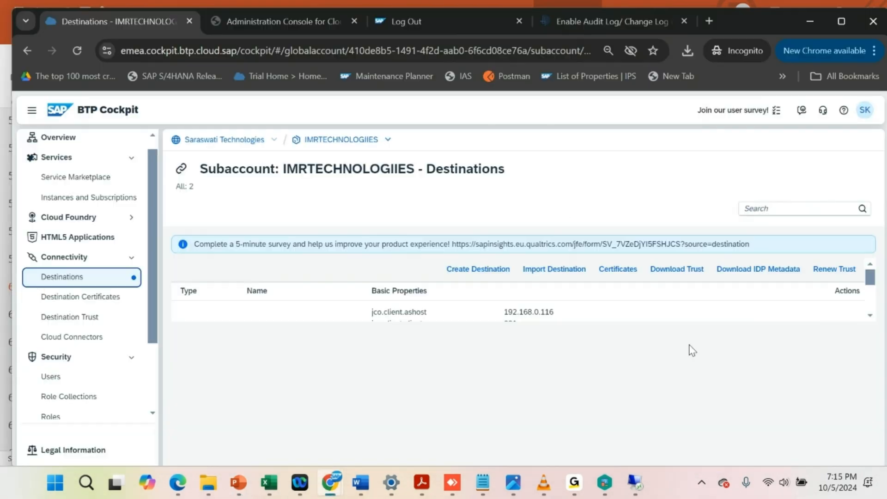
On the IMRTECHNOLOGIIES subaccount overview, highlight the US East region, AWS provider and subaccount ID
{"action": "left_click", "coordinate": [153, 182]}
{"action": "double_click", "coordinate": [337, 140]}
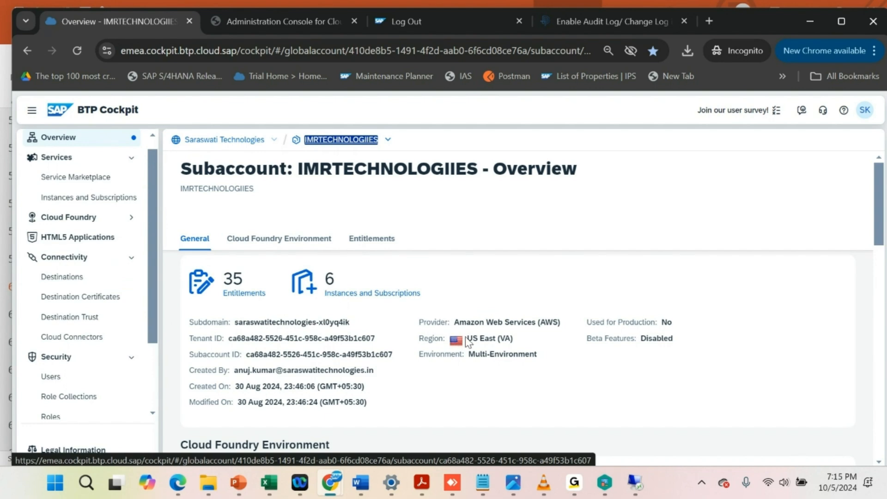
{"action": "left_click_drag", "start_coordinate": [466, 340], "coordinate": [532, 344]}
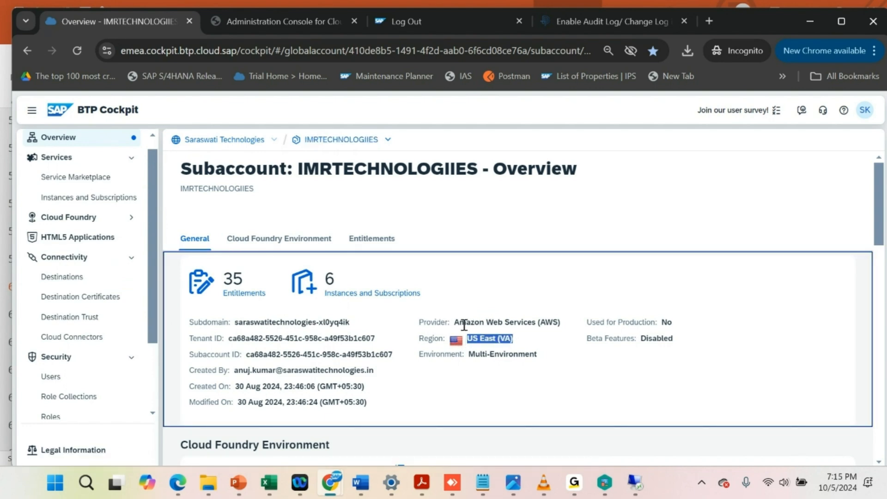
{"action": "left_click_drag", "start_coordinate": [454, 323], "coordinate": [563, 320]}
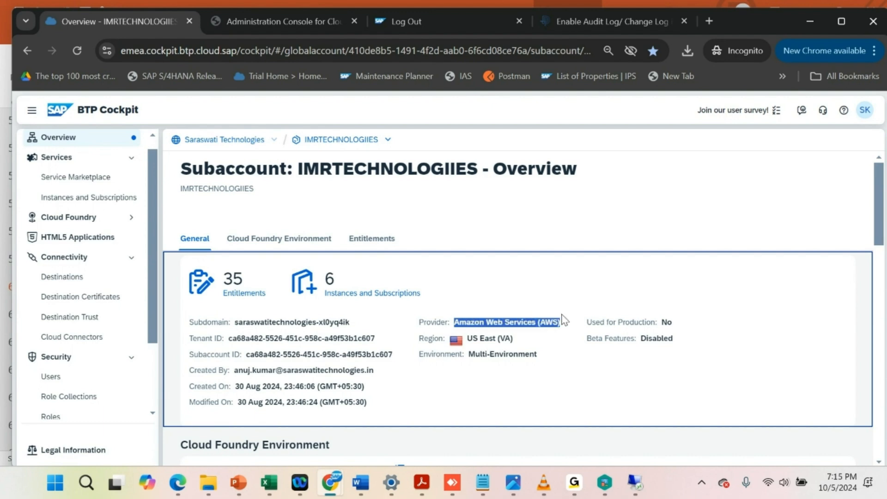
{"action": "left_click_drag", "start_coordinate": [243, 355], "coordinate": [402, 366]}
Show the account e-mail in the user menu, close it, and switch to the Cloud Connector session
{"action": "left_click", "coordinate": [862, 113]}
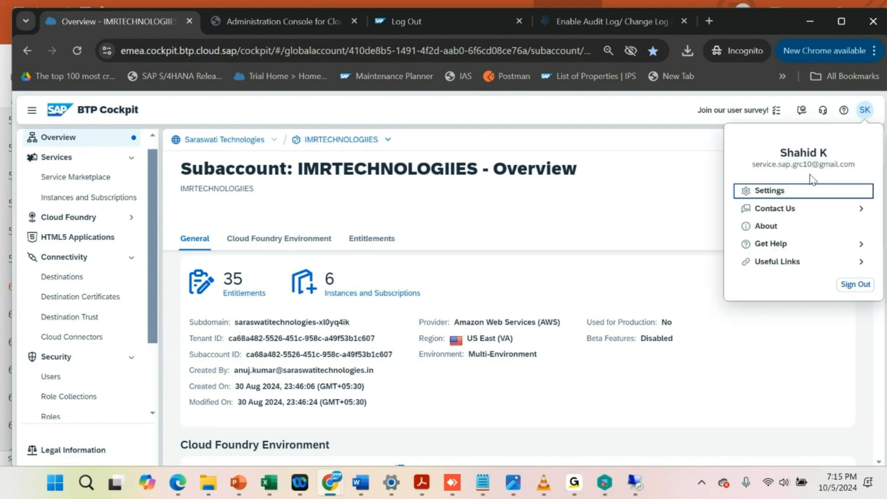
{"action": "left_click_drag", "start_coordinate": [820, 165], "coordinate": [725, 182]}
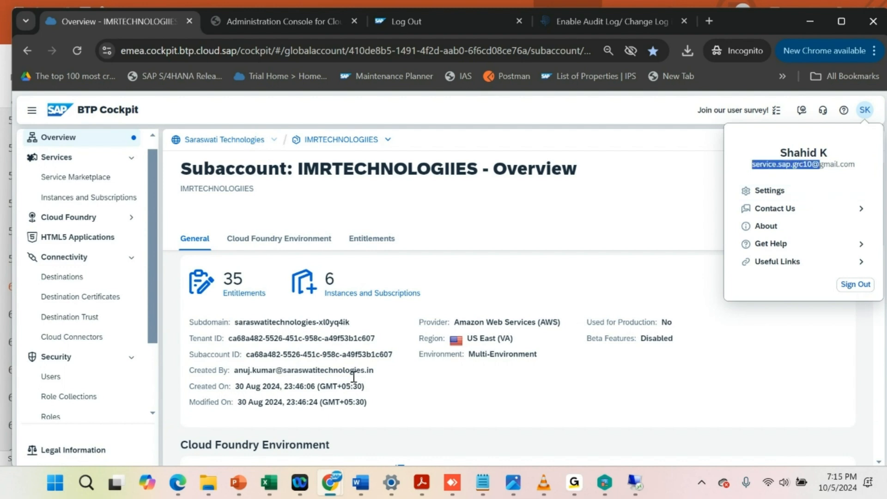
{"action": "left_click", "coordinate": [365, 350]}
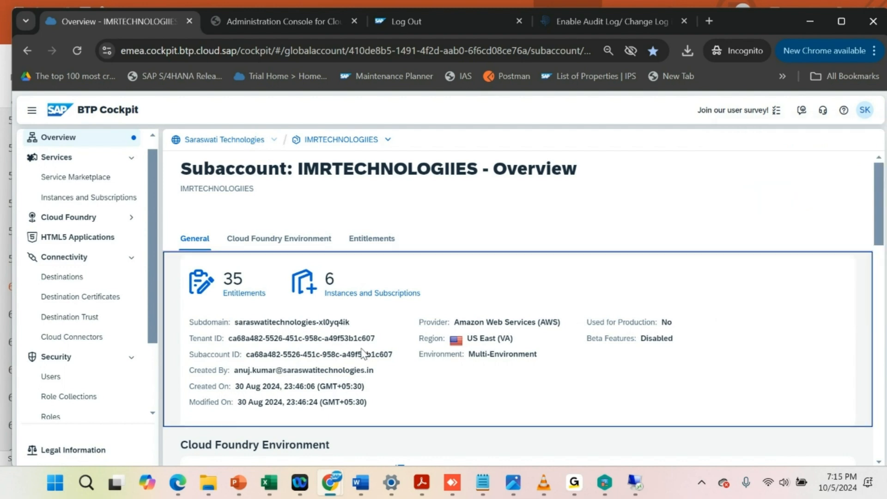
{"action": "left_click", "coordinate": [636, 482]}
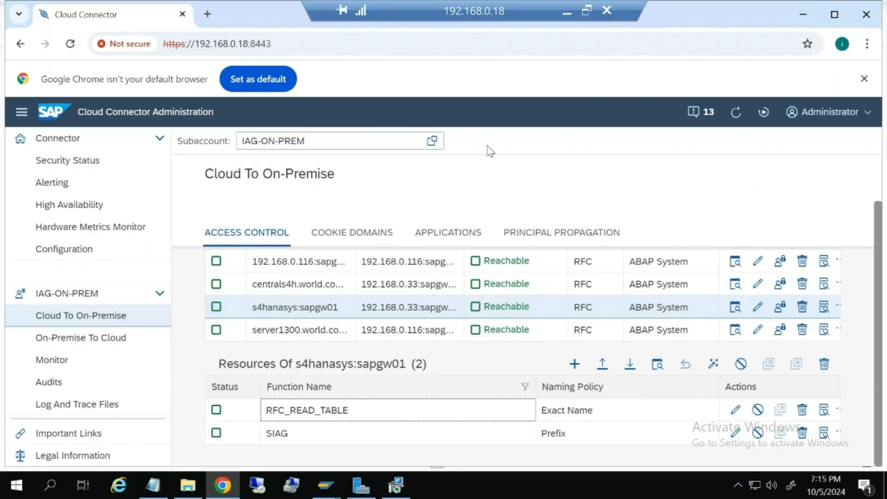
Show the IAG-ON-PREM subaccount's Cloud To On-Premise access control
{"action": "left_click", "coordinate": [135, 292]}
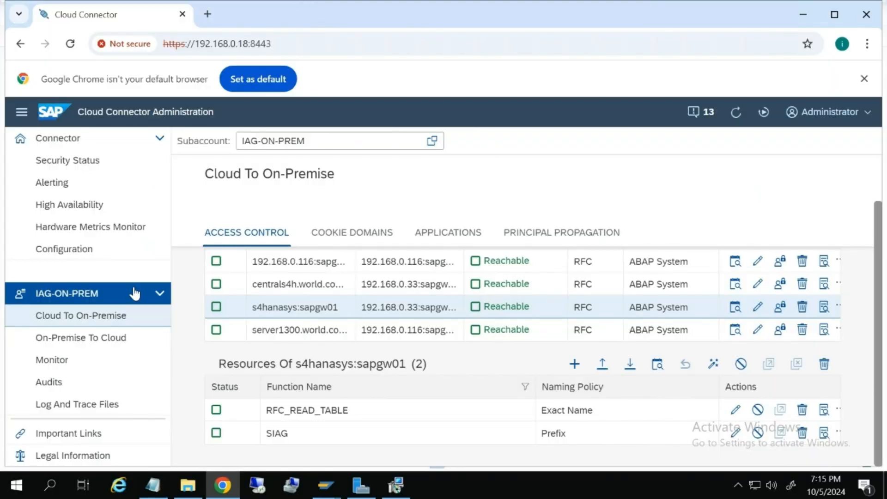
{"action": "left_click", "coordinate": [77, 320]}
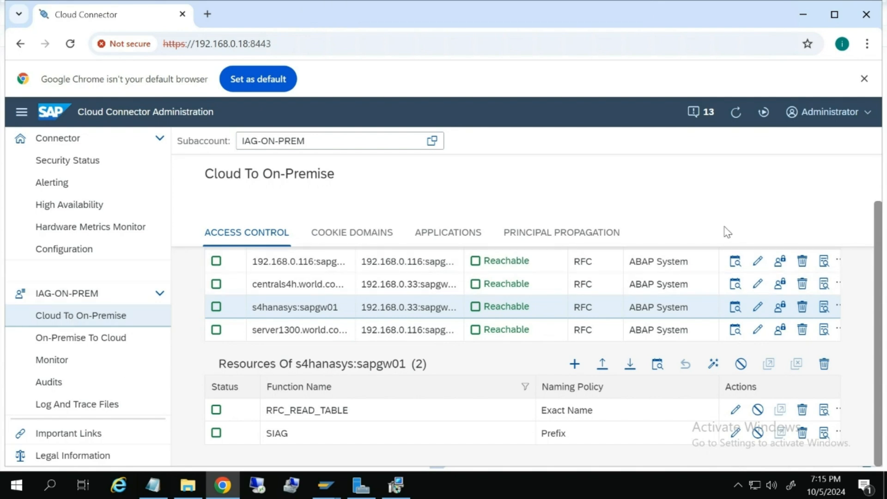
{"action": "scroll", "coordinate": [647, 331], "scroll_direction": "up", "scroll_amount": 2}
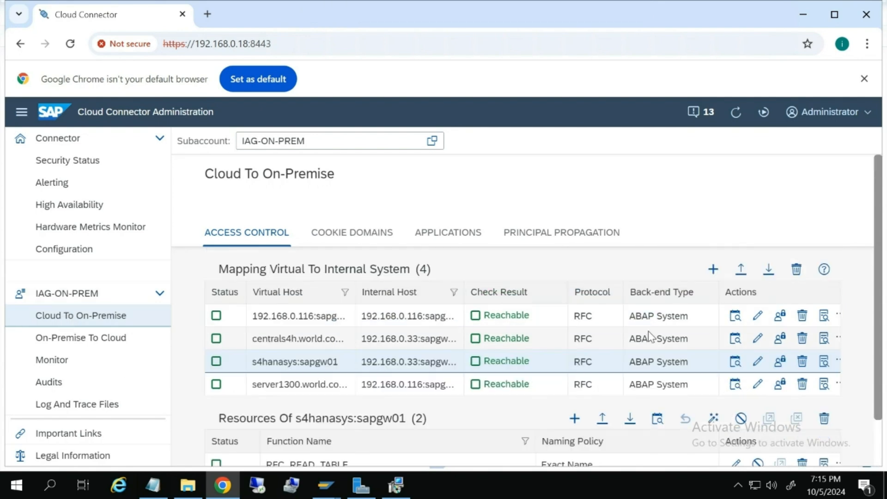
Add a system mapping for an ABAP System over RFC, without load balancing
{"action": "left_click", "coordinate": [714, 270]}
{"action": "left_click", "coordinate": [615, 387]}
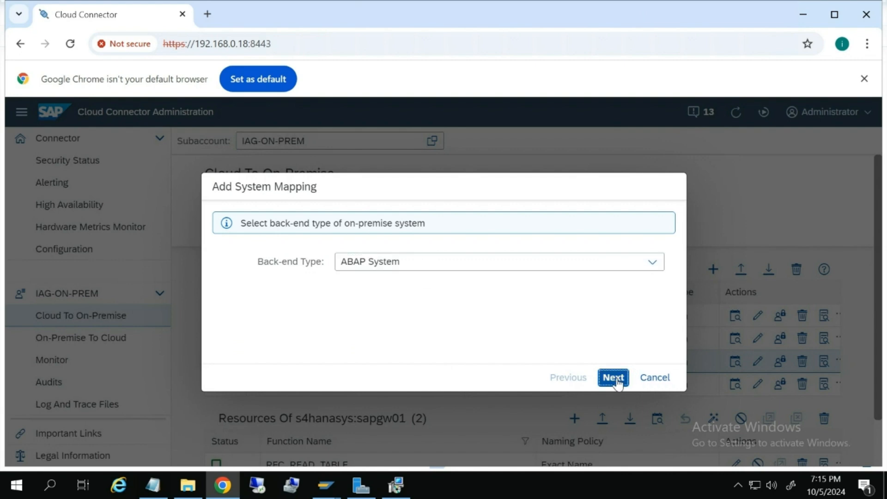
{"action": "left_click", "coordinate": [434, 271]}
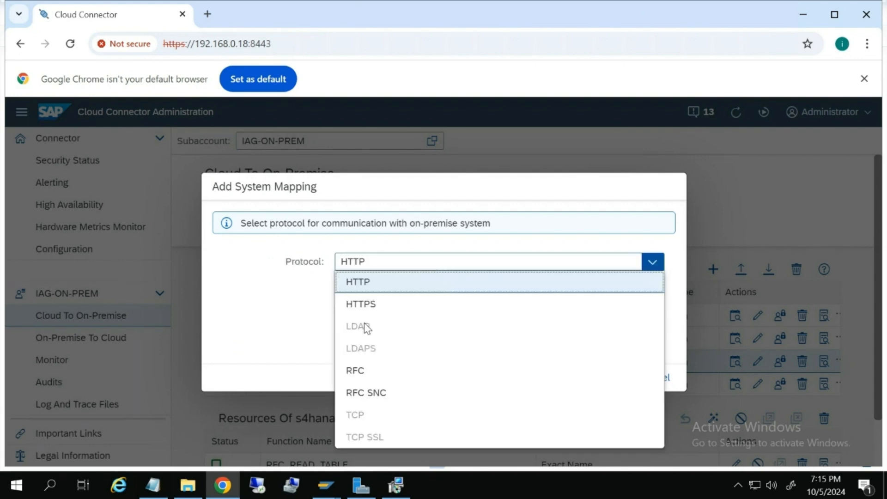
{"action": "left_click", "coordinate": [368, 370]}
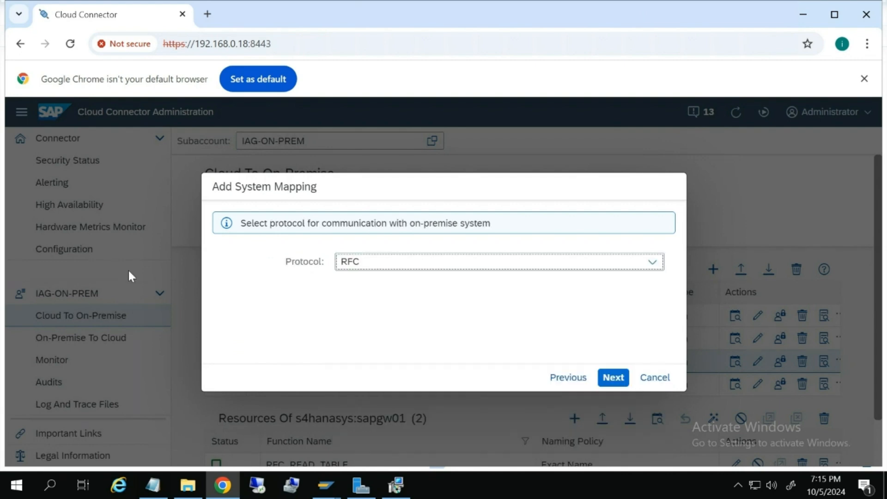
{"action": "left_click", "coordinate": [615, 378]}
{"action": "left_click", "coordinate": [345, 283]}
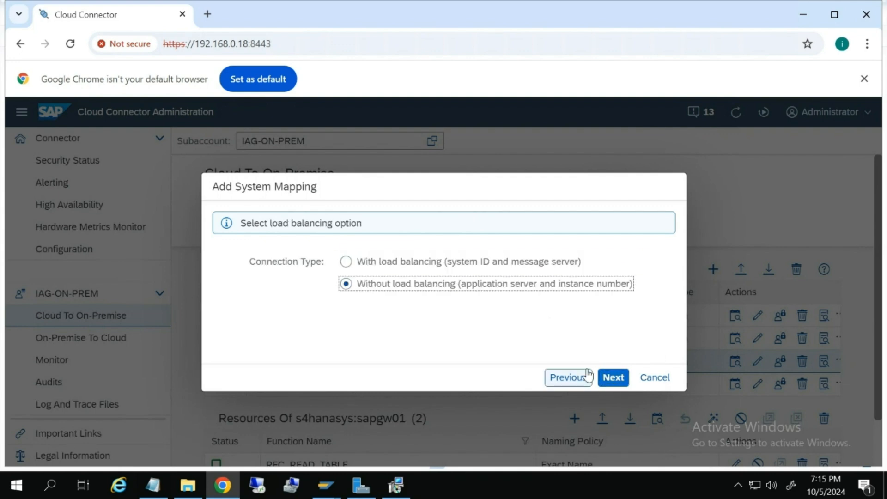
{"action": "left_click", "coordinate": [614, 377]}
{"action": "left_click", "coordinate": [400, 257]}
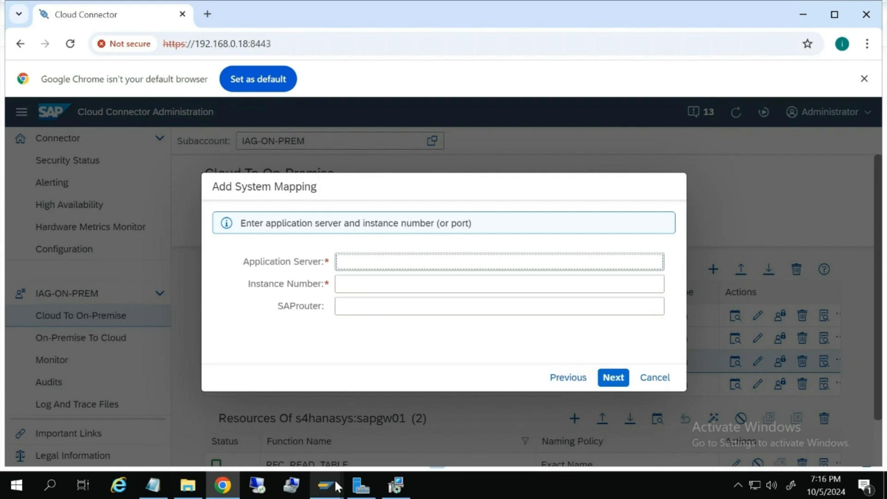
Copy SAP GRC12-03's application server from SAP Logon and paste 192.168.0.116 into the mapping
{"action": "mouse_move", "coordinate": [336, 489]}
{"action": "left_click", "coordinate": [256, 439]}
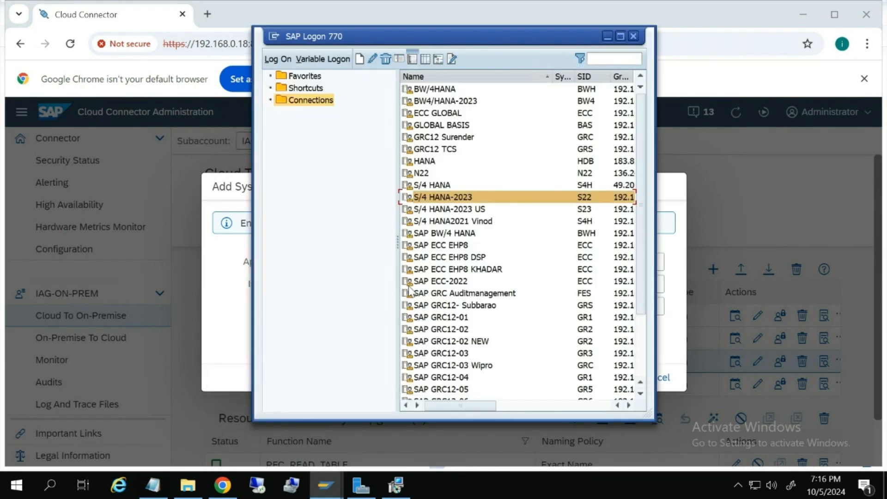
{"action": "left_click", "coordinate": [467, 354]}
{"action": "right_click", "coordinate": [466, 353]}
{"action": "left_click", "coordinate": [508, 443]}
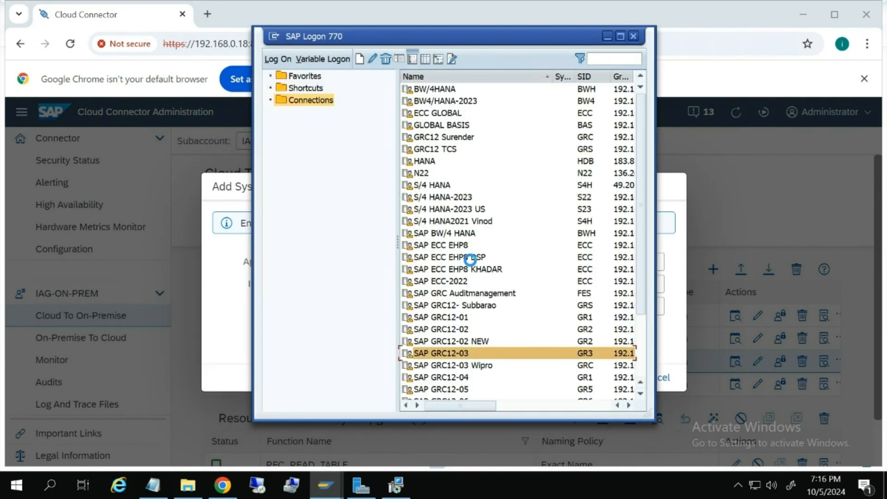
{"action": "left_click_drag", "start_coordinate": [451, 203], "coordinate": [343, 196]}
{"action": "key", "text": "ctrl+c"}
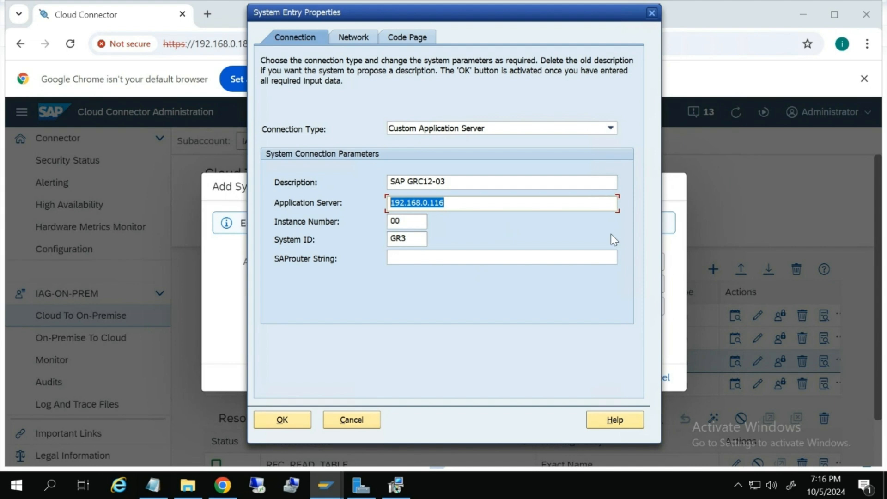
{"action": "left_click", "coordinate": [652, 12]}
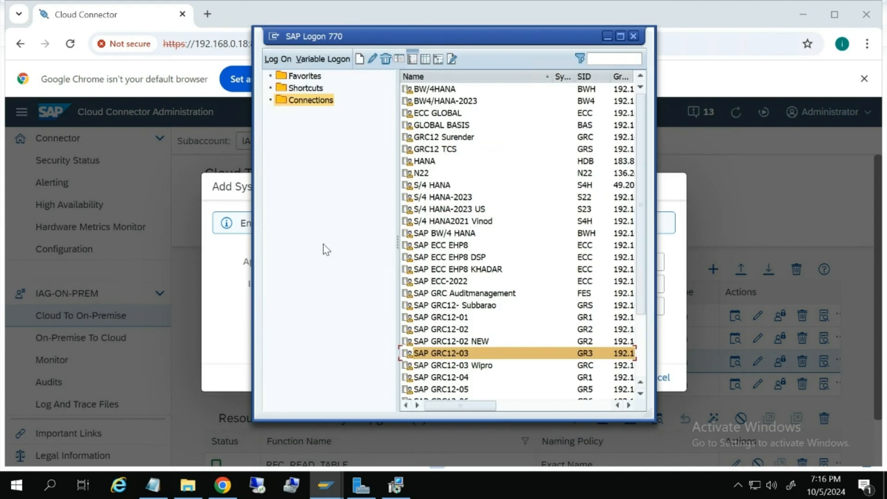
{"action": "left_click", "coordinate": [233, 274]}
{"action": "left_click", "coordinate": [409, 261]}
{"action": "key", "text": "ctrl+v"}
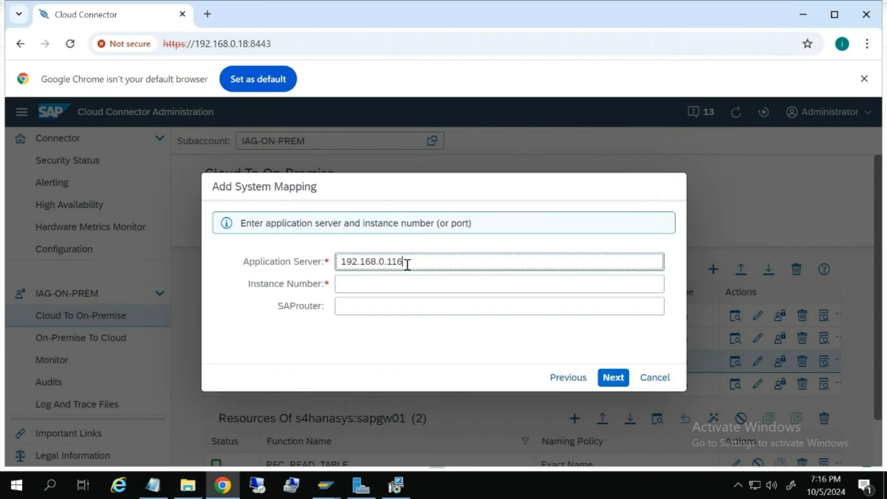
Recheck SAP GRC12-03's properties to fill in instance number 00
{"action": "left_click", "coordinate": [403, 282]}
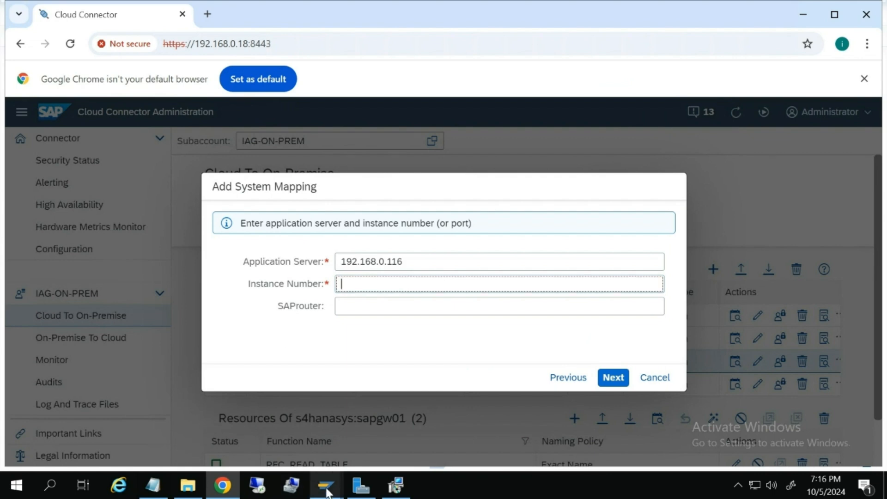
{"action": "mouse_move", "coordinate": [326, 485]}
{"action": "left_click", "coordinate": [280, 451]}
{"action": "right_click", "coordinate": [476, 358]}
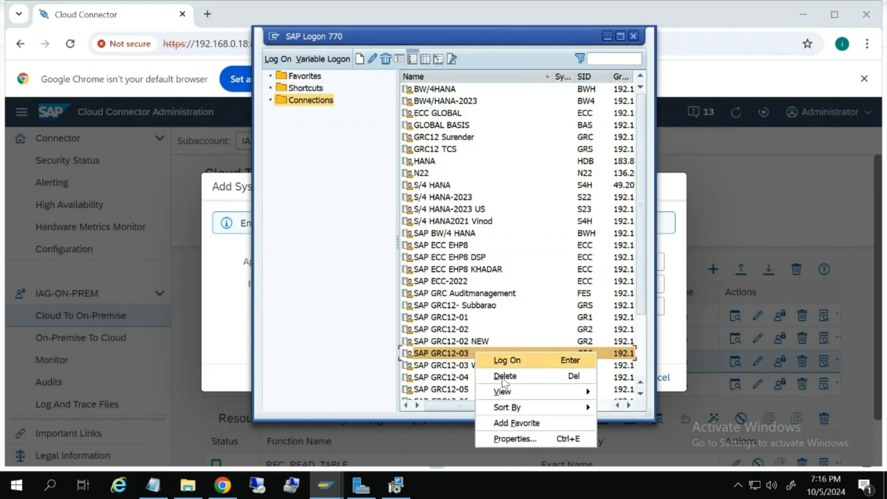
{"action": "left_click", "coordinate": [517, 437]}
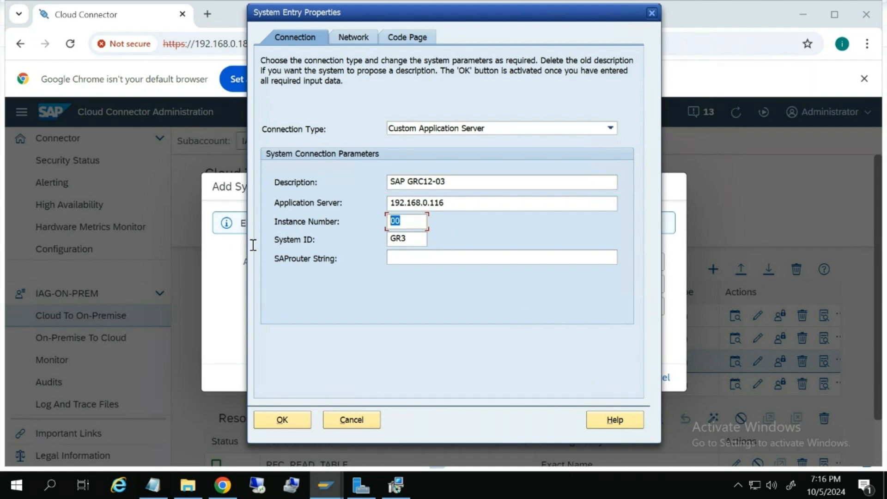
{"action": "left_click", "coordinate": [351, 419]}
{"action": "left_click", "coordinate": [439, 280]}
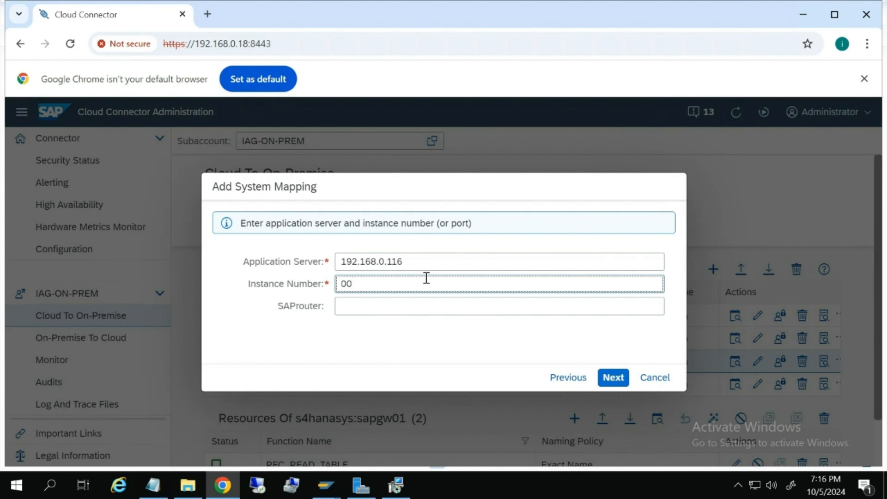
Set the virtual application server to erpsystem, keeping virtual instance number 00
{"action": "left_click", "coordinate": [621, 383]}
{"action": "left_click", "coordinate": [480, 258]}
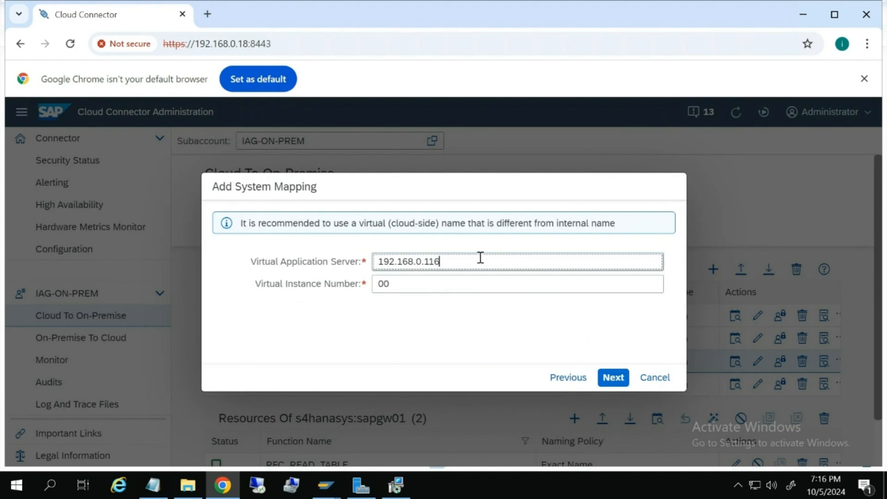
{"action": "double_click", "coordinate": [481, 257]}
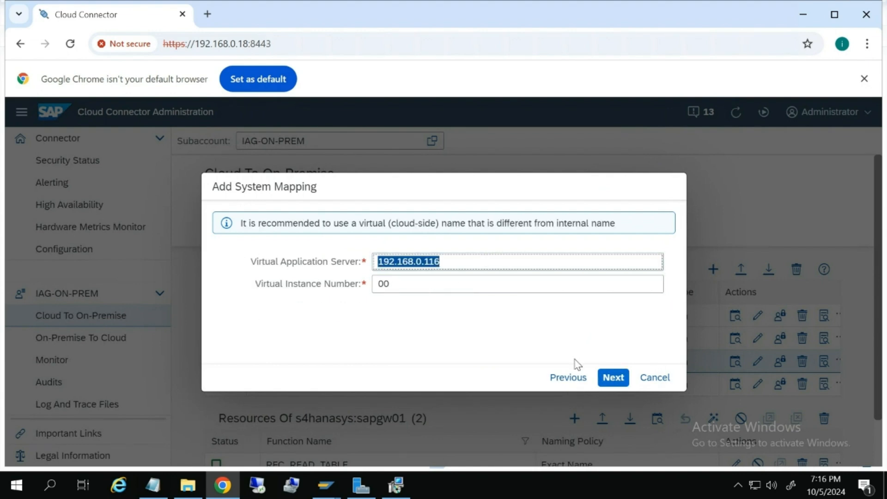
{"action": "key", "text": "Caps_Lock"}
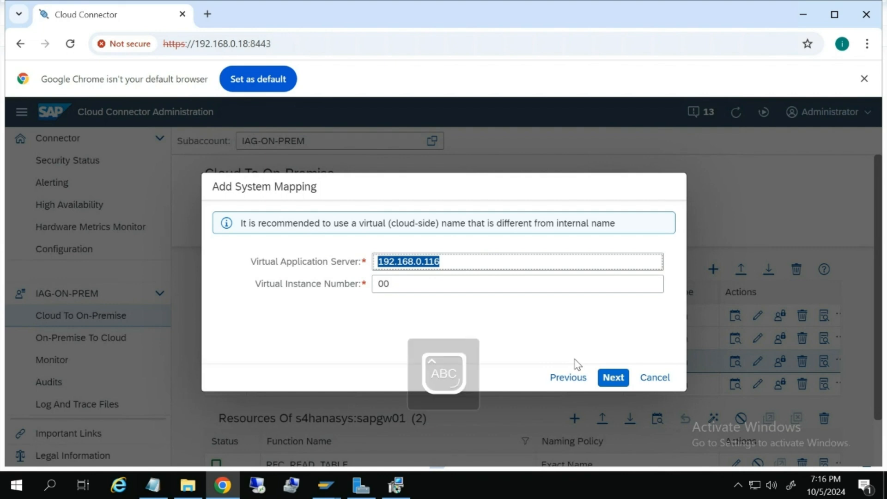
{"action": "key", "text": "BackSpace"}
{"action": "key", "text": "Caps_Lock"}
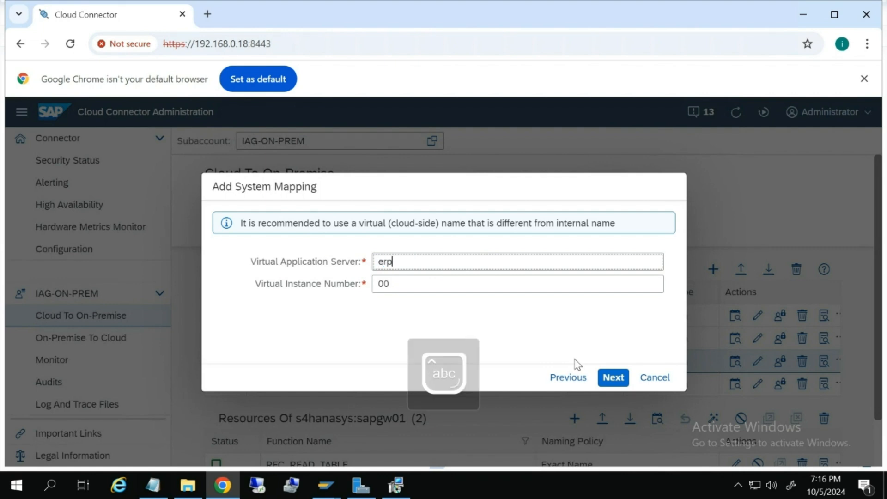
{"action": "type", "text": "erpsystem"}
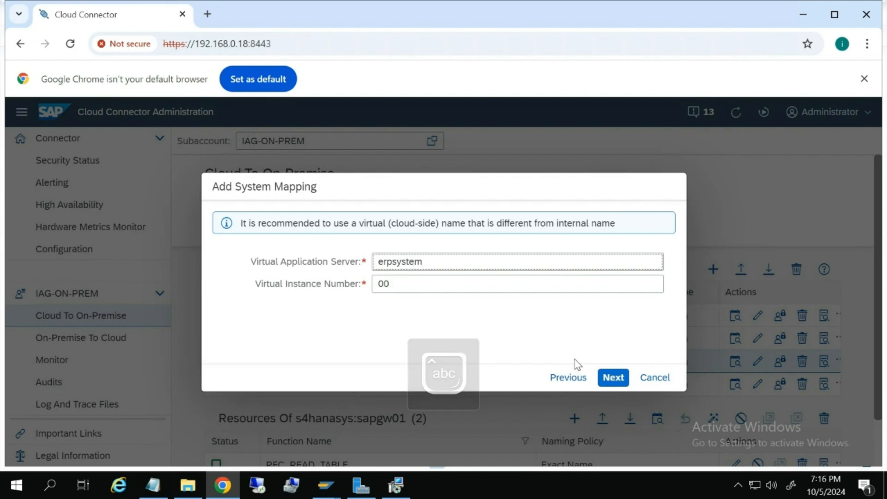
{"action": "left_click", "coordinate": [416, 278]}
{"action": "left_click_drag", "start_coordinate": [416, 276], "coordinate": [336, 260]}
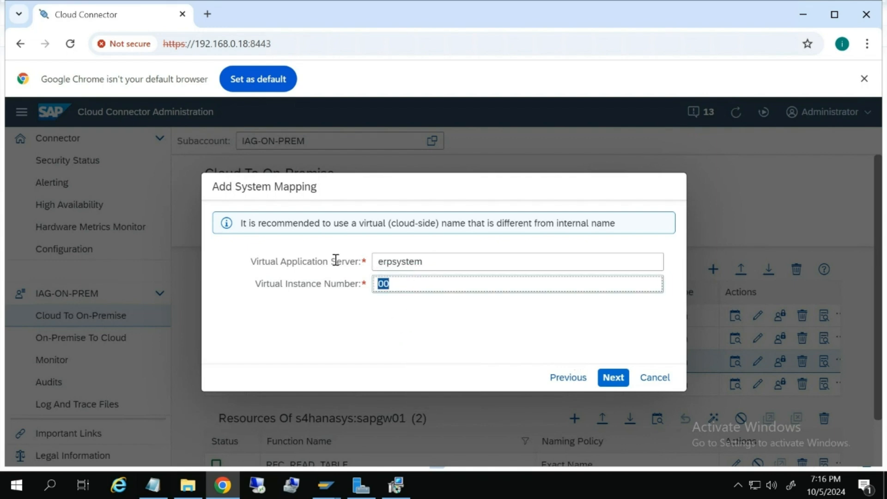
{"action": "left_click_drag", "start_coordinate": [470, 257], "coordinate": [339, 257]}
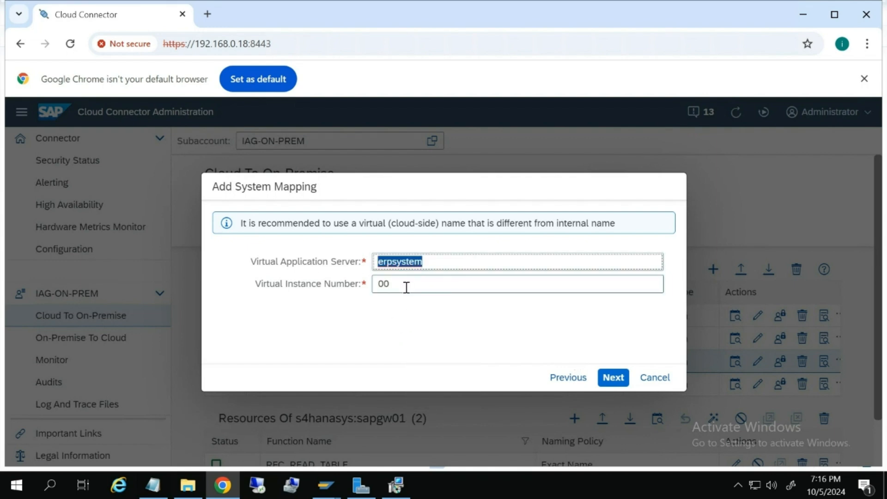
{"action": "left_click_drag", "start_coordinate": [406, 287], "coordinate": [359, 280]}
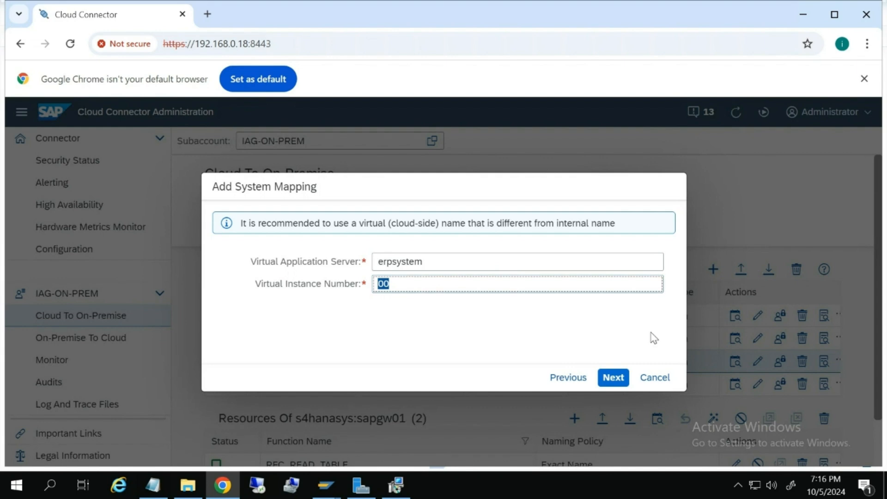
Enter the description erpsystem and continue to the mapping summary
{"action": "left_click", "coordinate": [617, 376]}
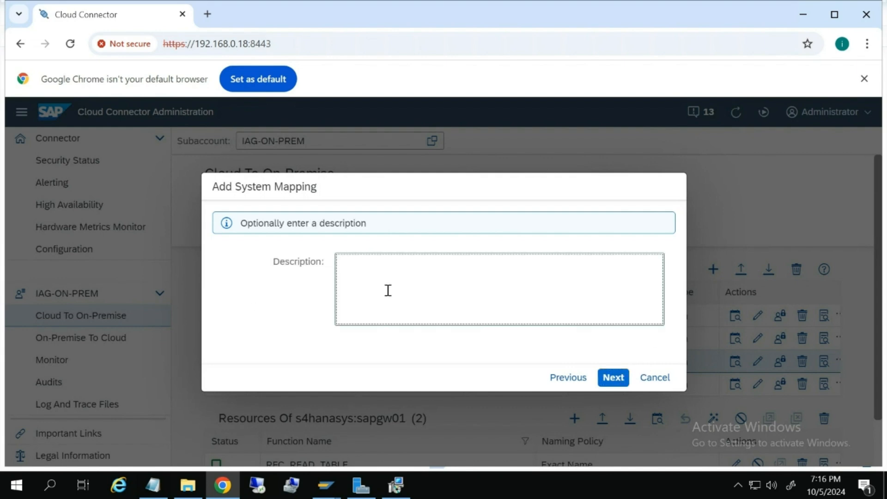
{"action": "type", "text": "erpsystem"}
{"action": "left_click", "coordinate": [615, 378]}
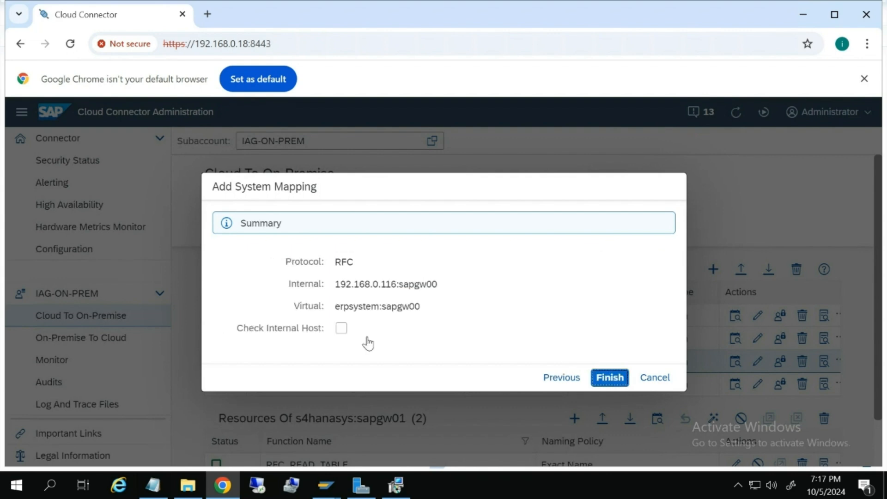
Save the erpsystem mapping and select erpsystem:sapgw00 to view its resources
{"action": "left_click", "coordinate": [618, 388]}
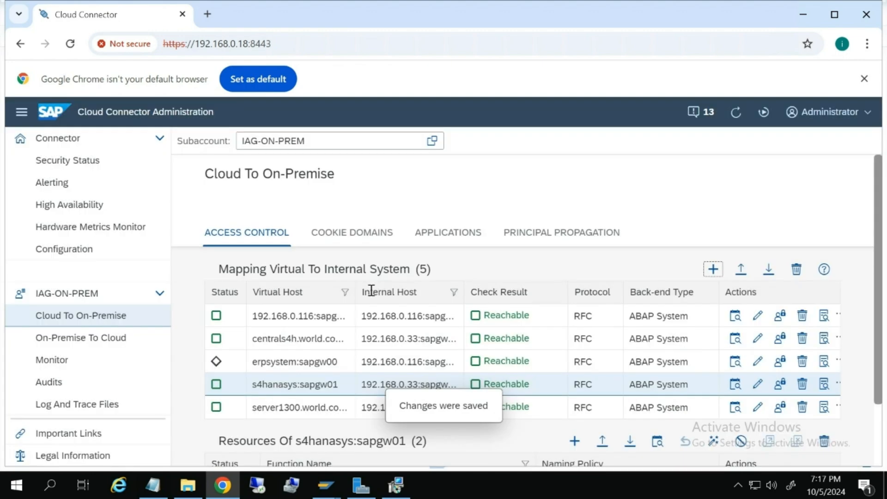
{"action": "scroll", "coordinate": [337, 342], "scroll_direction": "down", "scroll_amount": 2}
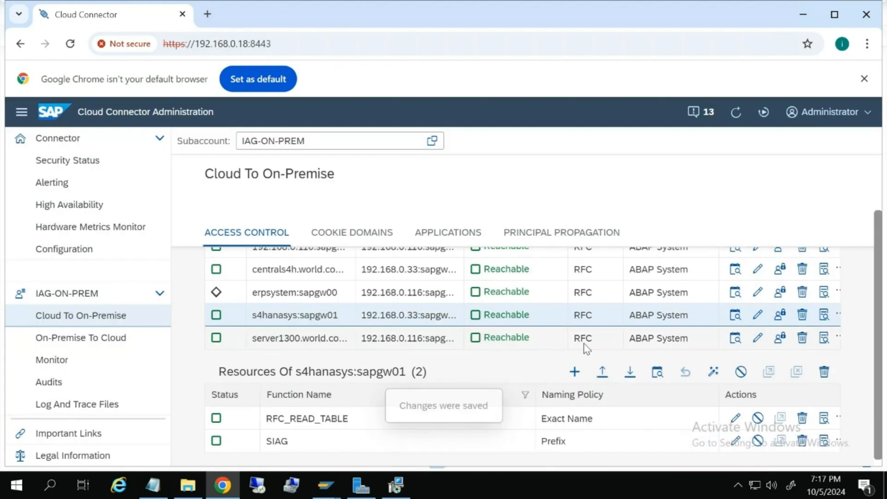
{"action": "left_click", "coordinate": [286, 292]}
Add resource RFC_READ_TABLE as an exact name, with RFC_READ_TABLE as its description
{"action": "left_click", "coordinate": [574, 372]}
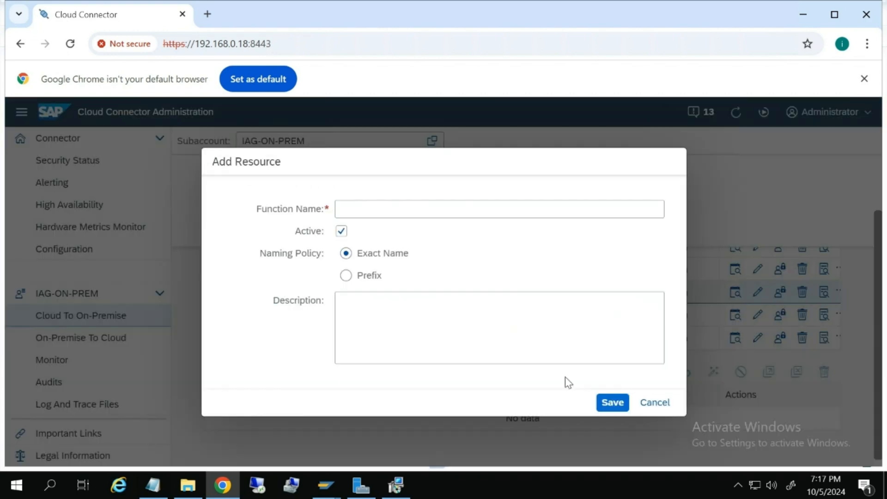
{"action": "type", "text": "R"}
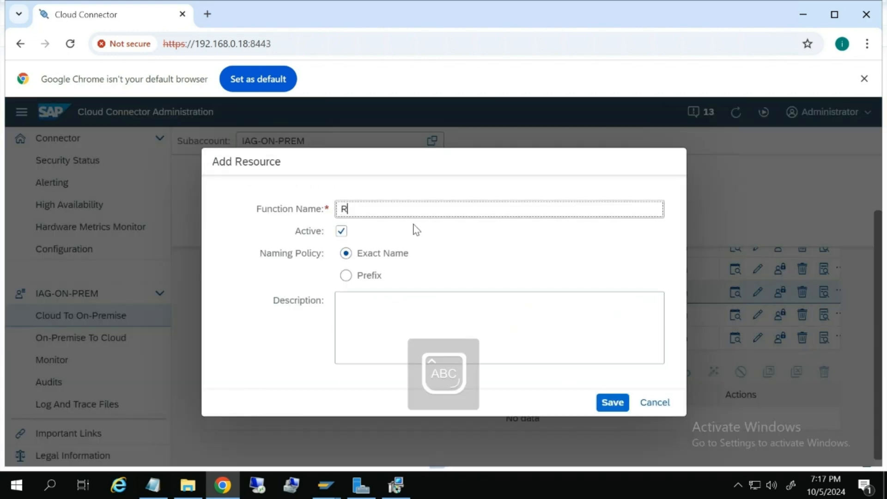
{"action": "type", "text": "FC_READ_TABLE"}
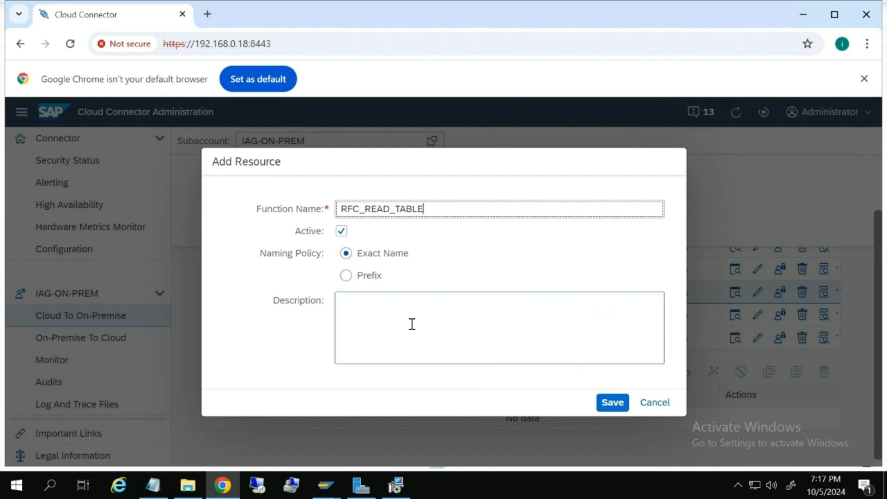
{"action": "left_click_drag", "start_coordinate": [452, 212], "coordinate": [257, 207]}
{"action": "key", "text": "ctrl+c"}
{"action": "left_click", "coordinate": [439, 315]}
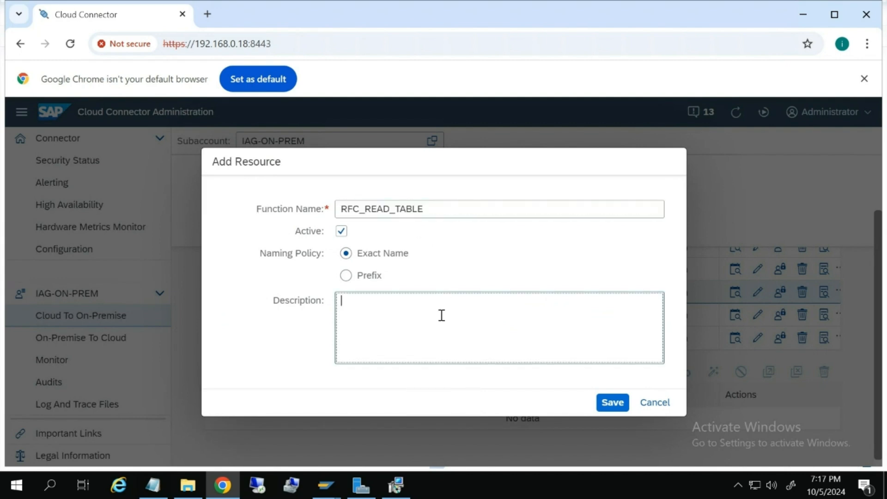
{"action": "key", "text": "ctrl+v"}
{"action": "left_click", "coordinate": [612, 402]}
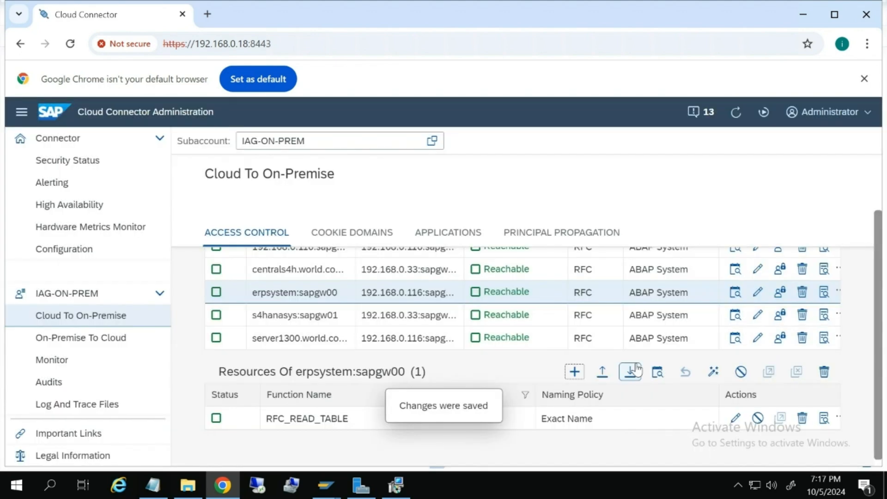
Add resource SIAG as a name prefix, with SIAG as its description
{"action": "left_click", "coordinate": [574, 372]}
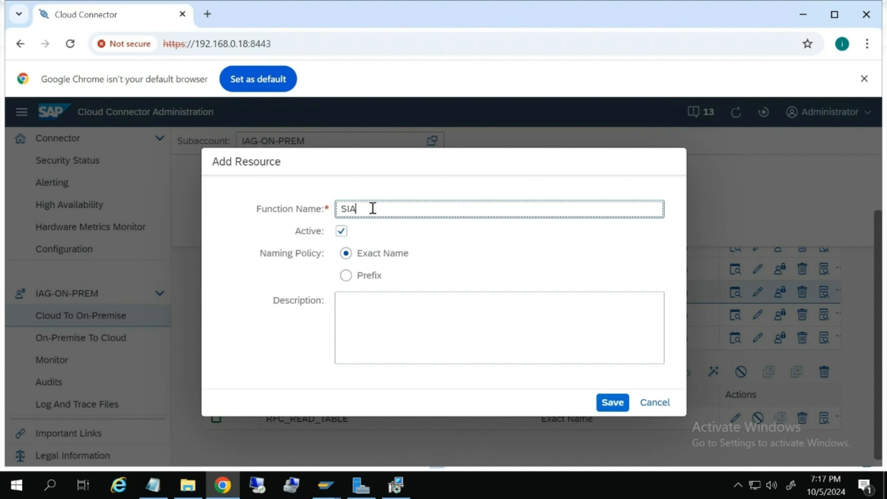
{"action": "left_click", "coordinate": [346, 275]}
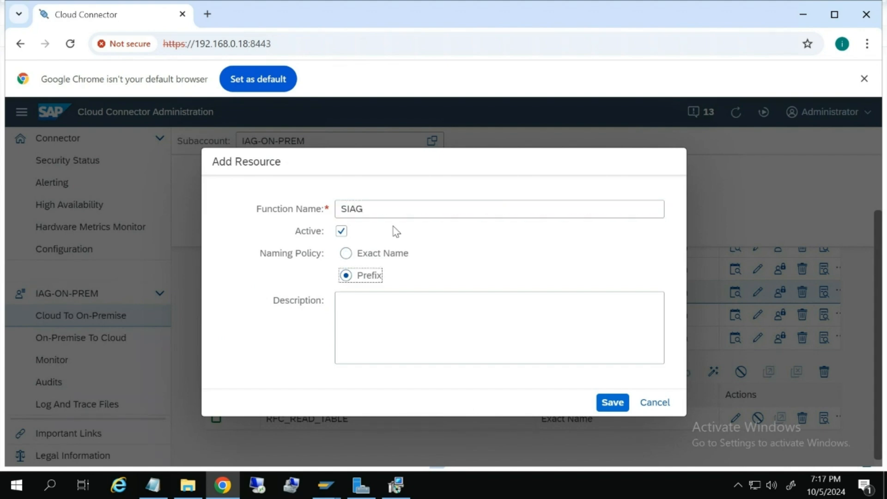
{"action": "left_click_drag", "start_coordinate": [395, 211], "coordinate": [338, 209]}
{"action": "key", "text": "ctrl+c"}
{"action": "left_click", "coordinate": [513, 319]}
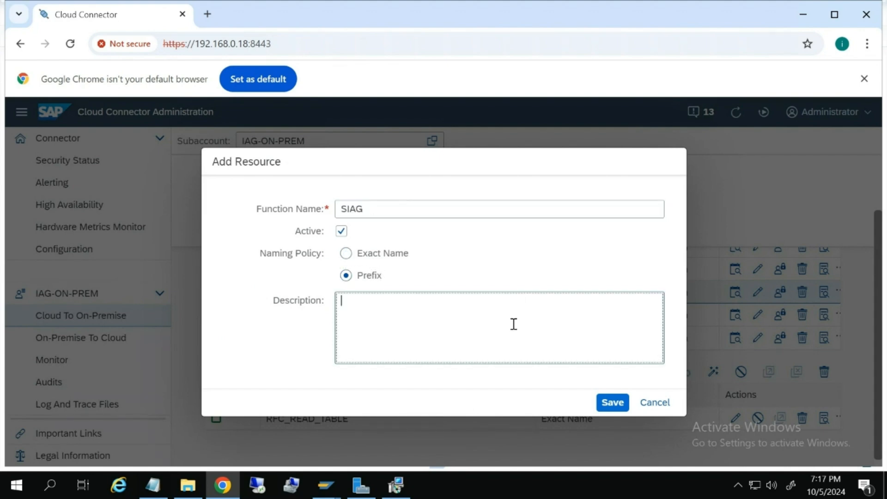
{"action": "key", "text": "ctrl+v"}
{"action": "left_click", "coordinate": [612, 403]}
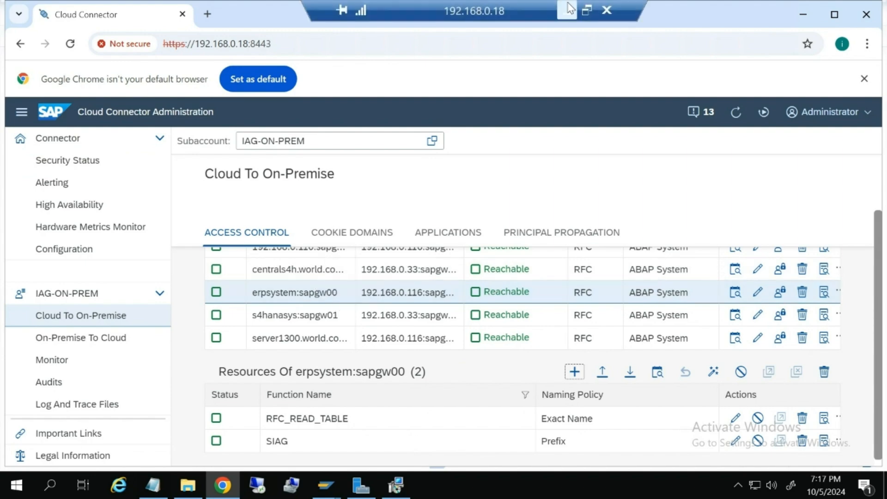
{"action": "left_click", "coordinate": [566, 8]}
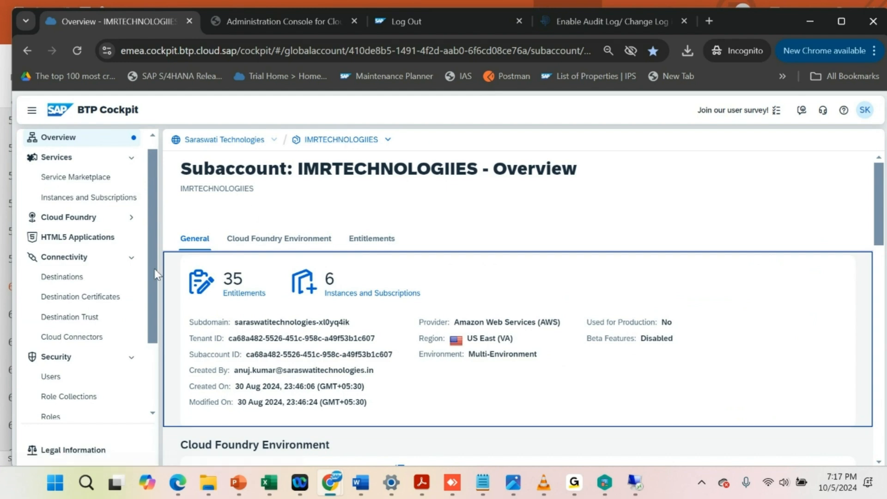
{"action": "left_click", "coordinate": [94, 277]}
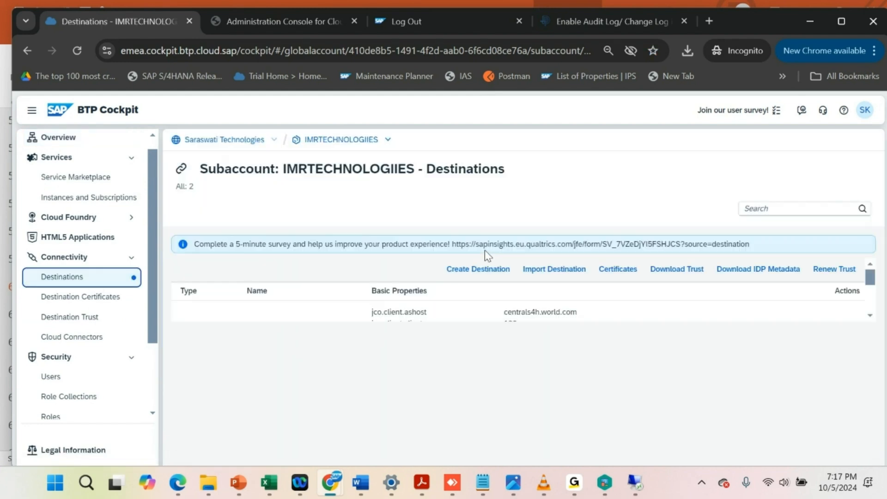
{"action": "left_click", "coordinate": [481, 269]}
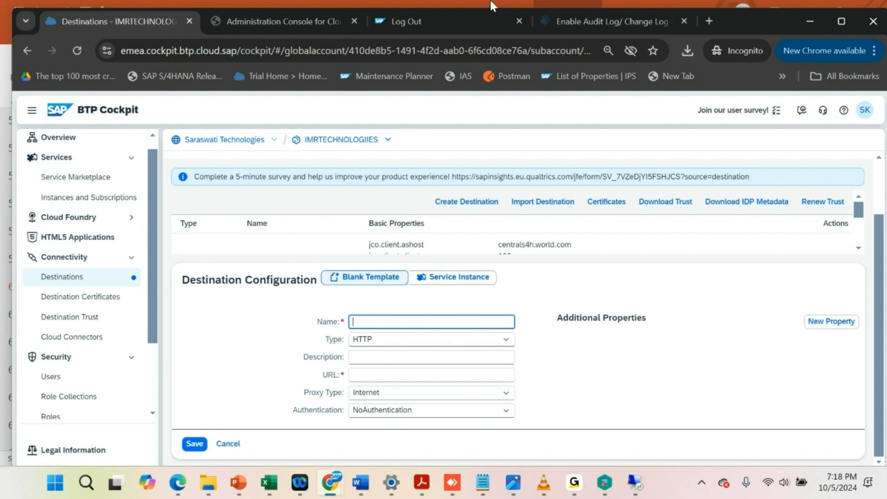
{"action": "left_click", "coordinate": [839, 21]}
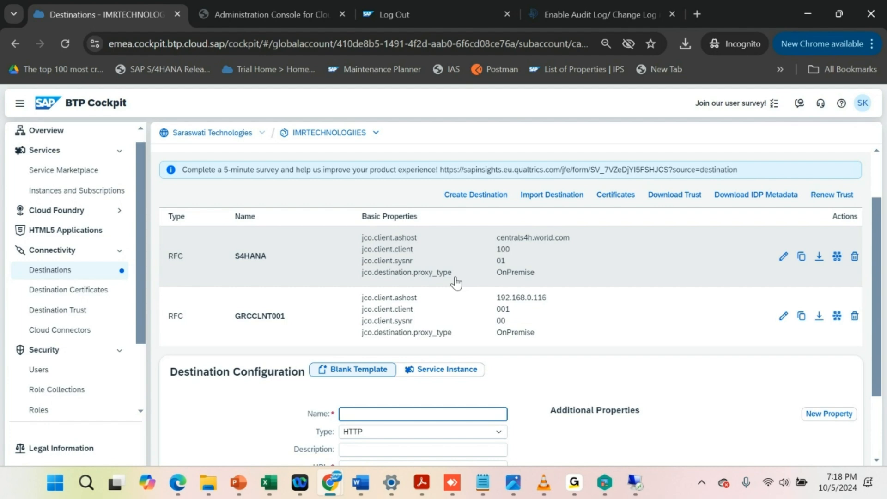
{"action": "mouse_move", "coordinate": [635, 483]}
{"action": "left_click", "coordinate": [581, 407]}
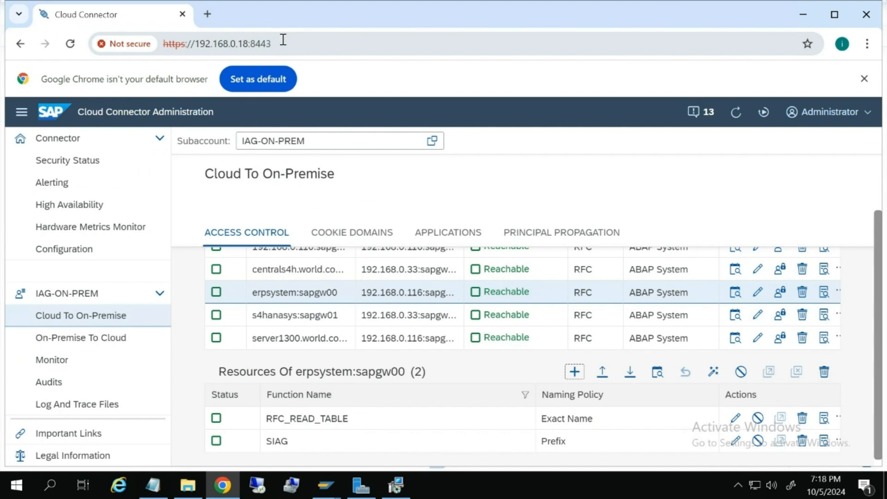
{"action": "left_click", "coordinate": [326, 485]}
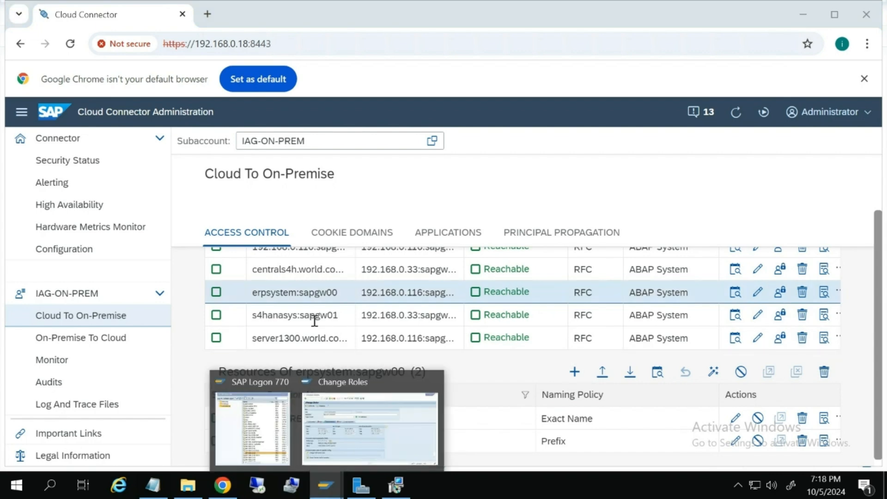
{"action": "left_click", "coordinate": [251, 425]}
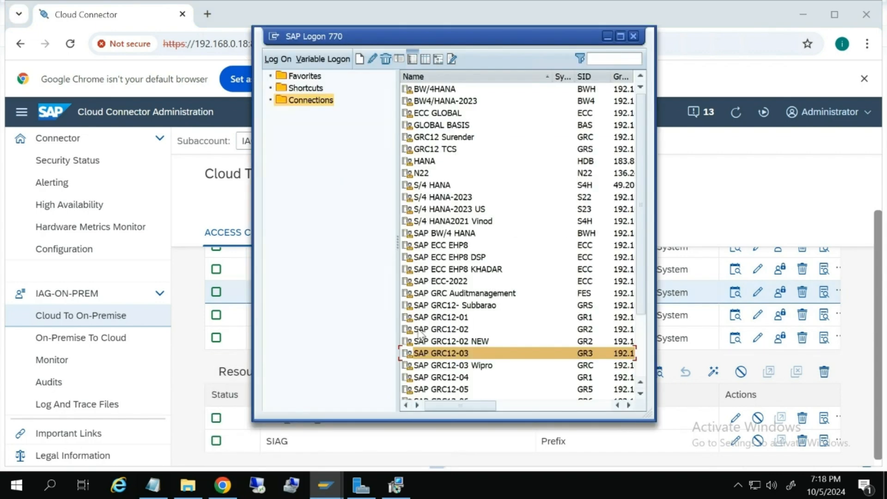
{"action": "left_click", "coordinate": [285, 15]}
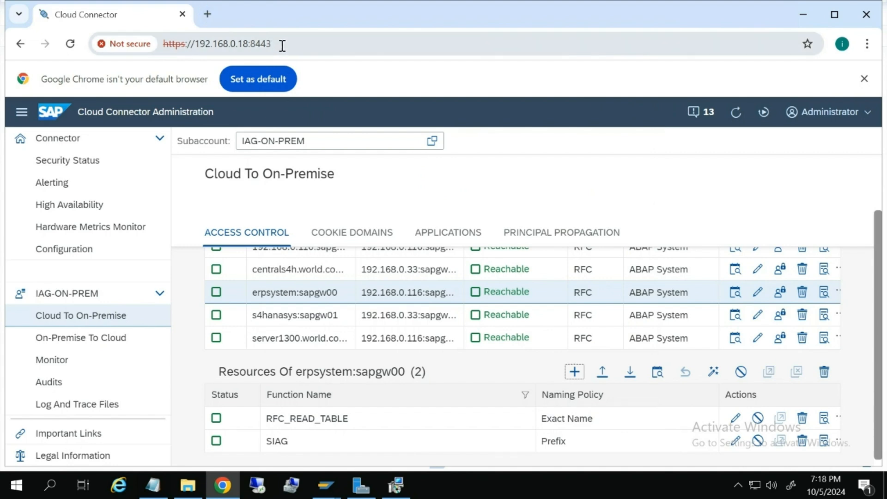
{"action": "left_click_drag", "start_coordinate": [291, 42], "coordinate": [141, 46]}
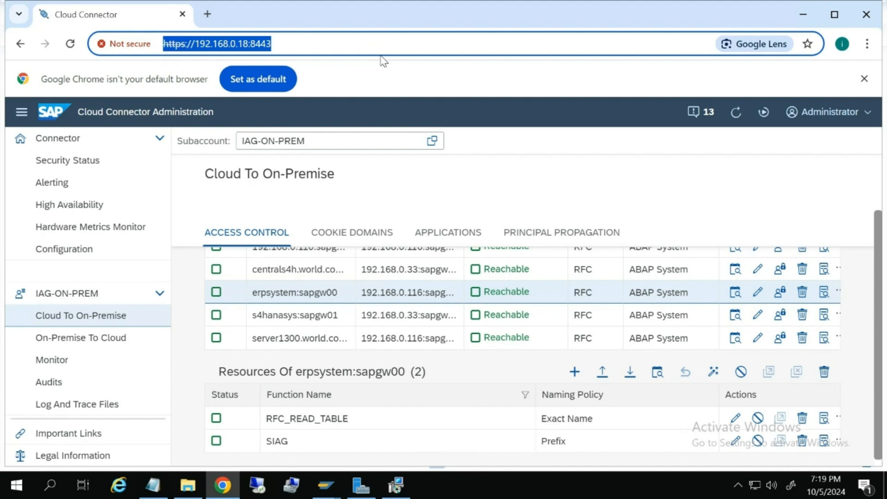
{"action": "left_click", "coordinate": [326, 486]}
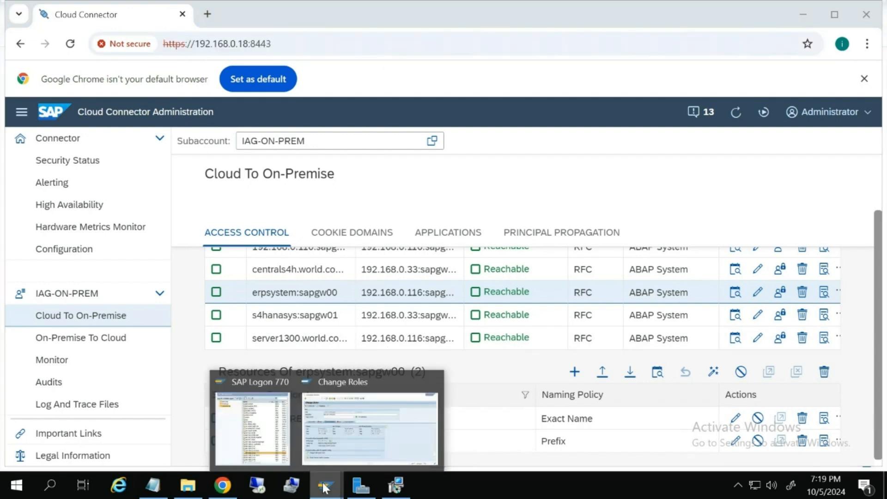
Check SAP GRC12-03's connection properties in SAP Logon 770
{"action": "left_click", "coordinate": [252, 427]}
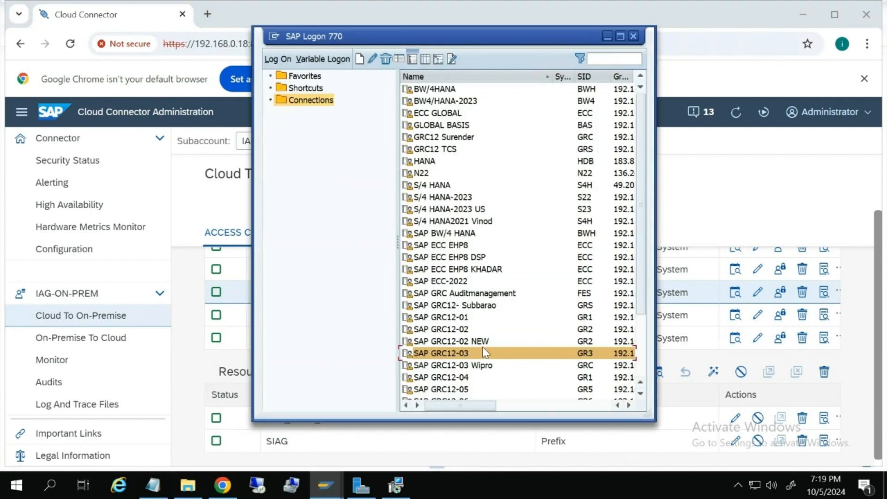
{"action": "right_click", "coordinate": [467, 354]}
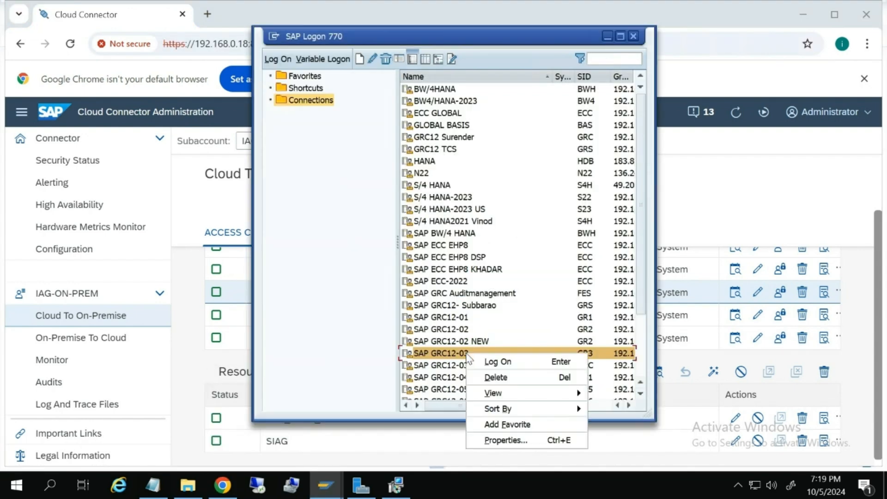
{"action": "left_click", "coordinate": [506, 439]}
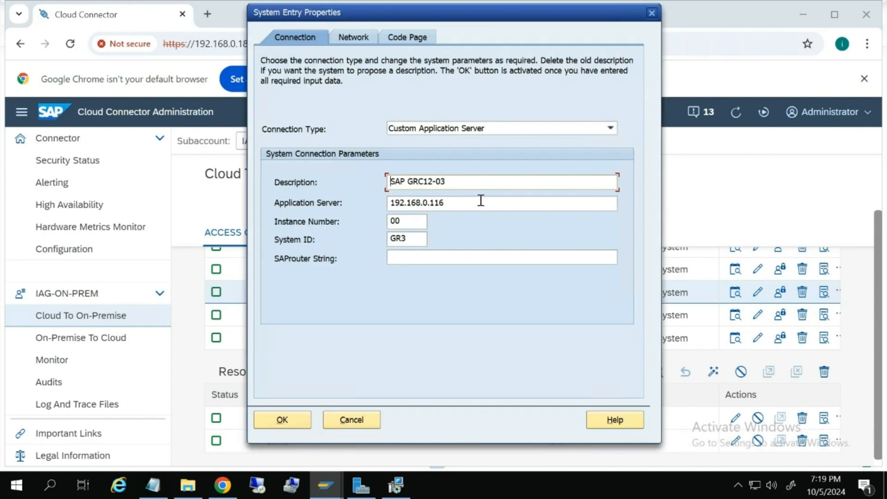
{"action": "double_click", "coordinate": [471, 203]}
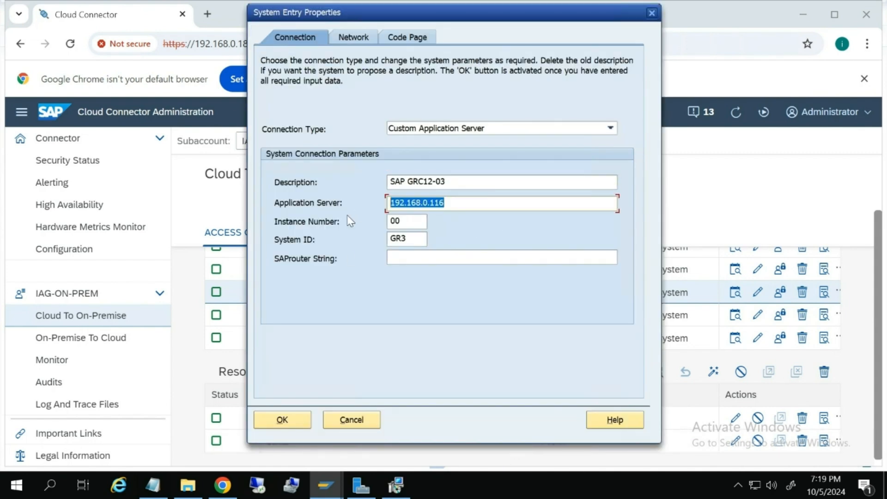
{"action": "left_click", "coordinate": [351, 420]}
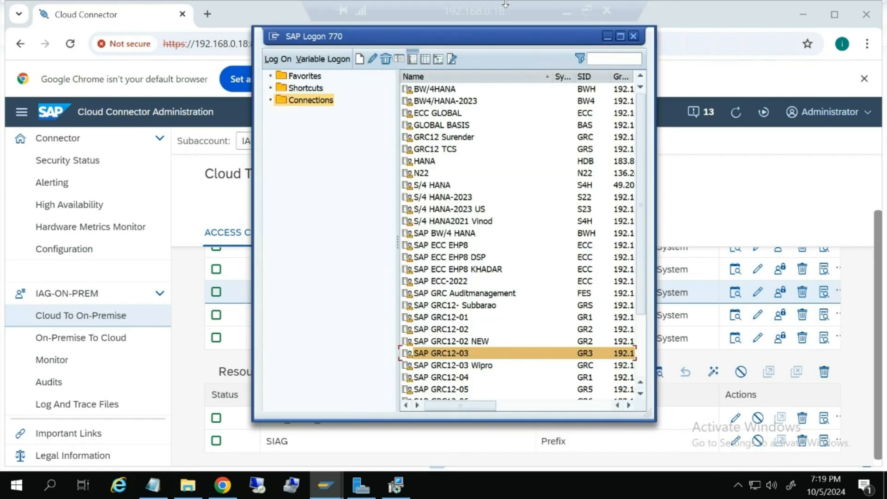
Reopen SAP GRC12-03's properties and point out application server 192.168.0.116
{"action": "right_click", "coordinate": [454, 354]}
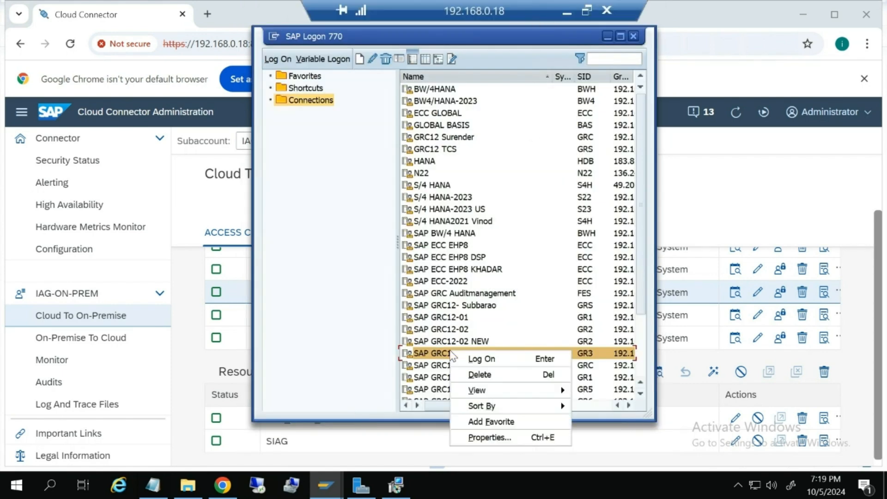
{"action": "left_click", "coordinate": [480, 438]}
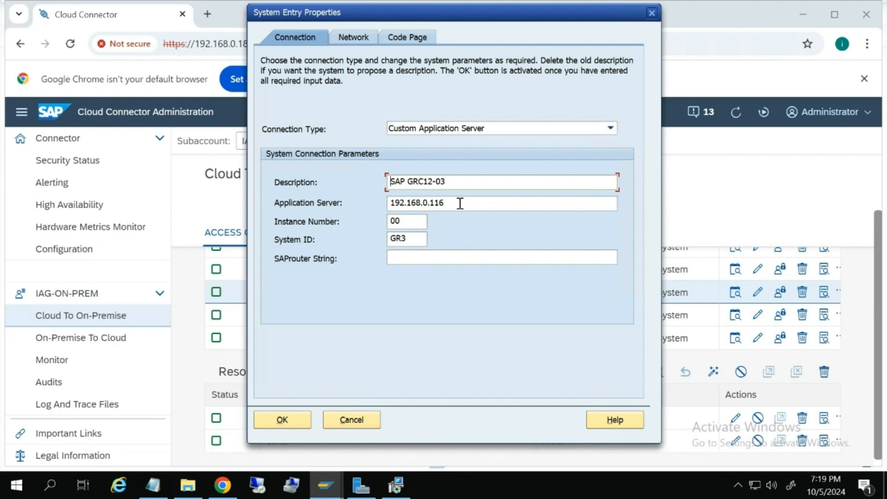
{"action": "left_click_drag", "start_coordinate": [460, 203], "coordinate": [333, 206]}
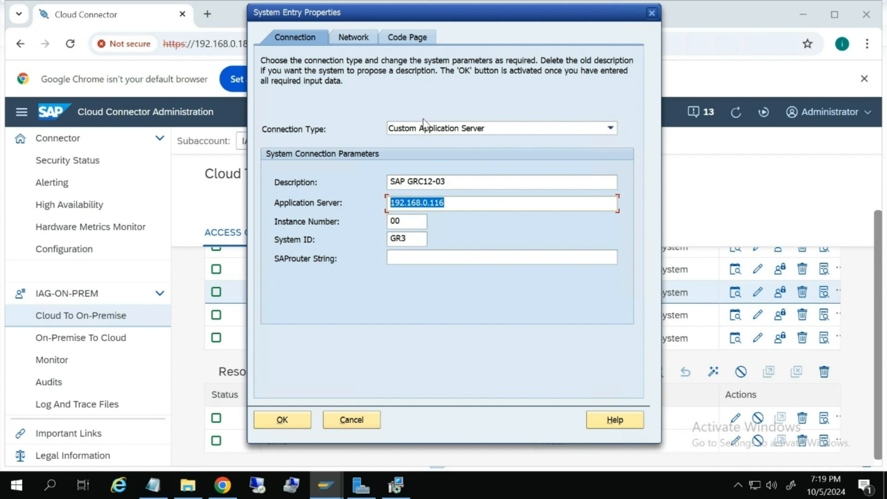
{"action": "mouse_move", "coordinate": [484, 1]}
{"action": "left_click", "coordinate": [478, 200]}
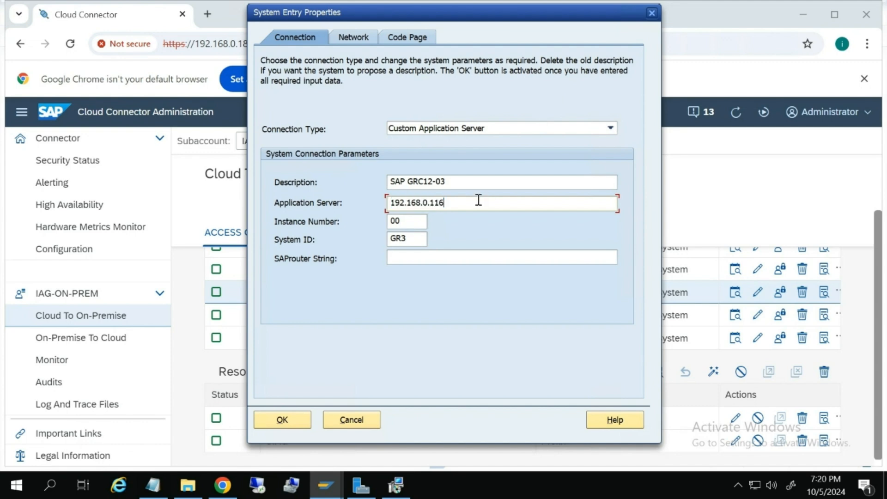
{"action": "left_click_drag", "start_coordinate": [479, 200], "coordinate": [227, 212]}
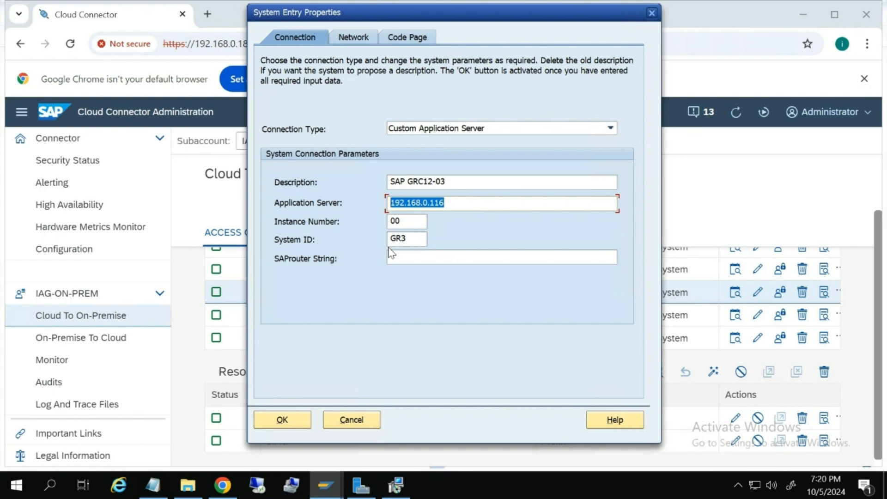
{"action": "left_click", "coordinate": [454, 202]}
{"action": "left_click_drag", "start_coordinate": [454, 202], "coordinate": [383, 211]}
{"action": "left_click_drag", "start_coordinate": [451, 202], "coordinate": [366, 206]}
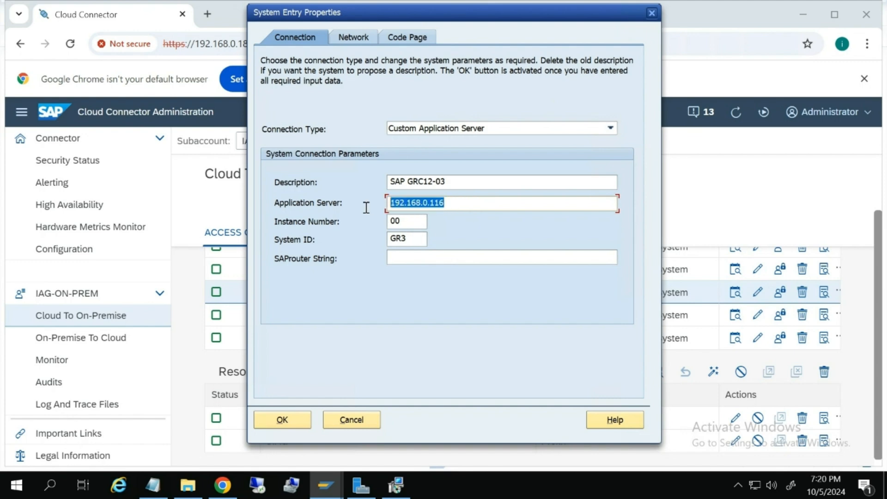
{"action": "left_click", "coordinate": [360, 419]}
Bring SAP Logon back and confirm SAP GRC12-03's server 192.168.0.116 once more
{"action": "left_click", "coordinate": [607, 36]}
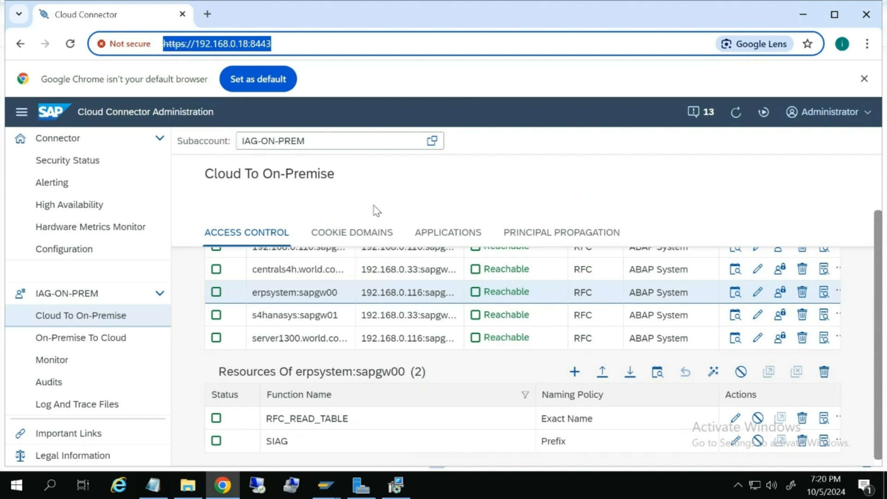
{"action": "left_click", "coordinate": [331, 478]}
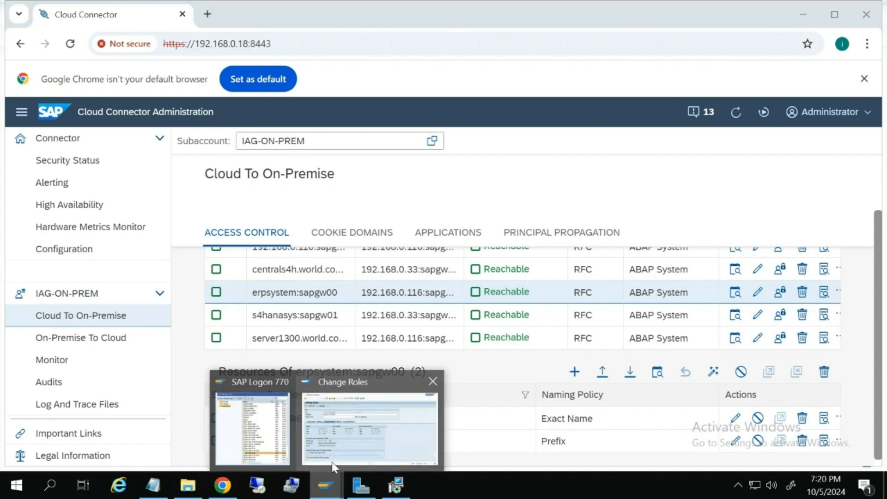
{"action": "left_click", "coordinate": [275, 423]}
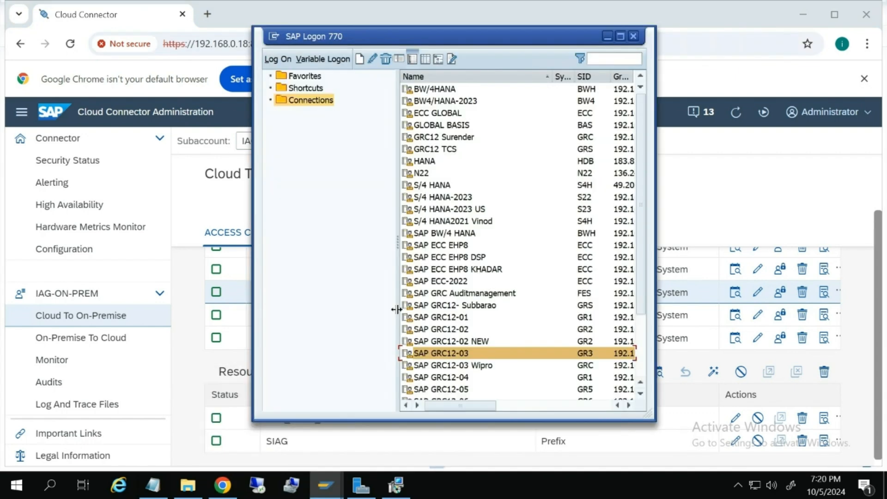
{"action": "right_click", "coordinate": [458, 362]}
{"action": "left_click", "coordinate": [515, 443]}
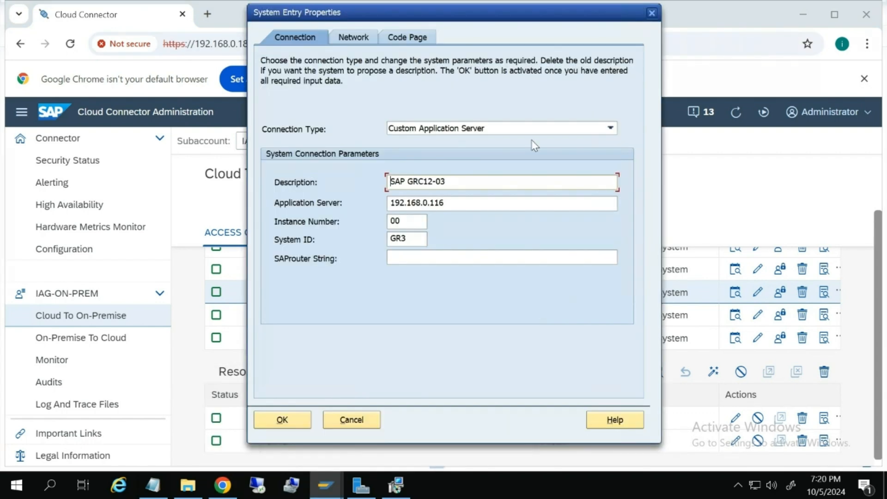
{"action": "double_click", "coordinate": [467, 206]}
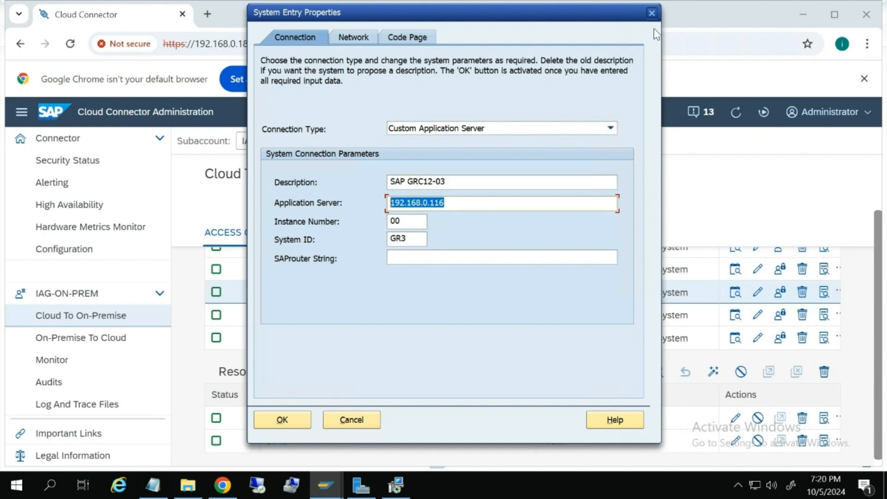
{"action": "left_click", "coordinate": [652, 12]}
{"action": "left_click", "coordinate": [471, 199]}
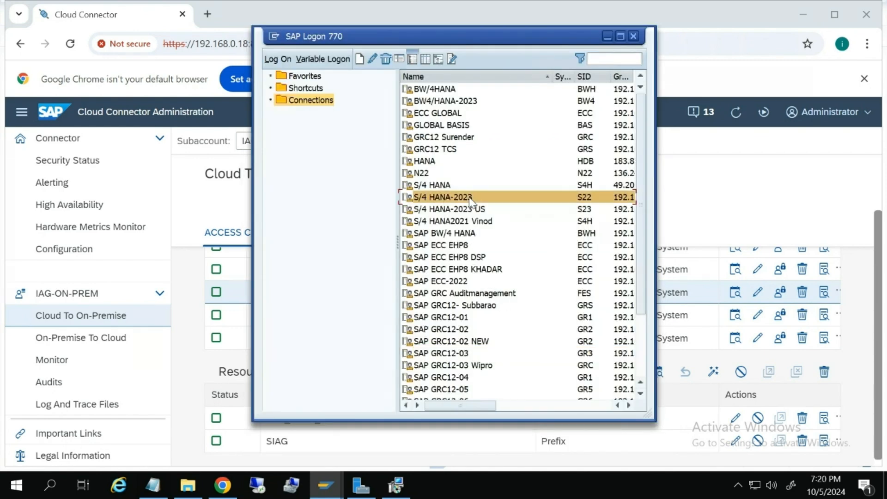
Check S/4 HANA-2023's properties (192.168.0.33, instance 01, S22), then minimize SAP Logon
{"action": "right_click", "coordinate": [471, 198]}
{"action": "left_click", "coordinate": [506, 287]}
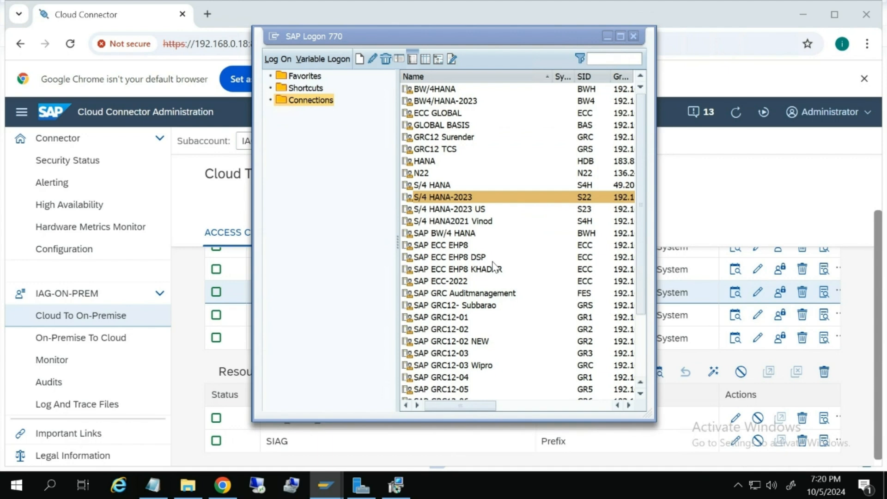
{"action": "double_click", "coordinate": [457, 206]}
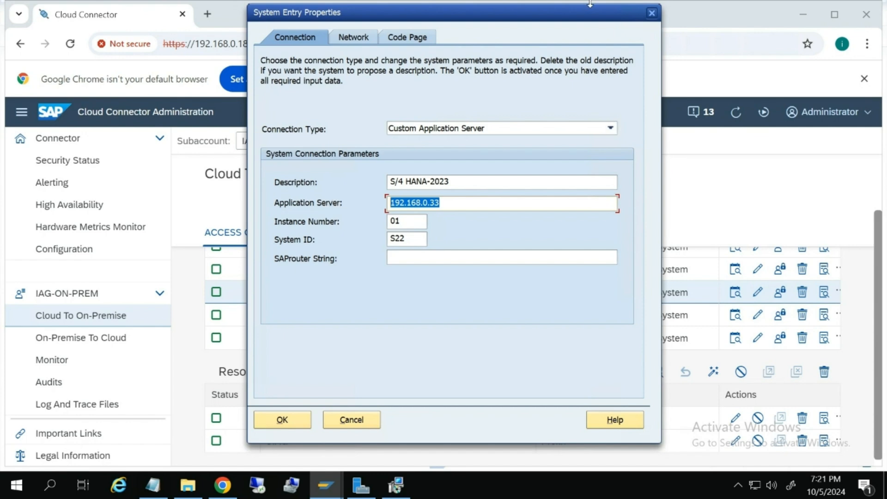
{"action": "left_click", "coordinate": [652, 13]}
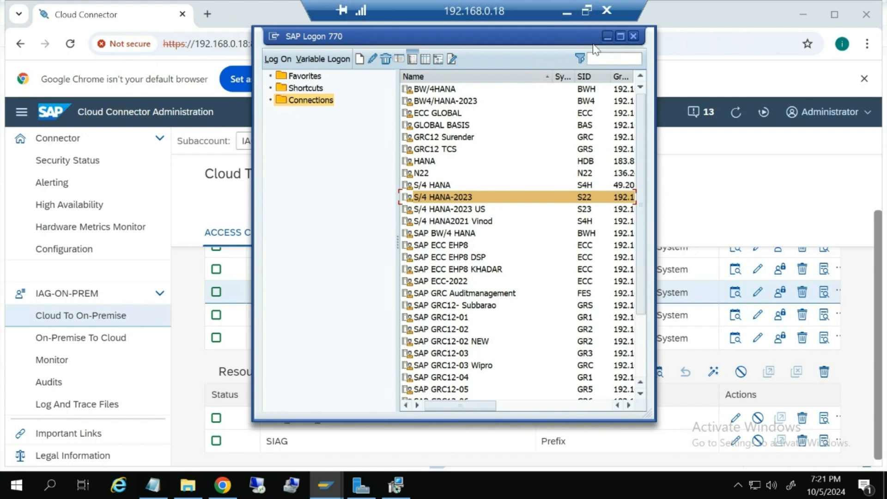
{"action": "left_click", "coordinate": [607, 36]}
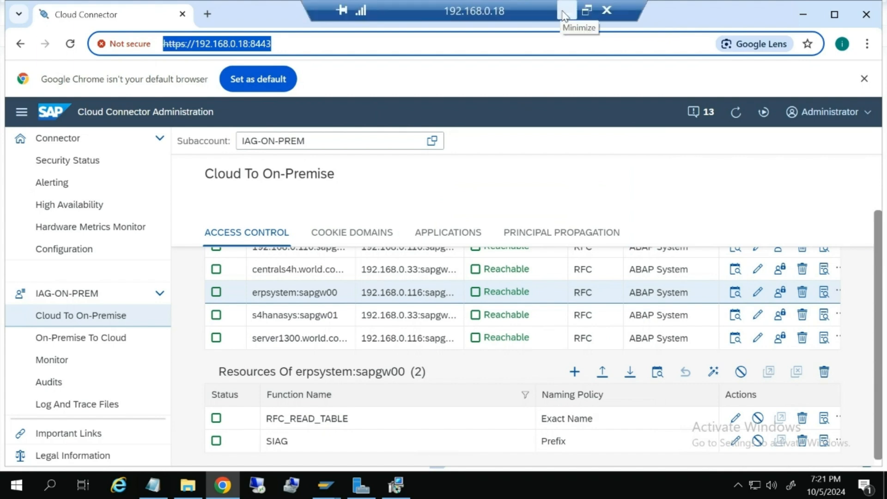
Raise the system volume to nearly full and return to the BTP Cockpit Destinations page
{"action": "left_click", "coordinate": [566, 11]}
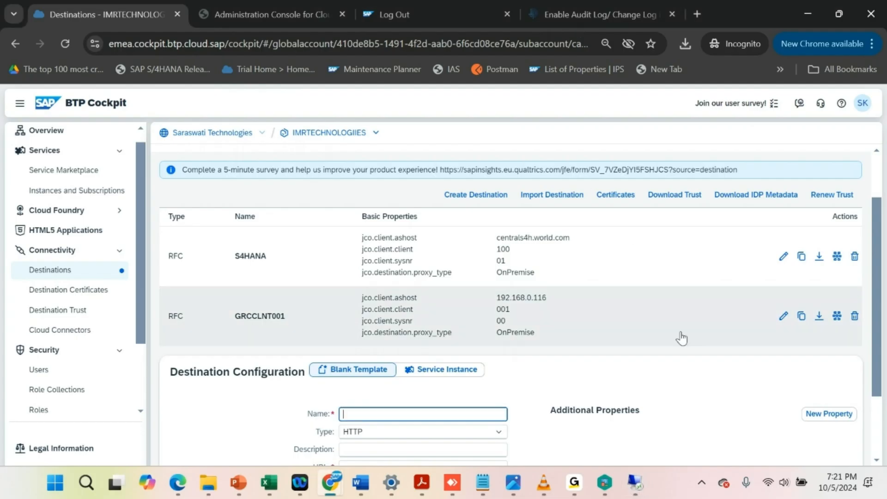
{"action": "left_click", "coordinate": [784, 482]}
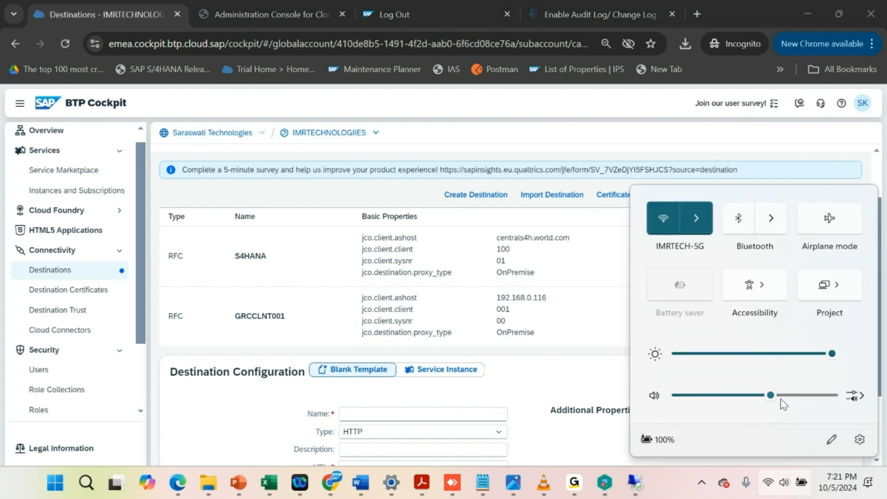
{"action": "left_click_drag", "start_coordinate": [771, 394], "coordinate": [830, 395]}
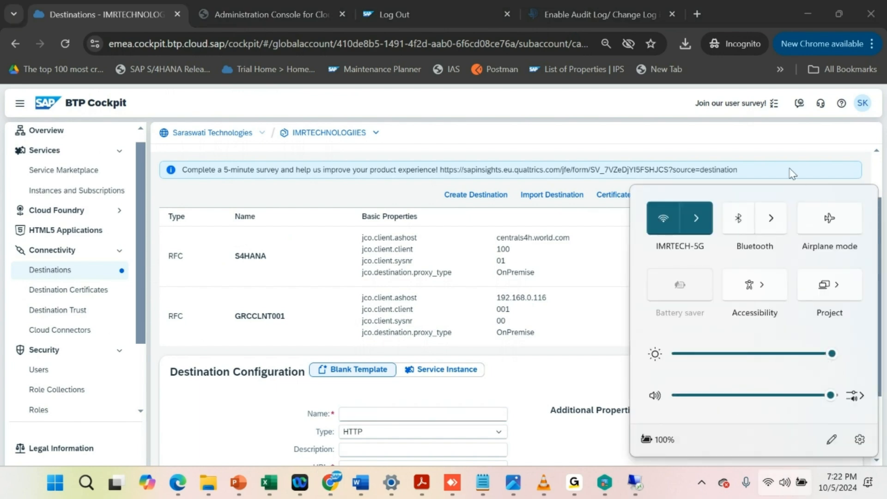
{"action": "left_click", "coordinate": [786, 148]}
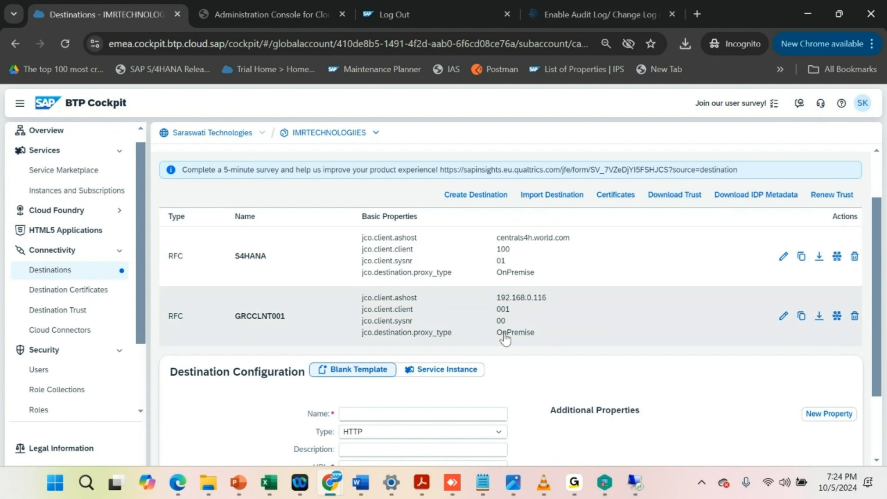
Highlight the GRCCLNT001 destination details, then switch to the GoTo meeting window
{"action": "left_click_drag", "start_coordinate": [543, 343], "coordinate": [172, 220]}
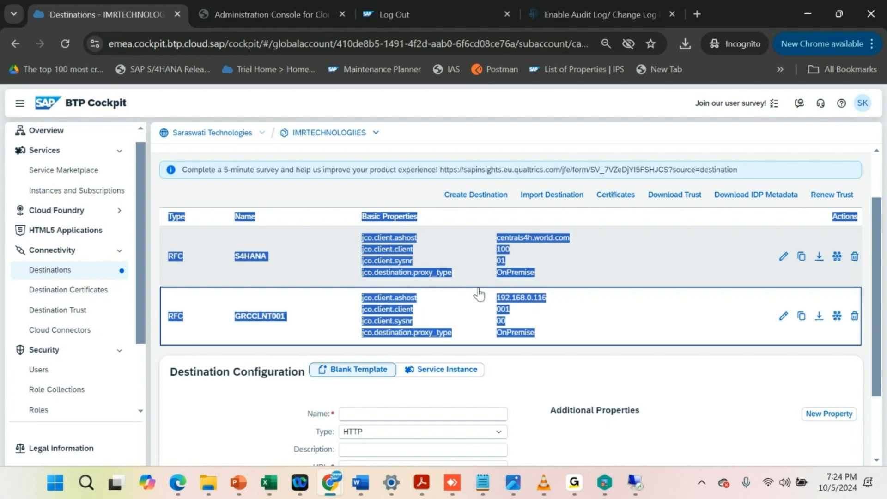
{"action": "left_click", "coordinate": [576, 482]}
{"action": "left_click", "coordinate": [609, 389]}
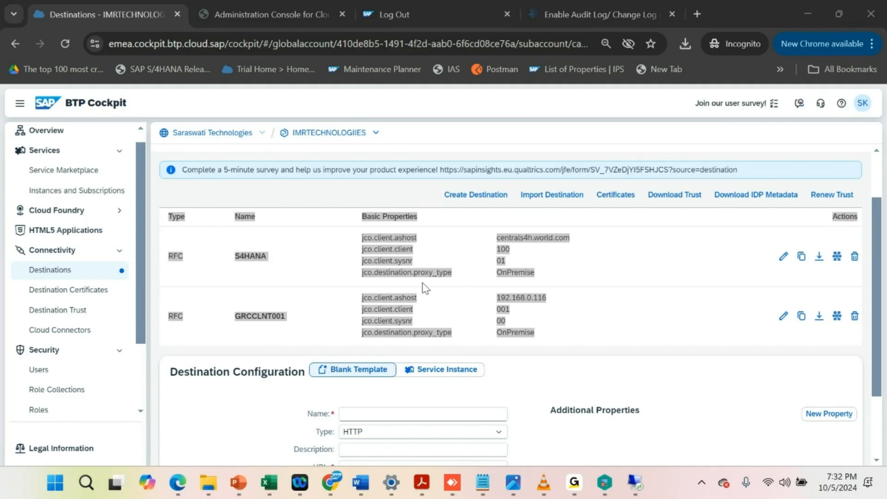
Return to BTP Cockpit, open the IMRTECHNOLOGIIES subaccount overview, then bring up PowerPoint
{"action": "left_click", "coordinate": [817, 15]}
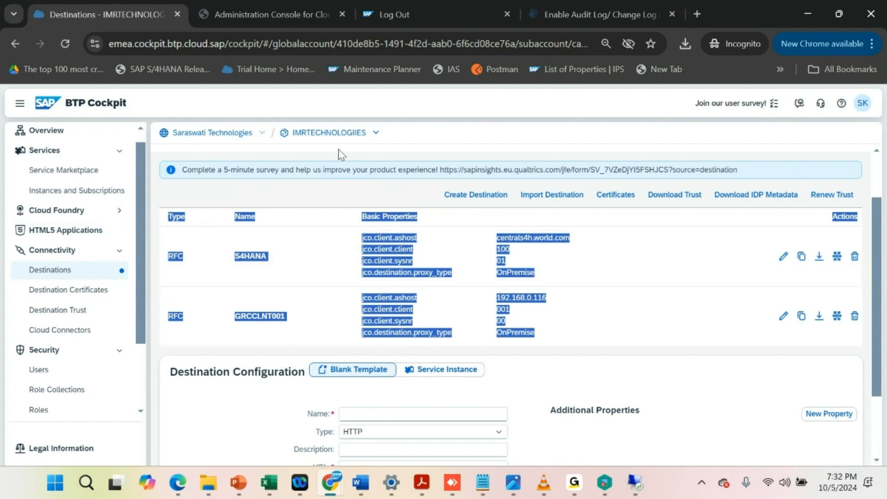
{"action": "left_click", "coordinate": [326, 136]}
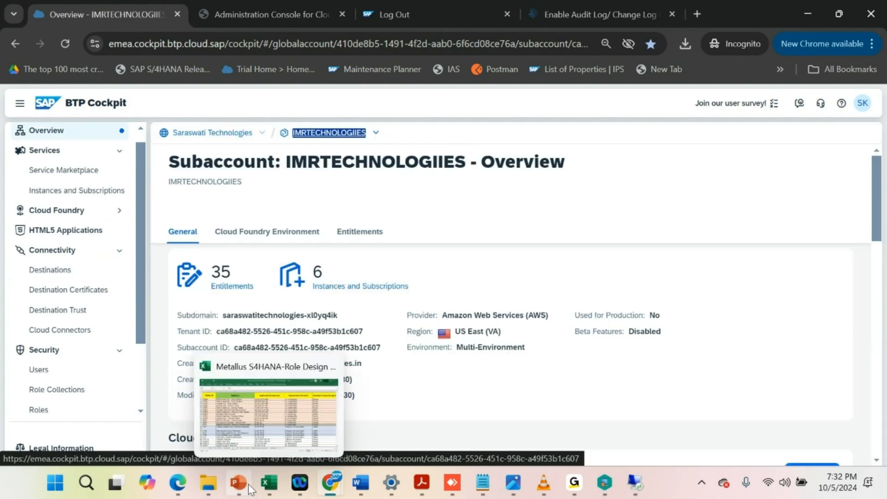
{"action": "left_click", "coordinate": [240, 484]}
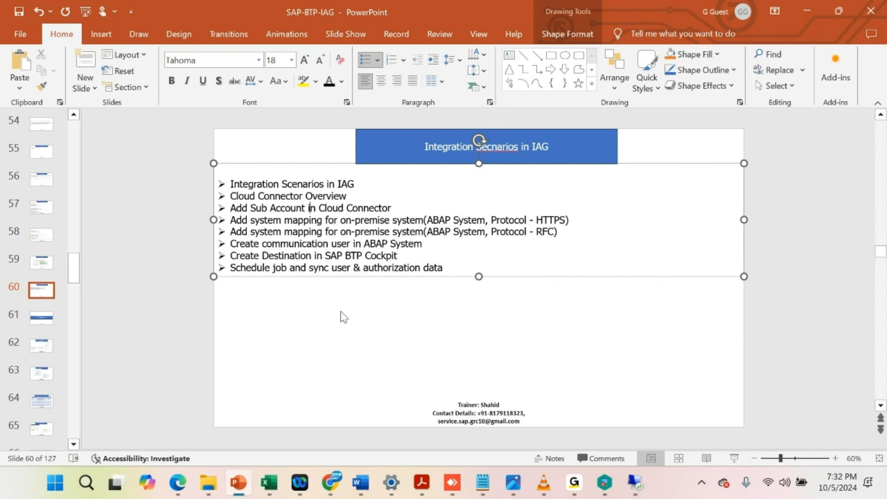
Scroll the slide pane so slide 61, the 'Protocol - RFC' section divider, is shown
{"action": "scroll", "coordinate": [340, 312], "scroll_direction": "down", "scroll_amount": 1}
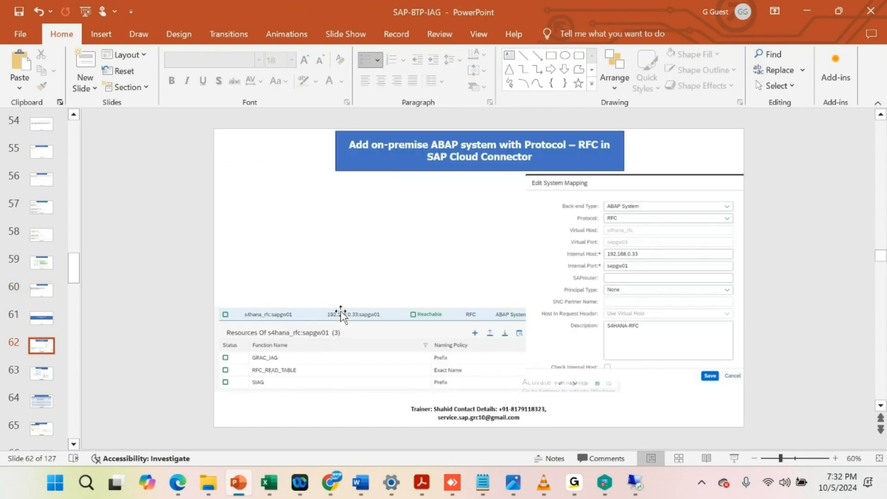
{"action": "scroll", "coordinate": [364, 282], "scroll_direction": "up", "scroll_amount": 1}
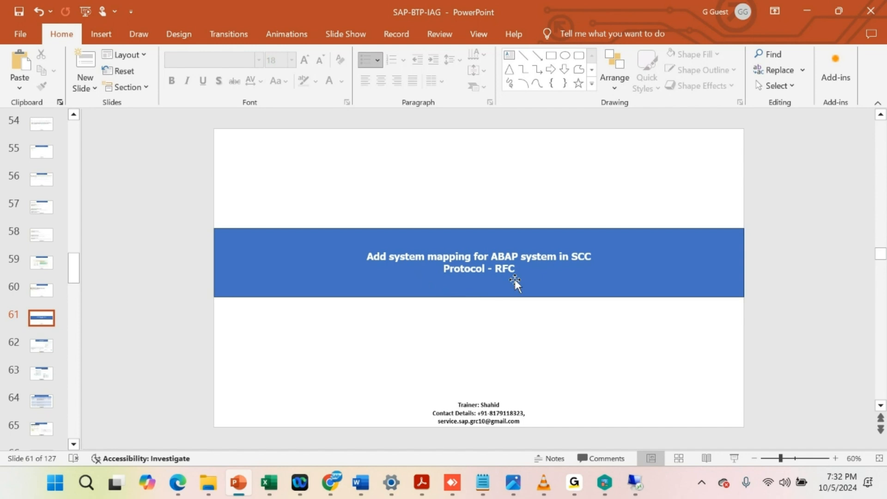
Switch back to the Cloud Connector remote session and scroll through its page
{"action": "mouse_move", "coordinate": [634, 482]}
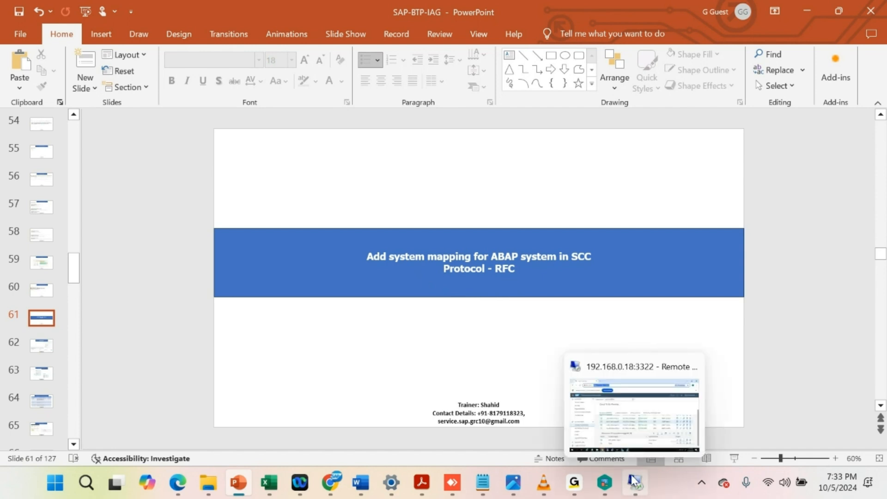
{"action": "left_click", "coordinate": [638, 414]}
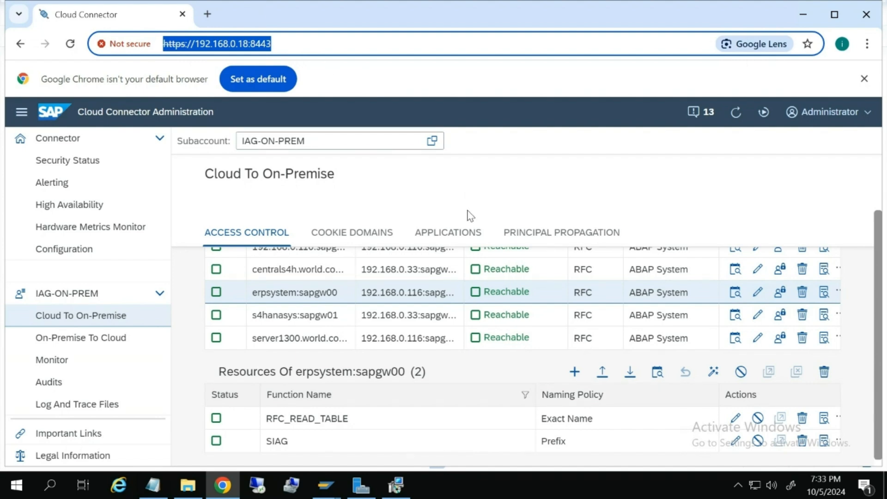
{"action": "scroll", "coordinate": [463, 317], "scroll_direction": "up", "scroll_amount": 2}
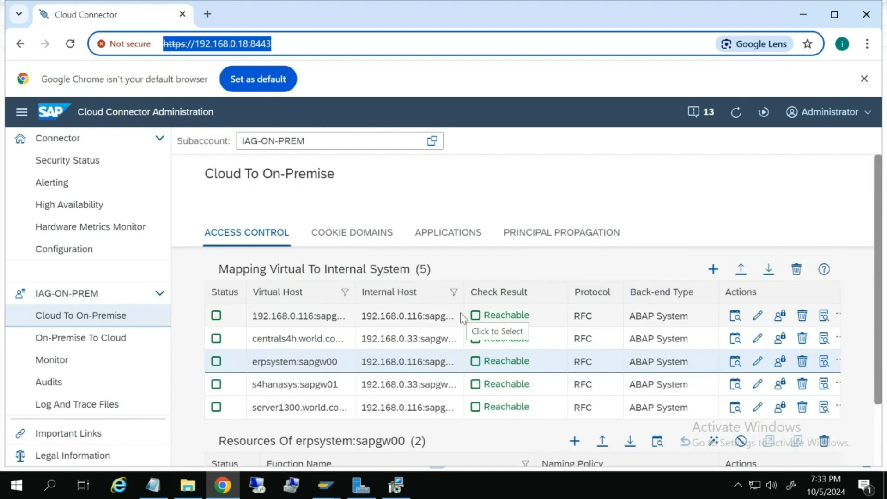
{"action": "scroll", "coordinate": [466, 303], "scroll_direction": "down", "scroll_amount": 2}
{"action": "scroll", "coordinate": [466, 302], "scroll_direction": "up", "scroll_amount": 2}
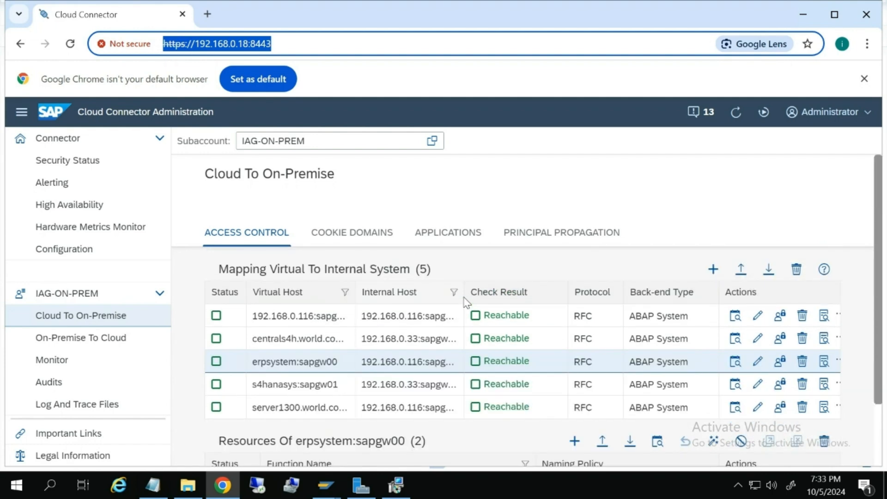
{"action": "scroll", "coordinate": [466, 303], "scroll_direction": "down", "scroll_amount": 2}
{"action": "scroll", "coordinate": [466, 303], "scroll_direction": "up", "scroll_amount": 2}
Minimize the remote desktop to reveal PowerPoint slide 61 and dismiss the taskbar previews
{"action": "mouse_move", "coordinate": [597, 5]}
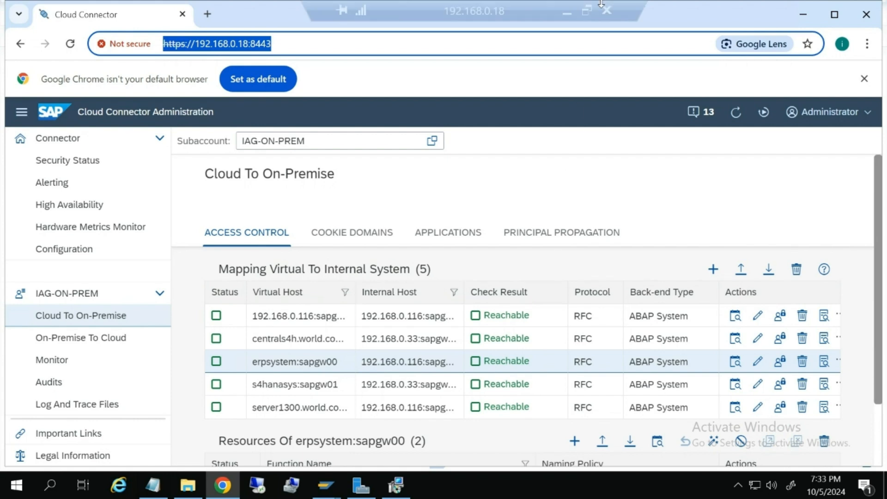
{"action": "left_click", "coordinate": [575, 13]}
{"action": "mouse_move", "coordinate": [567, 469]}
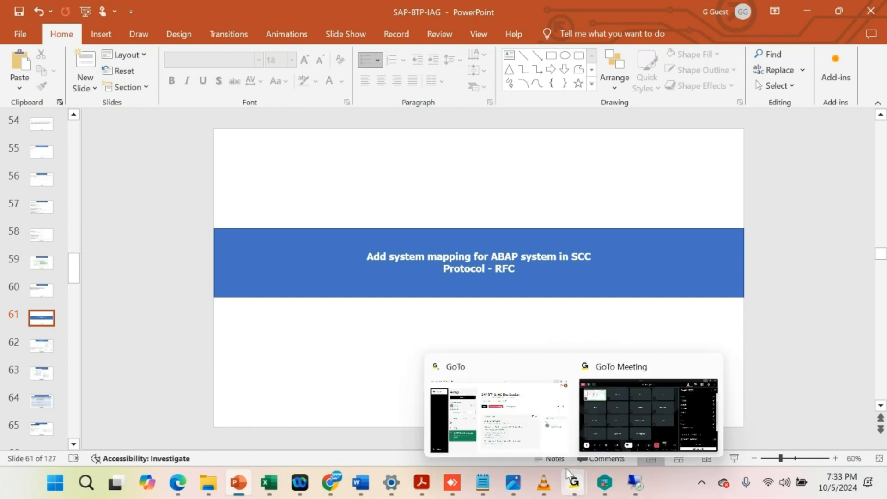
{"action": "left_click", "coordinate": [608, 407]}
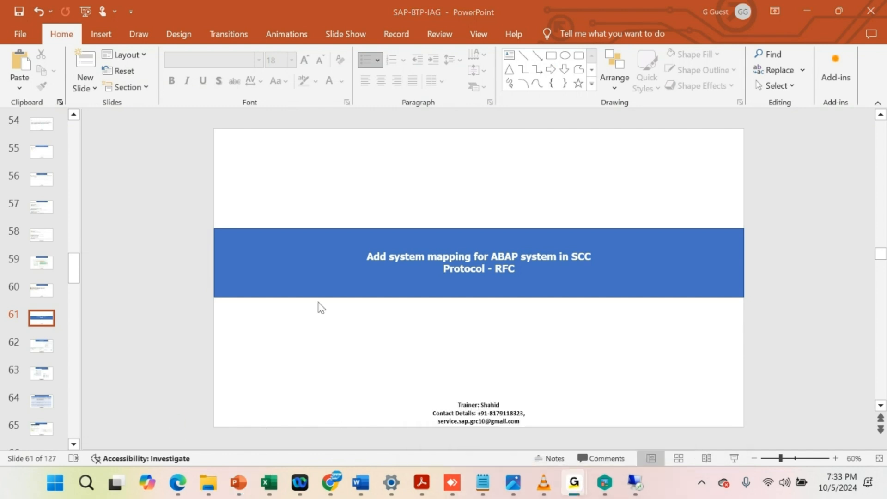
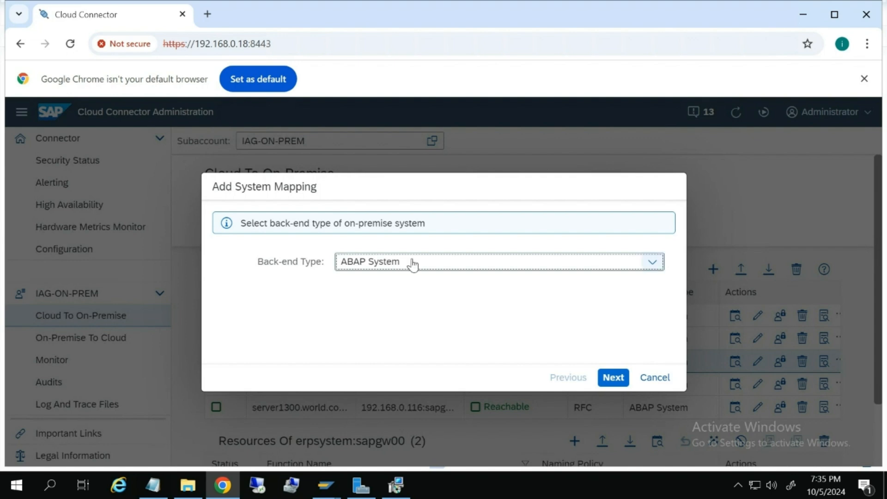
Choose ABAP System over HTTP, paste internal host 192.168.0.33, and bring SAP GUI's role editor forward
{"action": "left_click", "coordinate": [611, 378]}
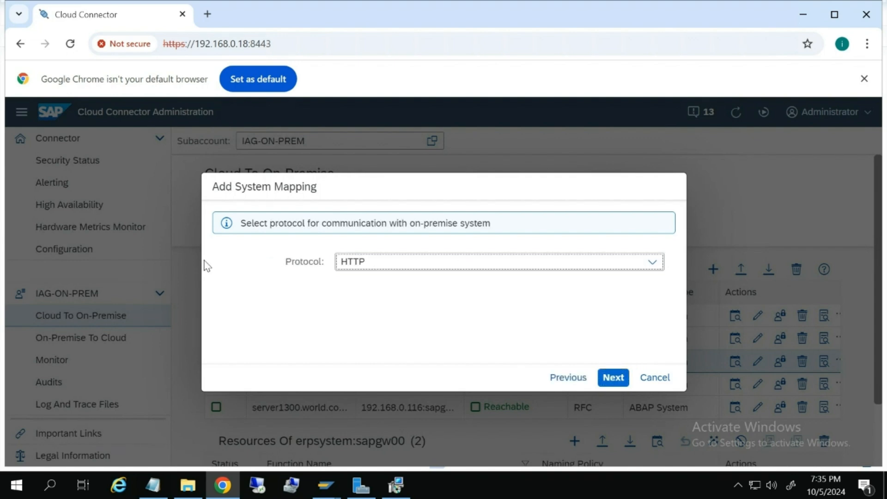
{"action": "left_click", "coordinate": [445, 273]}
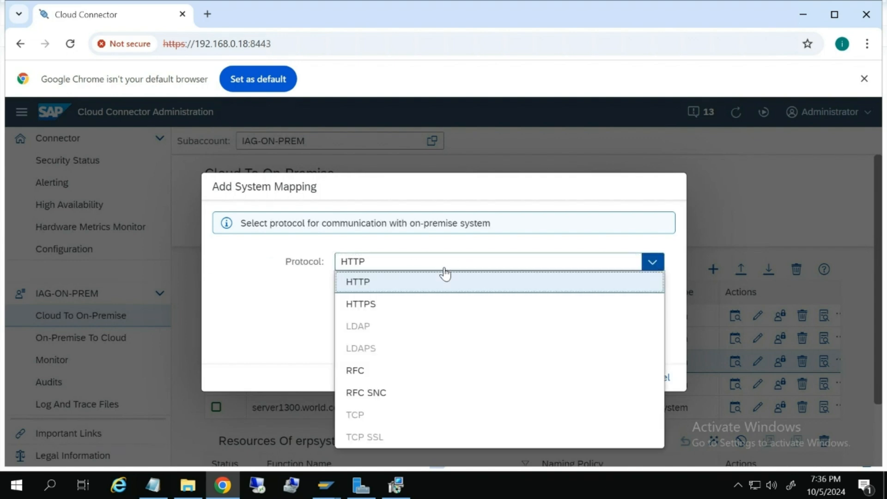
{"action": "left_click", "coordinate": [445, 277]}
{"action": "left_click", "coordinate": [611, 376]}
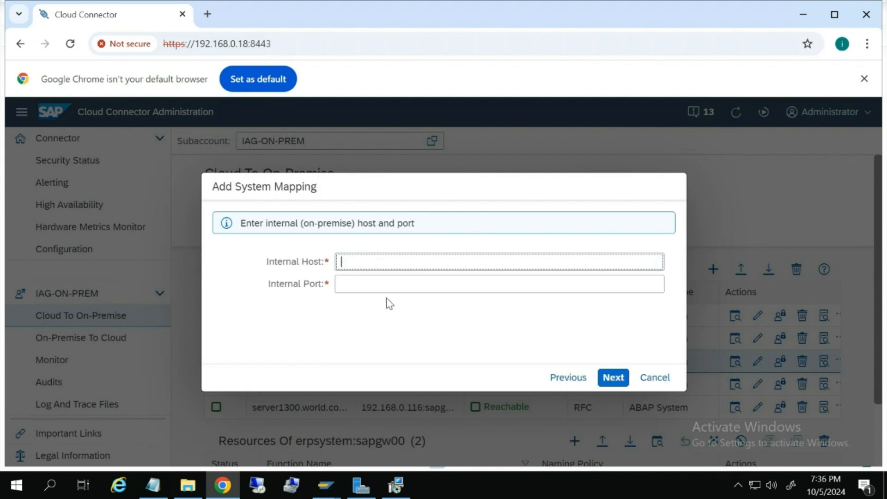
{"action": "type", "text": "192.168.0.33"}
{"action": "left_click", "coordinate": [354, 285]}
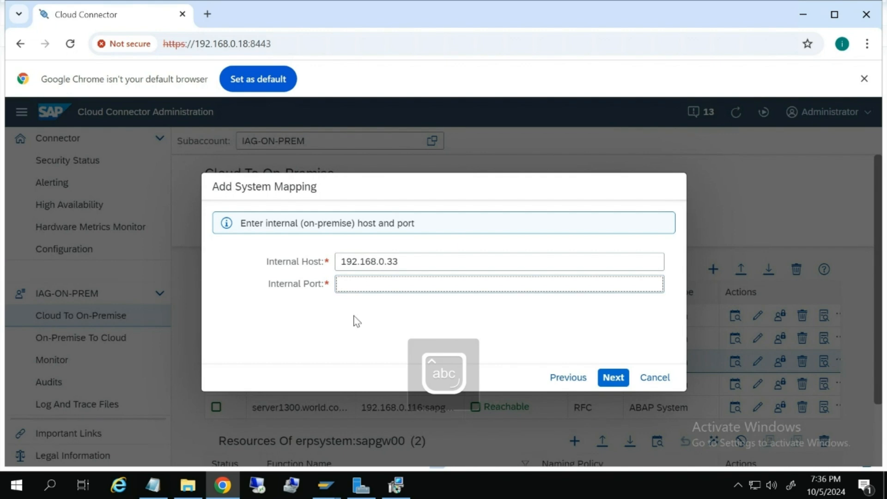
{"action": "mouse_move", "coordinate": [325, 481]}
{"action": "left_click", "coordinate": [342, 434]}
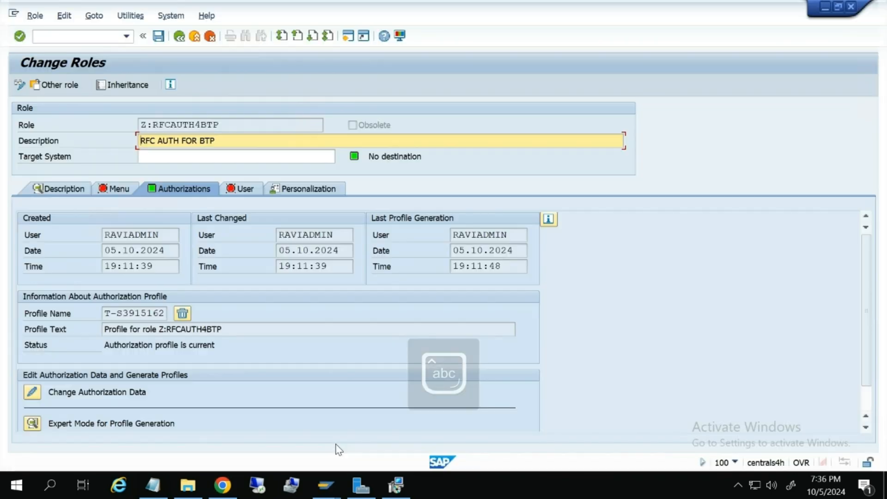
Leave Change Roles and run SMICM to list ICM services, noting HTTPS on port 8443
{"action": "left_click", "coordinate": [194, 36]}
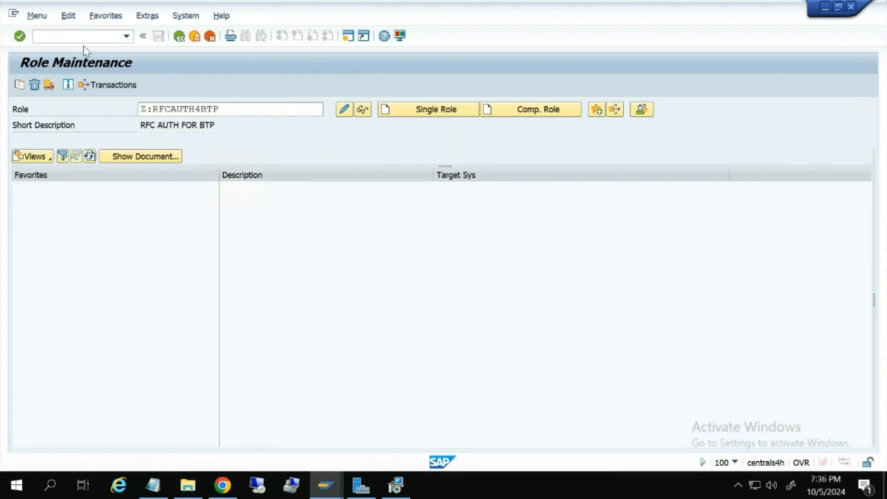
{"action": "type", "text": "m"}
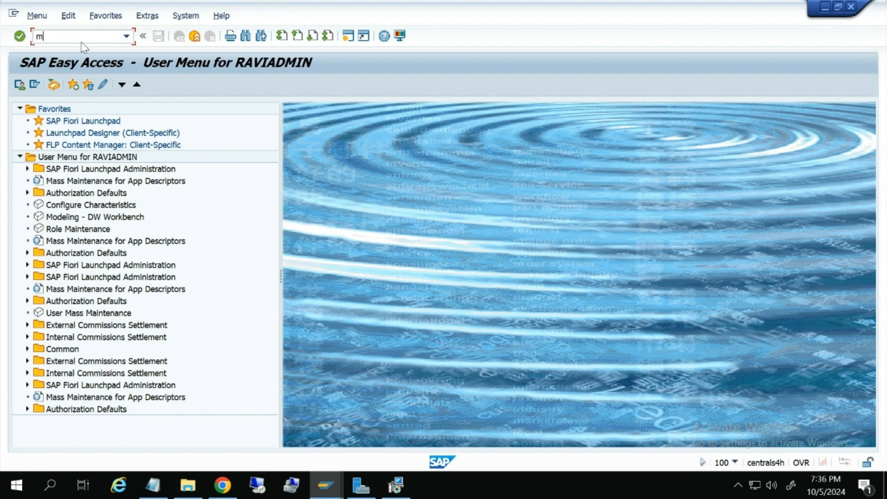
{"action": "key", "text": "BackSpace"}
{"action": "type", "text": "smimc"}
{"action": "key", "text": "BackSpace"}
{"action": "key", "text": "BackSpace"}
{"action": "type", "text": "c"}
{"action": "key", "text": "Return"}
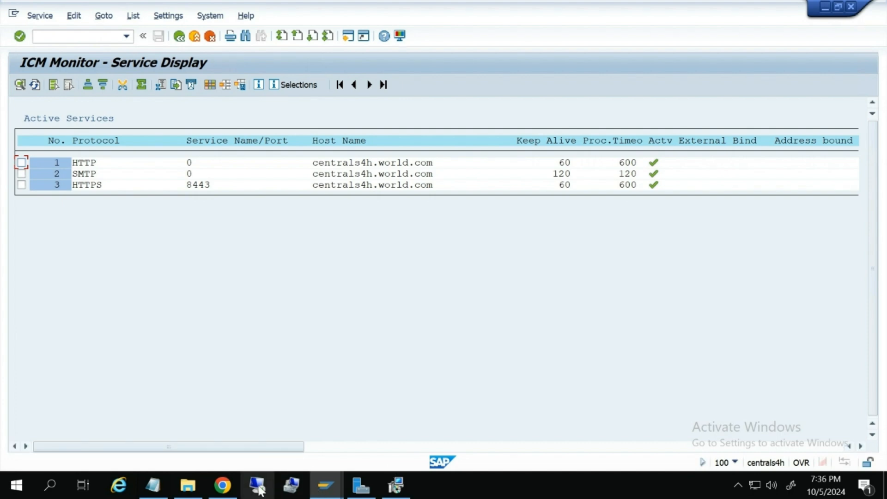
{"action": "mouse_move", "coordinate": [223, 485]}
{"action": "left_click", "coordinate": [223, 420]}
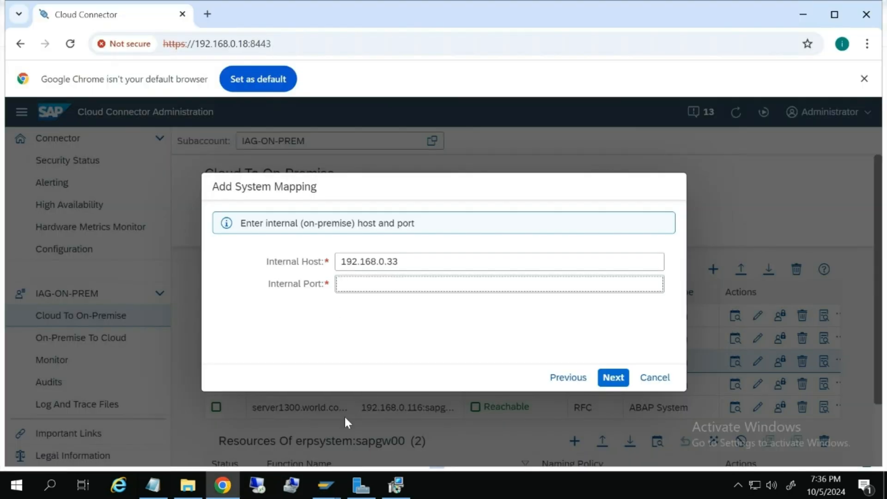
Set internal port 8443 and virtual host s4hanahtt, rechecking the internal host 192.168.0.33
{"action": "type", "text": "8443"}
{"action": "left_click", "coordinate": [613, 377]}
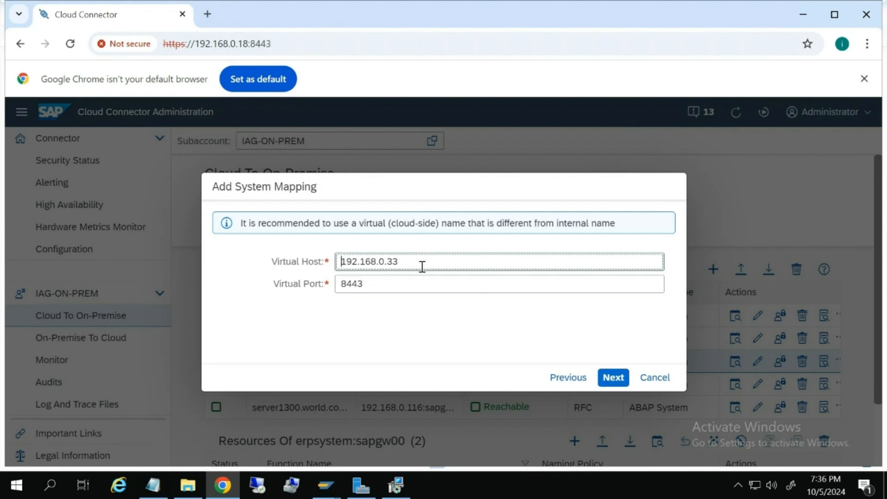
{"action": "left_click_drag", "start_coordinate": [422, 266], "coordinate": [215, 258]}
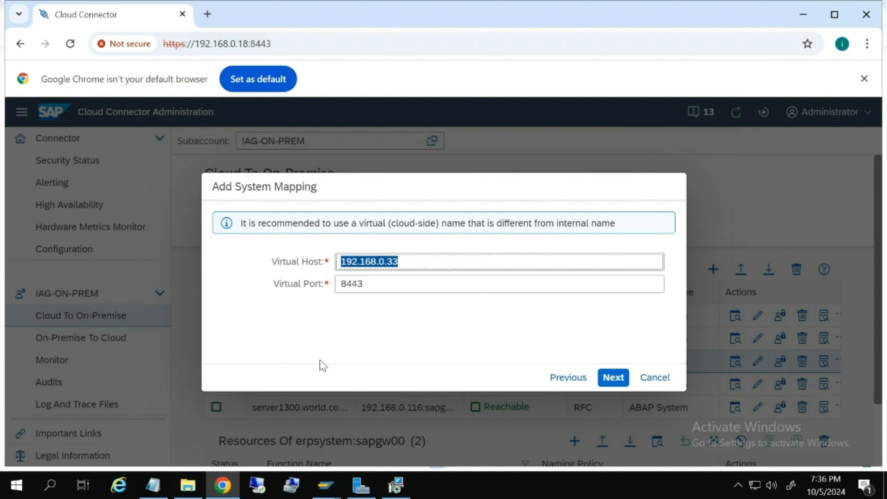
{"action": "type", "text": "s4"}
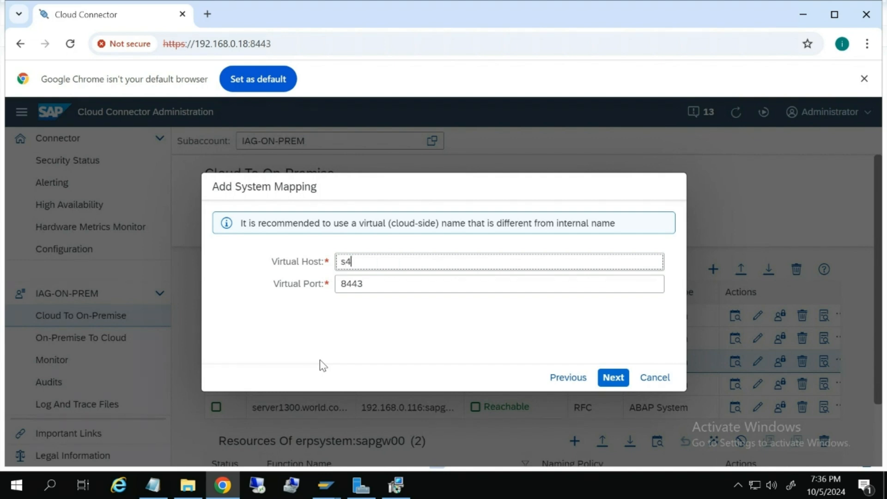
{"action": "type", "text": "hanahtt"}
{"action": "key", "text": "BackSpace"}
{"action": "key", "text": "BackSpace"}
{"action": "key", "text": "BackSpace"}
{"action": "key", "text": "BackSpace"}
{"action": "type", "text": "ahttp"}
{"action": "key", "text": "BackSpace"}
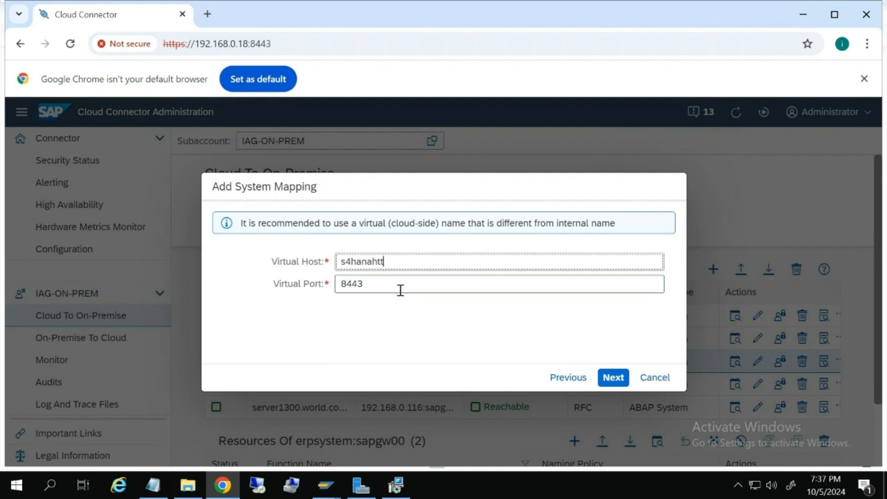
{"action": "key", "text": "Tab"}
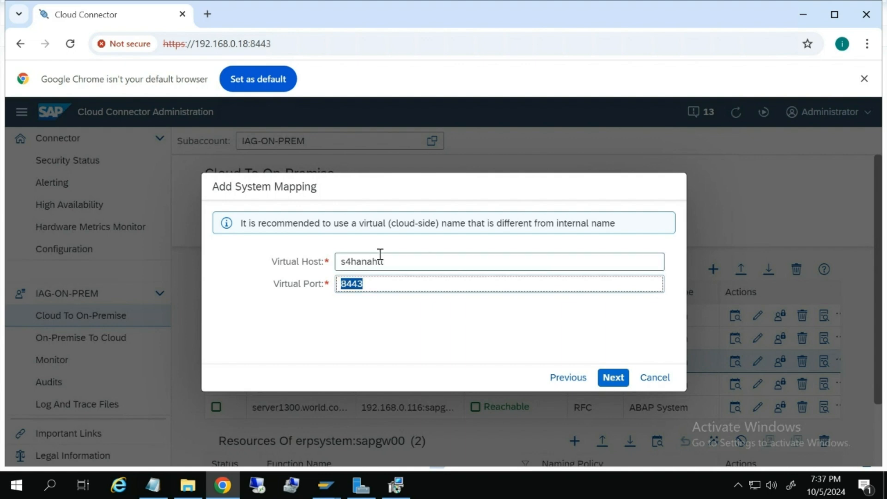
{"action": "left_click", "coordinate": [567, 376]}
{"action": "left_click_drag", "start_coordinate": [414, 263], "coordinate": [340, 264]}
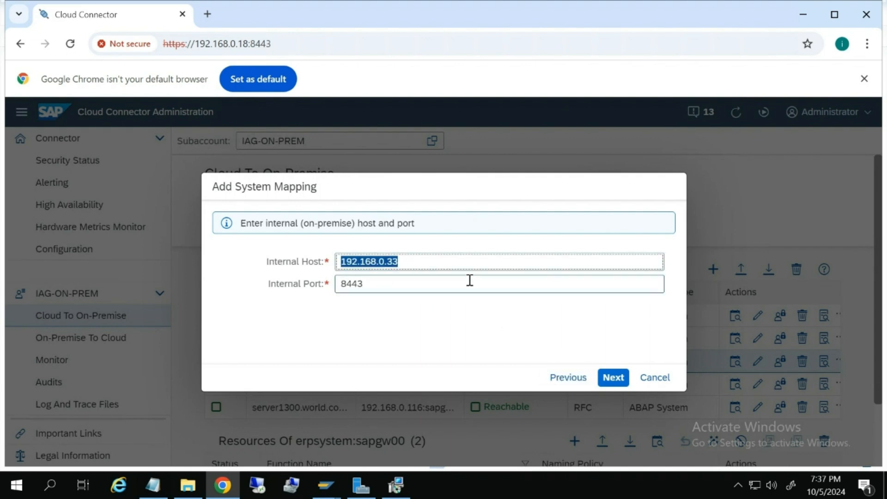
{"action": "left_click", "coordinate": [613, 378]}
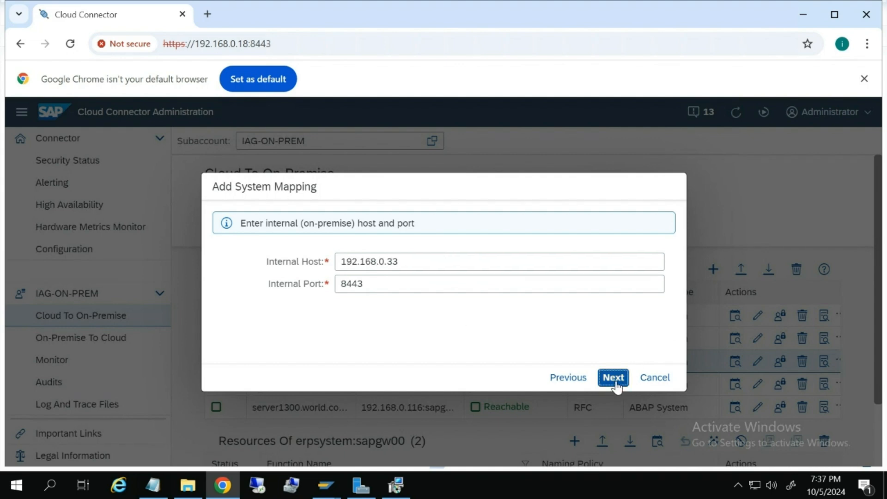
{"action": "left_click_drag", "start_coordinate": [409, 261], "coordinate": [250, 258]}
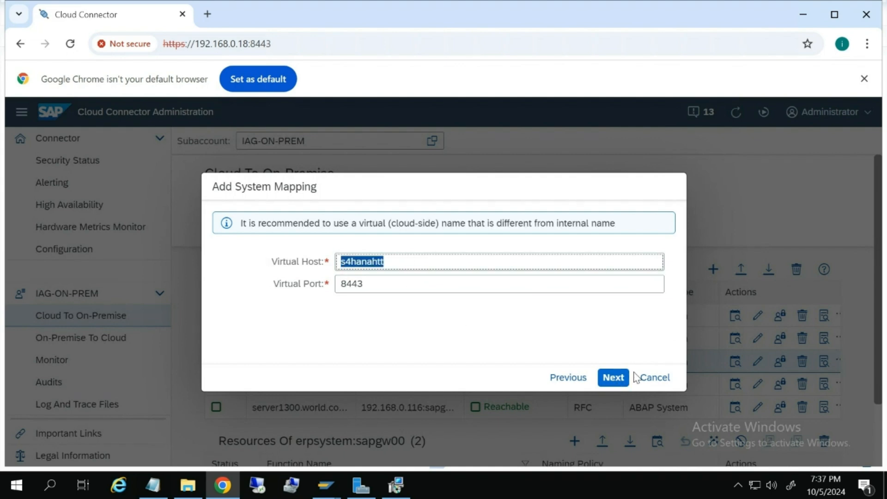
Choose Kerberos principal type, keep Use Virtual Host, add description S/4HANAHTTP, and finish
{"action": "left_click", "coordinate": [615, 378]}
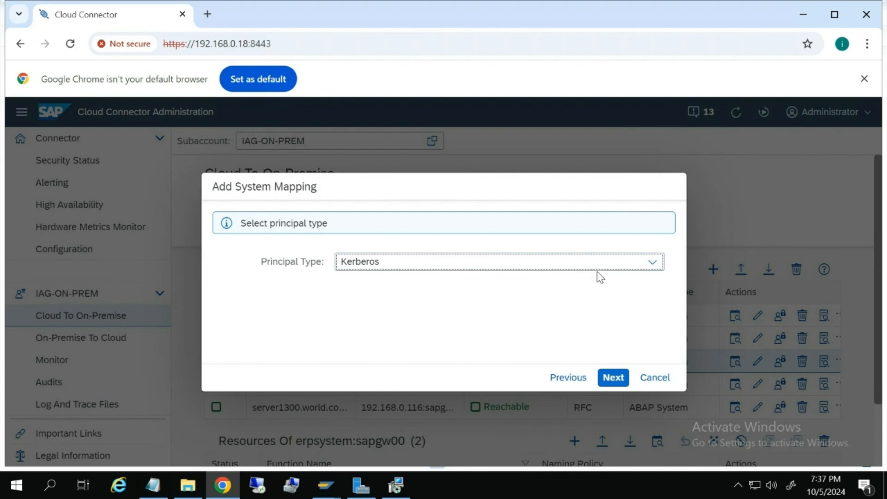
{"action": "left_click", "coordinate": [624, 268]}
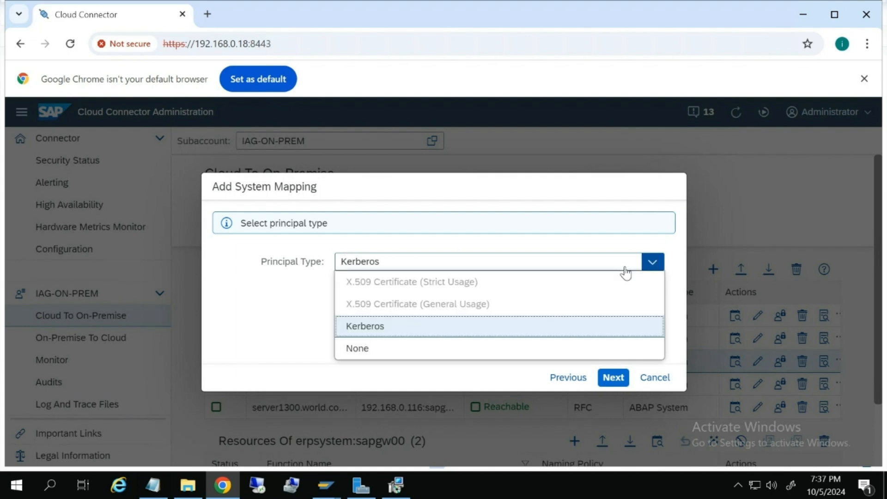
{"action": "left_click", "coordinate": [625, 272]}
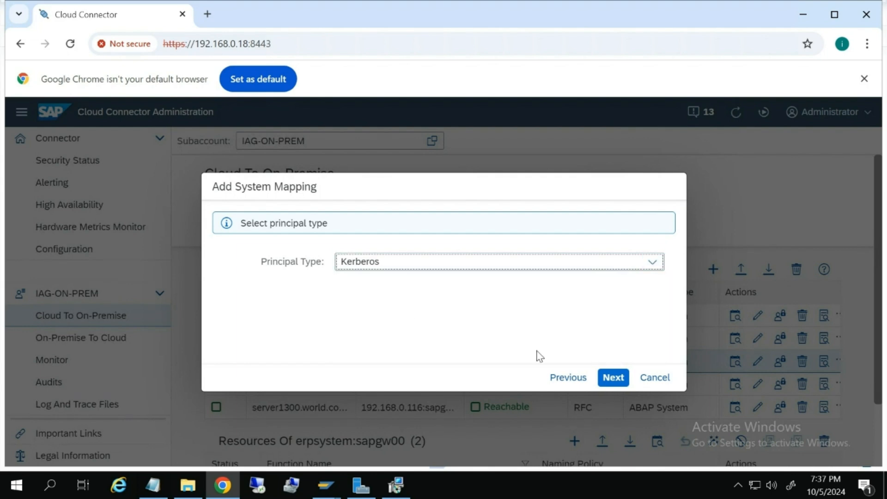
{"action": "left_click", "coordinate": [614, 377]}
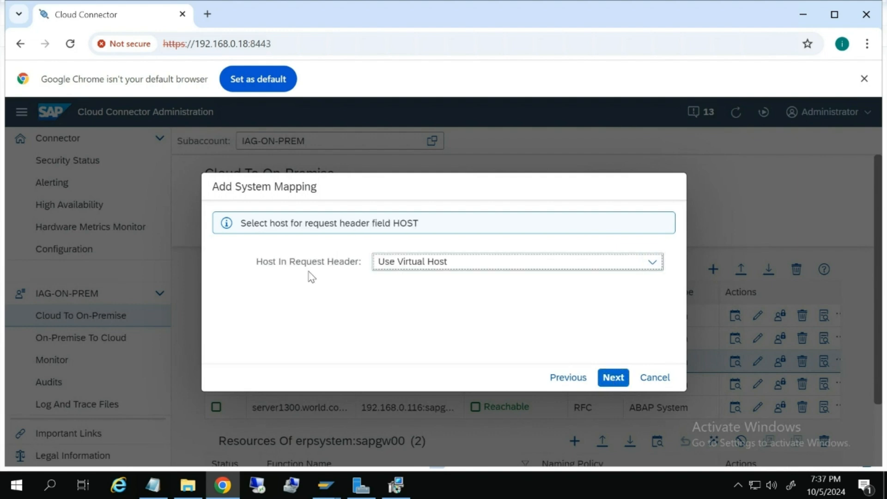
{"action": "left_click", "coordinate": [611, 377]}
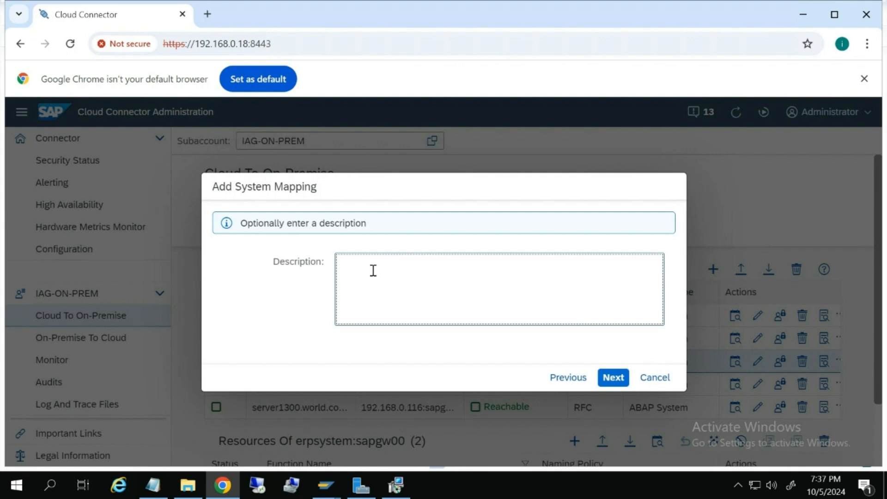
{"action": "type", "text": "S/4HANAHTTP"}
{"action": "left_click", "coordinate": [613, 377]}
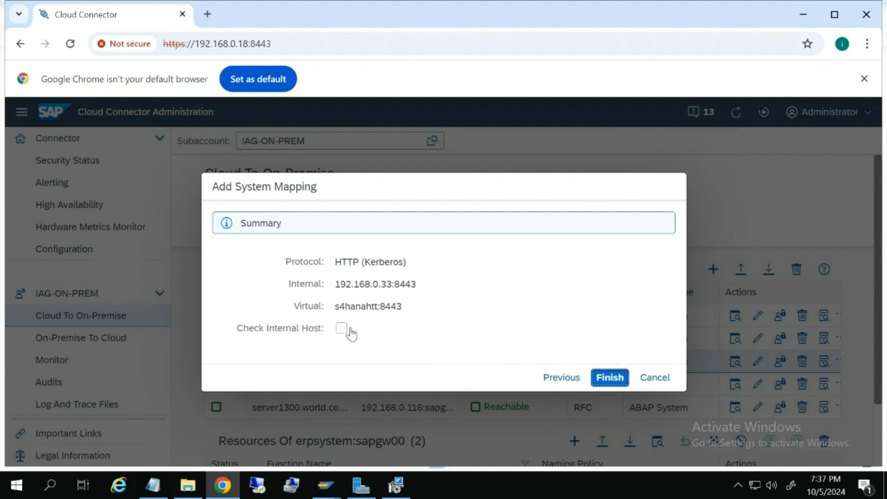
{"action": "left_click", "coordinate": [606, 378]}
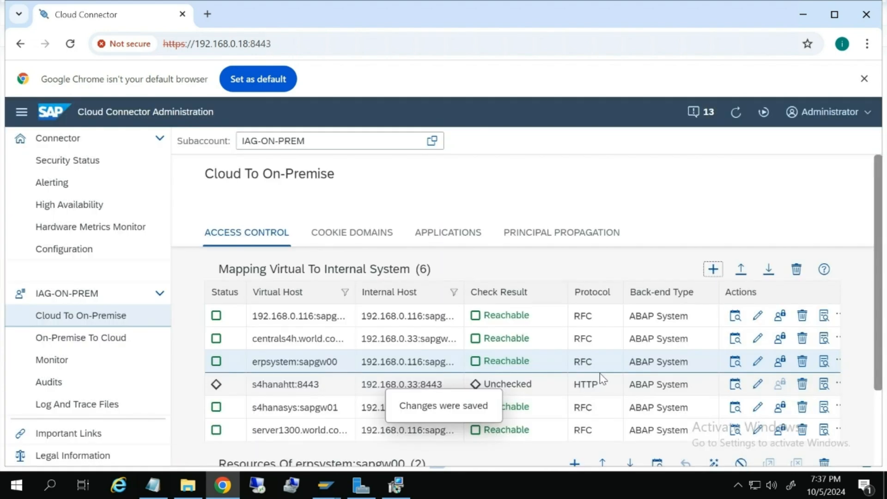
Check s4hanahtt:8443 availability (Not Reachable) and open it to review internal port 8443
{"action": "left_click", "coordinate": [273, 385]}
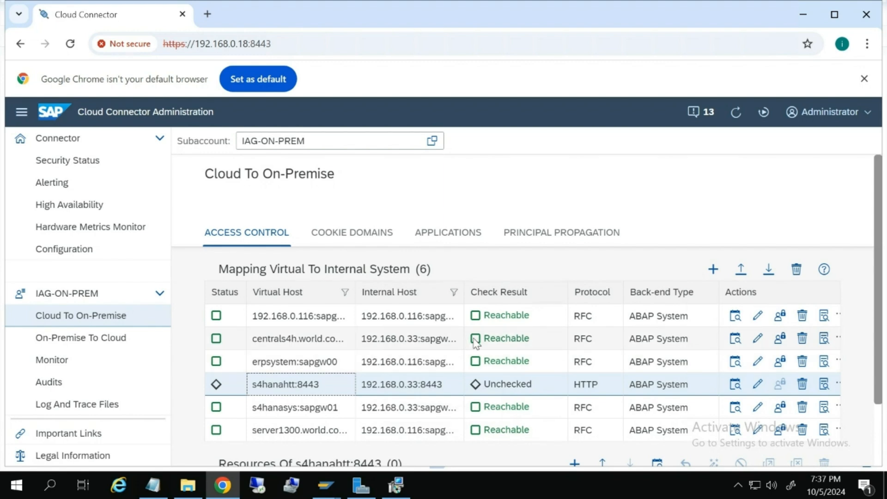
{"action": "left_click", "coordinate": [736, 386]}
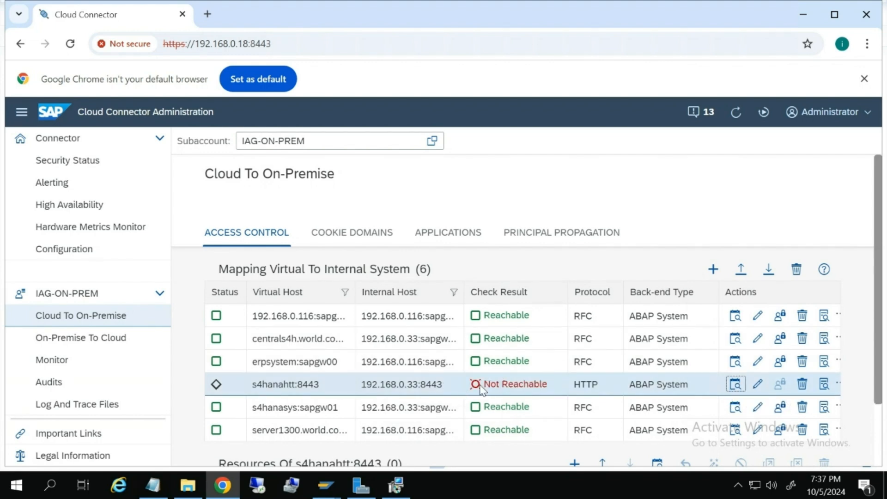
{"action": "left_click", "coordinate": [307, 385]}
{"action": "left_click", "coordinate": [224, 391]}
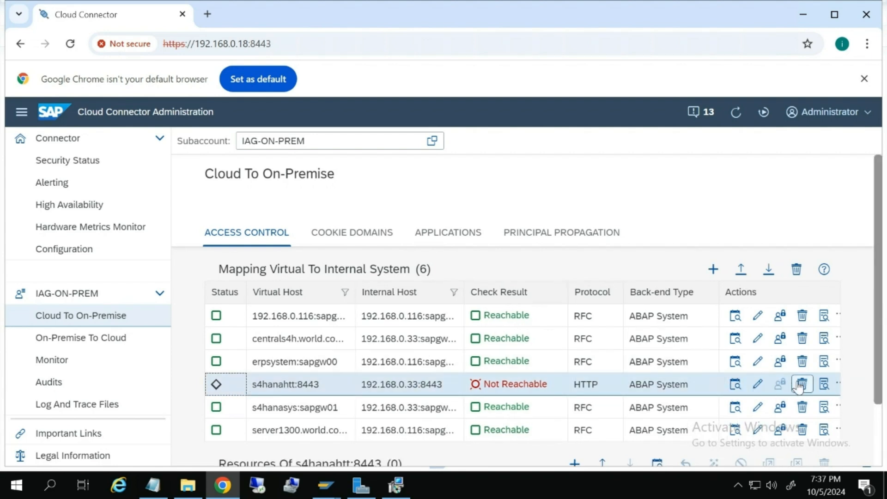
{"action": "left_click", "coordinate": [758, 384]}
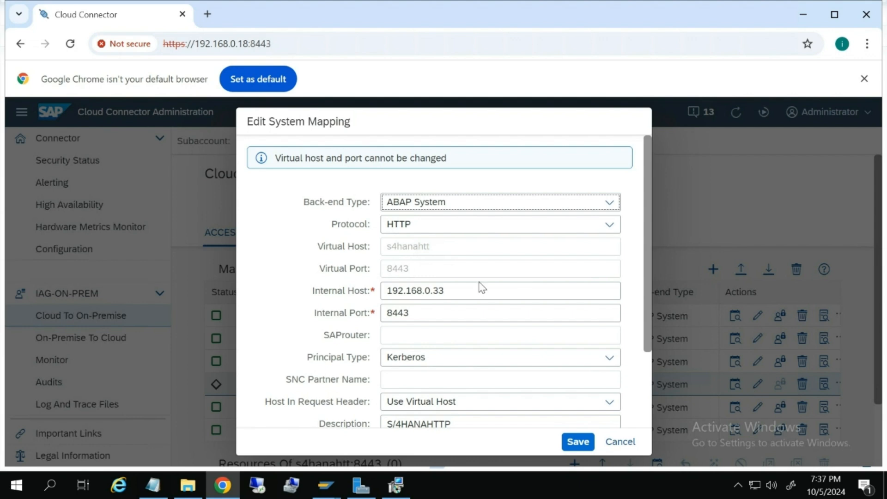
{"action": "left_click", "coordinate": [433, 312]}
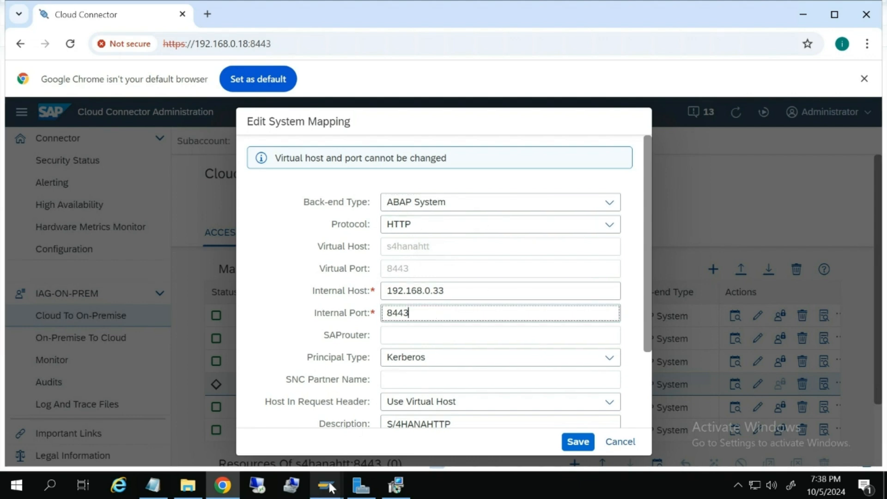
{"action": "mouse_move", "coordinate": [325, 485]}
{"action": "left_click", "coordinate": [351, 430]}
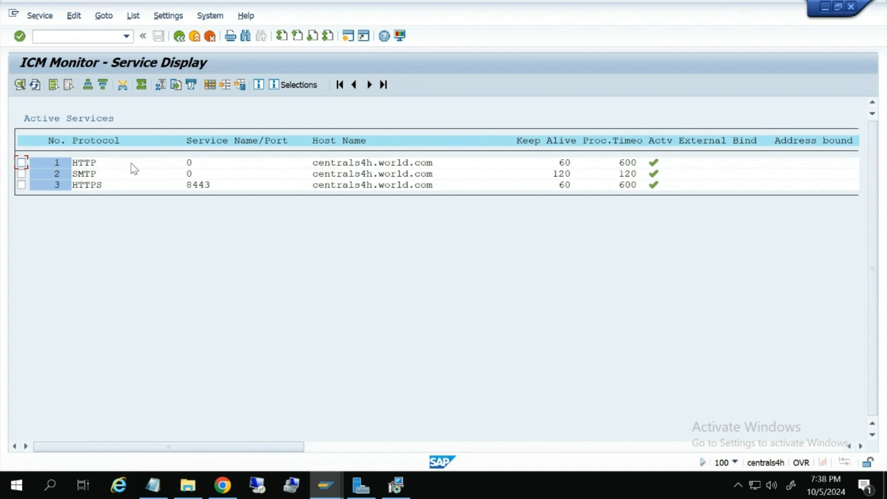
Change the ICM HTTP service port from 0 to 8001 and acknowledge the restart warning
{"action": "left_click", "coordinate": [22, 163]}
{"action": "left_click", "coordinate": [41, 15]}
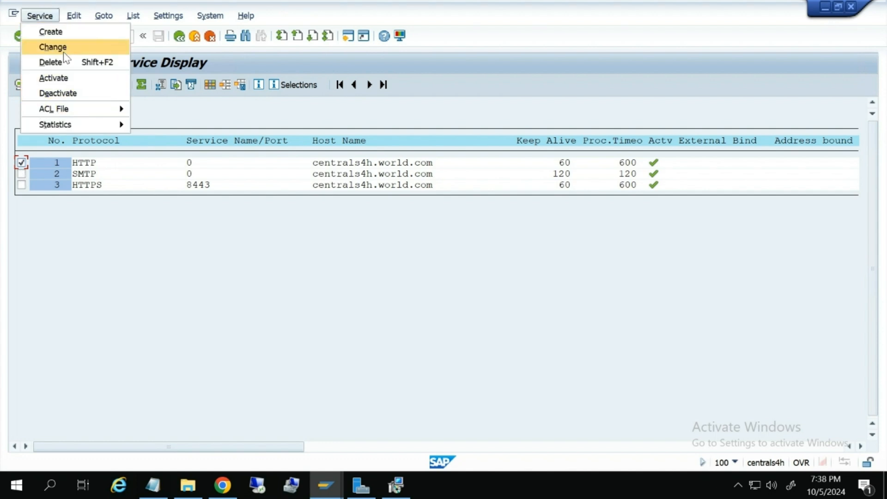
{"action": "left_click", "coordinate": [63, 48]}
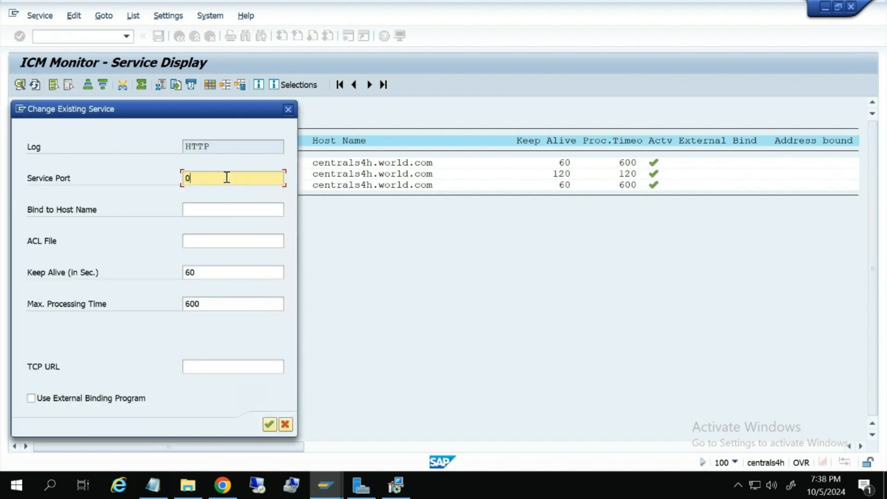
{"action": "left_click_drag", "start_coordinate": [227, 177], "coordinate": [141, 183]}
{"action": "type", "text": "8000"}
{"action": "key", "text": "BackSpace"}
{"action": "type", "text": "1"}
{"action": "left_click", "coordinate": [270, 424]}
{"action": "left_click", "coordinate": [413, 348]}
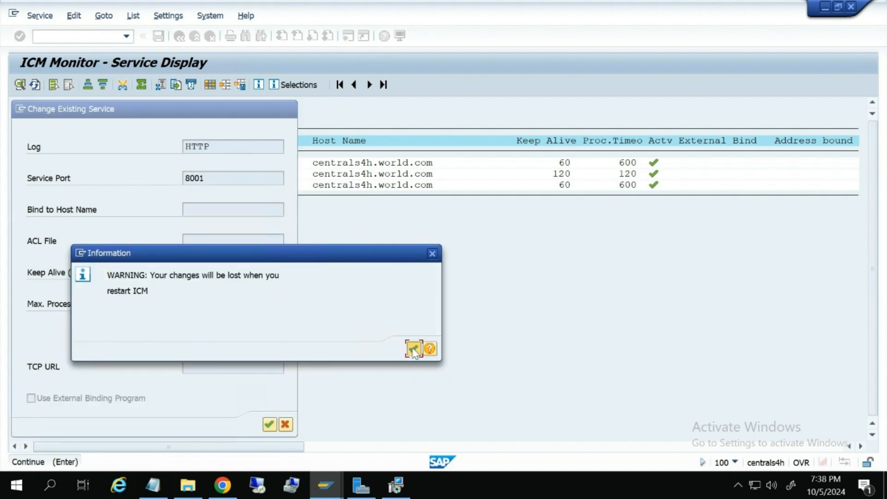
{"action": "left_click", "coordinate": [200, 184]}
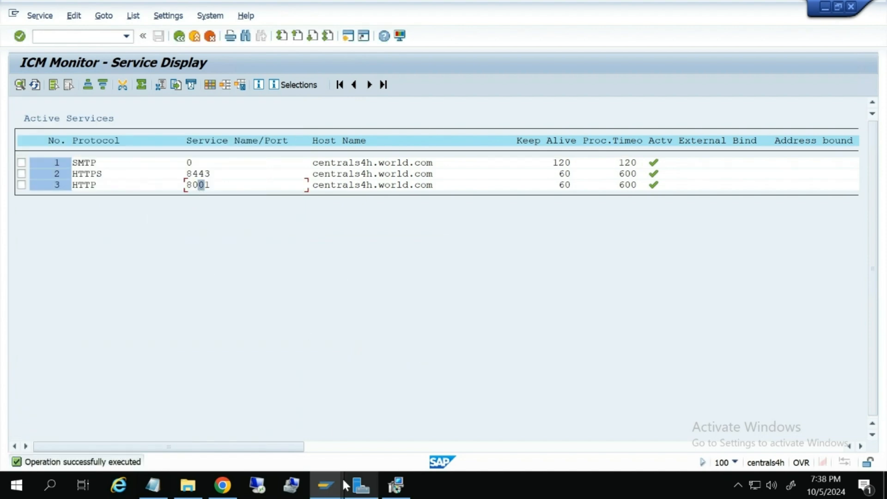
{"action": "left_click", "coordinate": [222, 485]}
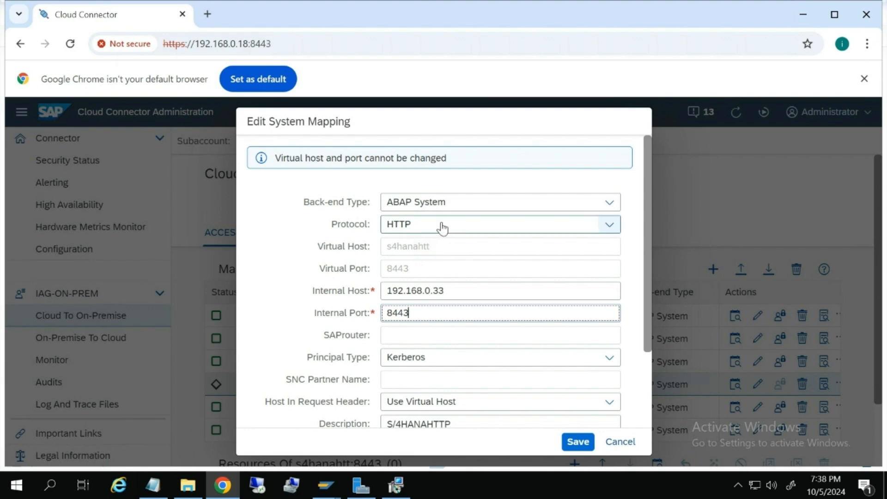
Change the s4hanahtt:8443 mapping's internal port to 8001, save, and confirm it's Reachable
{"action": "left_click_drag", "start_coordinate": [419, 312], "coordinate": [340, 313]}
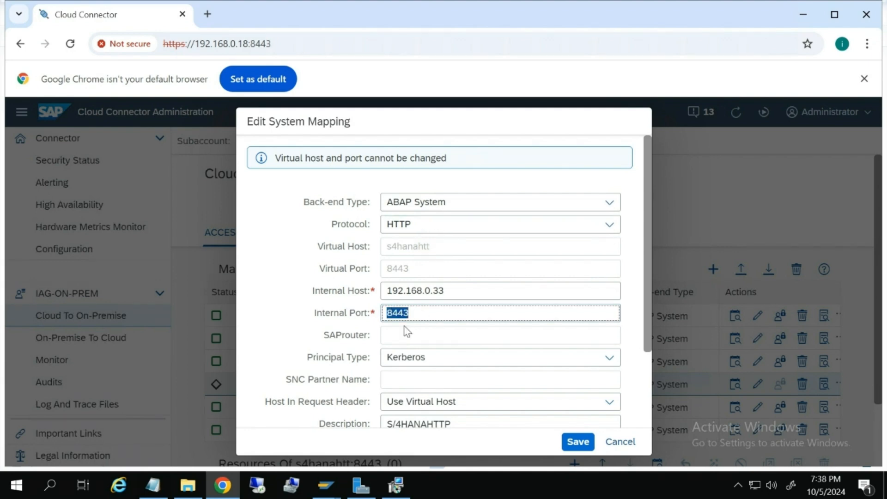
{"action": "type", "text": "8001"}
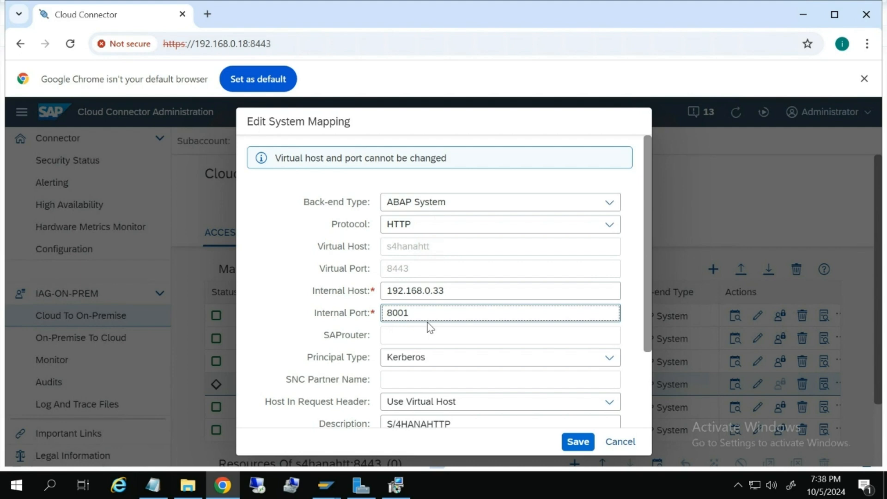
{"action": "left_click", "coordinate": [578, 442]}
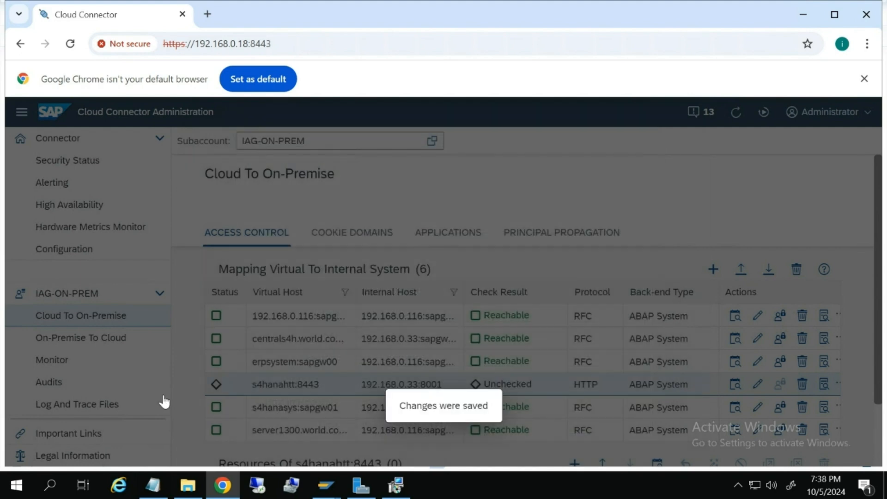
{"action": "left_click", "coordinate": [735, 384]}
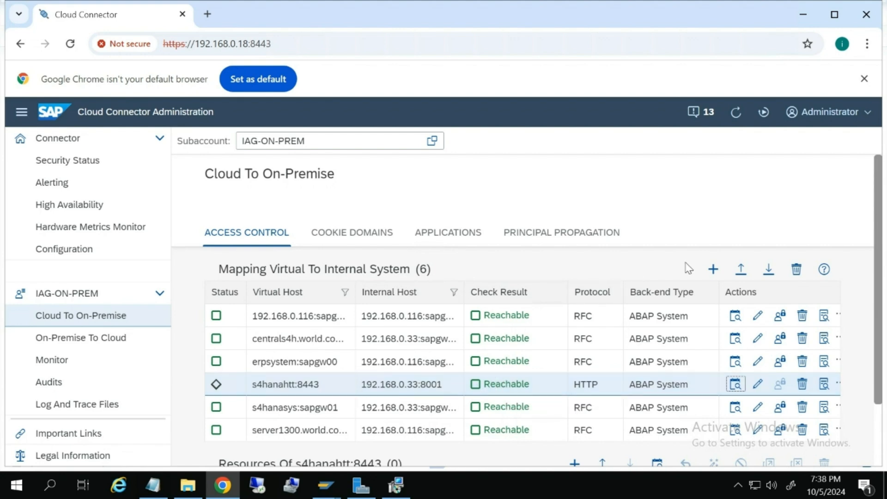
Begin a new ABAP System mapping with RFC protocol, then cancel it
{"action": "left_click", "coordinate": [713, 269]}
{"action": "left_click", "coordinate": [614, 377]}
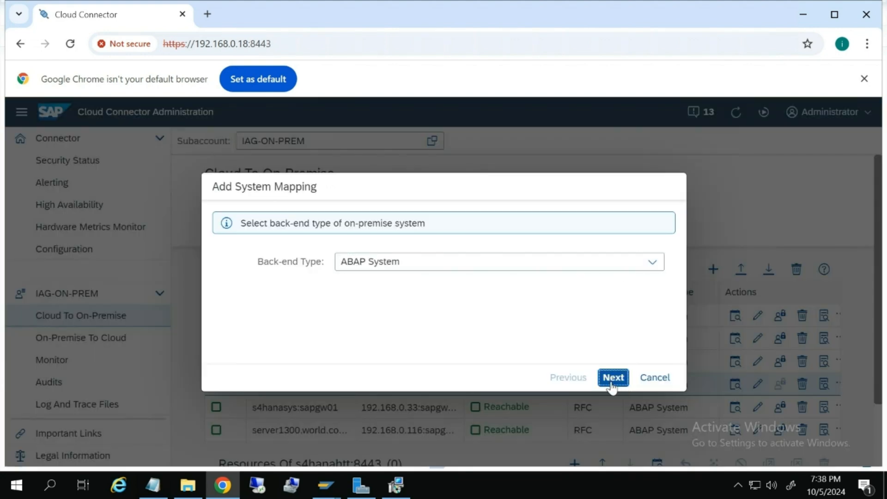
{"action": "left_click", "coordinate": [650, 260]}
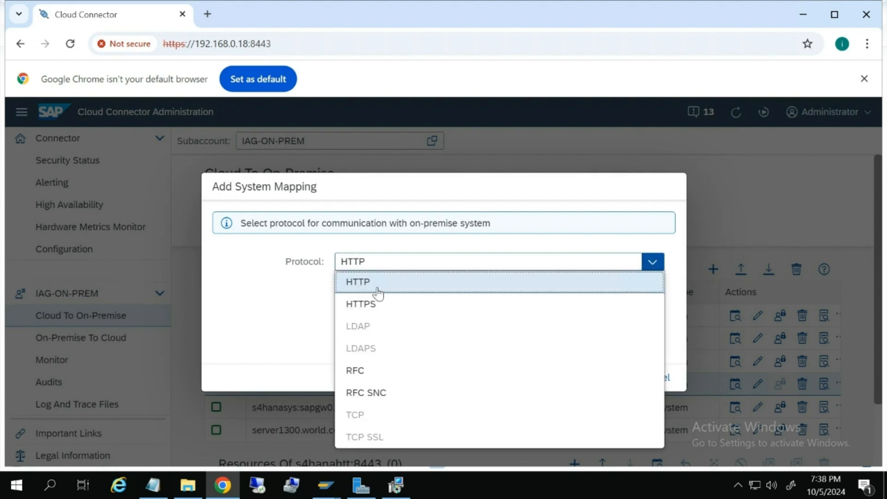
{"action": "left_click", "coordinate": [378, 368]}
{"action": "left_click", "coordinate": [665, 375]}
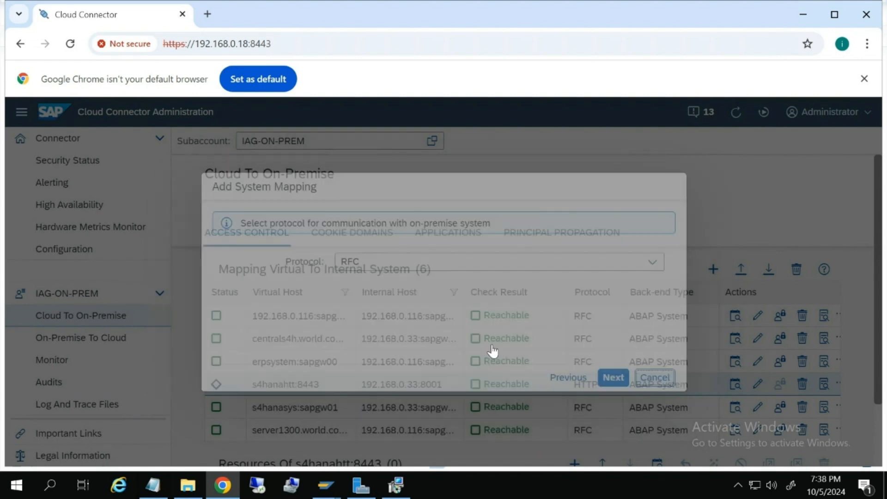
{"action": "scroll", "coordinate": [273, 326], "scroll_direction": "down", "scroll_amount": 3}
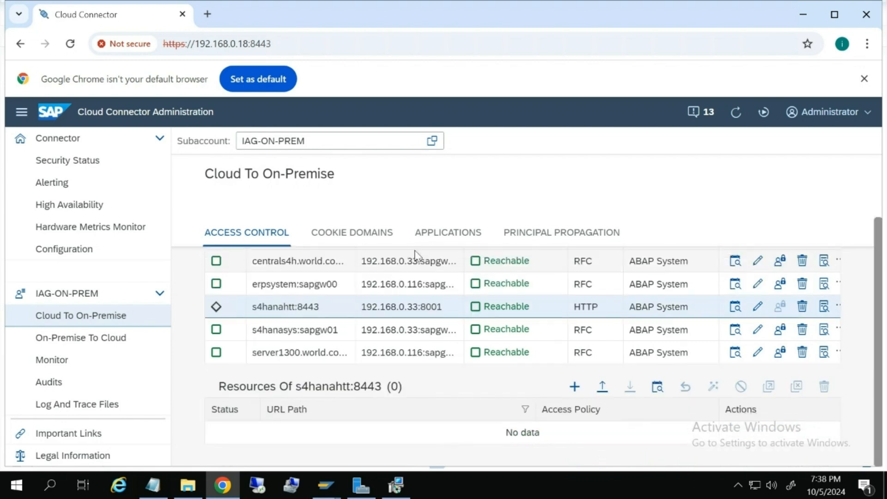
Add URL path / as an active Path Only resource of s4hanahtt:8443 and save it
{"action": "left_click", "coordinate": [572, 390]}
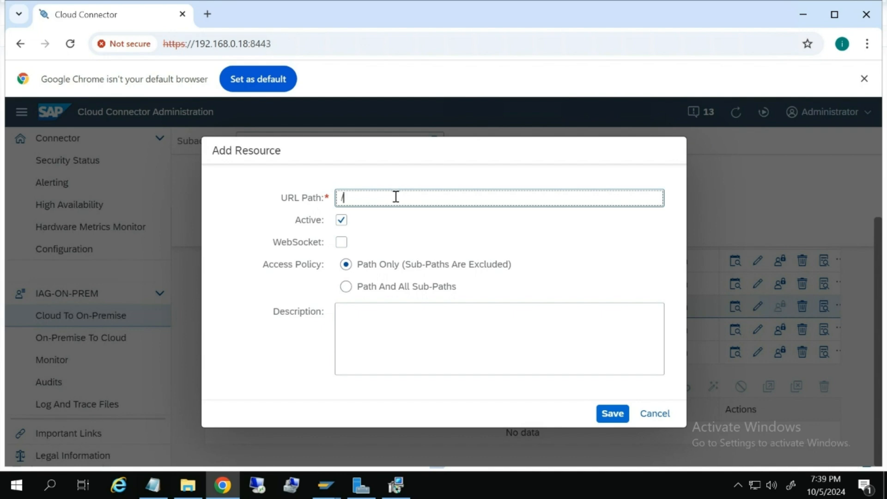
{"action": "left_click", "coordinate": [326, 473]}
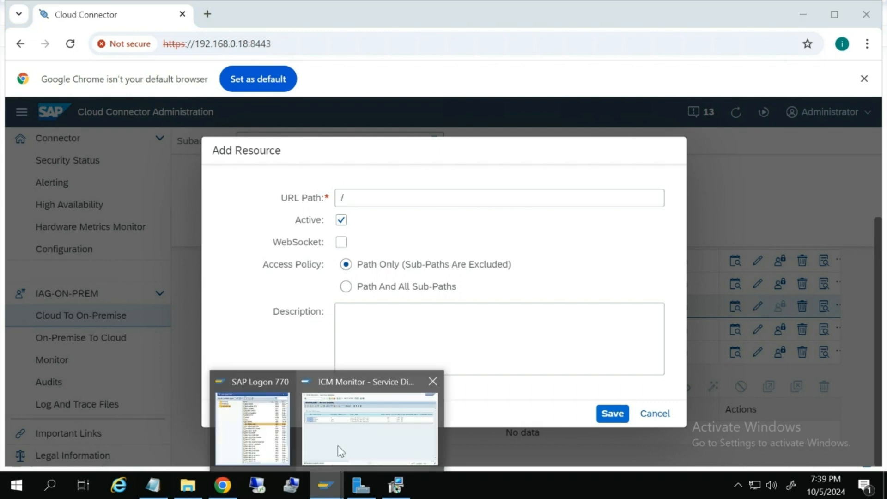
{"action": "left_click", "coordinate": [358, 196]}
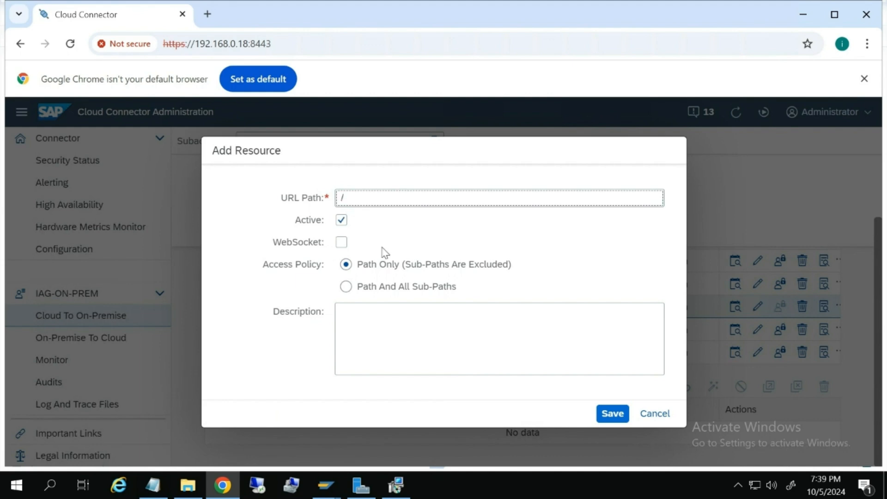
{"action": "left_click", "coordinate": [375, 314]}
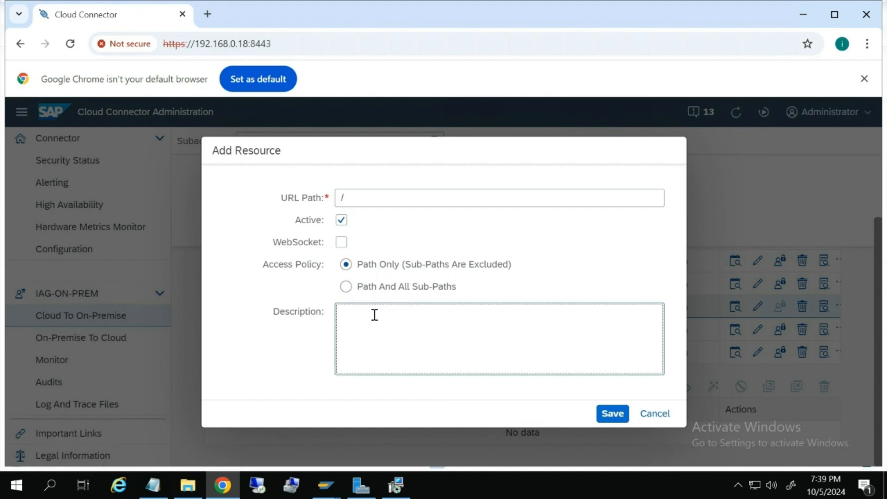
{"action": "type", "text": "/"}
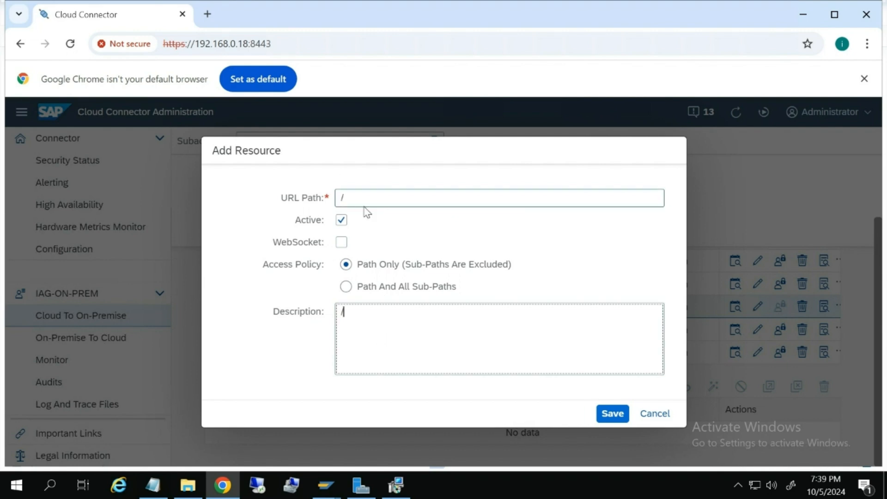
{"action": "left_click", "coordinate": [612, 413]}
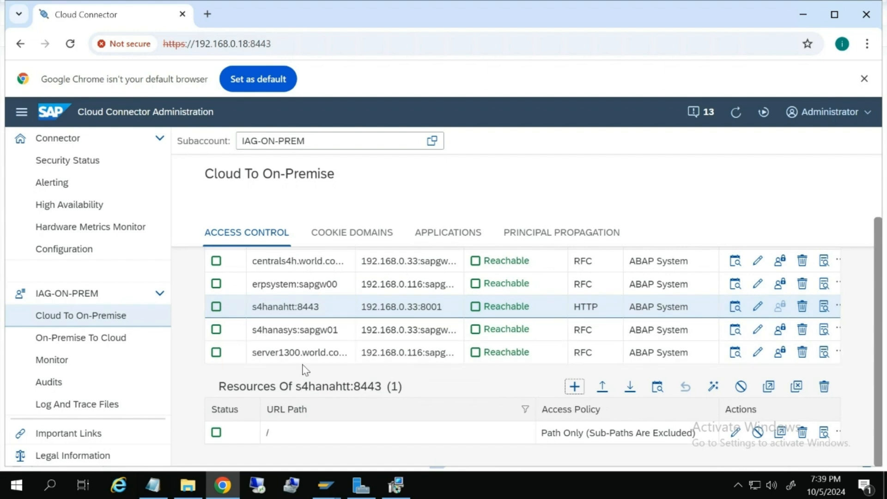
Display the s4hanasys:sapgw01 resources RFC_READ_TABLE (Exact Name) and SIAG (Prefix)
{"action": "left_click", "coordinate": [292, 334]}
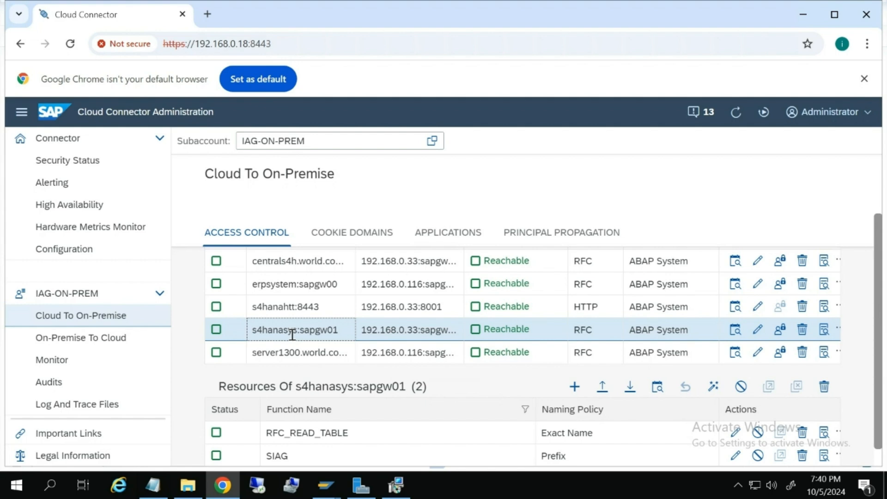
{"action": "left_click", "coordinate": [326, 305]}
{"action": "left_click", "coordinate": [326, 331]}
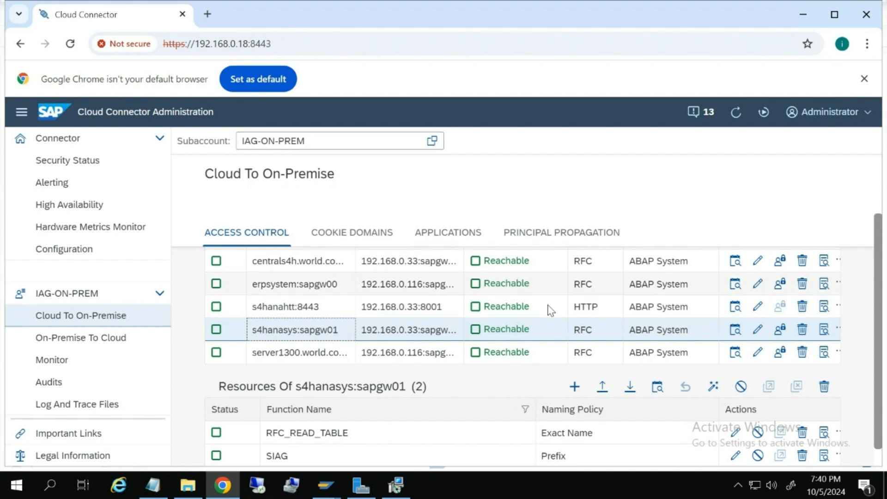
{"action": "scroll", "coordinate": [550, 306], "scroll_direction": "up", "scroll_amount": 2}
Start an ABAP System mapping with HTTPS protocol, confirming the ICM's HTTPS port 8443
{"action": "left_click", "coordinate": [712, 270]}
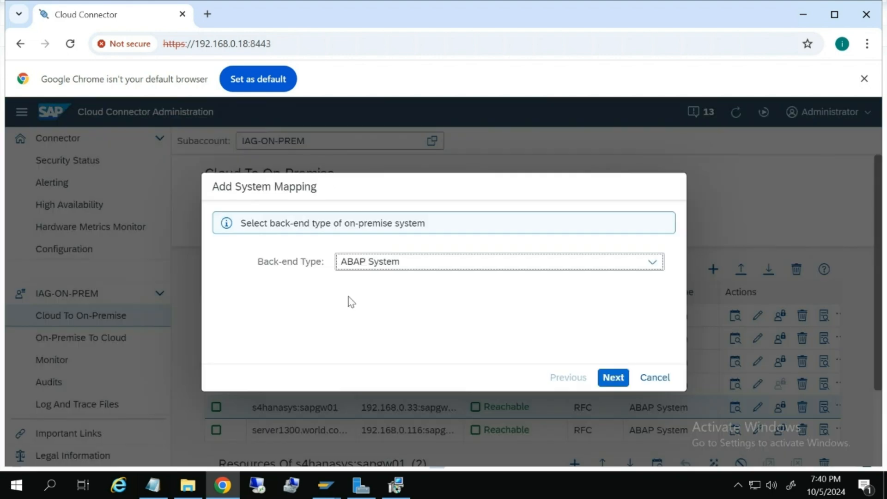
{"action": "left_click", "coordinate": [613, 377]}
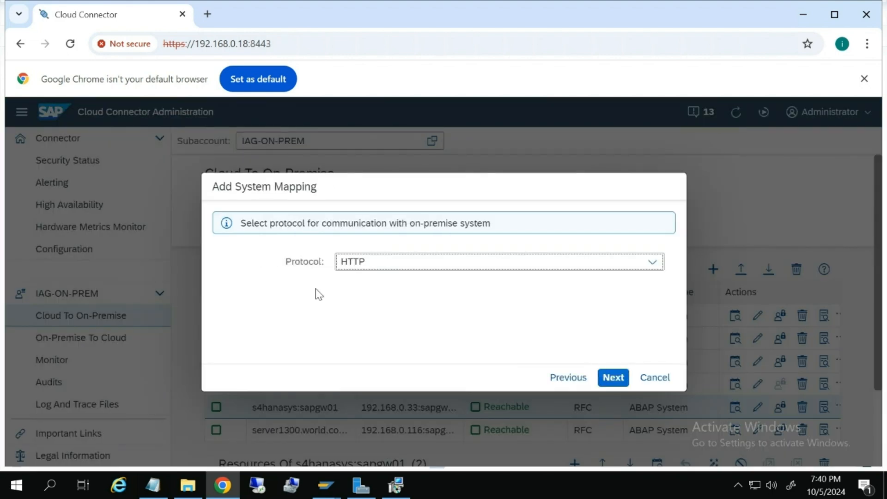
{"action": "left_click", "coordinate": [471, 273]}
{"action": "left_click", "coordinate": [416, 306]}
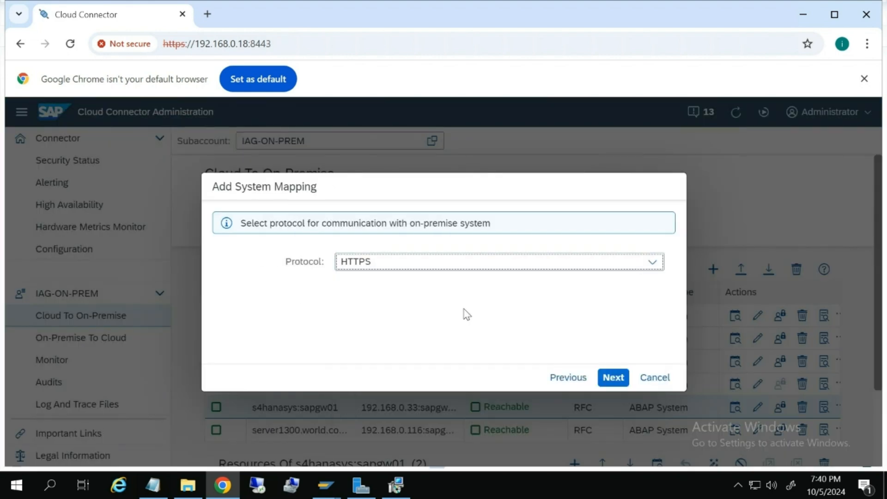
{"action": "left_click", "coordinate": [602, 377]}
{"action": "mouse_move", "coordinate": [333, 478]}
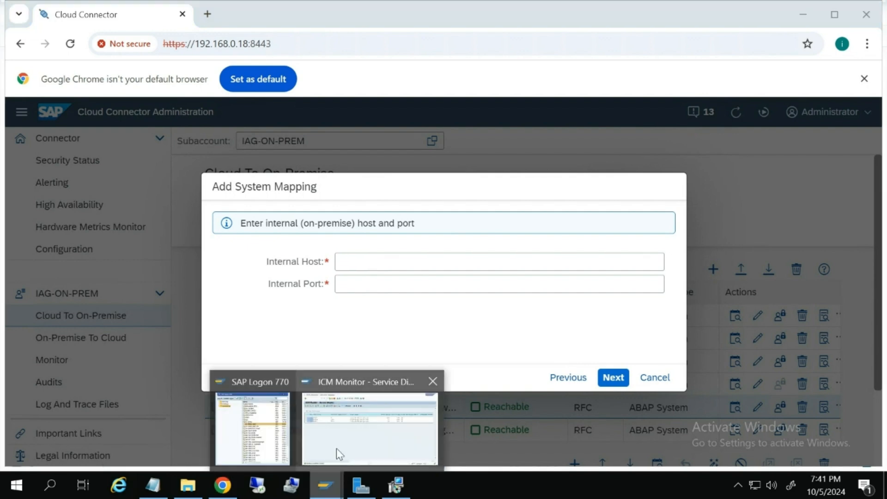
{"action": "left_click", "coordinate": [336, 448]}
{"action": "left_click", "coordinate": [207, 185]}
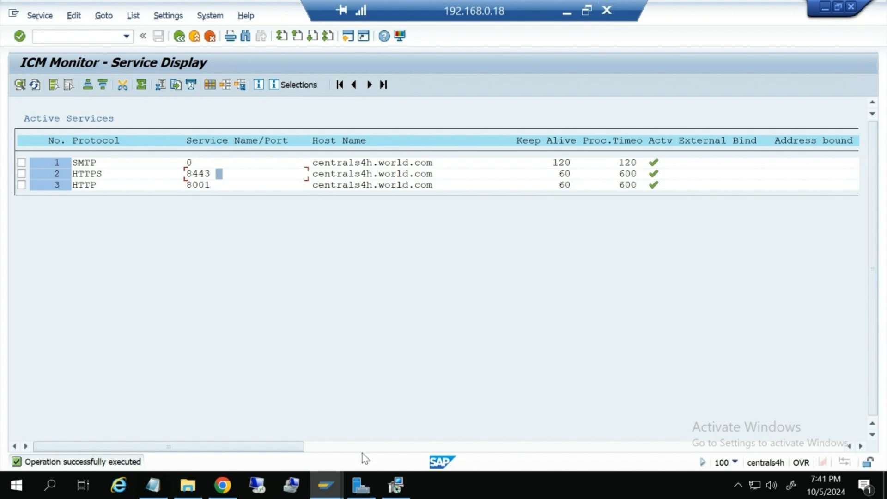
{"action": "left_click", "coordinate": [223, 485]}
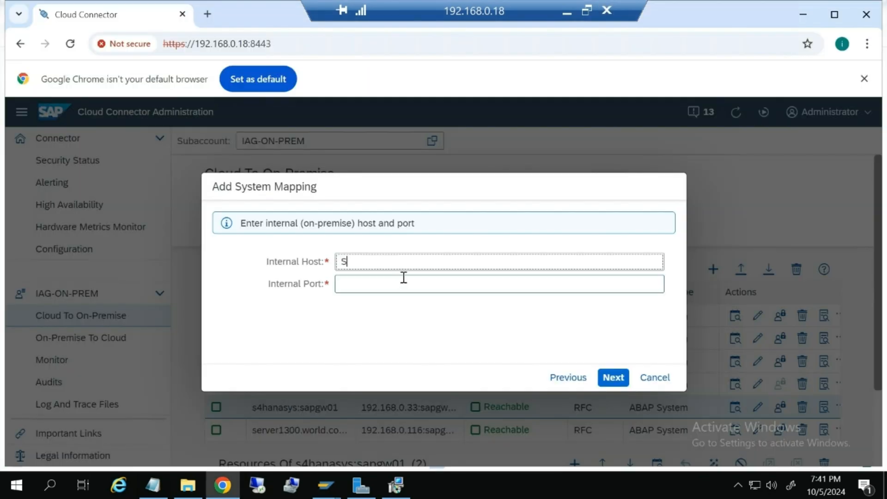
Enter internal host 192.168.0.33 and internal port 8443
{"action": "type", "text": "/"}
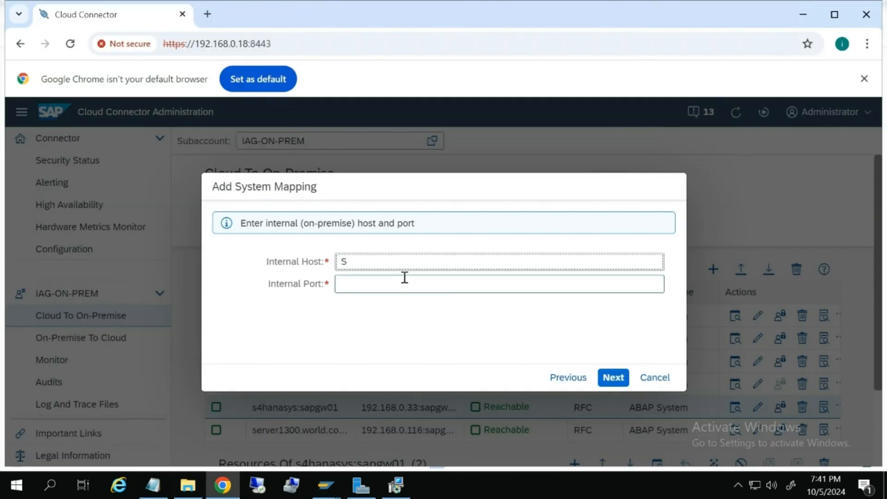
{"action": "type", "text": "4HANAHTTPS"}
{"action": "key", "text": "Tab"}
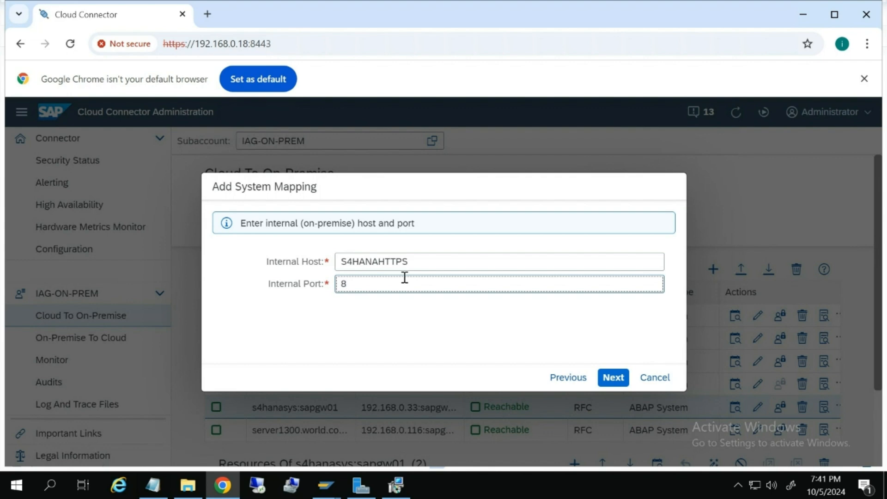
{"action": "type", "text": "8443"}
{"action": "key", "text": "Caps_Lock"}
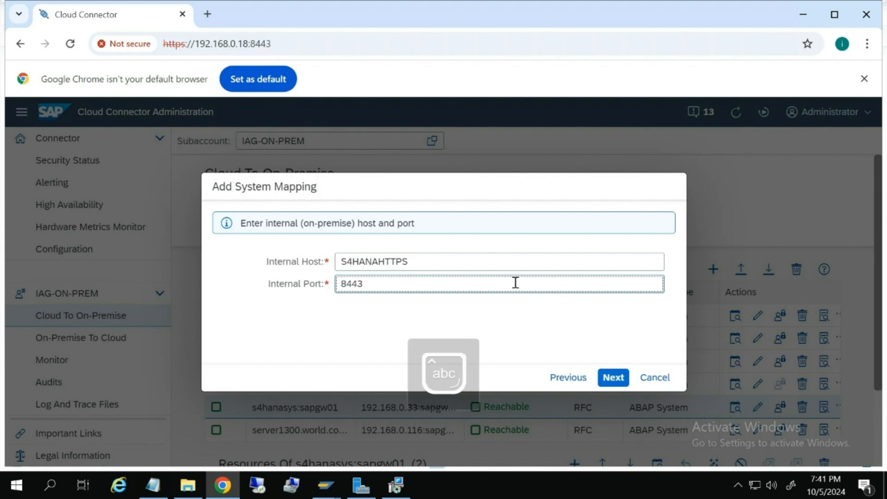
{"action": "left_click", "coordinate": [622, 387]}
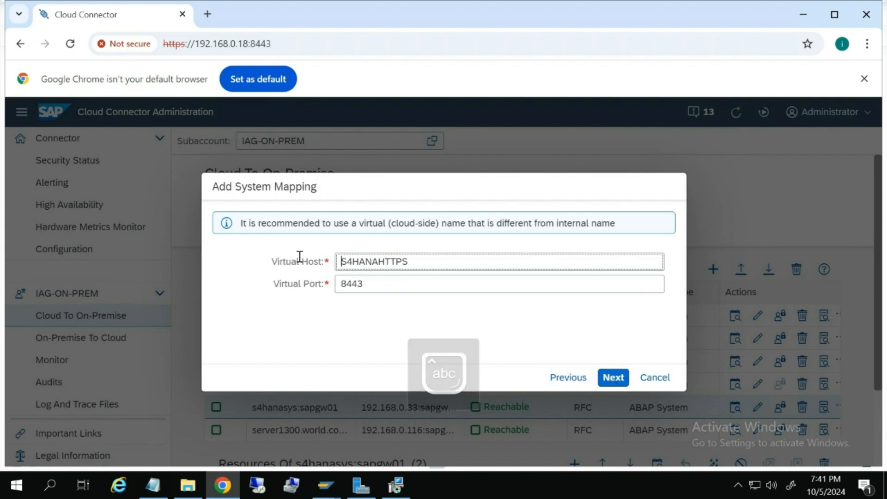
{"action": "left_click", "coordinate": [566, 378]}
{"action": "left_click_drag", "start_coordinate": [481, 257], "coordinate": [253, 259]}
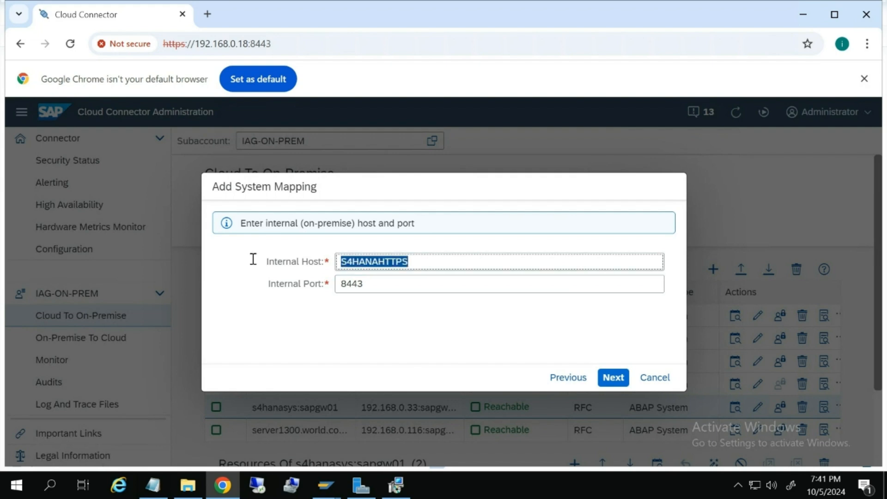
{"action": "type", "text": "192.168."}
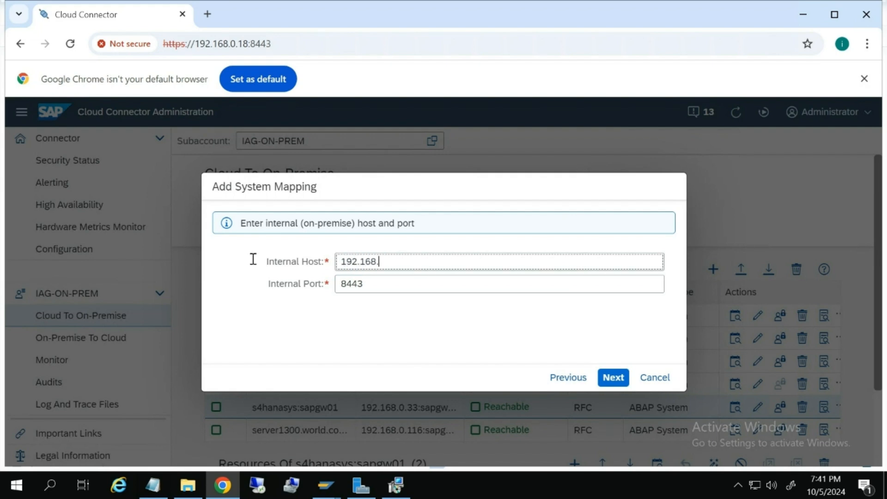
{"action": "type", "text": "0.33"}
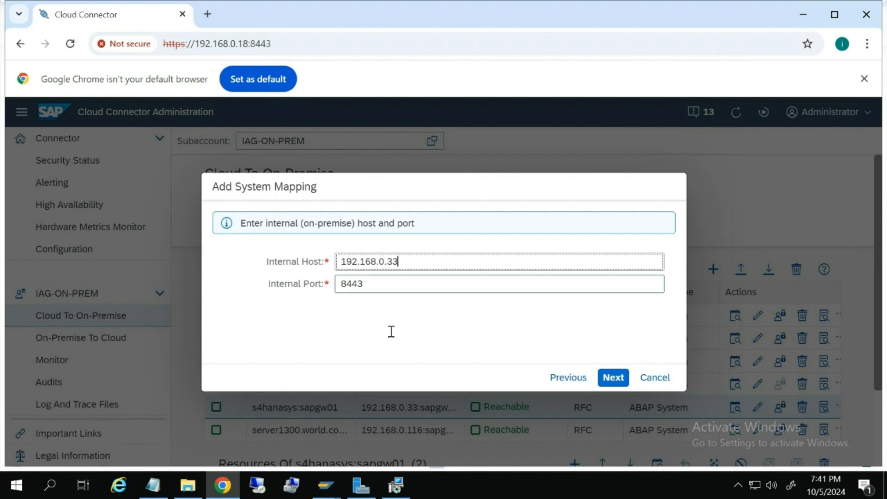
Set virtual host s4hanahttps, keep X.509 Certificate principal type, add a description, and finish
{"action": "left_click", "coordinate": [616, 382]}
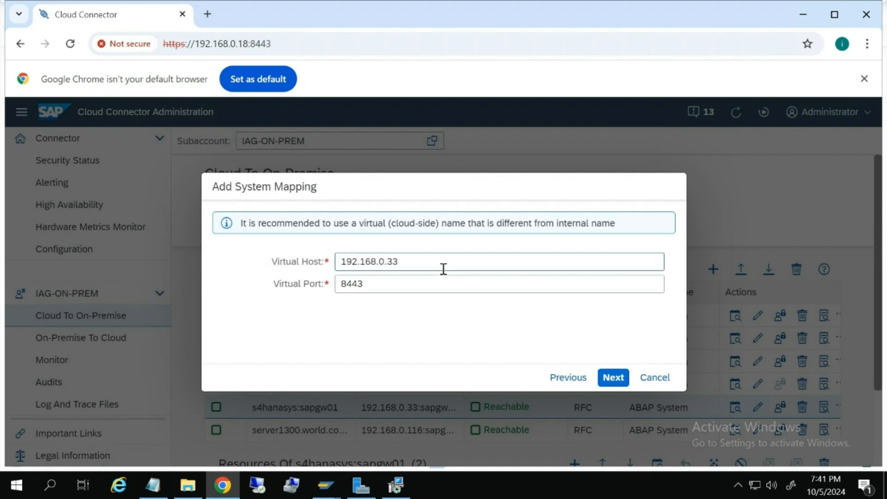
{"action": "left_click_drag", "start_coordinate": [443, 268], "coordinate": [249, 277]}
{"action": "type", "text": "s4hanahttps"}
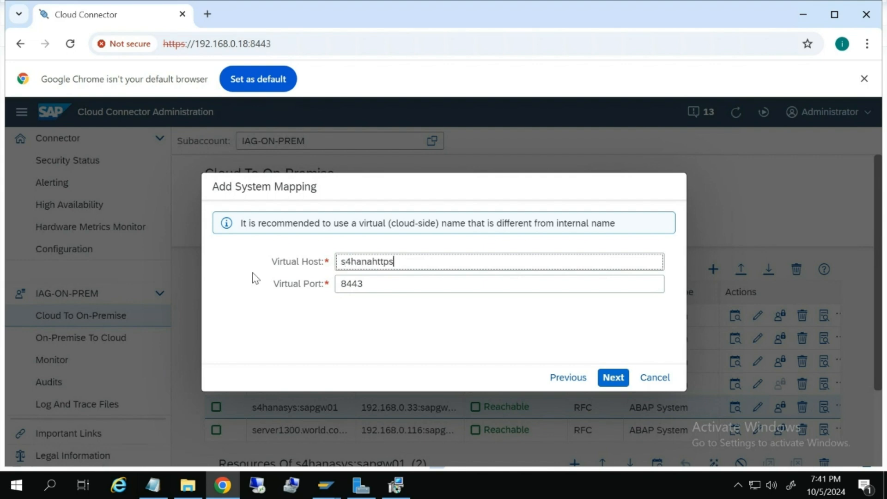
{"action": "left_click", "coordinate": [615, 378]}
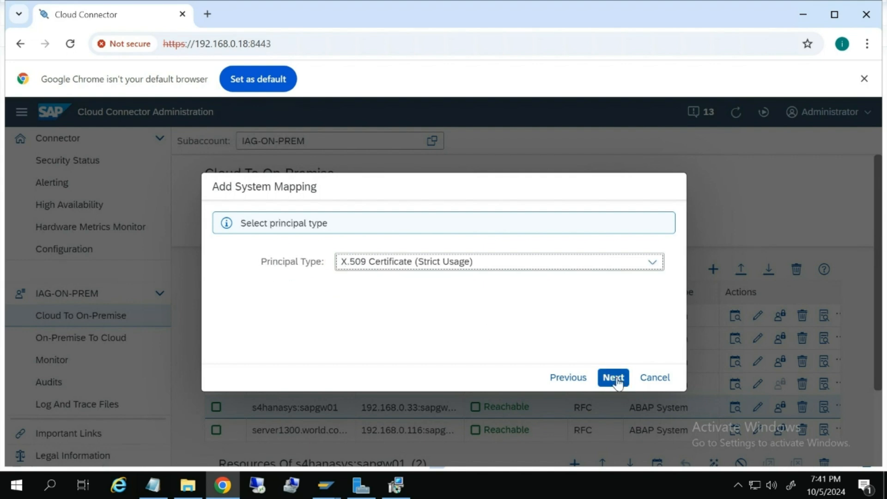
{"action": "left_click", "coordinate": [617, 380]}
{"action": "left_click", "coordinate": [614, 378]}
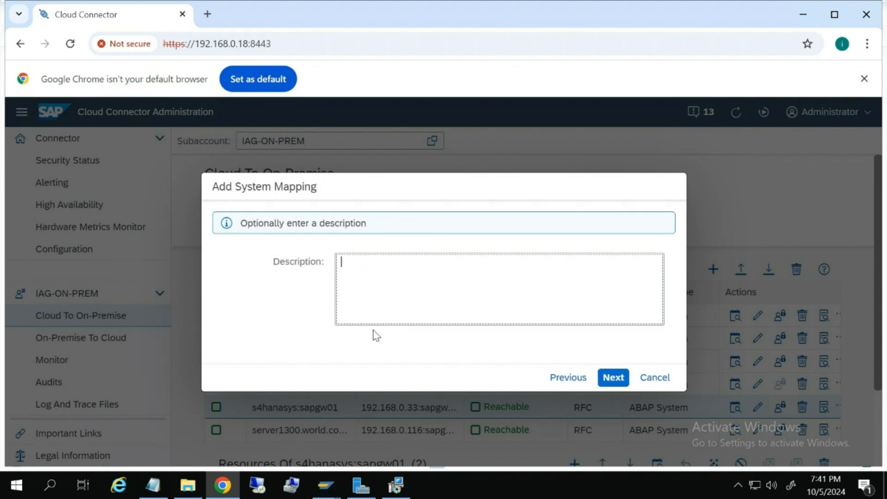
{"action": "type", "text": "s4"}
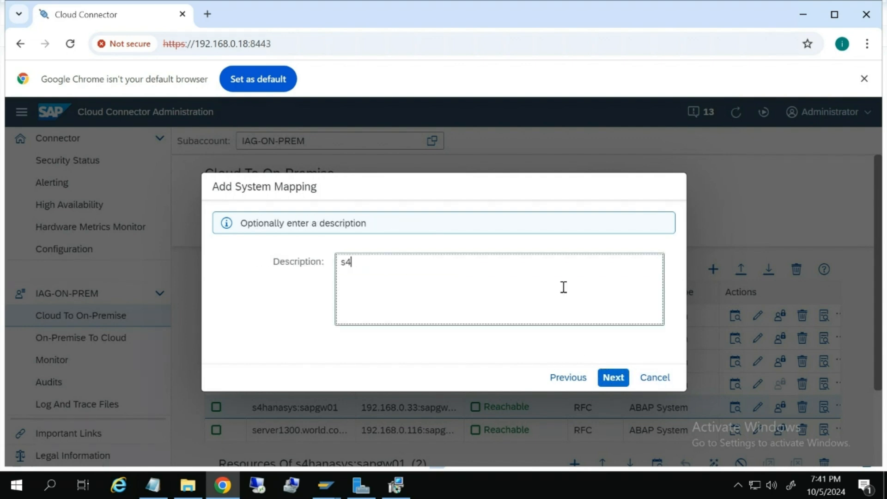
{"action": "type", "text": "hanahttps"}
{"action": "left_click", "coordinate": [613, 378]}
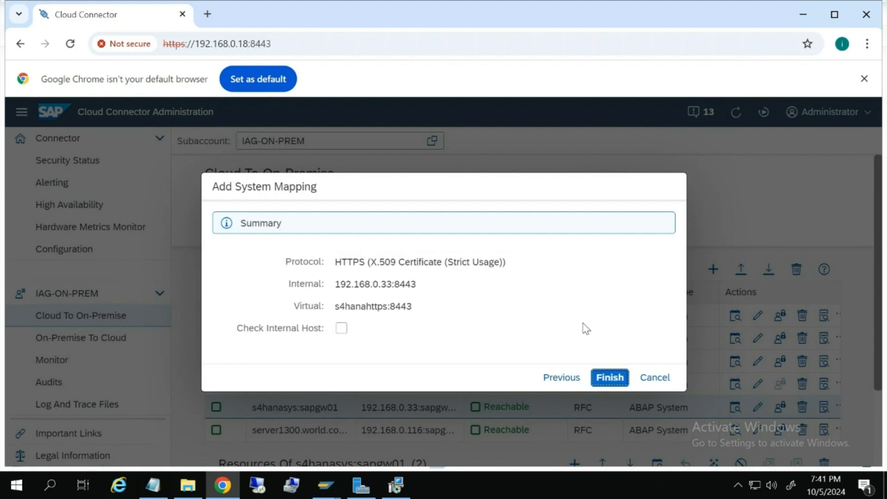
{"action": "left_click", "coordinate": [619, 380]}
{"action": "scroll", "coordinate": [510, 271], "scroll_direction": "down", "scroll_amount": 3}
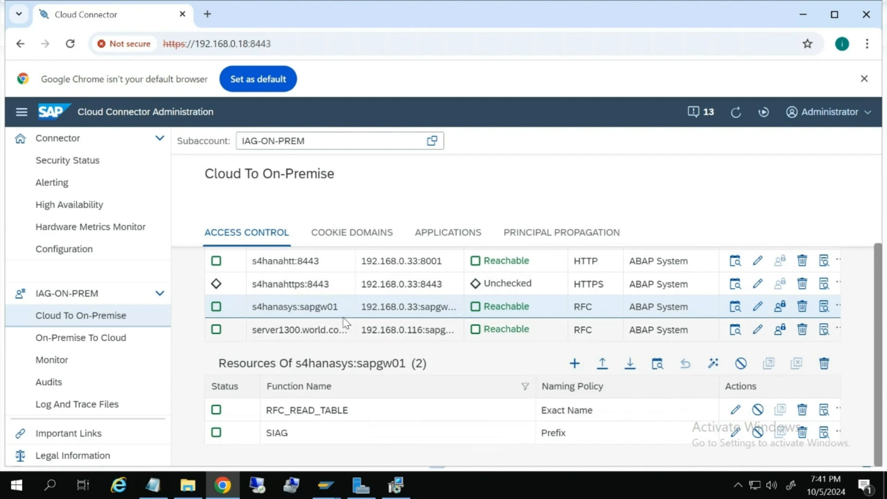
Check s4hanahttps:8443 availability (Not Reachable) and open its Edit System Mapping settings
{"action": "left_click", "coordinate": [322, 285]}
{"action": "left_click", "coordinate": [734, 284]}
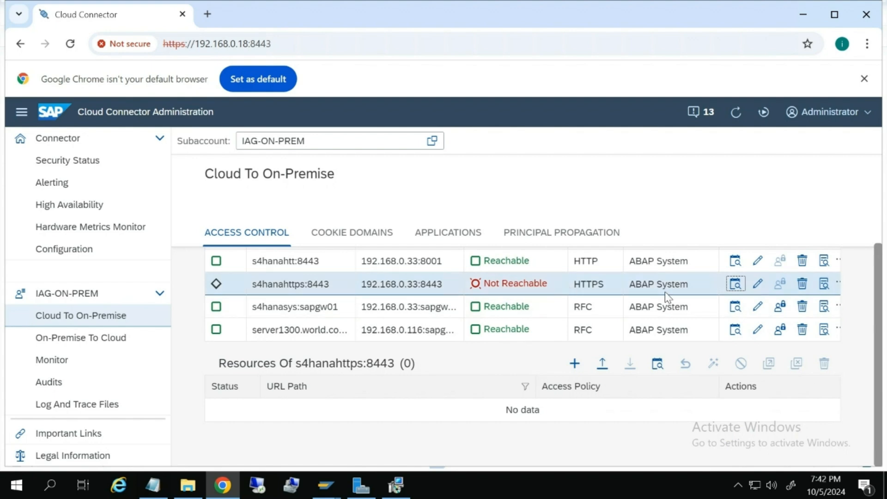
{"action": "left_click", "coordinate": [758, 284]}
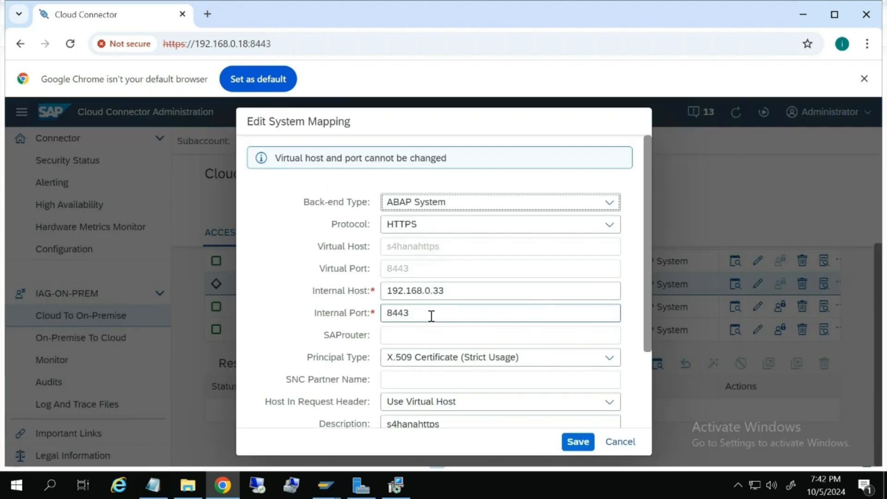
{"action": "left_click", "coordinate": [619, 442]}
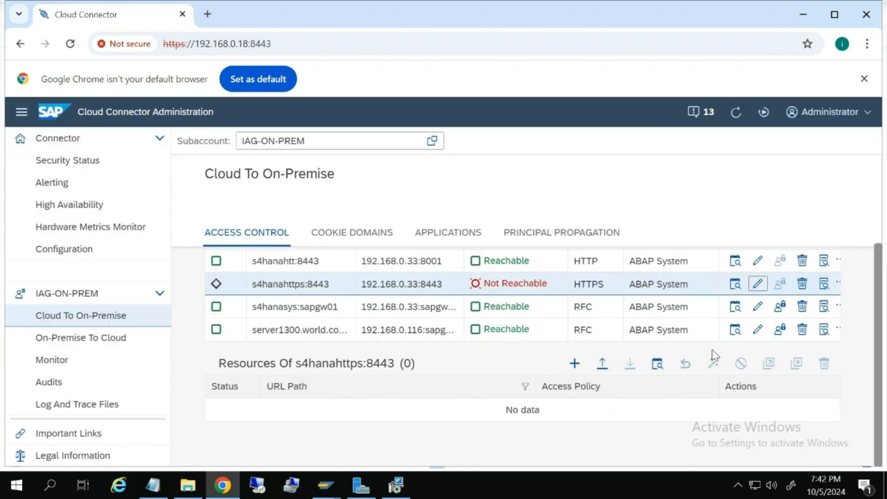
{"action": "left_click", "coordinate": [756, 284]}
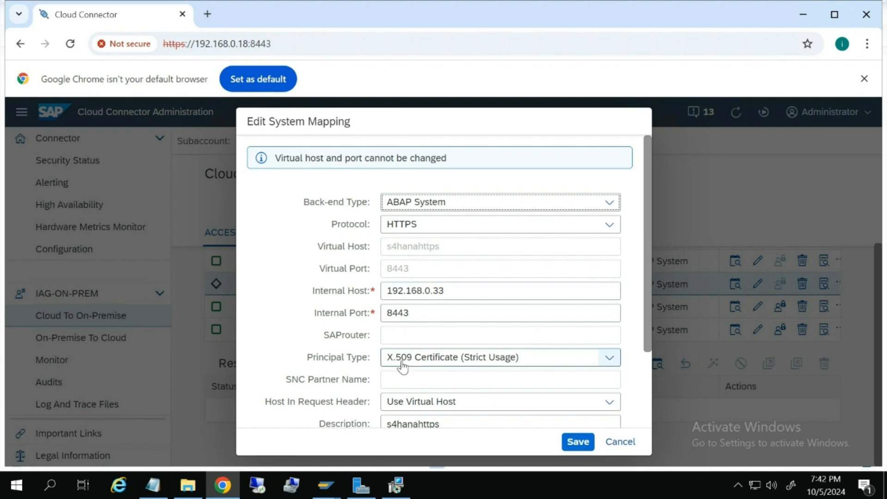
{"action": "left_click", "coordinate": [320, 493]}
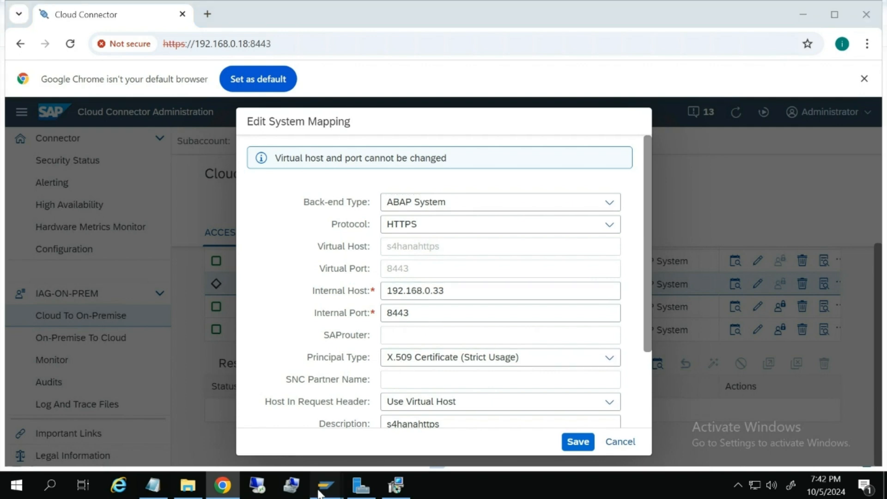
{"action": "left_click", "coordinate": [346, 452]}
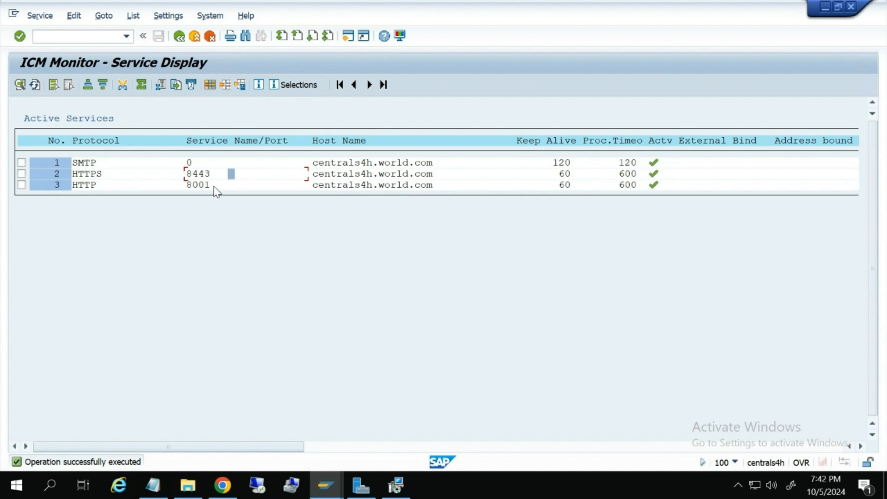
Return to SAP Easy Access and launch the SAP Fiori Launchpad favourite, allowing the browser prompt
{"action": "left_click", "coordinate": [180, 37]}
{"action": "left_click", "coordinate": [180, 37]}
{"action": "left_click", "coordinate": [126, 36]}
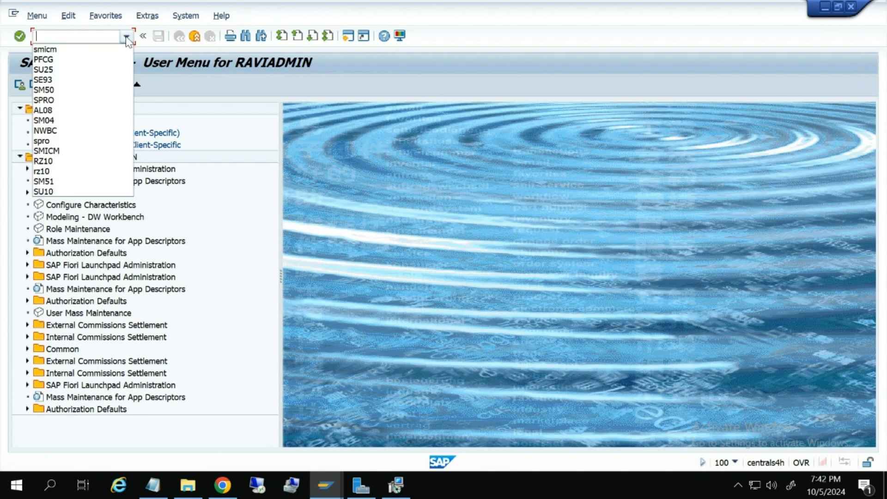
{"action": "left_click", "coordinate": [206, 88]}
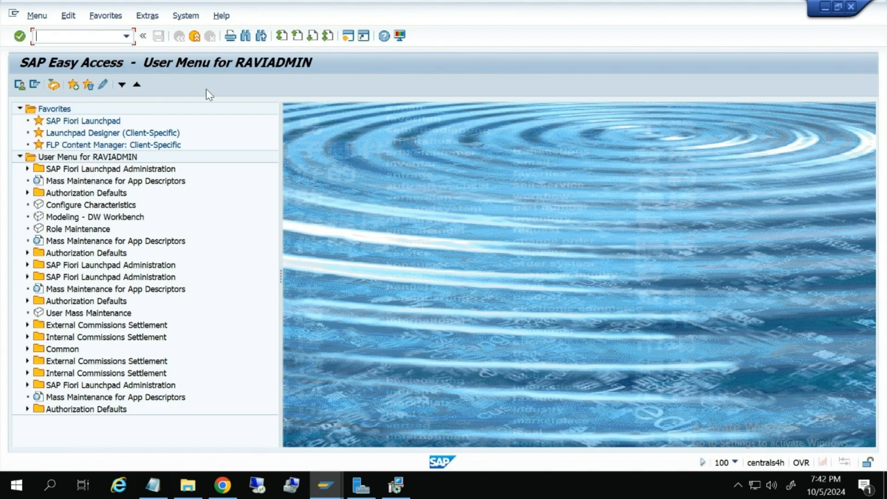
{"action": "double_click", "coordinate": [110, 122]}
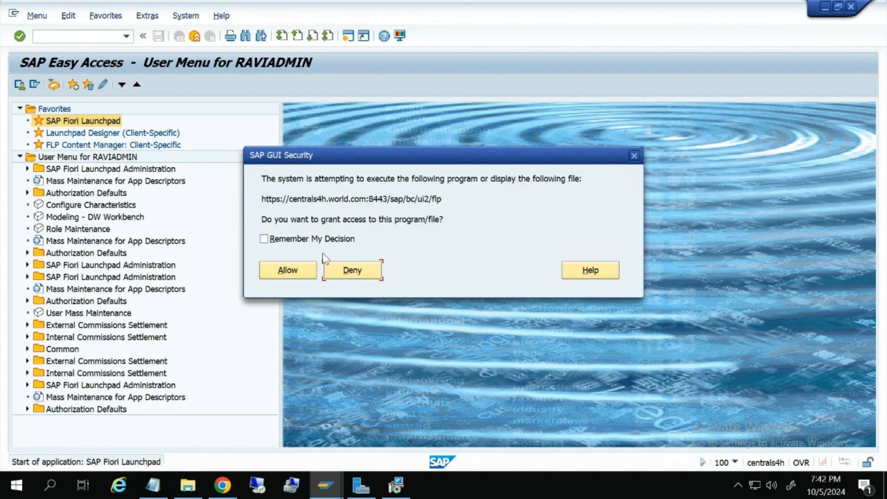
{"action": "left_click", "coordinate": [282, 270]}
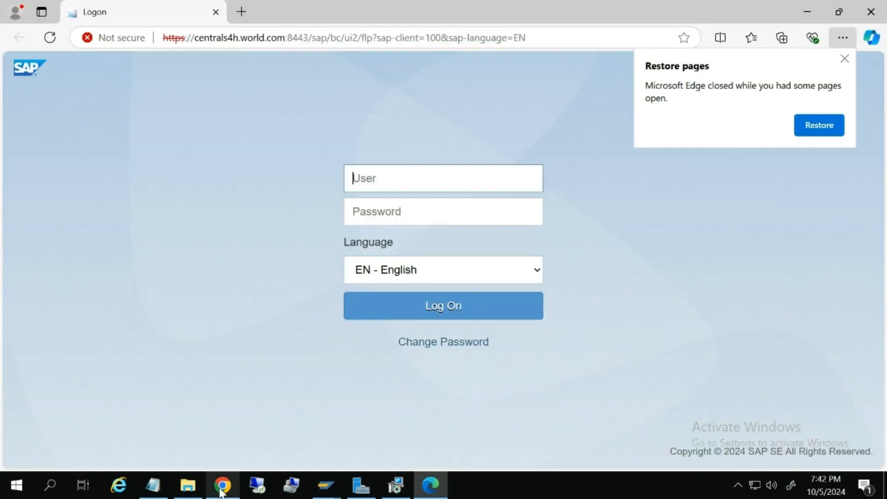
{"action": "left_click", "coordinate": [223, 485]}
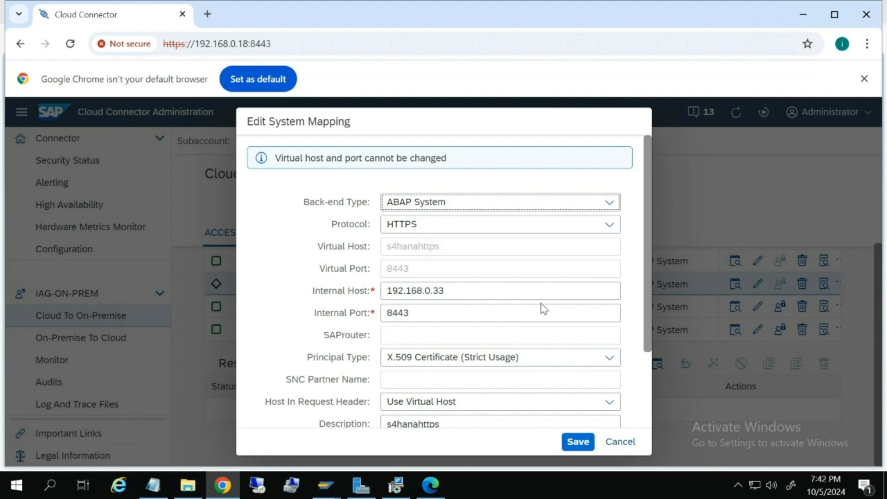
Review s4hanahttps internal host 192.168.0.33 and port 8443, cancel, and recheck availability: still Not Reachable
{"action": "left_click_drag", "start_coordinate": [450, 295], "coordinate": [370, 296]}
{"action": "left_click_drag", "start_coordinate": [422, 315], "coordinate": [368, 313]}
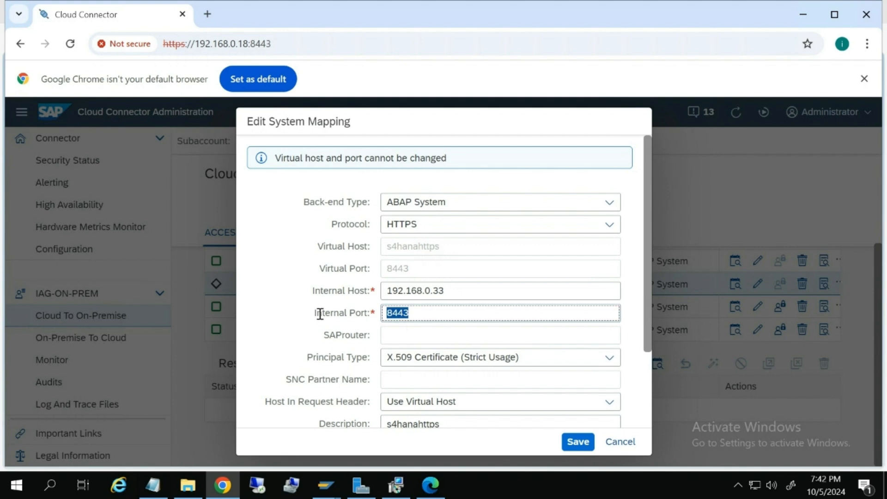
{"action": "scroll", "coordinate": [334, 306], "scroll_direction": "down", "scroll_amount": 2}
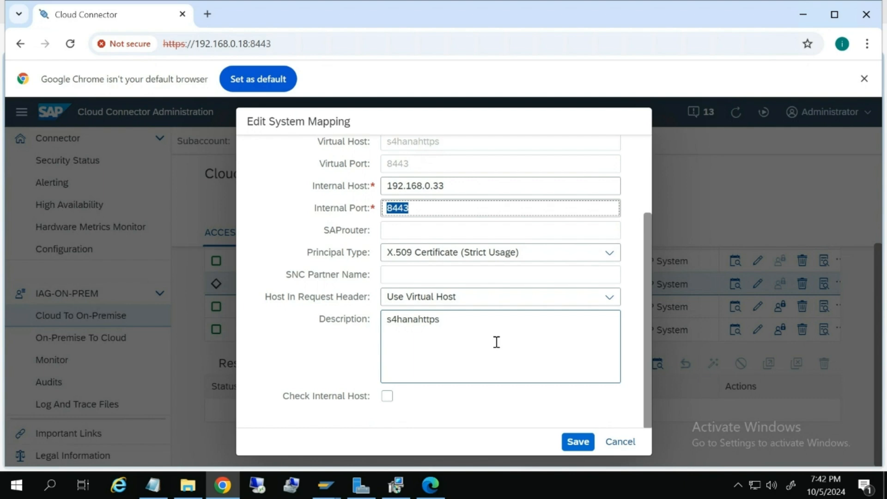
{"action": "left_click", "coordinate": [621, 442]}
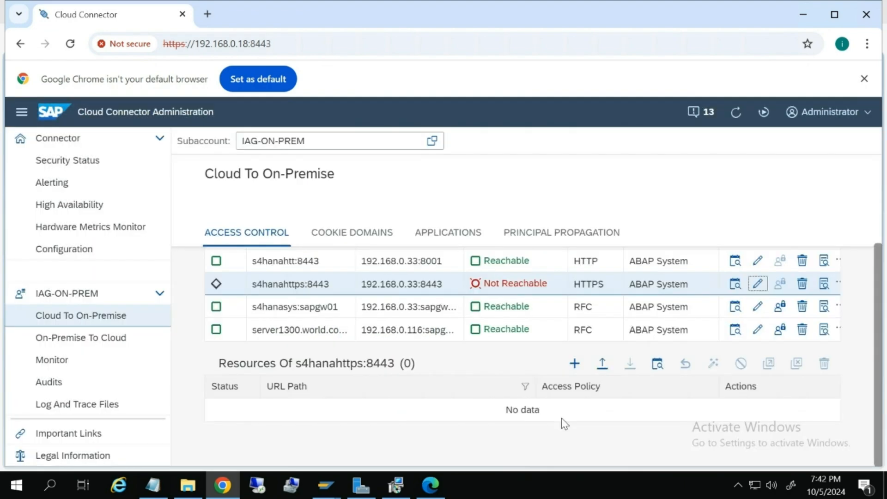
{"action": "left_click", "coordinate": [736, 284]}
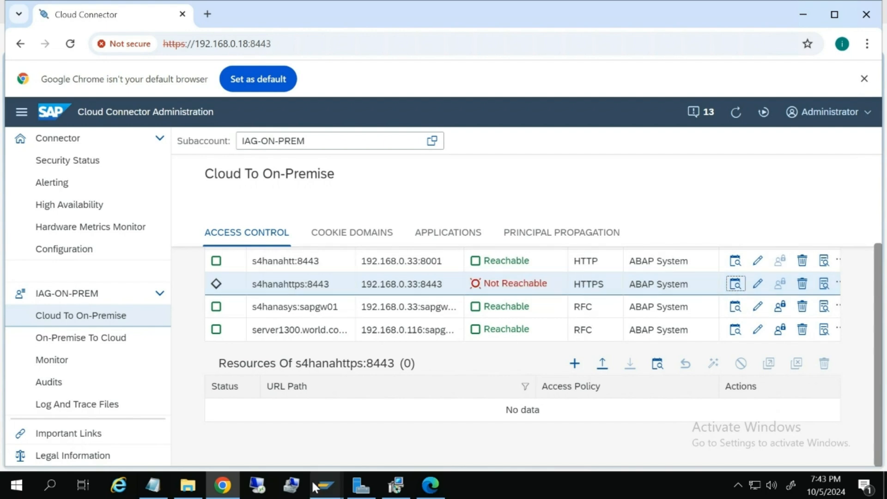
{"action": "left_click", "coordinate": [329, 484]}
Run SMICM and list the ICM services, showing HTTPS on 8443 and HTTP on 8001
{"action": "left_click", "coordinate": [359, 419]}
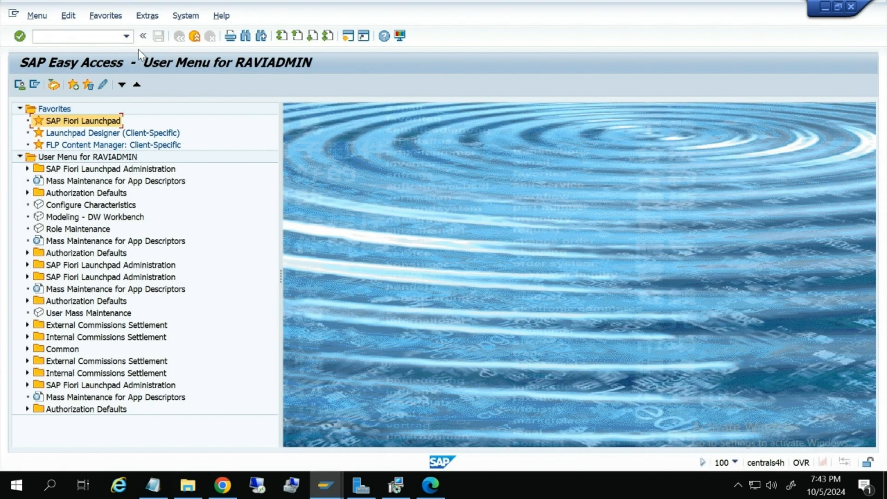
{"action": "left_click", "coordinate": [126, 36]}
{"action": "left_click", "coordinate": [96, 37]}
{"action": "type", "text": "smicm"}
{"action": "key", "text": "Return"}
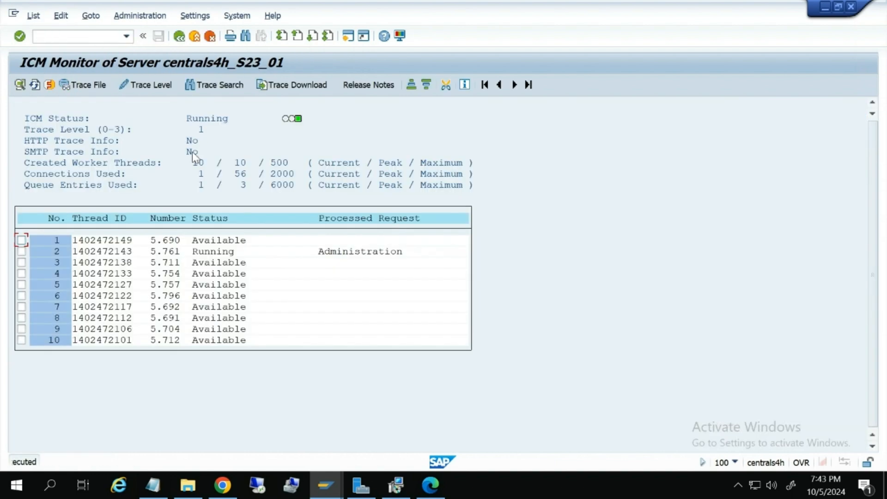
{"action": "left_click", "coordinate": [49, 85]}
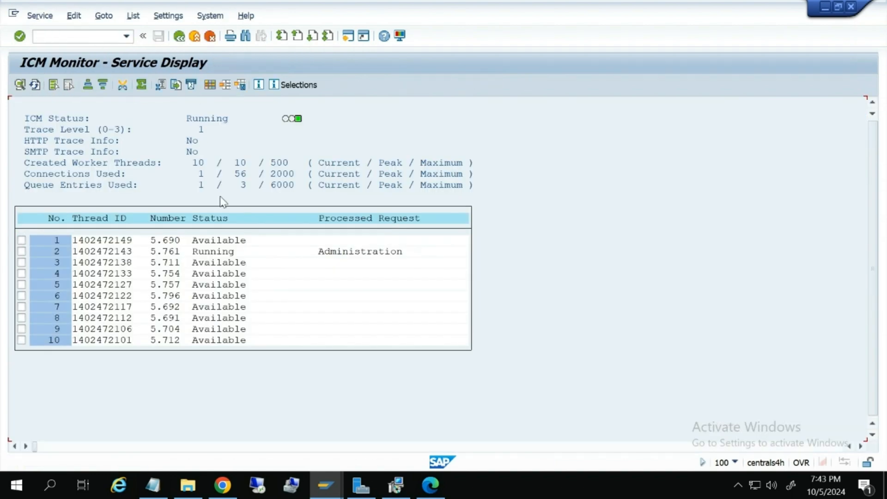
{"action": "left_click", "coordinate": [207, 185]}
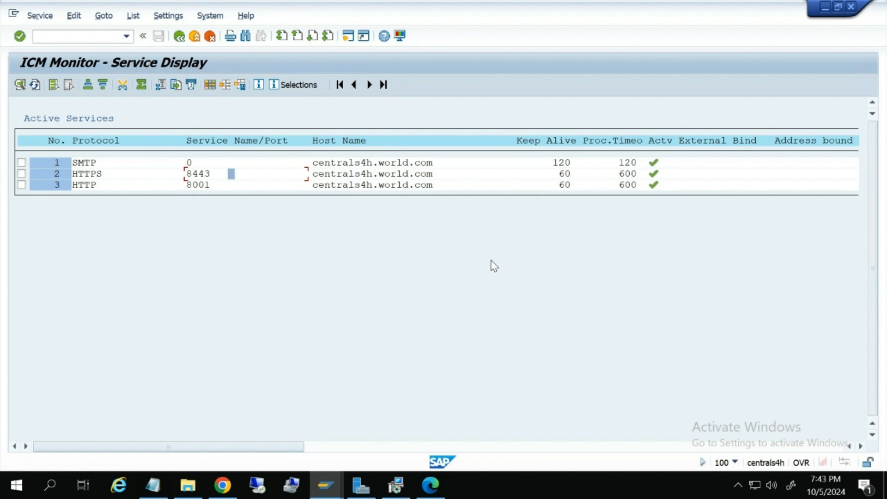
Minimize the remote session to view slides, then restore it and return to Cloud Connector
{"action": "mouse_move", "coordinate": [400, 4]}
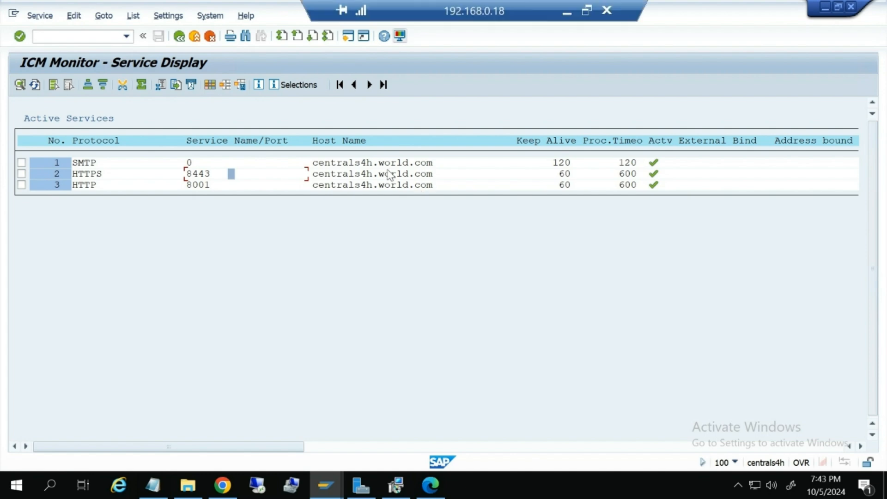
{"action": "left_click", "coordinate": [565, 12]}
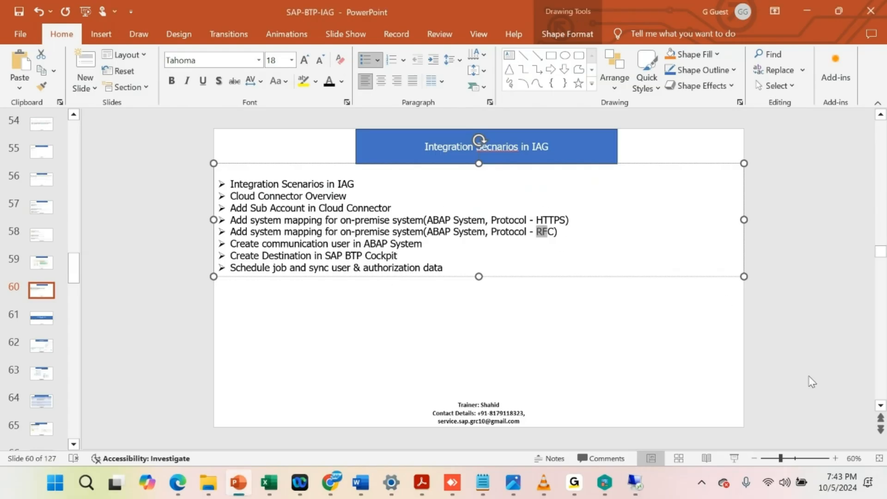
{"action": "mouse_move", "coordinate": [635, 482]}
{"action": "left_click", "coordinate": [571, 380]}
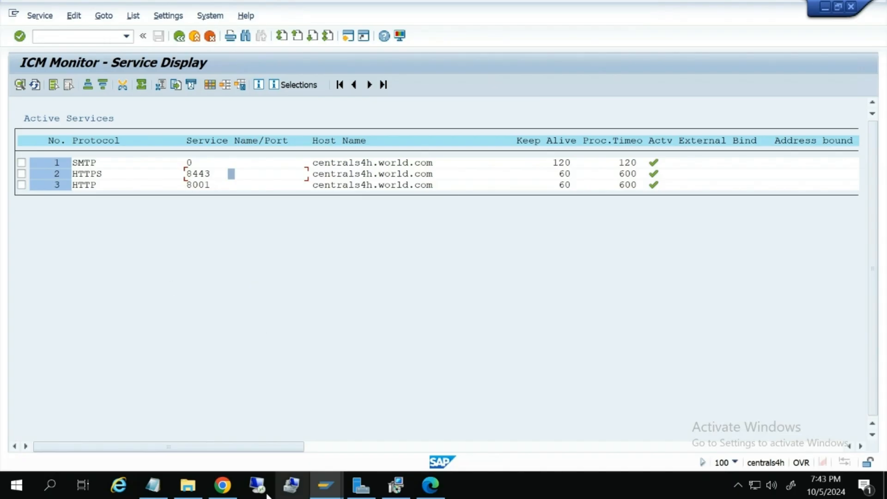
{"action": "left_click", "coordinate": [222, 485]}
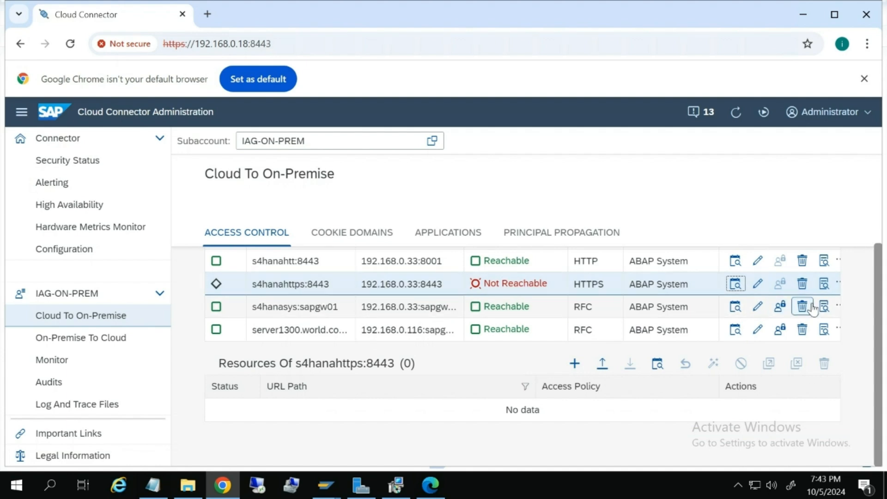
Delete the unreachable s4hanahttps system mapping
{"action": "left_click", "coordinate": [800, 286]}
{"action": "left_click", "coordinate": [472, 313]}
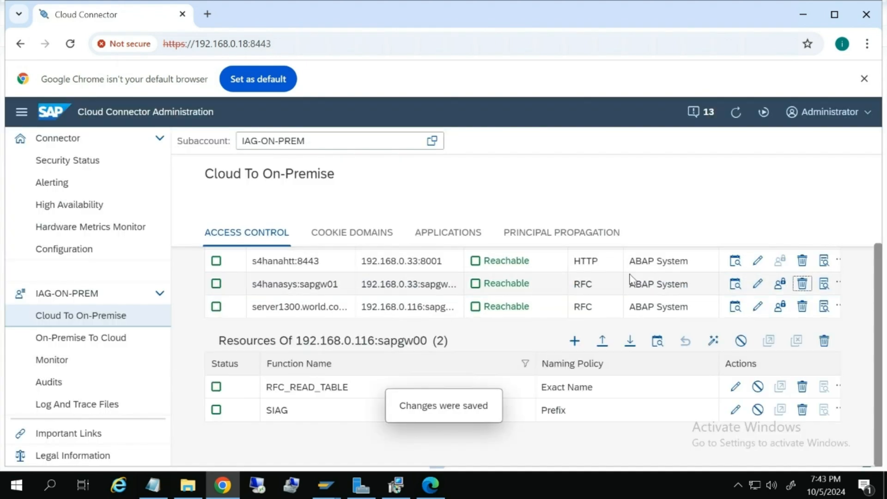
{"action": "scroll", "coordinate": [601, 323], "scroll_direction": "up", "scroll_amount": 5}
Start a new ABAP System mapping with HTTPS protocol and clear the internal host field
{"action": "left_click", "coordinate": [712, 269]}
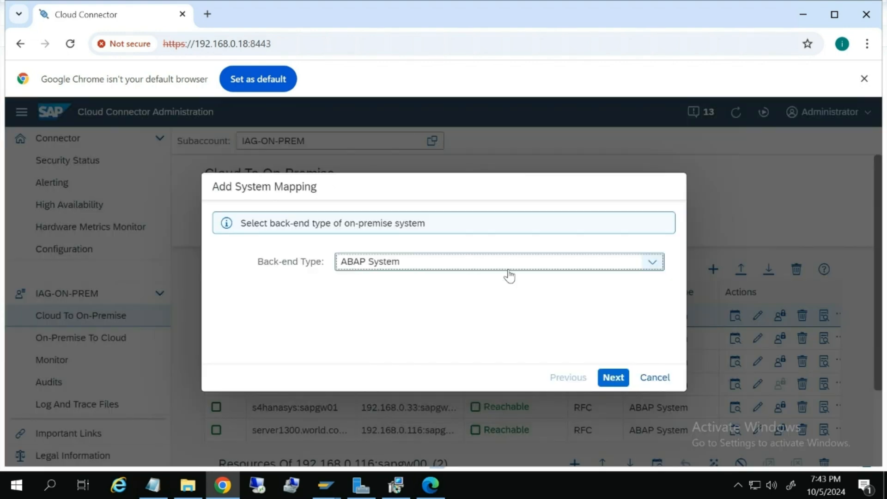
{"action": "left_click", "coordinate": [613, 377]}
{"action": "left_click", "coordinate": [575, 261]}
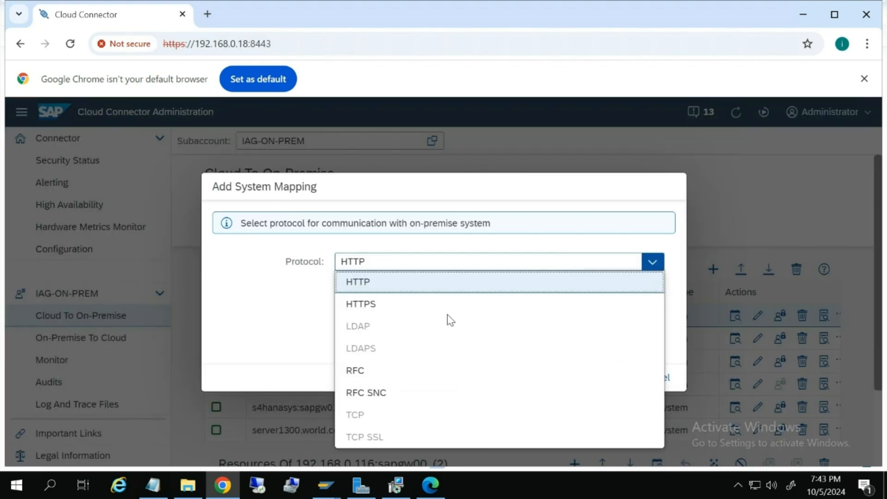
{"action": "left_click", "coordinate": [432, 309]}
{"action": "left_click", "coordinate": [613, 378]}
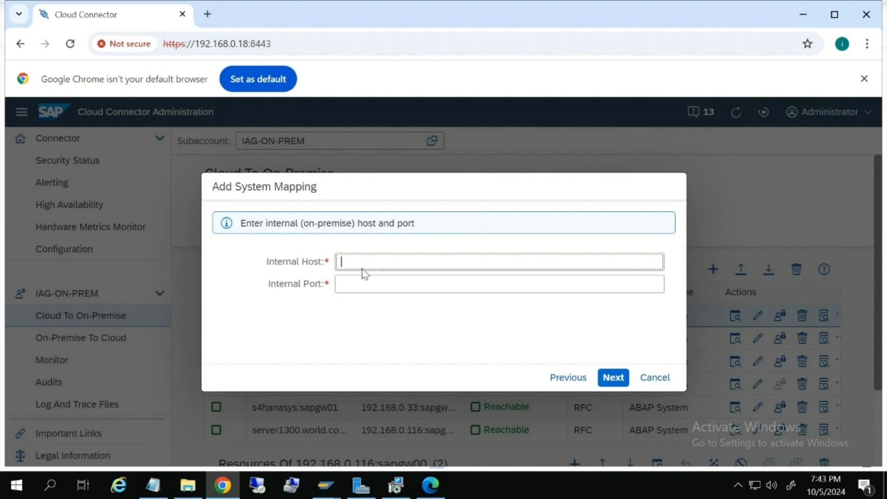
{"action": "left_click", "coordinate": [435, 257]}
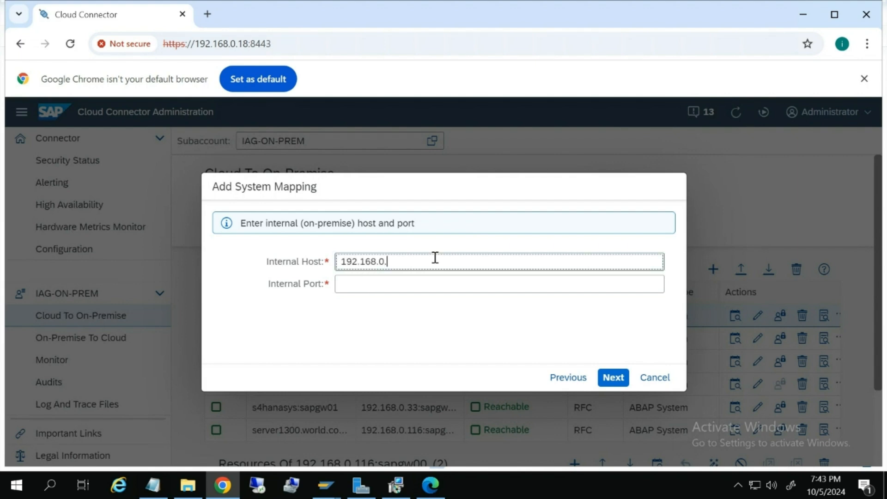
{"action": "key", "text": "BackSpace"}
{"action": "key", "text": "BackSpace"}
{"action": "key", "text": "BackSpace"}
{"action": "key", "text": "BackSpace"}
{"action": "key", "text": "BackSpace"}
{"action": "key", "text": "BackSpace"}
{"action": "key", "text": "BackSpace"}
{"action": "key", "text": "BackSpace"}
{"action": "key", "text": "BackSpace"}
{"action": "key", "text": "BackSpace"}
{"action": "key", "text": "BackSpace"}
{"action": "key", "text": "BackSpace"}
{"action": "left_click", "coordinate": [431, 485]}
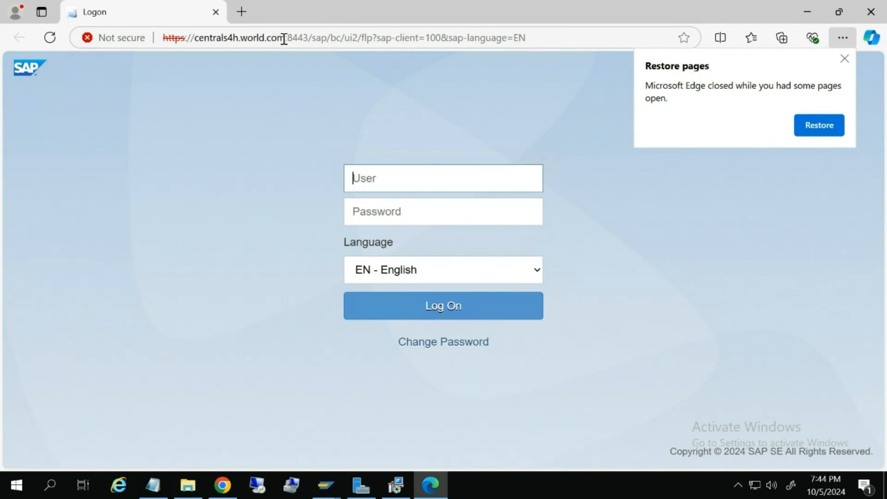
Copy centrals4h.world.com from the Edge logon address and paste it as the internal host
{"action": "left_click_drag", "start_coordinate": [283, 39], "coordinate": [198, 44]}
{"action": "left_click", "coordinate": [255, 37]}
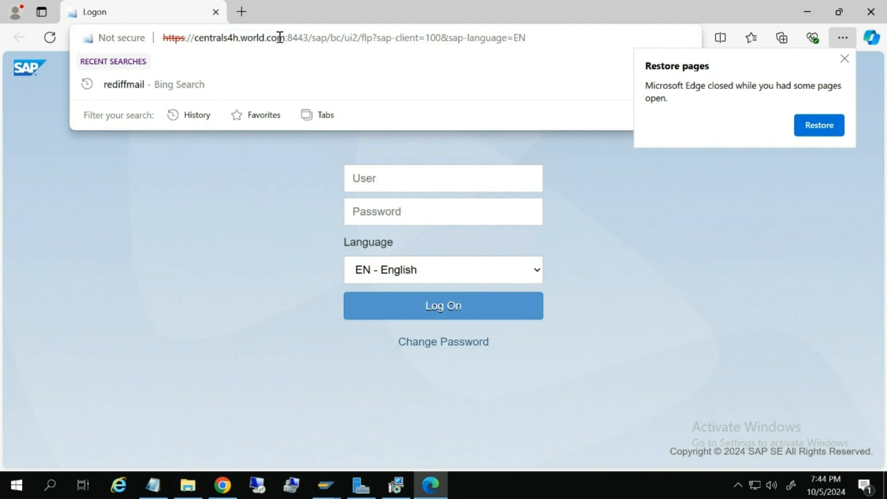
{"action": "left_click_drag", "start_coordinate": [284, 39], "coordinate": [197, 38]}
{"action": "key", "text": "ctrl+c"}
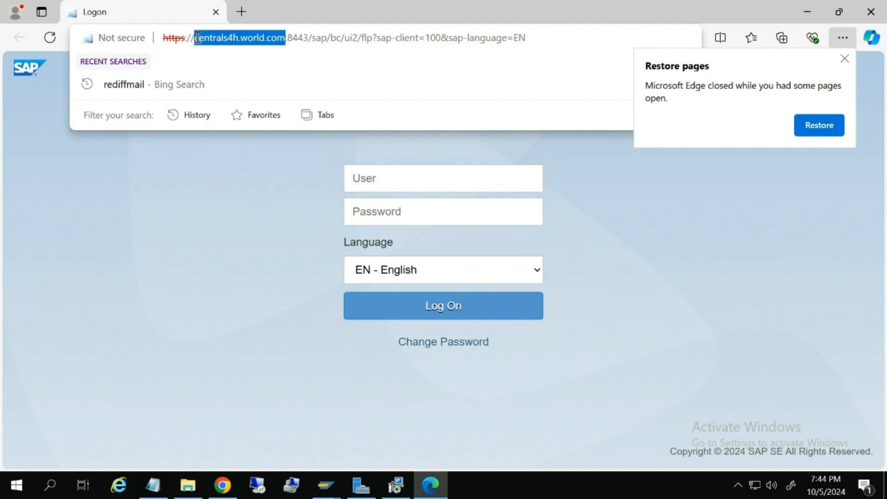
{"action": "left_click", "coordinate": [807, 12]}
{"action": "key", "text": "ctrl+v"}
{"action": "left_click", "coordinate": [420, 283]}
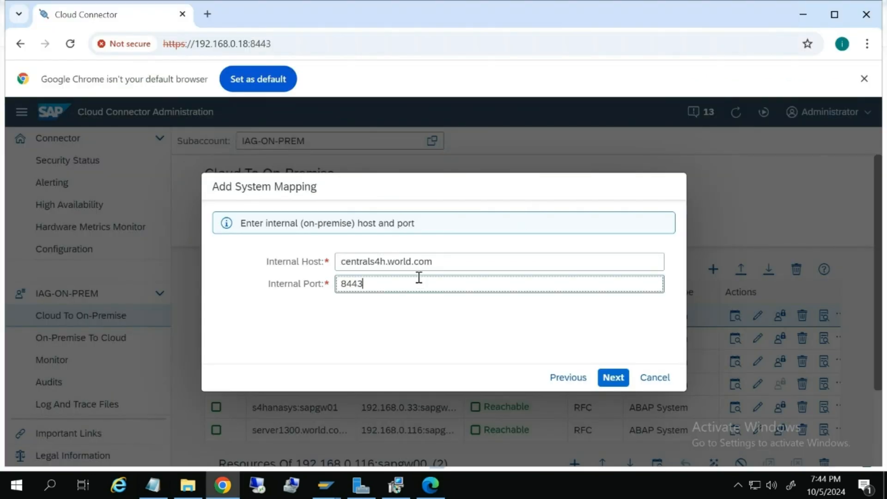
Complete the centrals4h.world.com:8443 mapping with default virtual host, X.509 certificate principal type and host header
{"action": "left_click", "coordinate": [613, 376]}
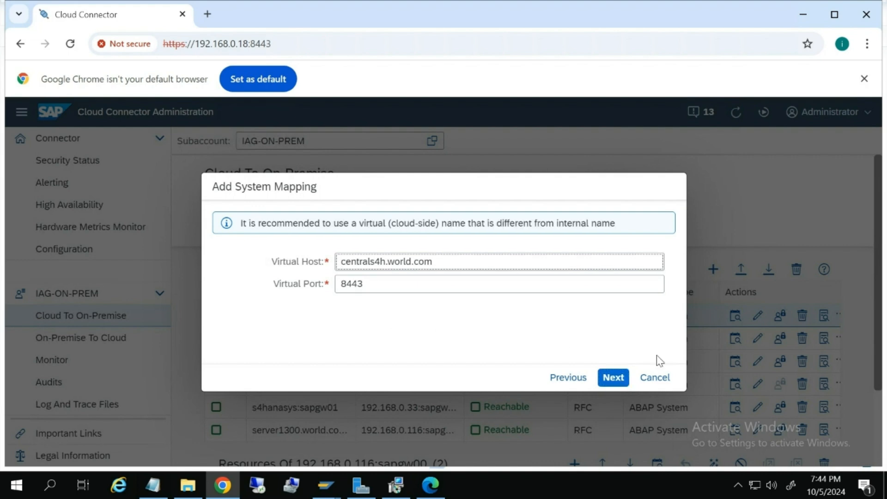
{"action": "left_click", "coordinate": [613, 377]}
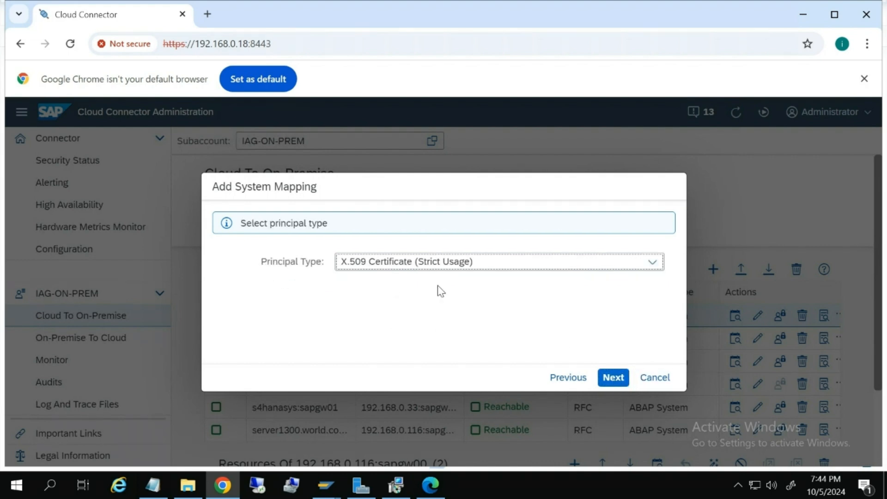
{"action": "left_click", "coordinate": [605, 377]}
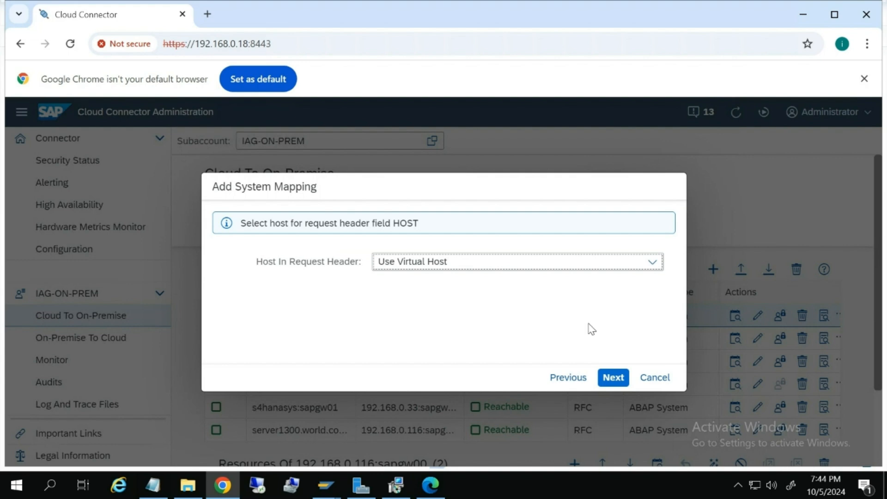
{"action": "left_click", "coordinate": [612, 376]}
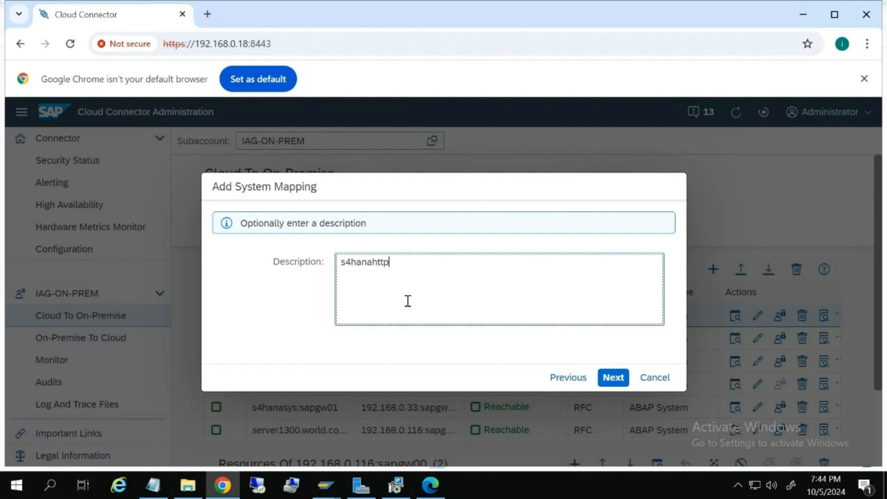
{"action": "left_click", "coordinate": [613, 384]}
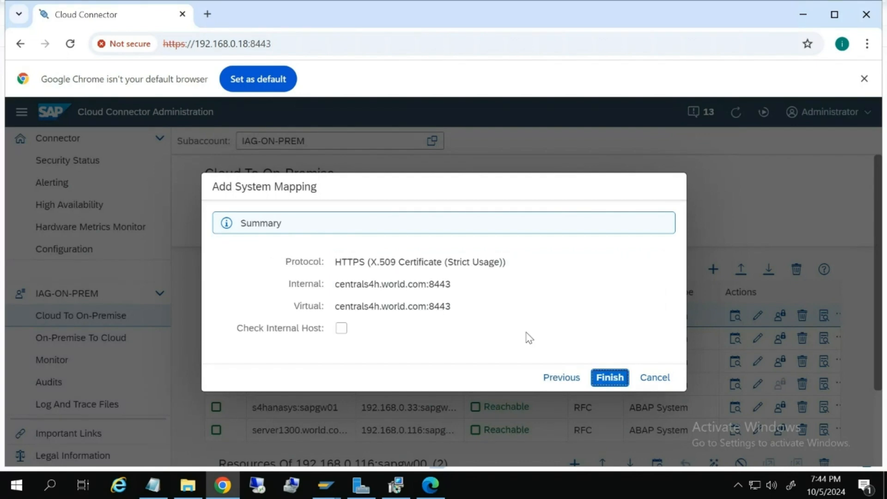
{"action": "left_click", "coordinate": [608, 376]}
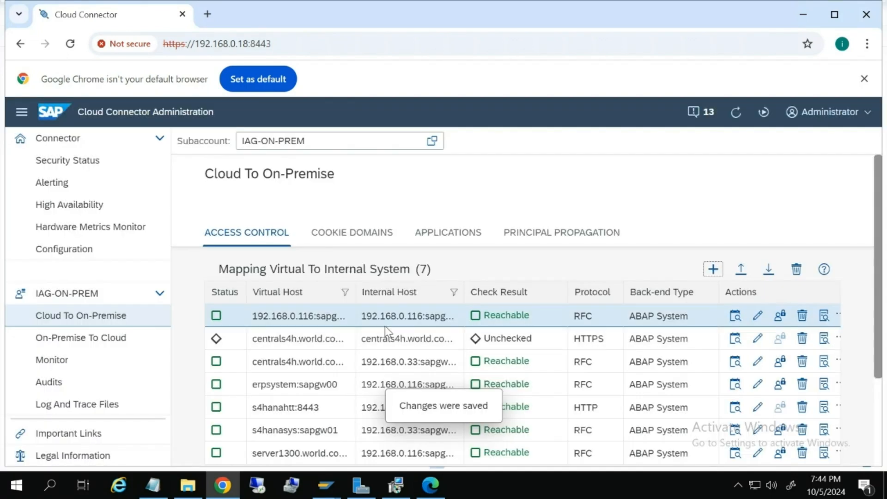
{"action": "scroll", "coordinate": [385, 326], "scroll_direction": "down", "scroll_amount": 3}
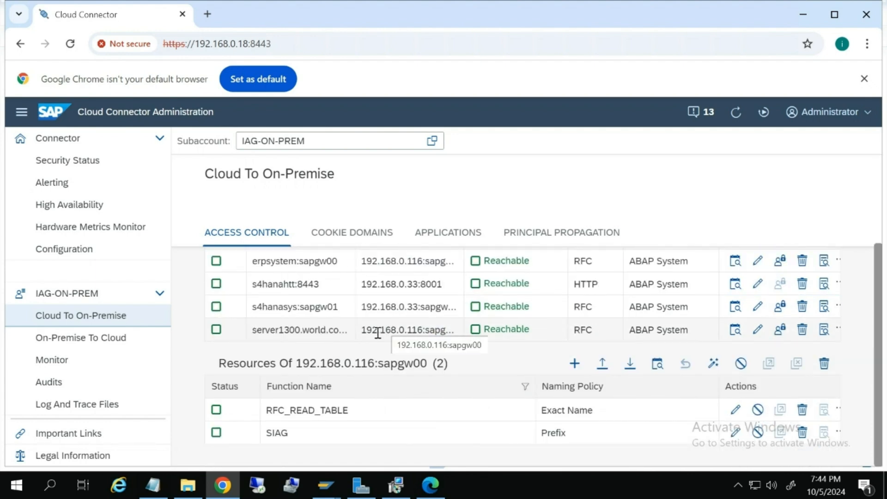
Inspect the centrals4h mapping settings without changes, then check availability: Not Reachable
{"action": "scroll", "coordinate": [376, 334], "scroll_direction": "up", "scroll_amount": 2}
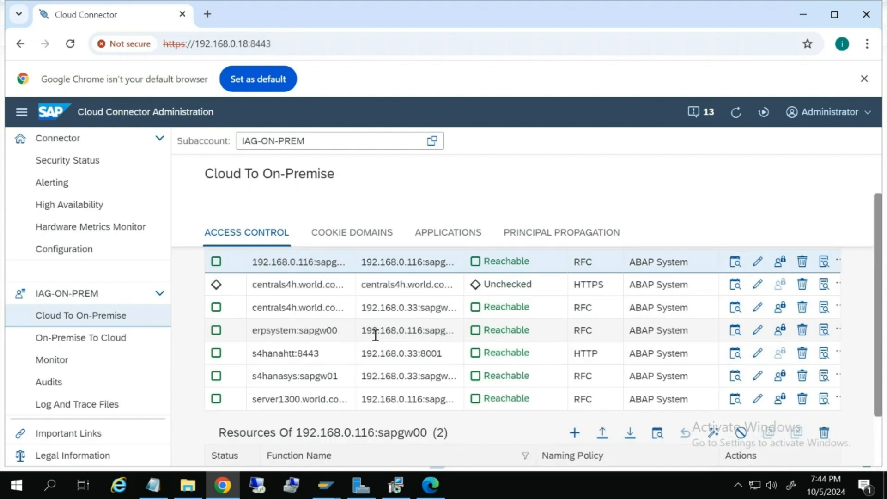
{"action": "left_click", "coordinate": [334, 286]}
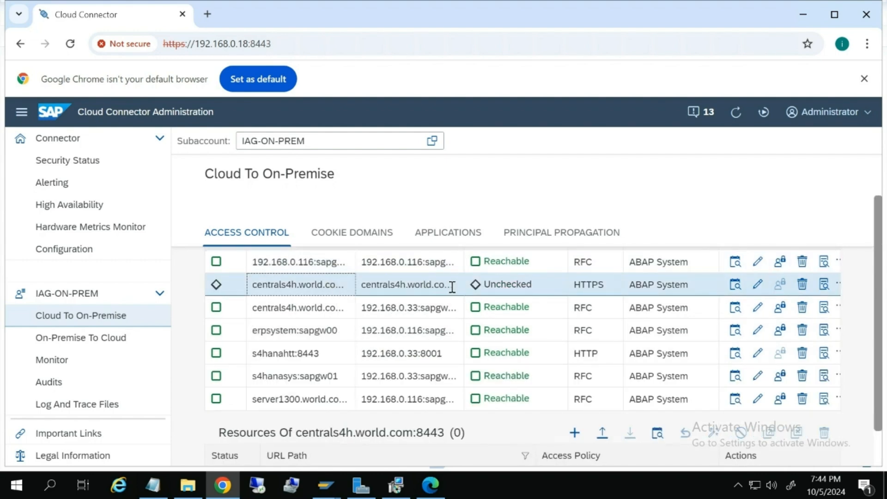
{"action": "left_click", "coordinate": [757, 285]}
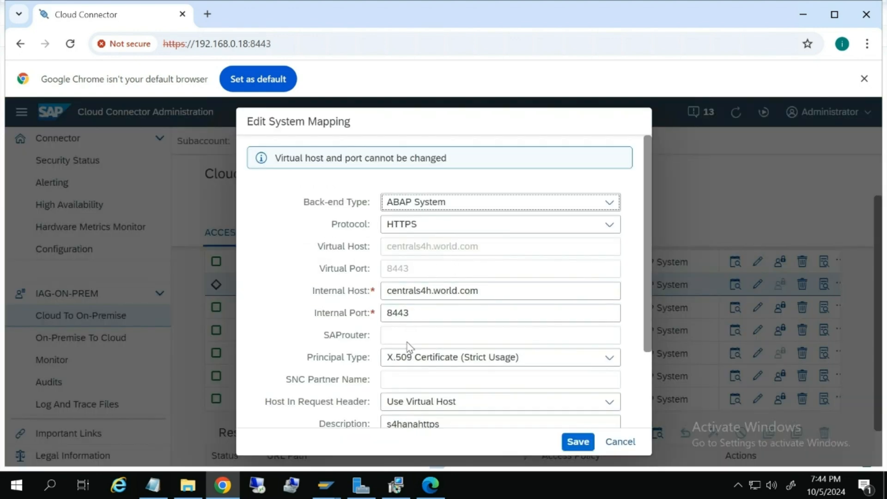
{"action": "scroll", "coordinate": [451, 279], "scroll_direction": "down", "scroll_amount": 3}
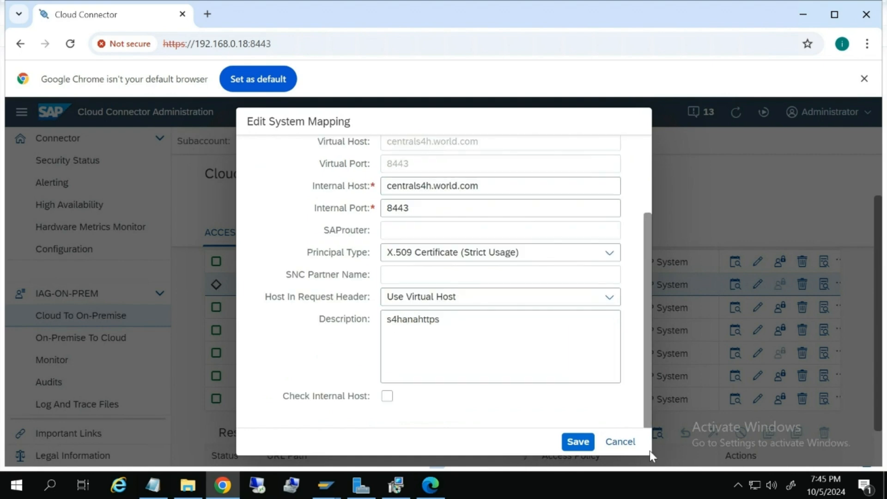
{"action": "left_click", "coordinate": [621, 442]}
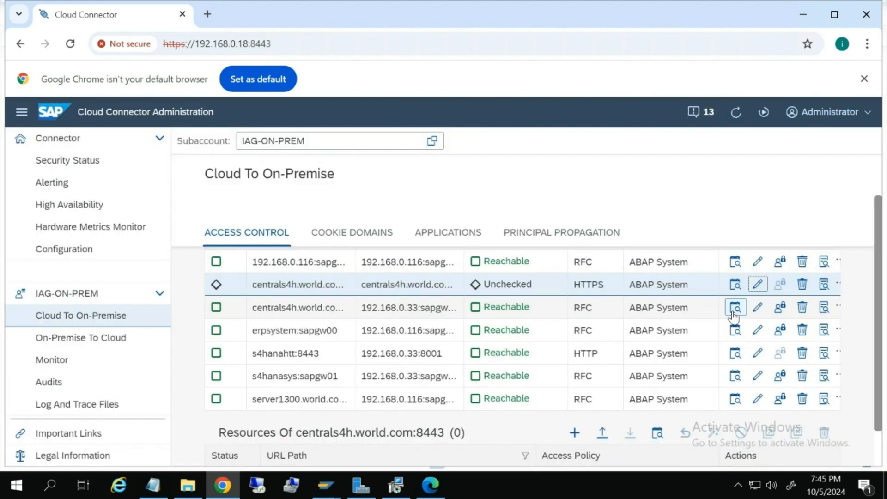
{"action": "left_click", "coordinate": [735, 284]}
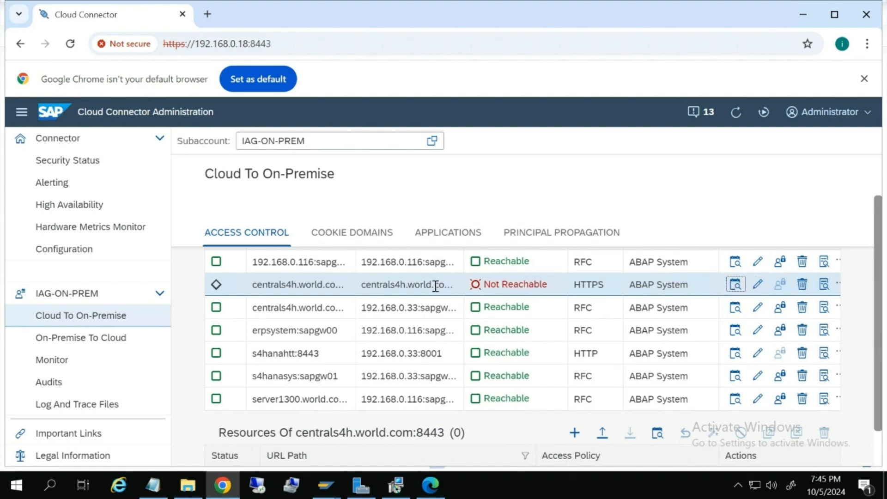
{"action": "right_click", "coordinate": [14, 487]}
{"action": "left_click", "coordinate": [70, 418]}
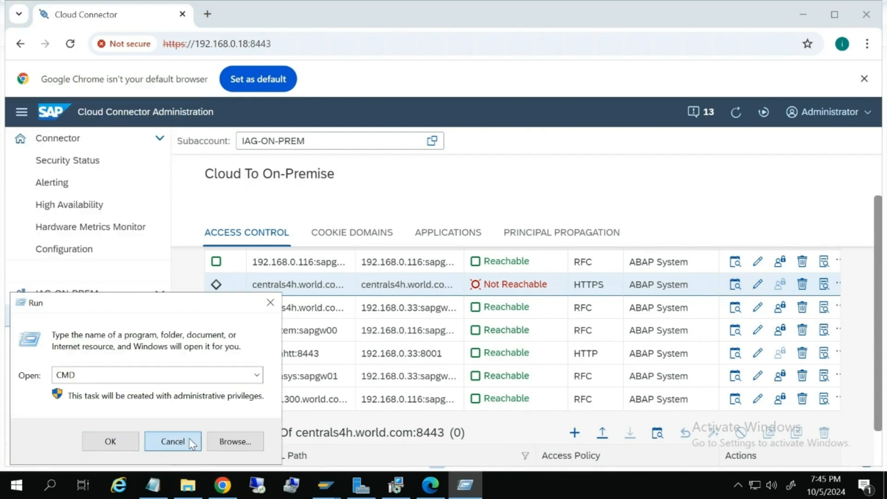
{"action": "left_click", "coordinate": [173, 442]}
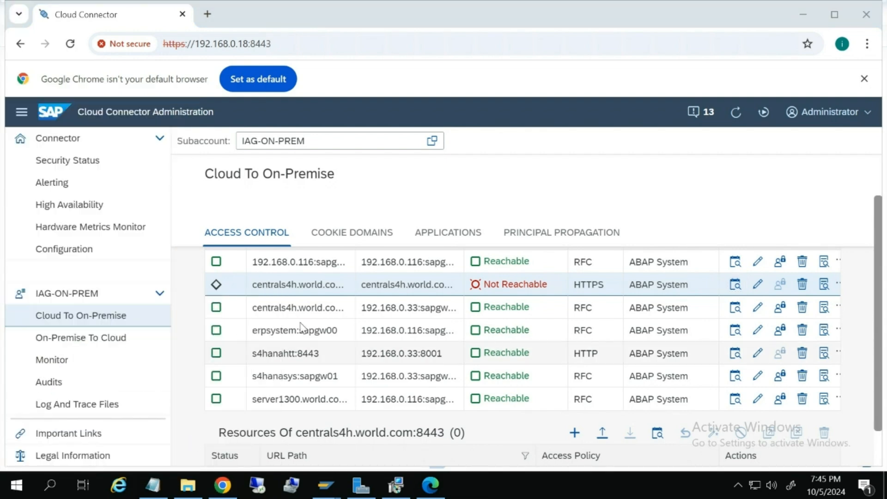
{"action": "left_click", "coordinate": [526, 282]}
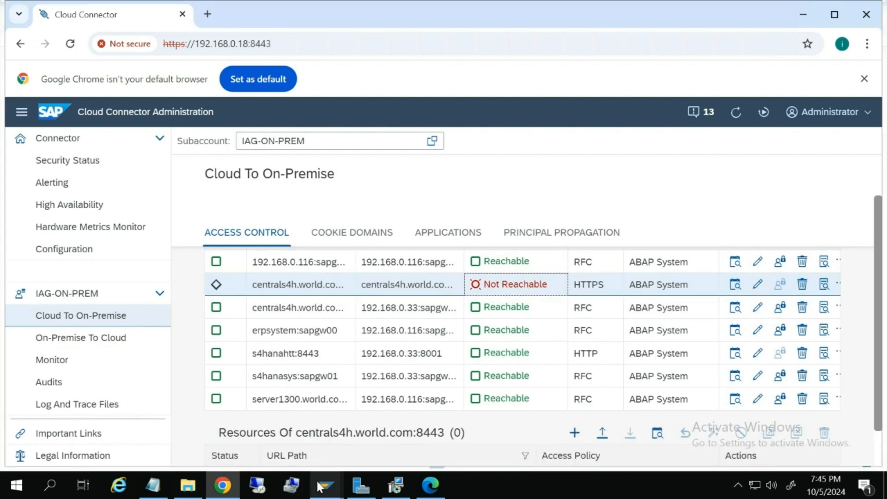
{"action": "mouse_move", "coordinate": [326, 485]}
{"action": "left_click", "coordinate": [337, 432]}
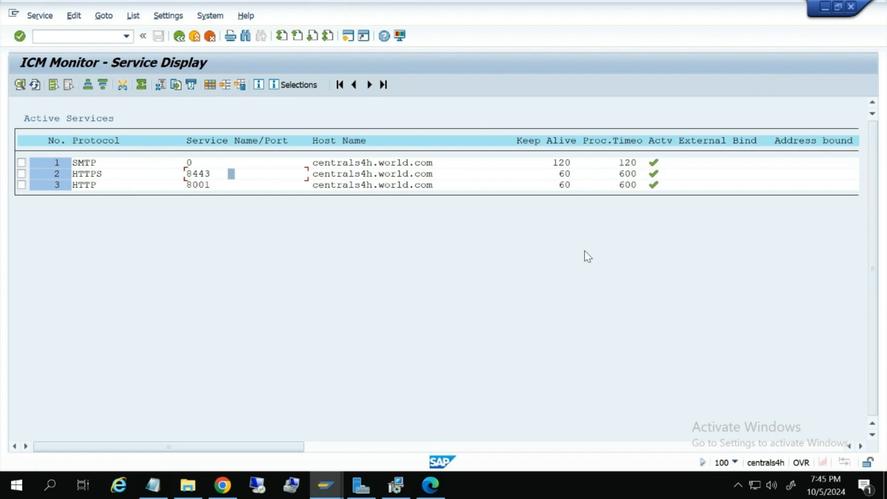
{"action": "left_click", "coordinate": [825, 7]}
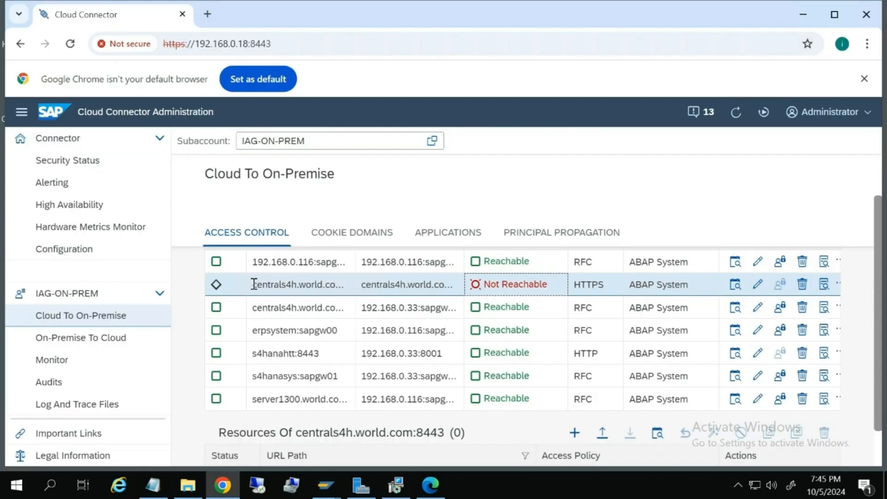
{"action": "left_click", "coordinate": [288, 286]}
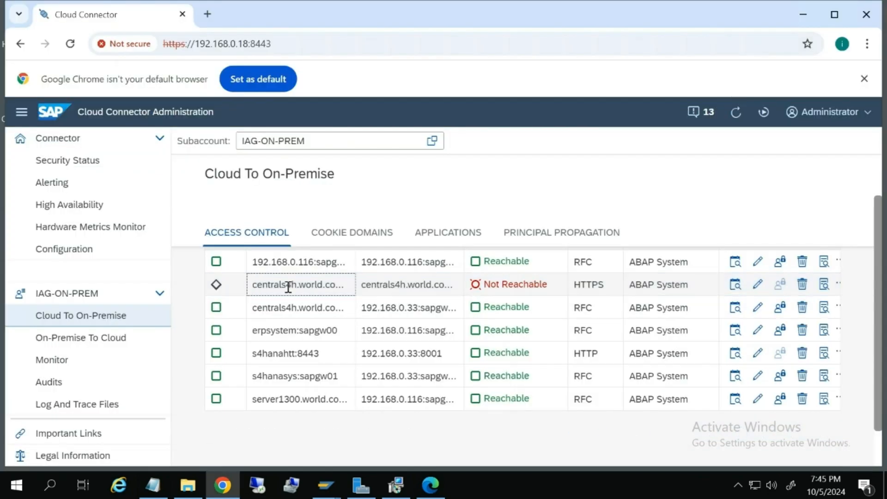
Shorten the mapping's internal host to centrals4h, save, recheck availability, and re-expand the Connector pages
{"action": "left_click", "coordinate": [757, 284]}
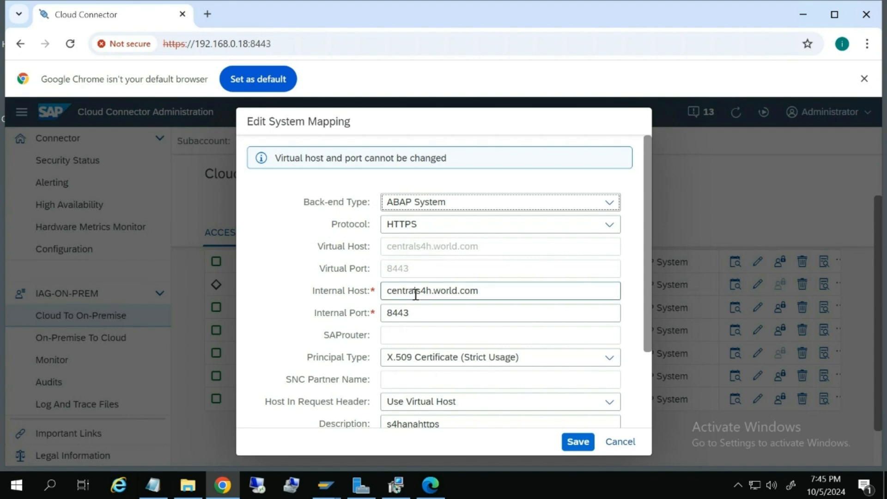
{"action": "left_click_drag", "start_coordinate": [496, 293], "coordinate": [432, 294]}
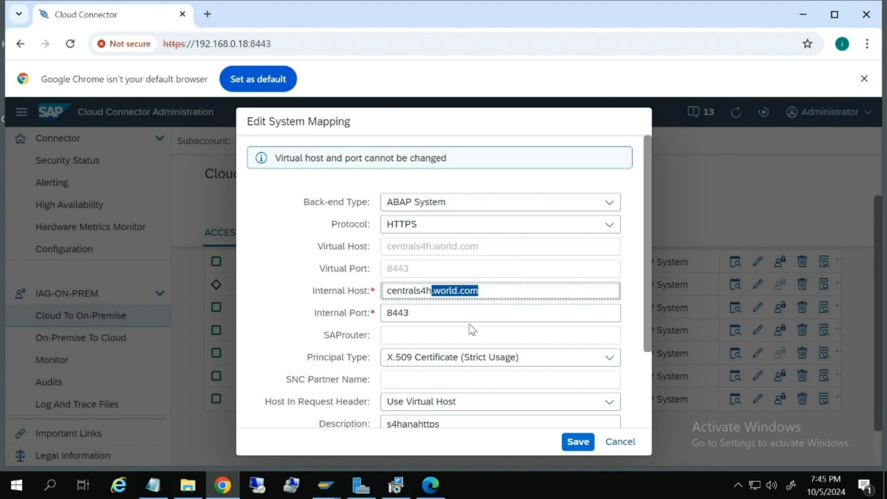
{"action": "key", "text": "BackSpace"}
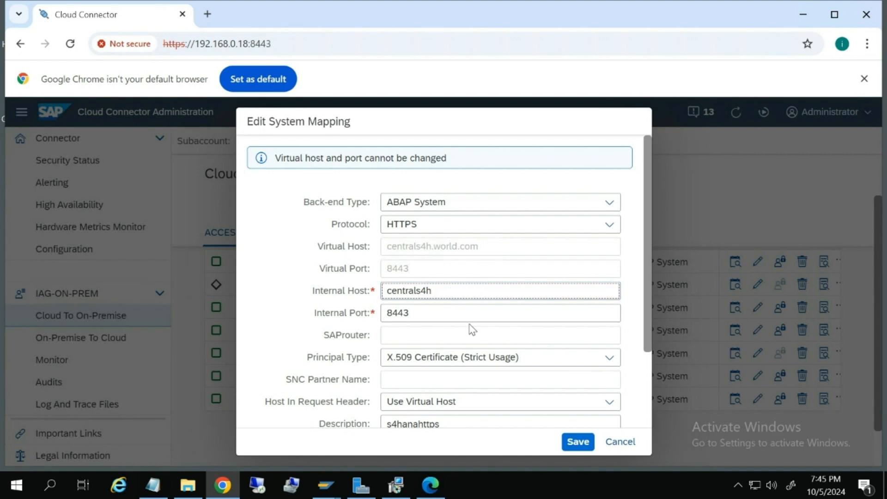
{"action": "left_click", "coordinate": [578, 446]}
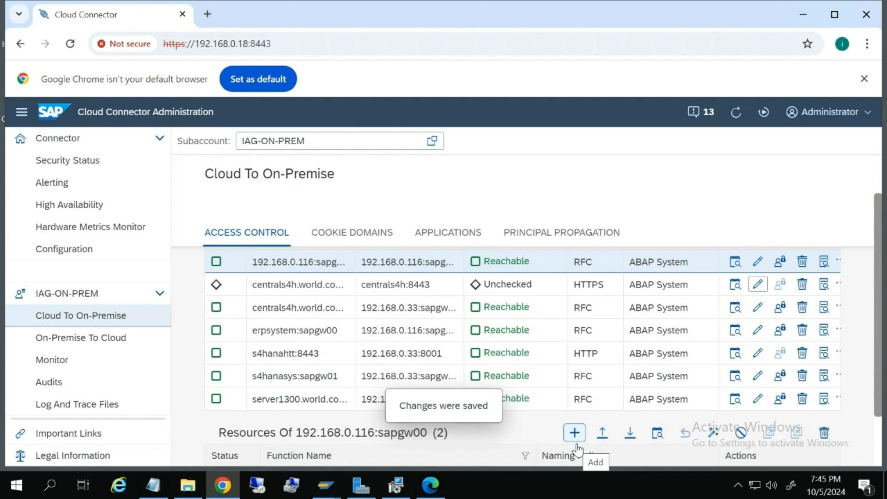
{"action": "left_click", "coordinate": [339, 285]}
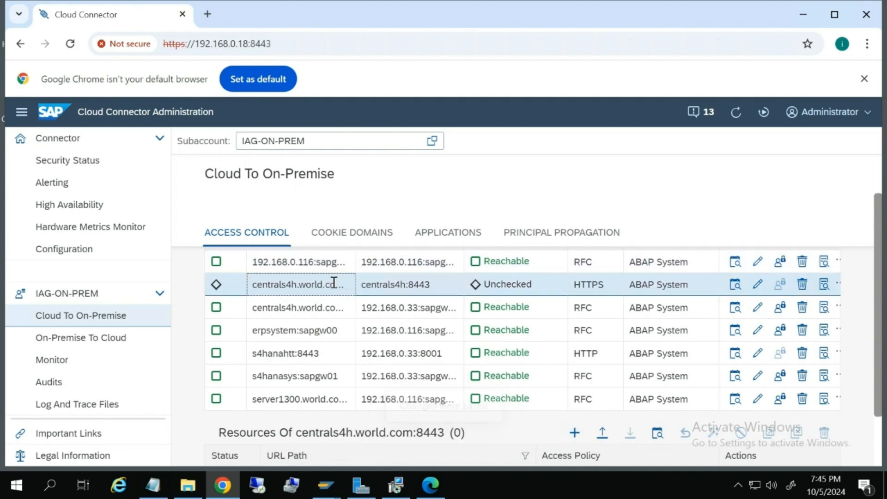
{"action": "left_click", "coordinate": [735, 284]}
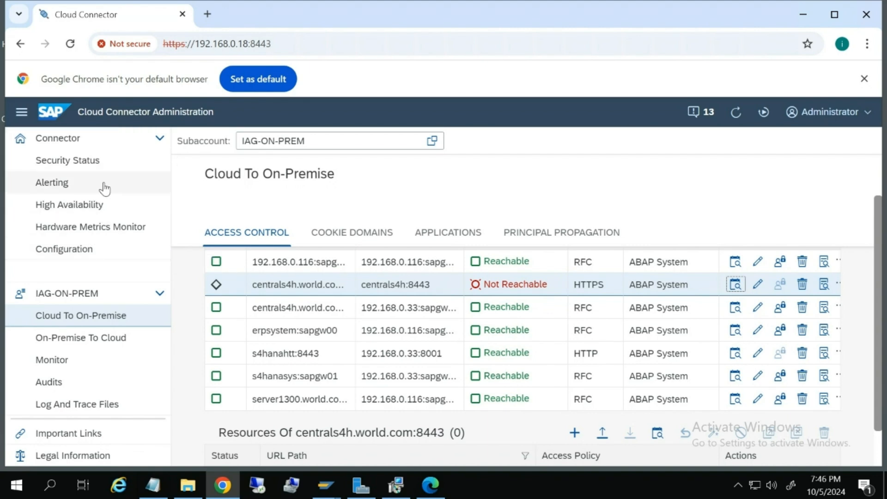
{"action": "left_click", "coordinate": [160, 139]}
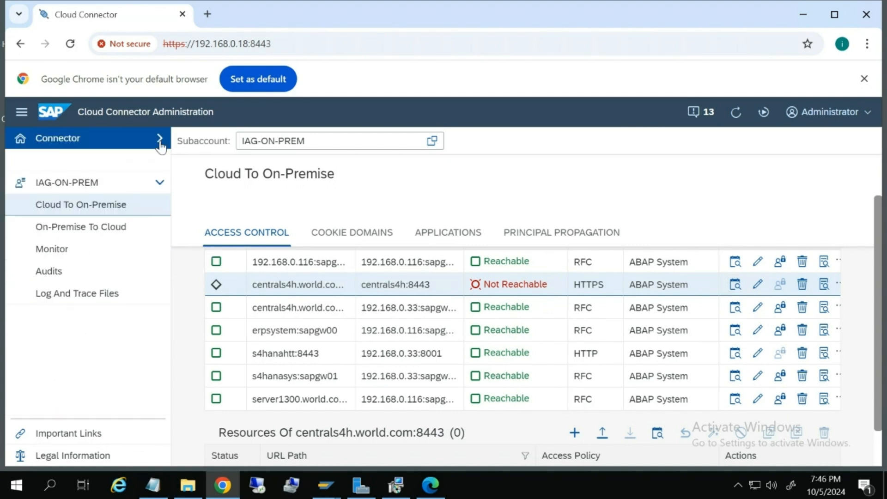
{"action": "left_click", "coordinate": [160, 145]}
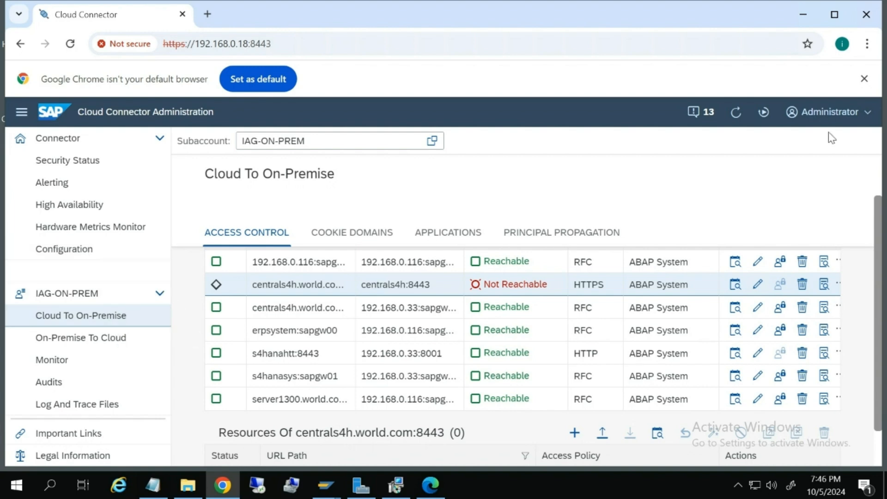
{"action": "left_click", "coordinate": [696, 113]}
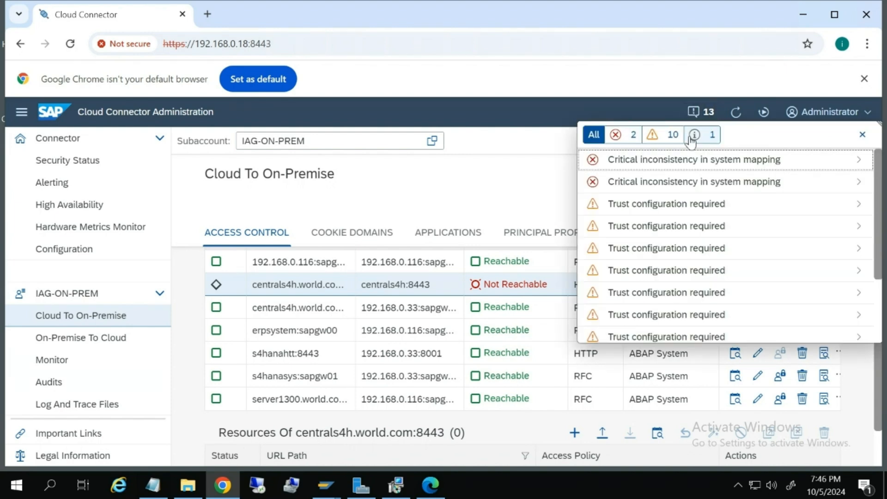
{"action": "left_click", "coordinate": [688, 163]}
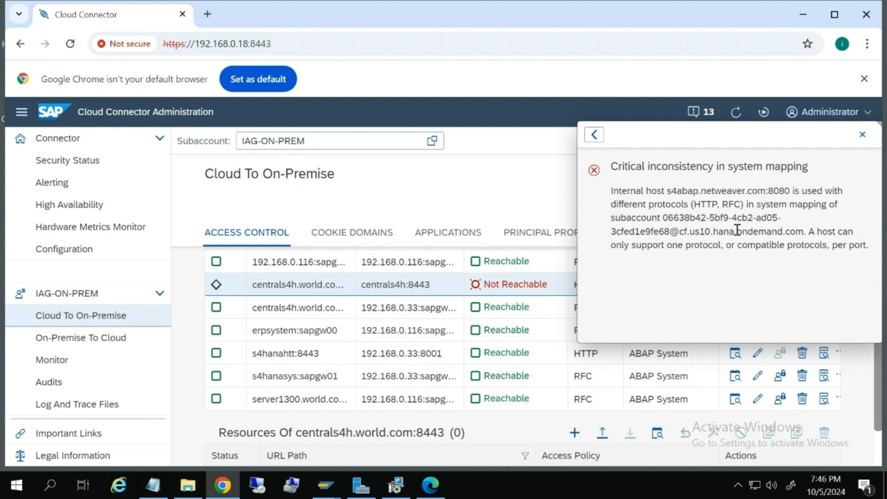
{"action": "left_click", "coordinate": [594, 134]}
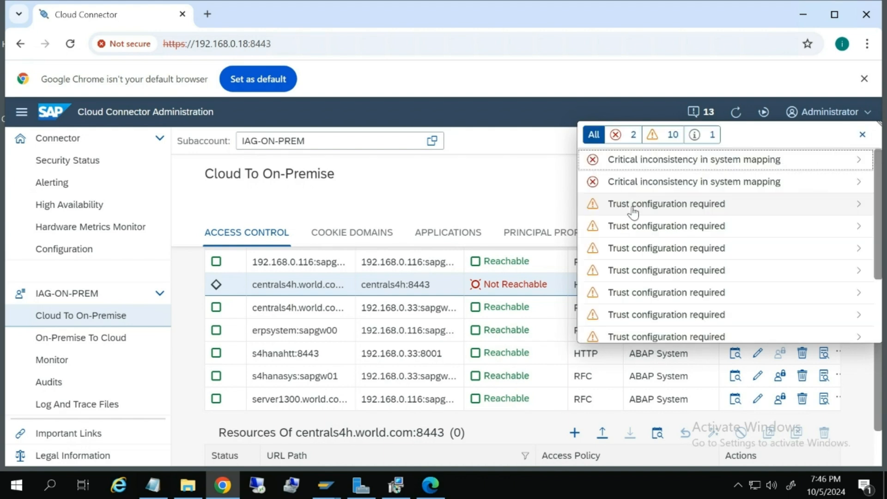
{"action": "left_click", "coordinate": [649, 181]}
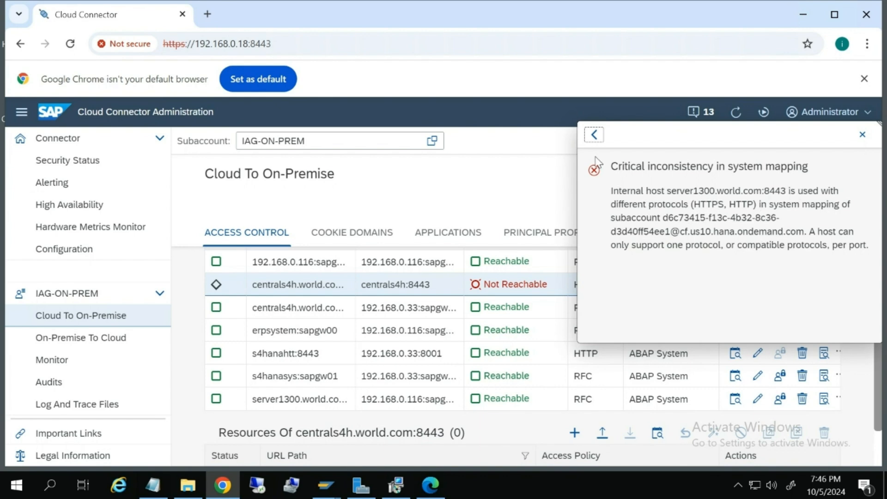
{"action": "left_click", "coordinate": [594, 134]}
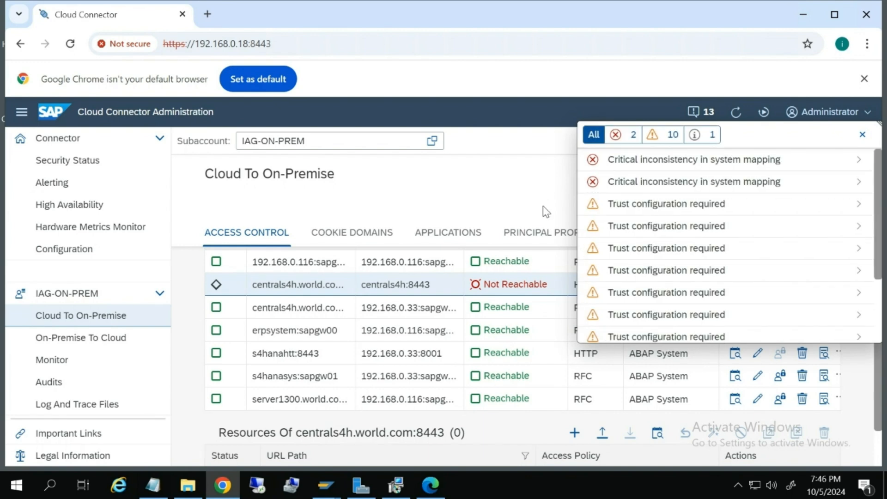
{"action": "left_click", "coordinate": [862, 134]}
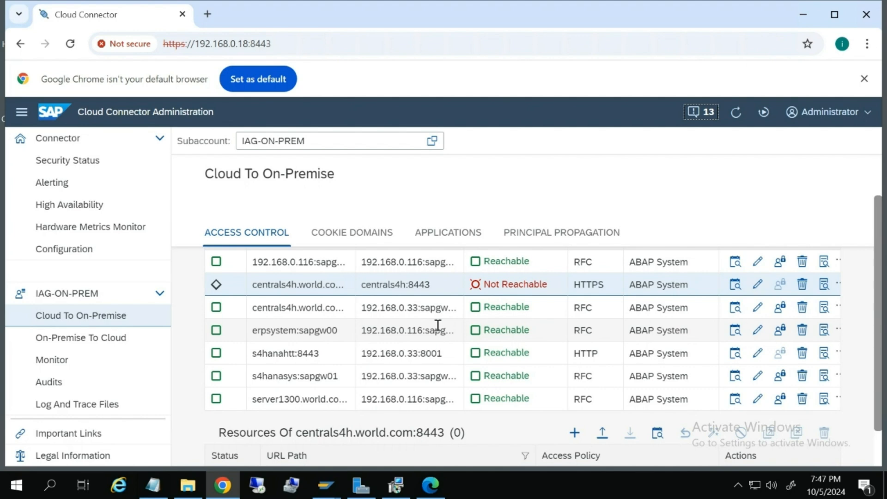
{"action": "scroll", "coordinate": [439, 326], "scroll_direction": "down", "scroll_amount": 1}
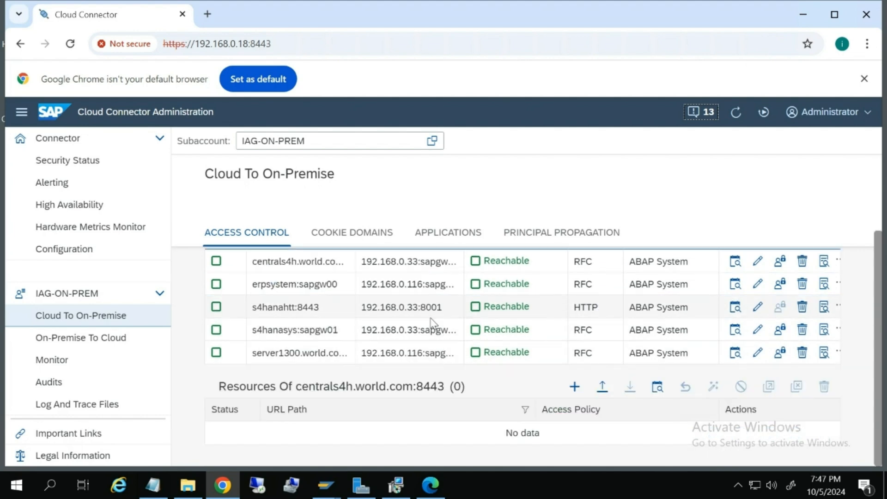
{"action": "scroll", "coordinate": [429, 326], "scroll_direction": "up", "scroll_amount": 2}
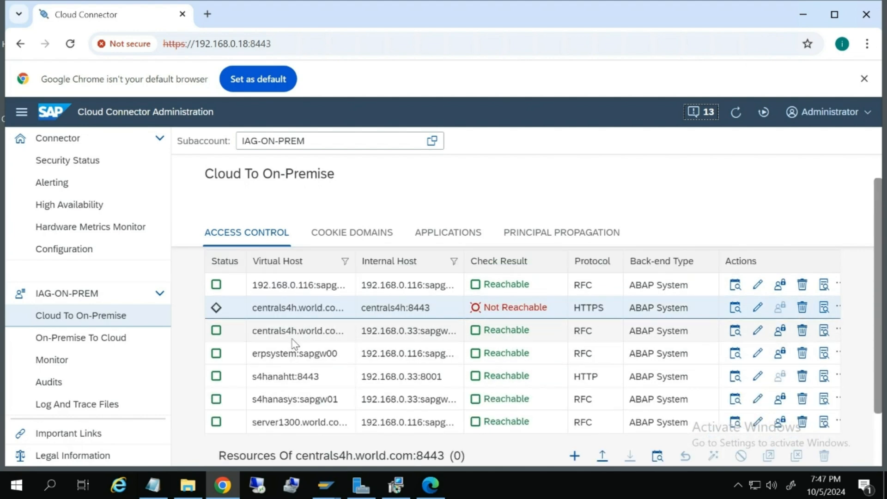
{"action": "left_click", "coordinate": [736, 308]}
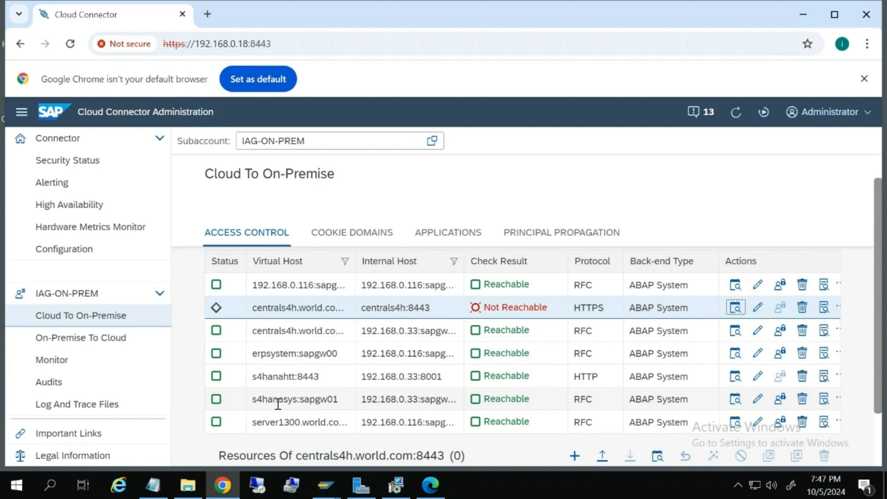
{"action": "left_click", "coordinate": [342, 376]}
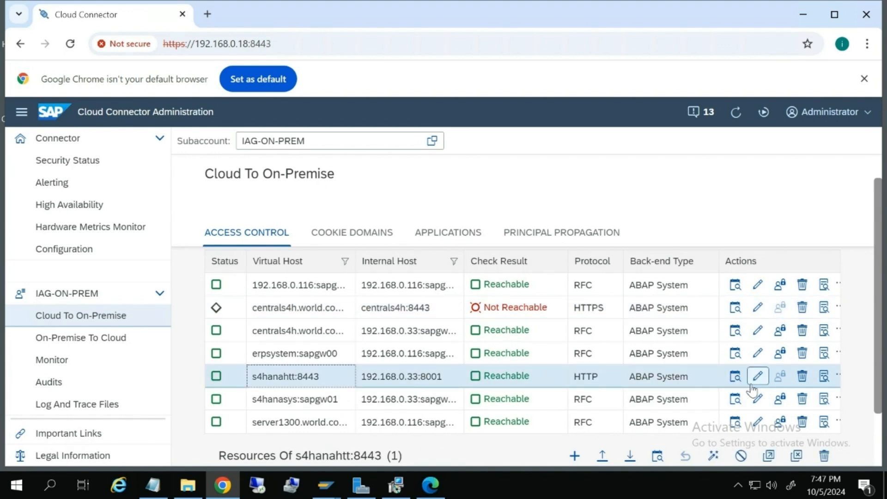
{"action": "left_click", "coordinate": [735, 376]}
{"action": "left_click", "coordinate": [758, 376]}
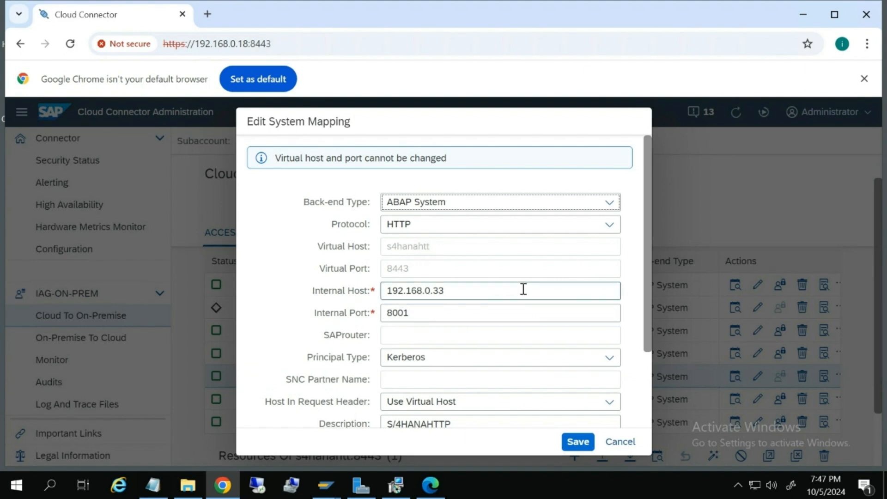
{"action": "scroll", "coordinate": [522, 312], "scroll_direction": "down", "scroll_amount": 2}
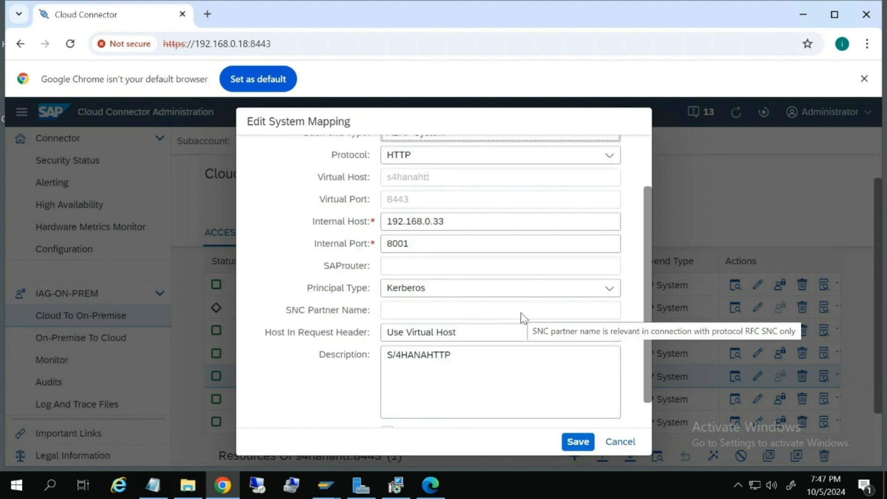
{"action": "left_click", "coordinate": [619, 442]}
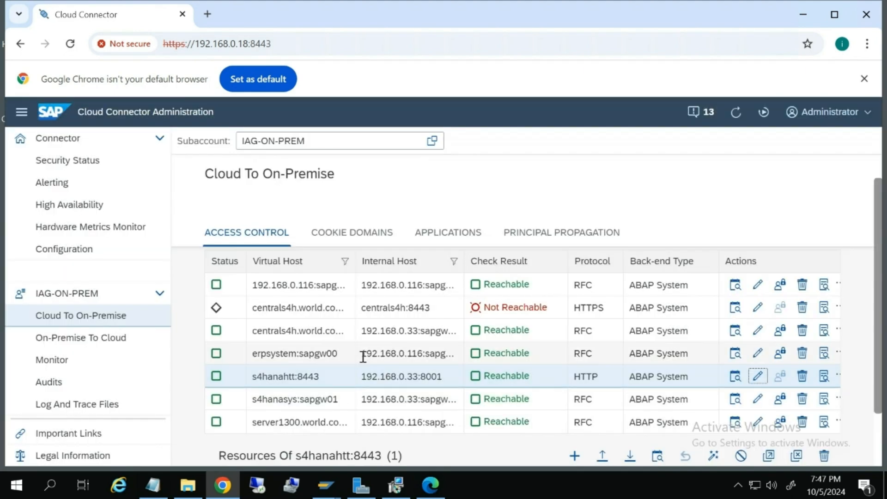
Set the centrals4h mapping's principal type to Kerberos, save, and recheck availability
{"action": "left_click", "coordinate": [667, 308]}
{"action": "left_click", "coordinate": [758, 307]}
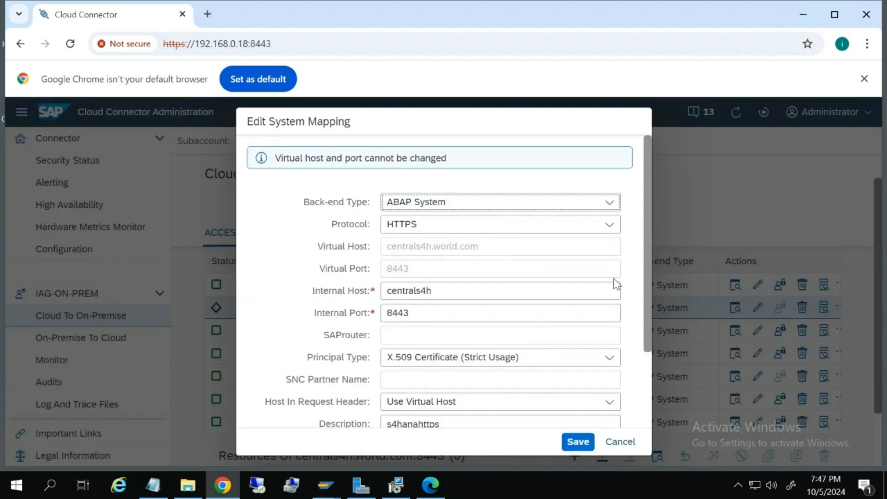
{"action": "left_click", "coordinate": [610, 359]}
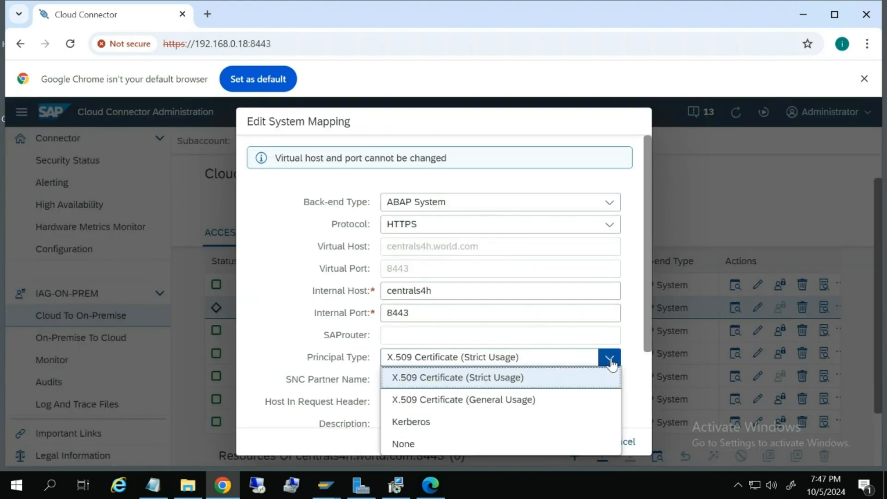
{"action": "left_click", "coordinate": [485, 421]}
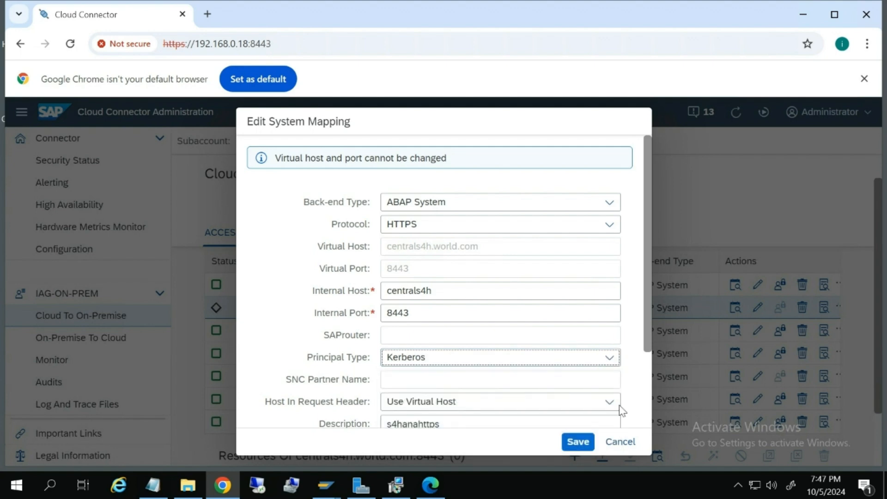
{"action": "left_click", "coordinate": [577, 441]}
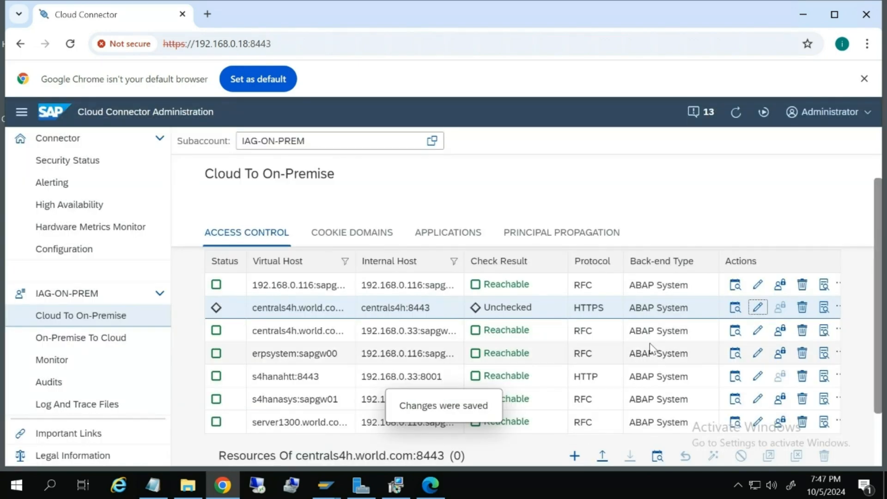
{"action": "left_click", "coordinate": [735, 307]}
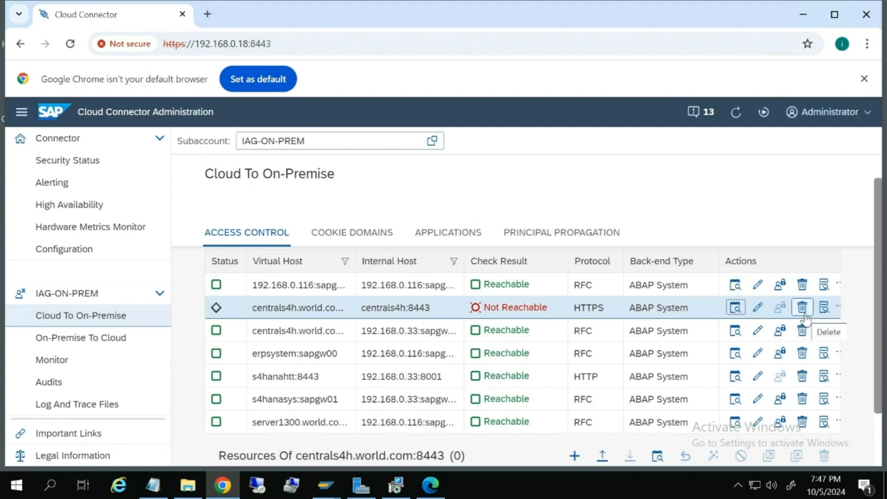
Change the internal host to centrals4h.world.com, save, and recheck: still Not Reachable
{"action": "left_click", "coordinate": [757, 307]}
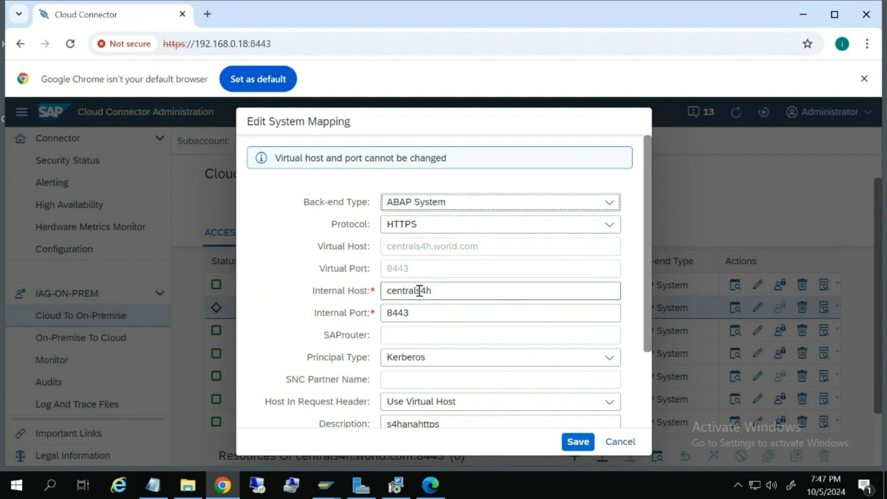
{"action": "left_click", "coordinate": [435, 291]}
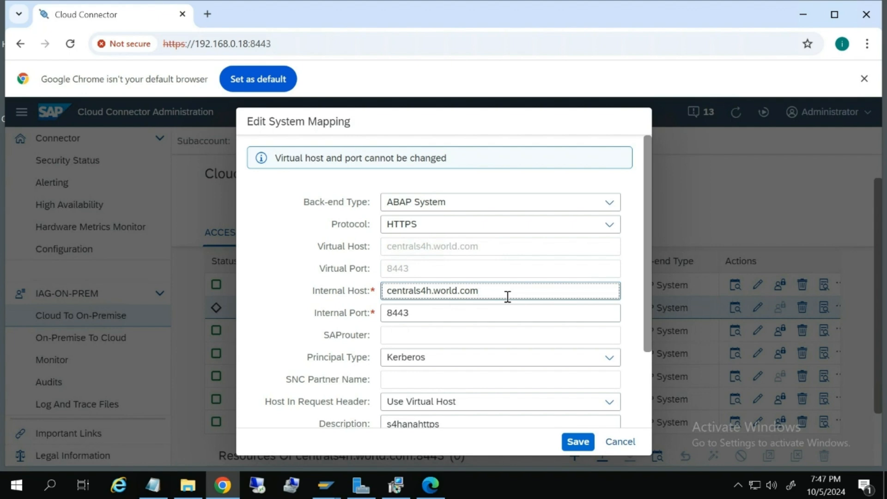
{"action": "scroll", "coordinate": [507, 298], "scroll_direction": "down", "scroll_amount": 3}
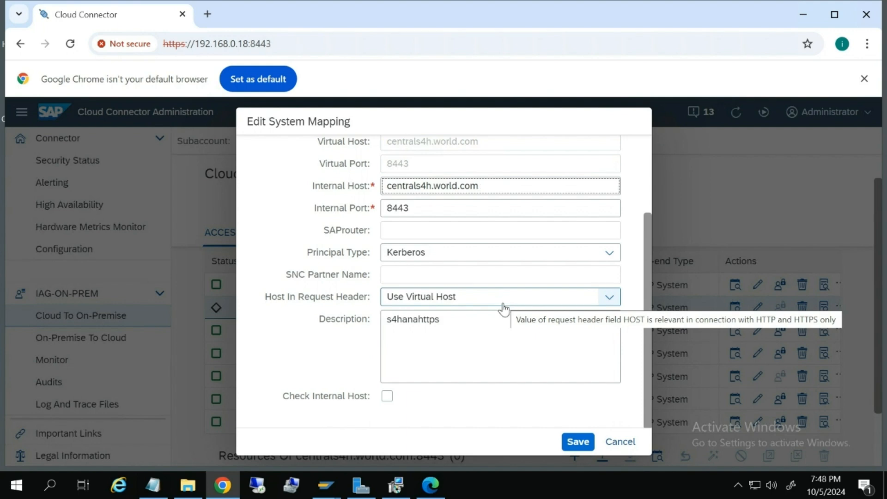
{"action": "scroll", "coordinate": [503, 309], "scroll_direction": "up", "scroll_amount": 3}
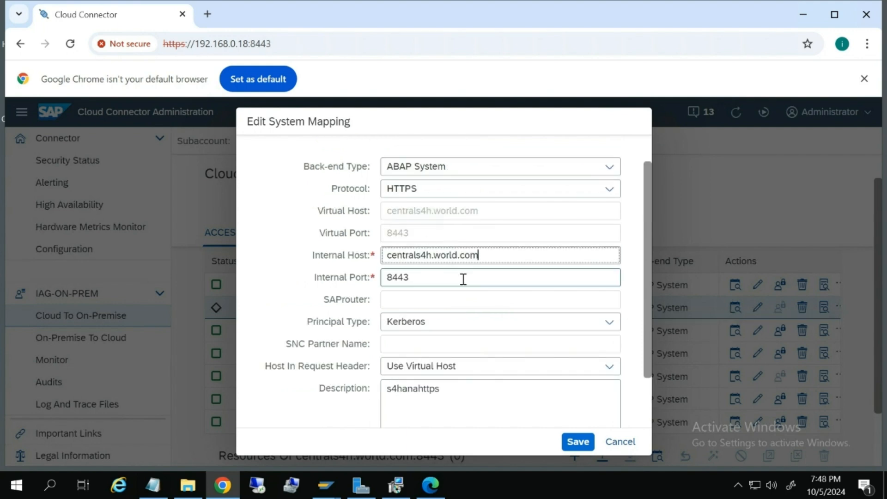
{"action": "scroll", "coordinate": [499, 332], "scroll_direction": "down", "scroll_amount": 3}
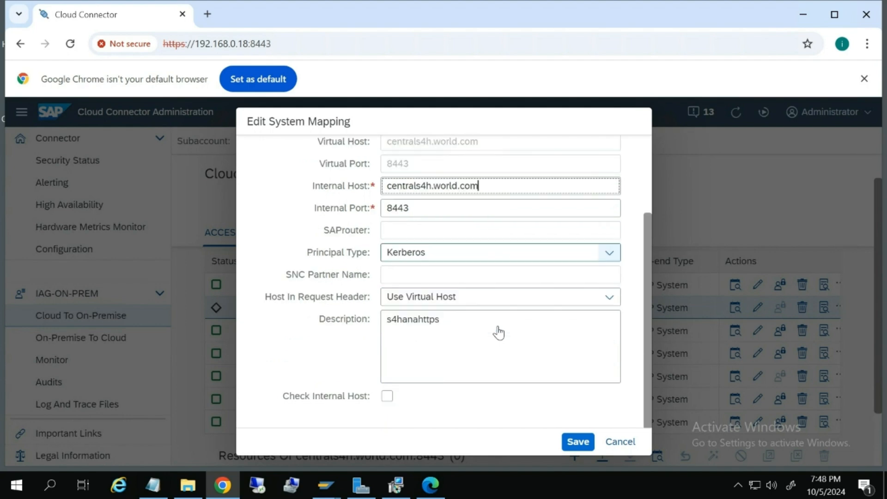
{"action": "left_click", "coordinate": [577, 442]}
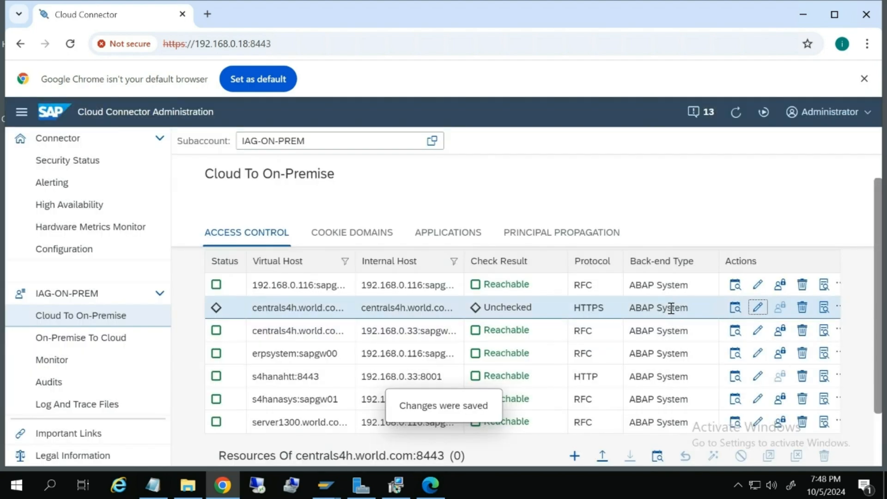
{"action": "left_click", "coordinate": [735, 307]}
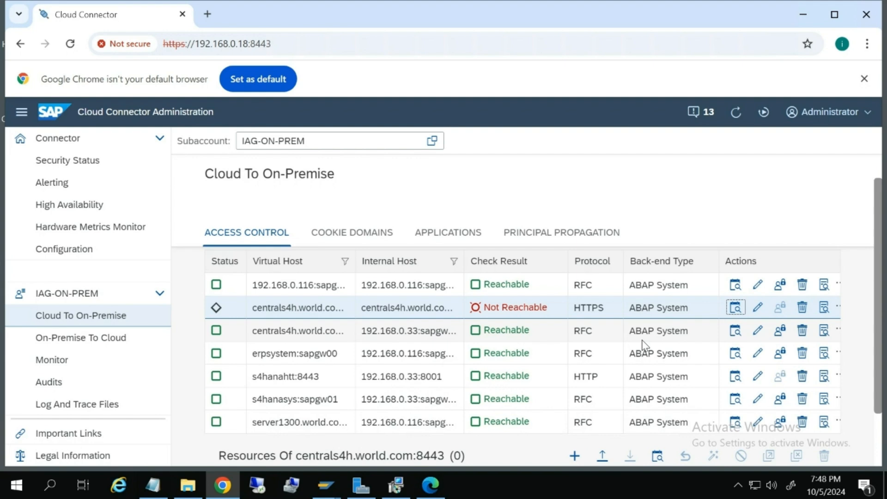
Delete the centrals4h.world.com:8443 mapping and start a new HTTPS ABAP system mapping
{"action": "left_click", "coordinate": [802, 308]}
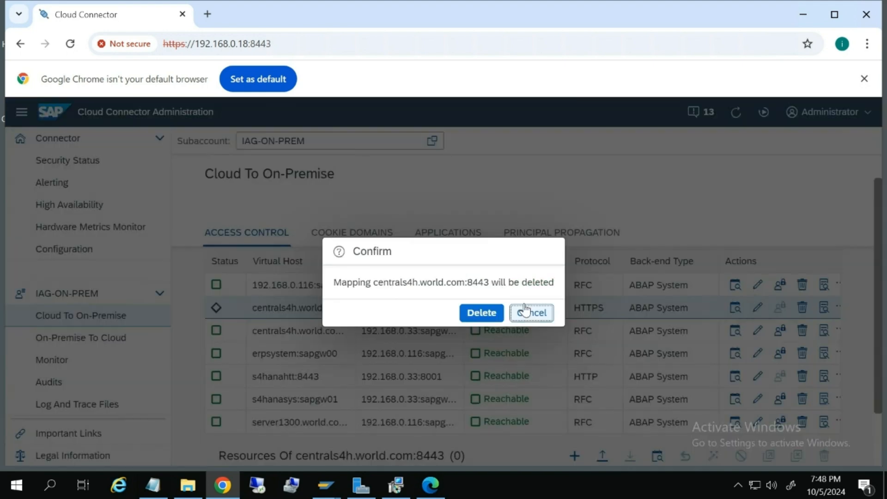
{"action": "left_click", "coordinate": [490, 316]}
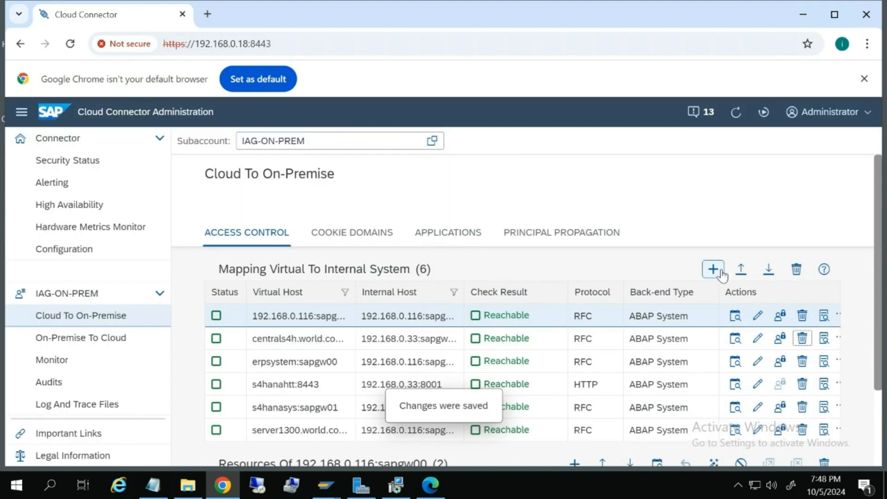
{"action": "left_click", "coordinate": [721, 274]}
{"action": "left_click", "coordinate": [613, 377]}
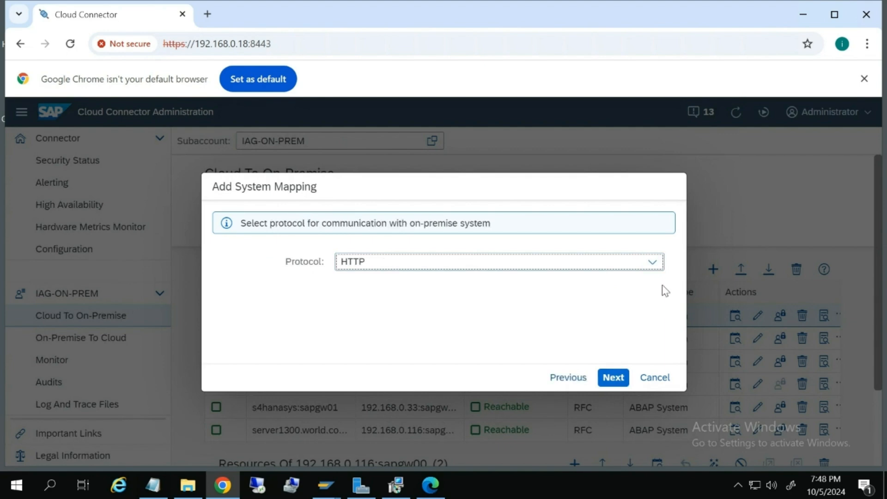
{"action": "left_click", "coordinate": [652, 267]}
{"action": "left_click", "coordinate": [501, 306]}
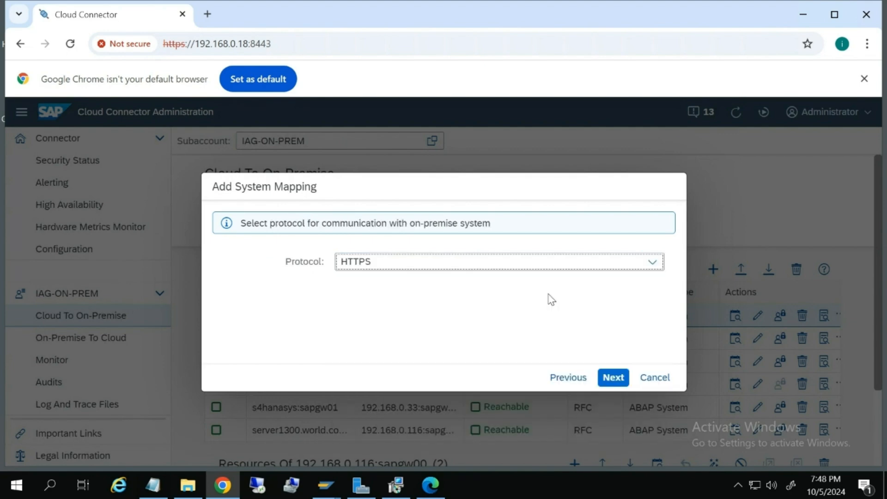
{"action": "left_click", "coordinate": [619, 381]}
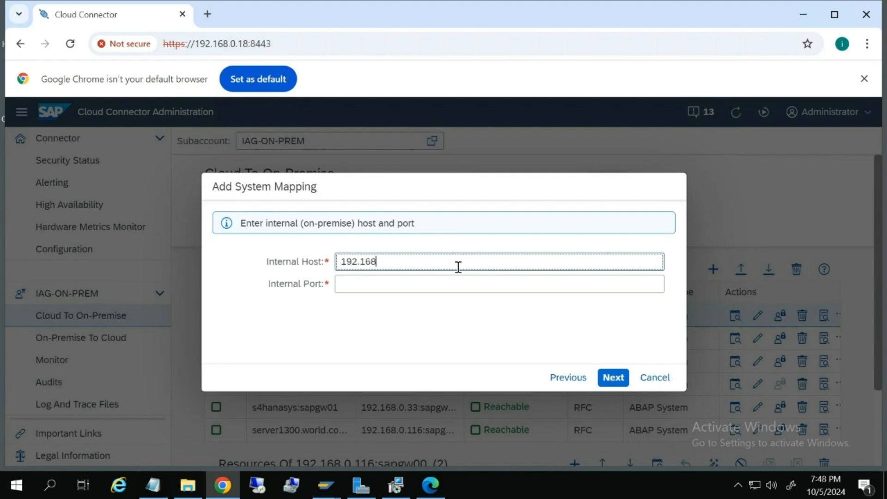
Enter internal host 192.168.0.33 and internal port 8443, then continue
{"action": "type", "text": "33"}
{"action": "key", "text": "Tab"}
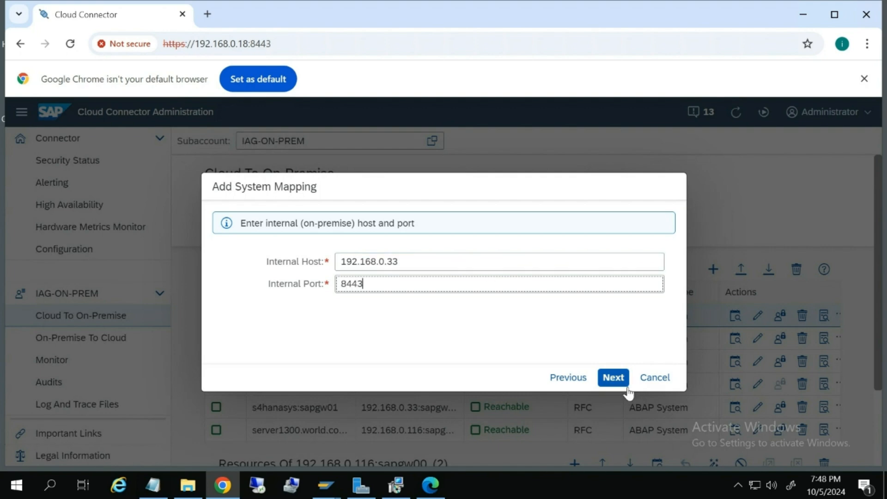
{"action": "left_click", "coordinate": [613, 378]}
Replace the prefilled virtual host with s4hanahttps.world.com and confirm the host and port
{"action": "double_click", "coordinate": [376, 263]}
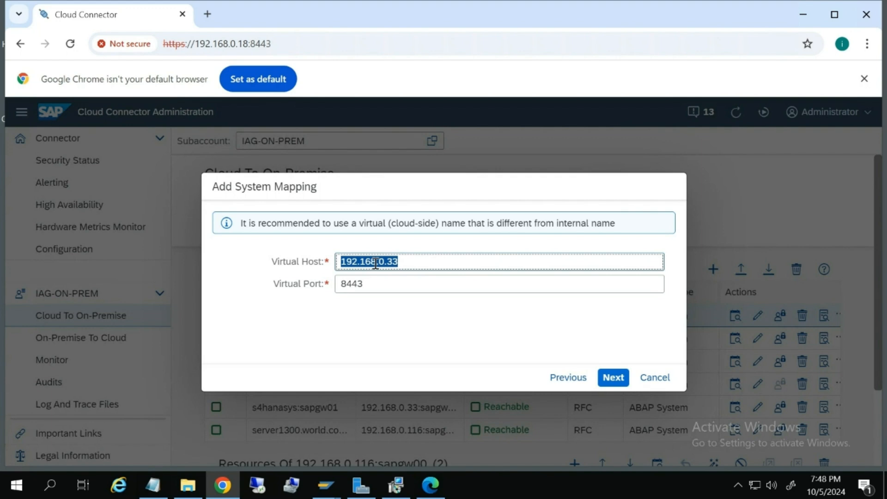
{"action": "type", "text": "s4hana"}
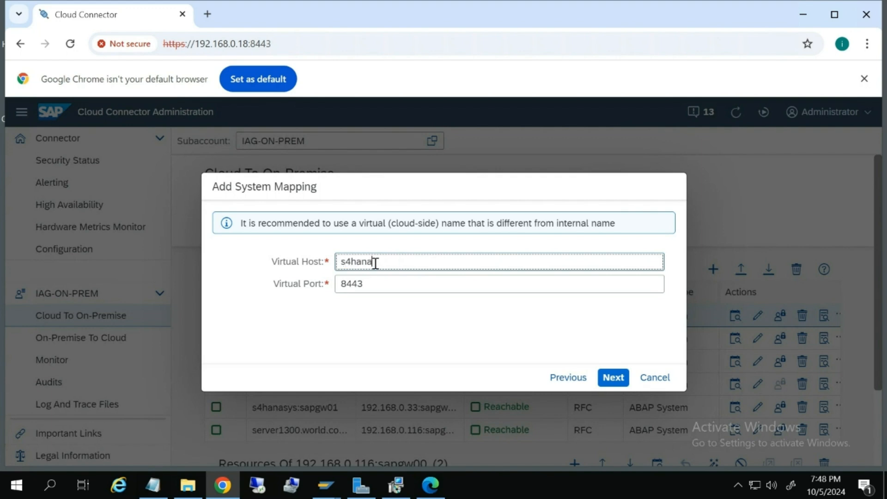
{"action": "type", "text": "https.in"}
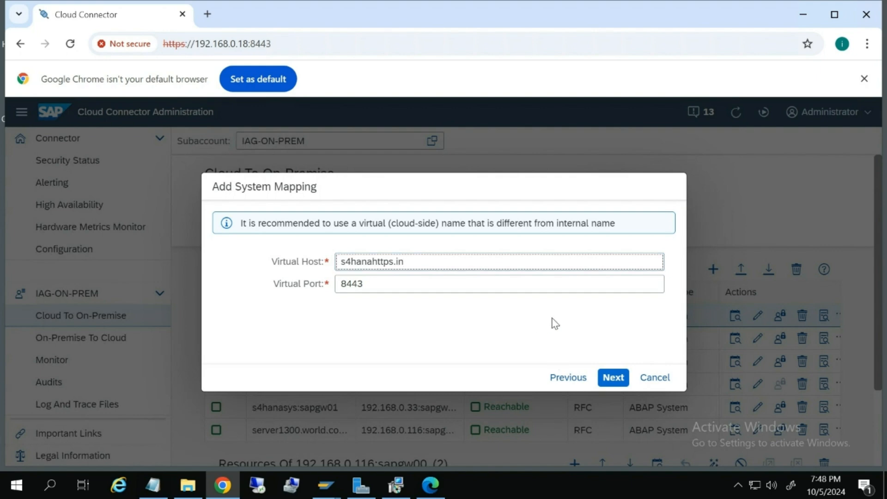
{"action": "type", "text": "world.com"}
{"action": "key", "text": "BackSpace"}
{"action": "key", "text": "BackSpace"}
{"action": "left_click", "coordinate": [605, 378]}
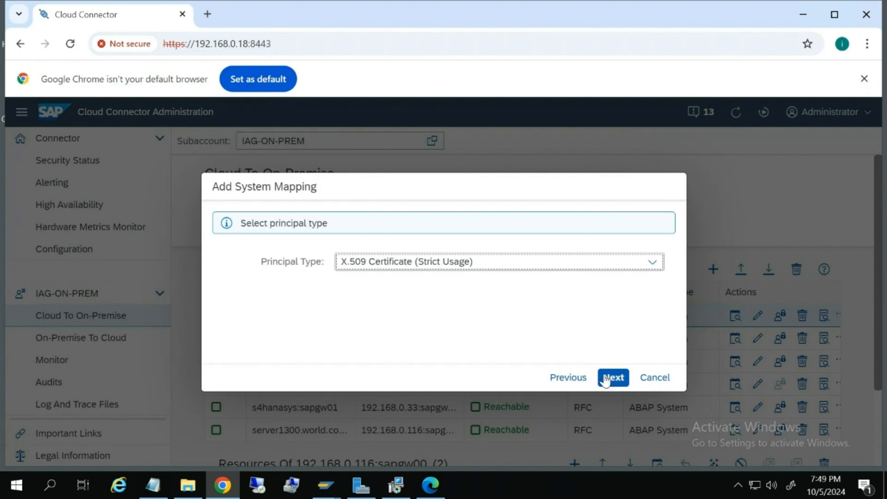
Choose X.509 Certificate (General Usage) as principal type, keep Use Virtual Host, and enter description S4HANA HTTPS
{"action": "left_click", "coordinate": [628, 260]}
{"action": "left_click", "coordinate": [537, 306]}
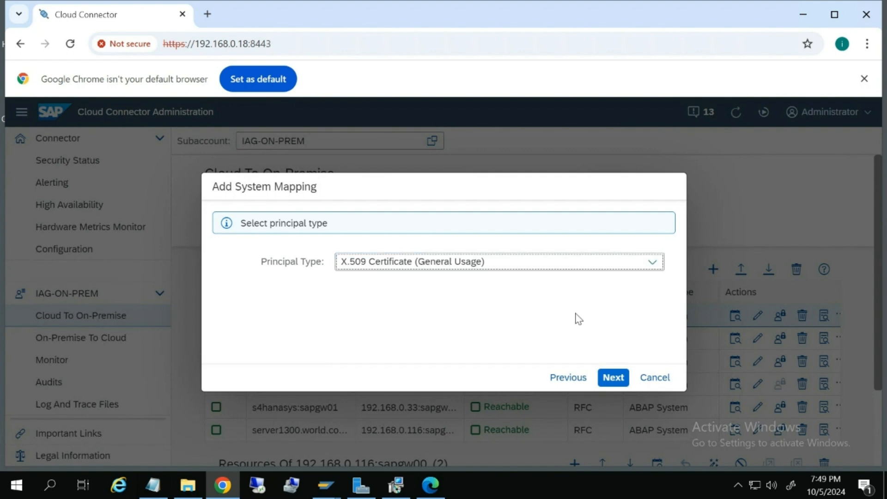
{"action": "left_click", "coordinate": [573, 269]}
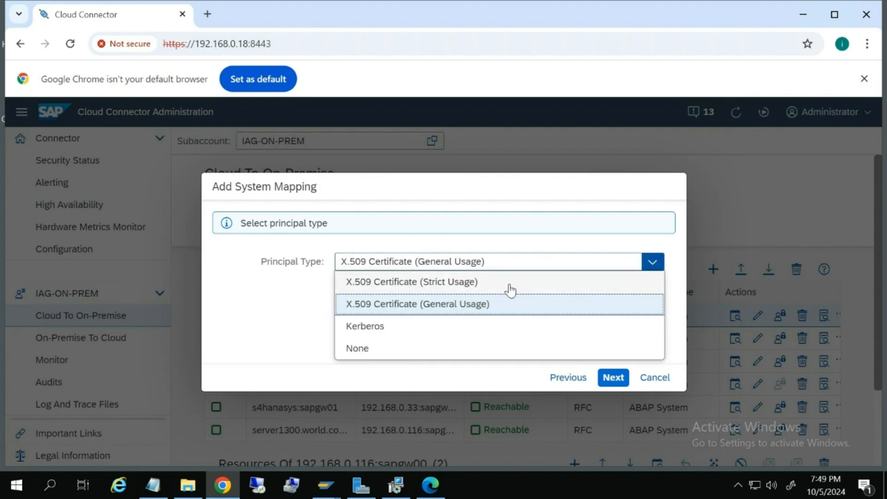
{"action": "left_click", "coordinate": [445, 305]}
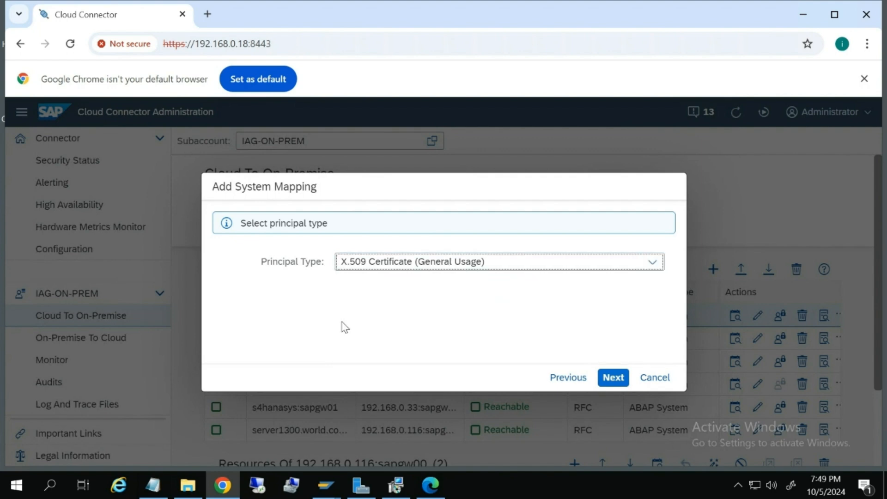
{"action": "left_click", "coordinate": [613, 377]}
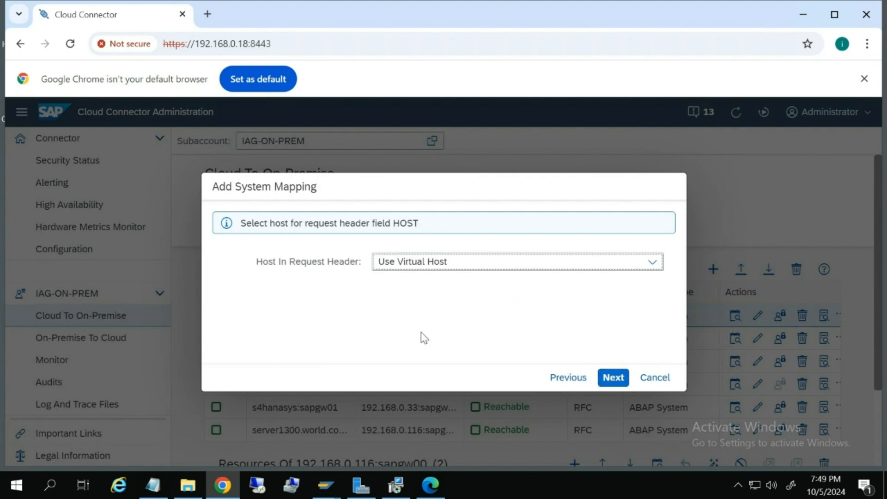
{"action": "left_click", "coordinate": [613, 377]}
{"action": "key", "text": "Caps_Lock"}
{"action": "type", "text": "S"}
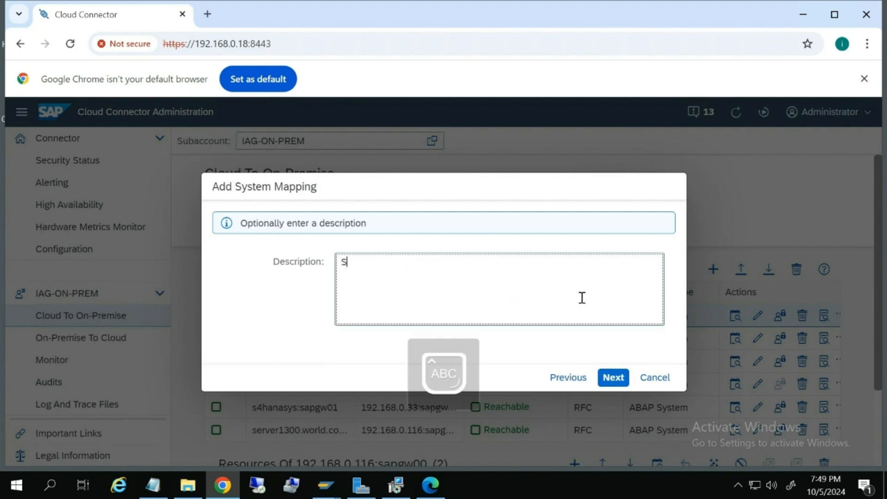
{"action": "type", "text": "4HANA HTTPS"}
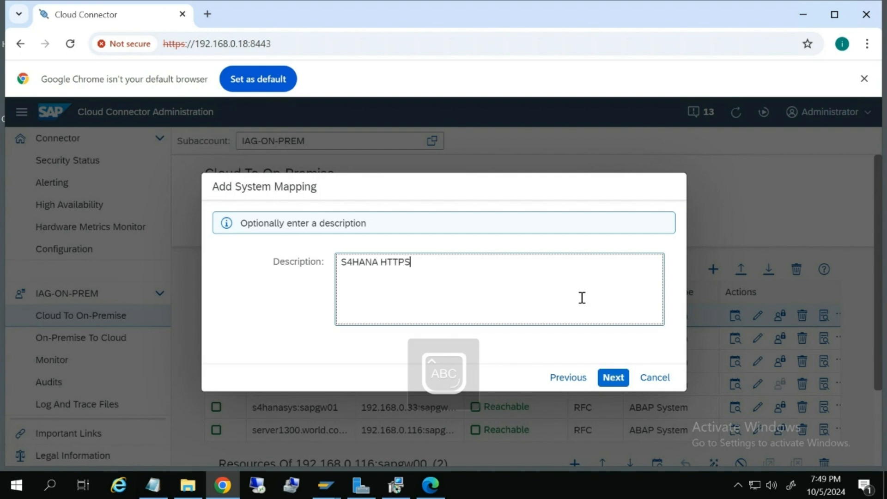
Finish creating the s4hanahttps mapping and check whether its backend is reachable
{"action": "left_click", "coordinate": [613, 375]}
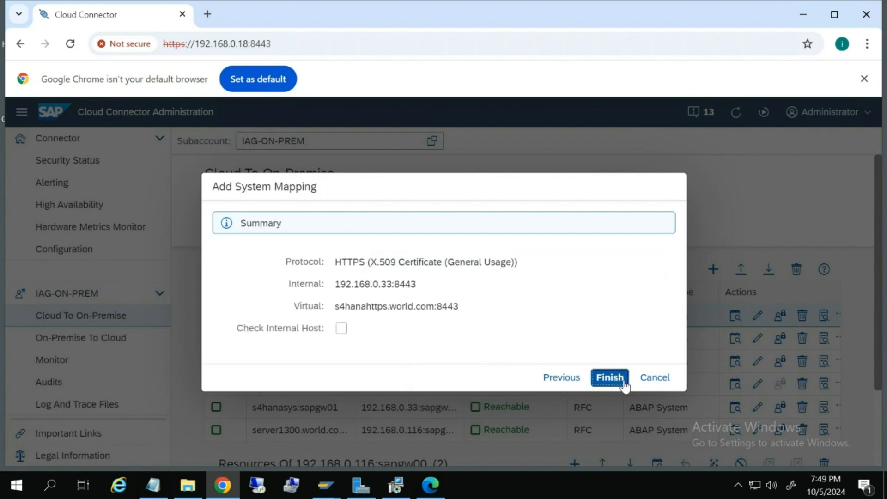
{"action": "left_click", "coordinate": [624, 384]}
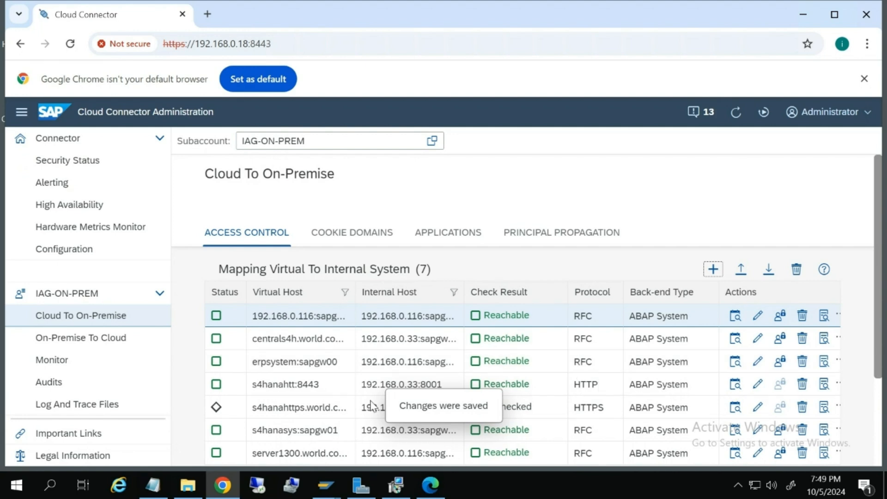
{"action": "left_click", "coordinate": [329, 408]}
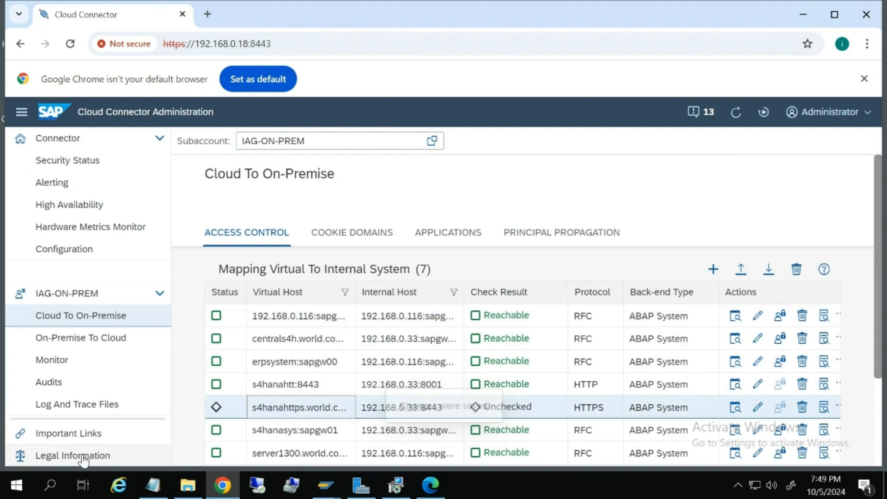
{"action": "left_click", "coordinate": [736, 408]}
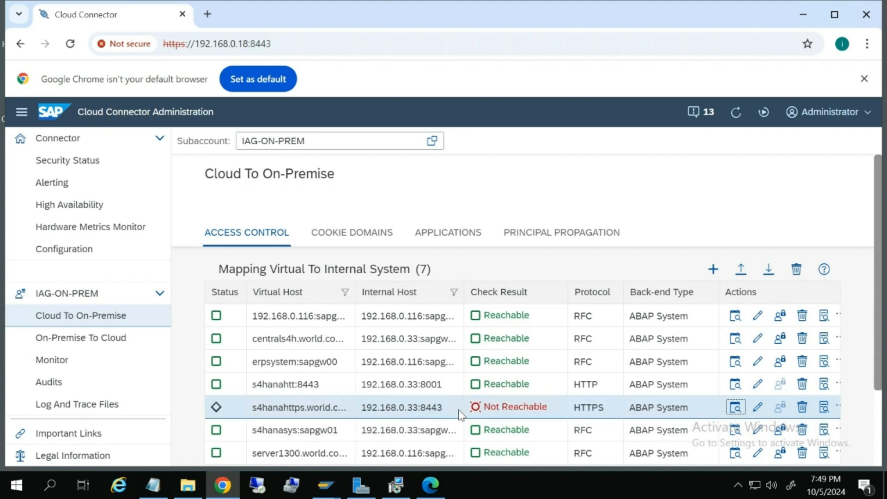
Change the mapping's principal type to Kerberos, save, and recheck availability
{"action": "left_click", "coordinate": [758, 409]}
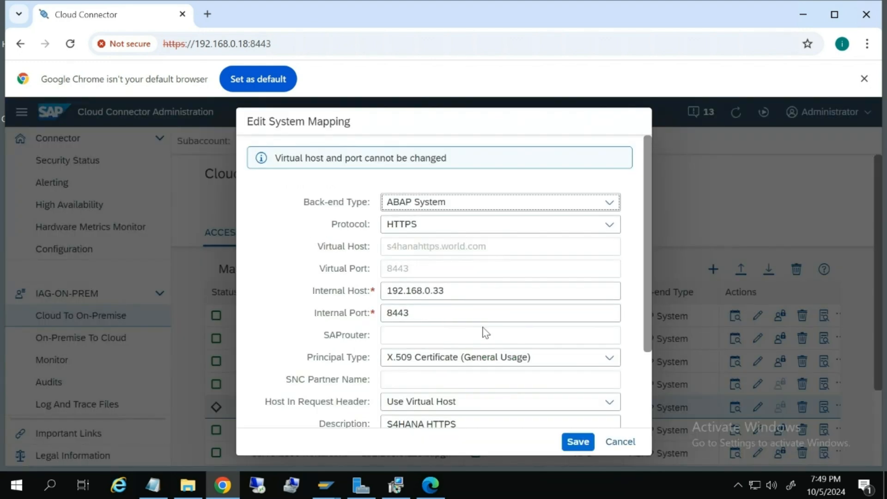
{"action": "scroll", "coordinate": [482, 330], "scroll_direction": "down", "scroll_amount": 3}
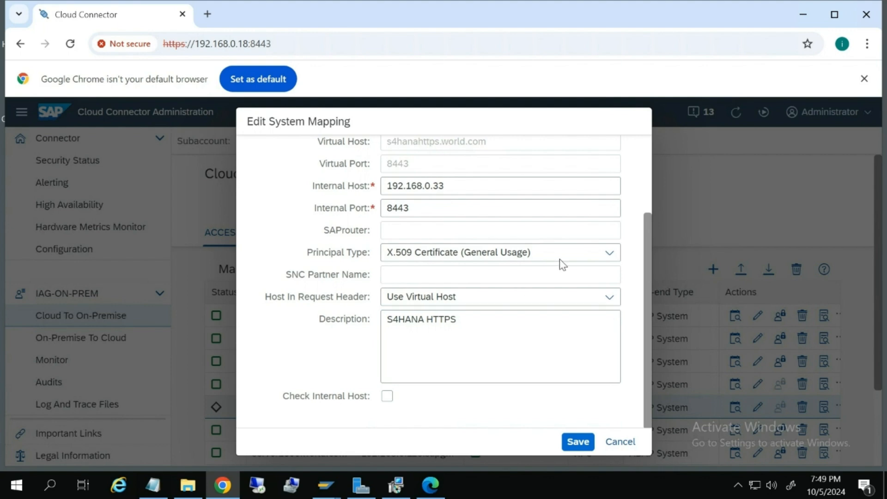
{"action": "left_click", "coordinate": [610, 253]}
{"action": "left_click", "coordinate": [528, 316]}
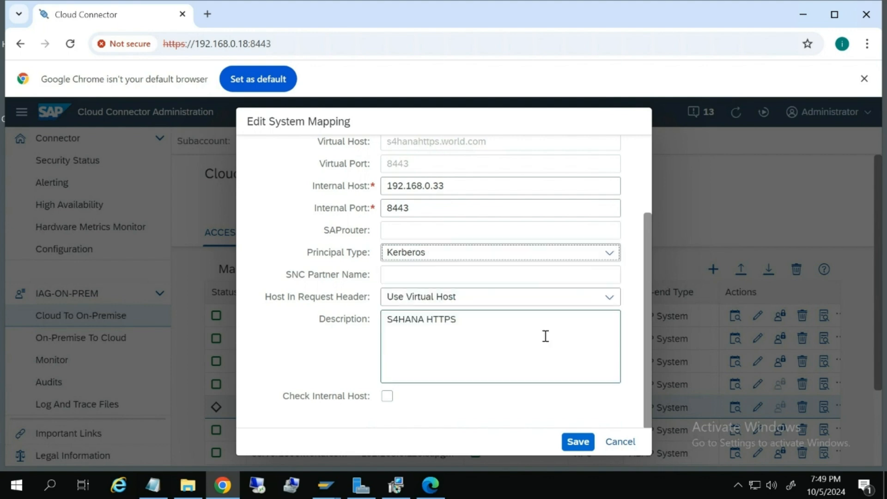
{"action": "left_click", "coordinate": [577, 442]}
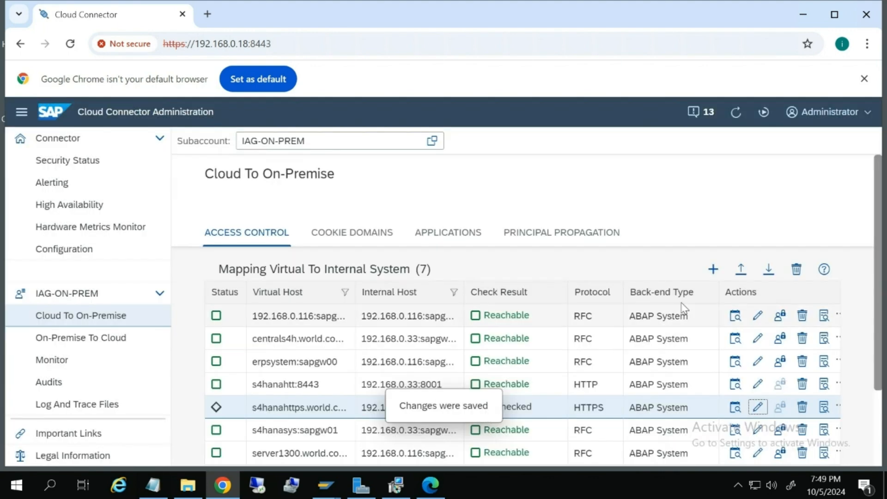
{"action": "left_click", "coordinate": [729, 409]}
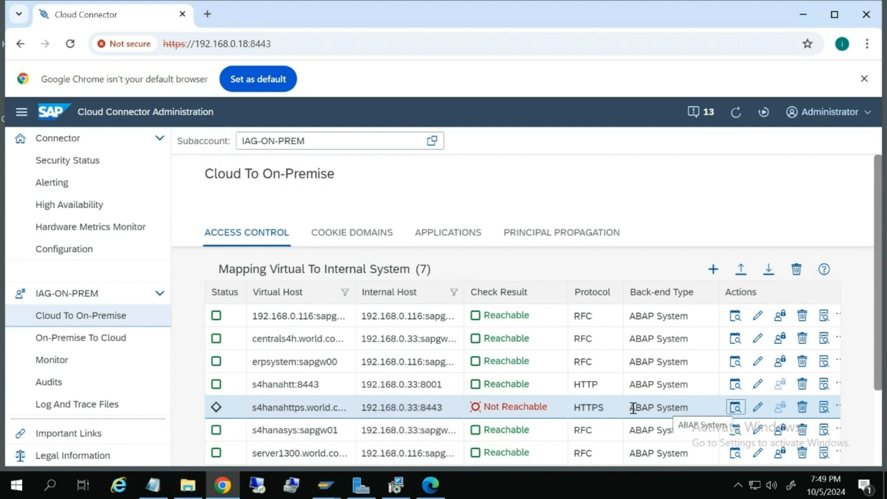
{"action": "left_click", "coordinate": [561, 9]}
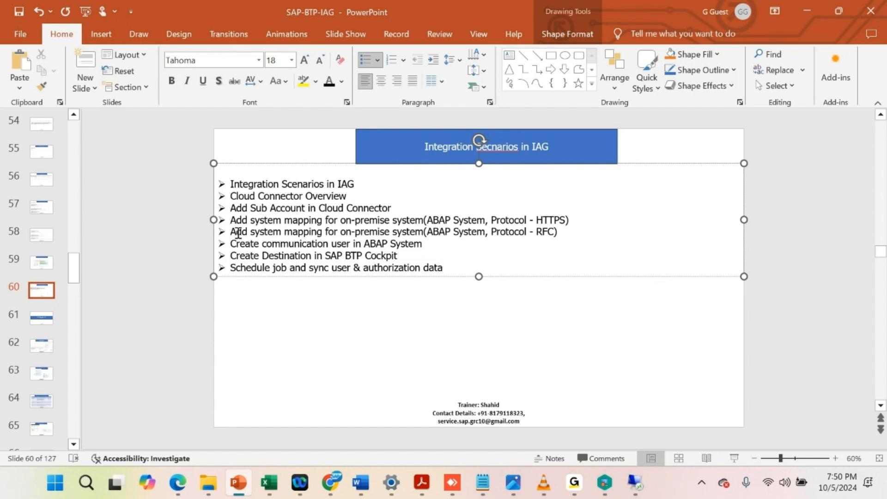
{"action": "left_click_drag", "start_coordinate": [558, 231], "coordinate": [229, 231]}
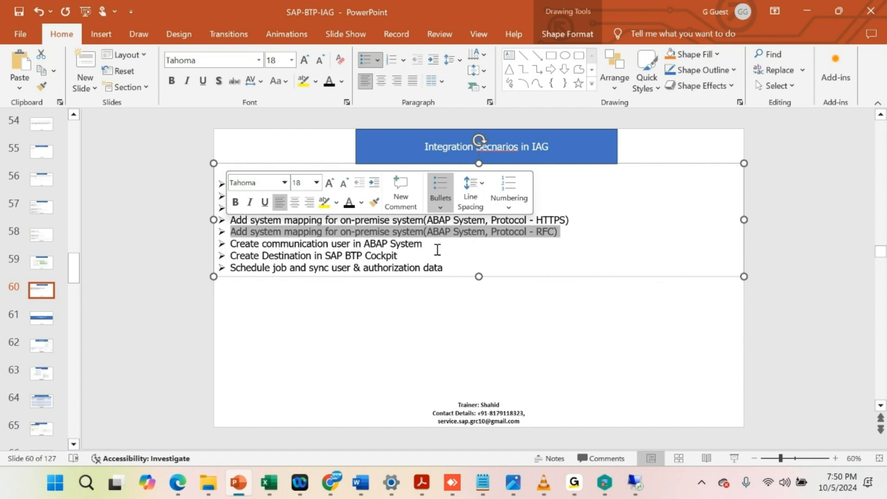
{"action": "left_click", "coordinate": [413, 257]}
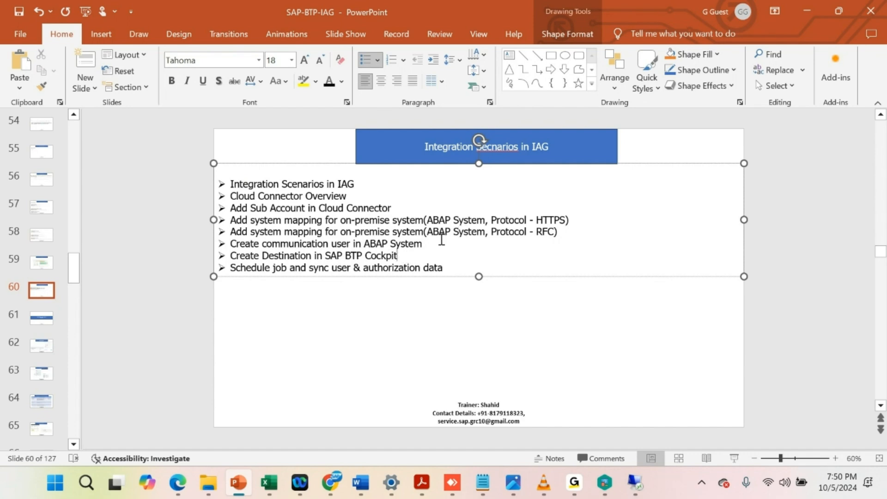
{"action": "mouse_move", "coordinate": [331, 490]}
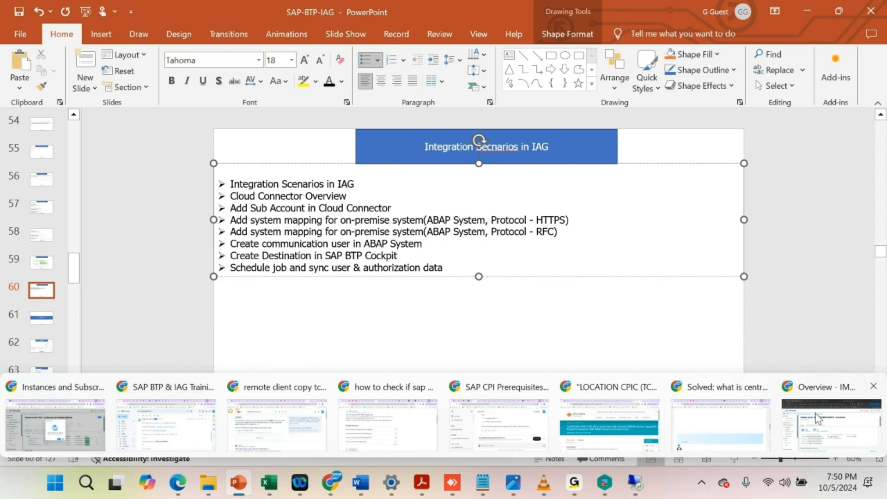
Open the IMRTECHNOLOGIIES subaccount's Destinations and begin a new RFC destination
{"action": "left_click", "coordinate": [831, 425]}
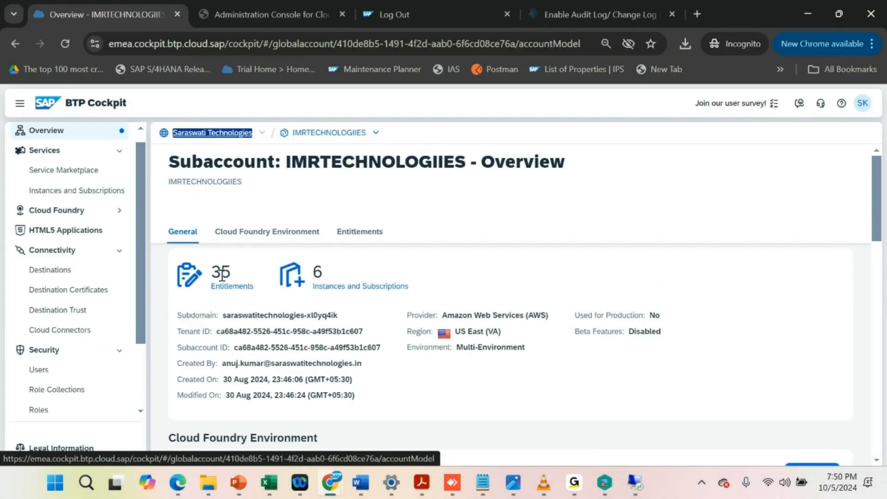
{"action": "left_click", "coordinate": [212, 133]}
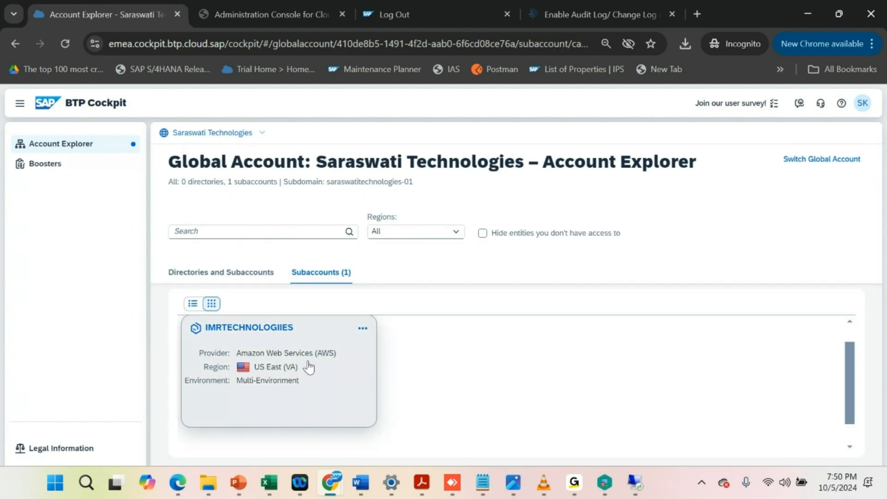
{"action": "left_click", "coordinate": [307, 365]}
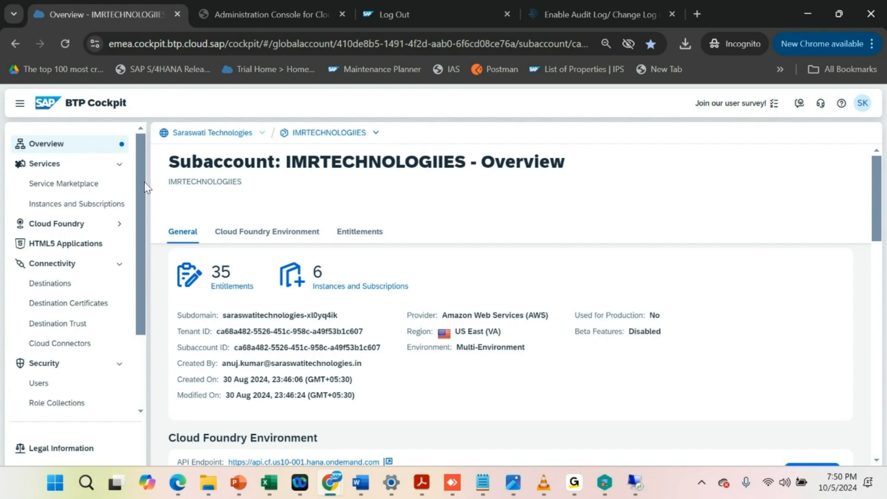
{"action": "scroll", "coordinate": [146, 196], "scroll_direction": "down", "scroll_amount": 2}
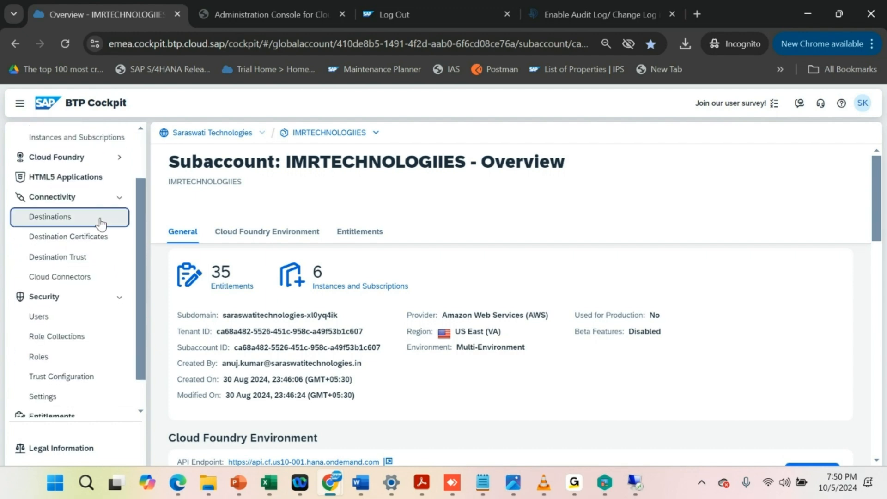
{"action": "left_click", "coordinate": [98, 220]}
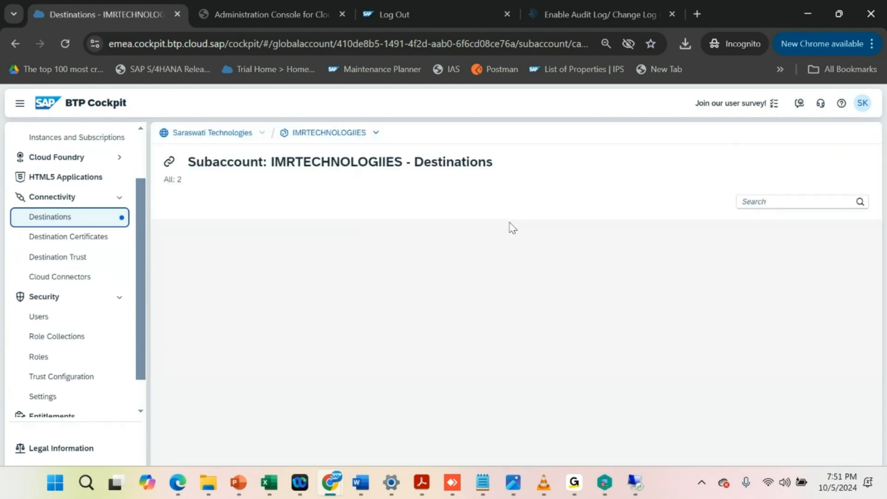
{"action": "left_click", "coordinate": [487, 262]}
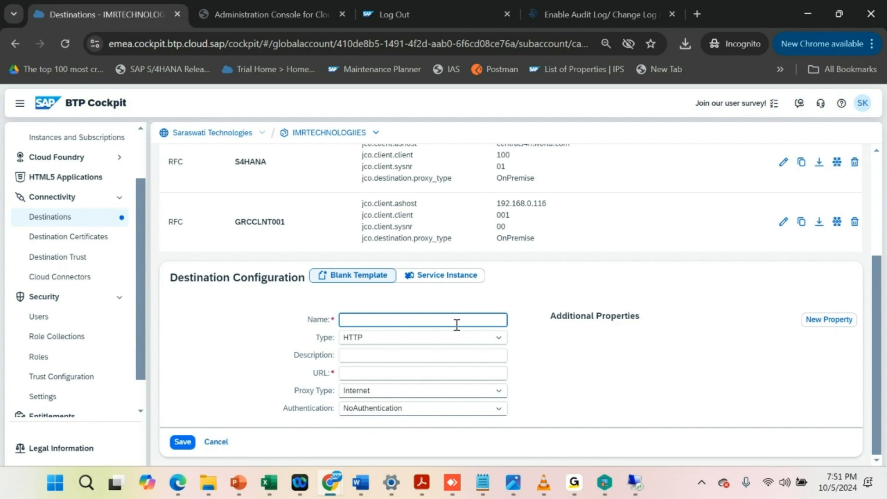
{"action": "left_click", "coordinate": [496, 340]}
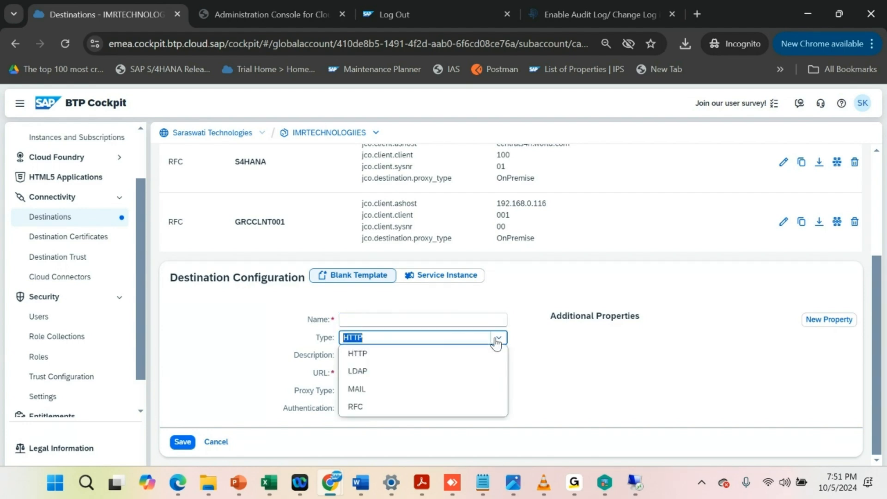
{"action": "left_click", "coordinate": [394, 407]}
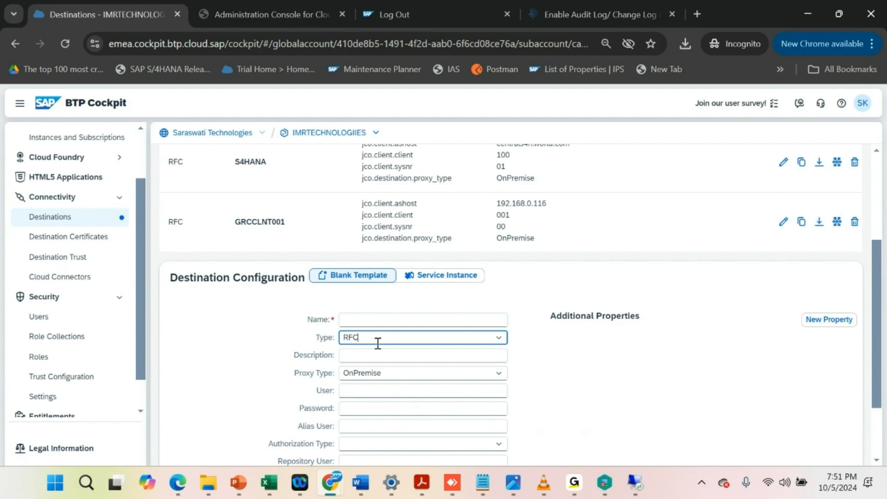
{"action": "left_click", "coordinate": [382, 319]}
{"action": "left_click_drag", "start_coordinate": [878, 262], "coordinate": [878, 317]}
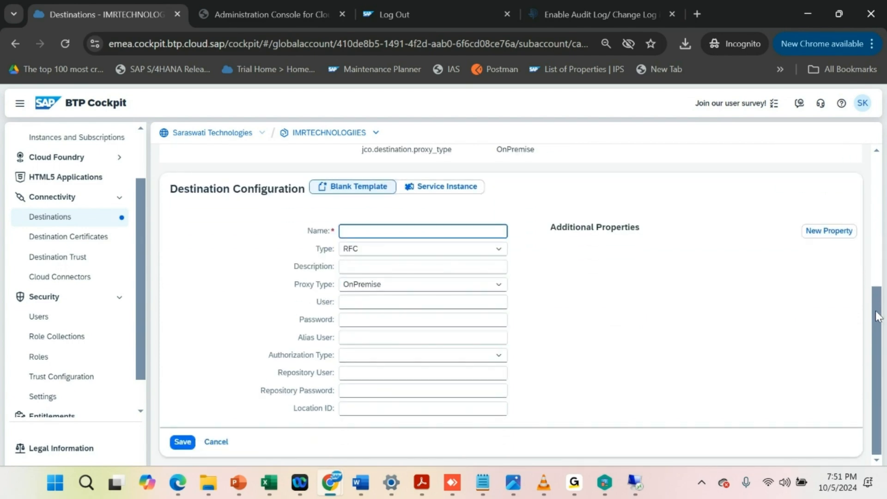
Cancel the unfinished destination and navigate through the global account back to Connectivity > Destinations
{"action": "left_click", "coordinate": [216, 442]}
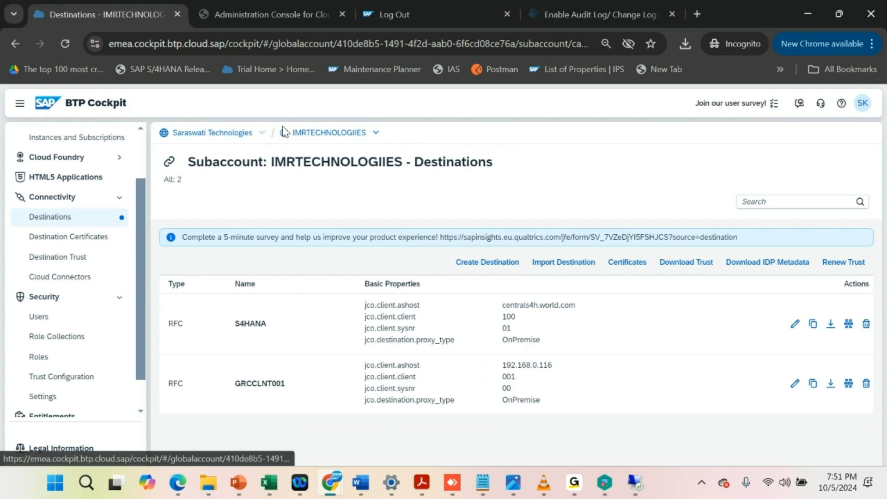
{"action": "left_click", "coordinate": [239, 133]}
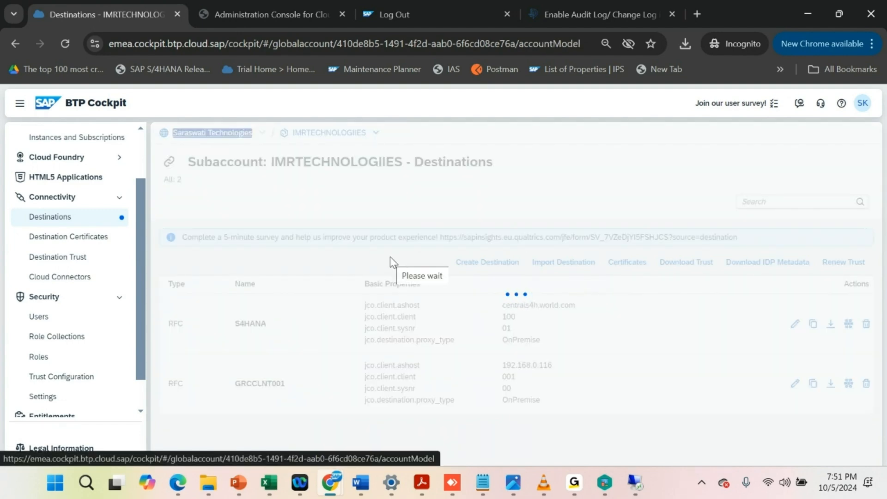
{"action": "left_click", "coordinate": [338, 364]}
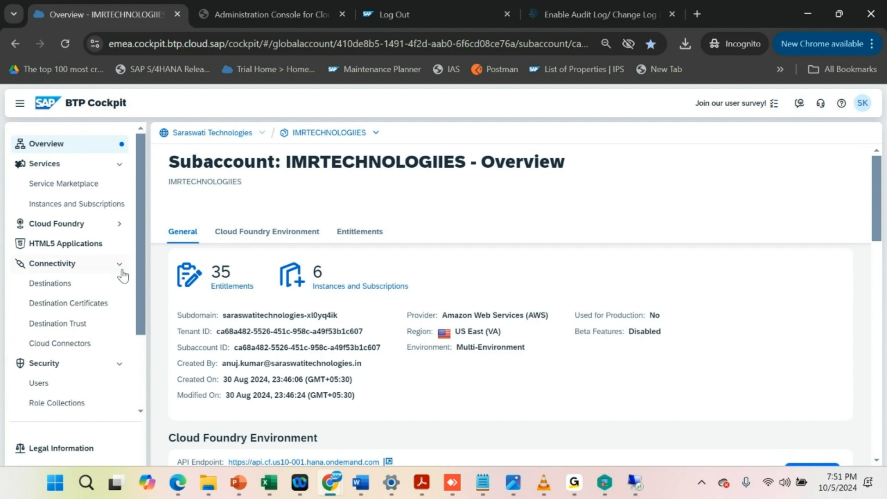
{"action": "left_click", "coordinate": [96, 267]}
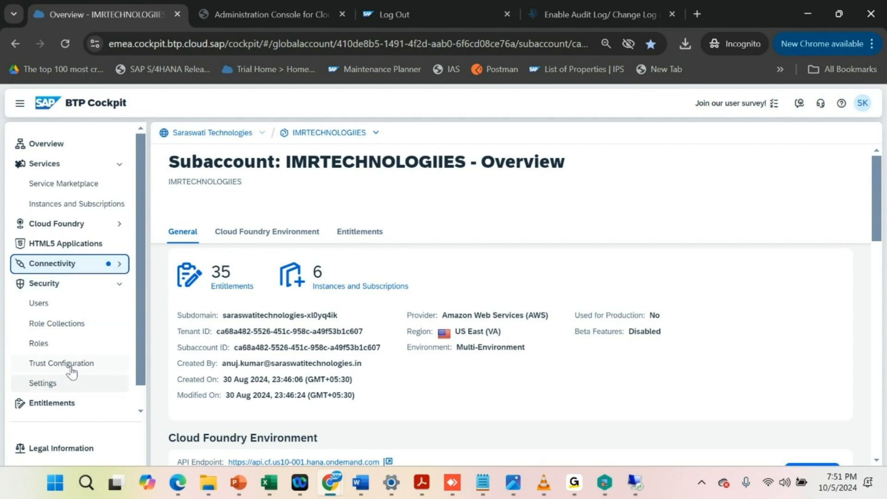
{"action": "left_click", "coordinate": [119, 290]}
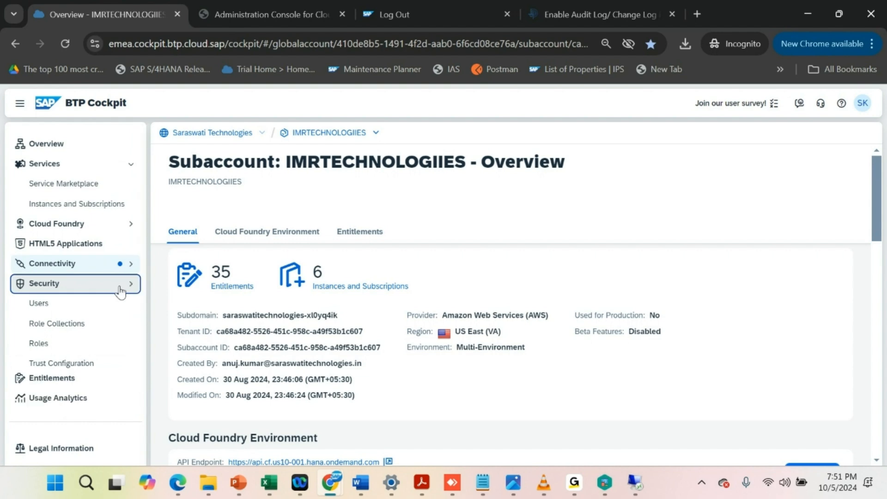
{"action": "left_click", "coordinate": [130, 265]}
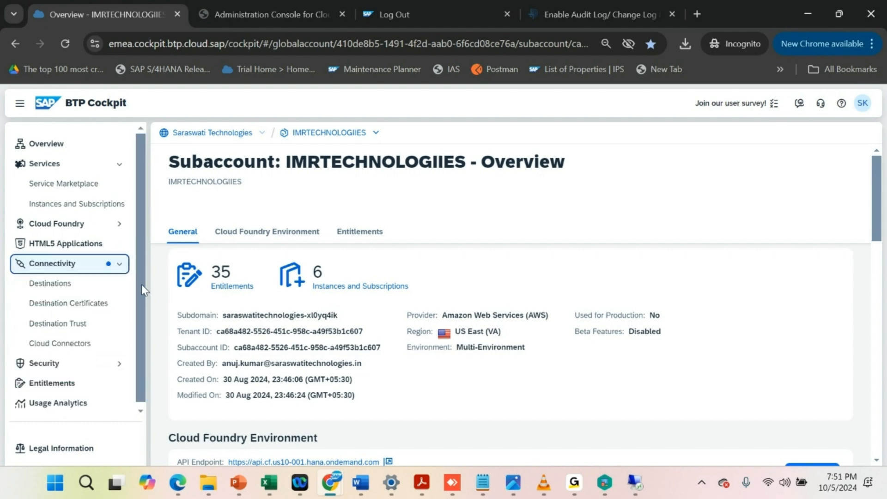
{"action": "scroll", "coordinate": [145, 295], "scroll_direction": "down", "scroll_amount": 1}
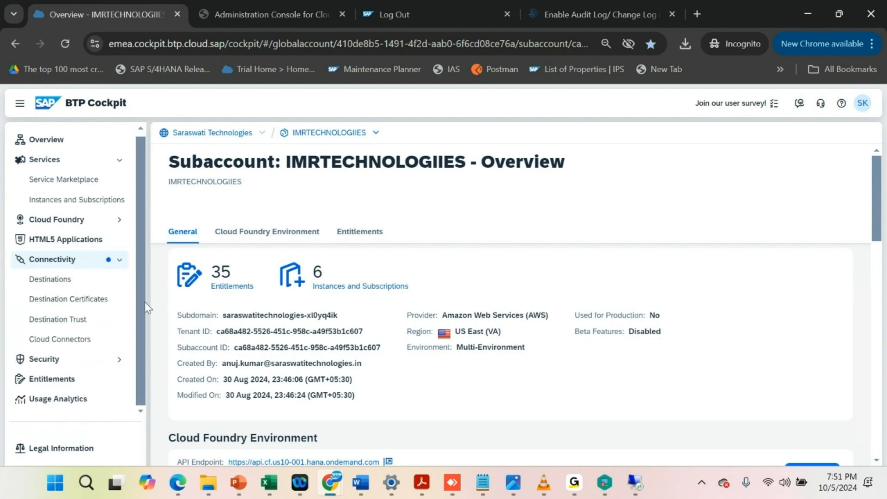
{"action": "left_click", "coordinate": [66, 282]}
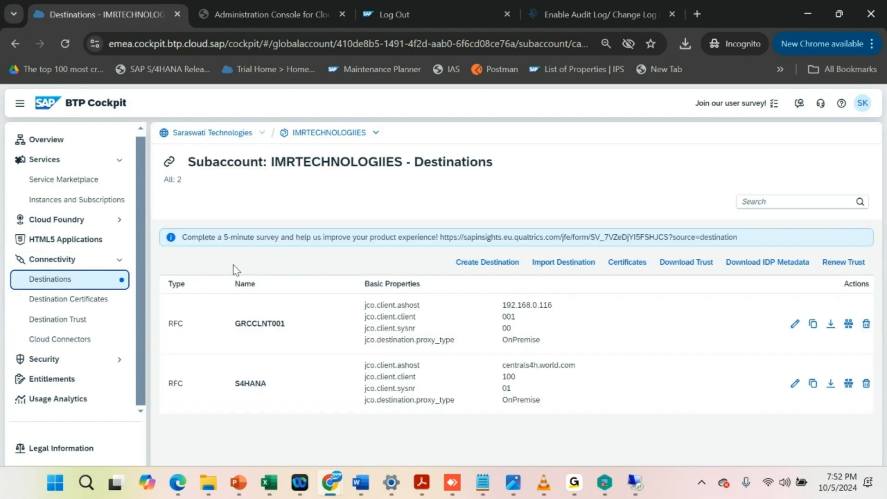
Create an RFC destination named S4HCLNT100 with description S4HANA-2023
{"action": "left_click", "coordinate": [490, 261]}
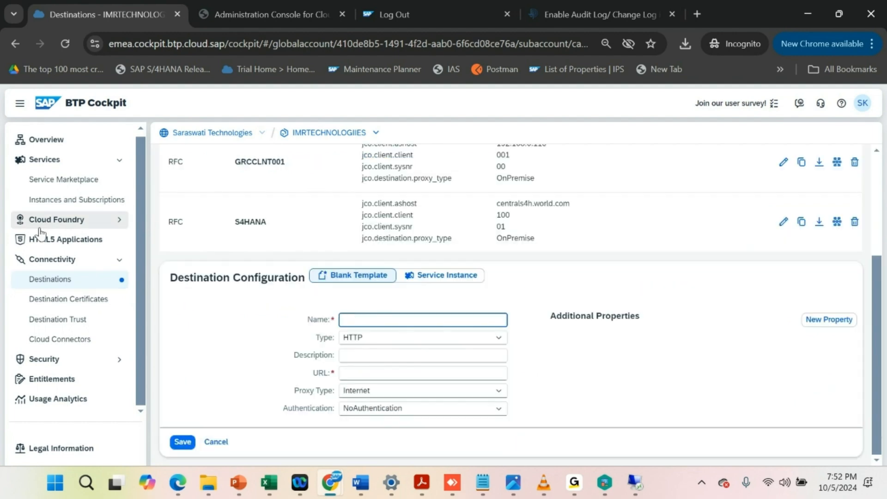
{"action": "left_click", "coordinate": [499, 338]}
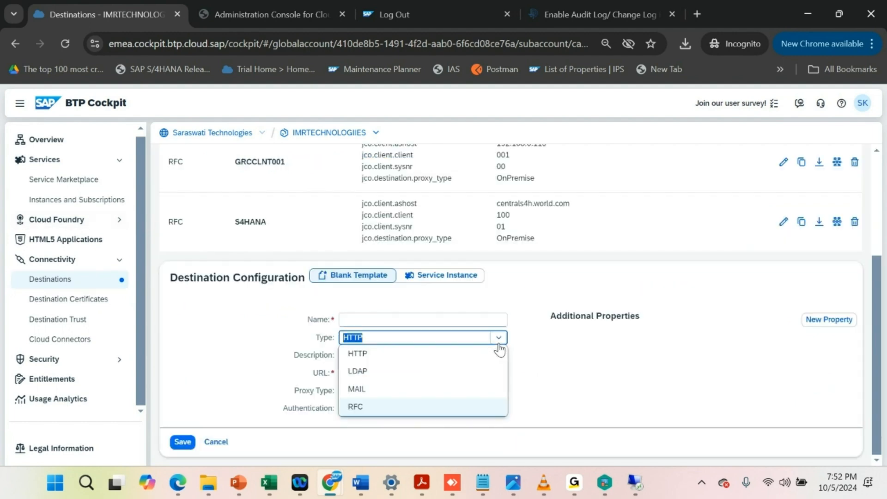
{"action": "left_click", "coordinate": [399, 408]}
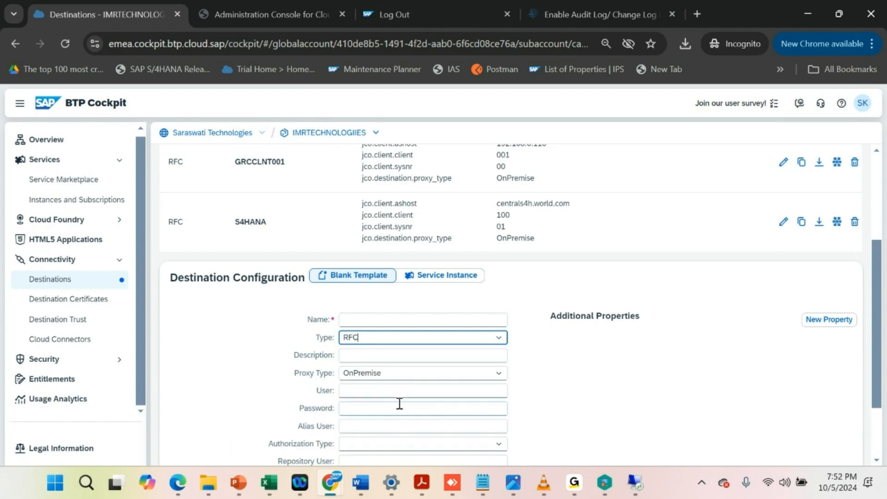
{"action": "left_click", "coordinate": [402, 320]}
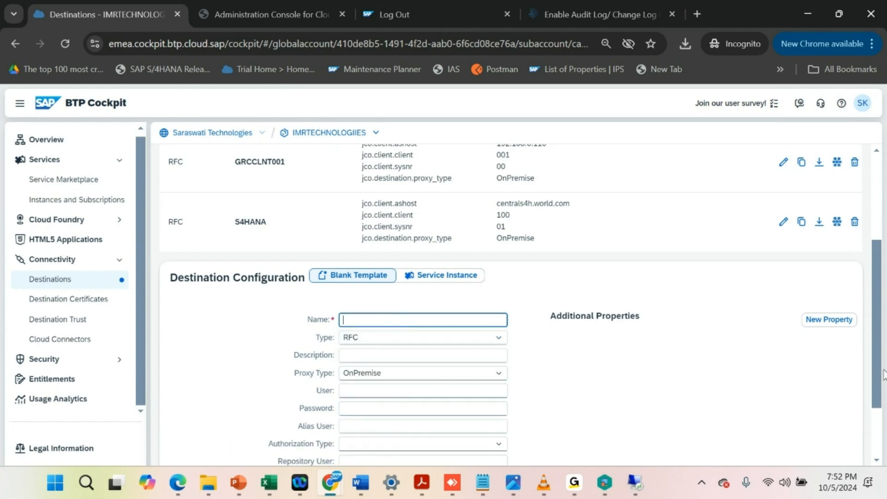
{"action": "left_click_drag", "start_coordinate": [877, 333], "coordinate": [879, 365]}
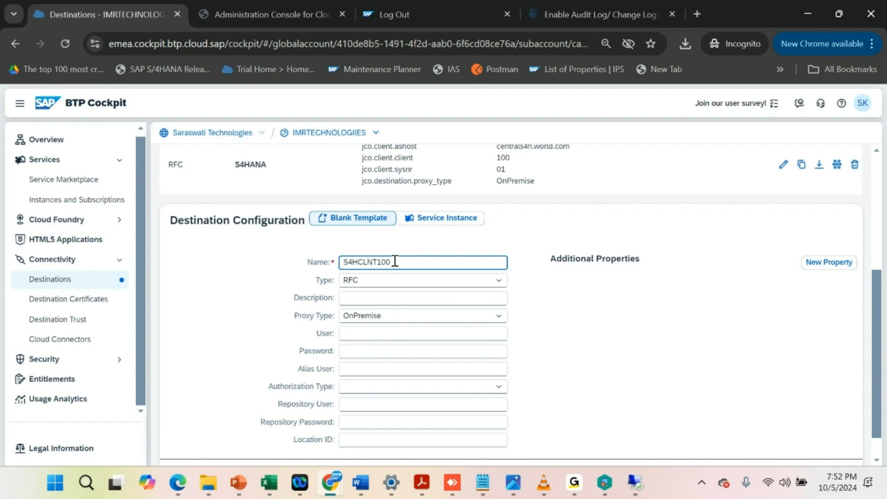
{"action": "left_click", "coordinate": [454, 296]}
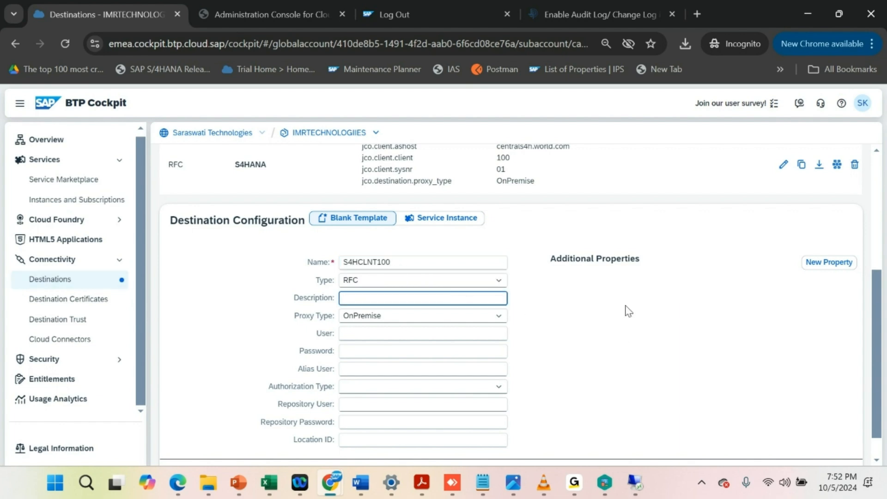
{"action": "type", "text": "S4HANA-2024"}
{"action": "key", "text": "BackSpace"}
{"action": "type", "text": "3"}
Keep OnPremise as the proxy type and move between the User and Password fields
{"action": "scroll", "coordinate": [595, 318], "scroll_direction": "down", "scroll_amount": 1}
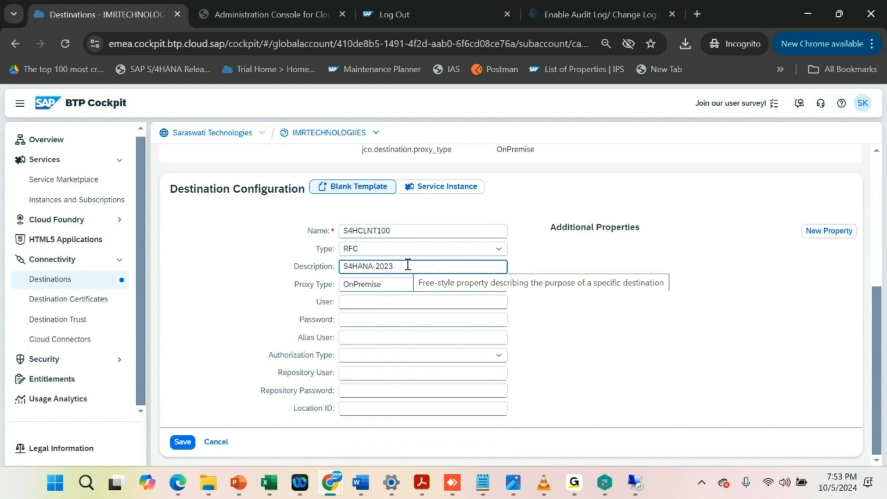
{"action": "left_click_drag", "start_coordinate": [407, 264], "coordinate": [284, 276]}
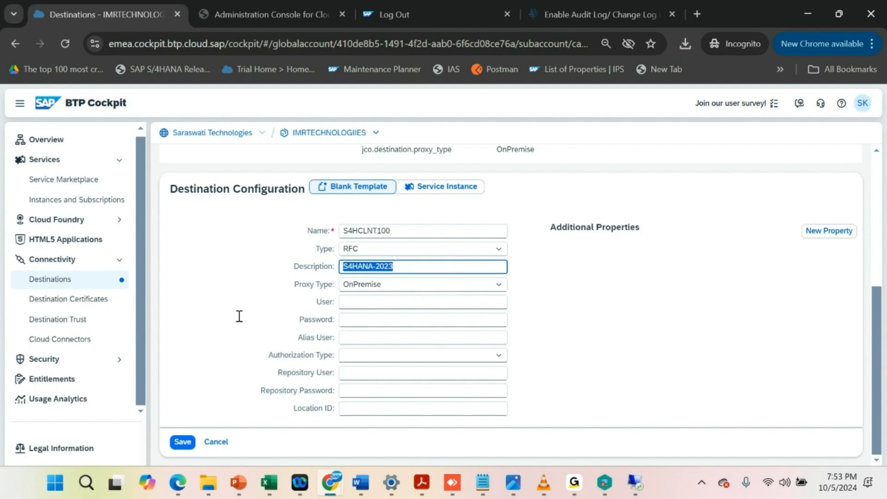
{"action": "left_click", "coordinate": [495, 287]}
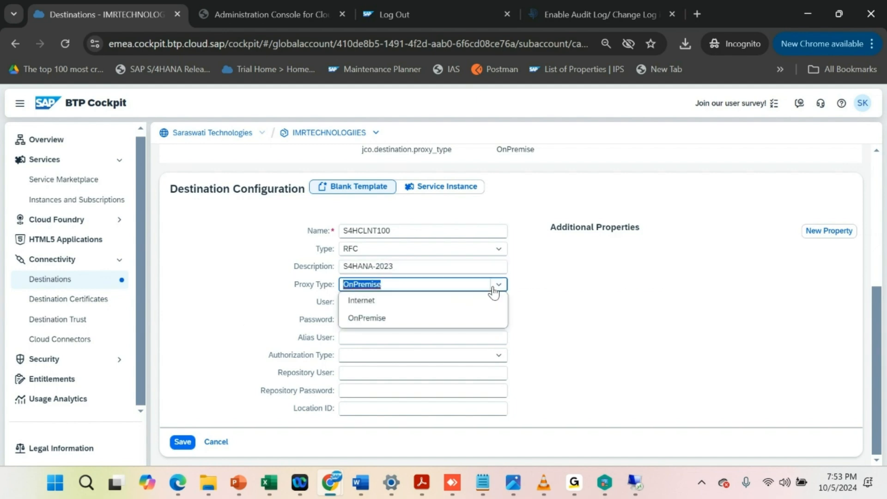
{"action": "left_click", "coordinate": [495, 291]}
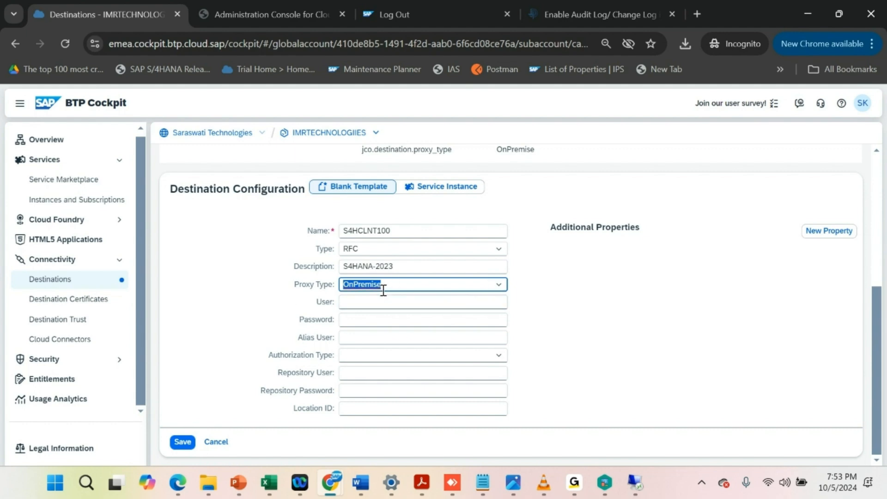
{"action": "left_click", "coordinate": [380, 305]}
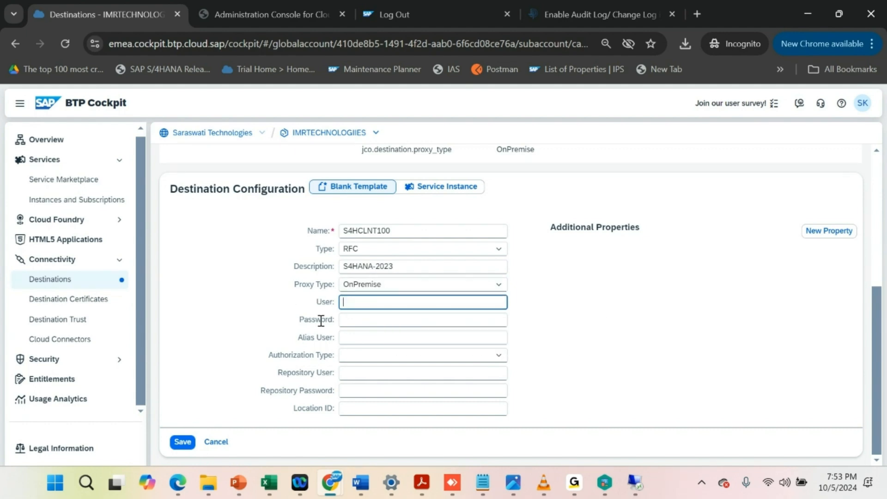
{"action": "left_click", "coordinate": [374, 321]}
{"action": "left_click", "coordinate": [386, 299]}
{"action": "left_click", "coordinate": [373, 323]}
{"action": "left_click", "coordinate": [381, 307]}
Switch to the SAP GUI window in the remote desktop session
{"action": "mouse_move", "coordinate": [635, 482]}
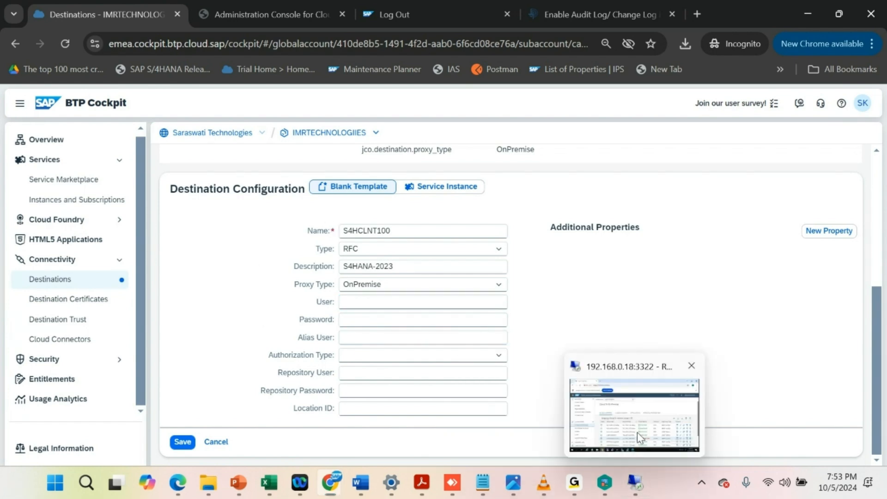
{"action": "left_click", "coordinate": [636, 431]}
{"action": "mouse_move", "coordinate": [331, 483]}
{"action": "left_click", "coordinate": [364, 433]}
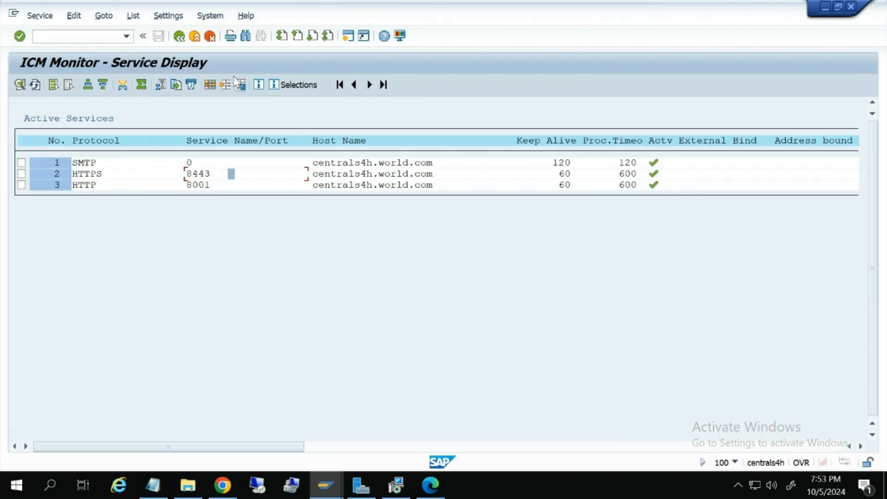
Exit the ICM Monitor, run SU01, and create user RFCBTP as a technical user
{"action": "left_click", "coordinate": [195, 37]}
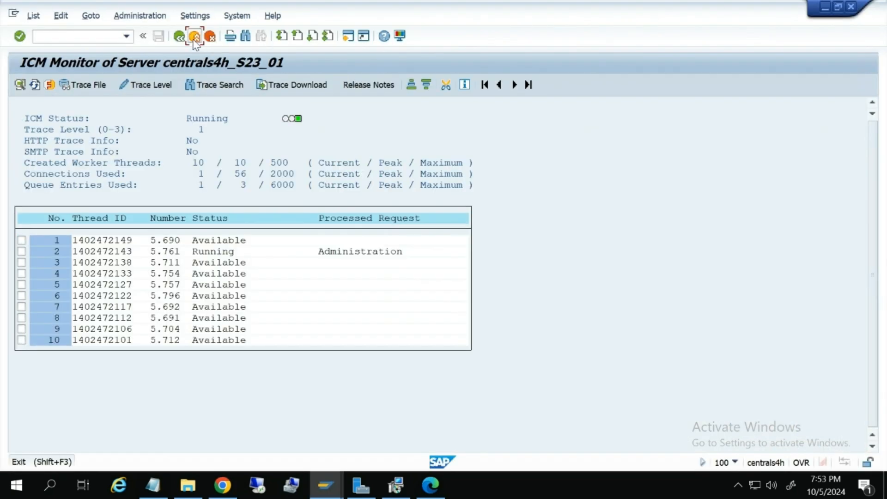
{"action": "left_click", "coordinate": [194, 37]}
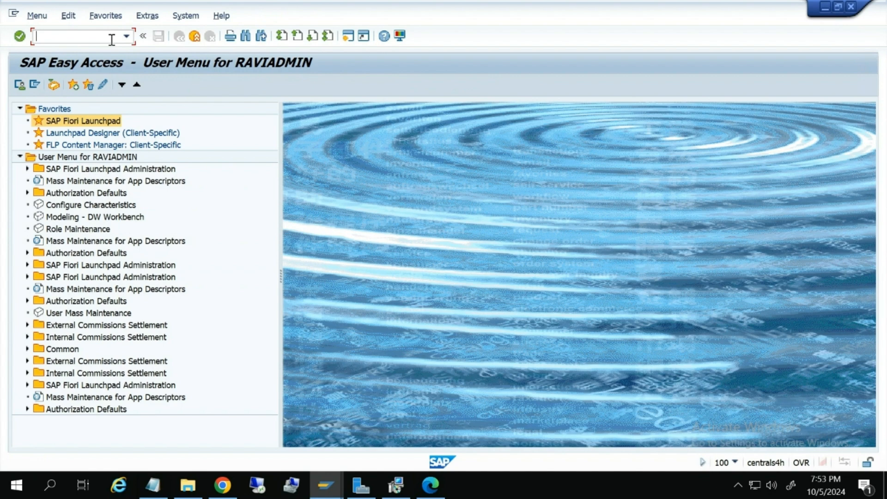
{"action": "type", "text": "su01"}
{"action": "key", "text": "Return"}
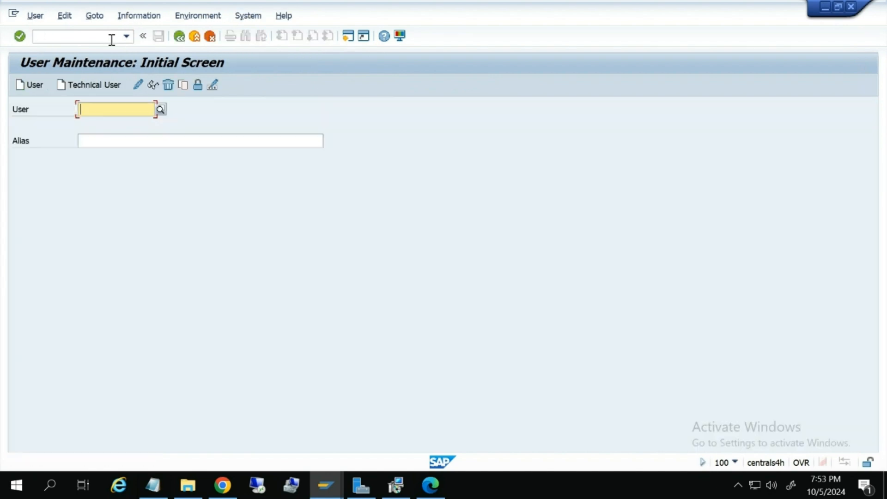
{"action": "type", "text": "RFC"}
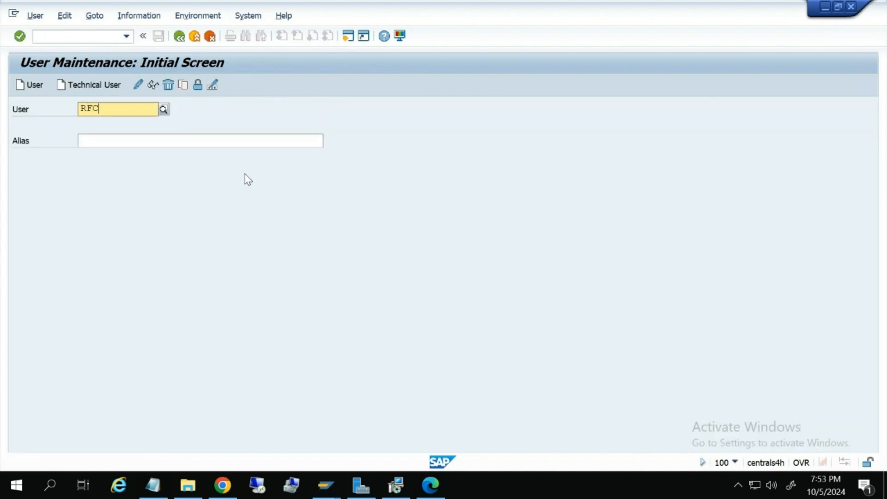
{"action": "type", "text": "BTP"}
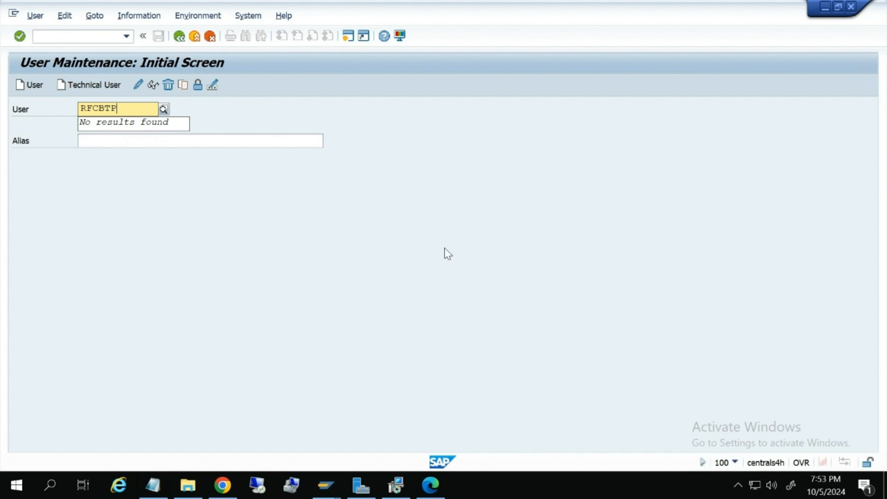
{"action": "left_click", "coordinate": [93, 88]}
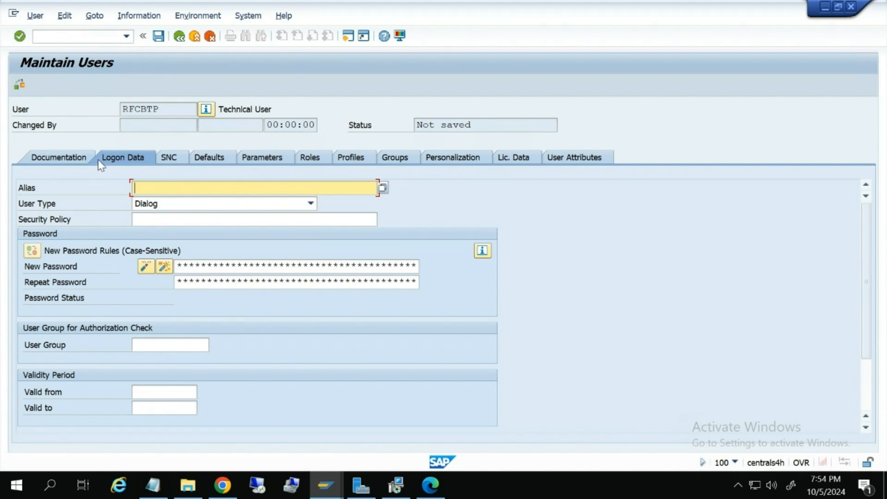
Discard the unsaved RFCBTP user without saving and restart it as a regular user
{"action": "left_click", "coordinate": [180, 36]}
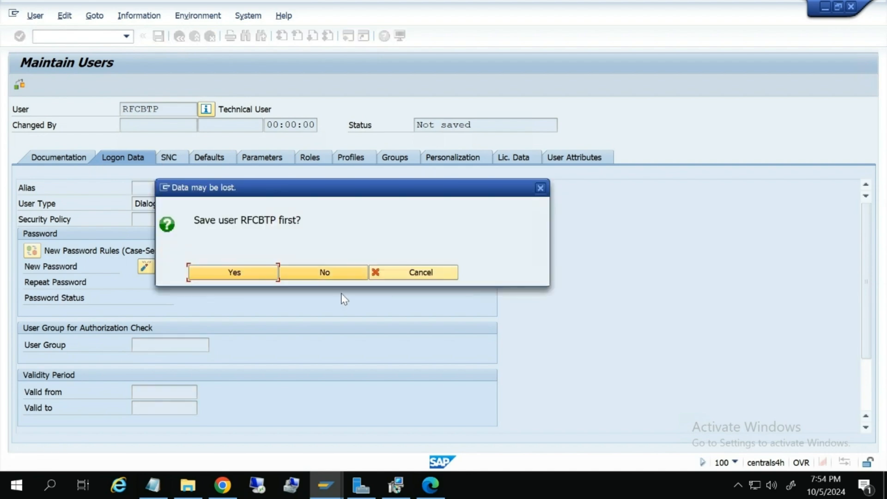
{"action": "left_click", "coordinate": [241, 271]}
{"action": "left_click", "coordinate": [180, 36]}
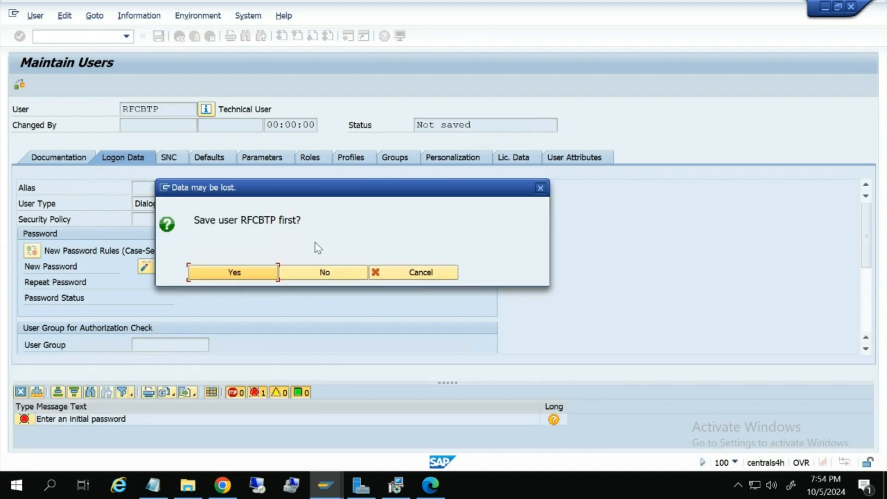
{"action": "left_click", "coordinate": [328, 271]}
{"action": "left_click", "coordinate": [33, 85]}
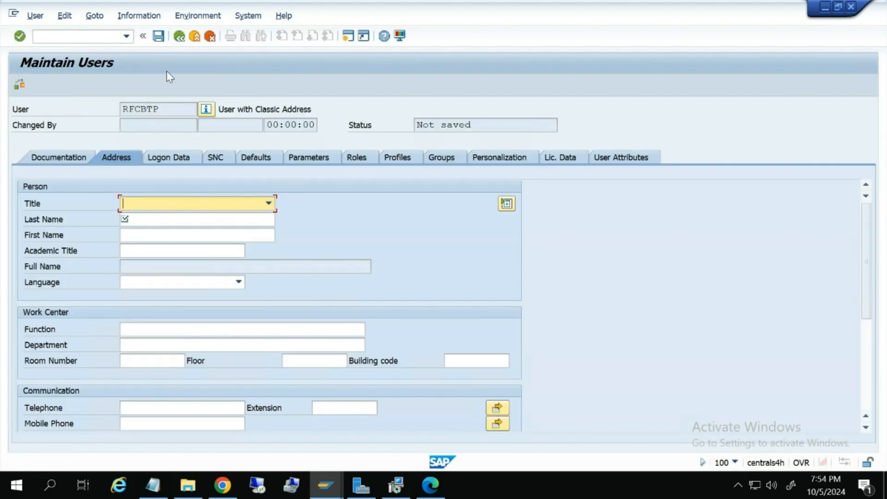
Discard that draft too and start RFCBTP as a technical user, opening the user type list
{"action": "left_click", "coordinate": [179, 37]}
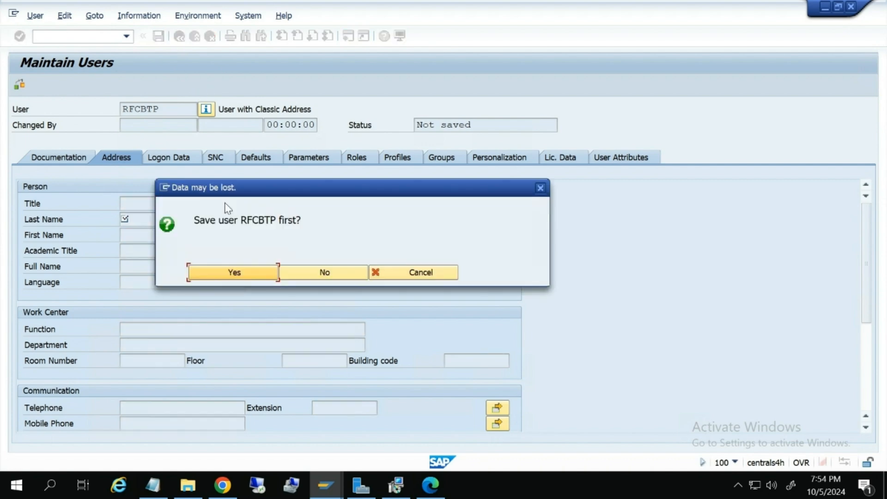
{"action": "left_click", "coordinate": [249, 276]}
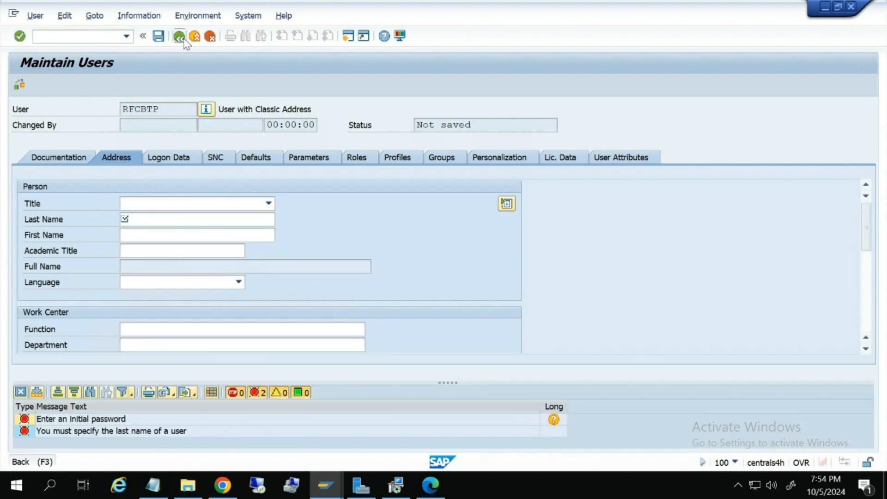
{"action": "left_click", "coordinate": [179, 37]}
{"action": "left_click", "coordinate": [320, 274]}
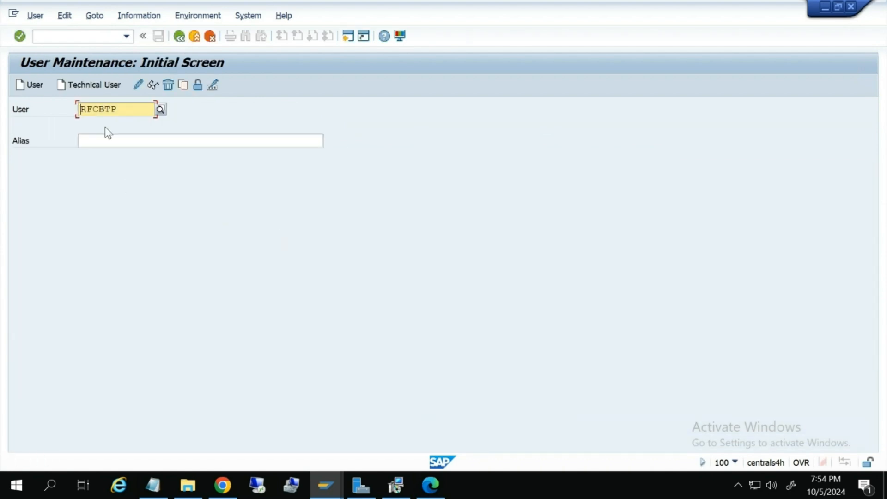
{"action": "left_click", "coordinate": [113, 87]}
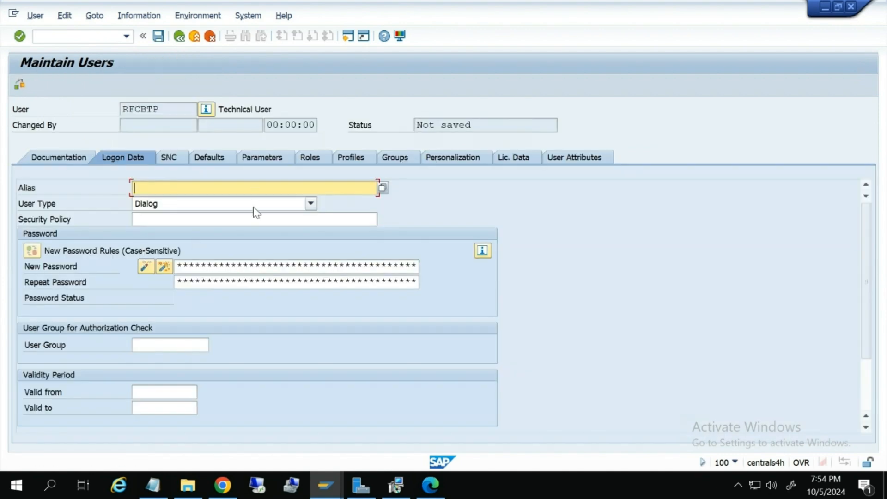
{"action": "left_click", "coordinate": [267, 206]}
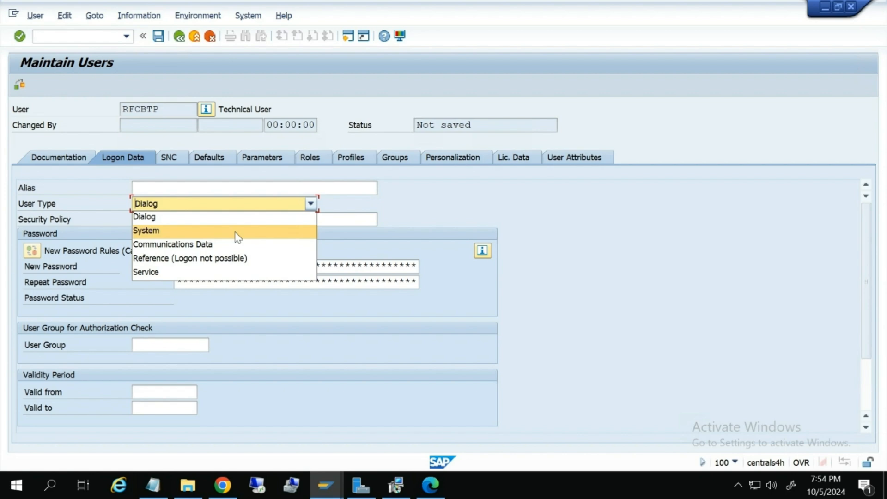
Set RFCBTP's user type to Communications Data and write the initial password in Notepad
{"action": "left_click", "coordinate": [241, 251]}
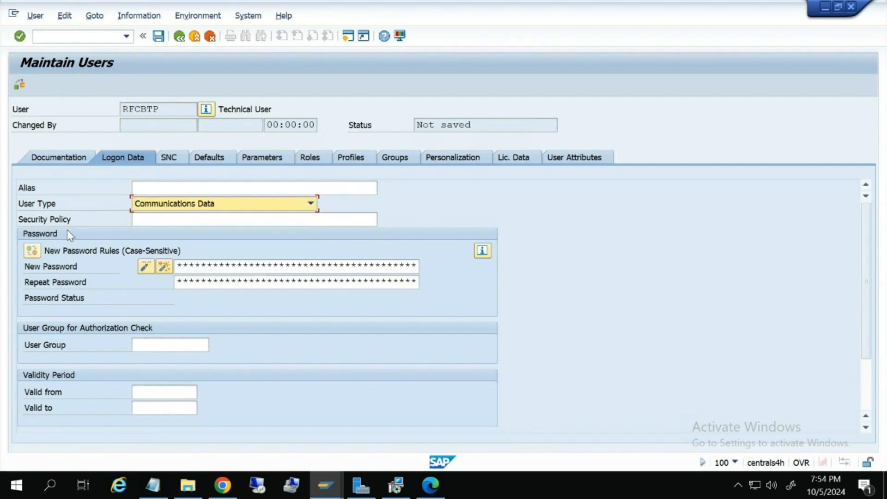
{"action": "left_click", "coordinate": [229, 270]}
{"action": "left_click", "coordinate": [153, 485]}
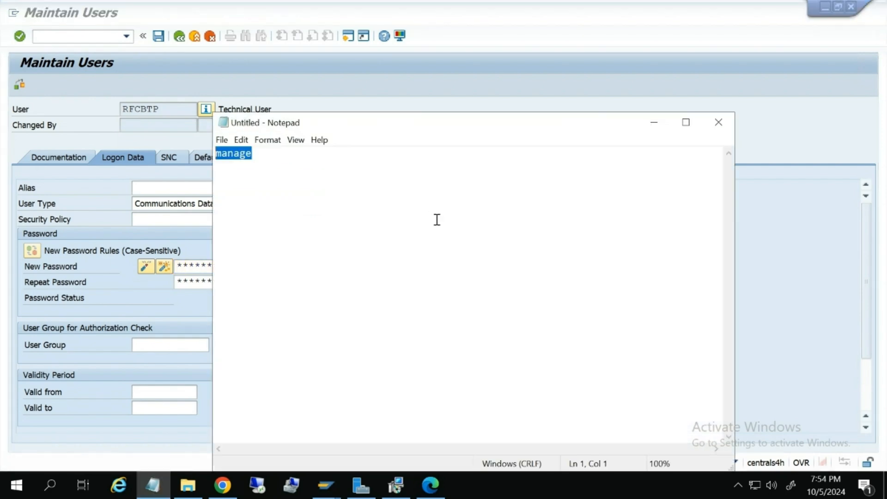
{"action": "key", "text": "BackSpace"}
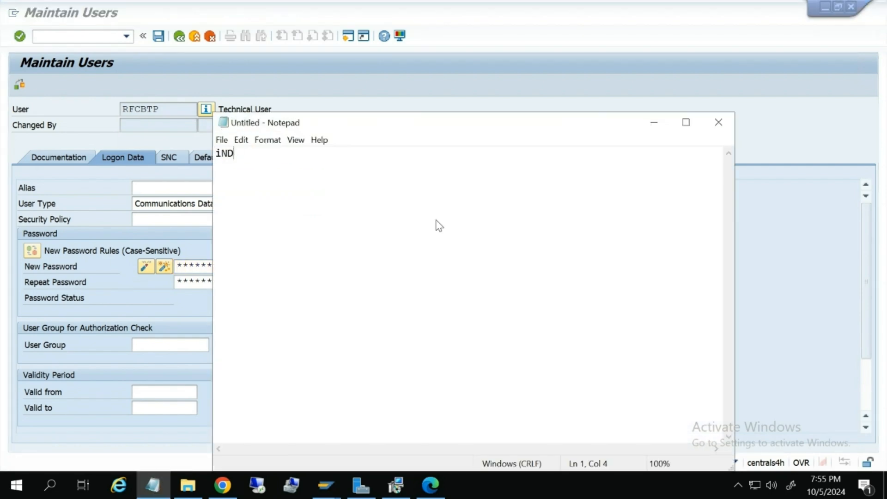
{"action": "key", "text": "BackSpace"}
{"action": "key", "text": "BackSpace"}
{"action": "key", "text": "BackSpace"}
{"action": "key", "text": "Caps_Lock"}
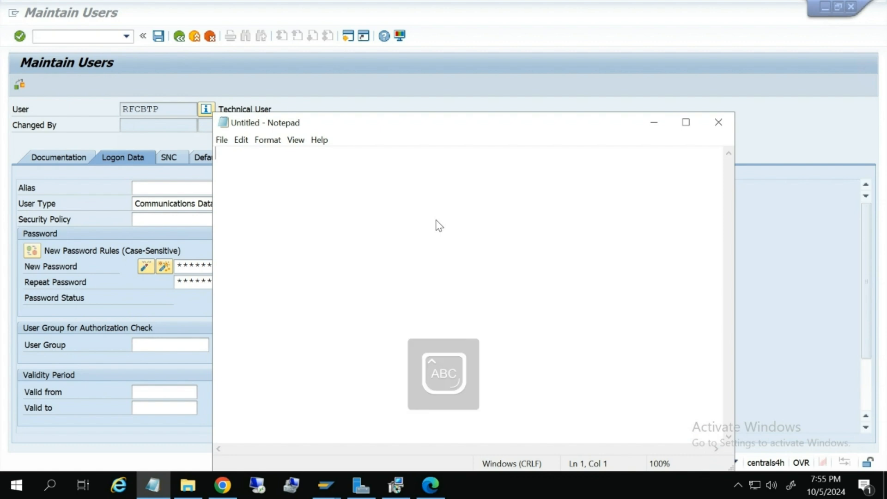
{"action": "key", "text": "BackSpace"}
{"action": "key", "text": "Caps_Lock"}
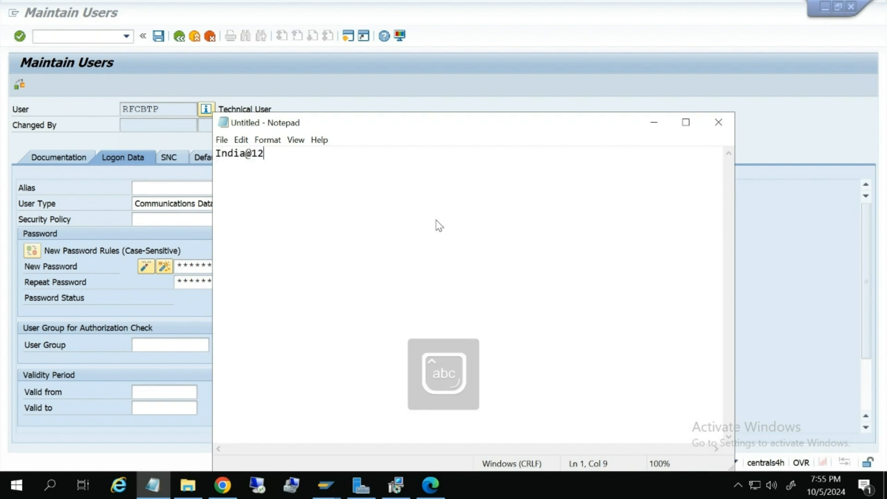
Cut the password from Notepad into the New Password and Repeat Password fields
{"action": "left_click_drag", "start_coordinate": [314, 160], "coordinate": [102, 146]}
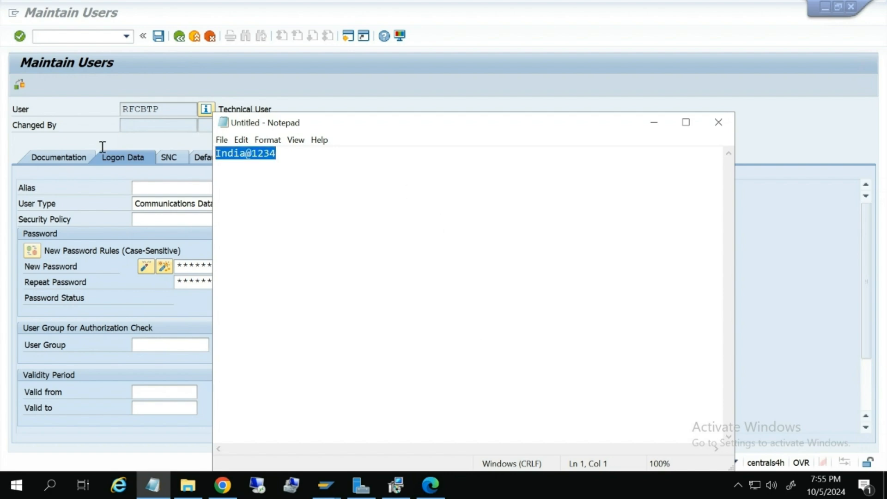
{"action": "key", "text": "ctrl+x"}
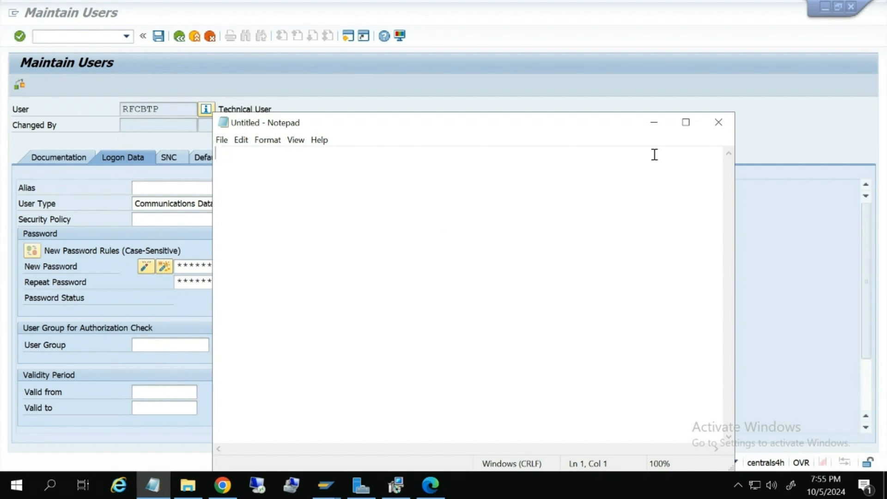
{"action": "left_click", "coordinate": [654, 124]}
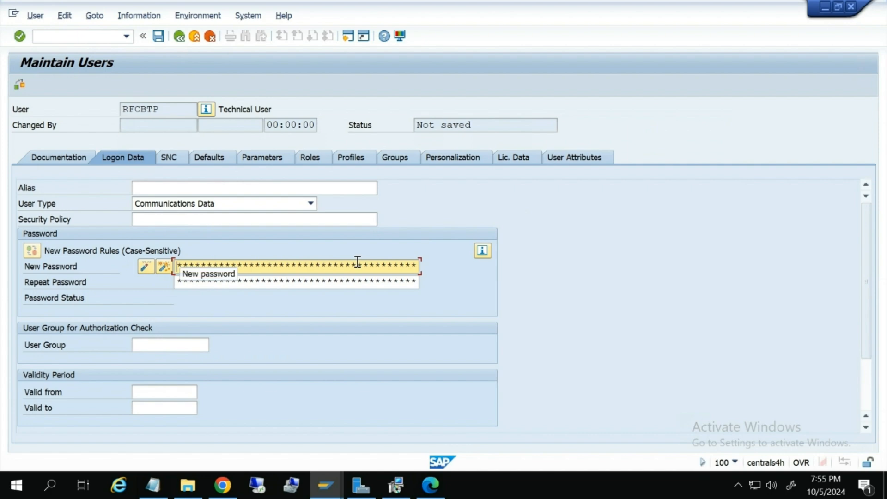
{"action": "key", "text": "Tab"}
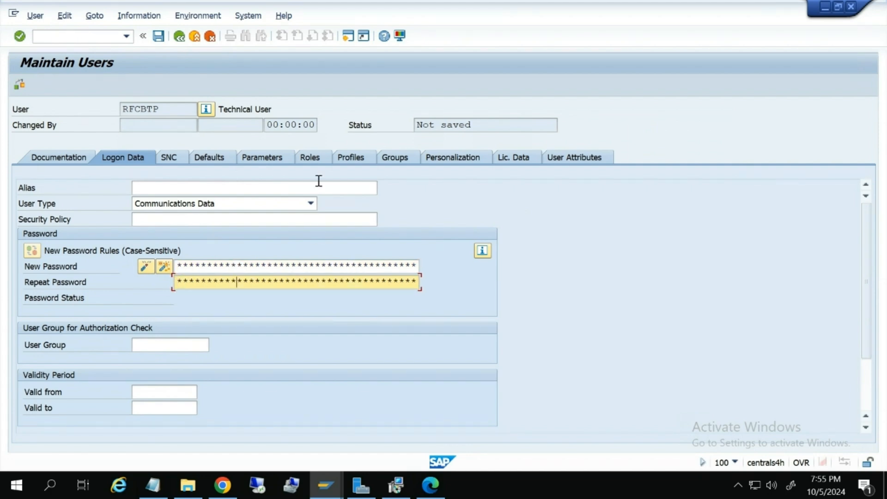
{"action": "left_click", "coordinate": [311, 158]}
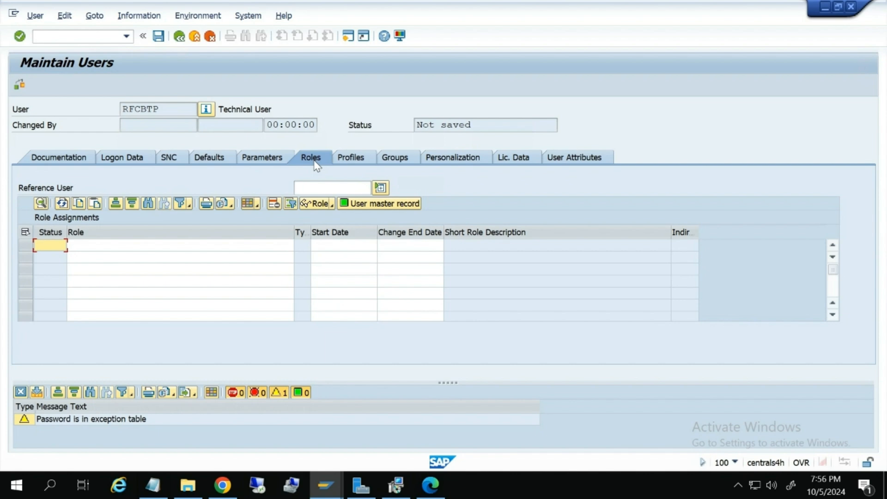
Search single roles for RFCBTP's first role row using the Z:* pattern
{"action": "left_click", "coordinate": [278, 244]}
{"action": "left_click", "coordinate": [285, 245]}
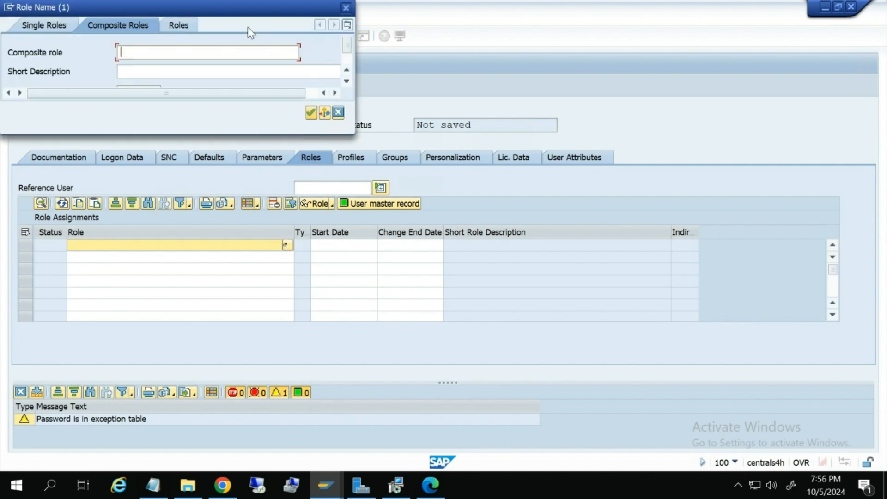
{"action": "left_click_drag", "start_coordinate": [249, 11], "coordinate": [381, 22]}
{"action": "left_click", "coordinate": [173, 38]}
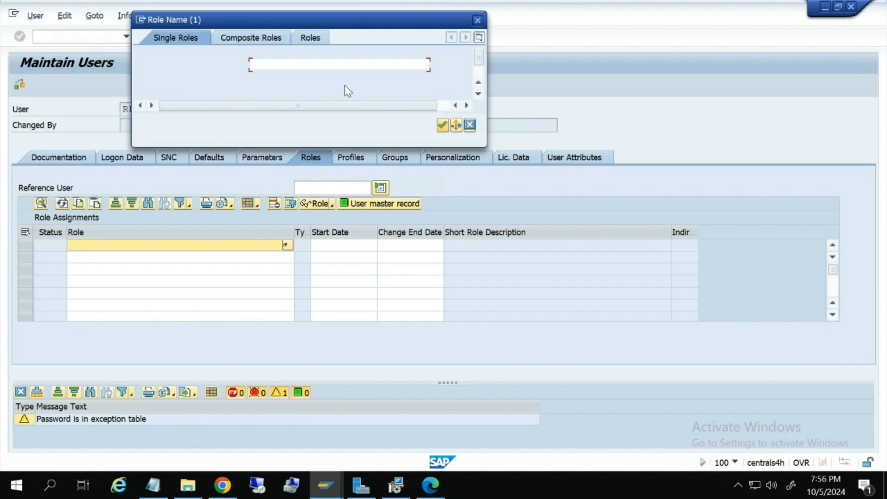
{"action": "type", "text": "z:"}
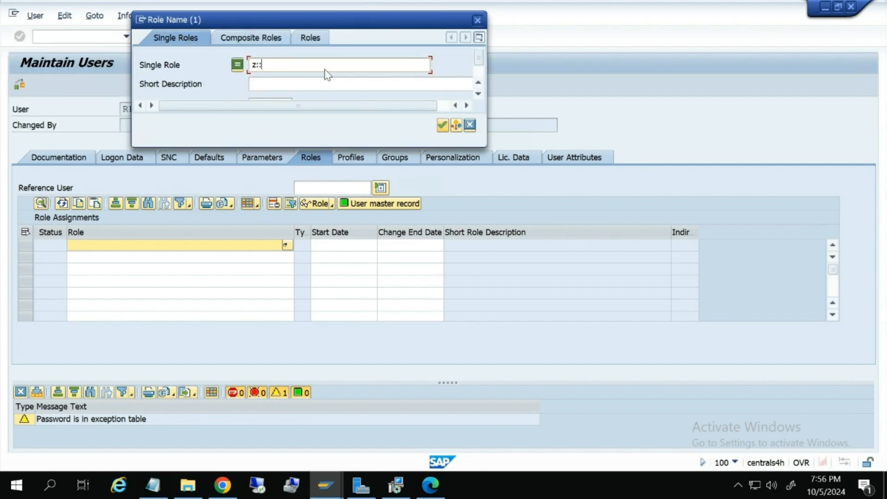
{"action": "type", "text": "rfc"}
{"action": "type", "text": "dis*"}
{"action": "key", "text": "Return"}
{"action": "type", "text": "z:"}
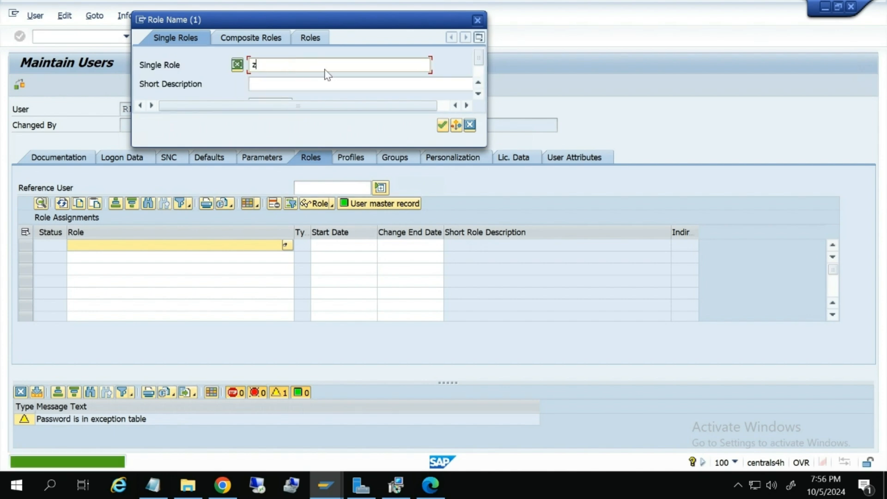
{"action": "key", "text": "Return"}
{"action": "key", "text": "Caps_Lock"}
{"action": "key", "text": "Caps_Lock"}
{"action": "type", "text": "z"}
{"action": "key", "text": "BackSpace"}
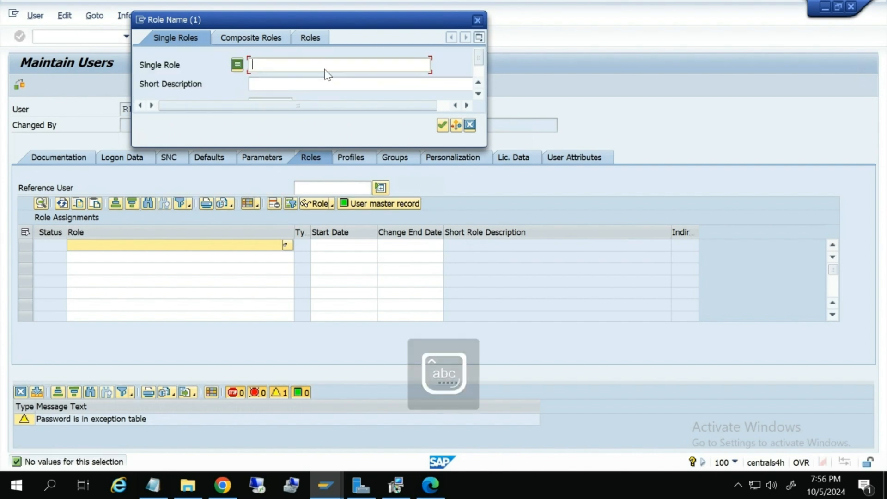
{"action": "key", "text": "Caps_Lock"}
{"action": "type", "text": "Z;*"}
{"action": "key", "text": "Return"}
Assign role Z:RFCAUTH4BTP to RFCBTP, valid 05.10.2024 to 31.12.9999
{"action": "scroll", "coordinate": [311, 161], "scroll_direction": "down", "scroll_amount": 2}
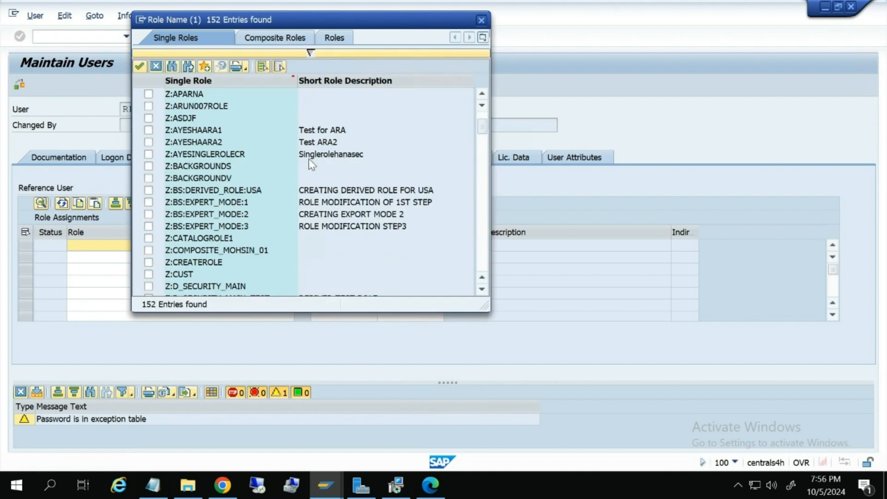
{"action": "scroll", "coordinate": [310, 160], "scroll_direction": "down", "scroll_amount": 1}
{"action": "scroll", "coordinate": [289, 208], "scroll_direction": "down", "scroll_amount": 15}
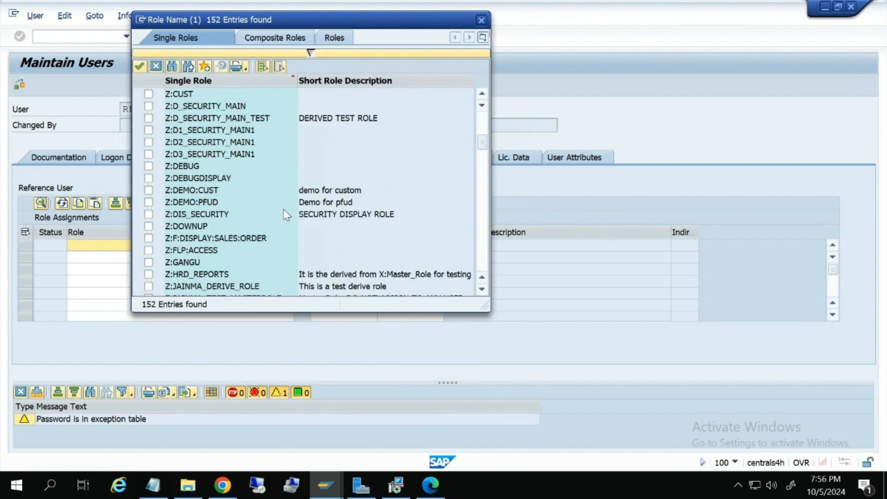
{"action": "scroll", "coordinate": [286, 213], "scroll_direction": "down", "scroll_amount": 15}
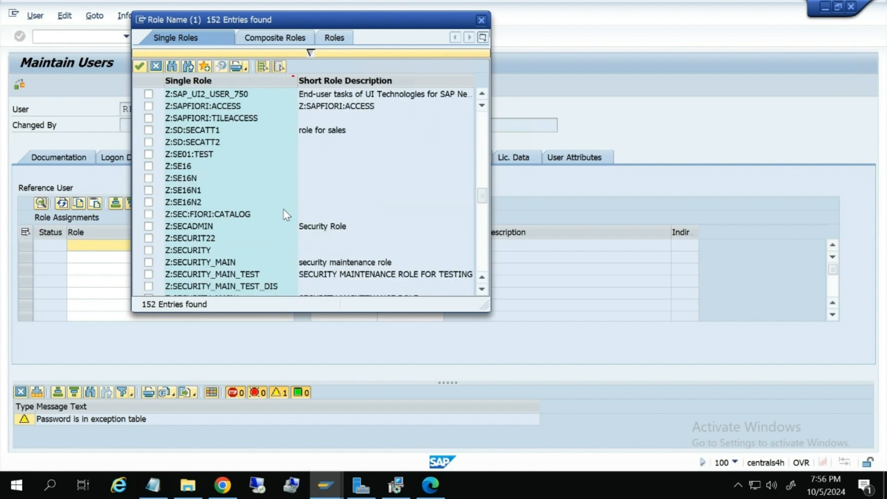
{"action": "scroll", "coordinate": [286, 214], "scroll_direction": "down", "scroll_amount": 3}
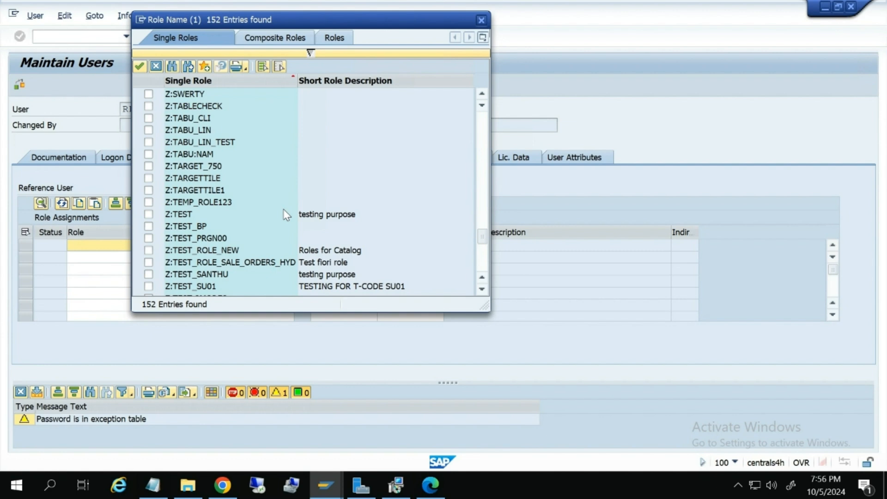
{"action": "scroll", "coordinate": [286, 214], "scroll_direction": "up", "scroll_amount": 2}
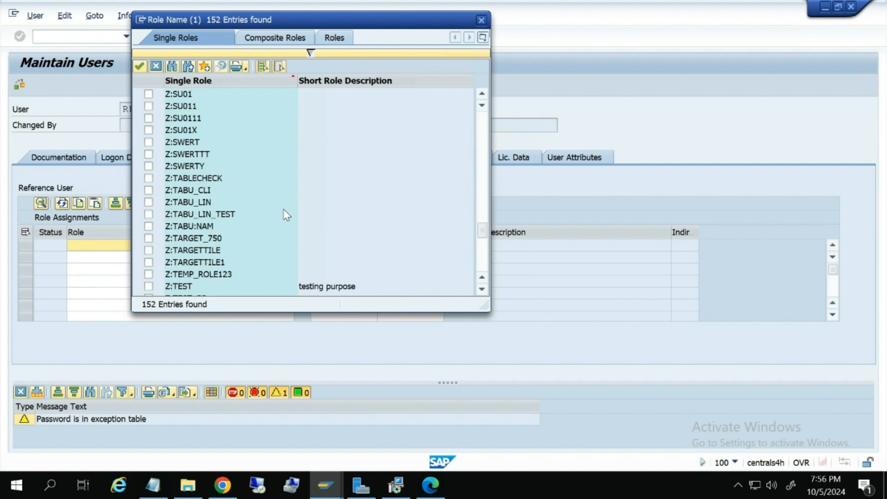
{"action": "scroll", "coordinate": [286, 214], "scroll_direction": "up", "scroll_amount": 12}
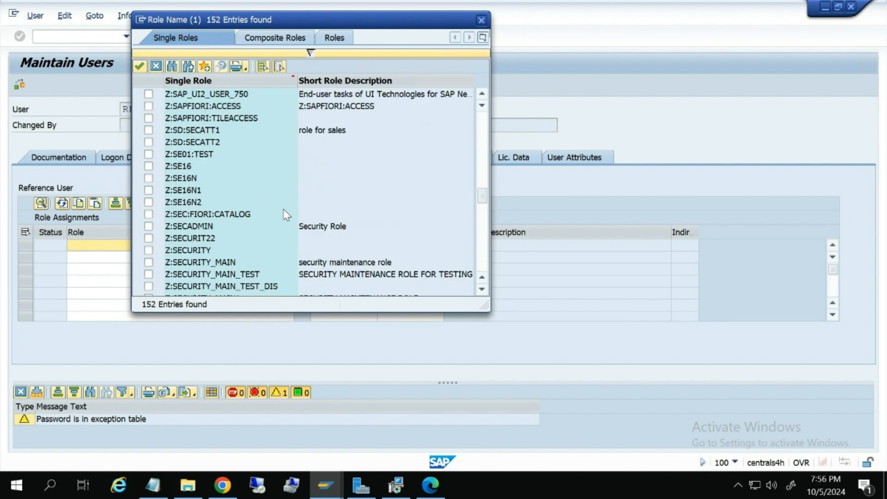
{"action": "scroll", "coordinate": [285, 214], "scroll_direction": "up", "scroll_amount": 5}
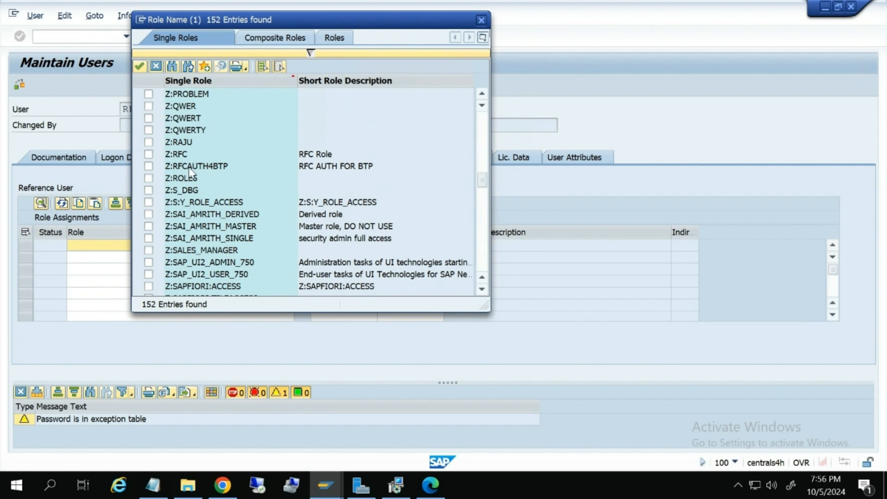
{"action": "left_click", "coordinate": [149, 166]}
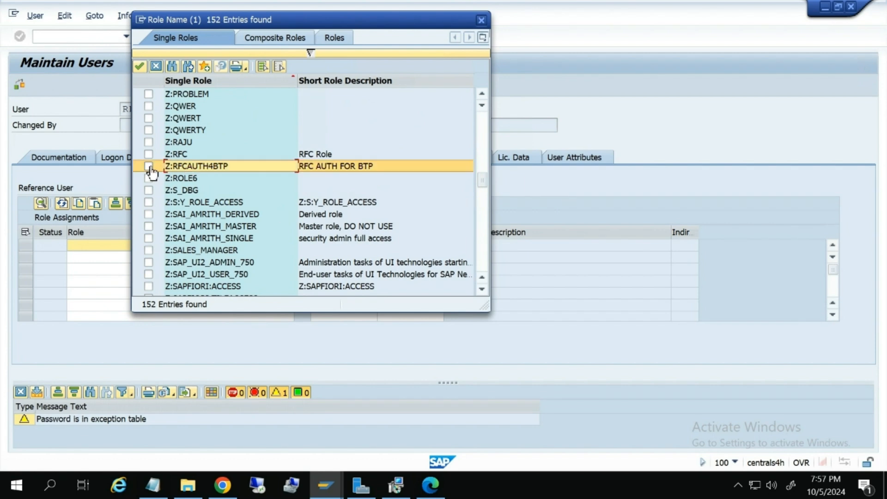
{"action": "left_click", "coordinate": [139, 66]}
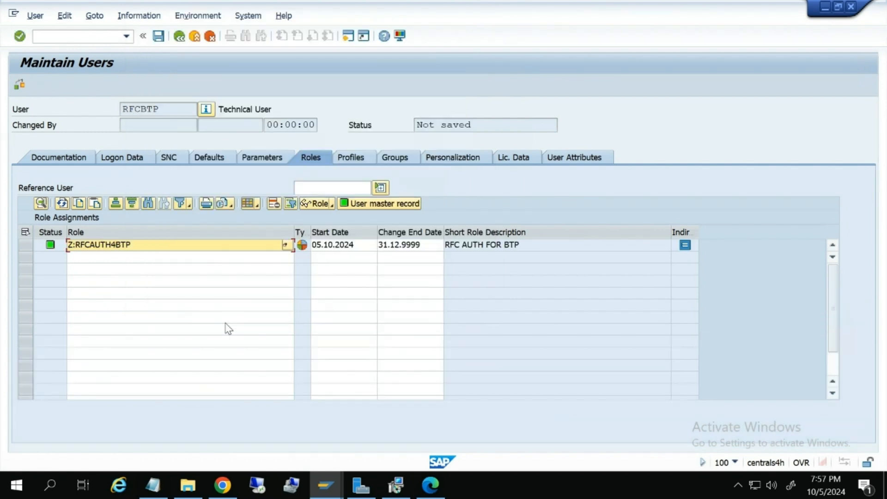
{"action": "left_click", "coordinate": [352, 158]}
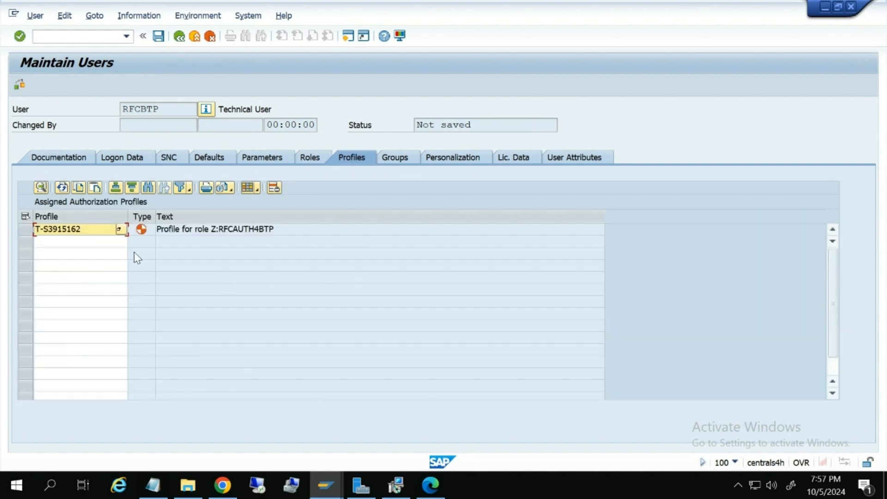
Add SAP_ALL in a new profile row for RFCBTP
{"action": "left_click", "coordinate": [103, 244]}
{"action": "type", "text": "SAP"}
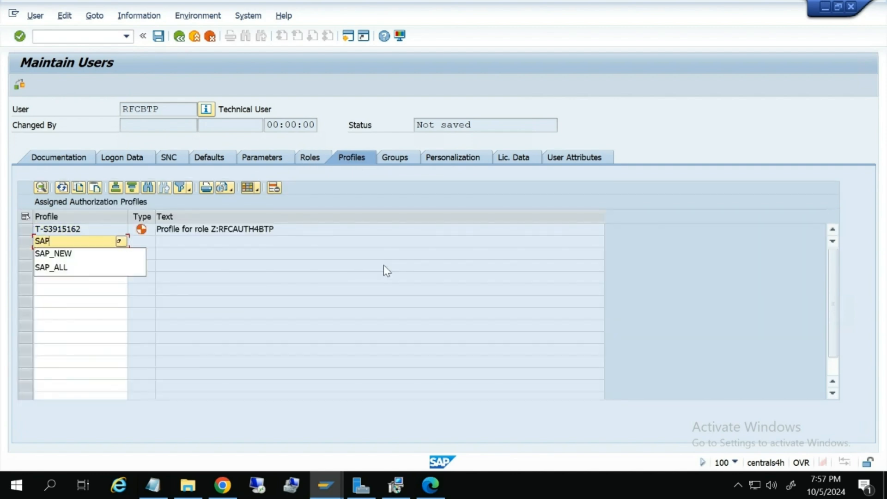
{"action": "type", "text": "_ALL"}
{"action": "key", "text": "Return"}
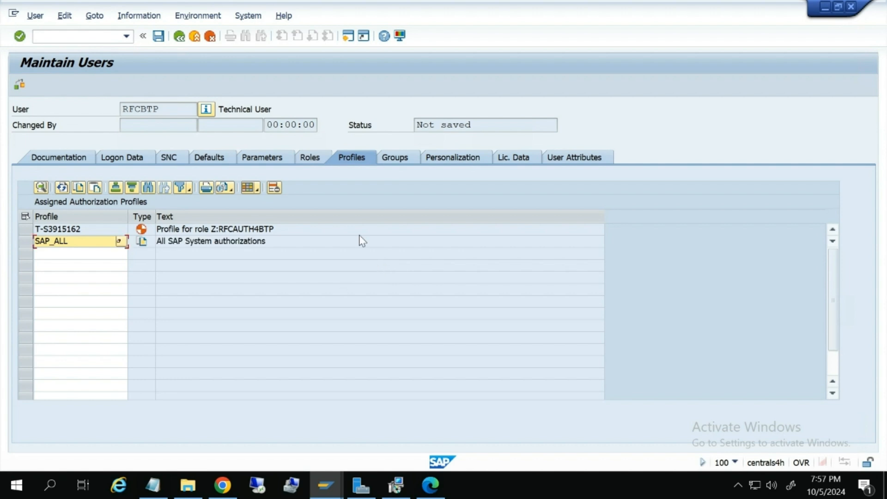
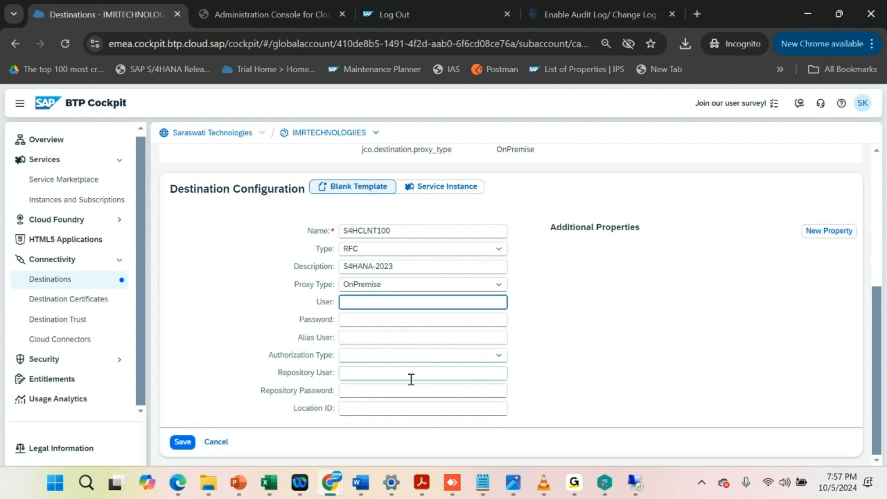
Show slide 57 of the SAP-BTP-IAG deck and highlight its RFC_NAME and RFC_TYPE authorization lines
{"action": "left_click", "coordinate": [241, 457]}
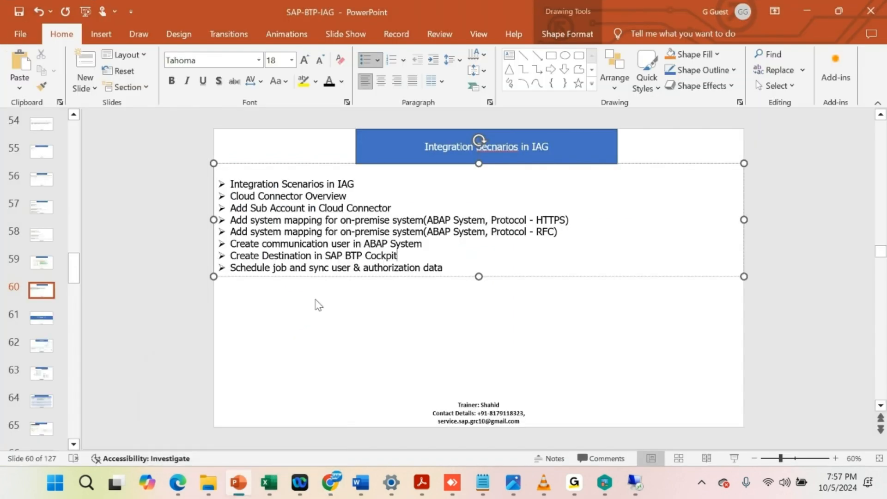
{"action": "scroll", "coordinate": [315, 300], "scroll_direction": "down", "scroll_amount": 2}
{"action": "scroll", "coordinate": [315, 300], "scroll_direction": "down", "scroll_amount": 4}
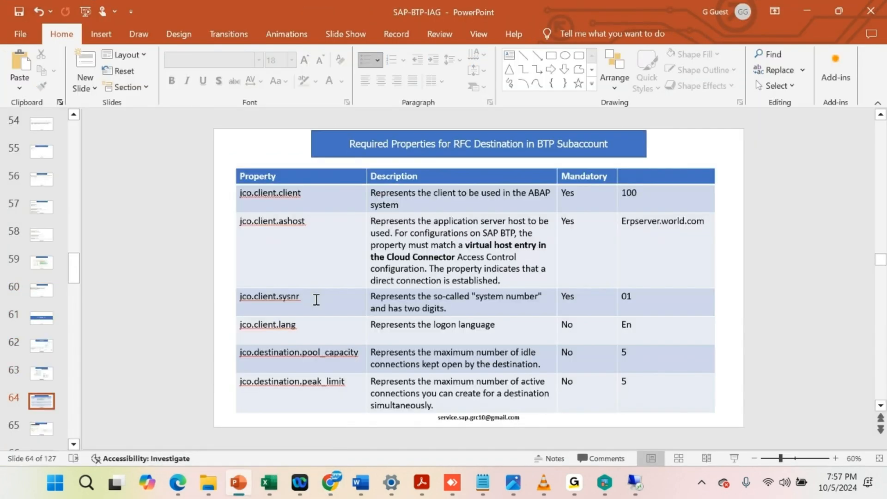
{"action": "scroll", "coordinate": [318, 305], "scroll_direction": "down", "scroll_amount": 1}
{"action": "scroll", "coordinate": [318, 305], "scroll_direction": "up", "scroll_amount": 6}
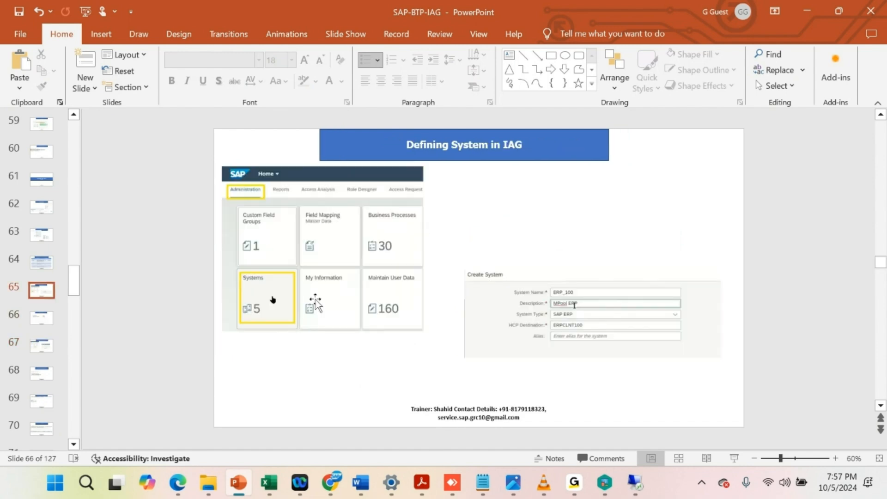
{"action": "scroll", "coordinate": [316, 303], "scroll_direction": "up", "scroll_amount": 4}
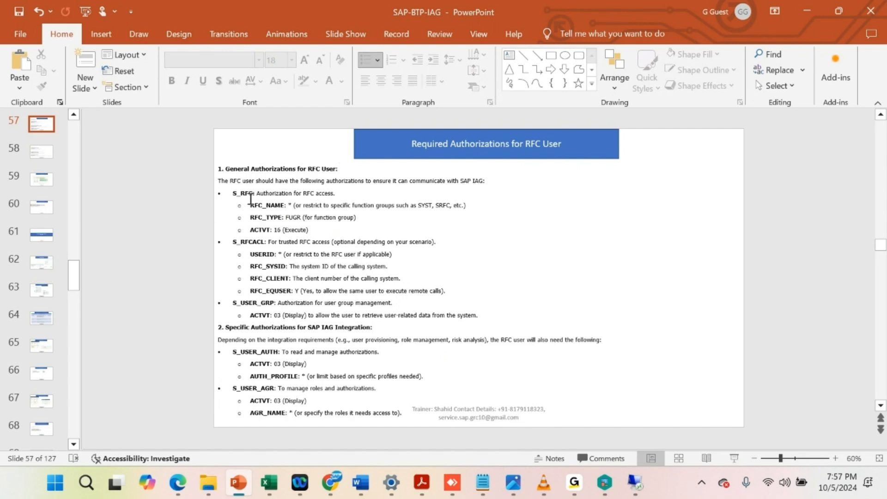
{"action": "left_click", "coordinate": [288, 206]}
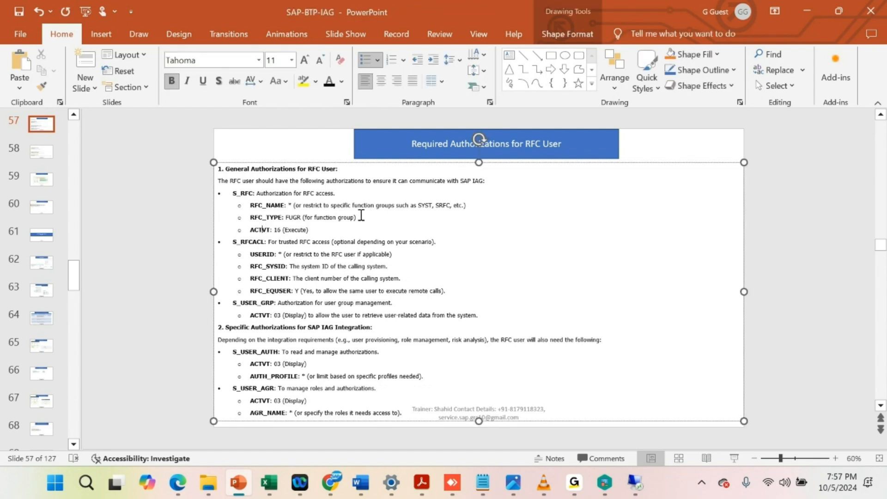
{"action": "left_click_drag", "start_coordinate": [359, 217], "coordinate": [244, 208]}
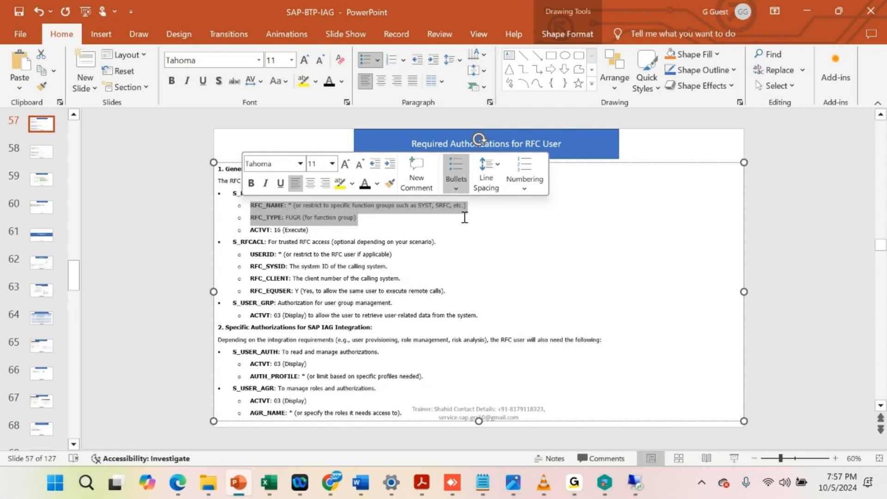
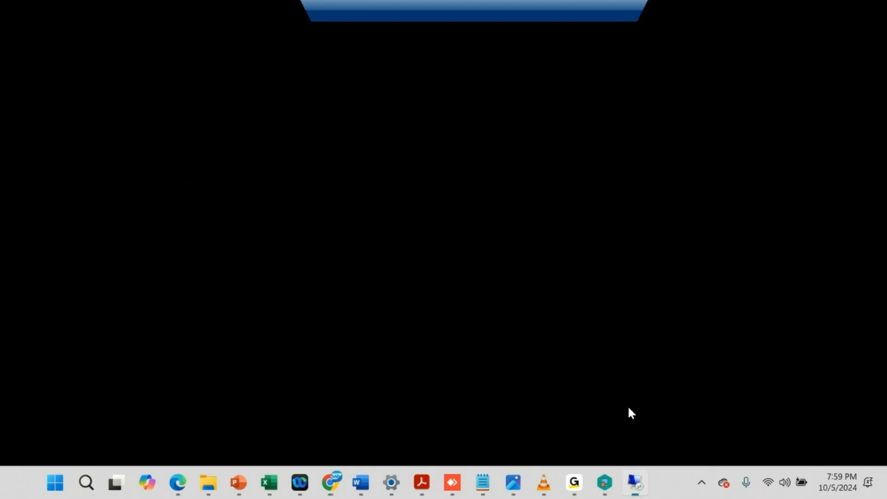
Open the IAG-ON-PREM subaccount overview in Cloud Connector and select its Location ID, IAG-ON-PREM
{"action": "left_click", "coordinate": [234, 491]}
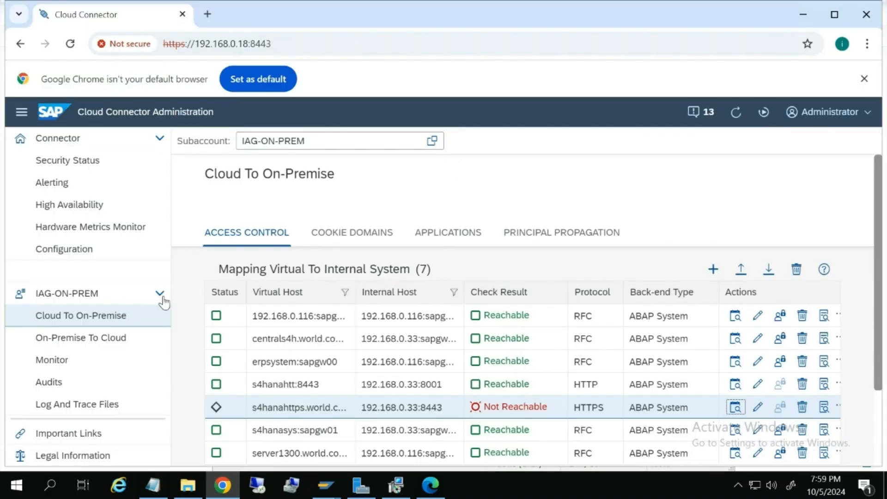
{"action": "left_click", "coordinate": [118, 301]}
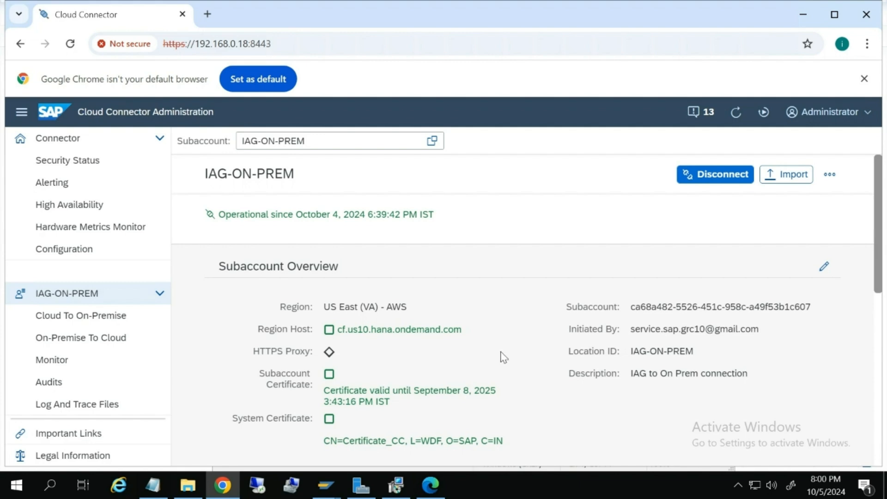
{"action": "scroll", "coordinate": [503, 357], "scroll_direction": "down", "scroll_amount": 1}
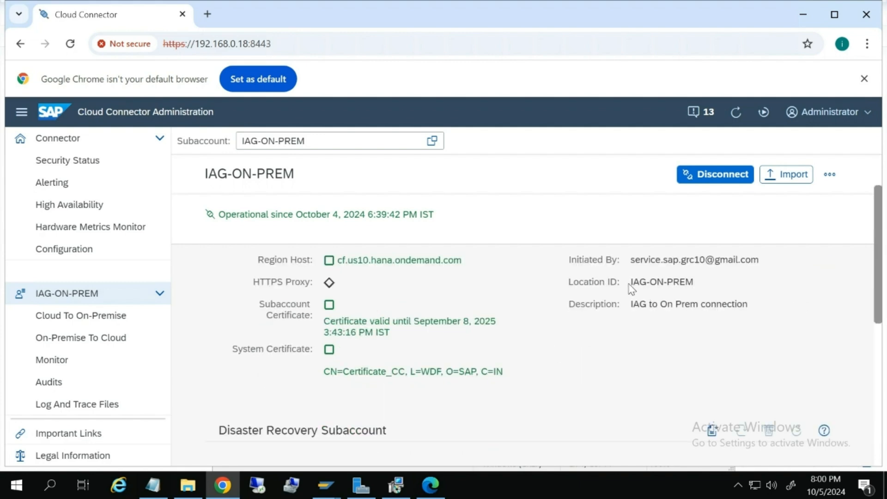
{"action": "left_click_drag", "start_coordinate": [632, 281], "coordinate": [693, 283]}
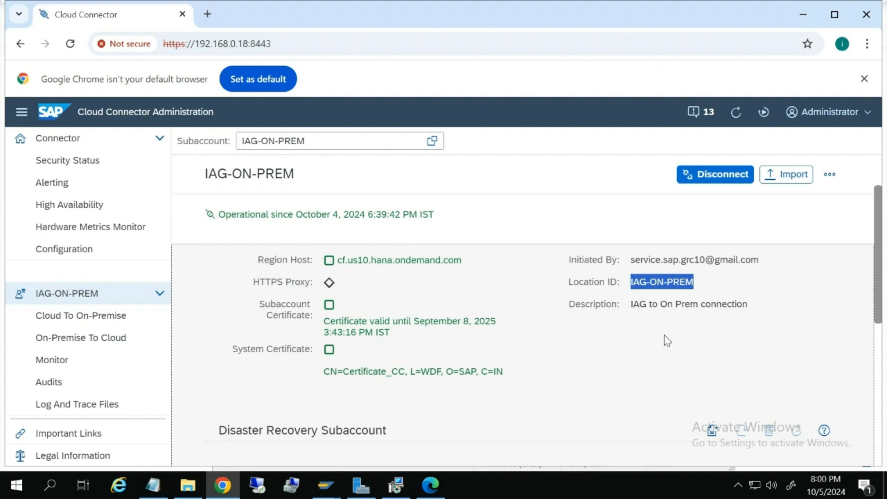
{"action": "scroll", "coordinate": [398, 309], "scroll_direction": "up", "scroll_amount": 1}
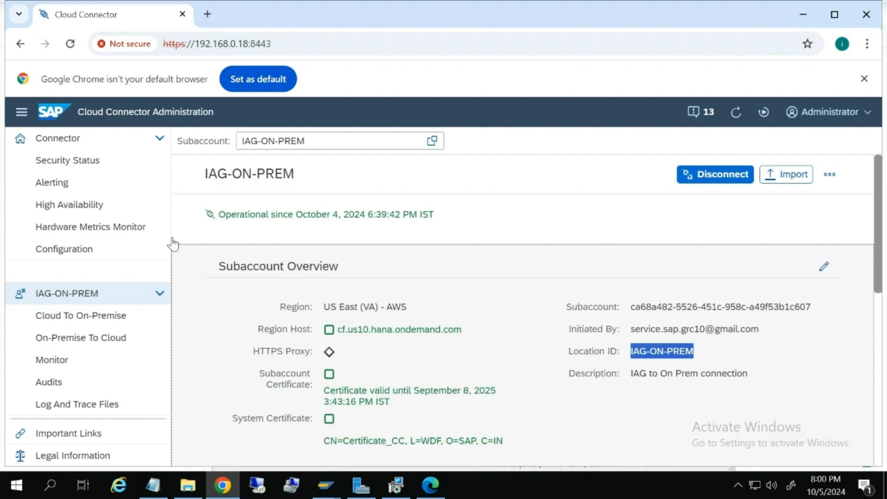
Open the Cloud To On-Premise mappings, then open and dismiss the Add System Mapping form
{"action": "left_click", "coordinate": [130, 316]}
{"action": "left_click", "coordinate": [711, 275]}
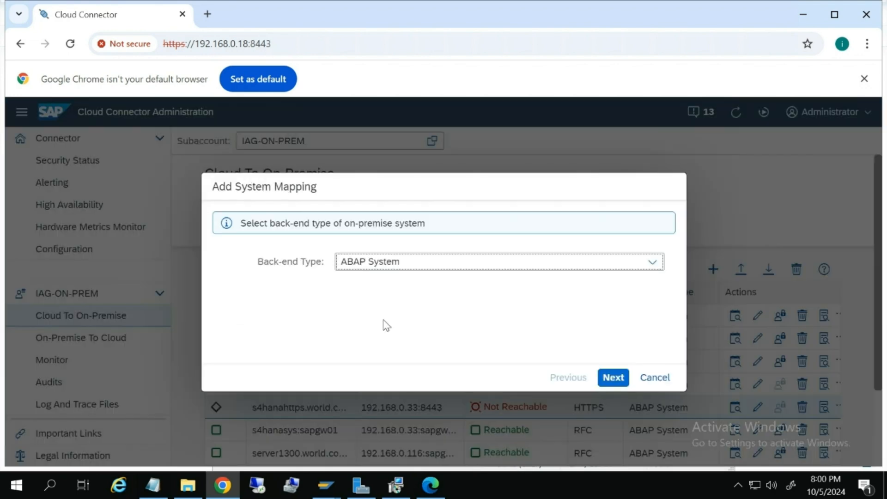
{"action": "left_click", "coordinate": [655, 376]}
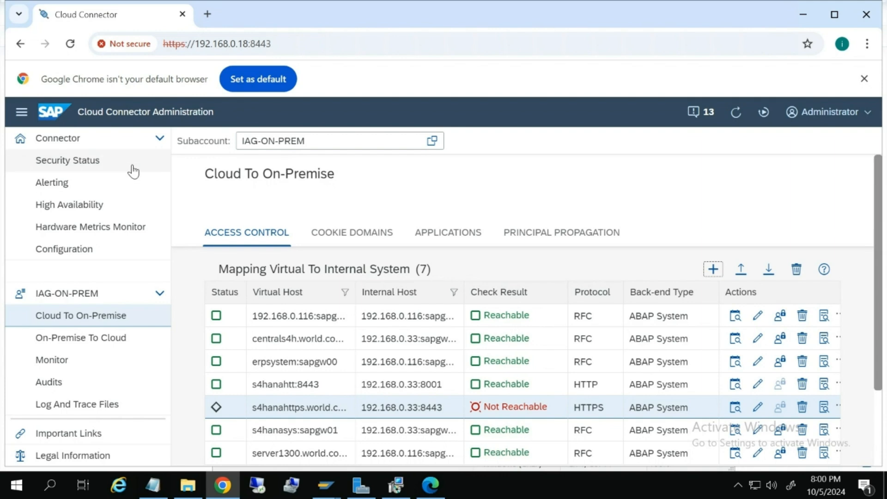
Look over the Add Subaccount form from the connector overview, then cancel it
{"action": "left_click", "coordinate": [116, 140]}
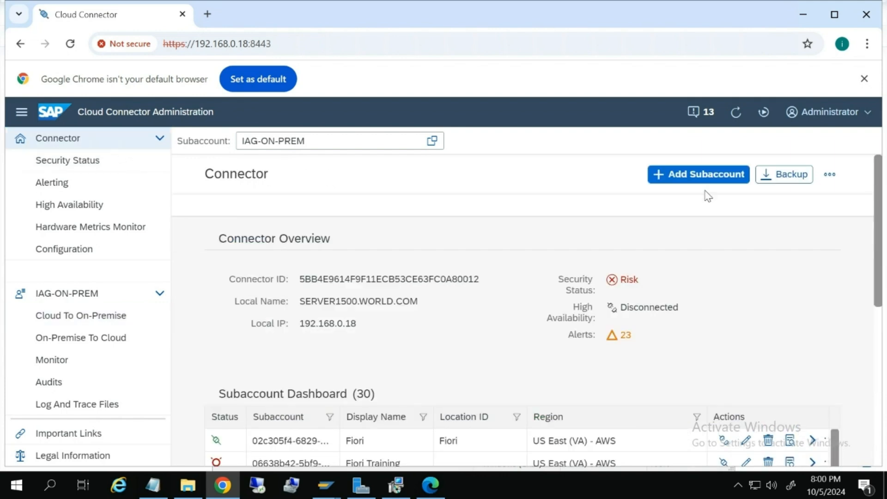
{"action": "left_click", "coordinate": [687, 180]}
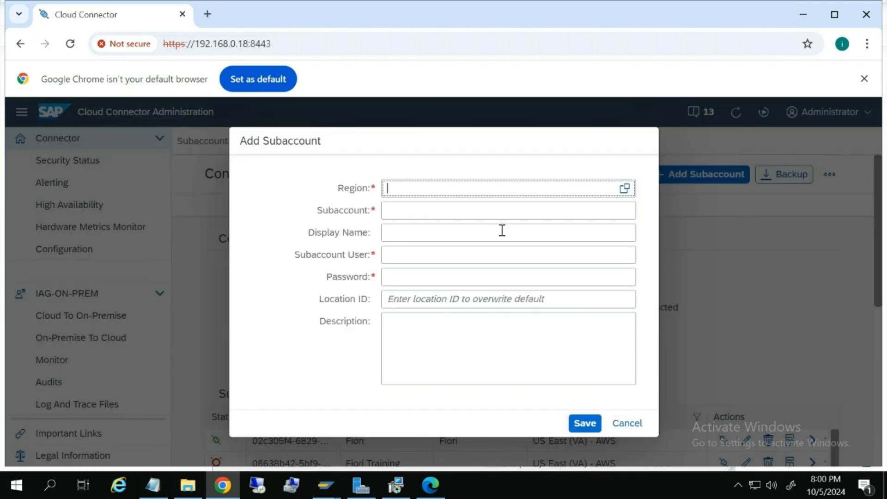
{"action": "left_click", "coordinate": [429, 298]}
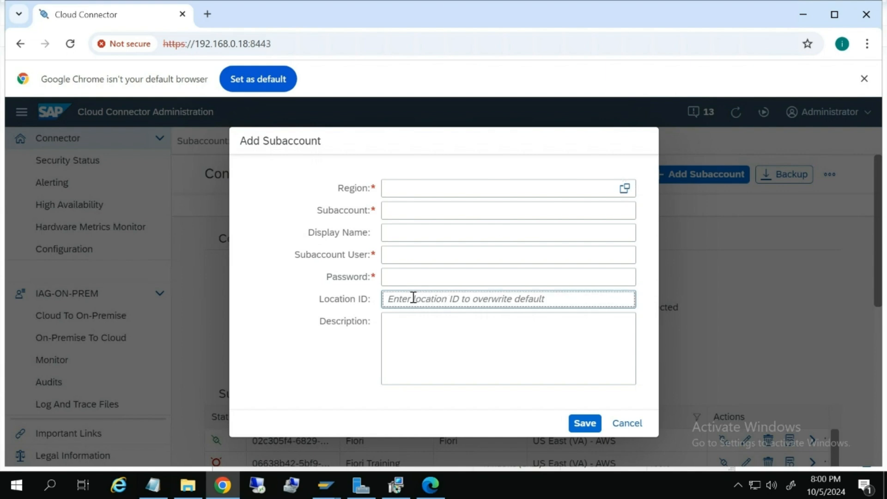
{"action": "left_click", "coordinate": [629, 425]}
{"action": "left_click", "coordinate": [629, 424]}
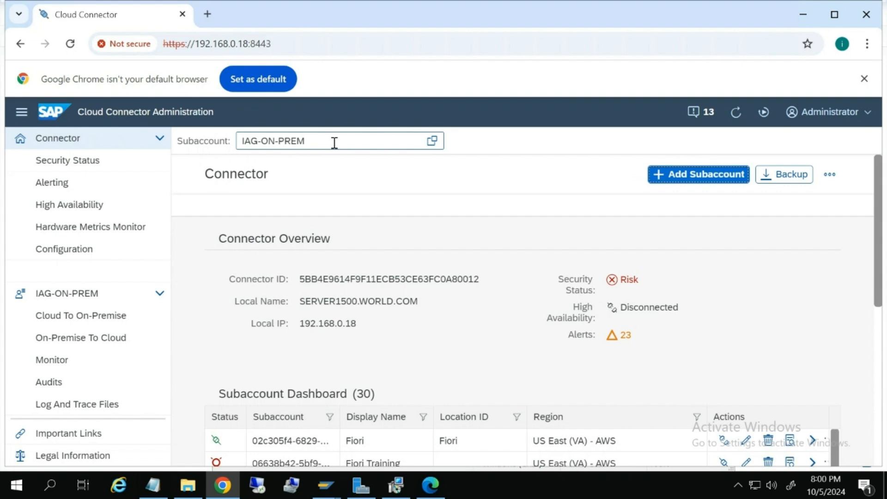
Select the IAG-ON-PREM Location ID on the subaccount overview and leave the remote session
{"action": "left_click_drag", "start_coordinate": [333, 143], "coordinate": [195, 261]}
{"action": "key", "text": "ctrl+c"}
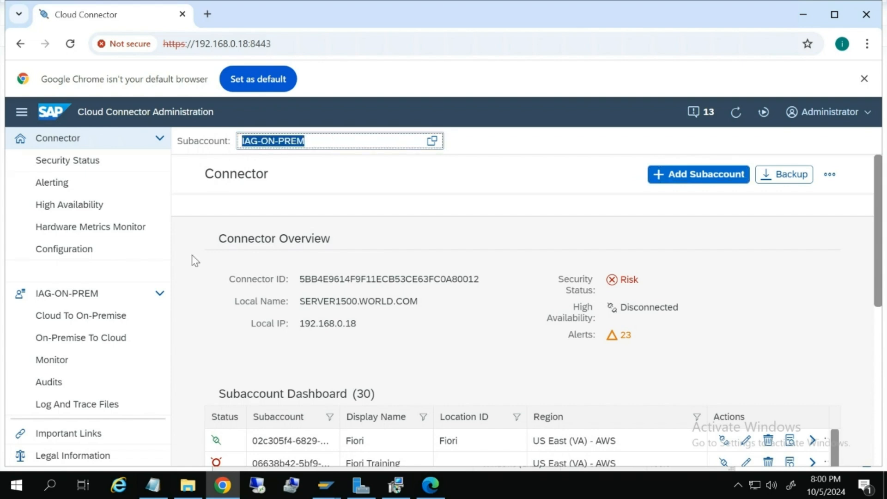
{"action": "left_click", "coordinate": [134, 298]}
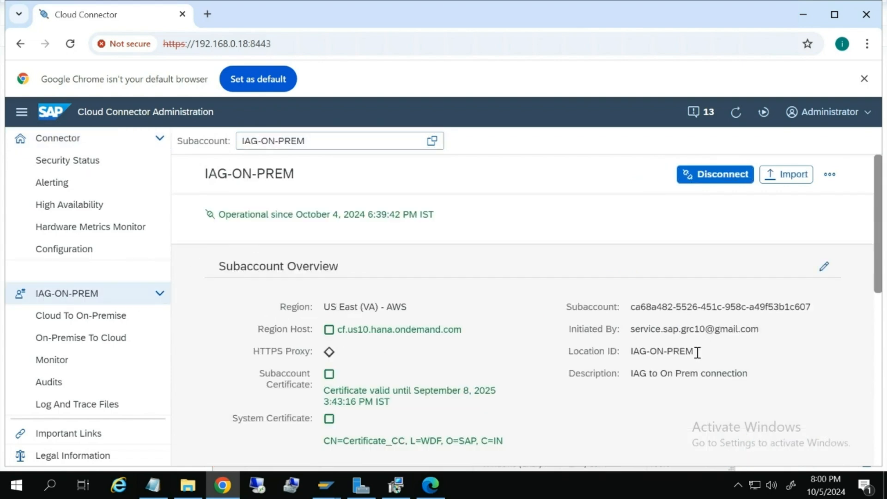
{"action": "left_click_drag", "start_coordinate": [697, 352], "coordinate": [606, 353]}
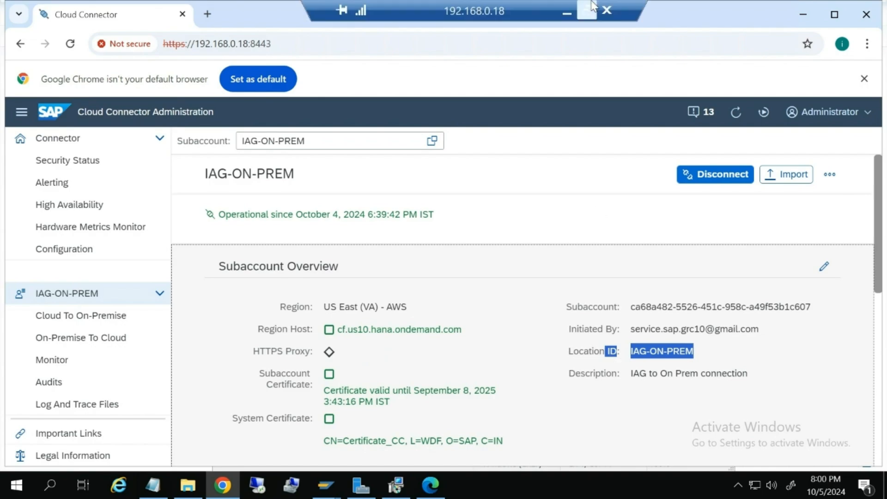
{"action": "left_click", "coordinate": [573, 11]}
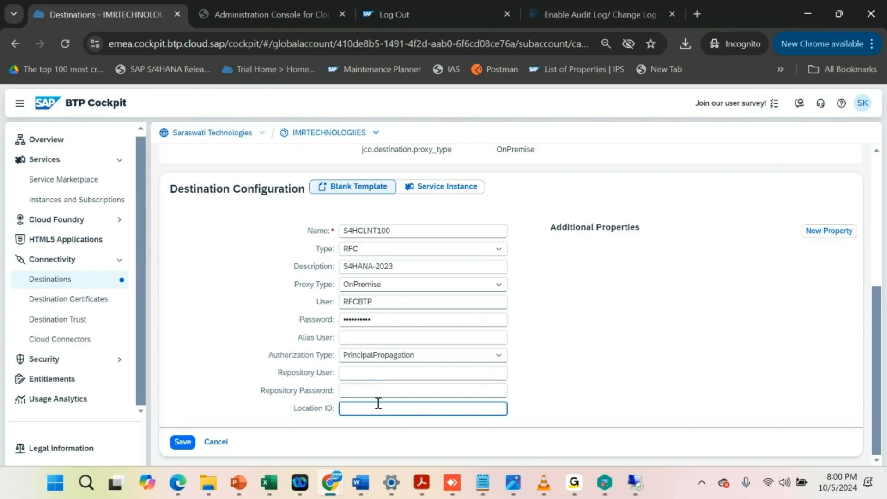
Paste IAG-ON-PREM into Location ID and check the destination name S4HCLNT100
{"action": "key", "text": "ctrl+v"}
{"action": "left_click", "coordinate": [399, 231]}
{"action": "key", "text": "ctrl+a"}
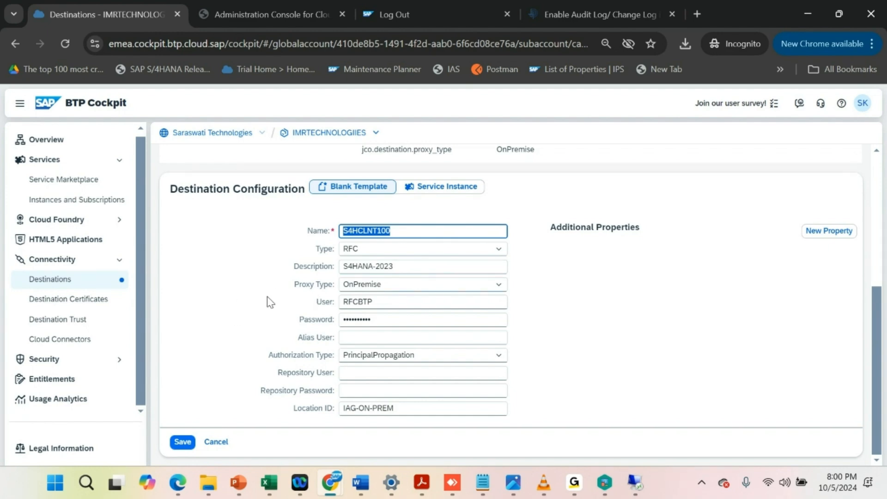
Review the user RFCBTP, password, Alias User, Repository User and Repository Password fields
{"action": "double_click", "coordinate": [369, 303]}
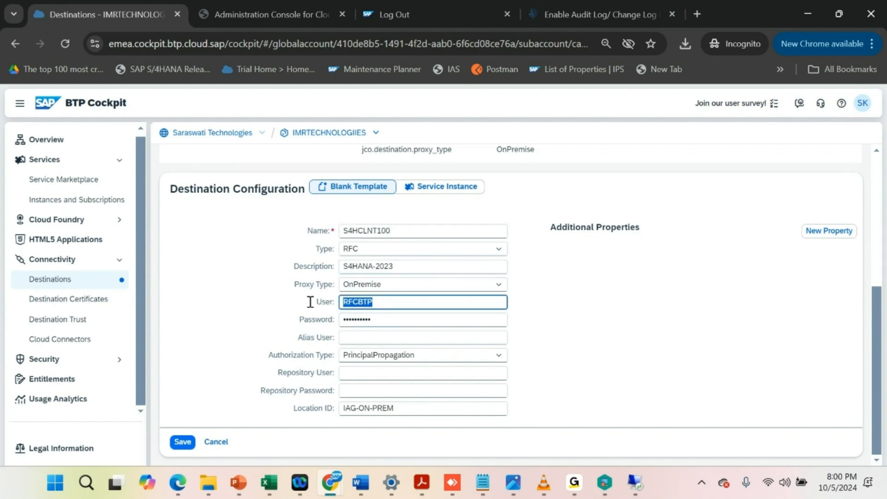
{"action": "double_click", "coordinate": [380, 318]}
{"action": "left_click", "coordinate": [376, 338]}
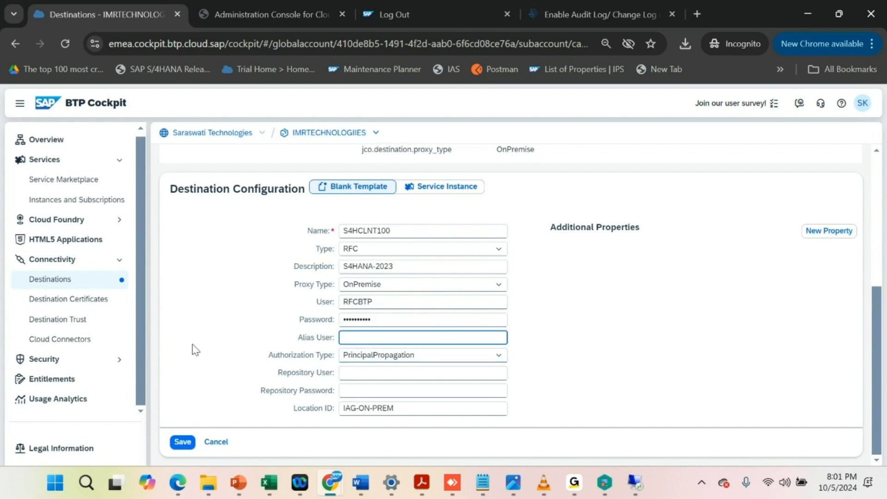
{"action": "left_click", "coordinate": [417, 376]}
{"action": "left_click", "coordinate": [420, 389]}
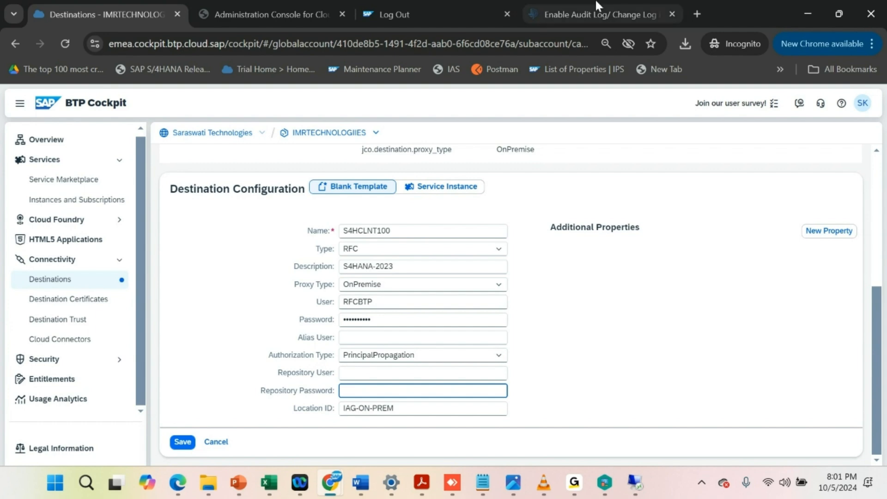
Bring PowerPoint forward and scroll to slide 63, Creating RFC Destination in SAP BTP
{"action": "mouse_move", "coordinate": [240, 483]}
{"action": "left_click", "coordinate": [239, 430]}
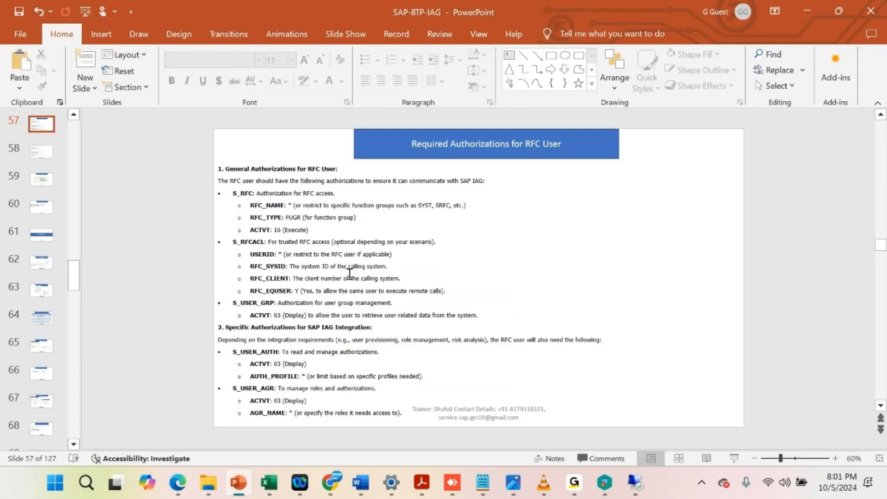
{"action": "scroll", "coordinate": [349, 277], "scroll_direction": "down", "scroll_amount": 3}
{"action": "scroll", "coordinate": [350, 277], "scroll_direction": "down", "scroll_amount": 2}
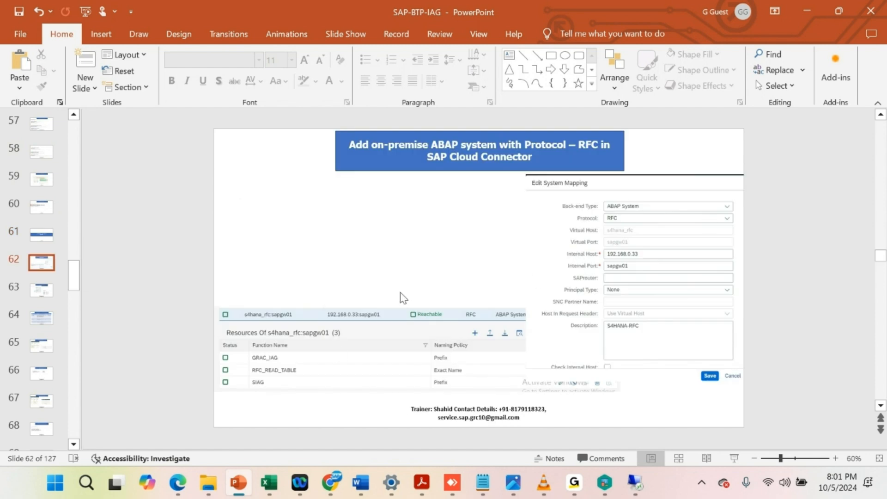
{"action": "scroll", "coordinate": [403, 298], "scroll_direction": "down", "scroll_amount": 1}
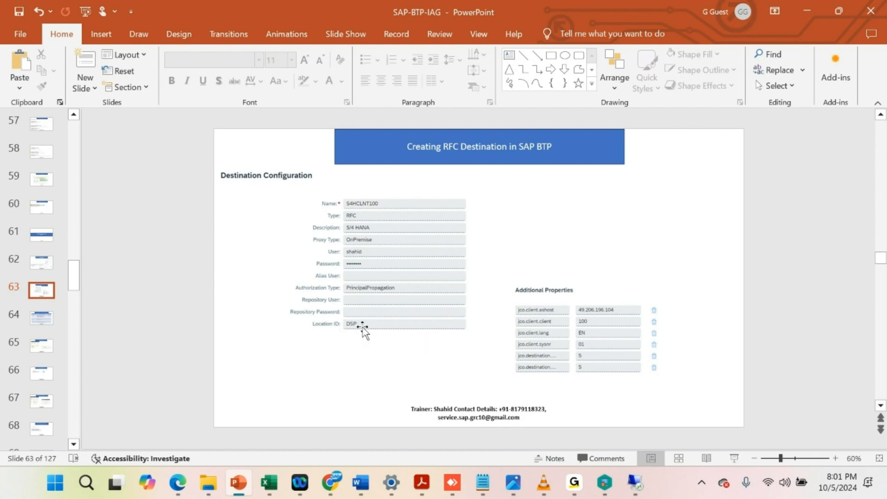
Briefly show the Cloud Connector subaccount page in Remote Desktop, then minimise it again
{"action": "mouse_move", "coordinate": [648, 484]}
{"action": "left_click", "coordinate": [633, 412]}
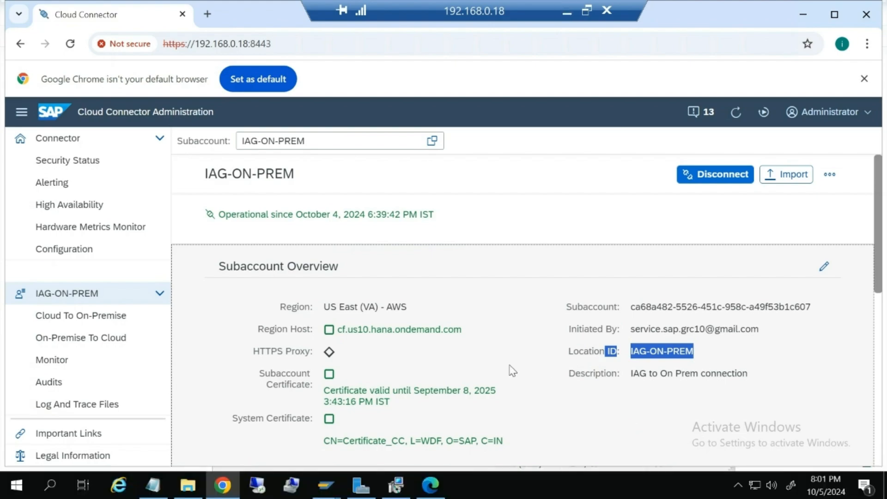
{"action": "left_click", "coordinate": [565, 14]}
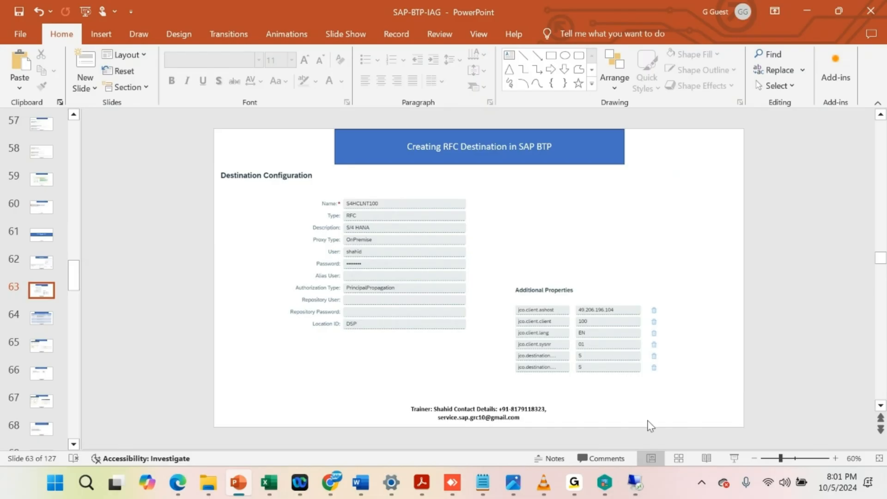
{"action": "mouse_move", "coordinate": [637, 484]}
Back in the S4HCLNT100 destination form, add a new empty additional property row
{"action": "mouse_move", "coordinate": [330, 482]}
{"action": "left_click", "coordinate": [808, 430]}
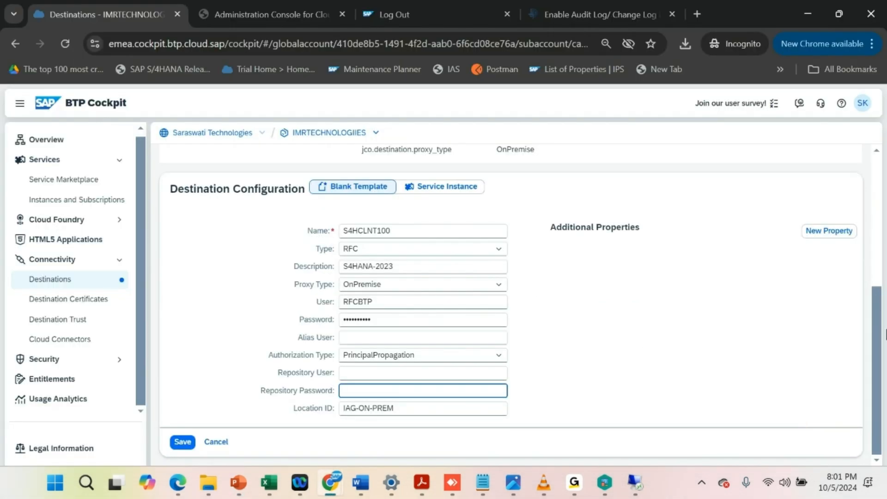
{"action": "scroll", "coordinate": [881, 339], "scroll_direction": "up", "scroll_amount": 5}
{"action": "scroll", "coordinate": [882, 356], "scroll_direction": "down", "scroll_amount": 5}
{"action": "left_click", "coordinate": [817, 234]}
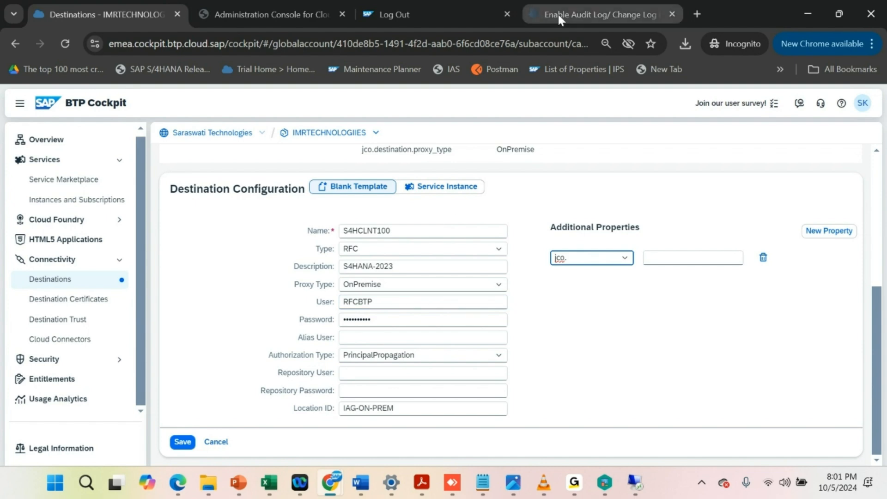
On slide 64, point out the jco.client.client and jco.client.ashost properties and the virtual host note
{"action": "mouse_move", "coordinate": [241, 479]}
{"action": "left_click", "coordinate": [240, 398]}
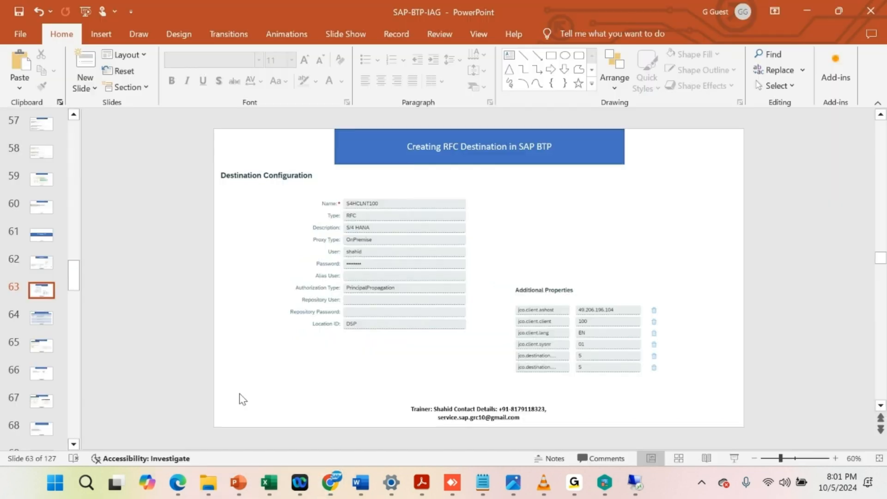
{"action": "scroll", "coordinate": [330, 340], "scroll_direction": "down", "scroll_amount": 1}
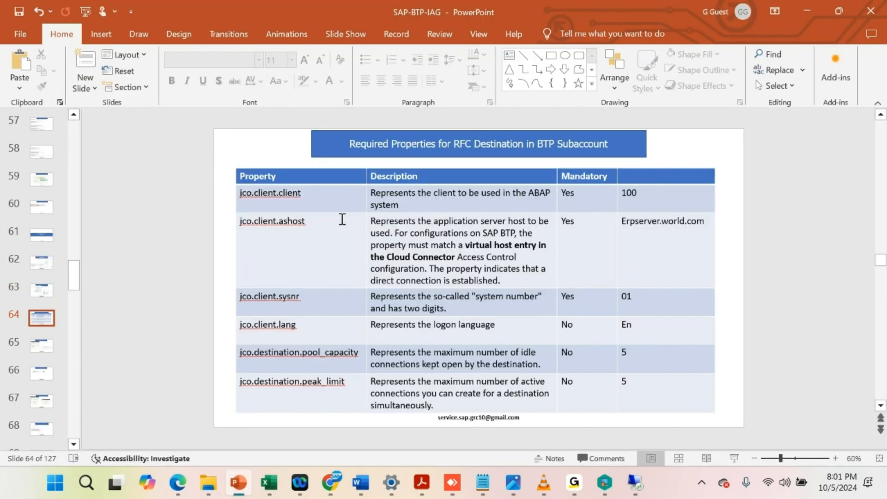
{"action": "left_click_drag", "start_coordinate": [326, 197], "coordinate": [243, 198]}
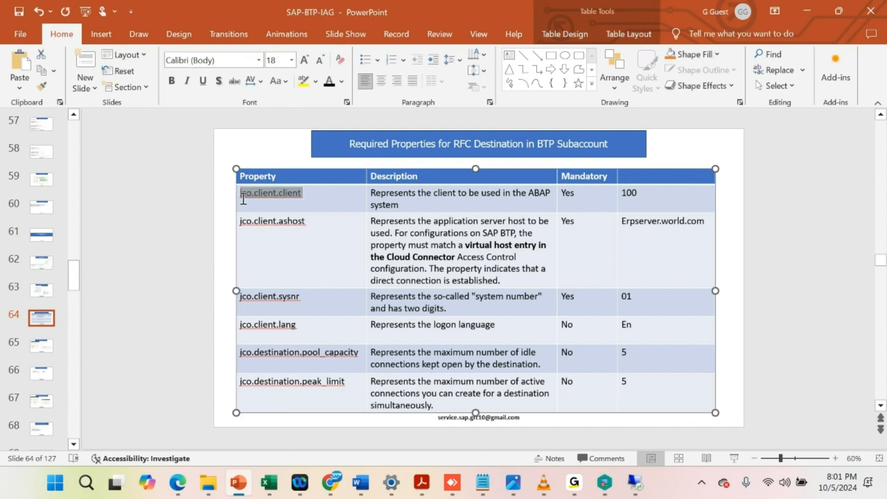
{"action": "left_click", "coordinate": [306, 196]}
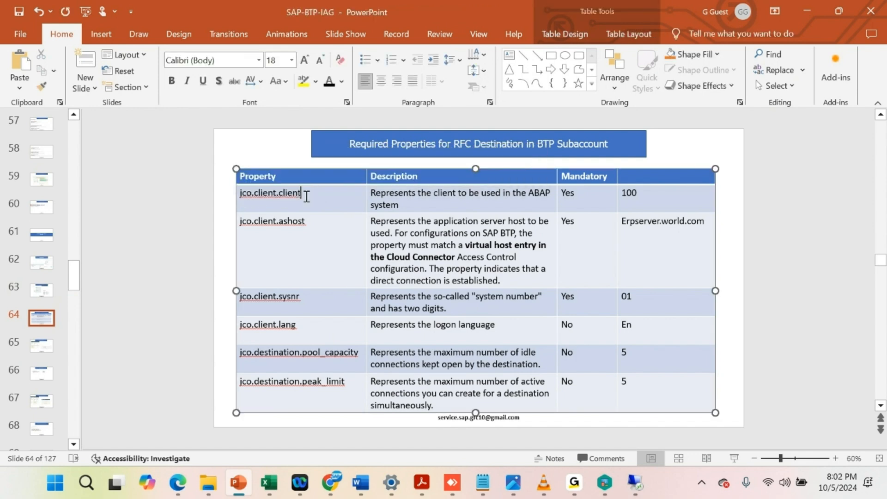
{"action": "left_click", "coordinate": [315, 222]}
{"action": "left_click", "coordinate": [518, 244]}
{"action": "left_click", "coordinate": [318, 221]}
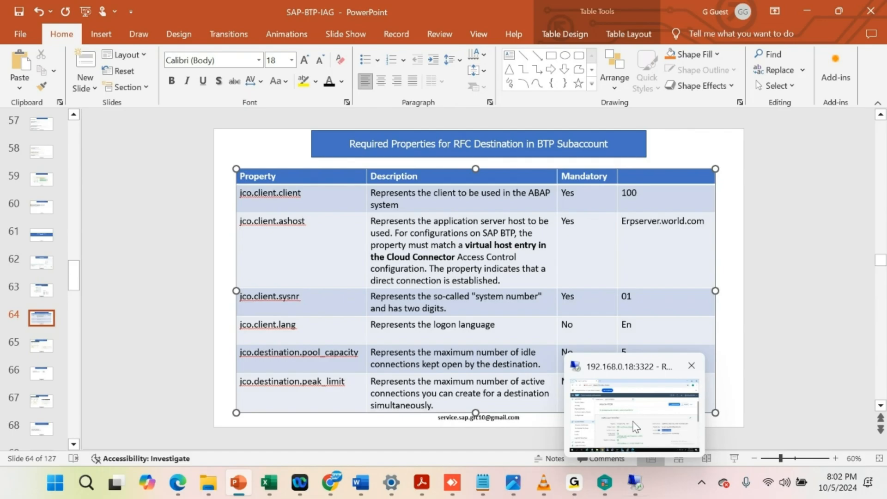
Briefly show the remote Cloud Connector session, minimise it, and return to the BTP Cockpit destination form
{"action": "left_click", "coordinate": [642, 476]}
{"action": "mouse_move", "coordinate": [520, 1]}
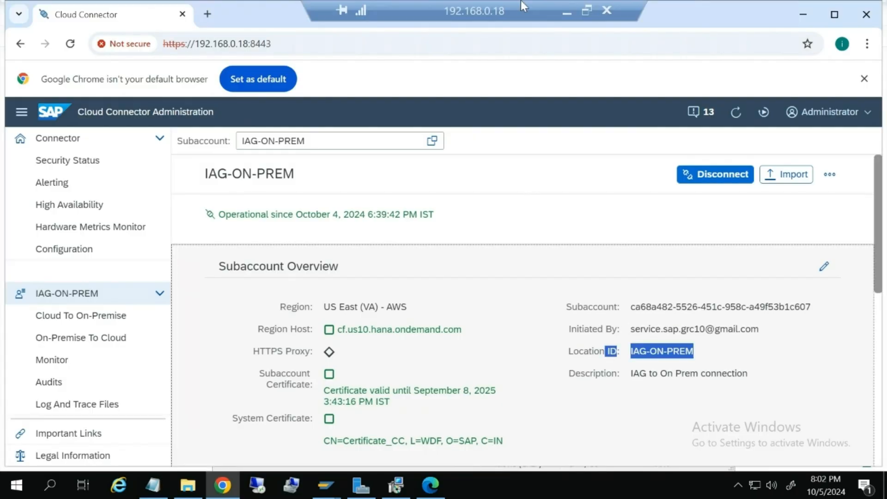
{"action": "left_click", "coordinate": [567, 11]}
{"action": "mouse_move", "coordinate": [348, 494]}
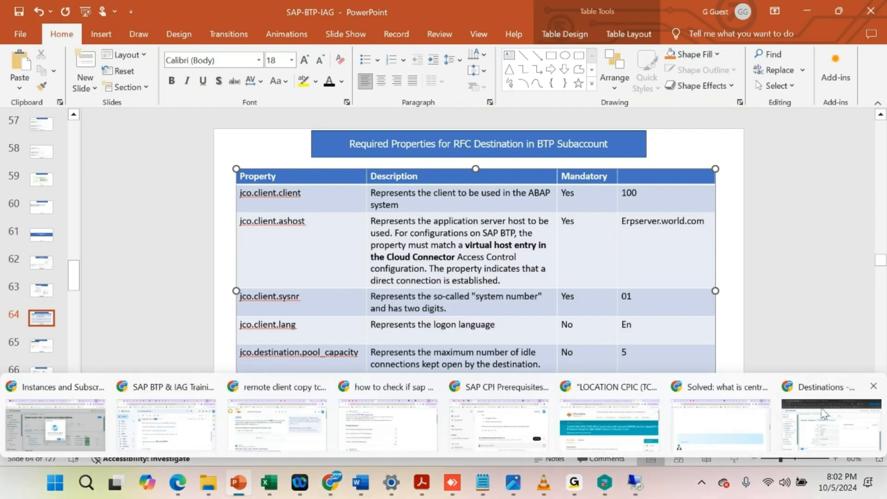
{"action": "left_click", "coordinate": [825, 416]}
Choose jco.client.ashost as the new property's name and click into its empty value field
{"action": "left_click", "coordinate": [626, 258]}
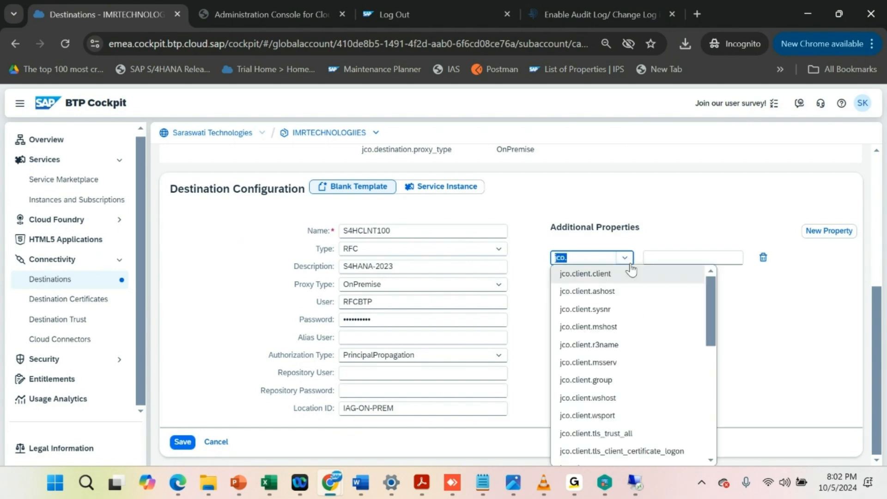
{"action": "left_click", "coordinate": [636, 296]}
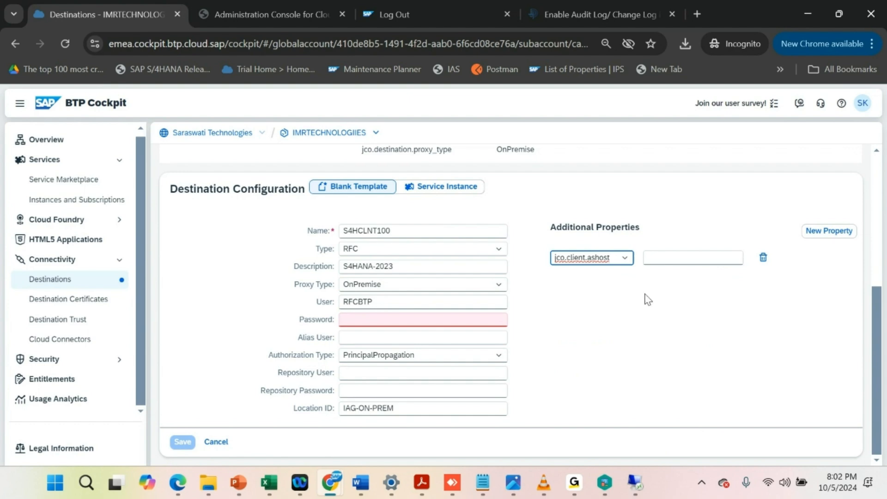
{"action": "left_click", "coordinate": [680, 258]}
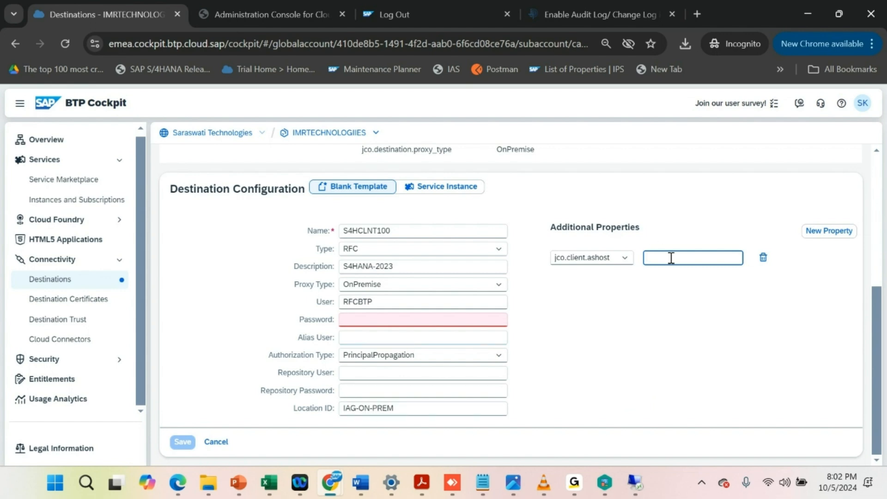
In Cloud Connector's Cloud To On-Premise mappings, select the second RFC mapping, then start Add System Mapping
{"action": "left_click", "coordinate": [635, 481]}
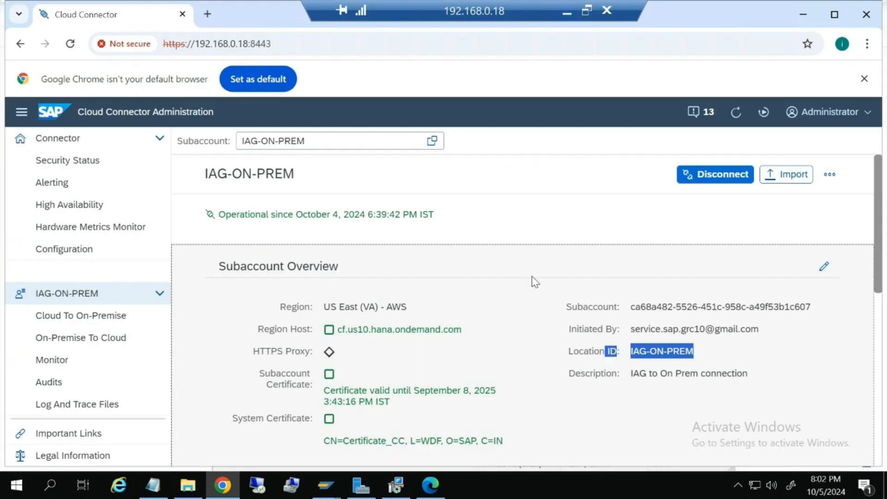
{"action": "left_click", "coordinate": [89, 314]}
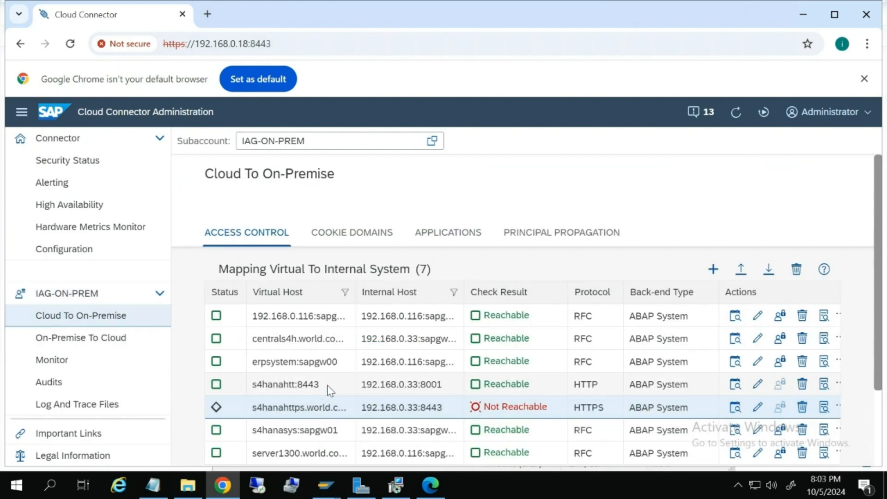
{"action": "scroll", "coordinate": [328, 387], "scroll_direction": "down", "scroll_amount": 1}
{"action": "scroll", "coordinate": [329, 386], "scroll_direction": "up", "scroll_amount": 1}
{"action": "left_click", "coordinate": [342, 337]}
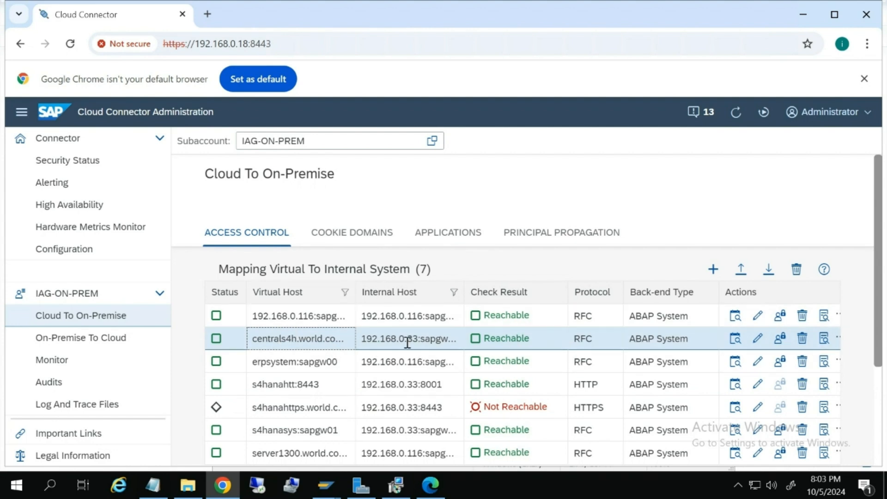
{"action": "left_click", "coordinate": [713, 269]}
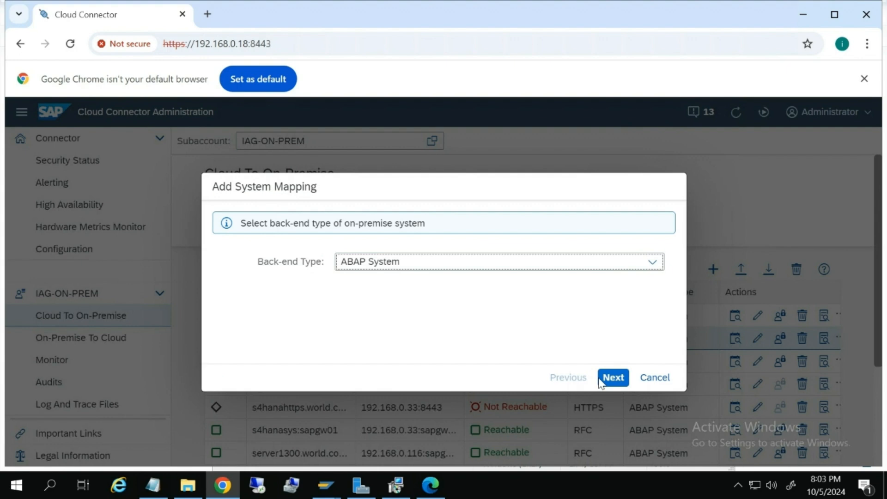
Configure the ABAP System mapping: RFC, no load balancing, server 192.168.0.33, instance 01; select the proposed virtual server
{"action": "left_click", "coordinate": [613, 376]}
{"action": "left_click", "coordinate": [652, 262]}
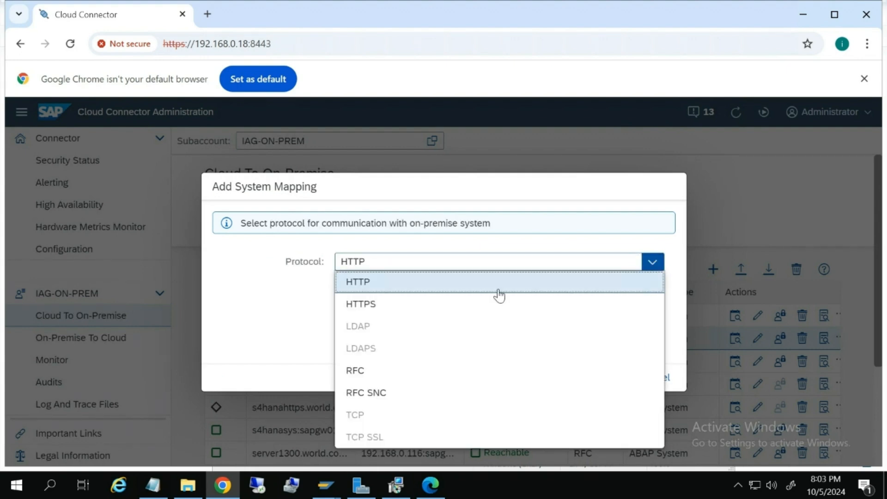
{"action": "left_click", "coordinate": [398, 371]}
{"action": "left_click", "coordinate": [613, 377]}
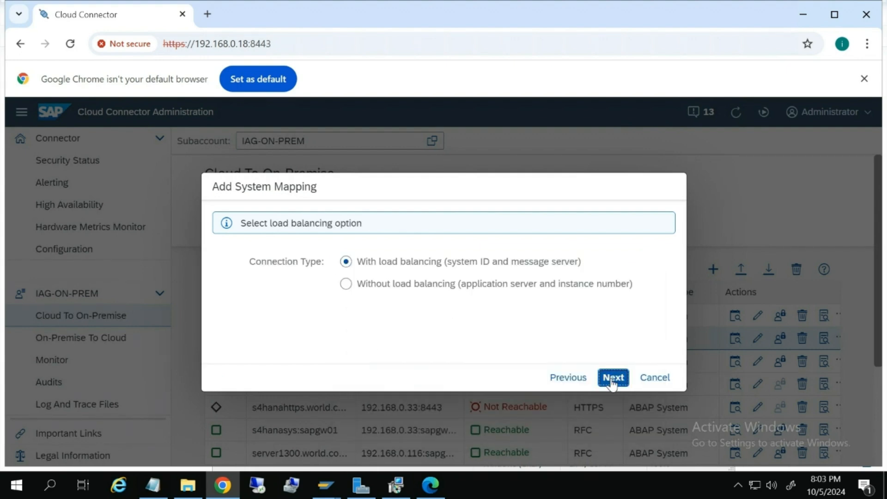
{"action": "left_click", "coordinate": [462, 290]}
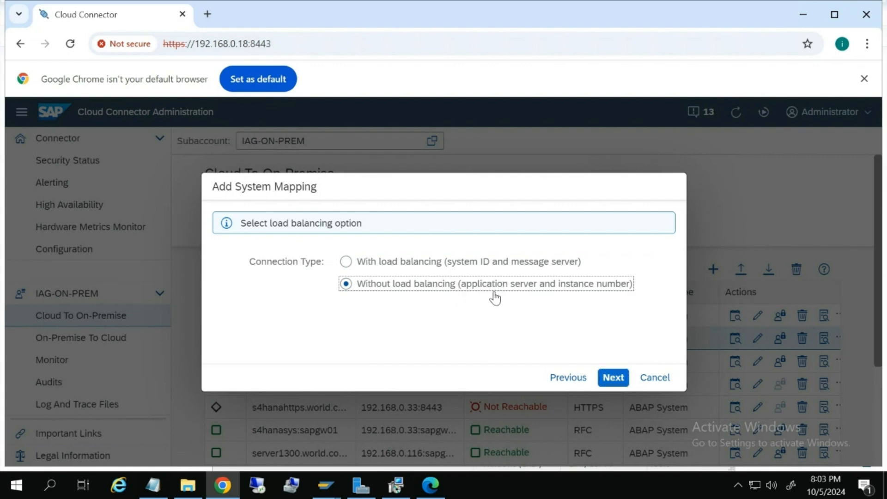
{"action": "left_click", "coordinate": [612, 377]}
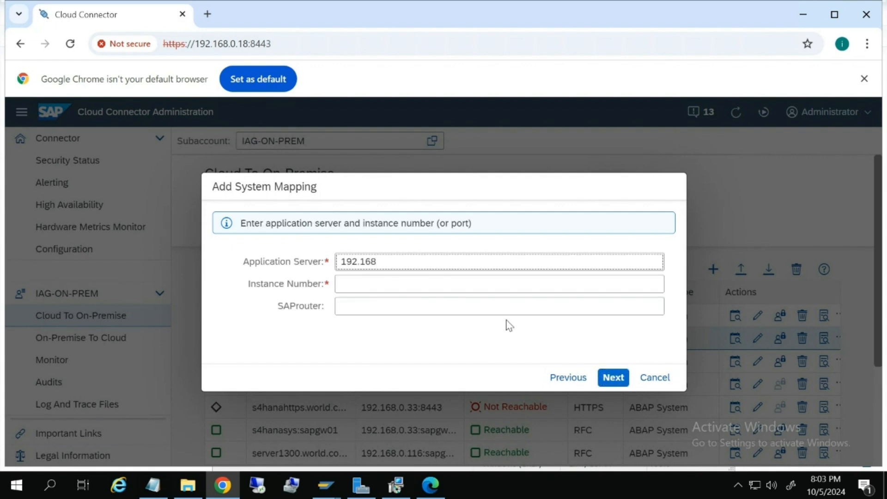
{"action": "key", "text": "Tab"}
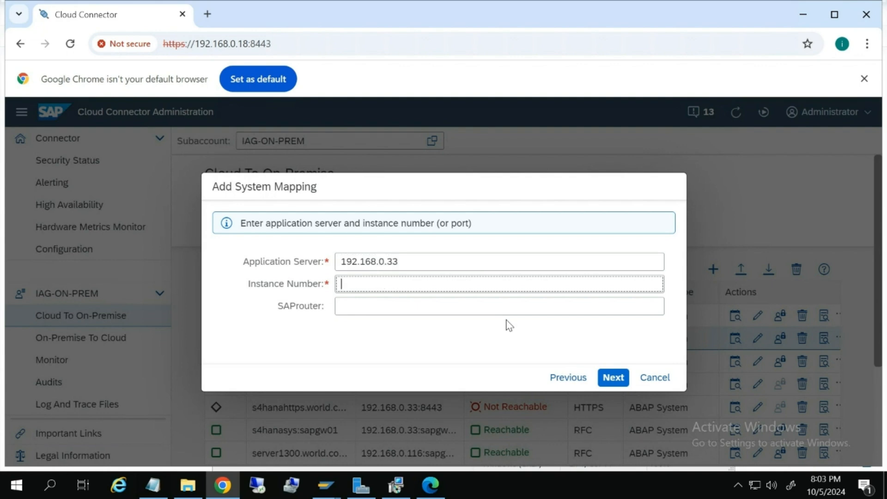
{"action": "left_click", "coordinate": [613, 377]}
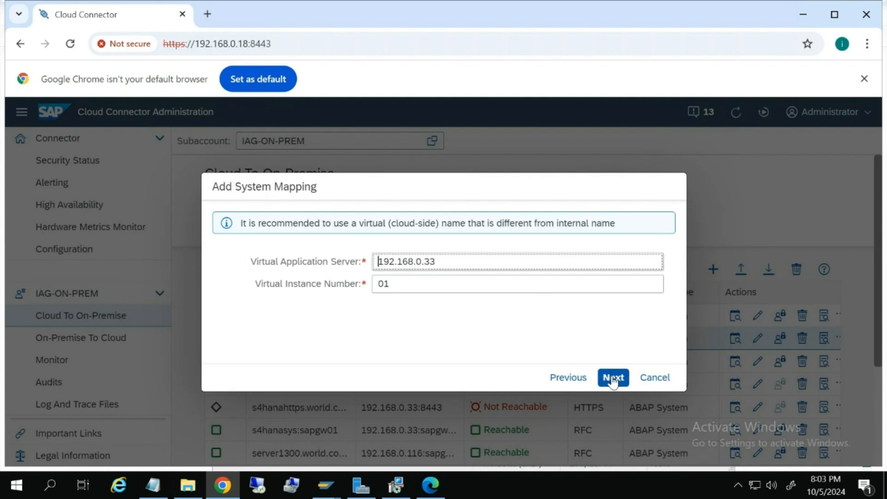
{"action": "left_click_drag", "start_coordinate": [450, 259], "coordinate": [337, 260]}
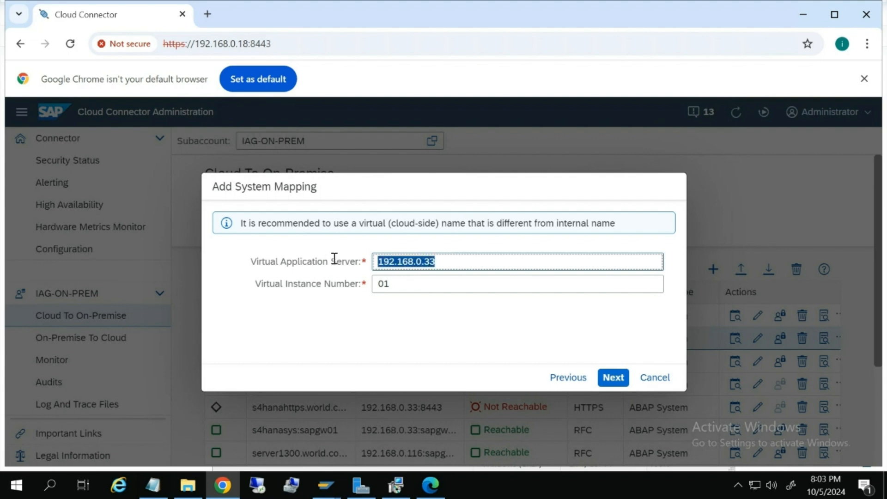
Minimise the Cloud Connector session with the mapping unfinished and bring up the PowerPoint properties slide
{"action": "mouse_move", "coordinate": [601, 3]}
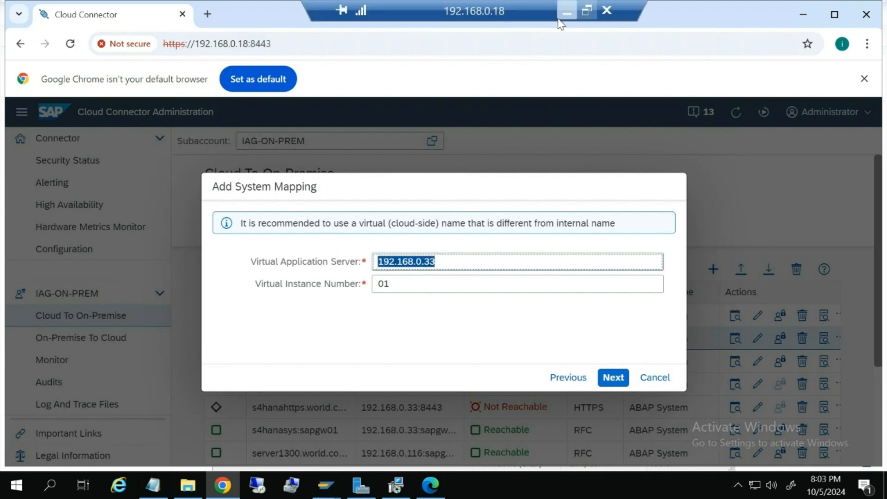
{"action": "left_click", "coordinate": [565, 12]}
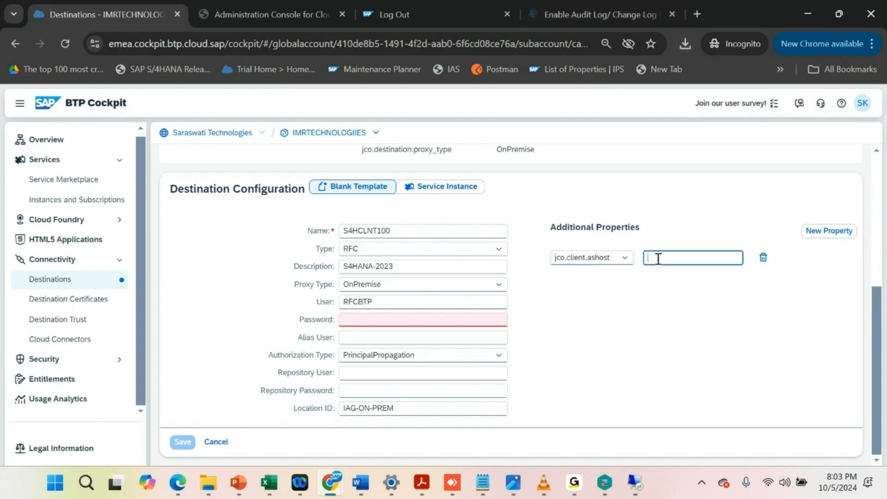
{"action": "left_click", "coordinate": [635, 483]}
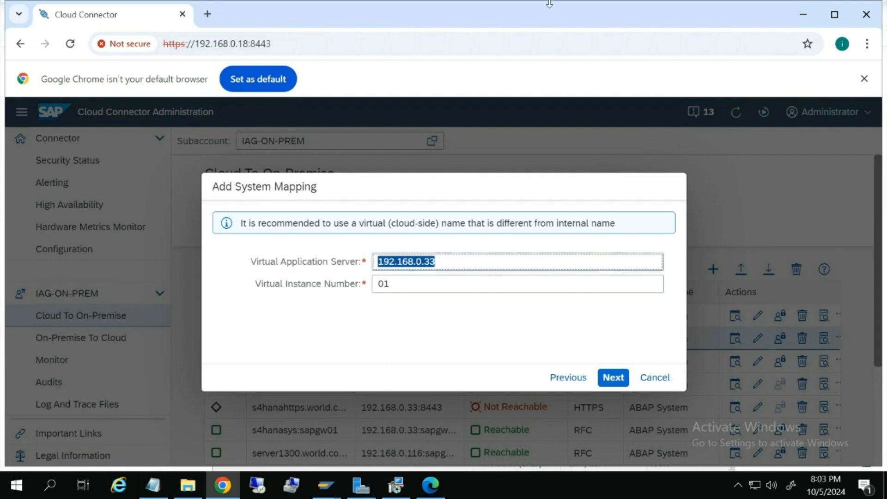
{"action": "left_click", "coordinate": [568, 11]}
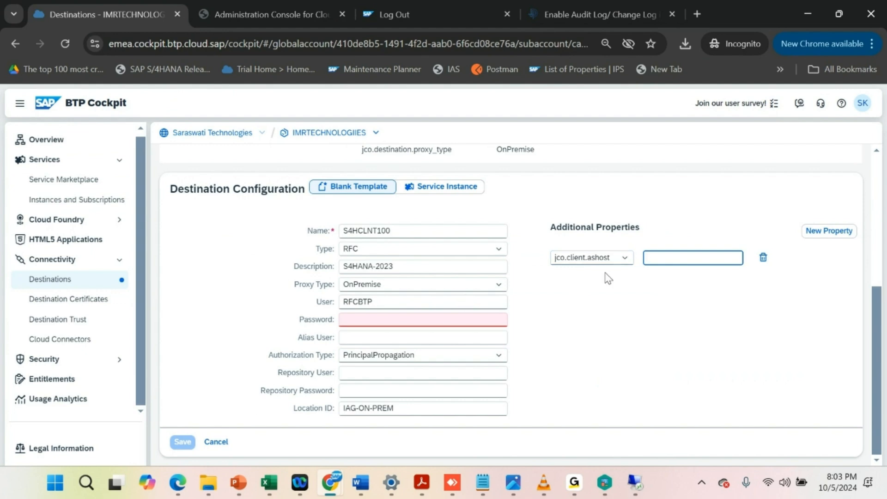
{"action": "mouse_move", "coordinate": [239, 483]}
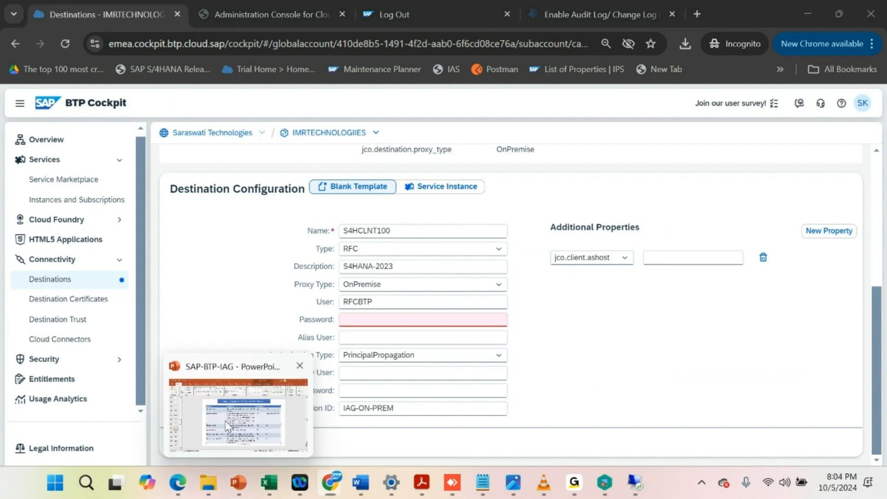
{"action": "left_click", "coordinate": [230, 426]}
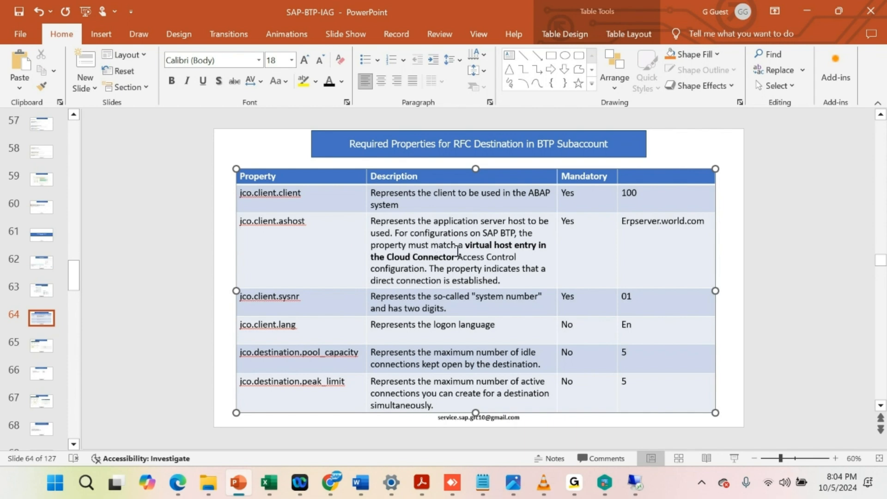
Bring back the Cloud Connector Add System Mapping virtual host step (192.168.0.33, instance 01)
{"action": "left_click", "coordinate": [420, 268]}
{"action": "mouse_move", "coordinate": [634, 483]}
{"action": "left_click", "coordinate": [633, 429]}
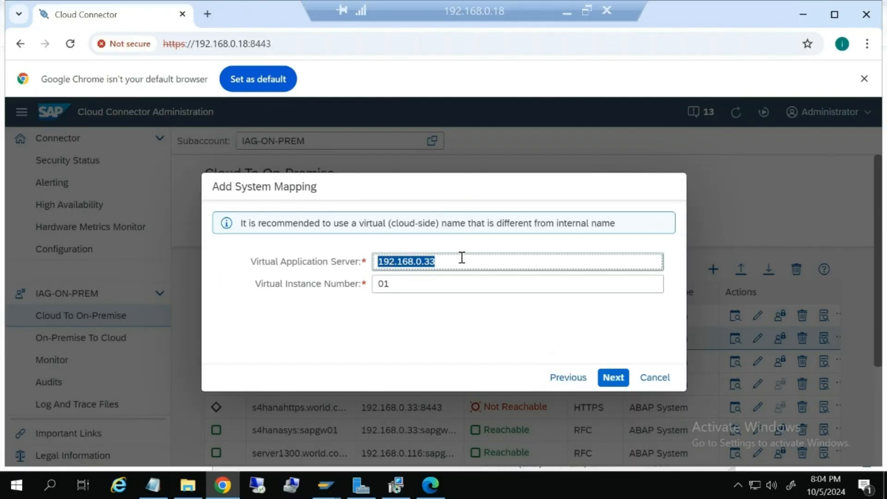
{"action": "left_click", "coordinate": [567, 12]}
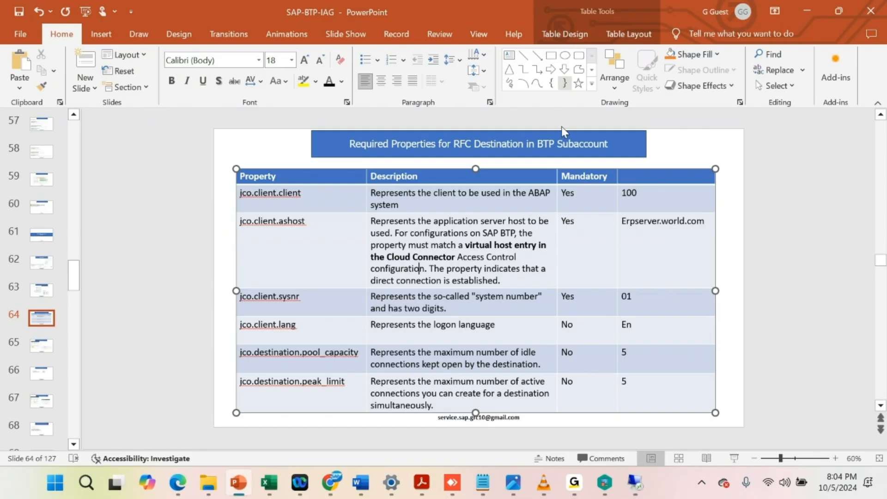
{"action": "mouse_move", "coordinate": [331, 482]}
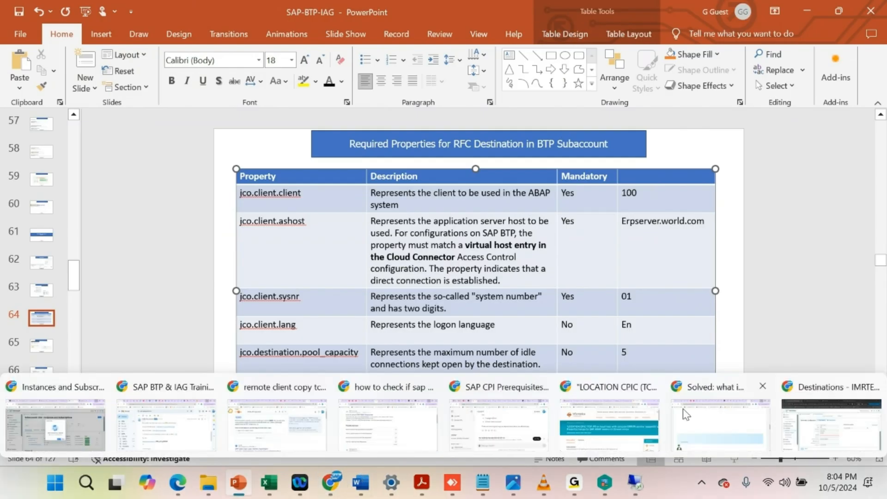
{"action": "left_click", "coordinate": [824, 422]}
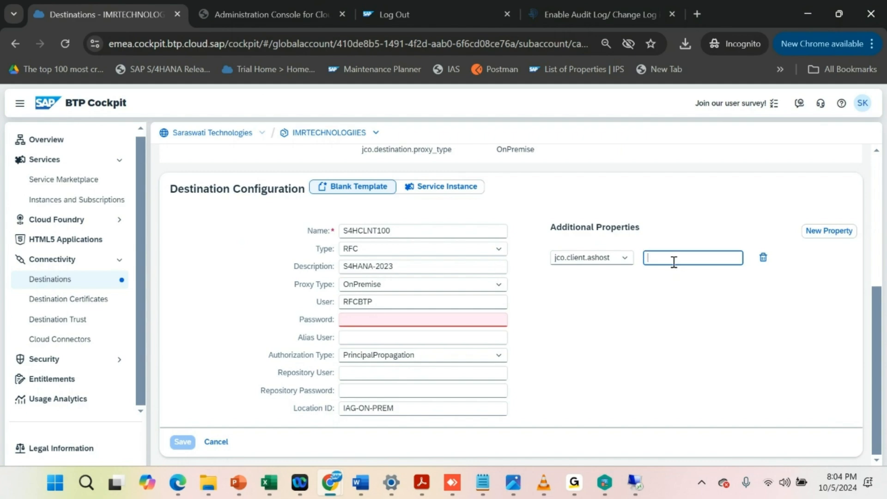
{"action": "mouse_move", "coordinate": [635, 483]}
{"action": "left_click", "coordinate": [636, 418]}
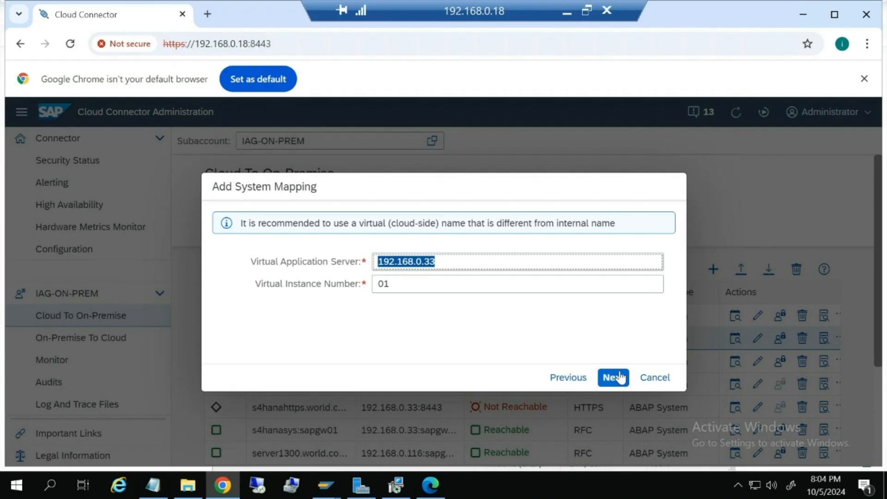
Cancel the unfinished mapping and copy the virtual host s4hanasys from the s4hanasys:sapgw01 mapping
{"action": "left_click", "coordinate": [655, 377]}
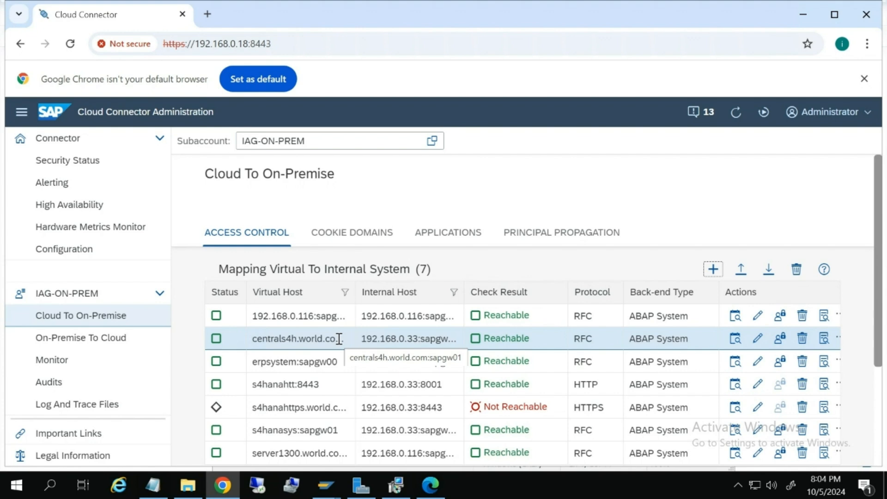
{"action": "scroll", "coordinate": [340, 382], "scroll_direction": "down", "scroll_amount": 1}
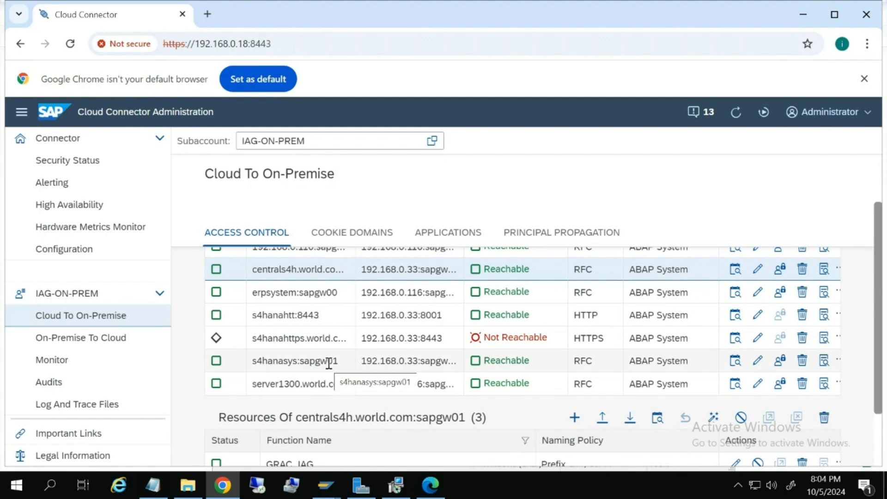
{"action": "left_click", "coordinate": [328, 364]}
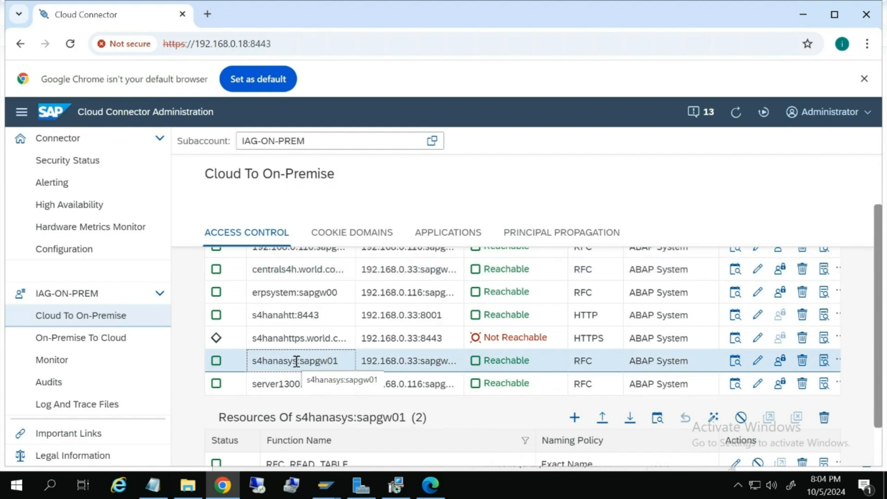
{"action": "left_click_drag", "start_coordinate": [296, 360], "coordinate": [253, 368]}
{"action": "key", "text": "ctrl+c"}
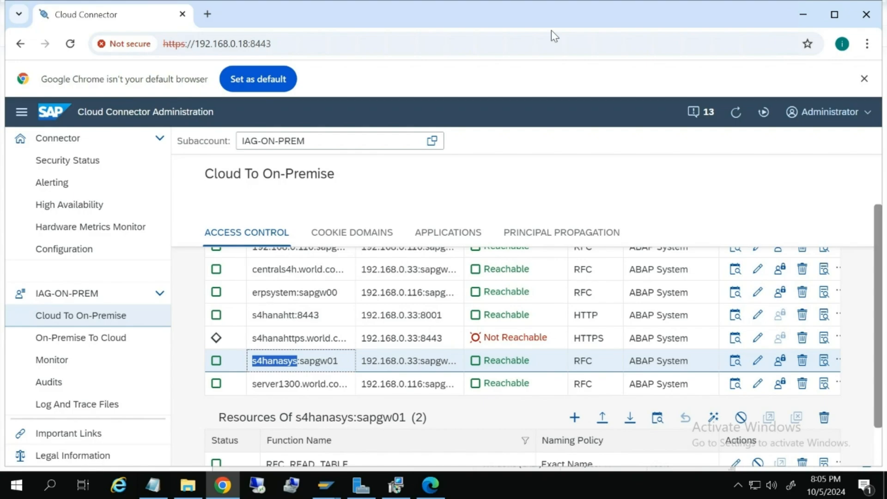
{"action": "left_click", "coordinate": [567, 9]}
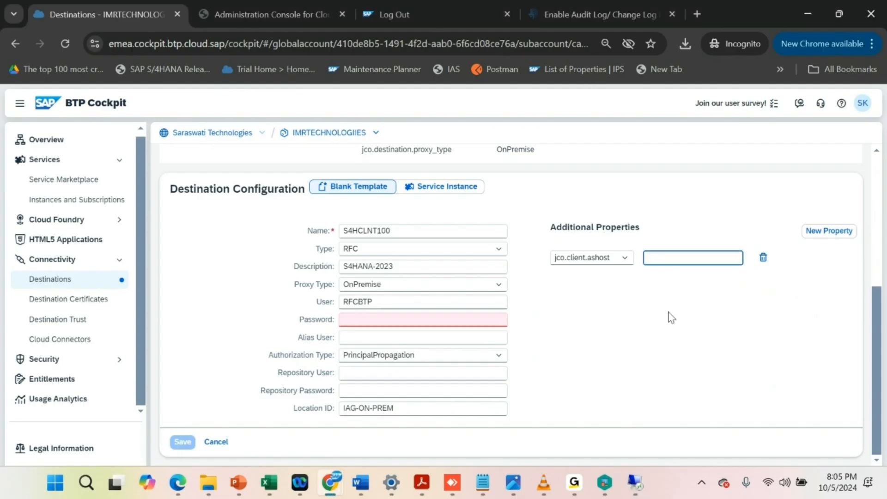
Paste s4hanasys as the jco.client.ashost value and add jco.client.client with value 100
{"action": "key", "text": "ctrl+v"}
{"action": "left_click", "coordinate": [837, 231]}
{"action": "type", "text": "jco."}
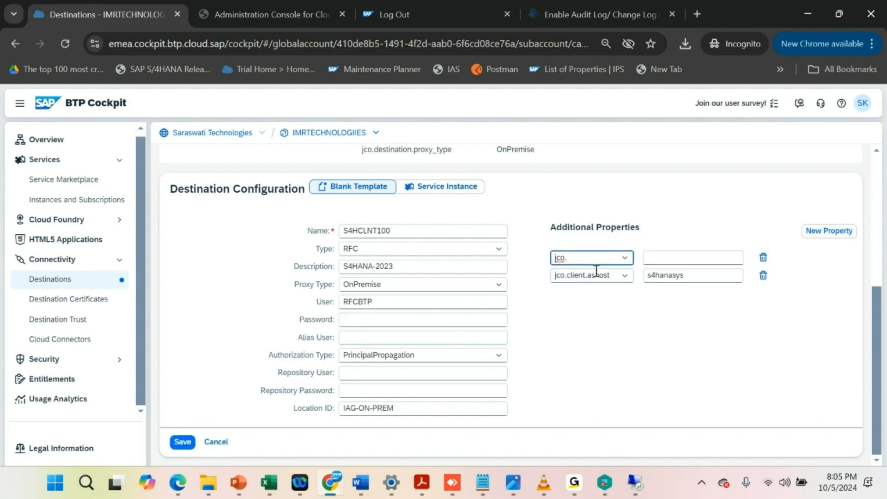
{"action": "left_click", "coordinate": [622, 258]}
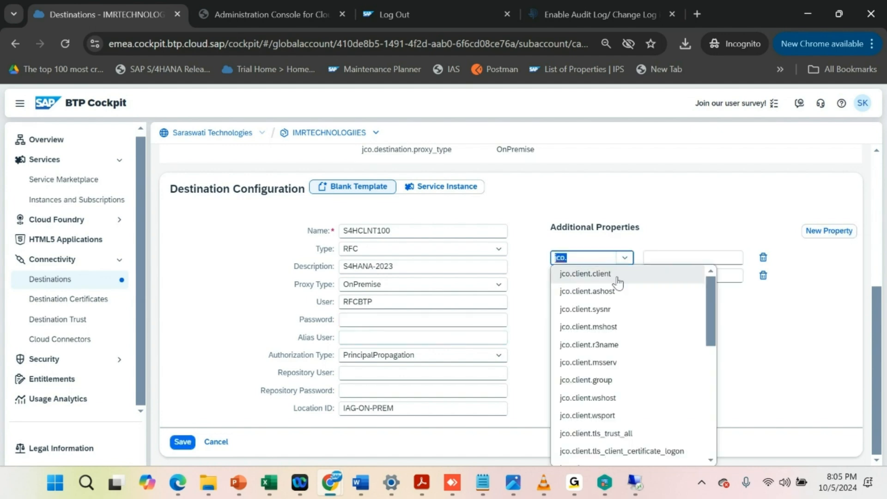
{"action": "left_click", "coordinate": [617, 274]}
{"action": "left_click", "coordinate": [662, 256]}
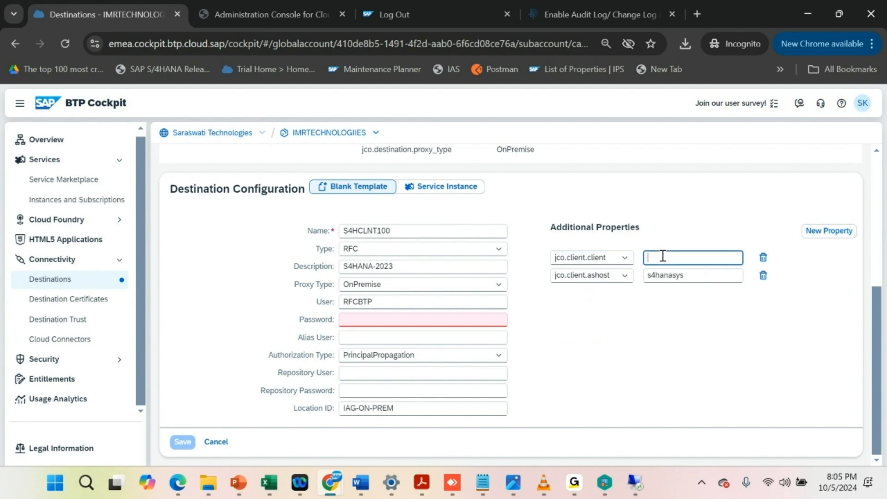
{"action": "type", "text": "100"}
{"action": "mouse_move", "coordinate": [635, 483]}
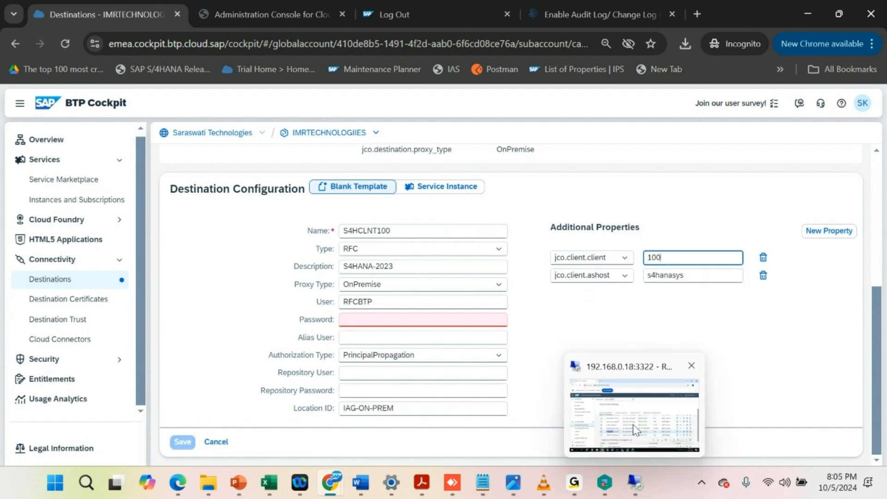
{"action": "left_click", "coordinate": [637, 444]}
Log on to the HANA-2023 system in SAP Logon to check user RFCBTP in client 100
{"action": "mouse_move", "coordinate": [328, 482]}
{"action": "left_click", "coordinate": [245, 397]}
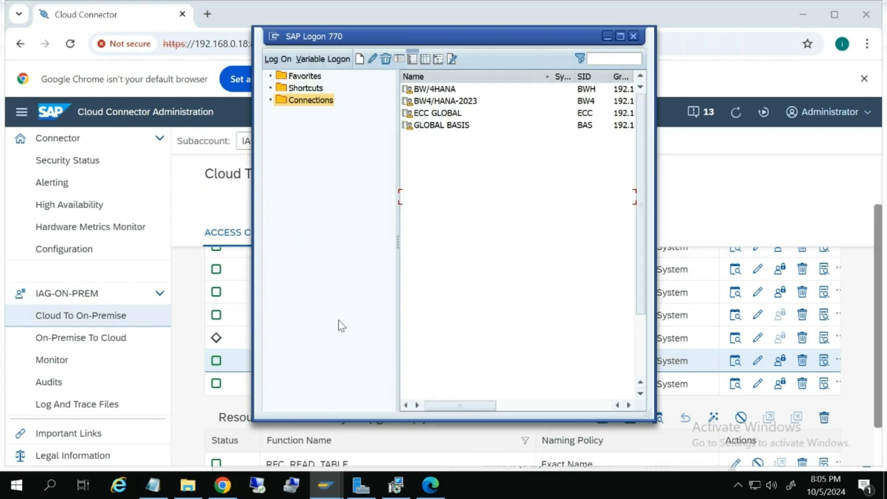
{"action": "left_click", "coordinate": [444, 199]}
{"action": "double_click", "coordinate": [446, 203]}
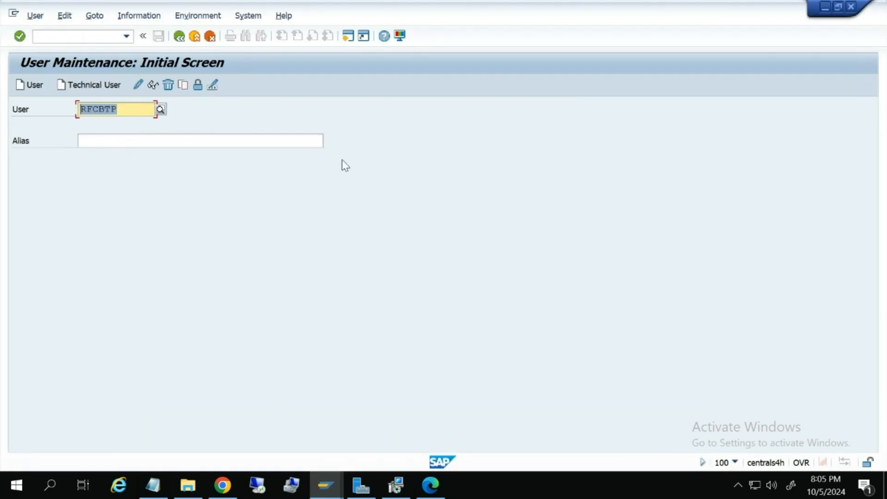
{"action": "mouse_move", "coordinate": [669, 7]}
{"action": "left_click", "coordinate": [565, 10]}
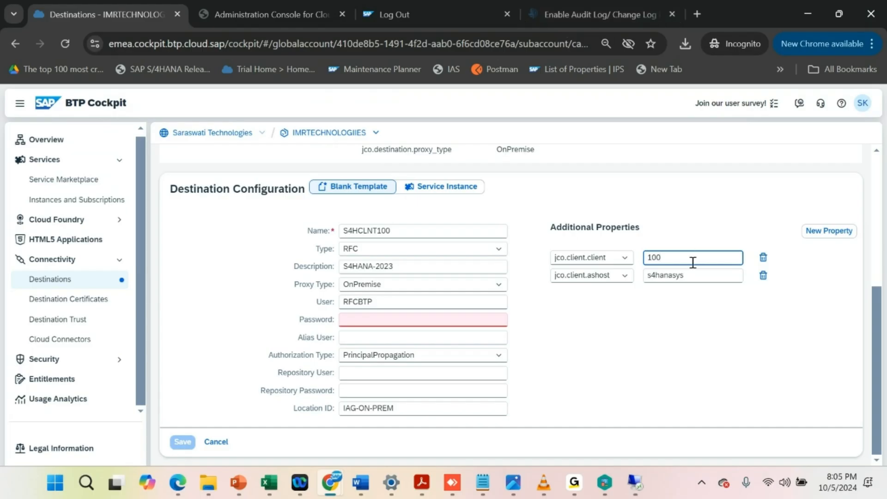
On slide 64, note that jco.client.client is mandatory with value 100, and add a line below jco.client.sysnr
{"action": "mouse_move", "coordinate": [248, 493]}
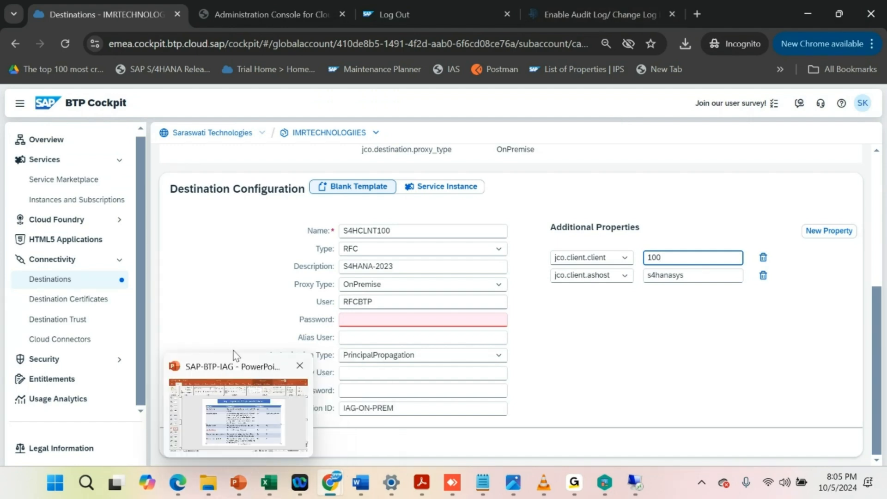
{"action": "left_click", "coordinate": [243, 440]}
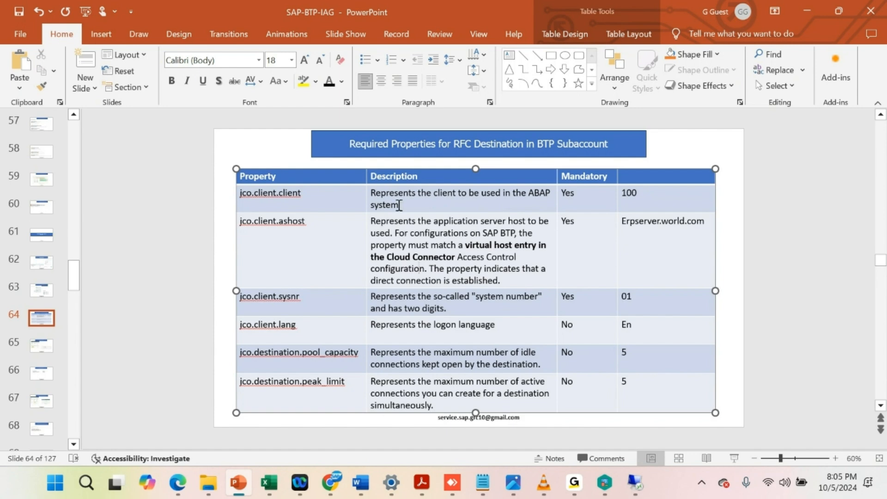
{"action": "left_click_drag", "start_coordinate": [414, 208], "coordinate": [360, 185]}
{"action": "left_click_drag", "start_coordinate": [649, 199], "coordinate": [594, 192]}
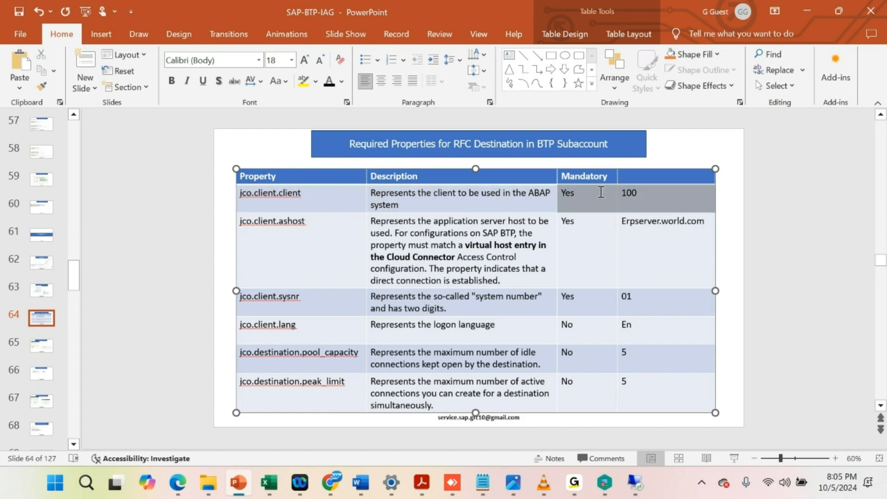
{"action": "left_click", "coordinate": [410, 246]}
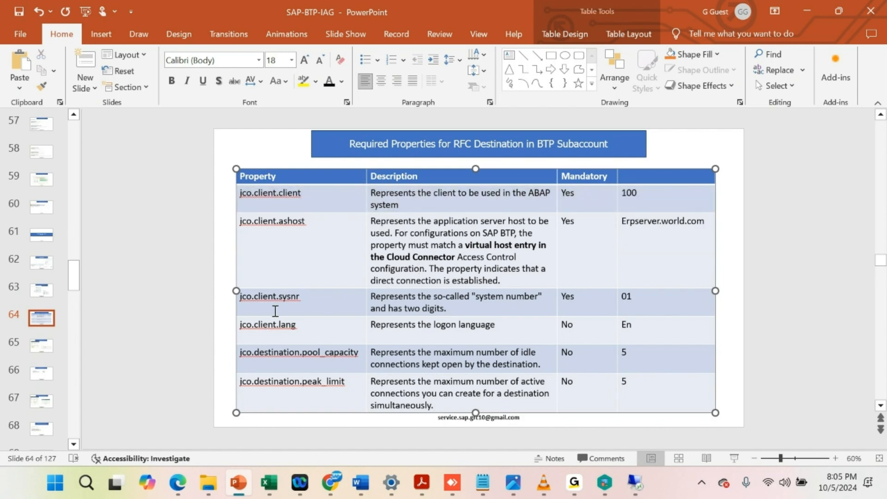
{"action": "right_click", "coordinate": [305, 305]}
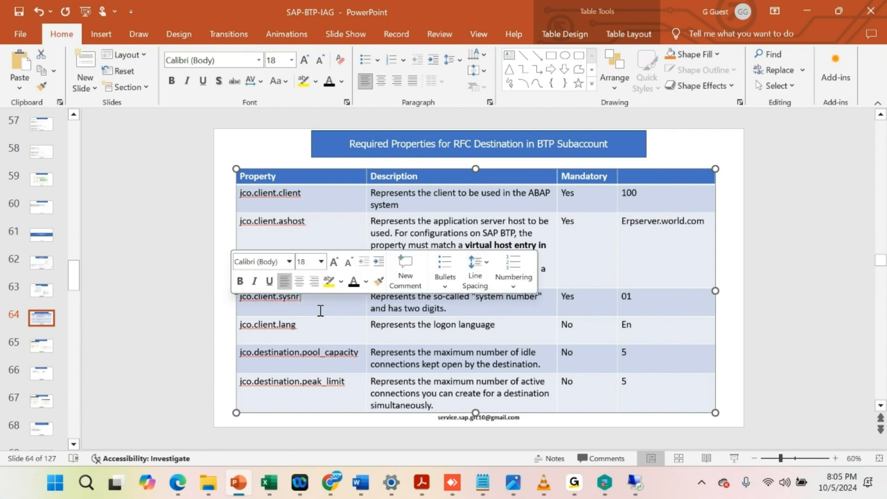
{"action": "key", "text": "Return"}
Start a new ABAP System mapping for IAG-ON-PREM in Cloud Connector
{"action": "mouse_move", "coordinate": [635, 482]}
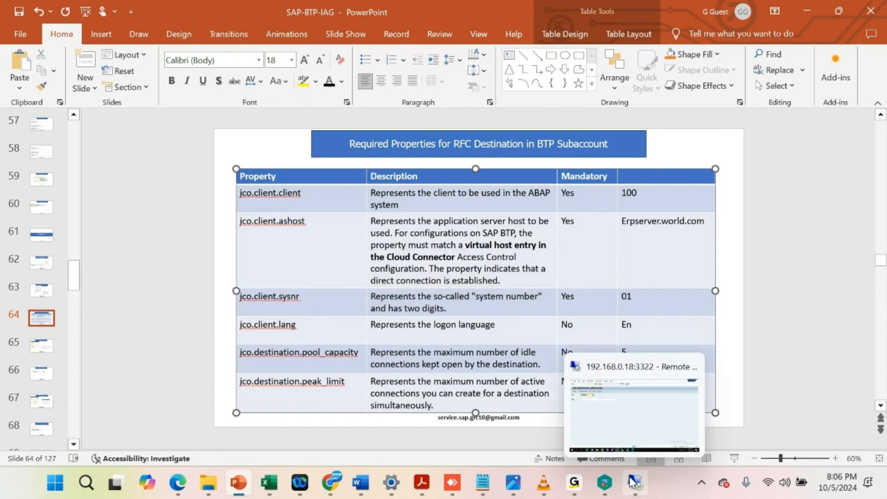
{"action": "left_click", "coordinate": [642, 411]}
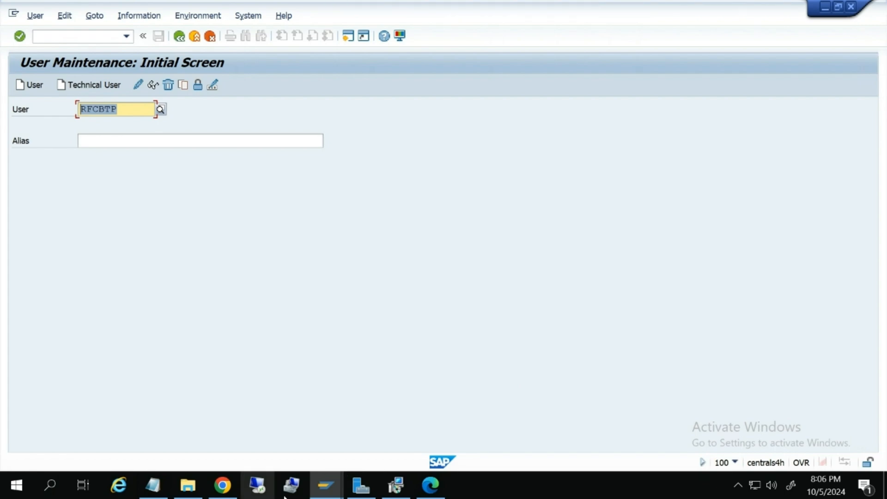
{"action": "left_click", "coordinate": [230, 492]}
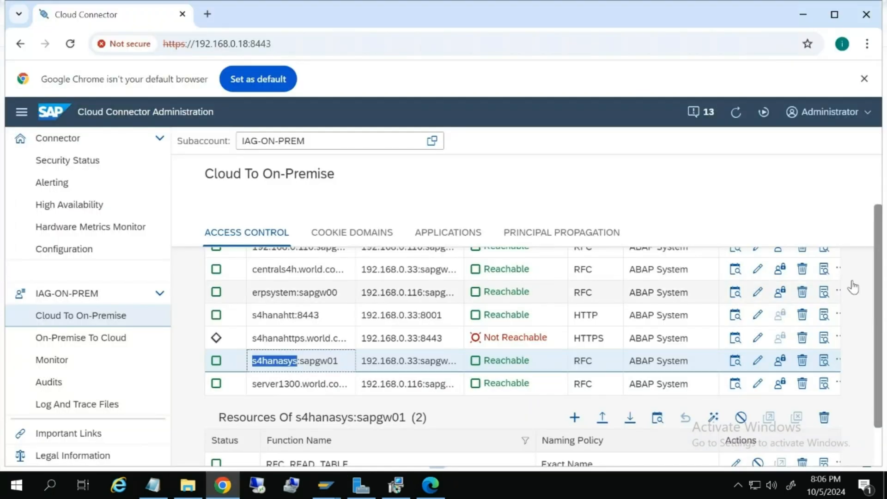
{"action": "scroll", "coordinate": [716, 278], "scroll_direction": "up", "scroll_amount": 2}
{"action": "left_click", "coordinate": [715, 271]}
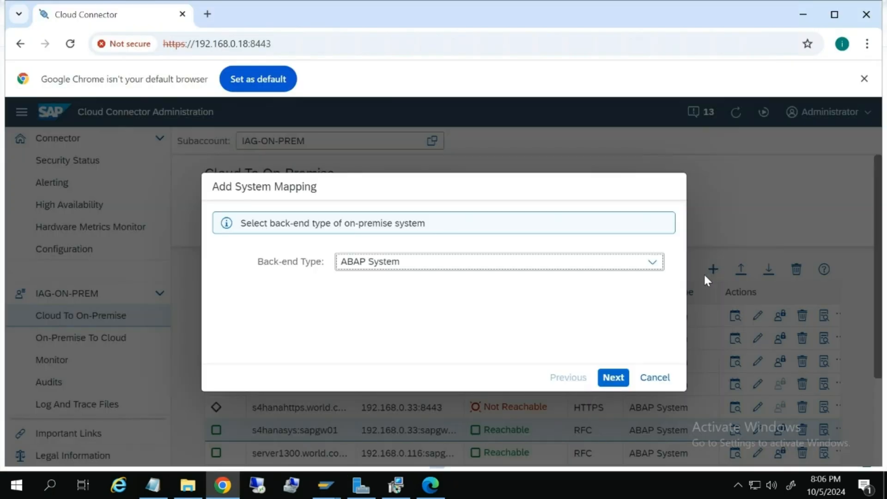
{"action": "left_click", "coordinate": [614, 377]}
{"action": "left_click", "coordinate": [611, 267]}
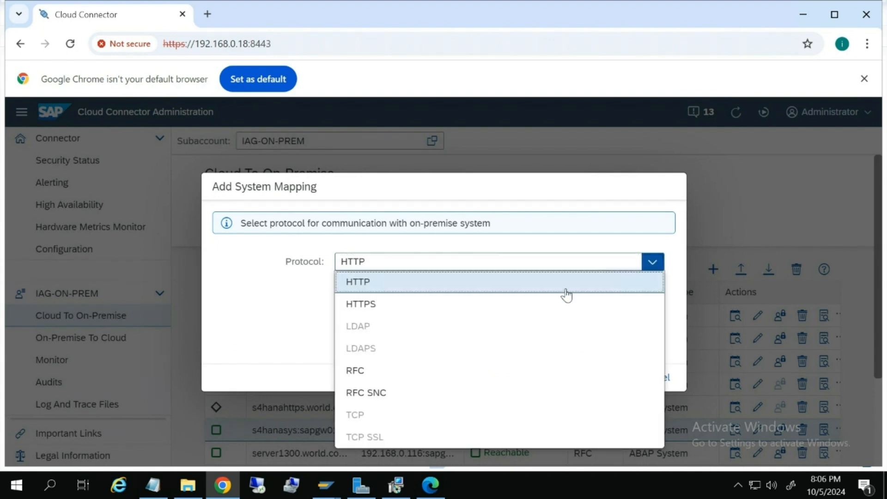
{"action": "left_click", "coordinate": [517, 378]}
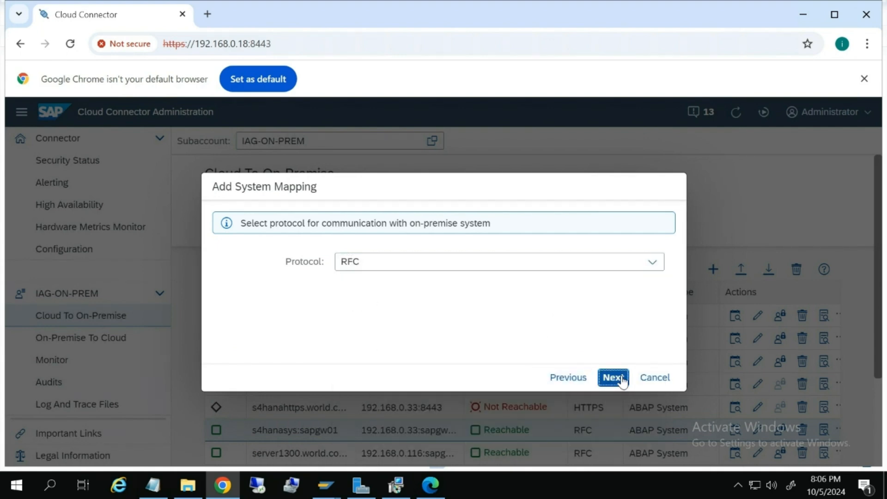
{"action": "left_click", "coordinate": [614, 377]}
{"action": "left_click", "coordinate": [404, 290]}
{"action": "left_click", "coordinate": [617, 378]}
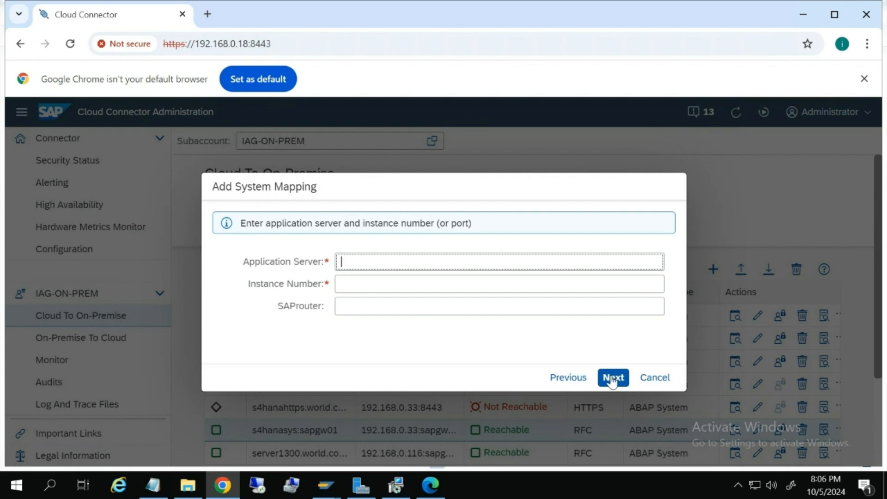
{"action": "left_click", "coordinate": [396, 283]}
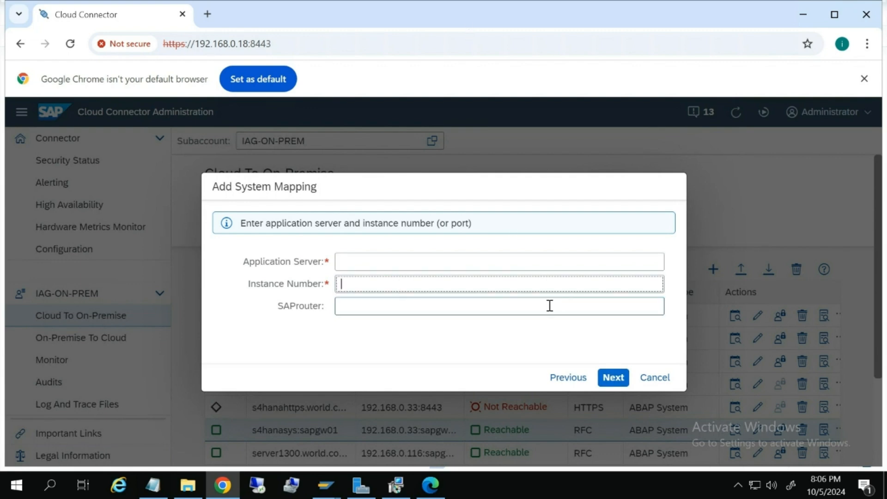
{"action": "left_click", "coordinate": [510, 262]}
{"action": "type", "text": "192.168.0"}
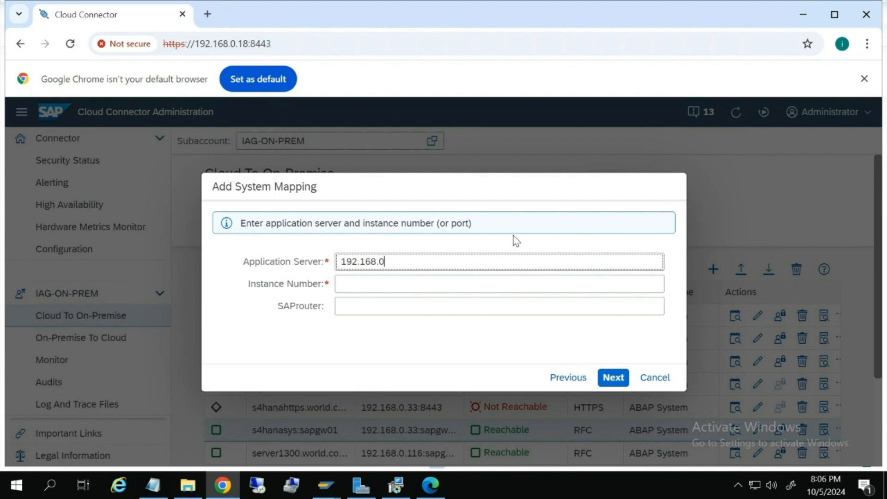
{"action": "type", "text": ".33"}
{"action": "key", "text": "Tab"}
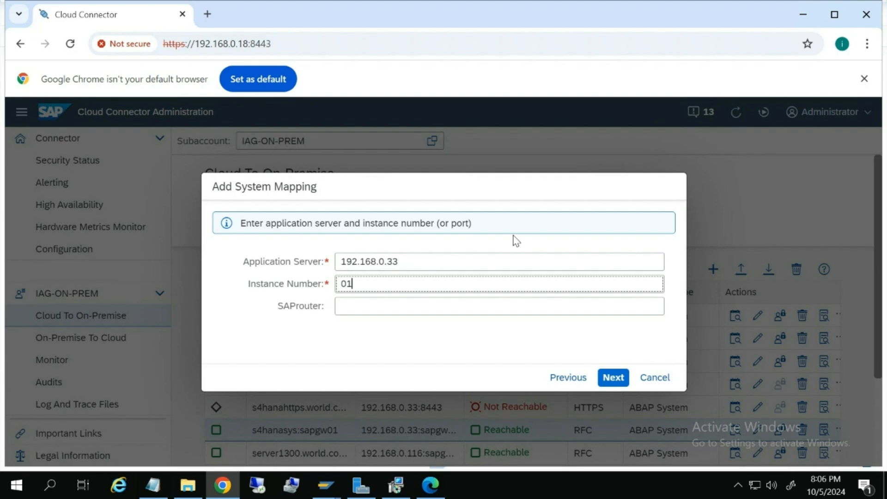
{"action": "left_click", "coordinate": [613, 377]}
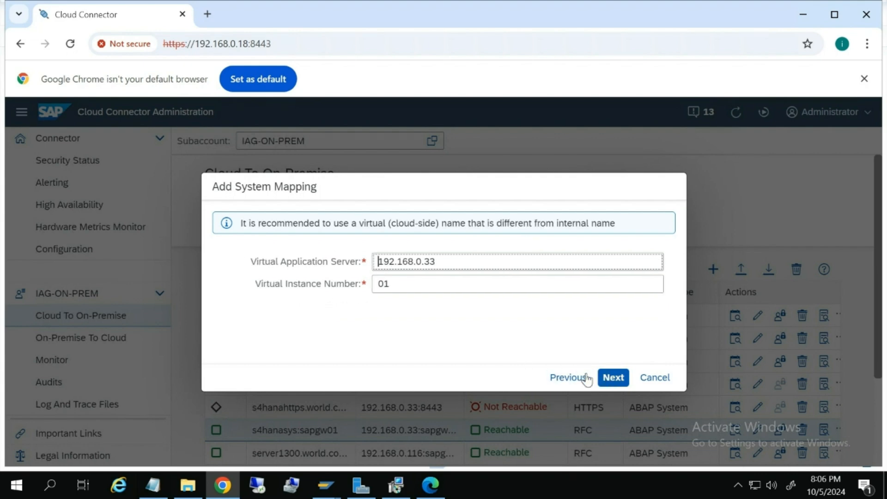
{"action": "key", "text": "Tab"}
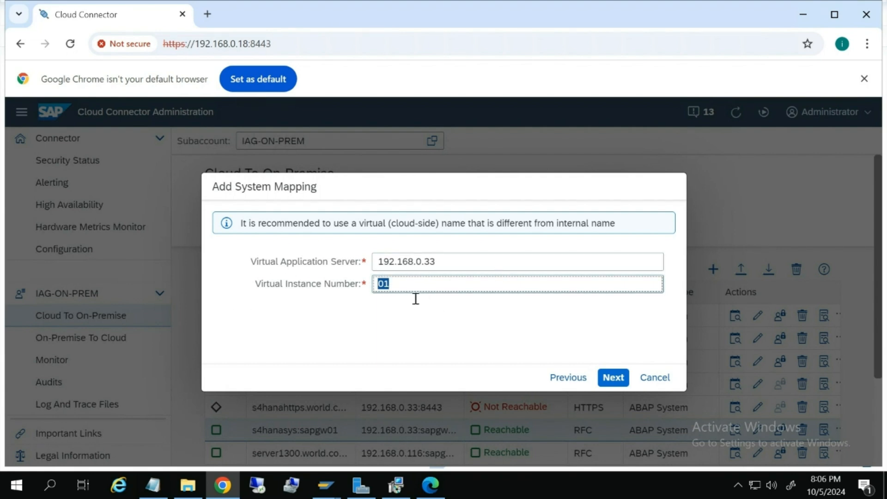
{"action": "left_click", "coordinate": [574, 387]}
{"action": "double_click", "coordinate": [366, 282]}
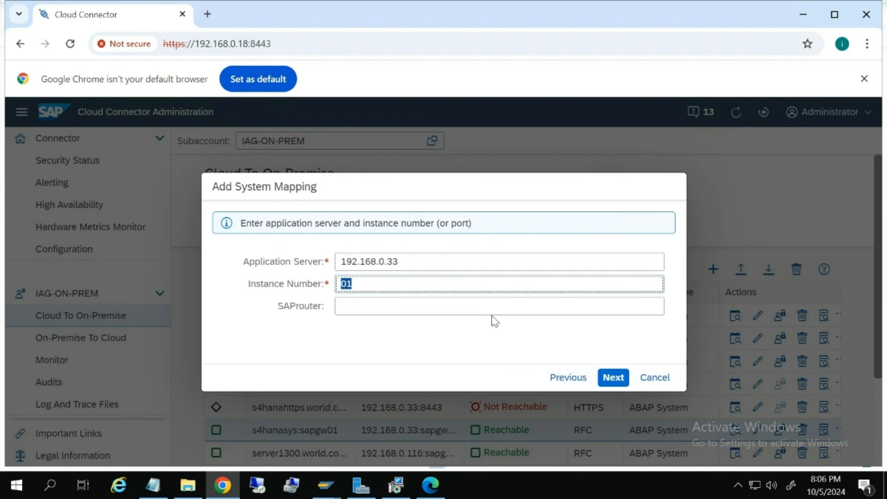
{"action": "left_click", "coordinate": [619, 388]}
{"action": "double_click", "coordinate": [421, 282]}
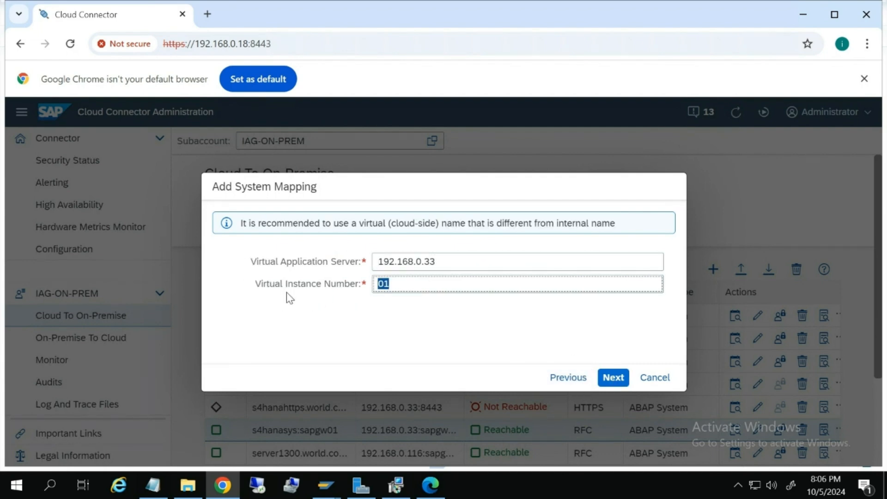
{"action": "left_click", "coordinate": [655, 378]}
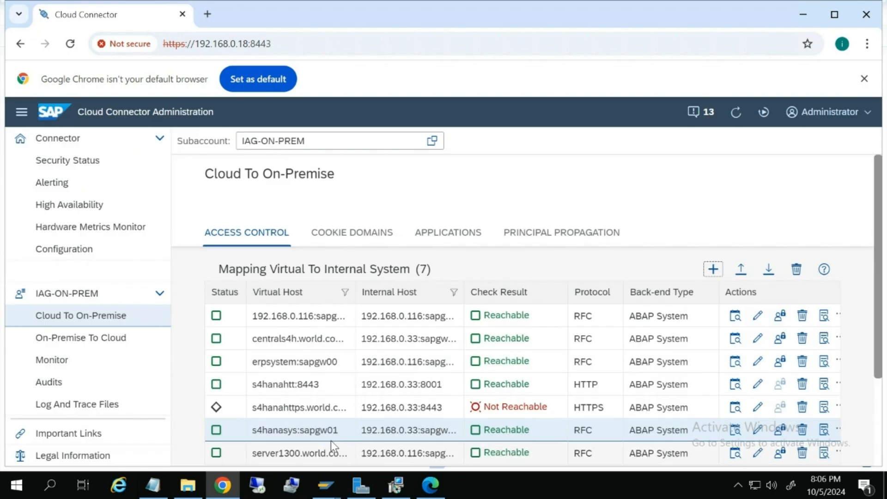
{"action": "left_click_drag", "start_coordinate": [329, 434], "coordinate": [334, 432]}
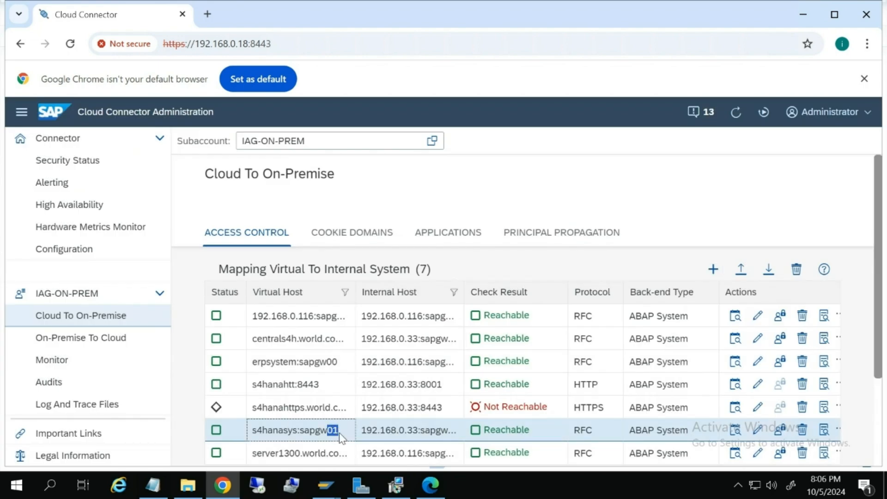
{"action": "left_click", "coordinate": [565, 9]}
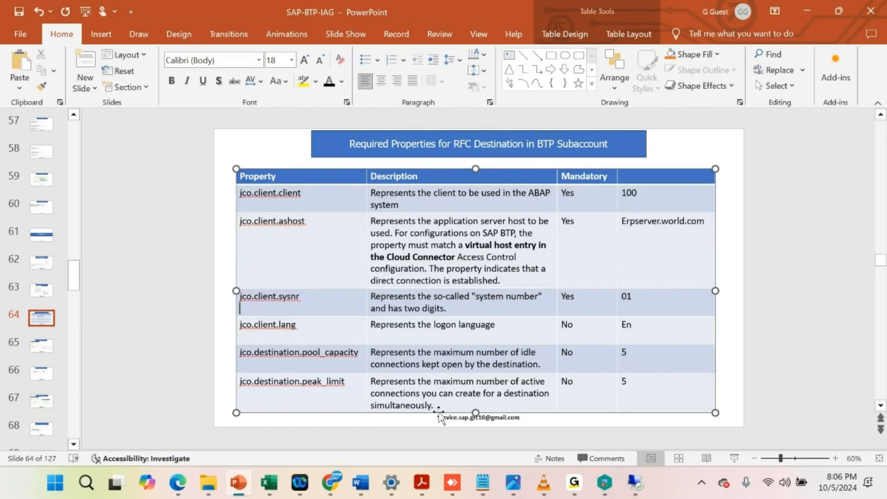
Add the jco.client.sysnr property with value 01 to the S4HCLNT100 destination
{"action": "mouse_move", "coordinate": [347, 464]}
{"action": "left_click", "coordinate": [802, 423]}
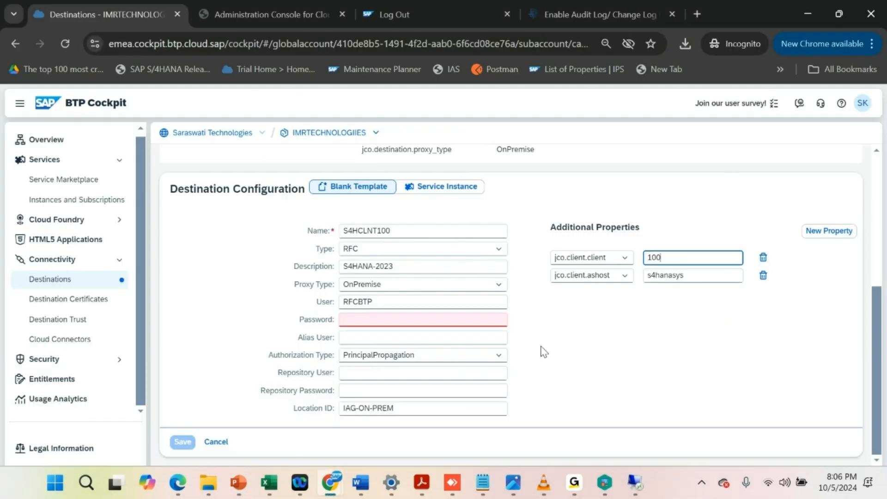
{"action": "left_click", "coordinate": [813, 230]}
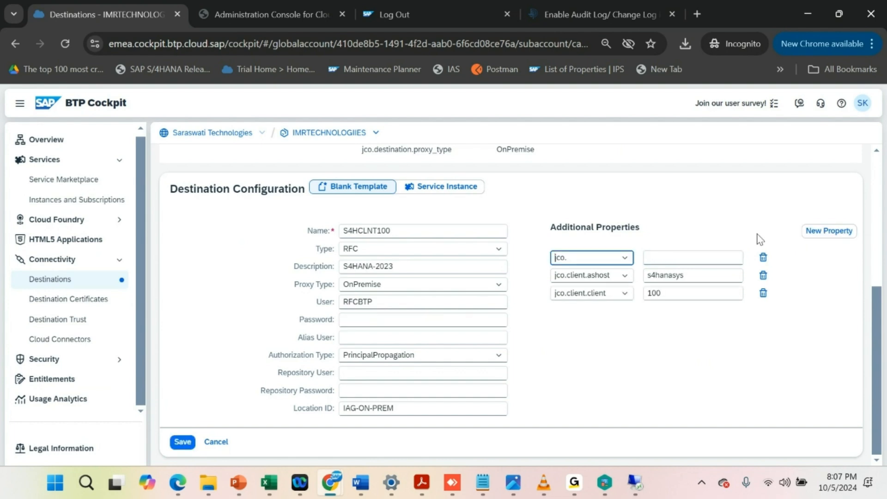
{"action": "left_click", "coordinate": [624, 258]}
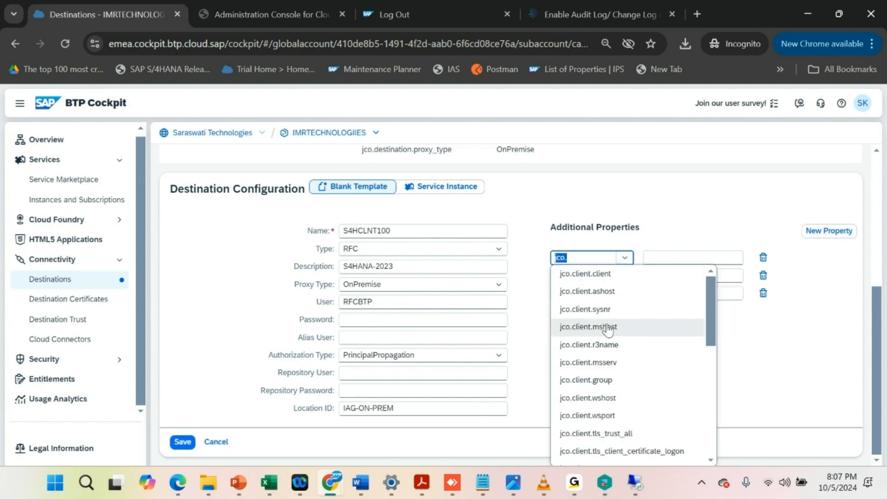
{"action": "left_click", "coordinate": [613, 310]}
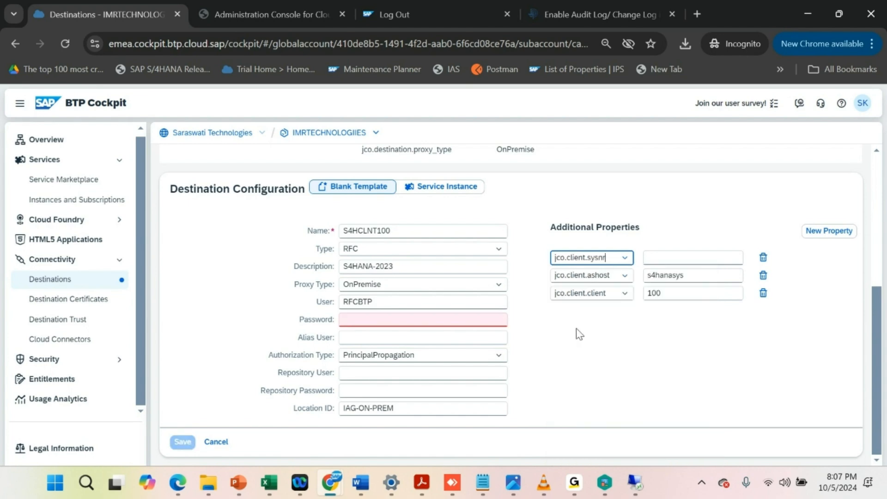
{"action": "left_click", "coordinate": [675, 257]}
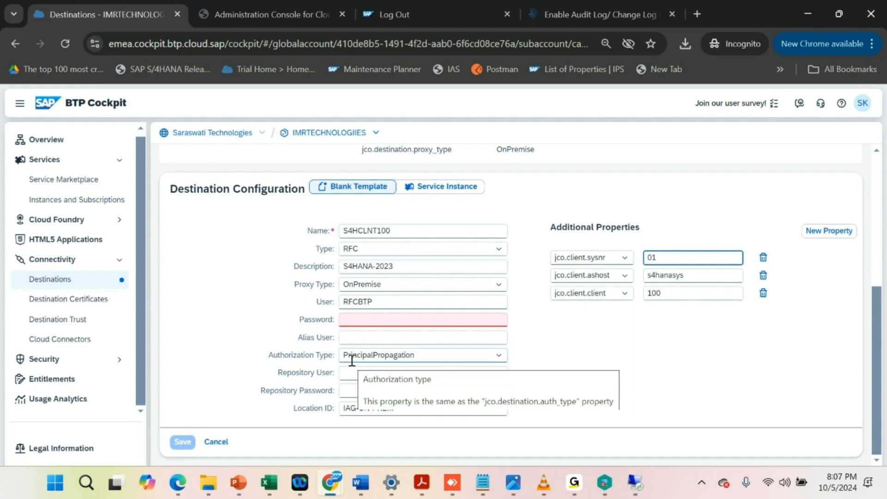
{"action": "left_click", "coordinate": [239, 481]}
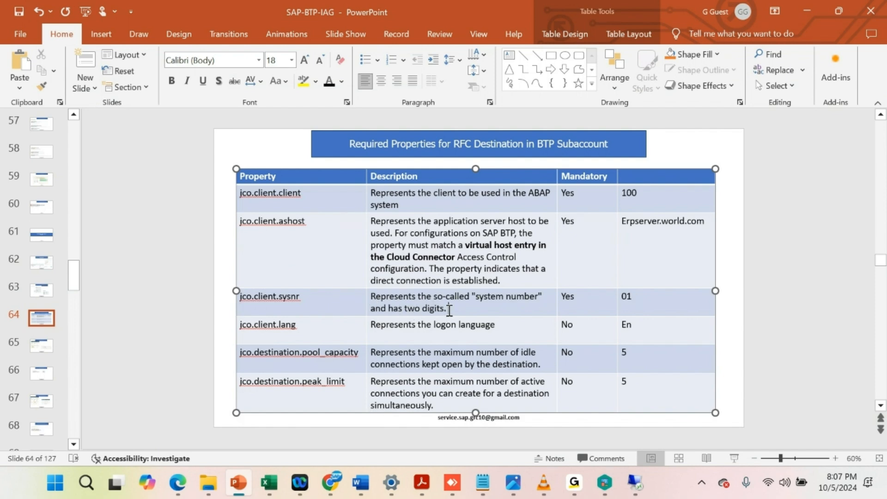
Read the jco.client.sysnr system number row in slide 64's required-properties table
{"action": "left_click_drag", "start_coordinate": [449, 310], "coordinate": [378, 299]}
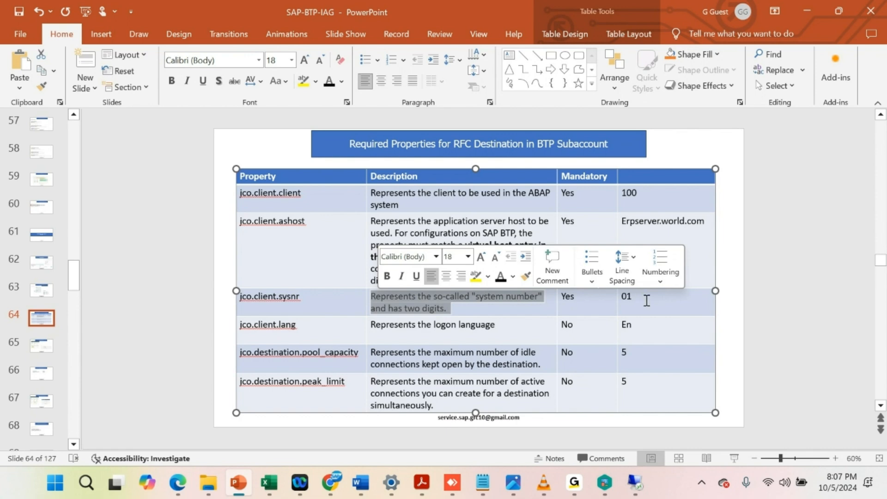
{"action": "left_click", "coordinate": [342, 342]}
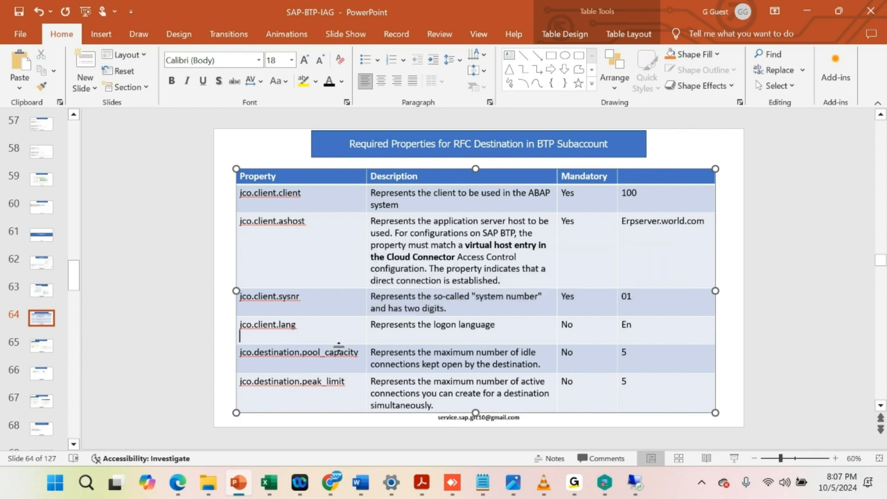
{"action": "left_click", "coordinate": [325, 365]}
{"action": "mouse_move", "coordinate": [635, 482]}
{"action": "left_click", "coordinate": [638, 452]}
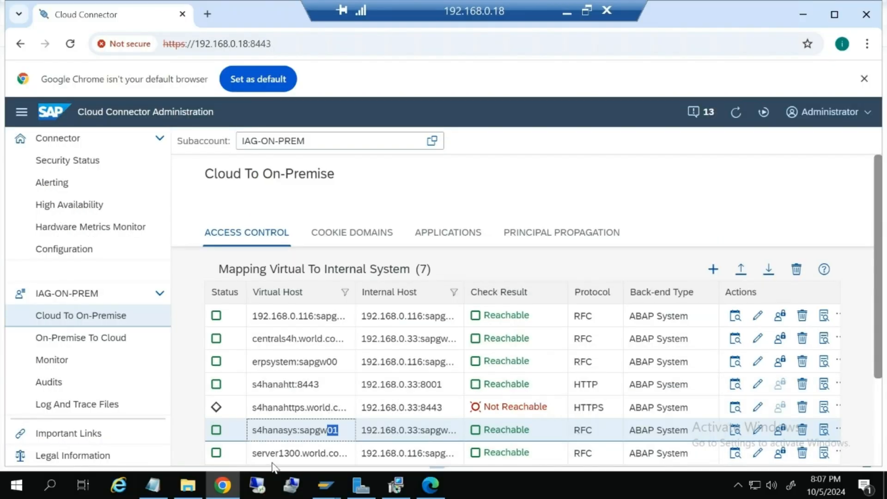
{"action": "left_click", "coordinate": [567, 11]}
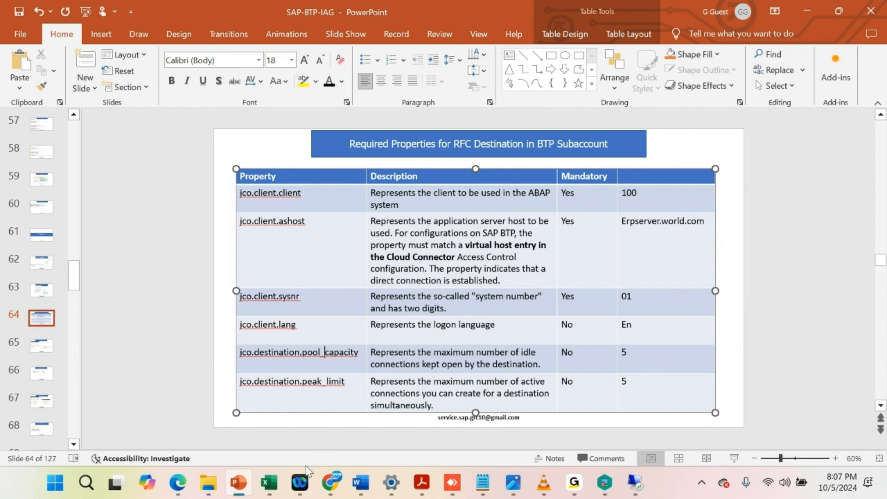
Add the jco.client.lang property with value EN to the S4HCLNT100 destination
{"action": "mouse_move", "coordinate": [330, 482]}
{"action": "left_click", "coordinate": [804, 408]}
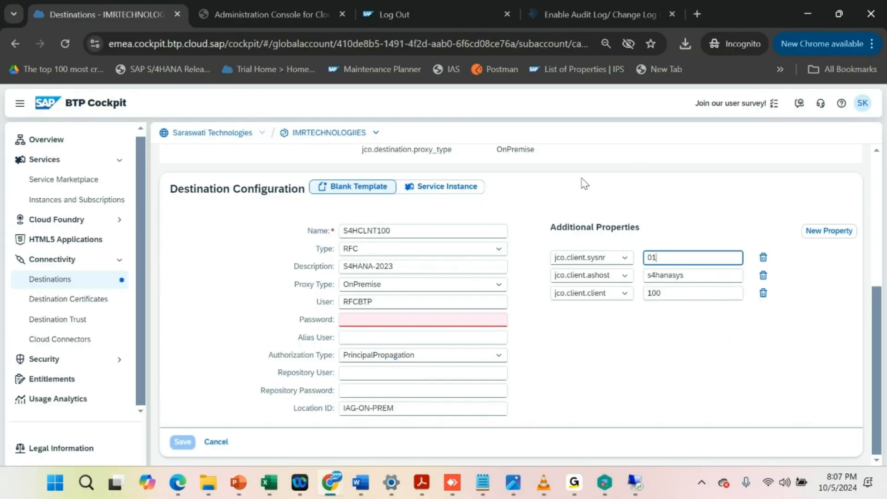
{"action": "left_click", "coordinate": [827, 231]}
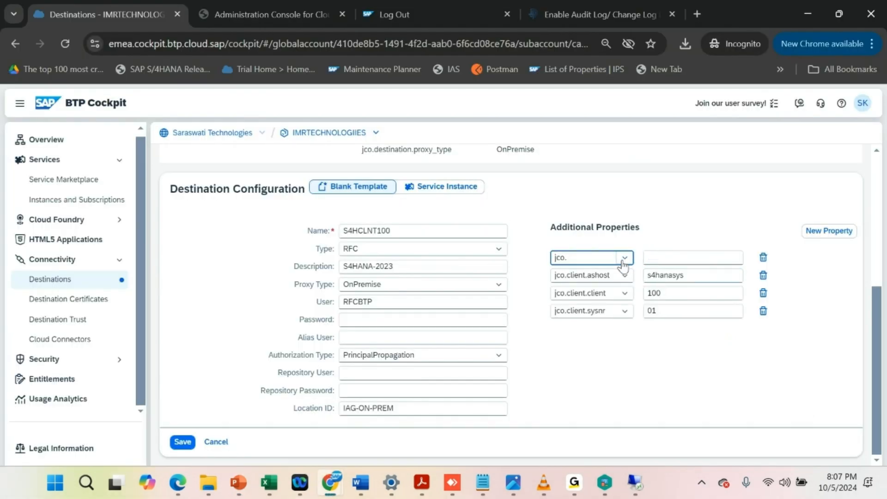
{"action": "left_click", "coordinate": [623, 259]}
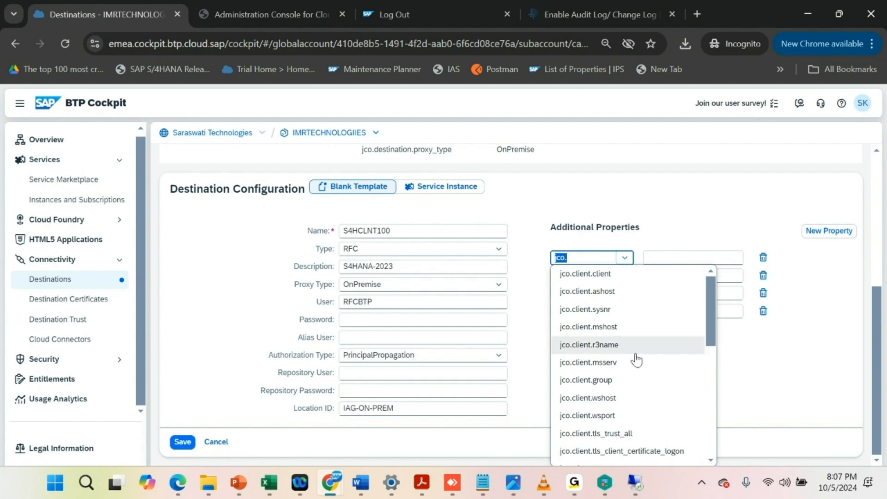
{"action": "scroll", "coordinate": [635, 359], "scroll_direction": "down", "scroll_amount": 2}
{"action": "scroll", "coordinate": [637, 360], "scroll_direction": "down", "scroll_amount": 2}
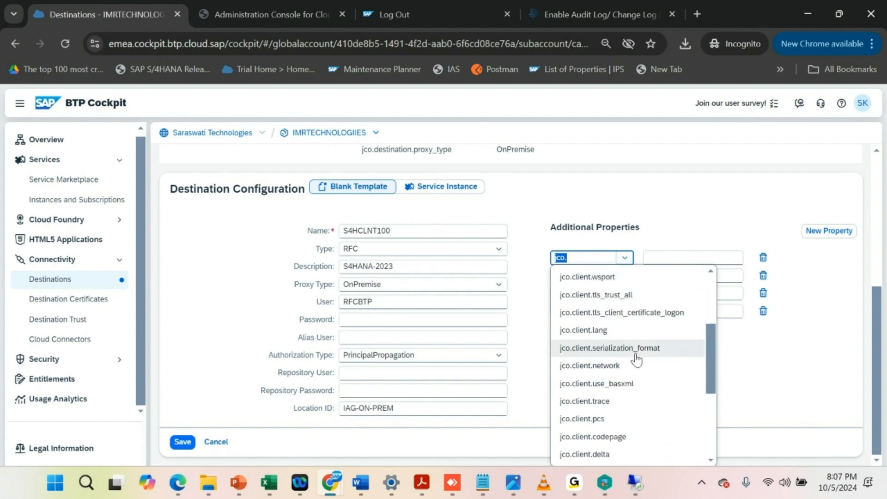
{"action": "left_click", "coordinate": [596, 330]}
{"action": "left_click", "coordinate": [666, 261]}
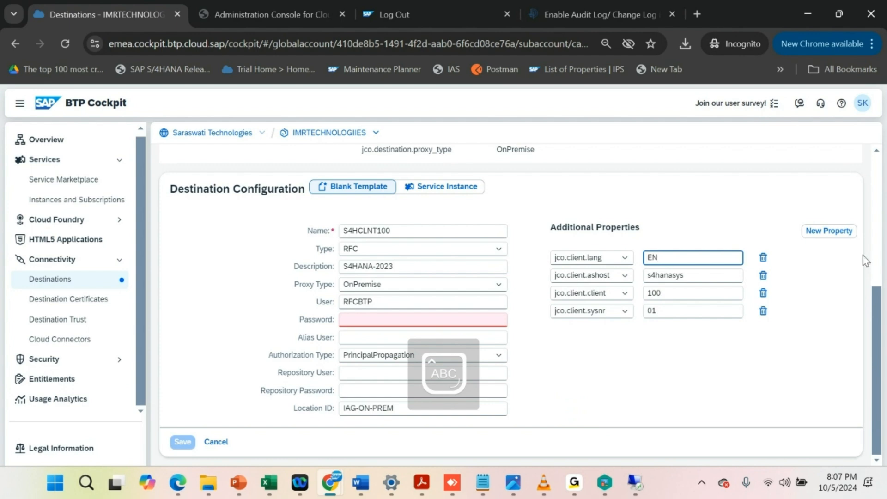
Start another jco. property row and consult the pool_capacity and peak_limit rows on slide 64
{"action": "left_click", "coordinate": [826, 231]}
{"action": "type", "text": "jco."}
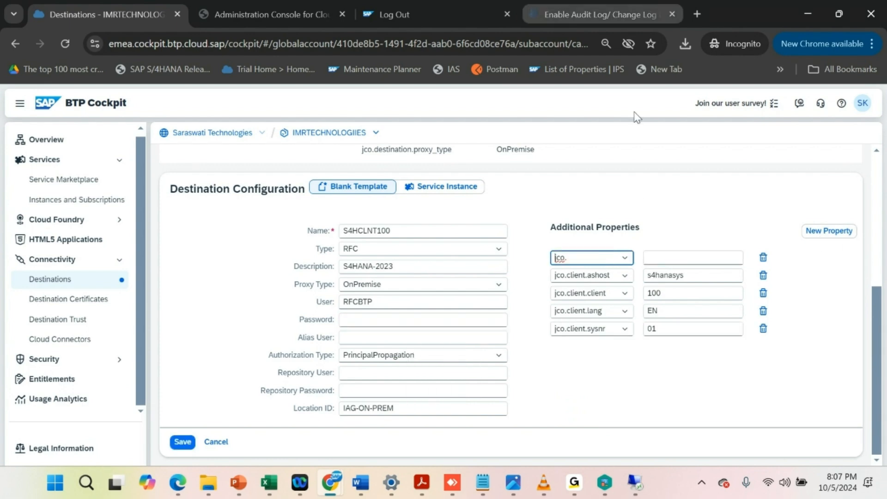
{"action": "left_click", "coordinate": [245, 473]}
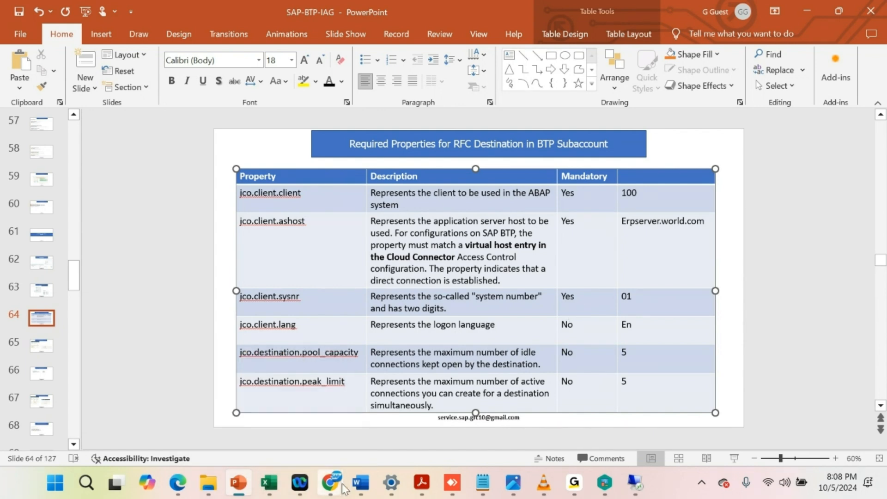
Set jco.destination.pool_capacity to 5 and add one more empty jco. property row
{"action": "mouse_move", "coordinate": [331, 482]}
{"action": "left_click", "coordinate": [796, 455]}
{"action": "left_click", "coordinate": [624, 257]}
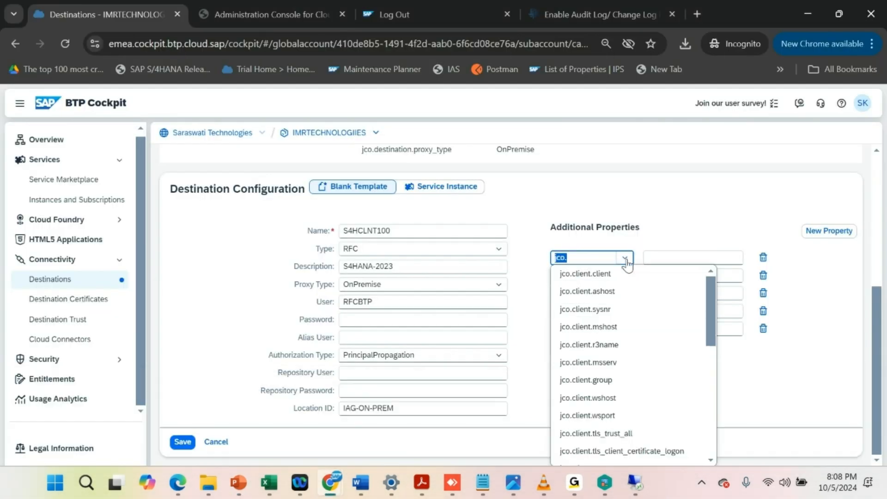
{"action": "left_click_drag", "start_coordinate": [711, 310], "coordinate": [707, 399]}
{"action": "left_click", "coordinate": [655, 409]}
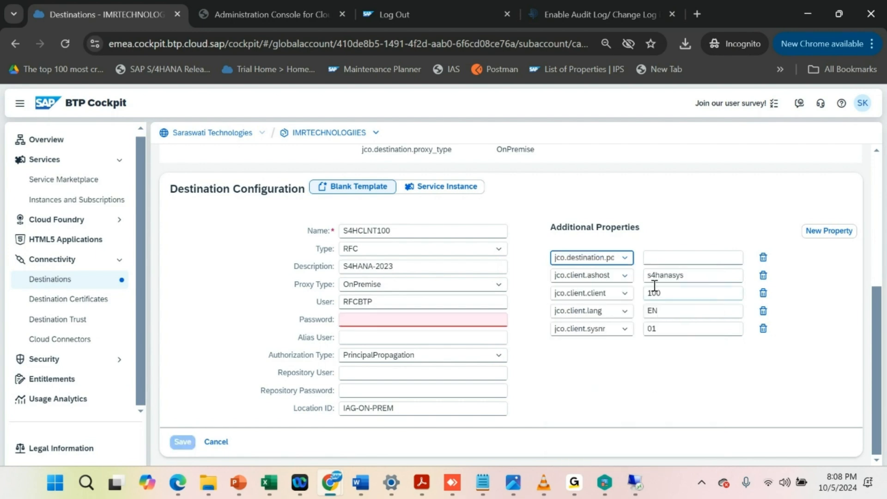
{"action": "left_click", "coordinate": [665, 257]}
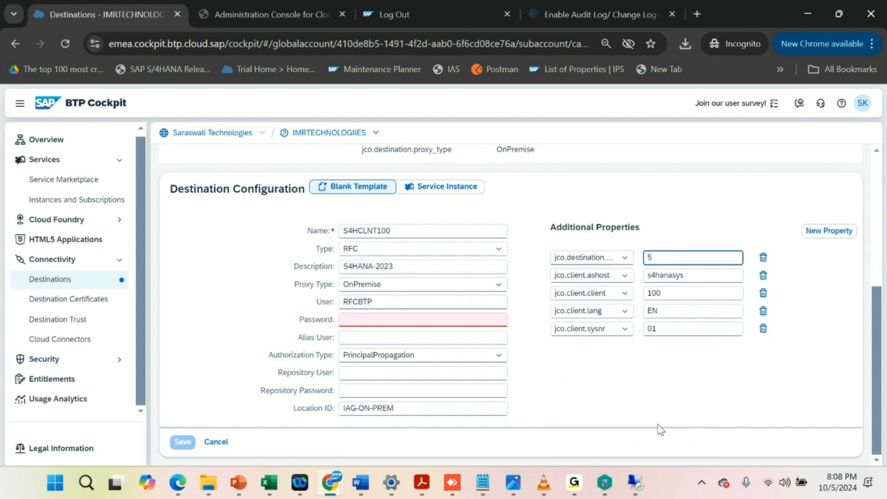
{"action": "left_click", "coordinate": [825, 231]}
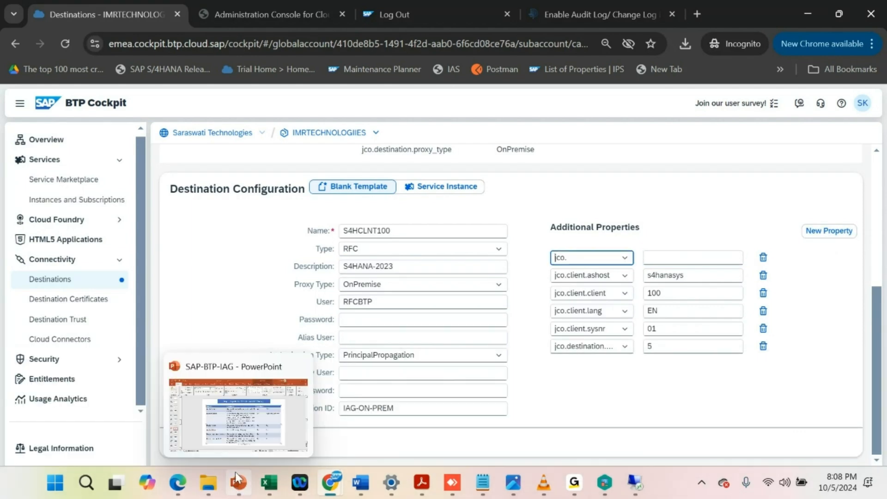
{"action": "left_click", "coordinate": [232, 426]}
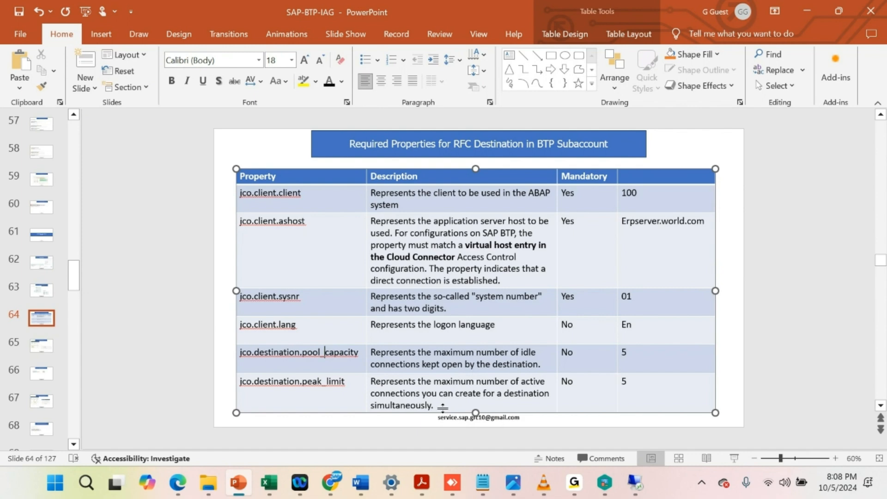
Confirm on slide 64 that jco.destination.peak_limit is non-mandatory with value 5
{"action": "left_click_drag", "start_coordinate": [437, 404], "coordinate": [370, 380]}
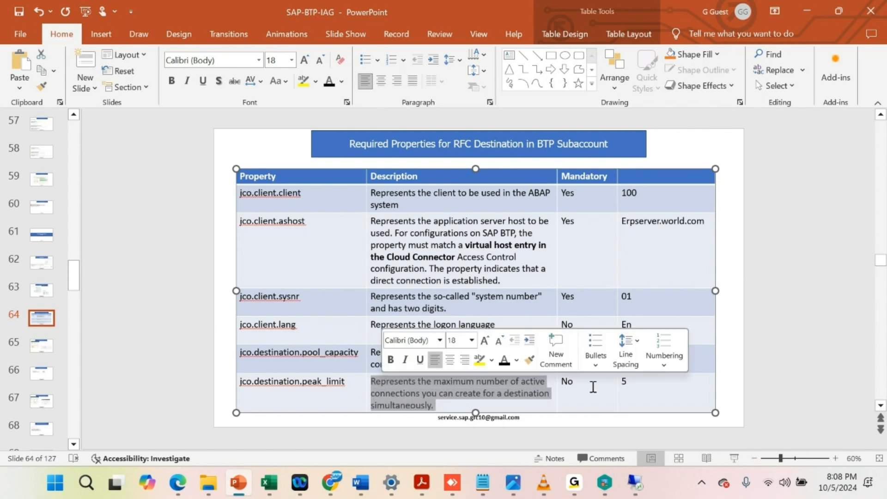
{"action": "left_click_drag", "start_coordinate": [636, 387], "coordinate": [620, 384]}
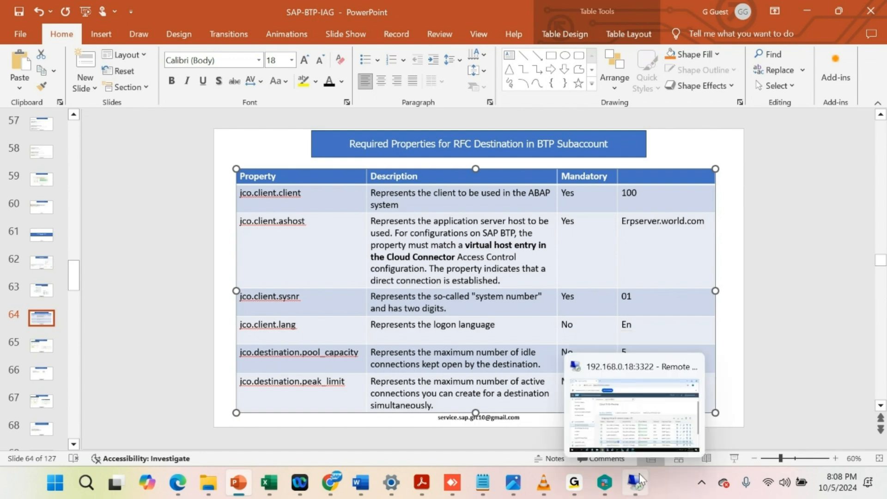
{"action": "left_click", "coordinate": [639, 464]}
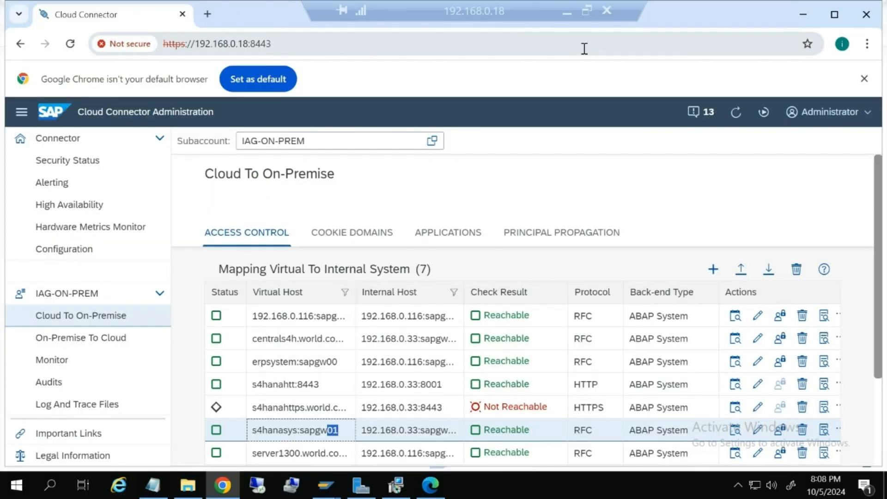
{"action": "left_click", "coordinate": [565, 8]}
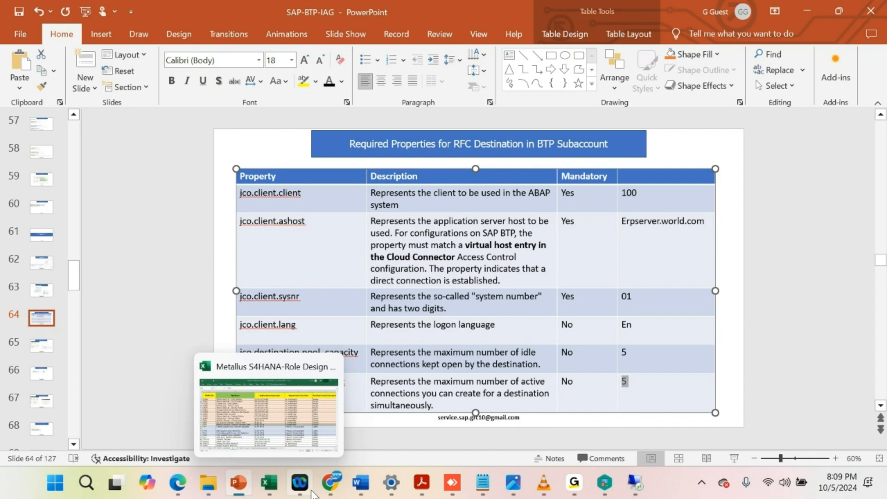
Add the additional property jco.destination.peak_limit with value 5
{"action": "mouse_move", "coordinate": [331, 492]}
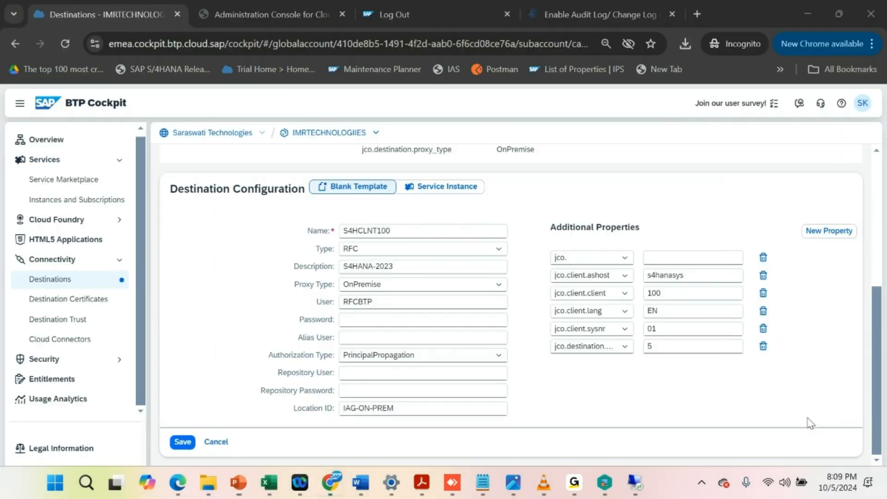
{"action": "left_click", "coordinate": [827, 425]}
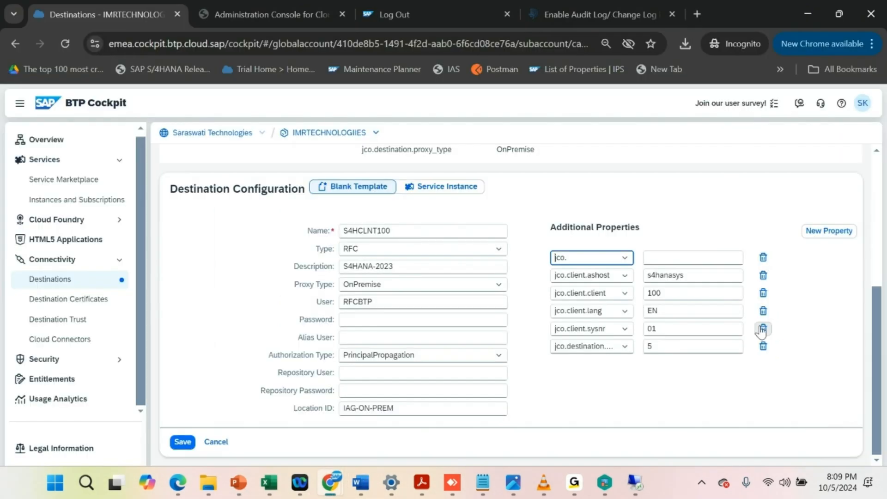
{"action": "left_click", "coordinate": [624, 259]}
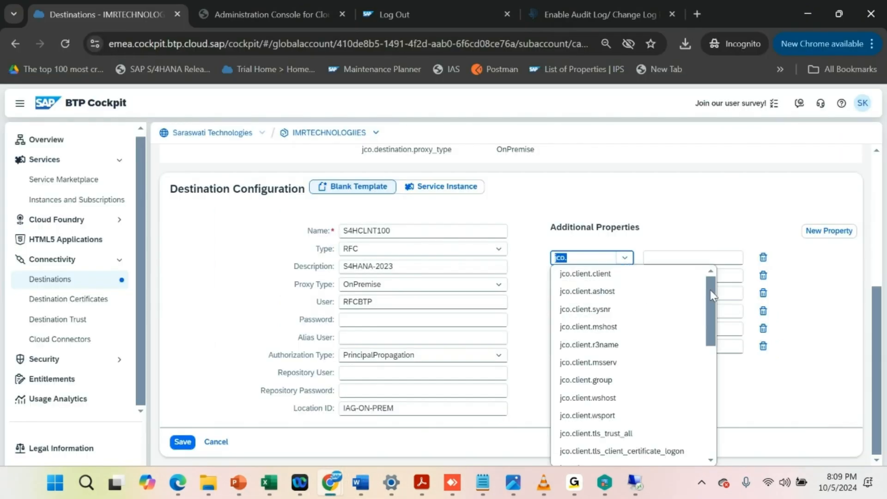
{"action": "left_click_drag", "start_coordinate": [711, 295], "coordinate": [727, 400]}
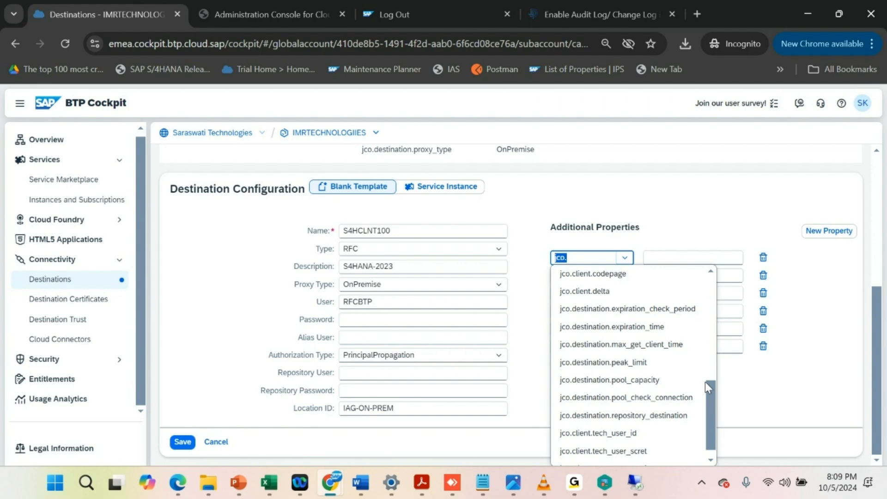
{"action": "left_click", "coordinate": [650, 362]}
{"action": "left_click", "coordinate": [678, 258]}
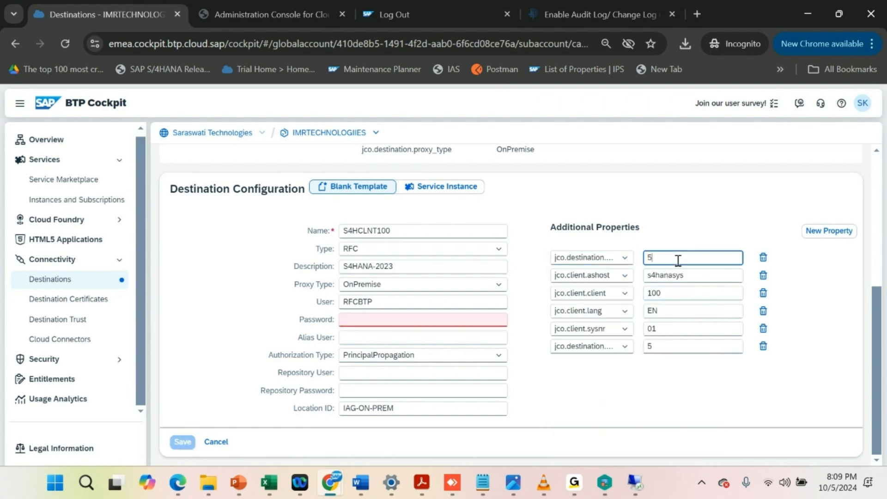
Copy the destination password from Notepad in the remote Cloud Connector session
{"action": "left_click", "coordinate": [412, 320]}
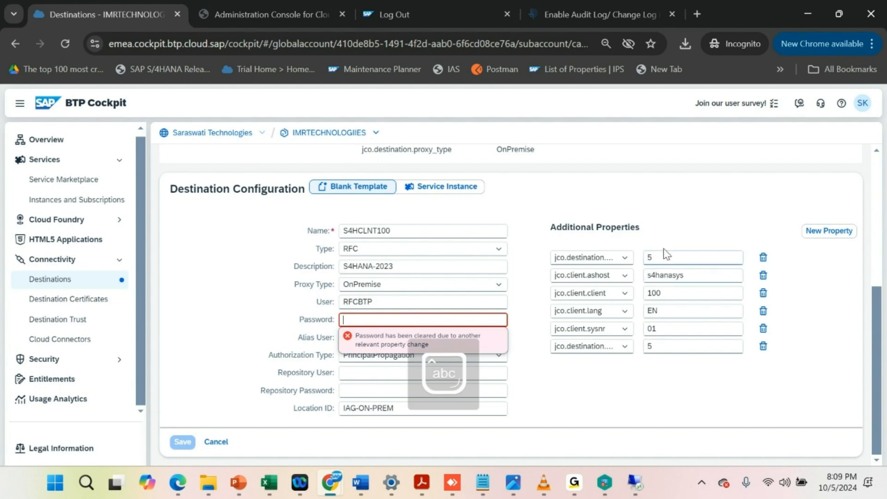
{"action": "key", "text": "Caps_Lock"}
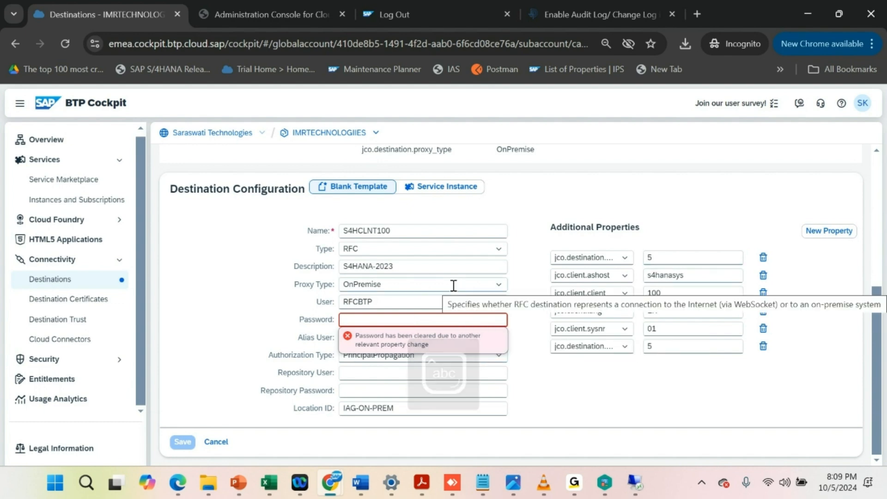
{"action": "mouse_move", "coordinate": [640, 462]}
{"action": "left_click", "coordinate": [641, 429]}
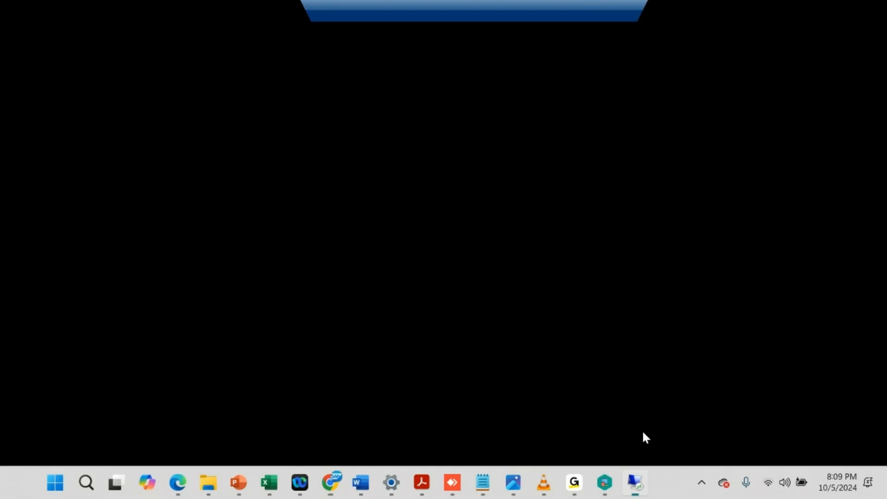
{"action": "left_click", "coordinate": [152, 485]}
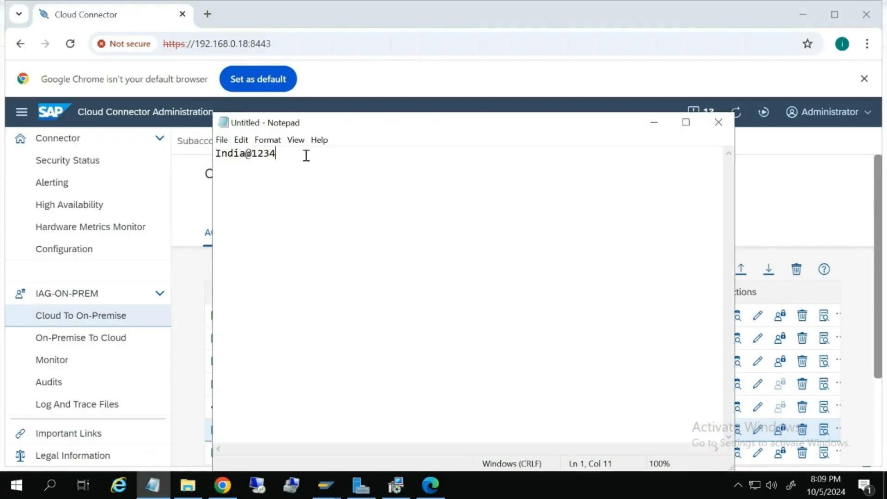
{"action": "left_click_drag", "start_coordinate": [305, 154], "coordinate": [152, 151]}
{"action": "key", "text": "ctrl+c"}
{"action": "key", "text": "Delete"}
{"action": "key", "text": "ctrl+v"}
{"action": "left_click", "coordinate": [562, 6]}
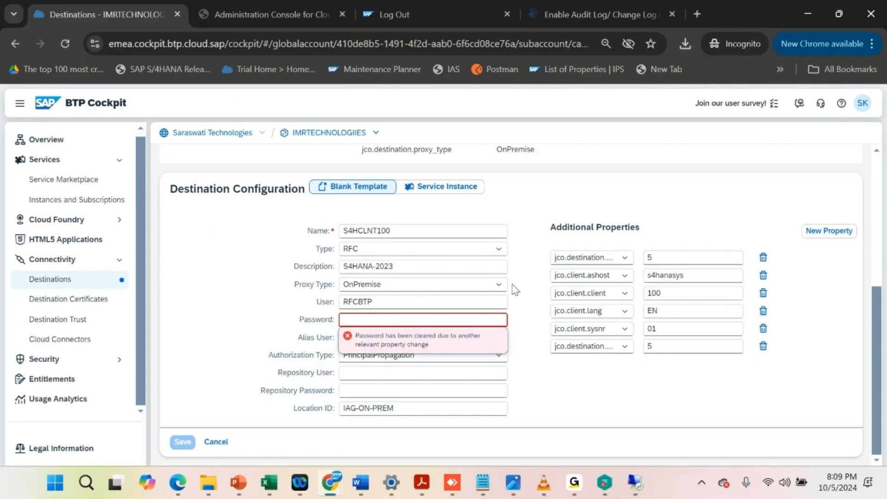
Paste the password, review S4HCLNT100, S4HANA-2023, IAG-ON-PREM, s4hanasys and 01, then save
{"action": "key", "text": "ctrl+v"}
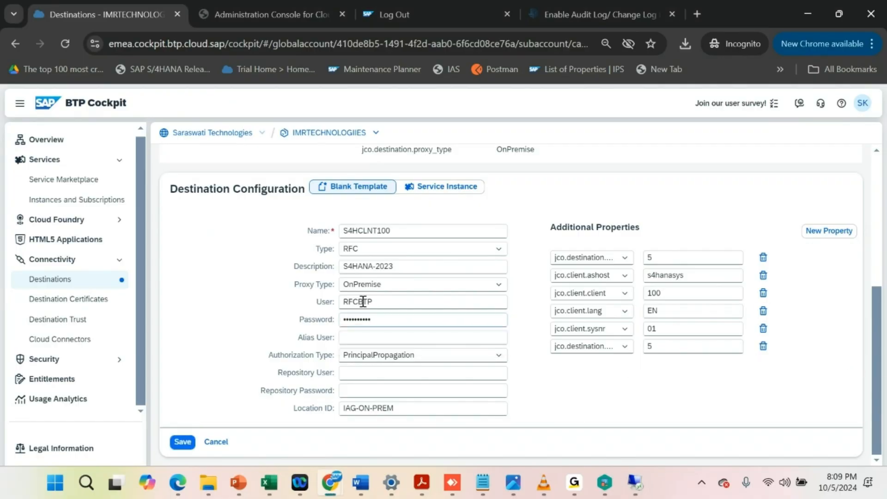
{"action": "left_click_drag", "start_coordinate": [418, 231], "coordinate": [236, 233]}
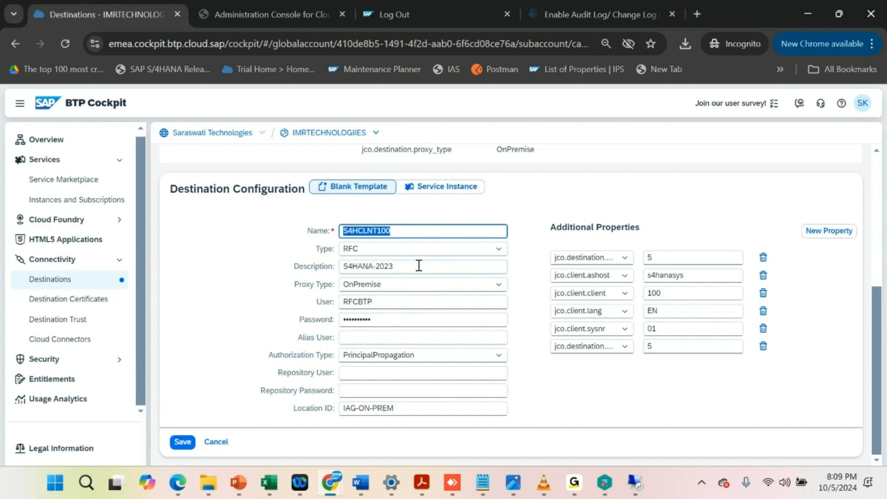
{"action": "left_click_drag", "start_coordinate": [418, 266], "coordinate": [204, 277]}
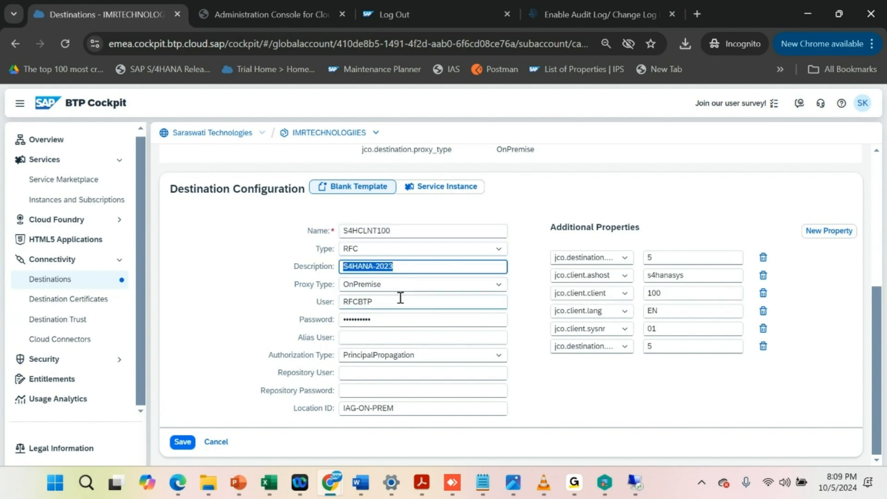
{"action": "left_click_drag", "start_coordinate": [400, 300], "coordinate": [298, 311]}
{"action": "left_click_drag", "start_coordinate": [398, 320], "coordinate": [251, 317]}
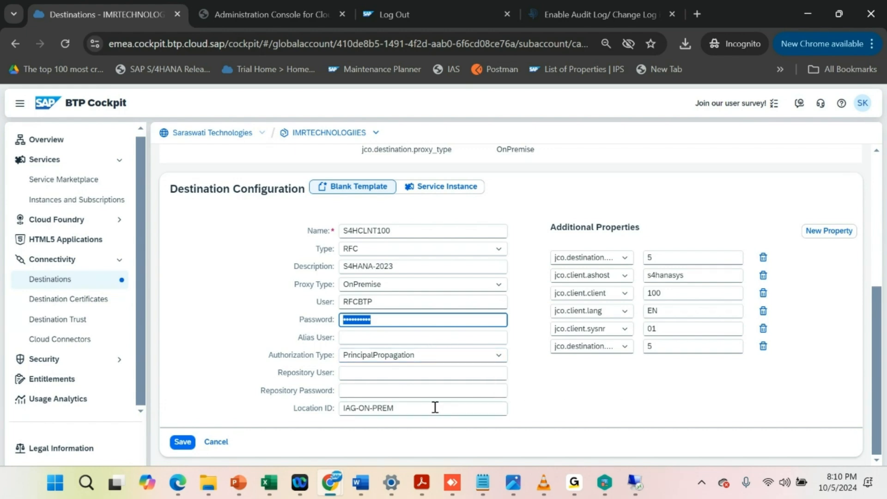
{"action": "left_click_drag", "start_coordinate": [435, 407], "coordinate": [293, 404]}
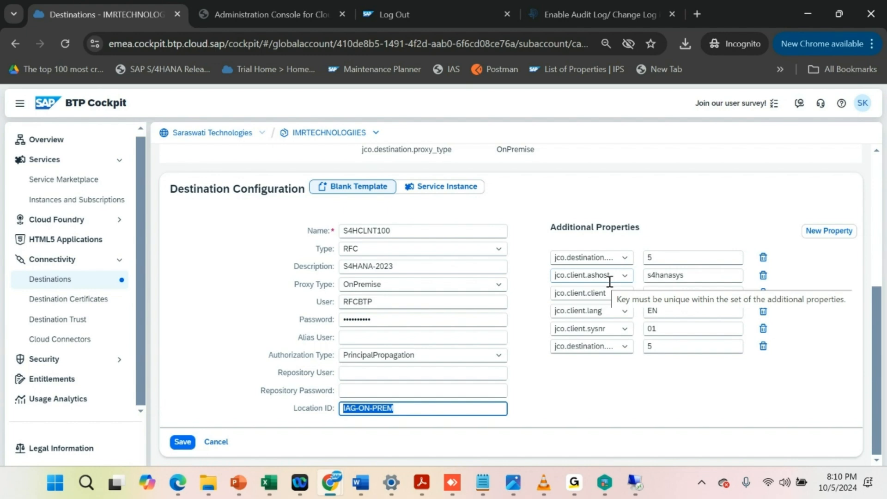
{"action": "left_click_drag", "start_coordinate": [693, 274], "coordinate": [645, 292]}
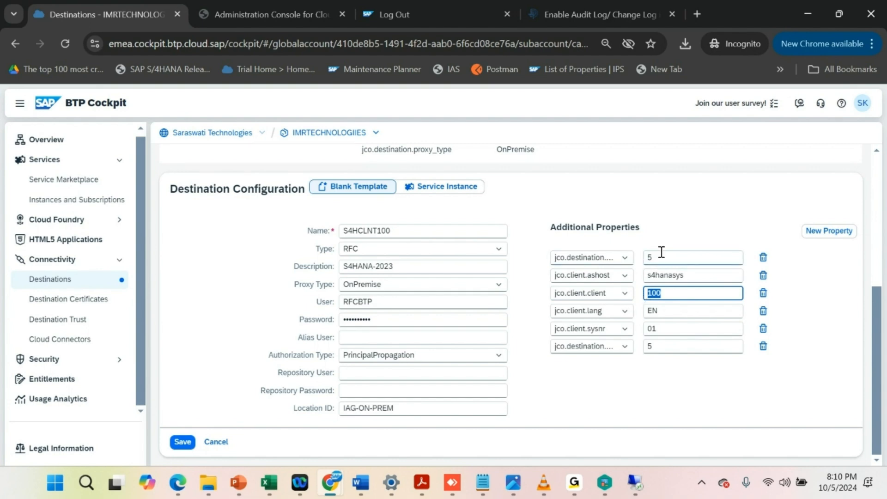
{"action": "left_click_drag", "start_coordinate": [657, 329], "coordinate": [638, 330]}
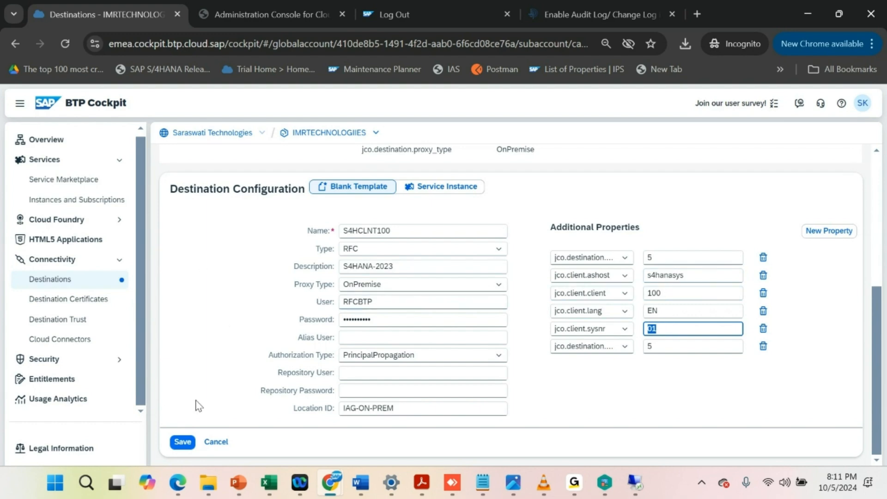
{"action": "left_click", "coordinate": [183, 442]}
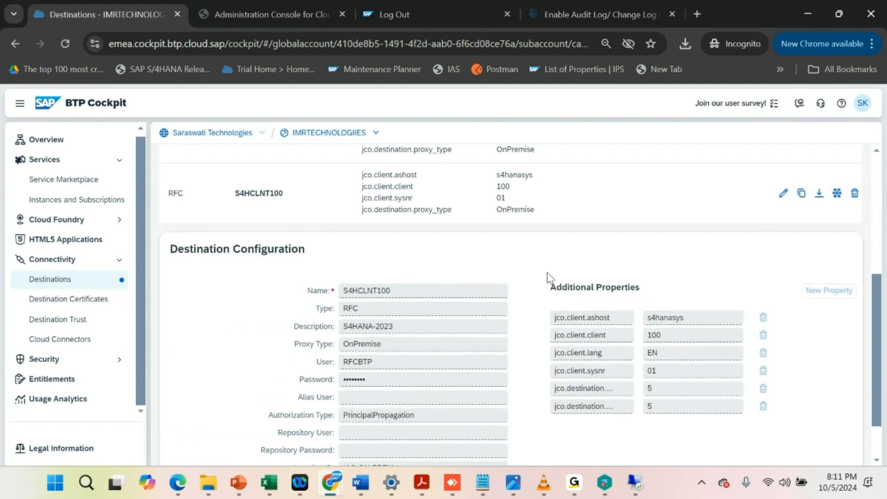
Run Check Connection on S4HCLNT100 and close the success message
{"action": "scroll", "coordinate": [532, 280], "scroll_direction": "down", "scroll_amount": 1}
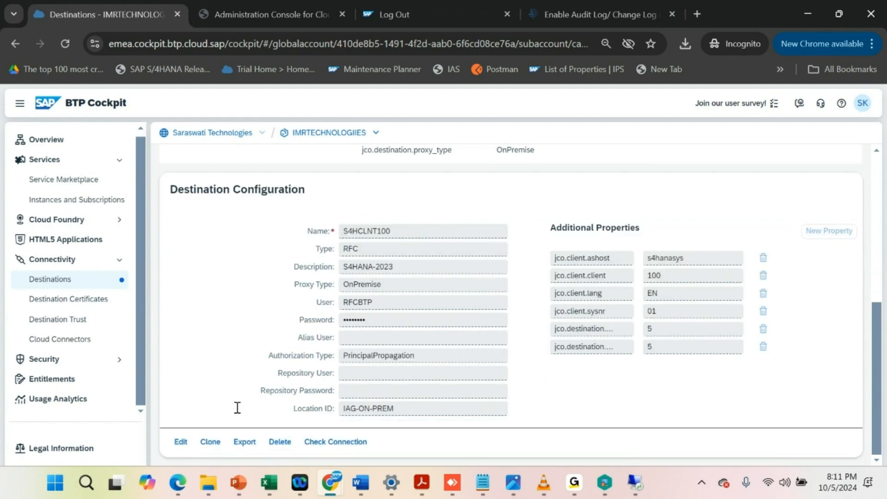
{"action": "left_click", "coordinate": [334, 443]}
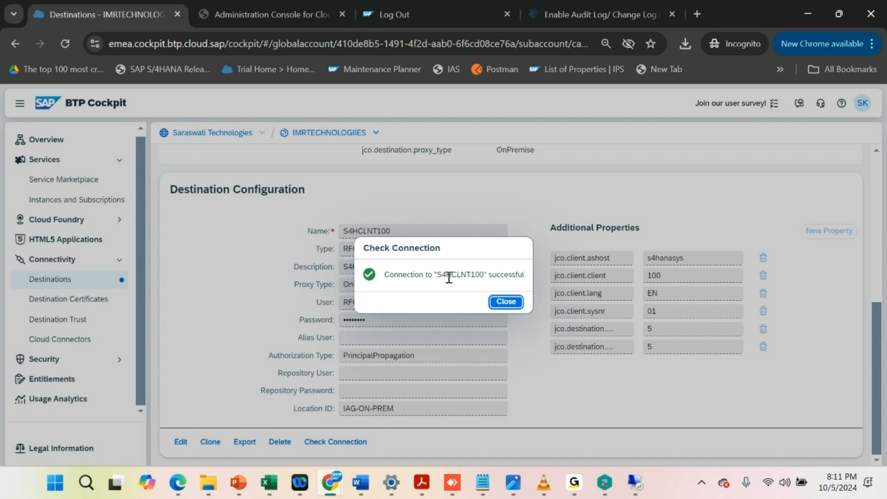
{"action": "left_click", "coordinate": [513, 302]}
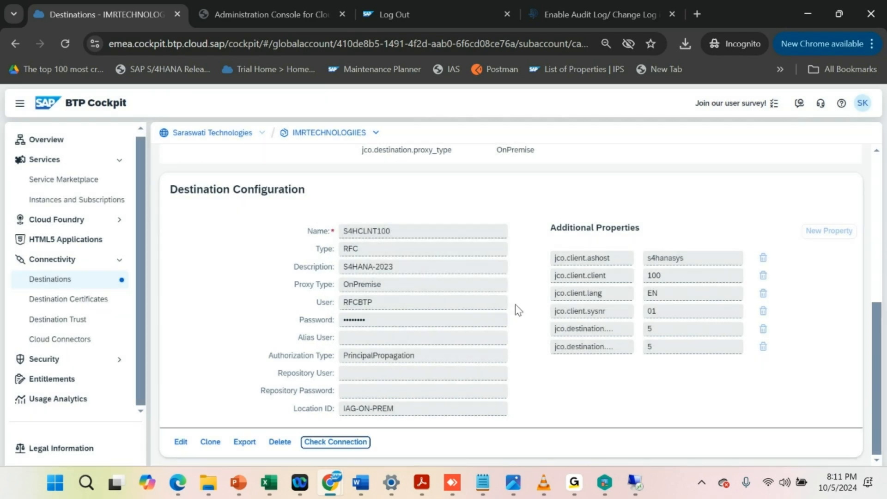
Shorten the destination's Location ID to IAG-ON-PRE and save it
{"action": "left_click", "coordinate": [189, 442]}
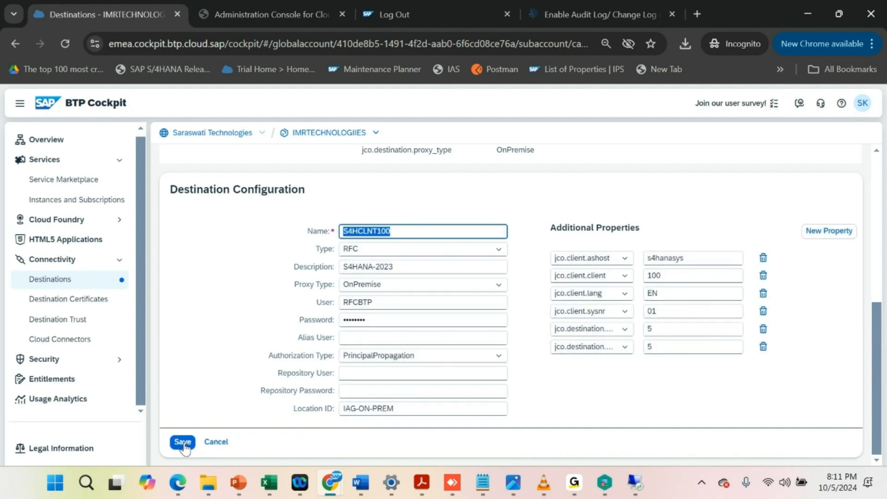
{"action": "left_click", "coordinate": [436, 410]}
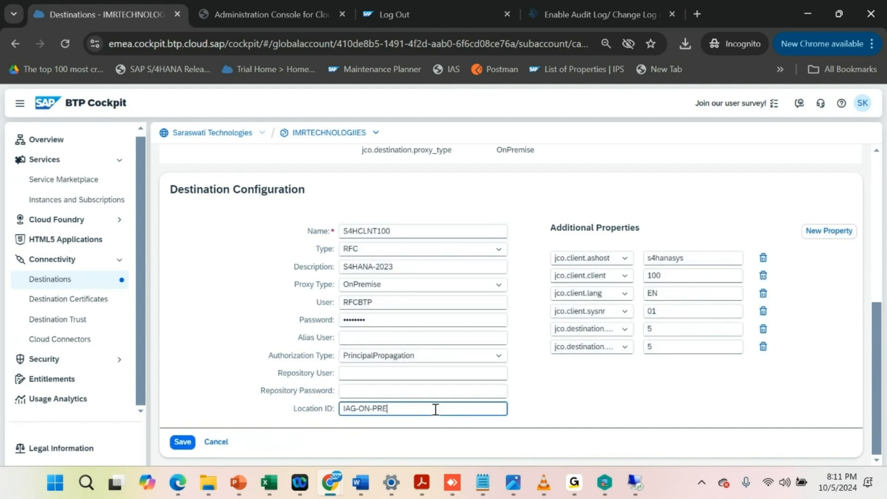
{"action": "double_click", "coordinate": [271, 333]}
{"action": "left_click", "coordinate": [223, 355]}
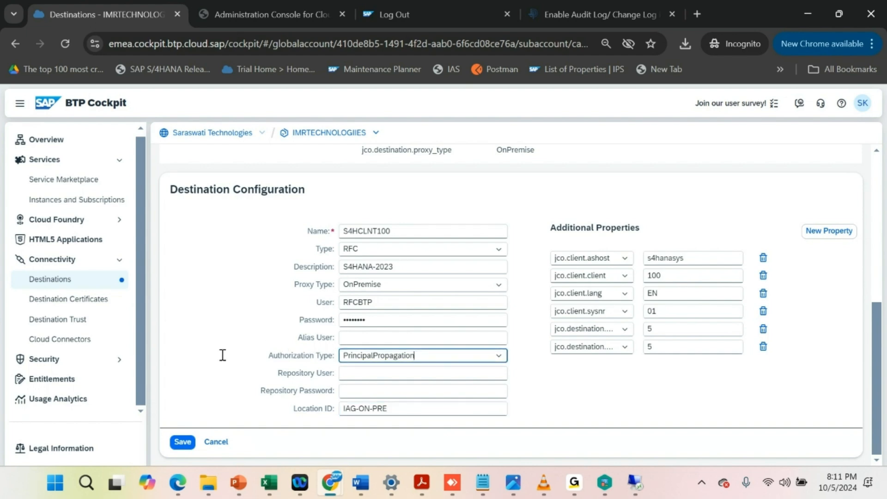
{"action": "left_click", "coordinate": [188, 443]}
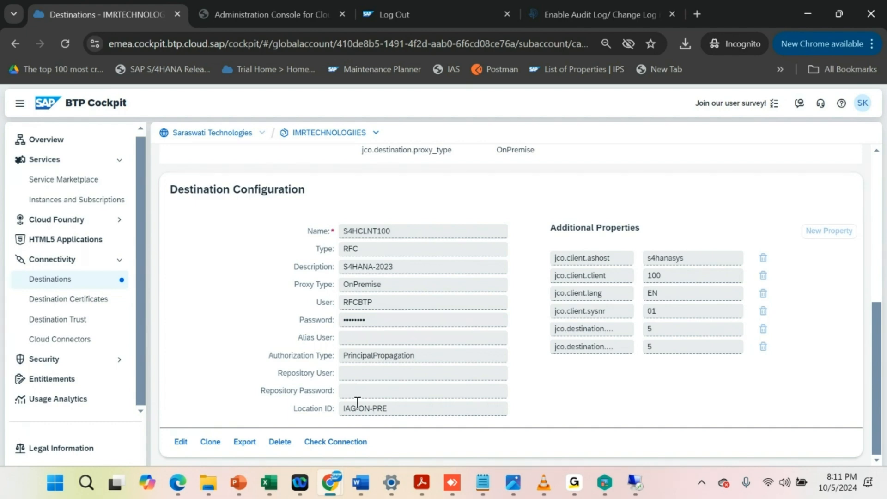
Check the connection, close the failure message, and make the destination editable again
{"action": "left_click", "coordinate": [324, 444]}
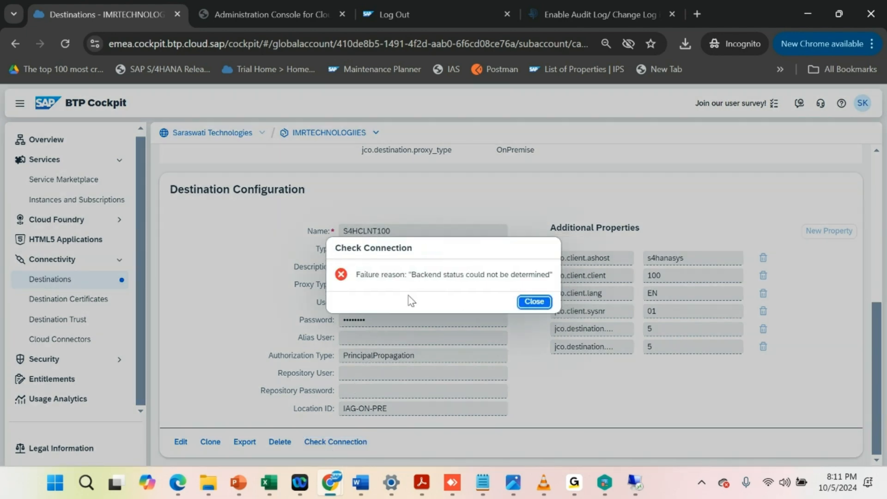
{"action": "left_click", "coordinate": [534, 302]}
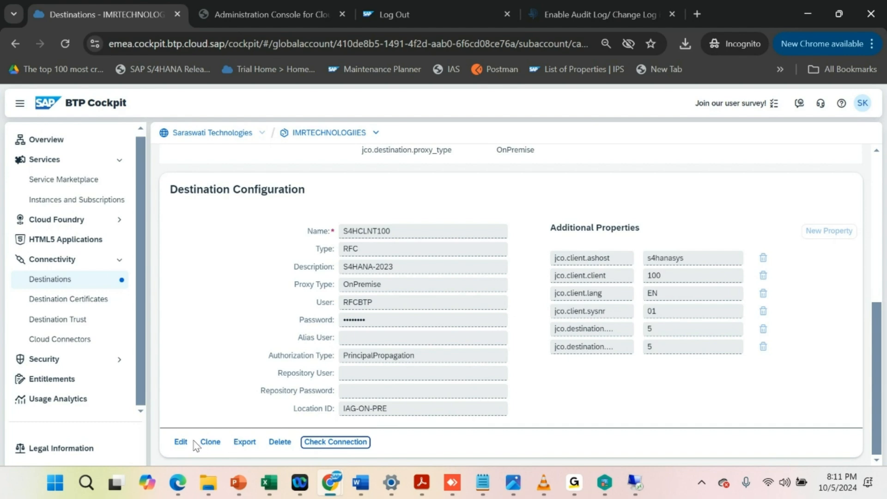
{"action": "left_click", "coordinate": [181, 441]}
Restore Location ID to IAG-ON-PREM, step through User, Password and Alias User, then save
{"action": "left_click", "coordinate": [398, 409]}
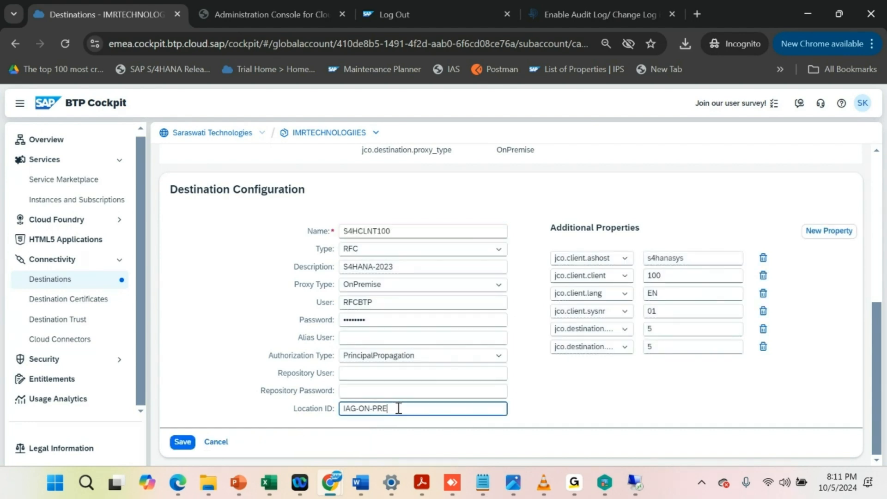
{"action": "key", "text": "Caps_Lock"}
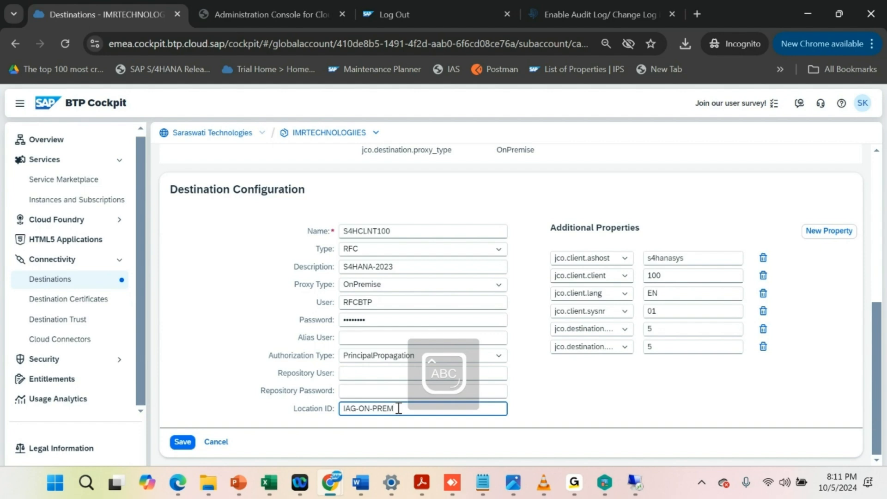
{"action": "left_click", "coordinate": [234, 299]}
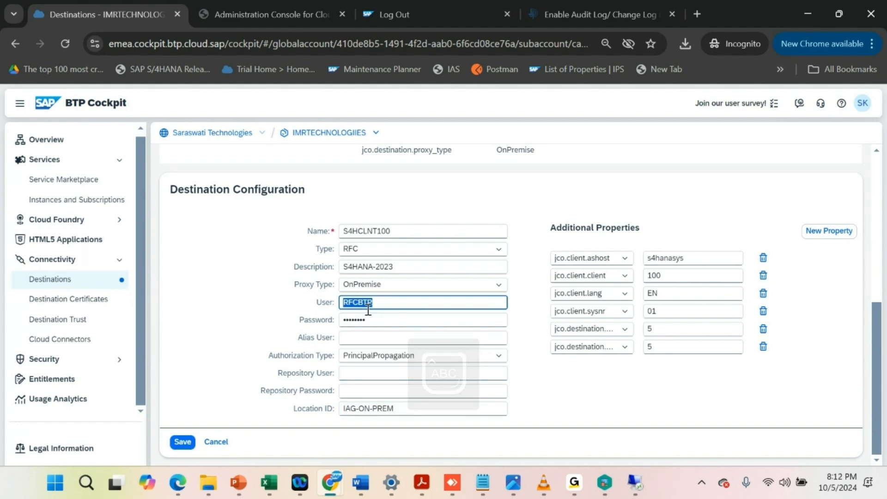
{"action": "key", "text": "Tab"}
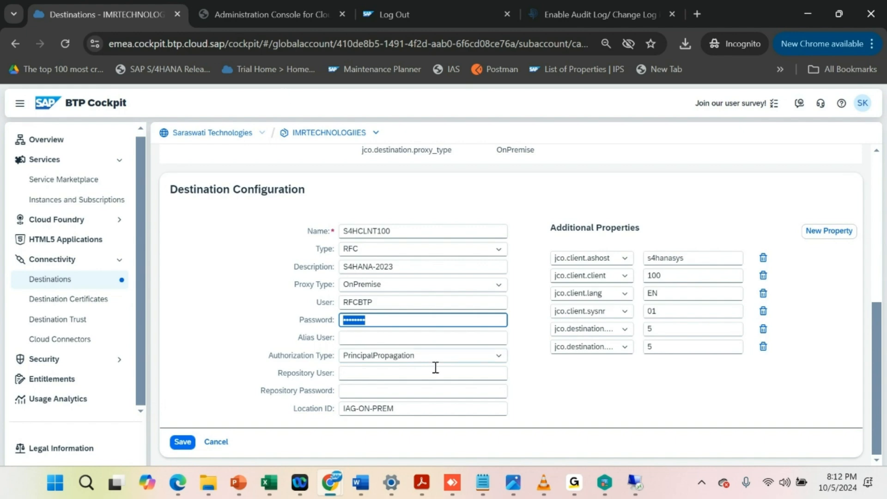
{"action": "mouse_move", "coordinate": [584, 479]}
{"action": "left_click", "coordinate": [594, 424]}
{"action": "key", "text": "Tab"}
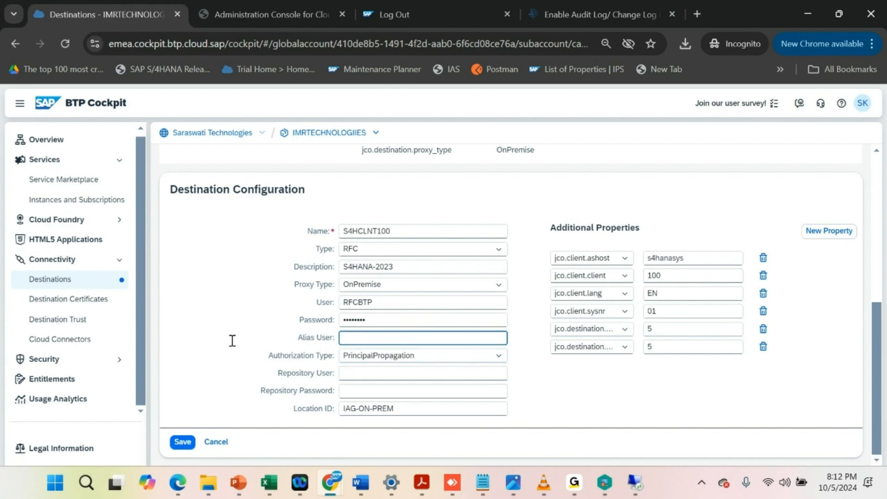
{"action": "left_click", "coordinate": [179, 445]}
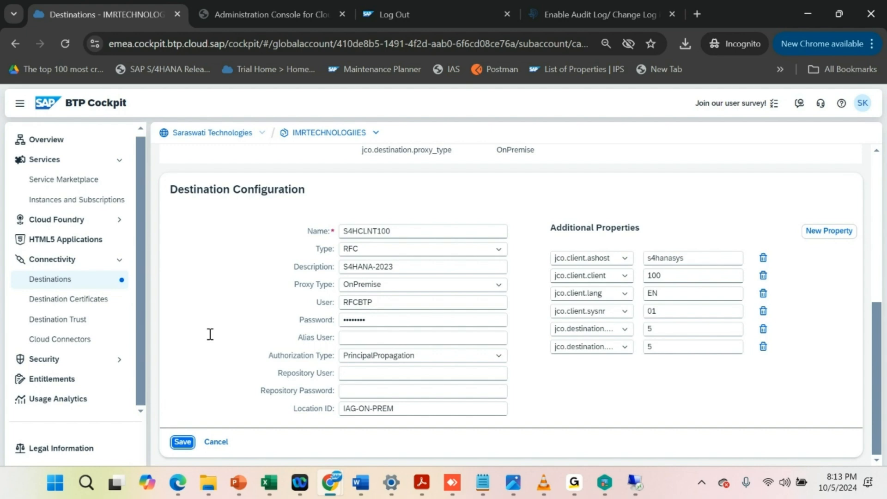
In Cloud Connector, start a new ABAP System mapping using RFC without load balancing
{"action": "mouse_move", "coordinate": [635, 483]}
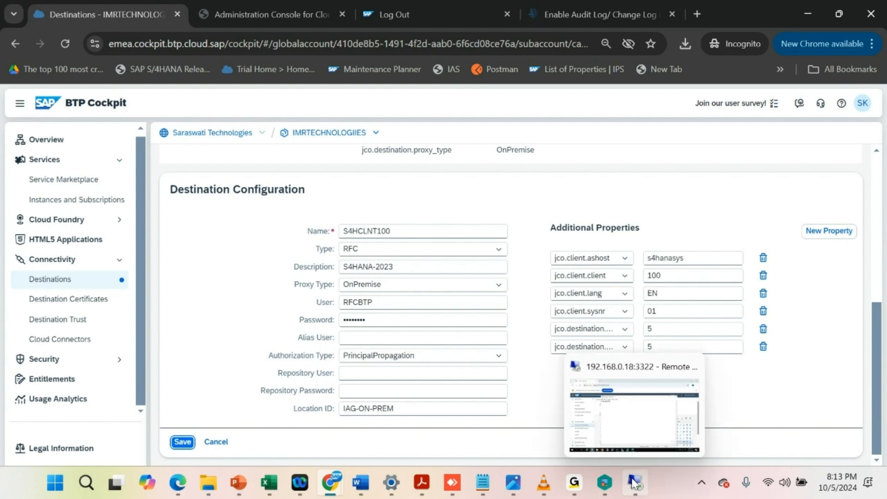
{"action": "left_click", "coordinate": [631, 430]}
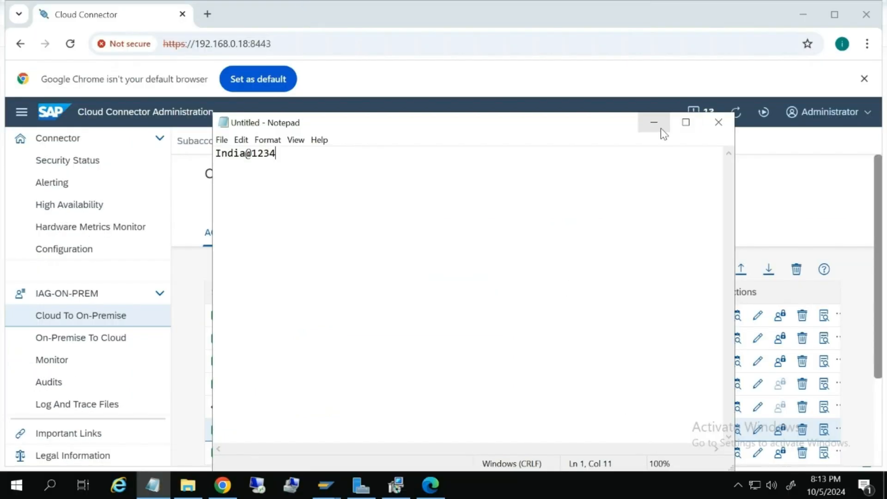
{"action": "left_click", "coordinate": [660, 128]}
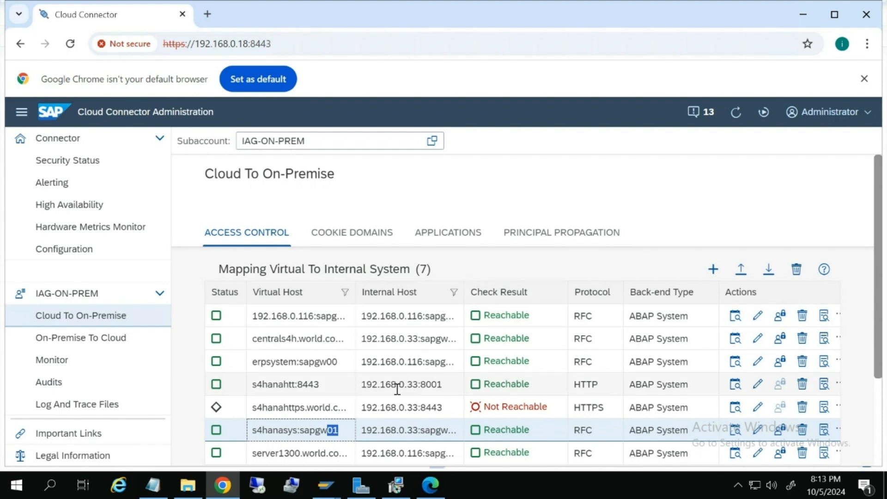
{"action": "left_click", "coordinate": [713, 269]}
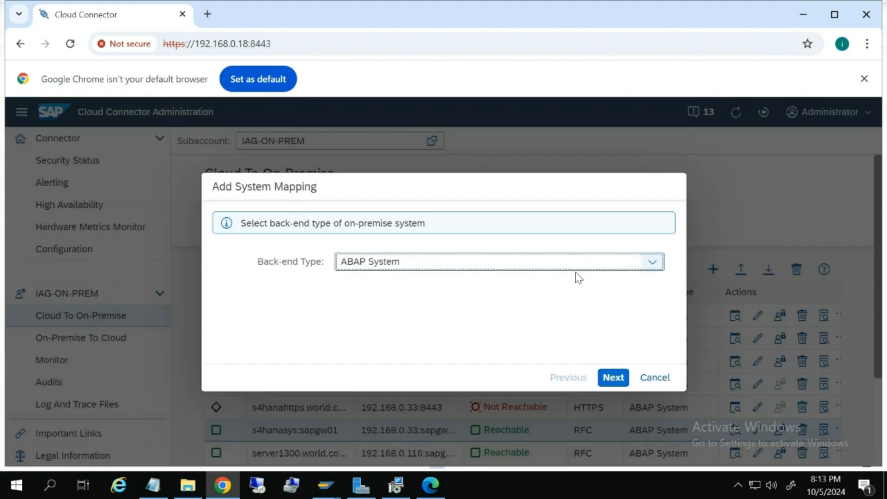
{"action": "left_click", "coordinate": [615, 379]}
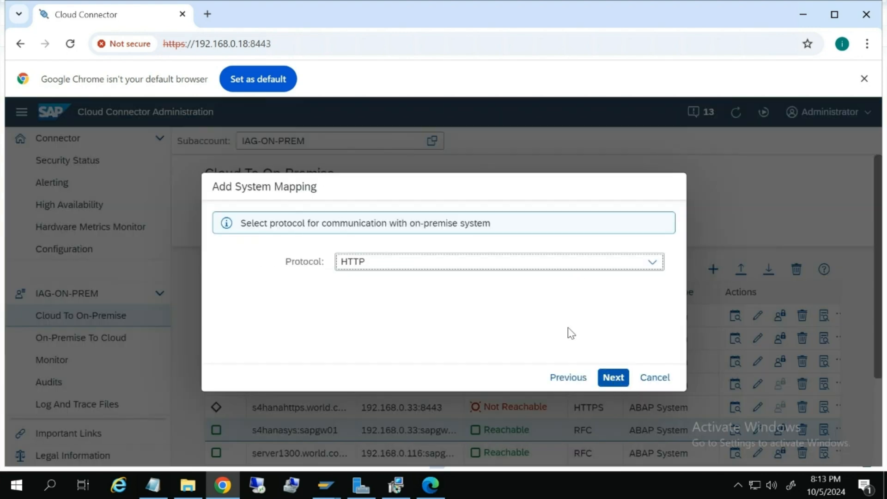
{"action": "left_click", "coordinate": [534, 268]}
{"action": "left_click", "coordinate": [379, 372]}
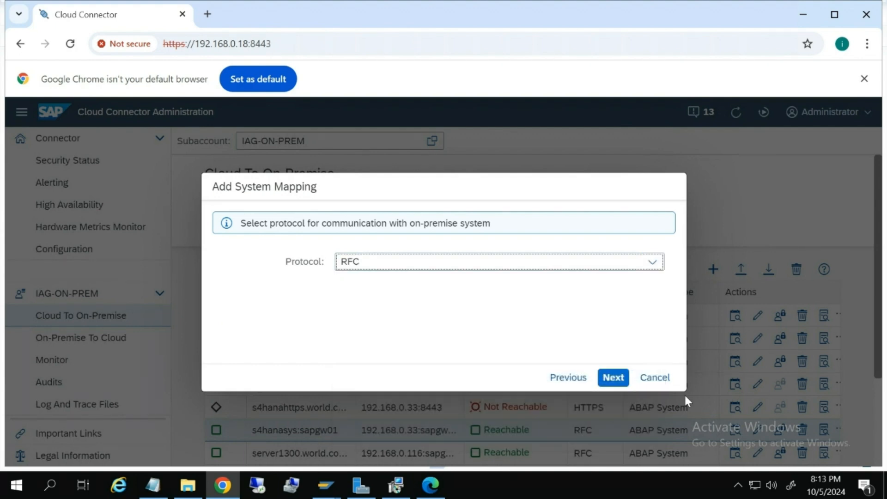
{"action": "left_click", "coordinate": [600, 377]}
{"action": "left_click", "coordinate": [347, 284]}
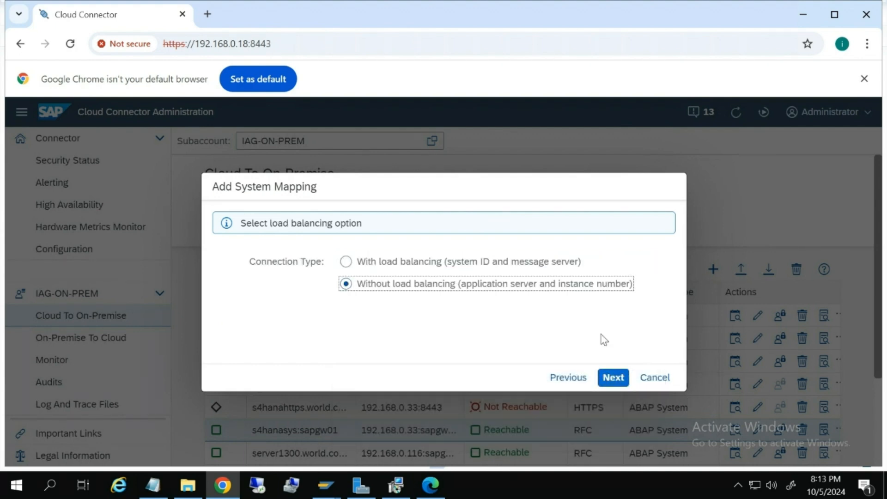
{"action": "left_click", "coordinate": [612, 376]}
Enter server 192.168.0.33, instance 01, virtual name ERPSYSTM, then cancel the mapping
{"action": "type", "text": "1"}
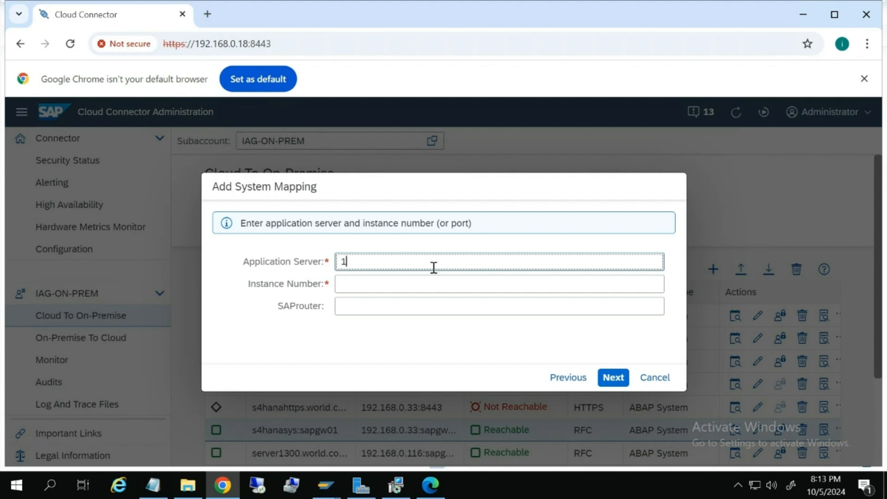
{"action": "type", "text": "92.168.0.33"}
{"action": "key", "text": "Tab"}
{"action": "type", "text": "01"}
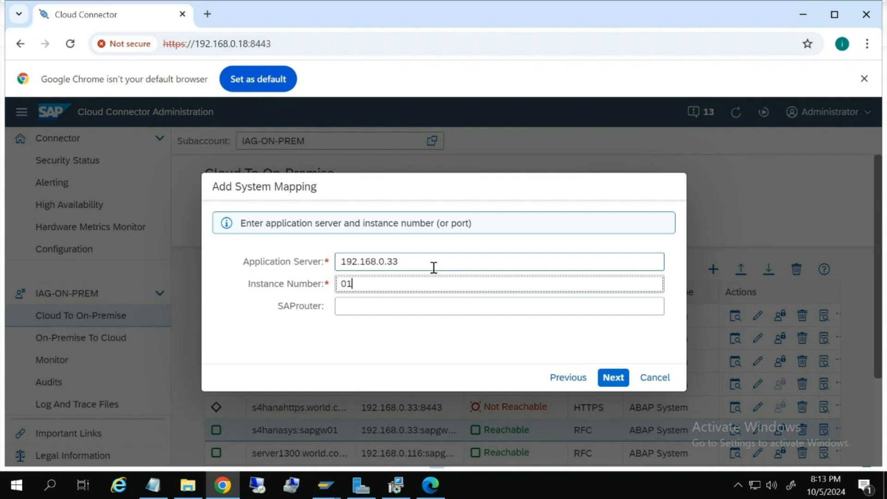
{"action": "left_click", "coordinate": [605, 375]}
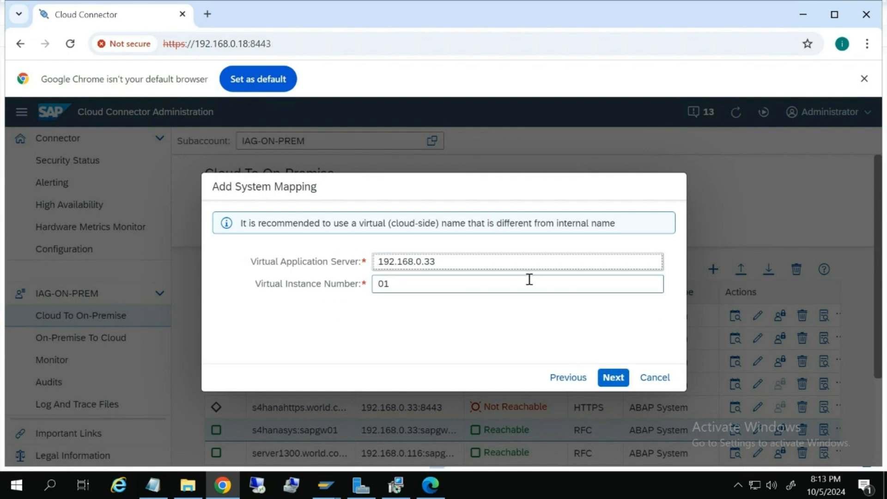
{"action": "left_click", "coordinate": [484, 269]}
{"action": "left_click_drag", "start_coordinate": [484, 269], "coordinate": [386, 277]}
{"action": "type", "text": "ER"}
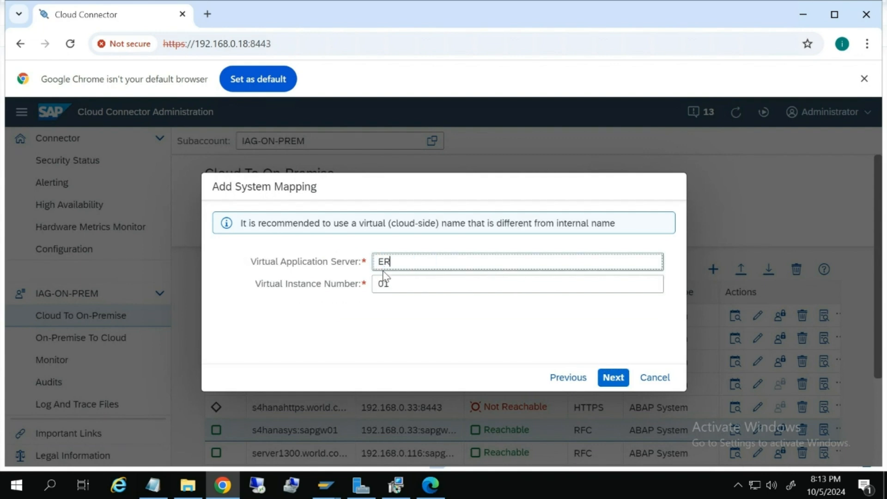
{"action": "type", "text": "PSYSTM"}
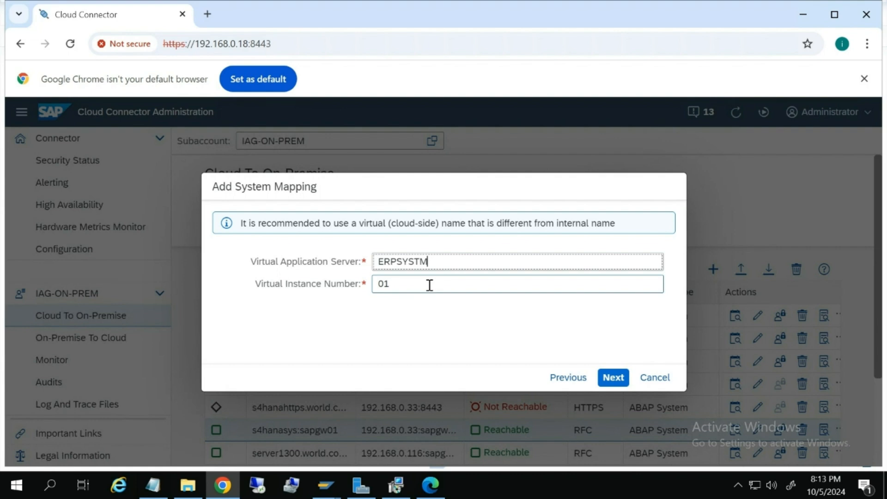
{"action": "left_click", "coordinate": [664, 377]}
Compare the destination's ashost value s4hanasys with the remote Cloud Connector session
{"action": "mouse_move", "coordinate": [631, 1]}
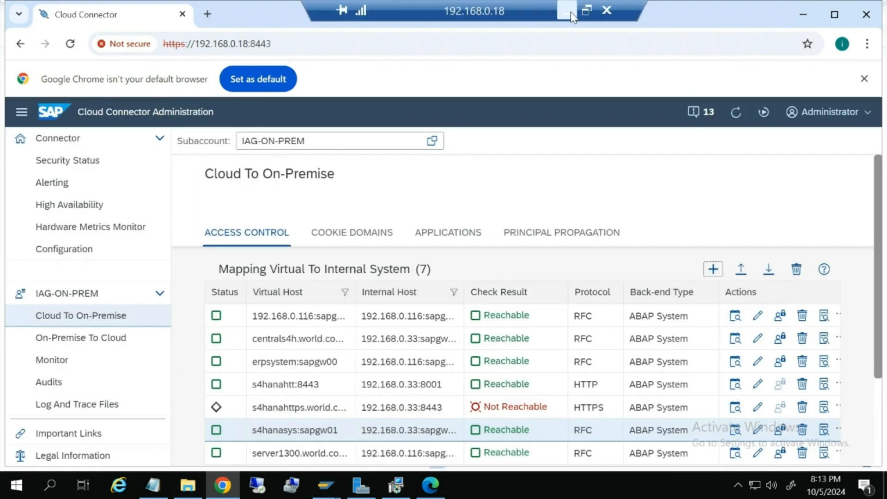
{"action": "left_click", "coordinate": [571, 13]}
{"action": "left_click", "coordinate": [694, 257]}
{"action": "left_click_drag", "start_coordinate": [695, 257], "coordinate": [646, 258]}
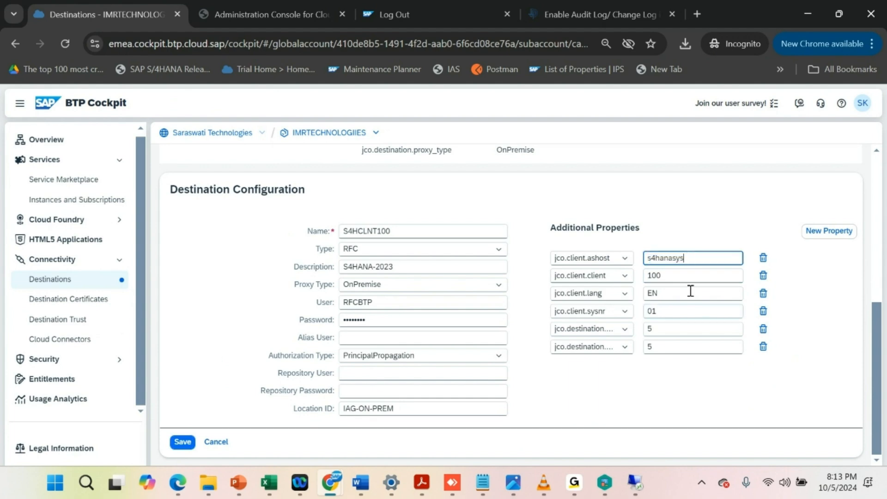
{"action": "mouse_move", "coordinate": [642, 475]}
{"action": "left_click", "coordinate": [645, 441]}
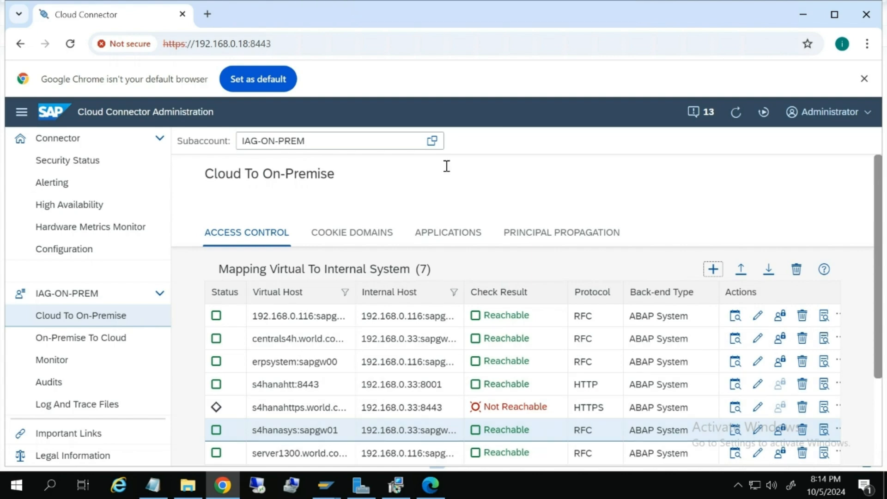
{"action": "left_click", "coordinate": [569, 8]}
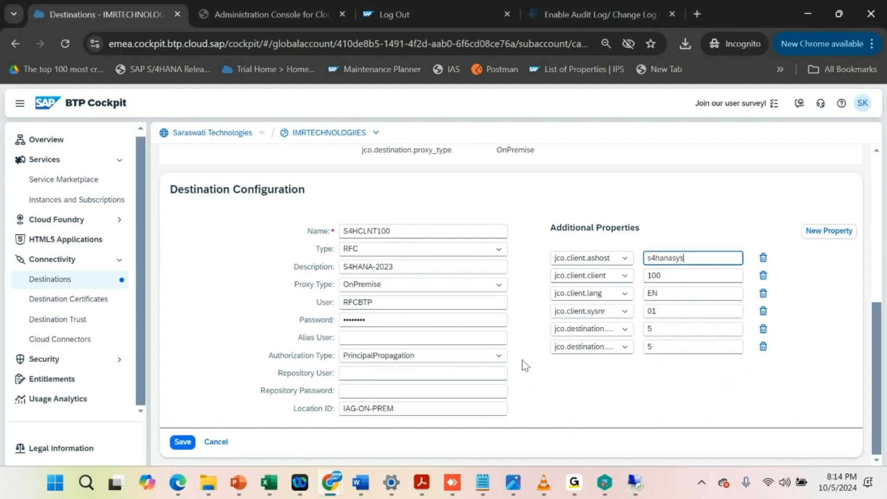
Save S4HCLNT100, confirm its connection check succeeds, and return to Cloud Connector
{"action": "left_click", "coordinate": [182, 441]}
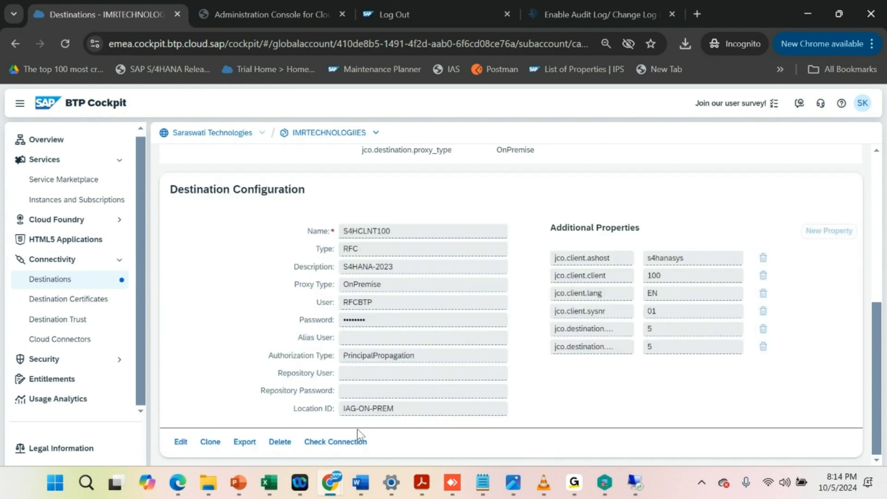
{"action": "left_click", "coordinate": [355, 440]}
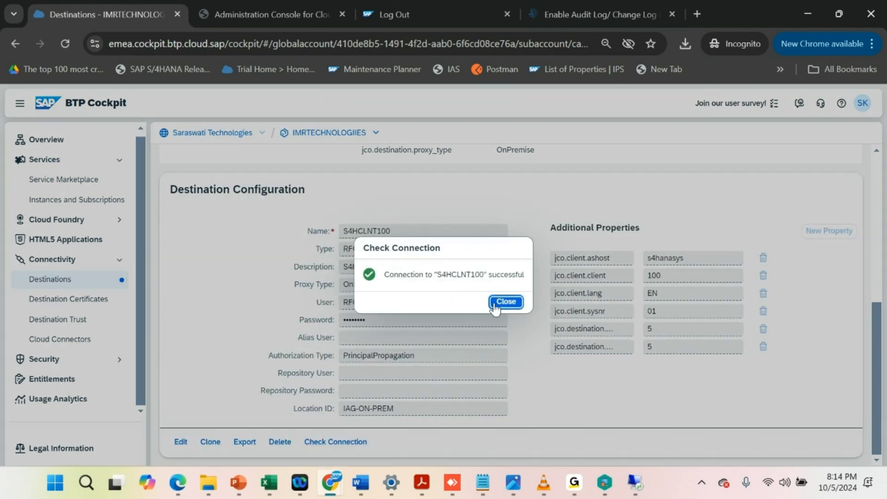
{"action": "left_click", "coordinate": [505, 303]}
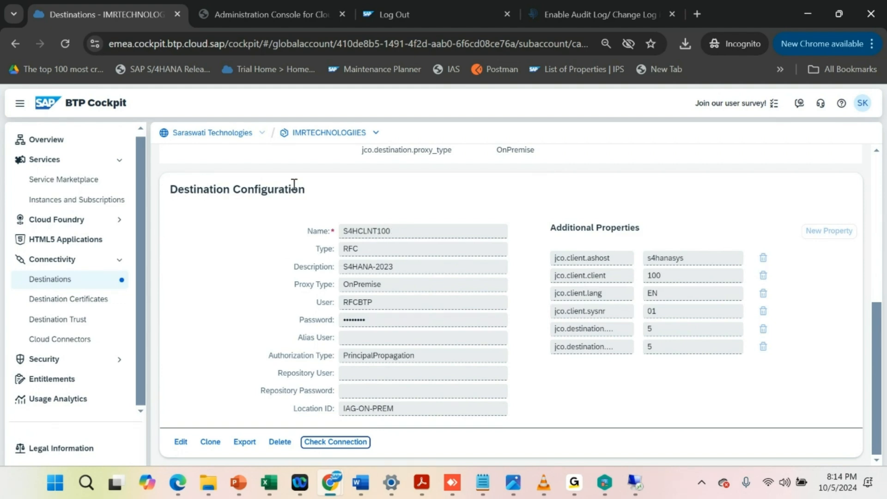
{"action": "left_click_drag", "start_coordinate": [172, 188], "coordinate": [312, 203]}
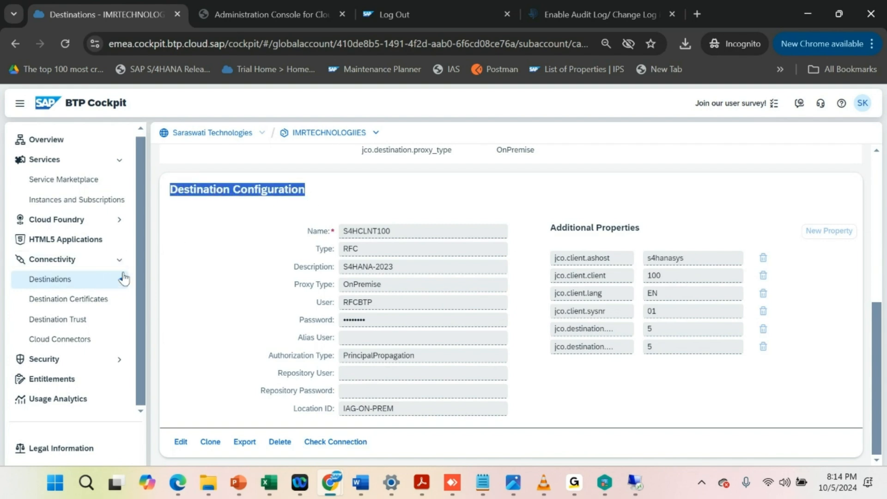
{"action": "mouse_move", "coordinate": [635, 482]}
{"action": "left_click", "coordinate": [641, 432]}
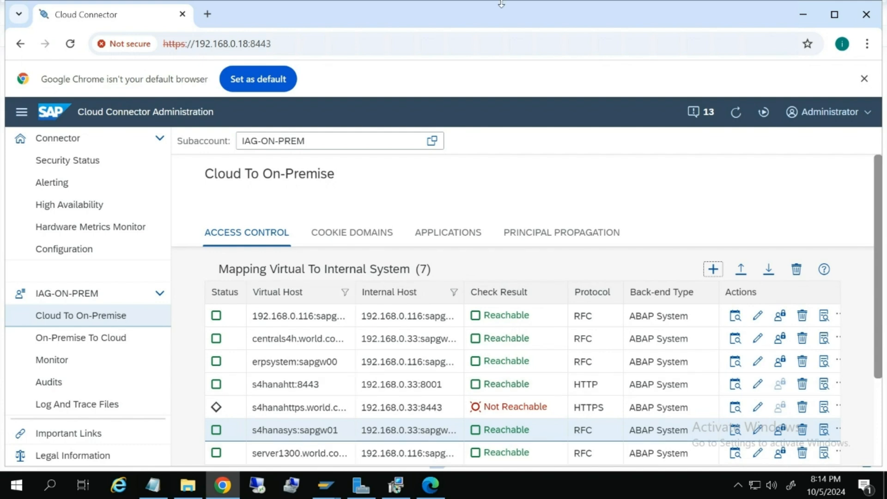
Inspect the s4hanasys:sapgw01 mapping's virtual host s4hanasys and internal host 192.168.0.33
{"action": "mouse_move", "coordinate": [500, 3]}
{"action": "left_click", "coordinate": [565, 13]}
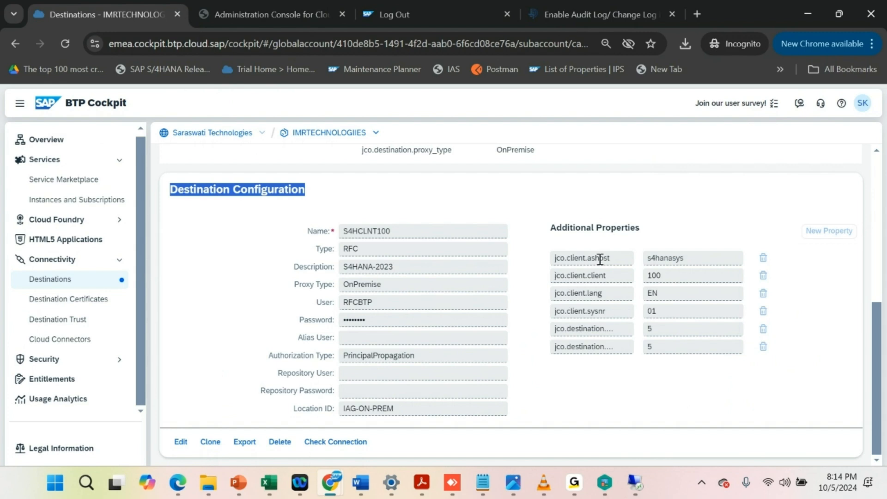
{"action": "mouse_move", "coordinate": [635, 482]}
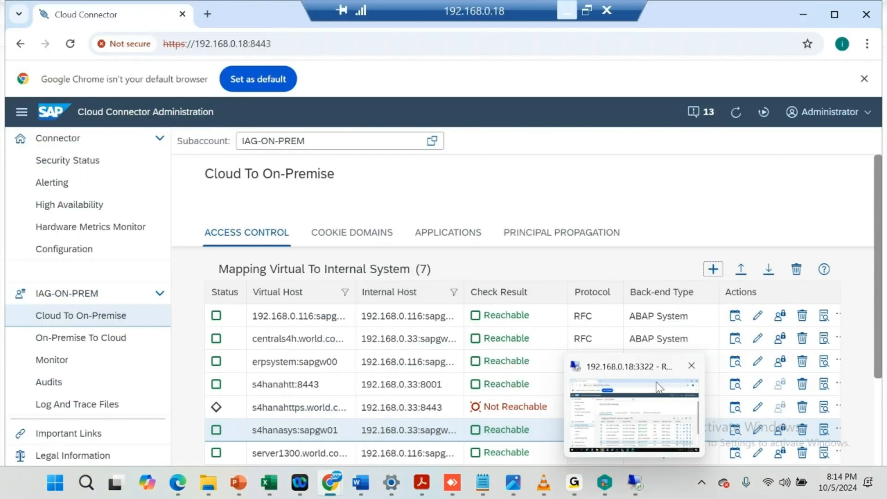
{"action": "left_click", "coordinate": [636, 406]}
{"action": "left_click", "coordinate": [314, 430]}
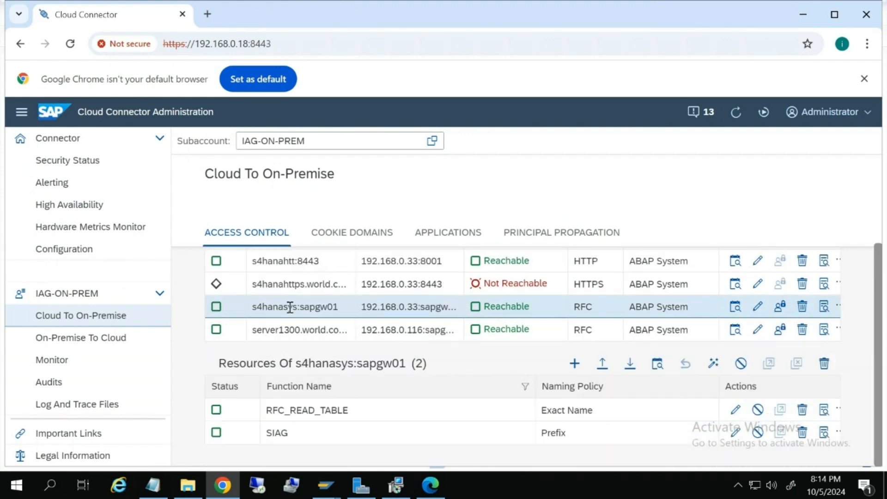
{"action": "left_click_drag", "start_coordinate": [298, 307], "coordinate": [238, 309]}
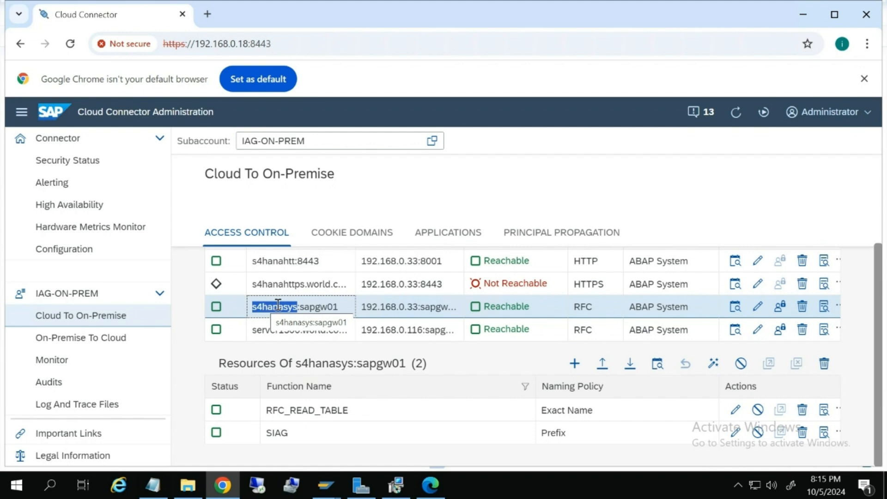
{"action": "left_click_drag", "start_coordinate": [421, 307], "coordinate": [359, 312]}
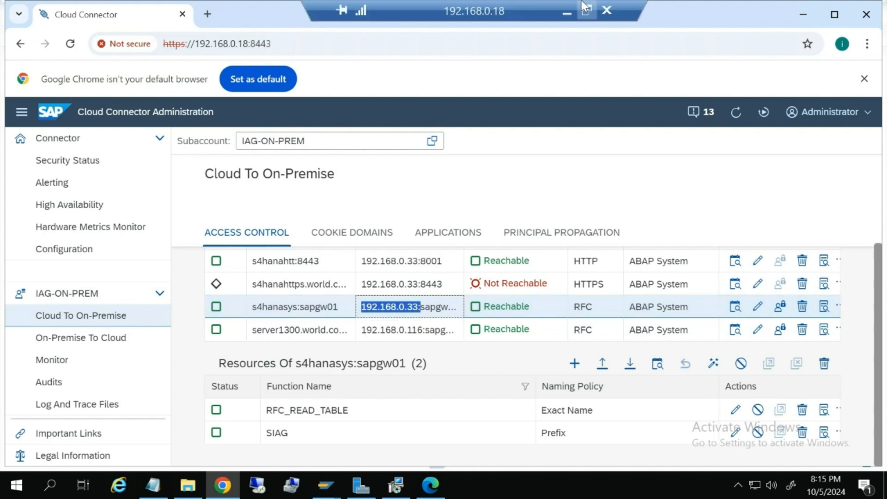
{"action": "scroll", "coordinate": [705, 329], "scroll_direction": "up", "scroll_amount": 3}
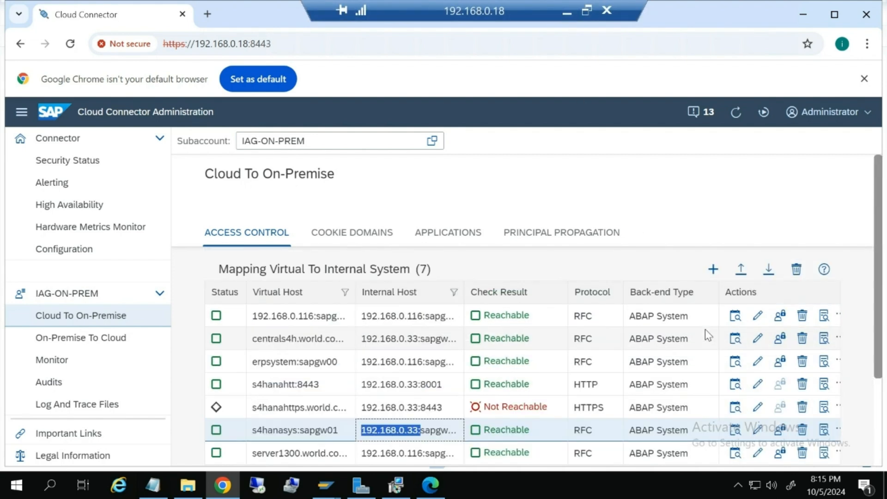
{"action": "left_click", "coordinate": [711, 268]}
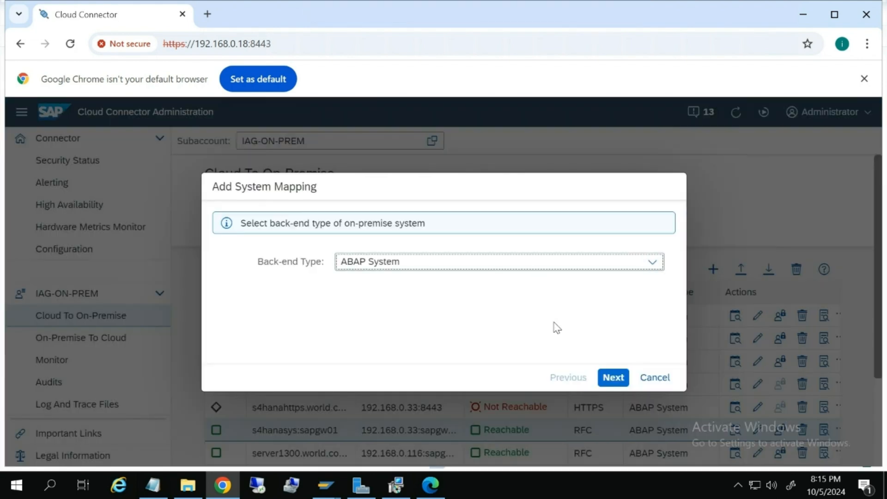
{"action": "left_click", "coordinate": [615, 377]}
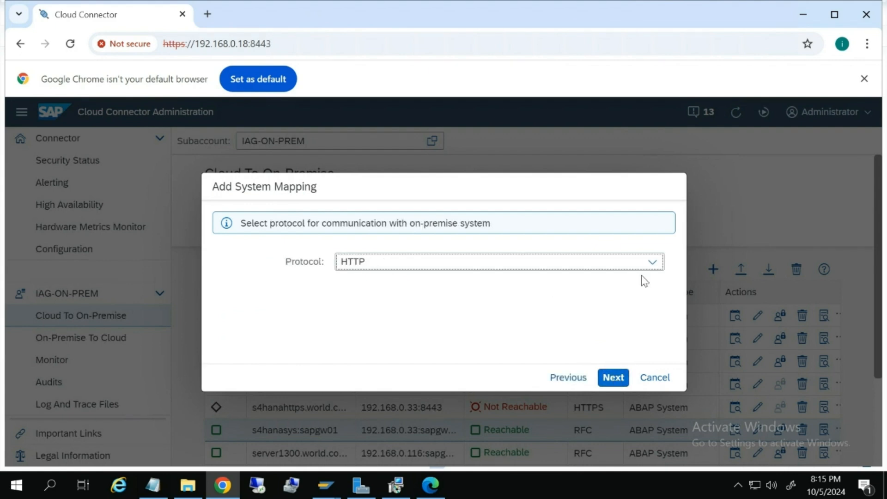
{"action": "left_click", "coordinate": [645, 262]}
{"action": "left_click", "coordinate": [494, 373]}
{"action": "left_click", "coordinate": [611, 377]}
{"action": "left_click", "coordinate": [354, 285]}
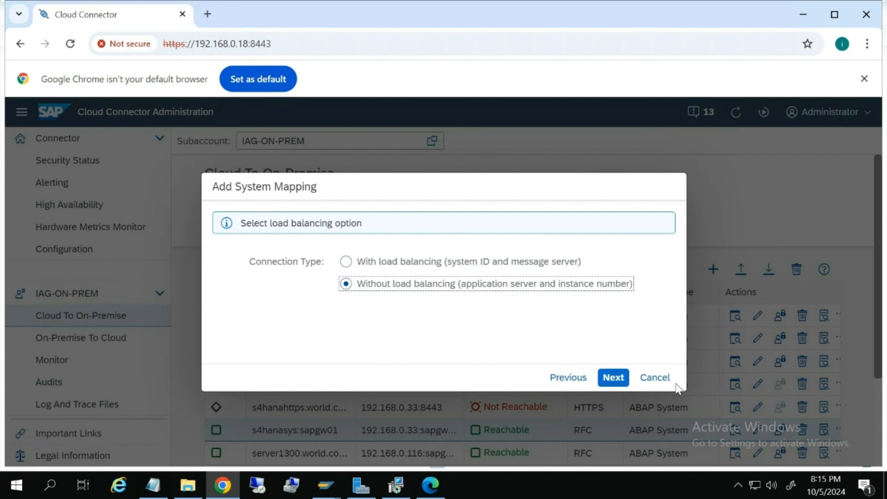
{"action": "left_click", "coordinate": [613, 377]}
{"action": "left_click", "coordinate": [153, 485]}
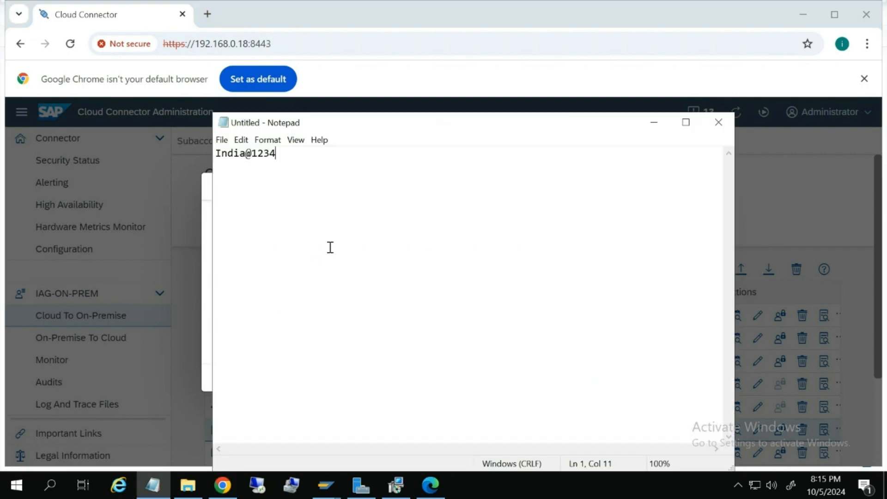
{"action": "key", "text": "Return"}
{"action": "key", "text": "Return"}
{"action": "key", "text": "Return"}
{"action": "type", "text": "192.168.0.33"}
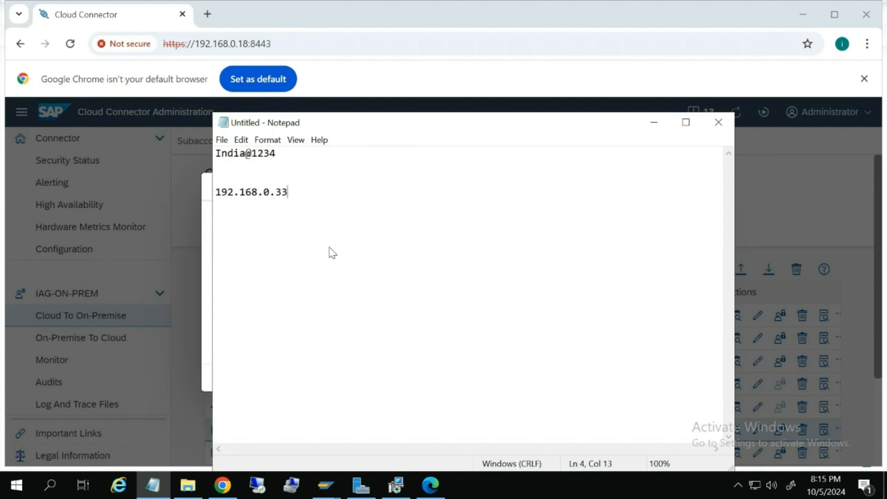
{"action": "left_click_drag", "start_coordinate": [297, 194], "coordinate": [217, 194]}
{"action": "key", "text": "ctrl+c"}
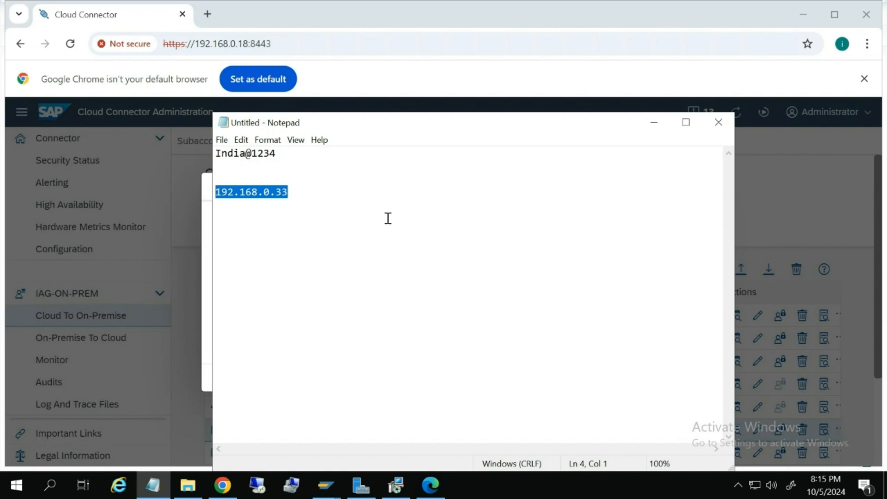
{"action": "left_click", "coordinate": [653, 122]}
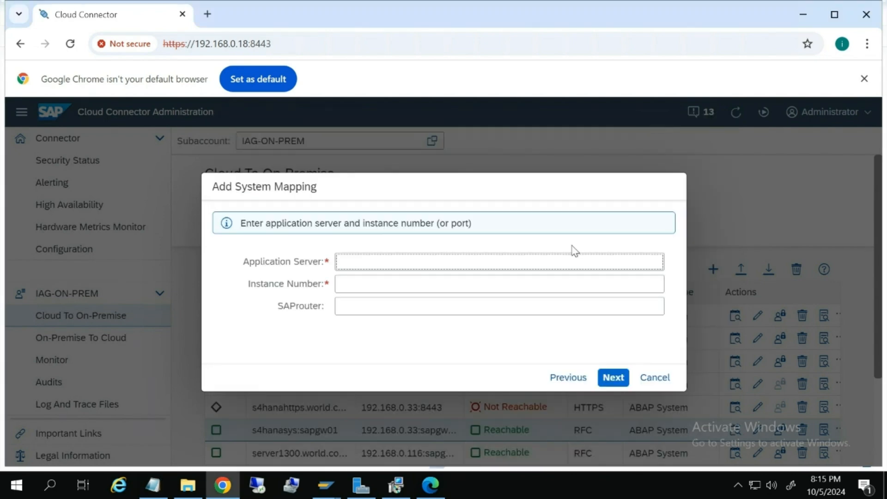
{"action": "key", "text": "ctrl+v"}
{"action": "key", "text": "Tab"}
{"action": "type", "text": "01"}
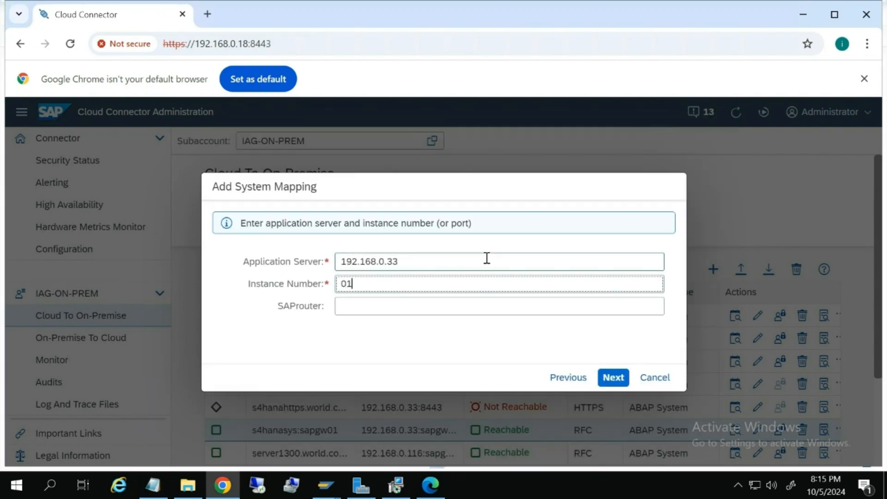
{"action": "left_click", "coordinate": [620, 380]}
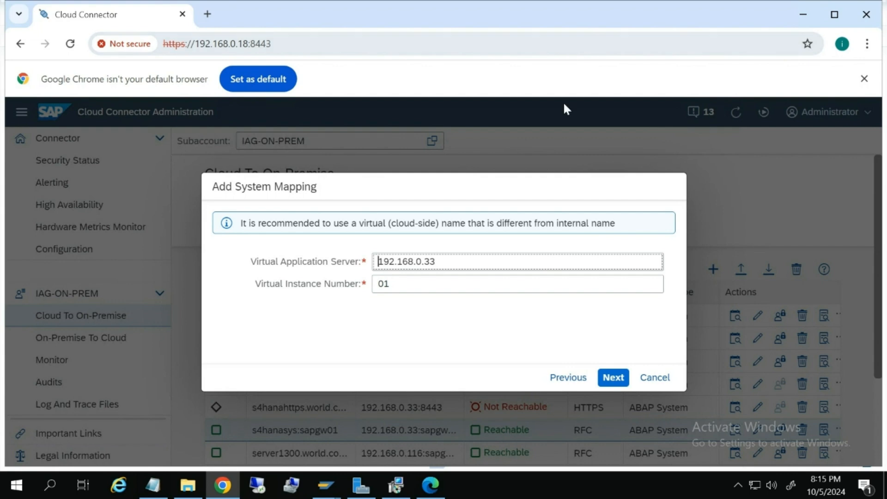
{"action": "left_click_drag", "start_coordinate": [373, 261], "coordinate": [435, 262]}
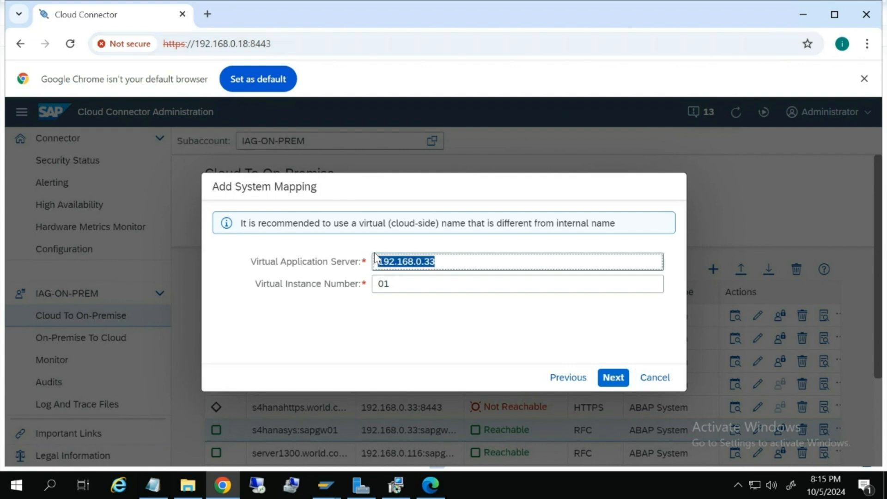
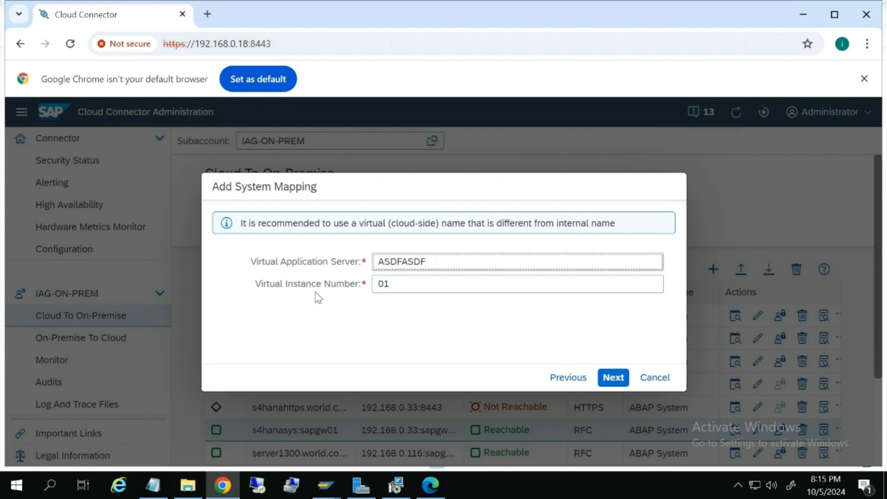
{"action": "left_click", "coordinate": [640, 376]}
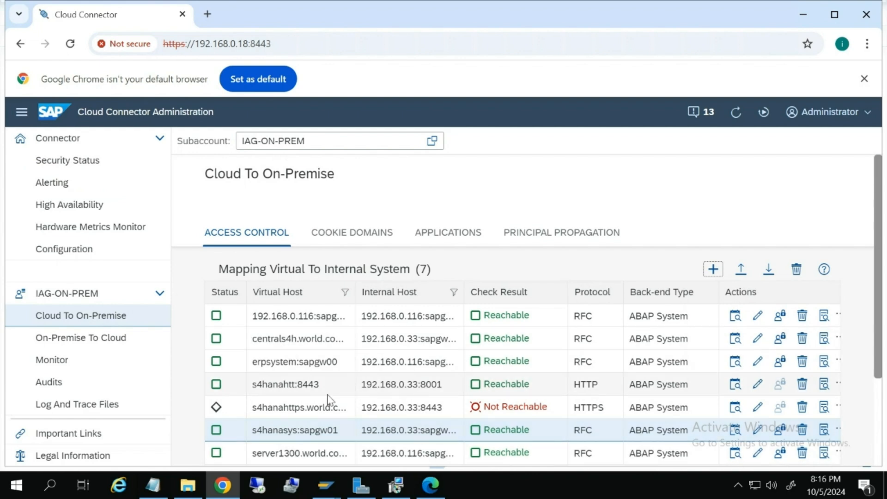
{"action": "left_click", "coordinate": [298, 428]}
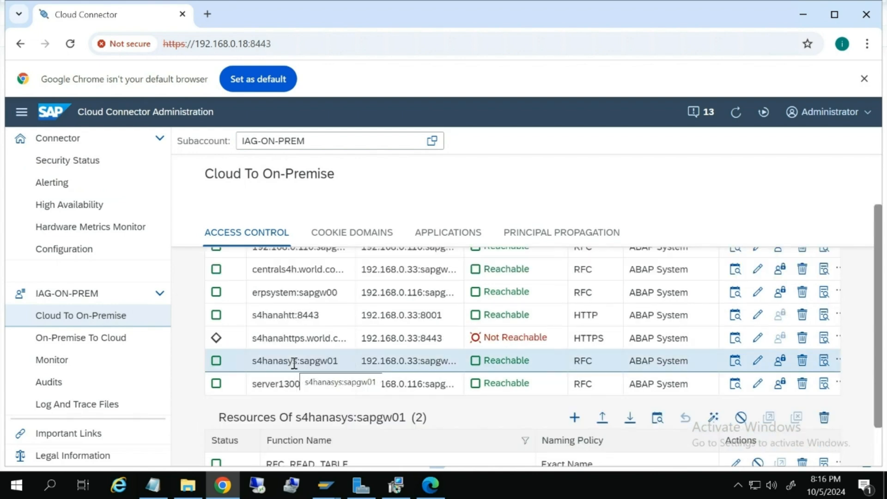
Return to the BTP Cockpit S4HCLNT100 destination and clear the highlighted title
{"action": "scroll", "coordinate": [323, 362], "scroll_direction": "up", "scroll_amount": 2}
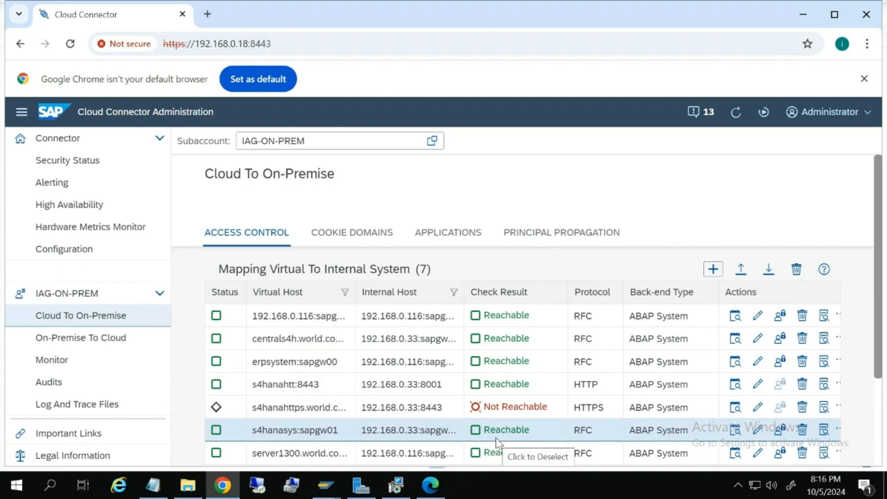
{"action": "mouse_move", "coordinate": [568, 9]}
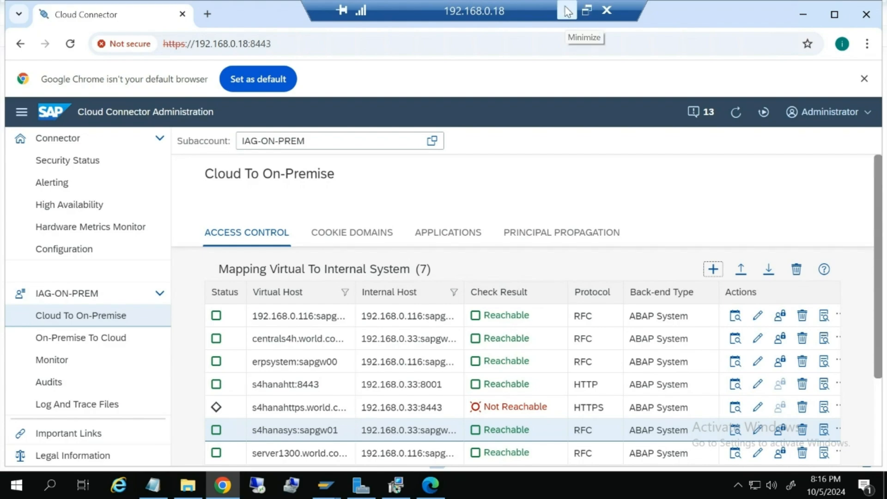
{"action": "left_click", "coordinate": [567, 10]}
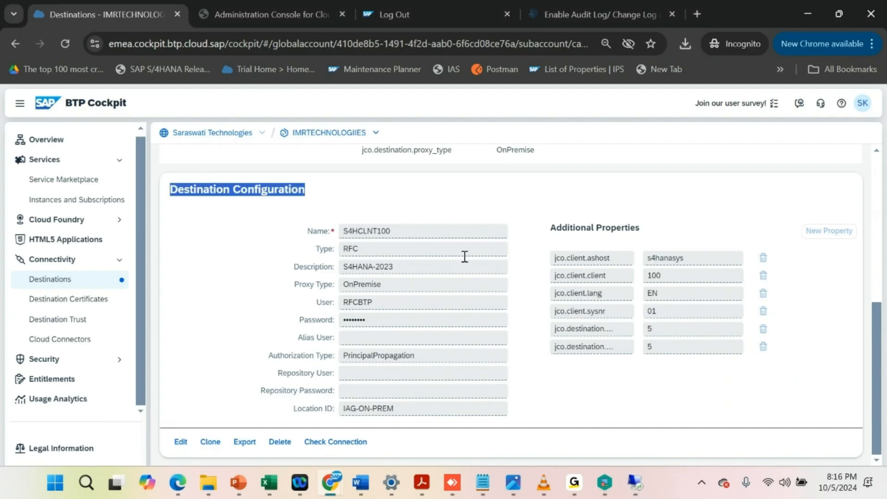
{"action": "left_click", "coordinate": [530, 211]}
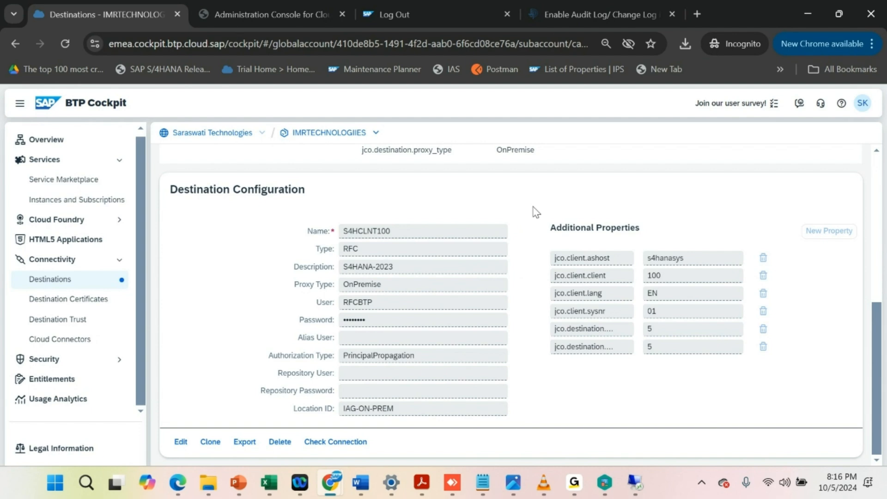
Bring up the PowerPoint deck and scroll to slide 65, Defining System in IAG
{"action": "left_click", "coordinate": [236, 487]}
{"action": "mouse_move", "coordinate": [239, 490]}
{"action": "left_click", "coordinate": [252, 403]}
{"action": "scroll", "coordinate": [362, 334], "scroll_direction": "down", "scroll_amount": 1}
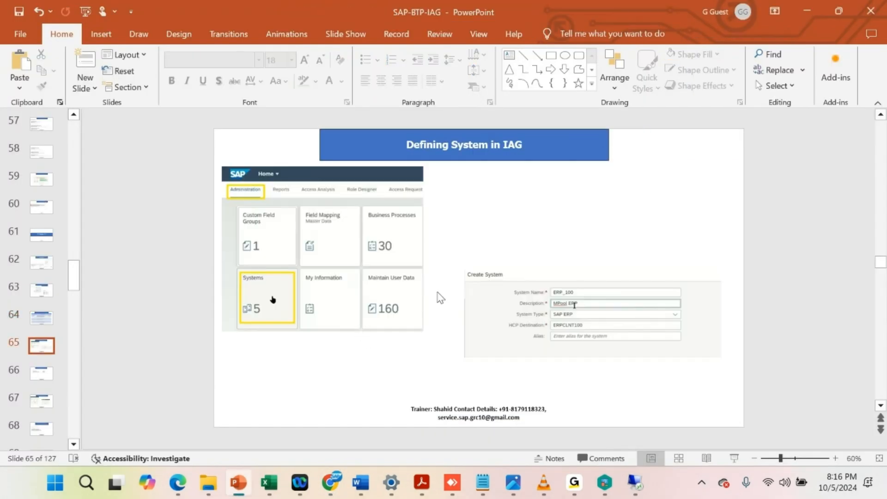
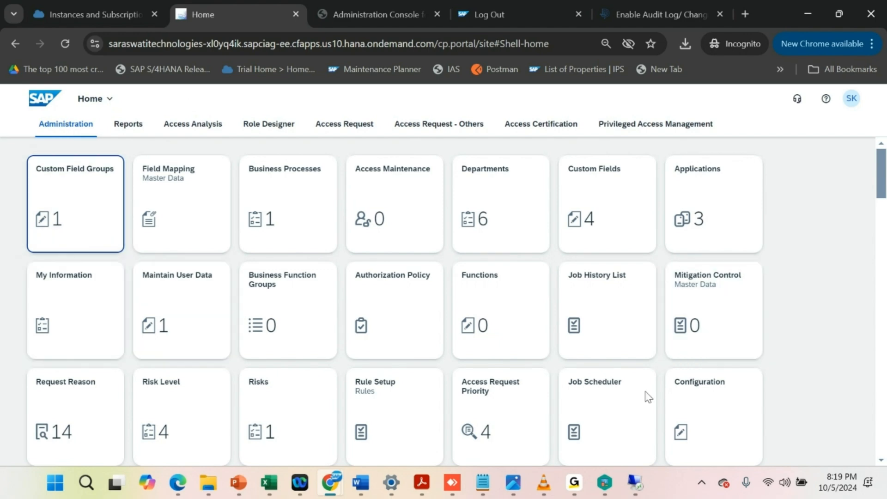
Scroll down the Administration tile grid to find the Application Types and Applications tiles
{"action": "scroll", "coordinate": [272, 324], "scroll_direction": "down", "scroll_amount": 3}
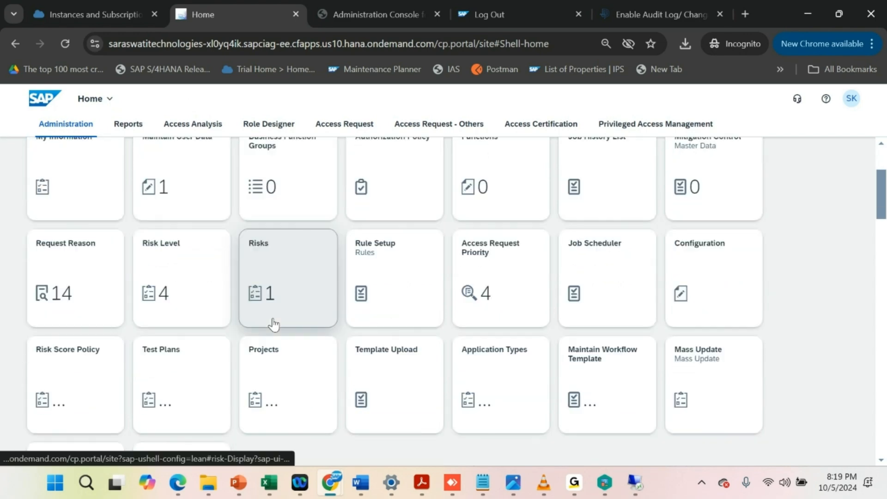
{"action": "left_click", "coordinate": [475, 357]}
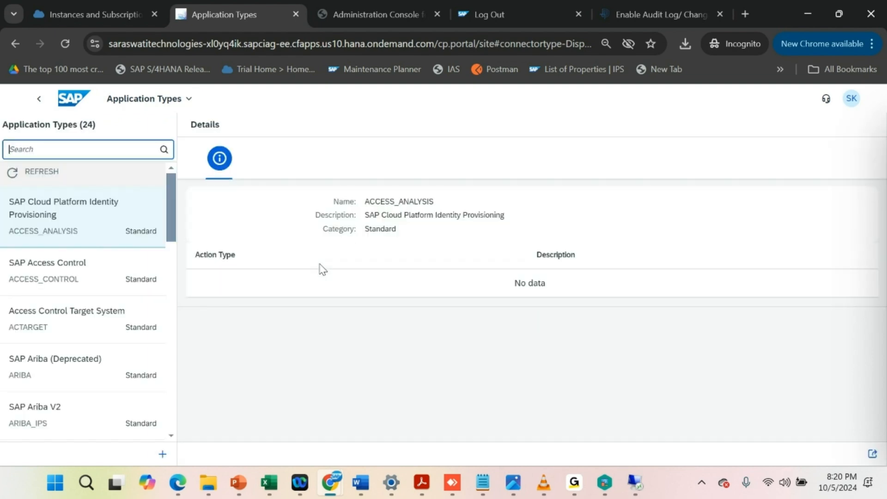
{"action": "left_click", "coordinate": [162, 454]}
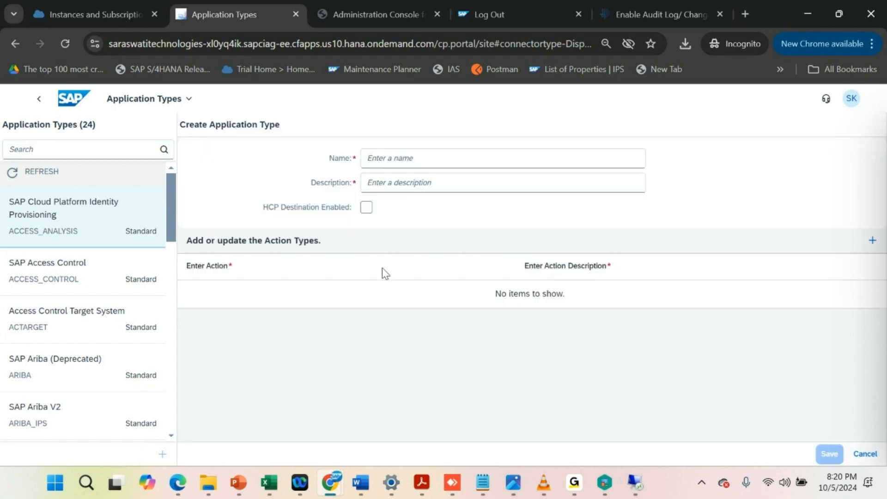
{"action": "left_click", "coordinate": [366, 207]}
{"action": "left_click", "coordinate": [864, 454]}
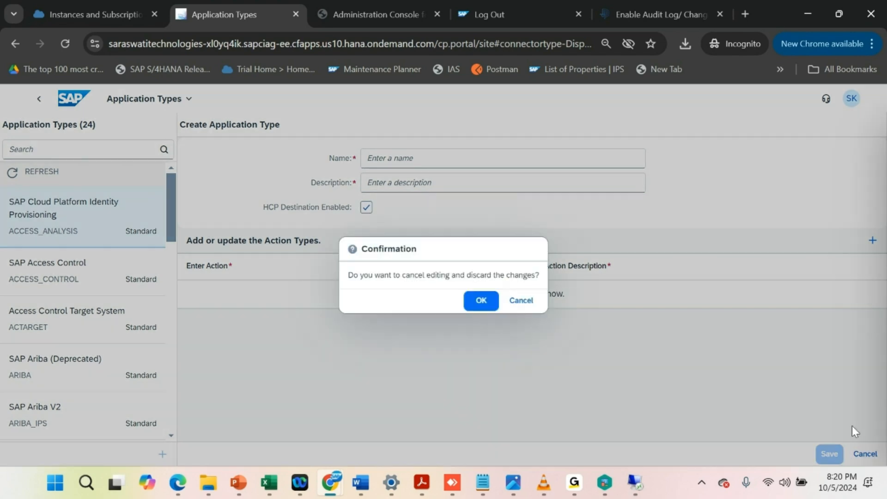
{"action": "left_click", "coordinate": [480, 300]}
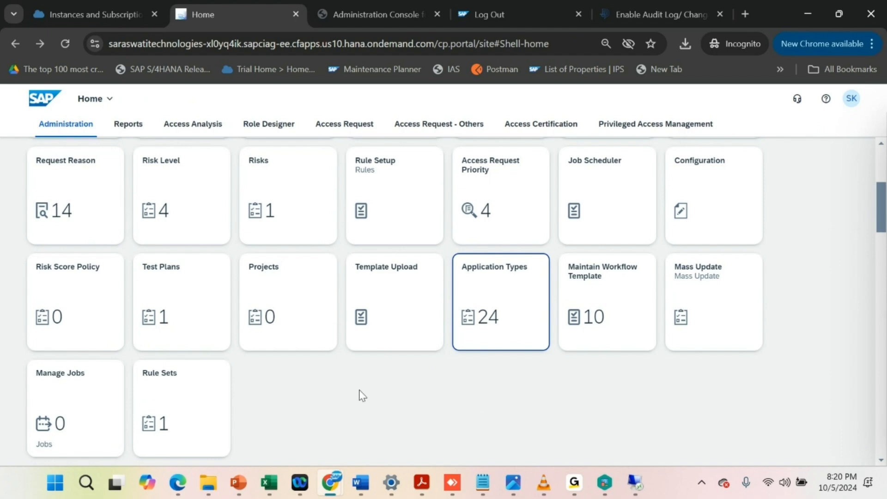
{"action": "scroll", "coordinate": [360, 396], "scroll_direction": "up", "scroll_amount": 3}
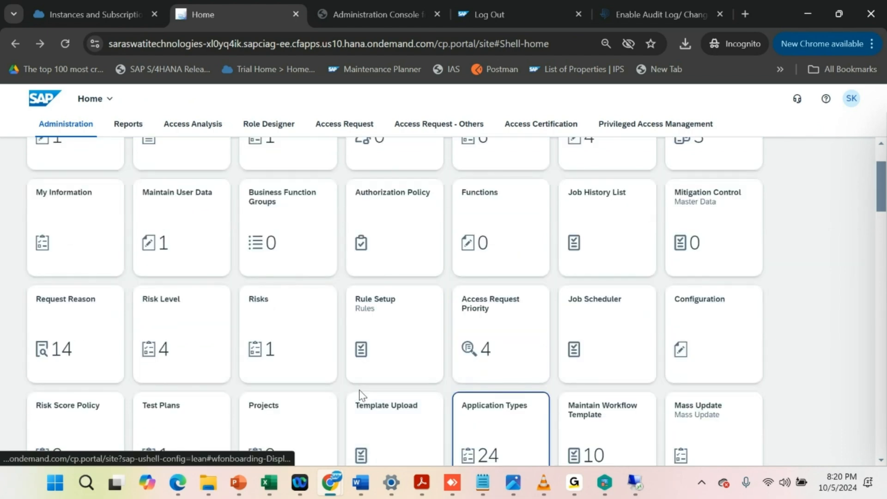
{"action": "scroll", "coordinate": [359, 396], "scroll_direction": "up", "scroll_amount": 2}
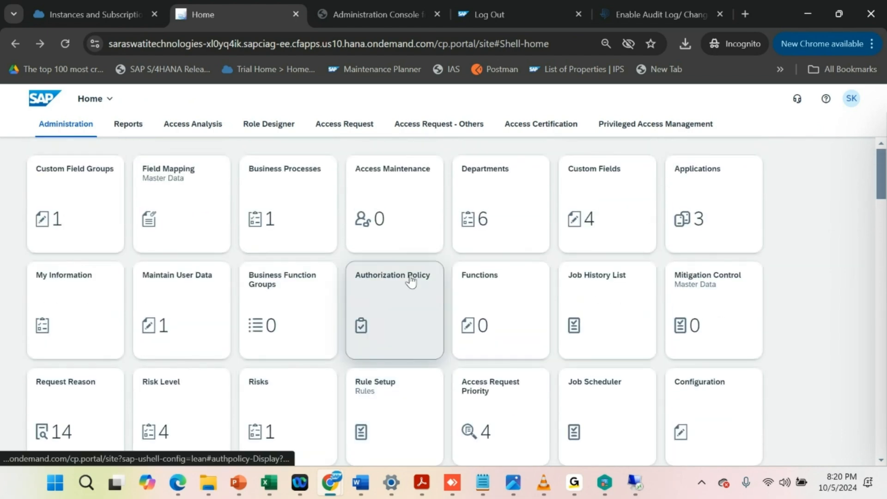
From the Applications list, start a new application named S4HANA2023 with description S4HANA-2023
{"action": "left_click", "coordinate": [726, 207]}
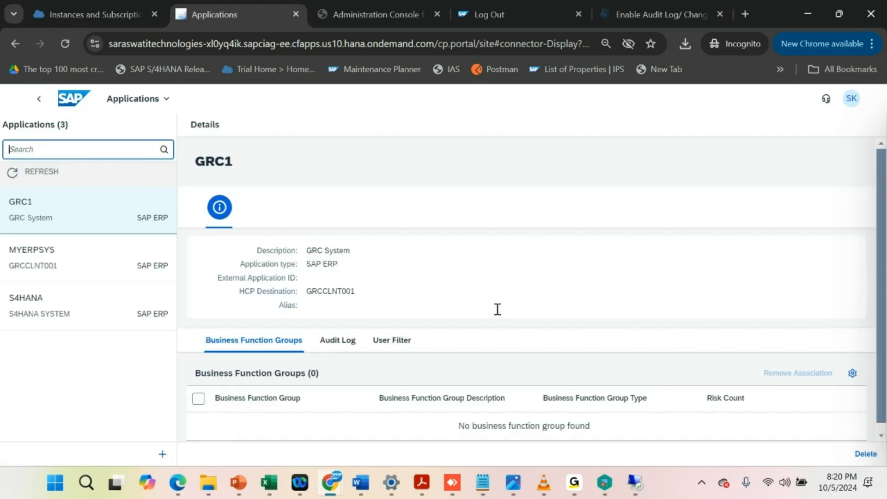
{"action": "left_click", "coordinate": [163, 460]}
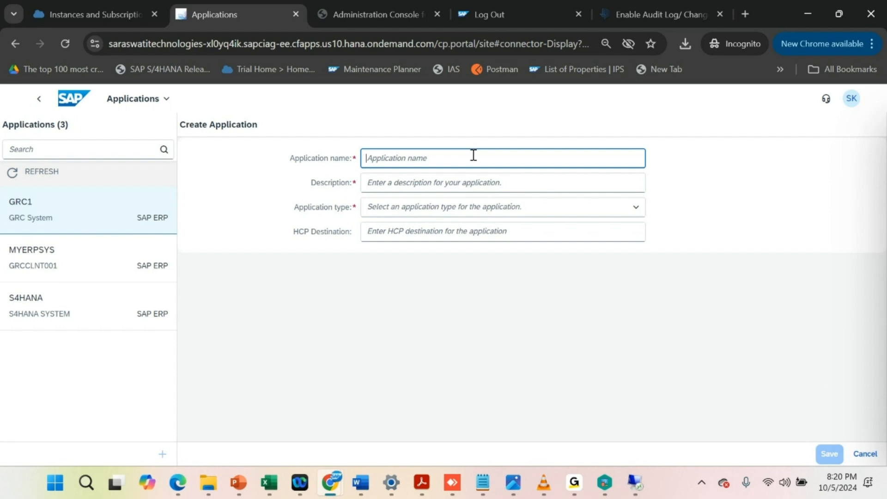
{"action": "type", "text": "S"}
{"action": "key", "text": "BackSpace"}
{"action": "type", "text": "S4HANA2023"}
{"action": "left_click", "coordinate": [465, 180]}
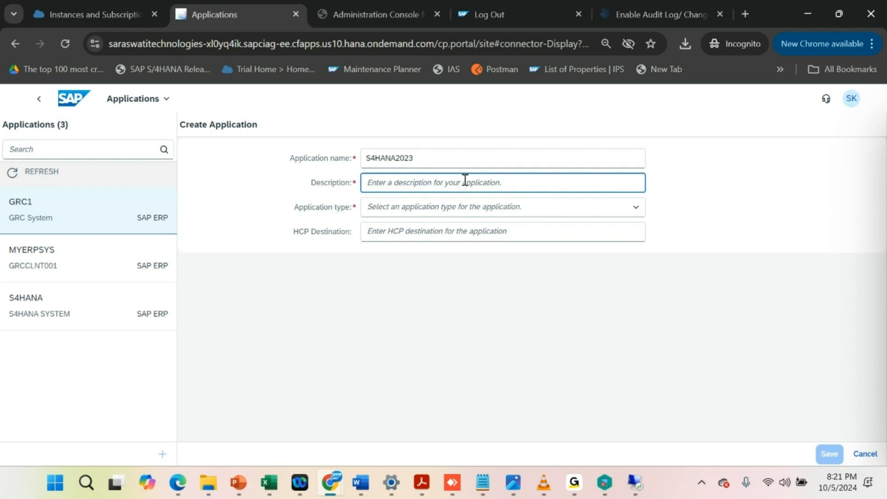
{"action": "type", "text": "S4HANA-2023"}
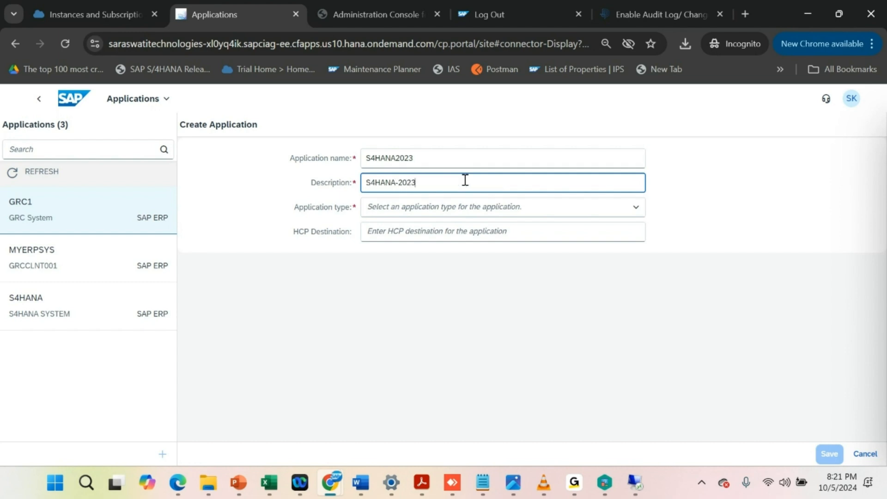
{"action": "left_click", "coordinate": [635, 209]}
{"action": "left_click_drag", "start_coordinate": [642, 263], "coordinate": [621, 345]}
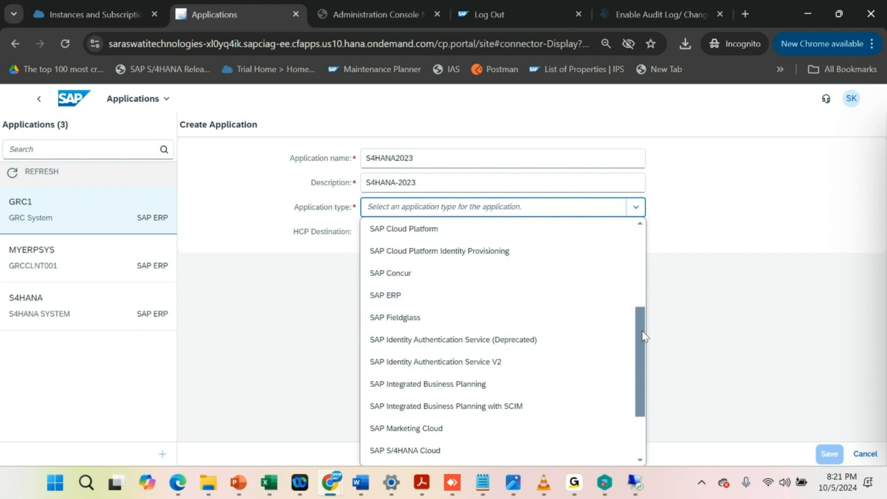
Set the new application's type to SAP S/4HANA On-Premise
{"action": "left_click_drag", "start_coordinate": [645, 336], "coordinate": [651, 237]}
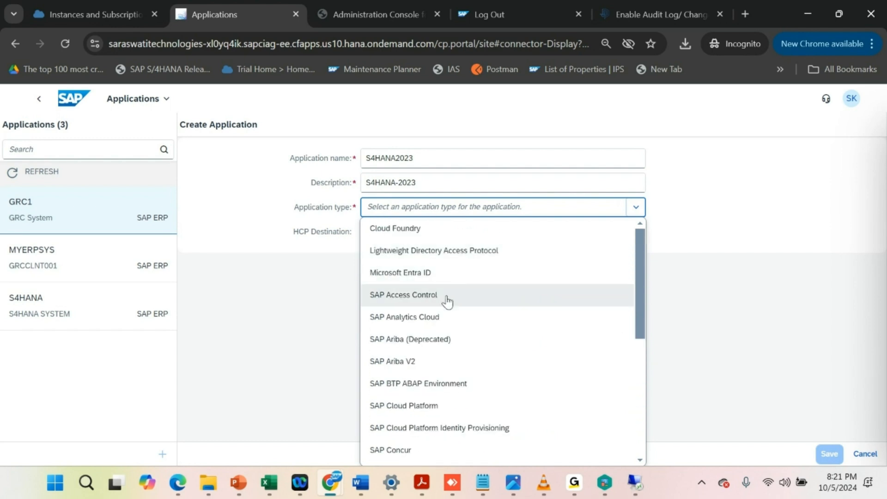
{"action": "scroll", "coordinate": [462, 310], "scroll_direction": "down", "scroll_amount": 2}
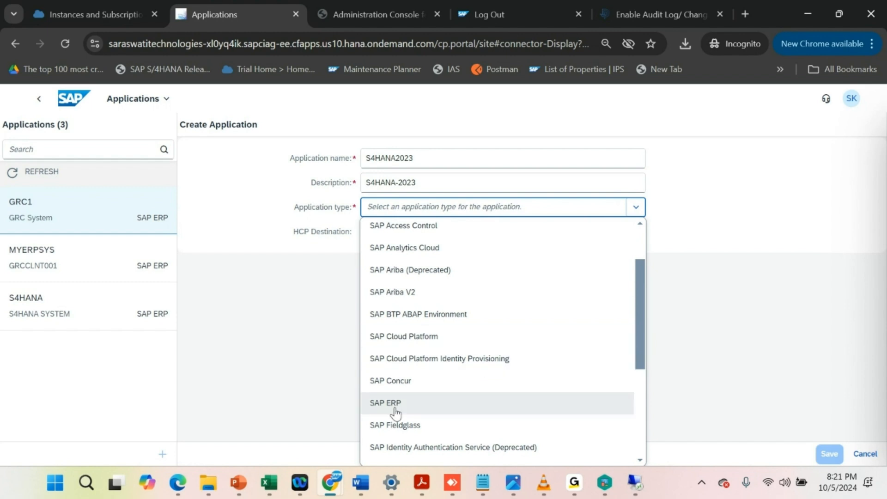
{"action": "scroll", "coordinate": [438, 396], "scroll_direction": "down", "scroll_amount": 2}
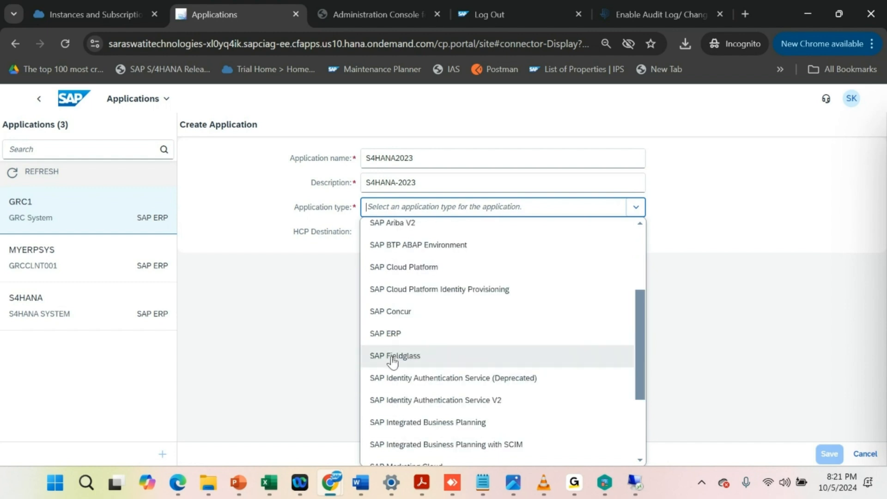
{"action": "scroll", "coordinate": [443, 360], "scroll_direction": "down", "scroll_amount": 4}
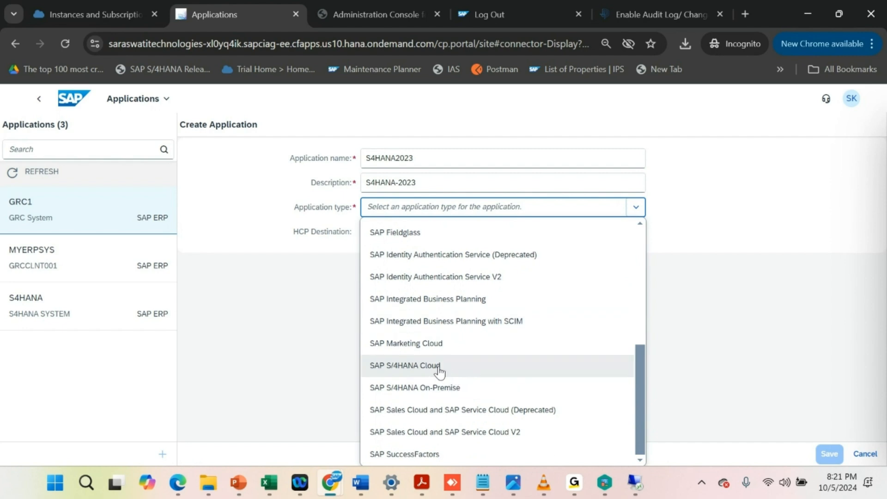
{"action": "left_click", "coordinate": [453, 392]}
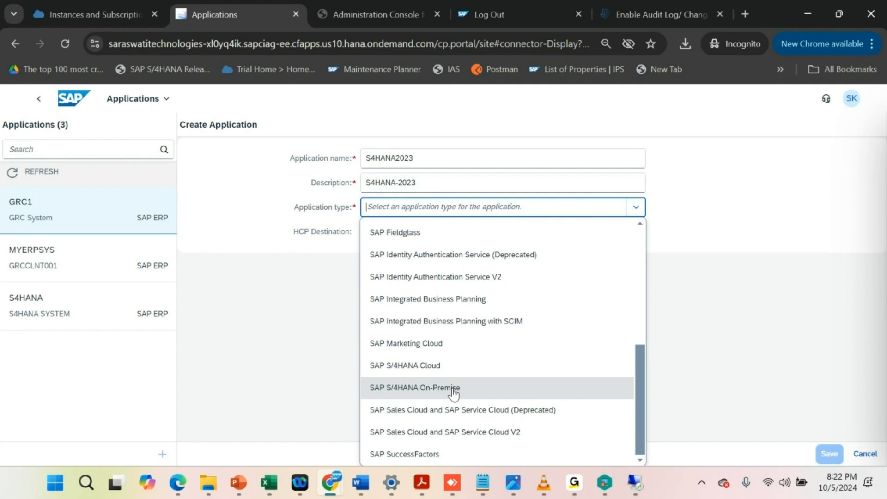
{"action": "left_click", "coordinate": [453, 392]}
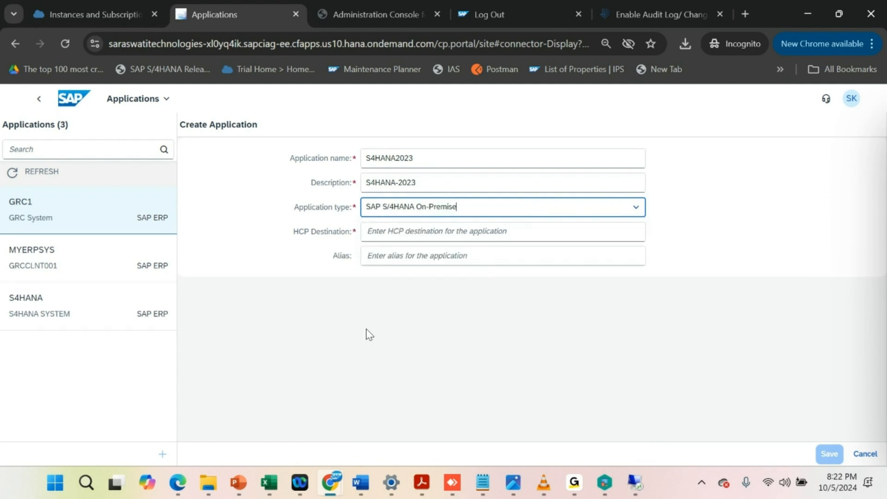
{"action": "left_click", "coordinate": [417, 235]}
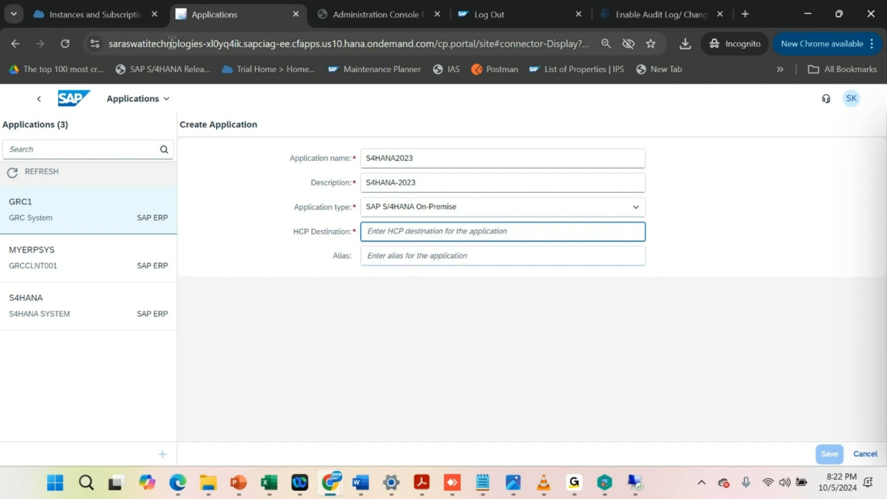
In BTP Cockpit, open the S4HCLNT100 destination under the IMRTECHNOLOGIIES subaccount's Destinations
{"action": "left_click", "coordinate": [114, 18]}
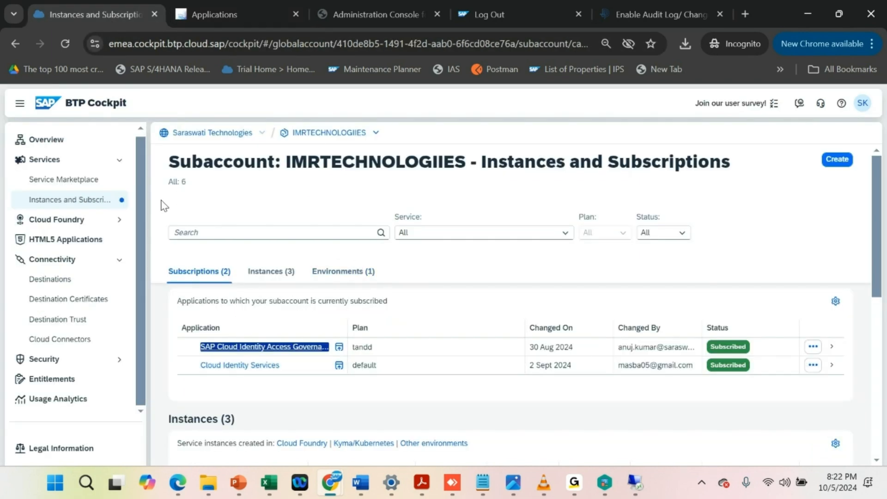
{"action": "double_click", "coordinate": [324, 133]}
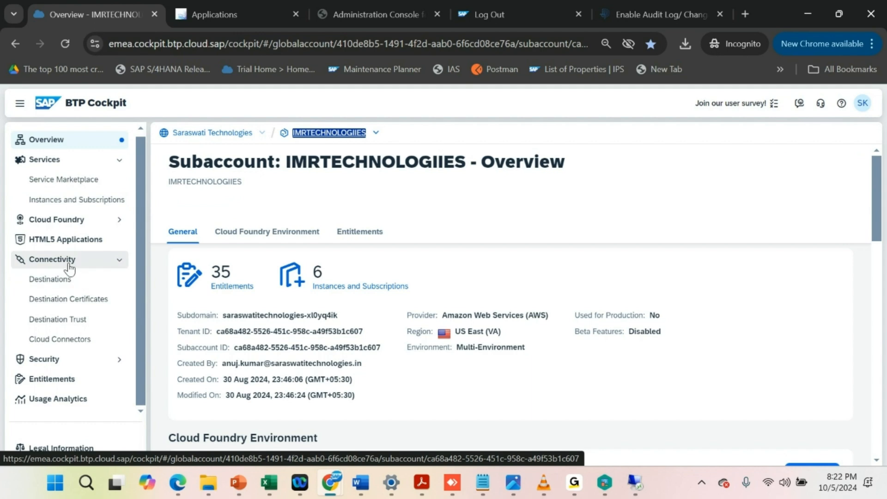
{"action": "left_click", "coordinate": [70, 285]}
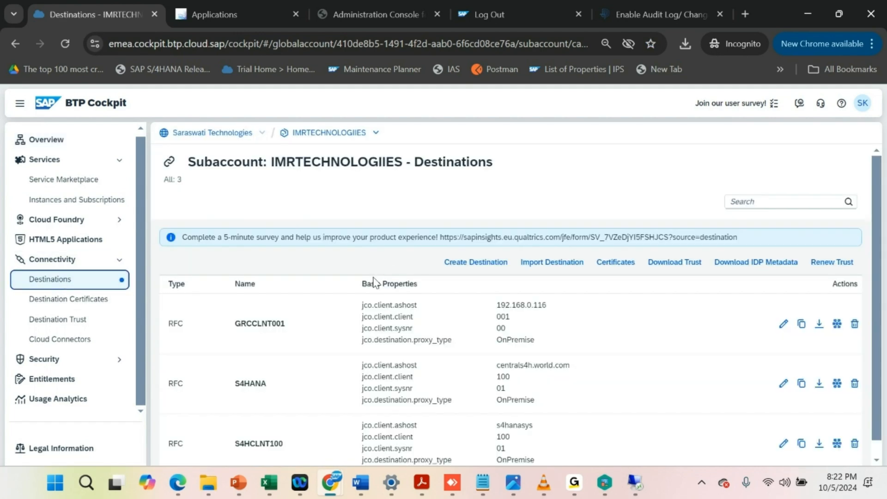
{"action": "scroll", "coordinate": [371, 323], "scroll_direction": "down", "scroll_amount": 1}
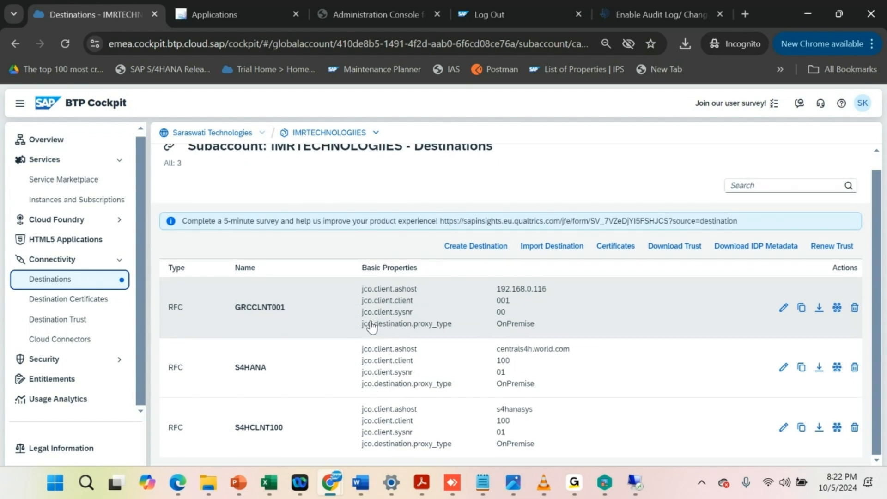
{"action": "left_click", "coordinate": [339, 432]}
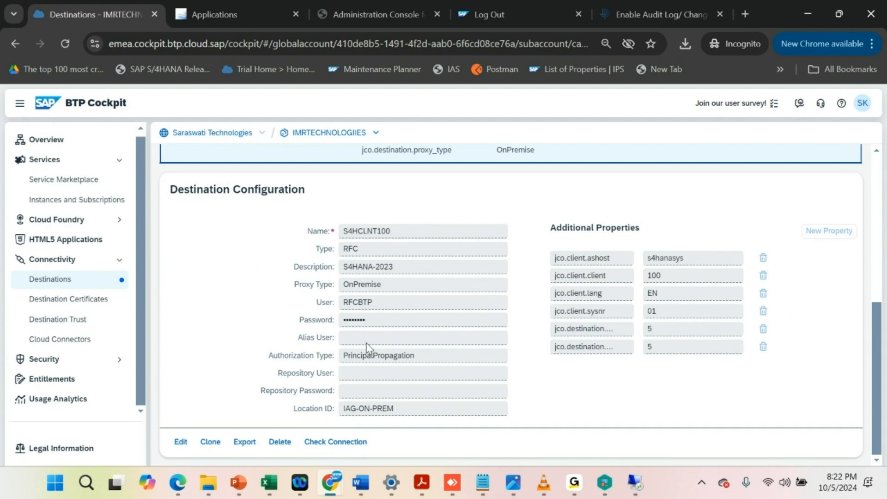
Copy the S4HCLNT100 destination name and return to the IAG Create Application form
{"action": "left_click_drag", "start_coordinate": [393, 231], "coordinate": [316, 247]}
{"action": "double_click", "coordinate": [377, 233]}
{"action": "key", "text": "ctrl+c"}
{"action": "left_click", "coordinate": [403, 232]}
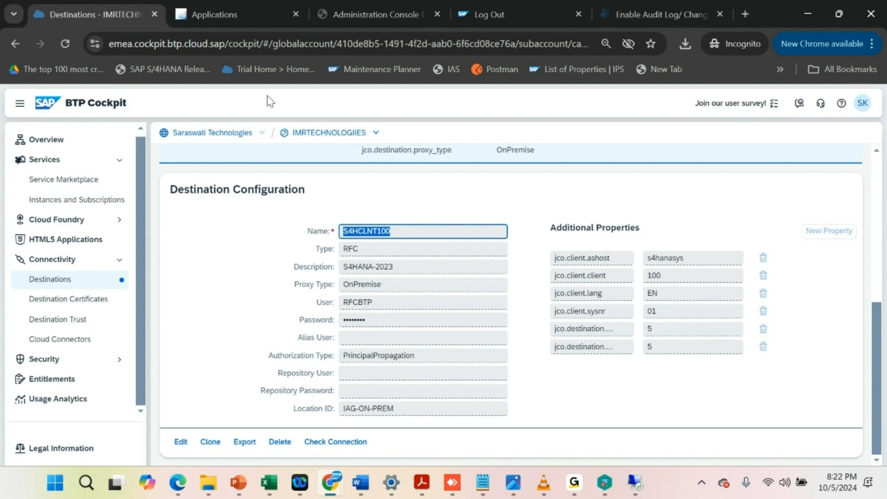
{"action": "left_click", "coordinate": [246, 17]}
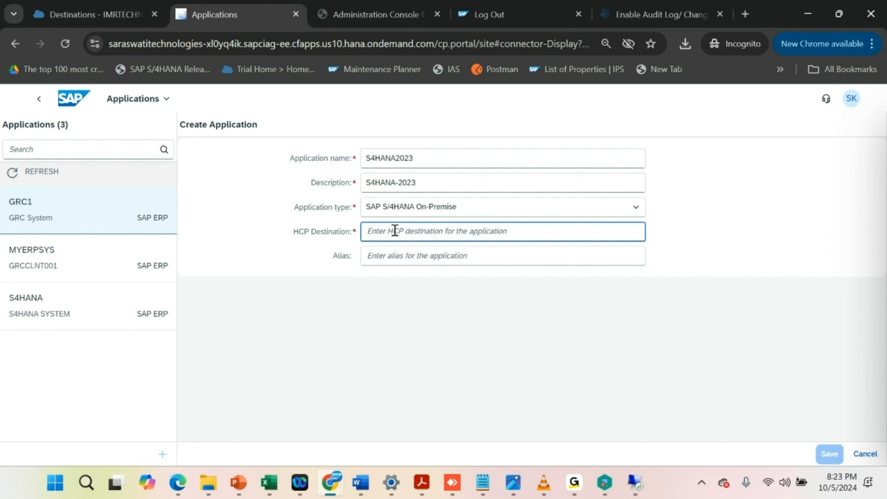
Paste S4HCLNT100 as the HCP Destination and save the S4HANA2023 application
{"action": "key", "text": "ctrl+v"}
{"action": "key", "text": "Caps_Lock"}
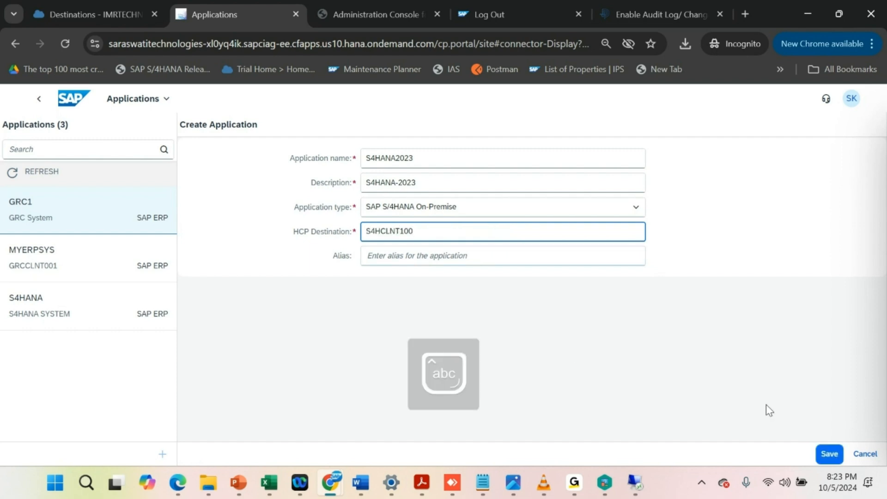
{"action": "left_click", "coordinate": [833, 461]}
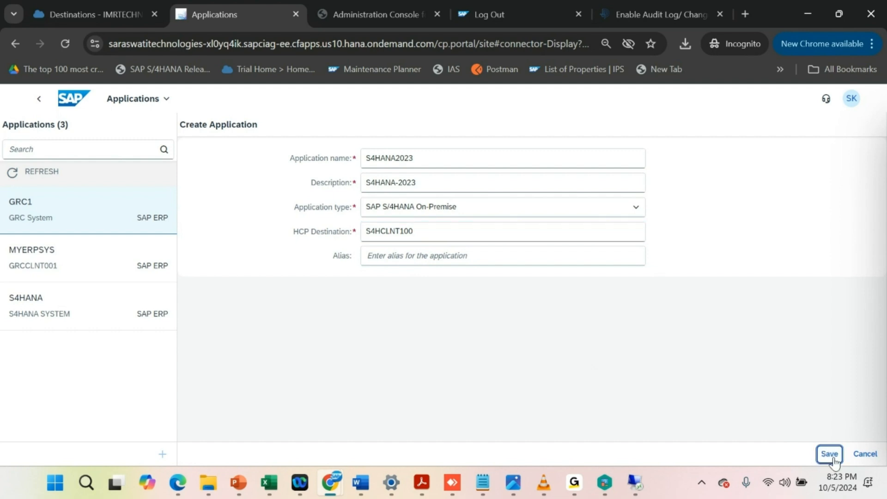
{"action": "left_click", "coordinate": [833, 458]}
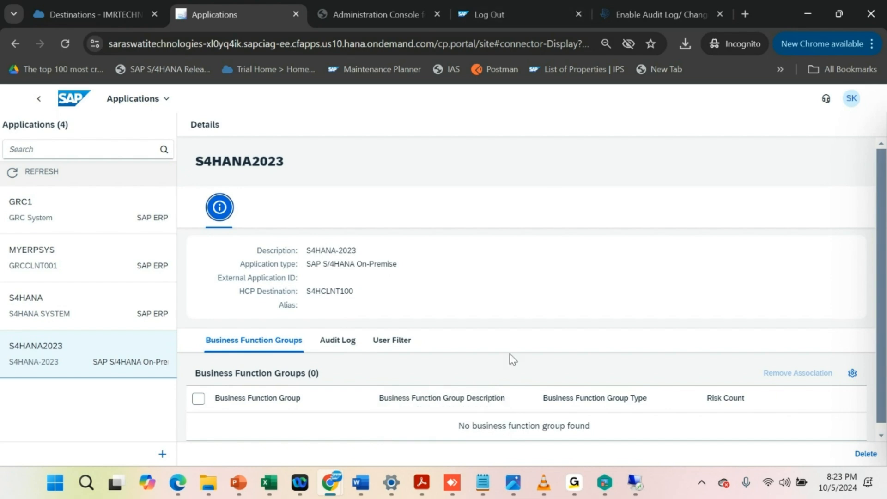
{"action": "left_click", "coordinate": [238, 483]}
Page forward through the SAP-BTP-IAG deck from slide 66 to blank slide 111
{"action": "scroll", "coordinate": [323, 320], "scroll_direction": "down", "scroll_amount": 3}
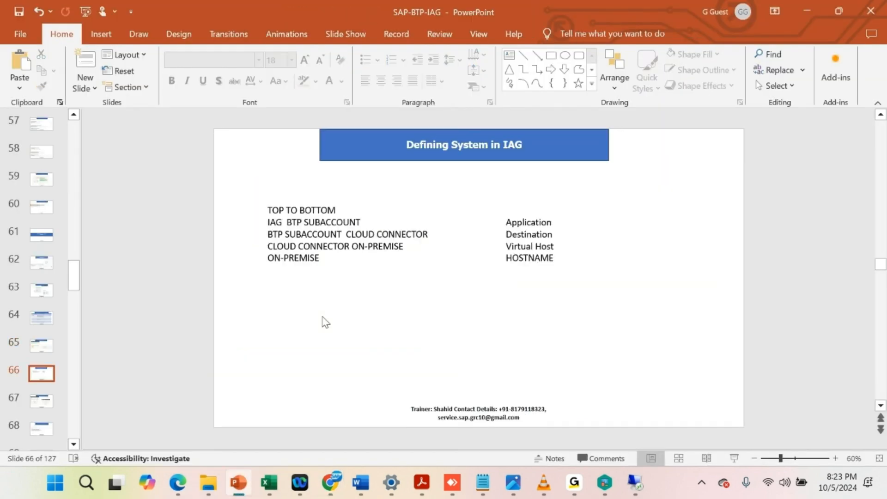
{"action": "scroll", "coordinate": [323, 317], "scroll_direction": "down", "scroll_amount": 2}
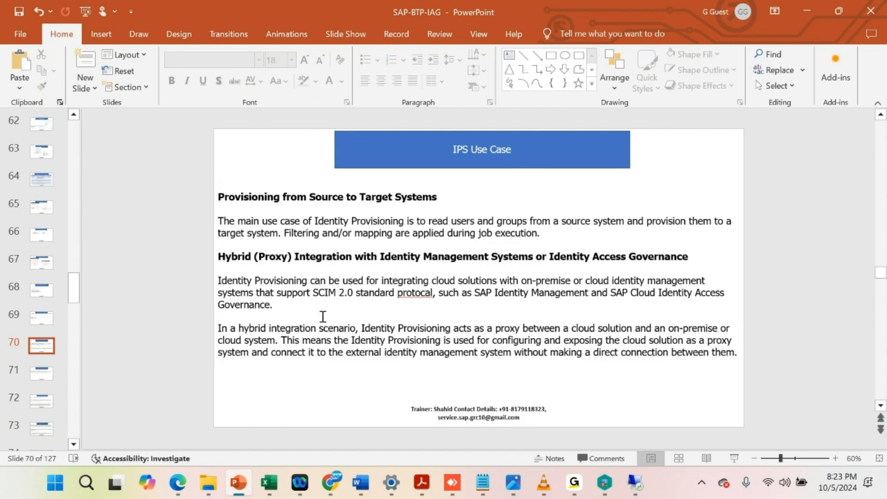
{"action": "scroll", "coordinate": [323, 317], "scroll_direction": "down", "scroll_amount": 7}
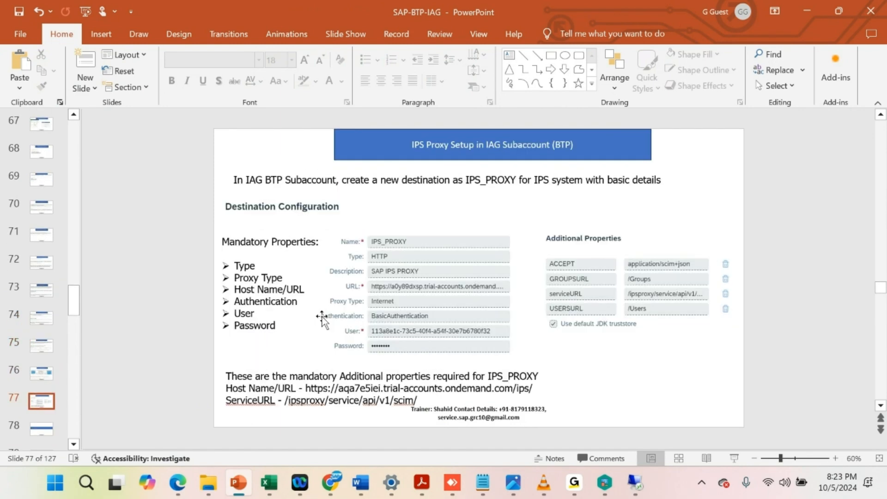
{"action": "scroll", "coordinate": [322, 318], "scroll_direction": "down", "scroll_amount": 4}
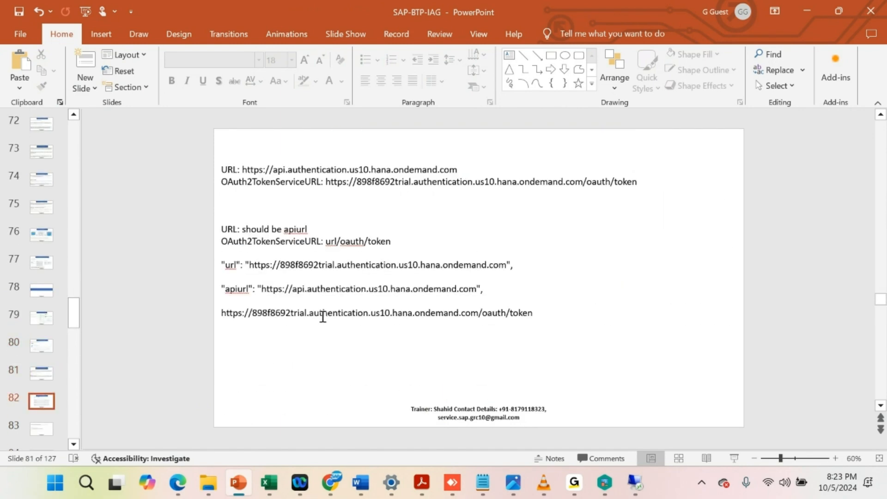
{"action": "scroll", "coordinate": [323, 317], "scroll_direction": "down", "scroll_amount": 8}
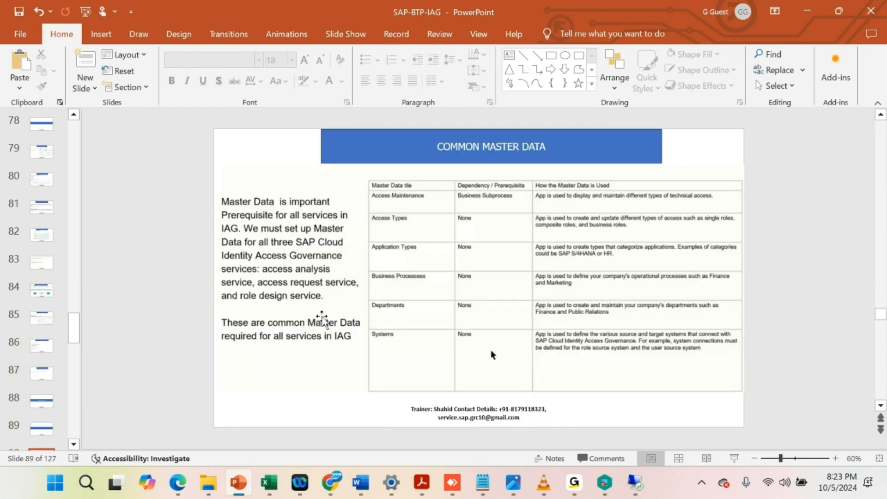
{"action": "scroll", "coordinate": [322, 318], "scroll_direction": "down", "scroll_amount": 5}
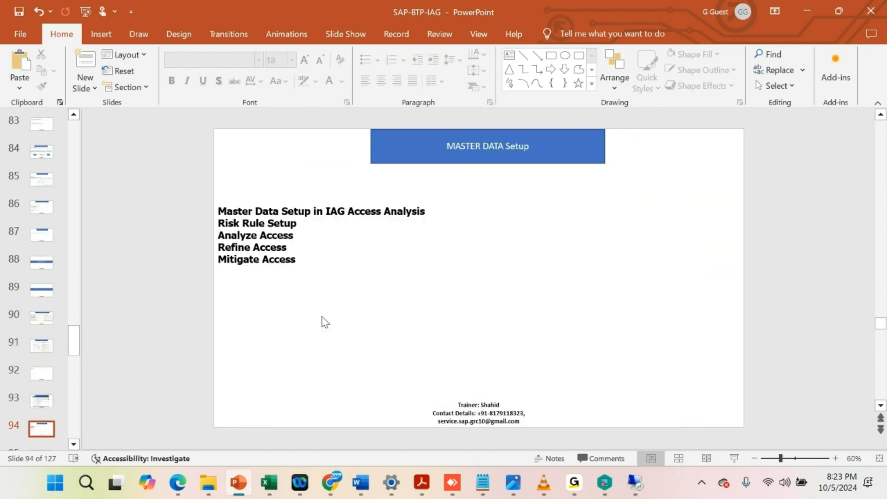
{"action": "scroll", "coordinate": [324, 319], "scroll_direction": "down", "scroll_amount": 2}
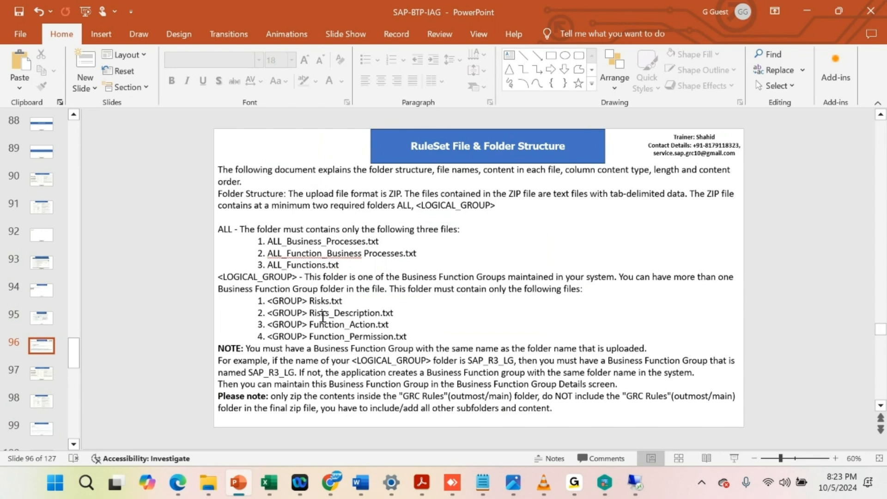
{"action": "scroll", "coordinate": [323, 317], "scroll_direction": "down", "scroll_amount": 2}
{"action": "scroll", "coordinate": [322, 319], "scroll_direction": "down", "scroll_amount": 5}
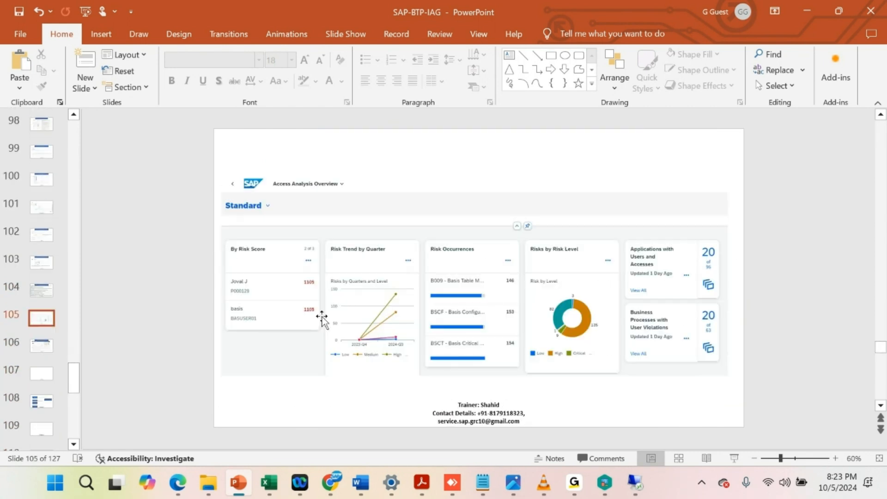
{"action": "scroll", "coordinate": [322, 319], "scroll_direction": "down", "scroll_amount": 3}
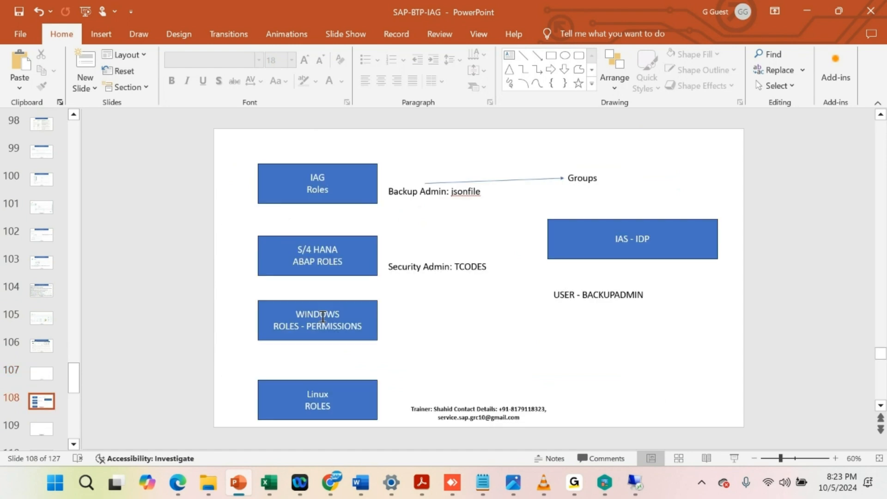
{"action": "scroll", "coordinate": [322, 316], "scroll_direction": "down", "scroll_amount": 1}
{"action": "scroll", "coordinate": [325, 322], "scroll_direction": "down", "scroll_amount": 2}
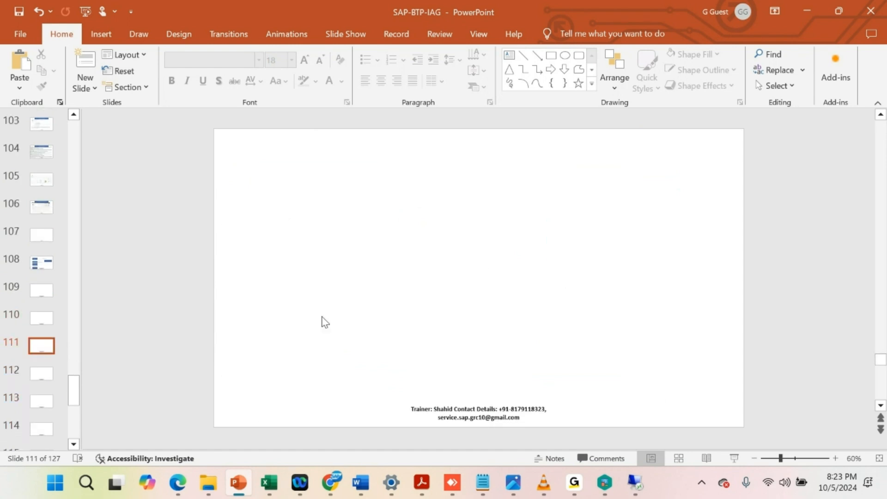
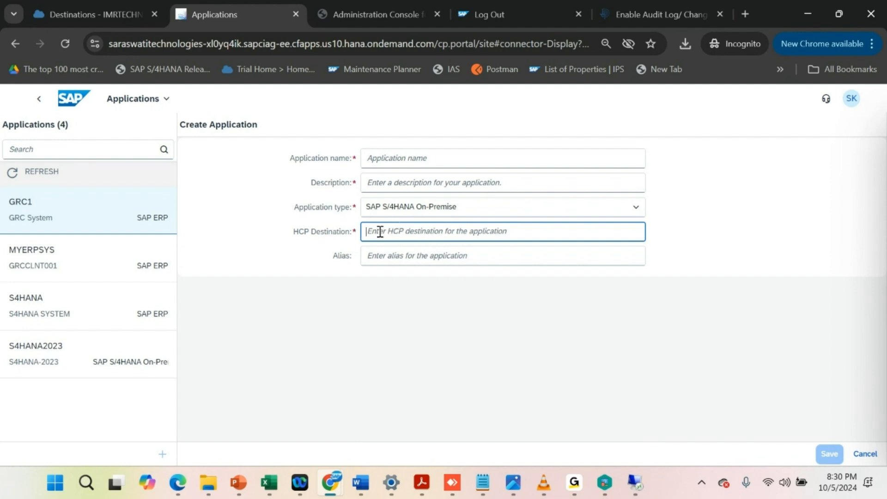
Discard the unsaved new application form to get back to GRC1's details with destination GRCCLNT001
{"action": "left_click", "coordinate": [864, 454]}
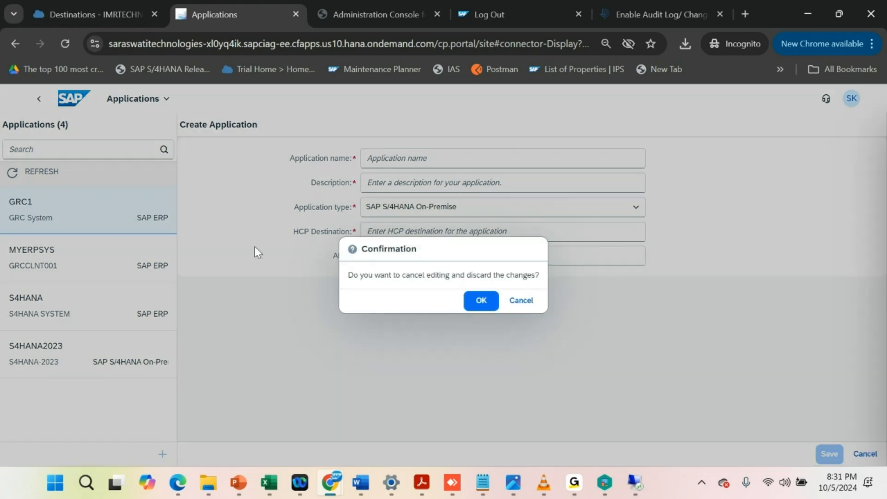
{"action": "left_click", "coordinate": [480, 300]}
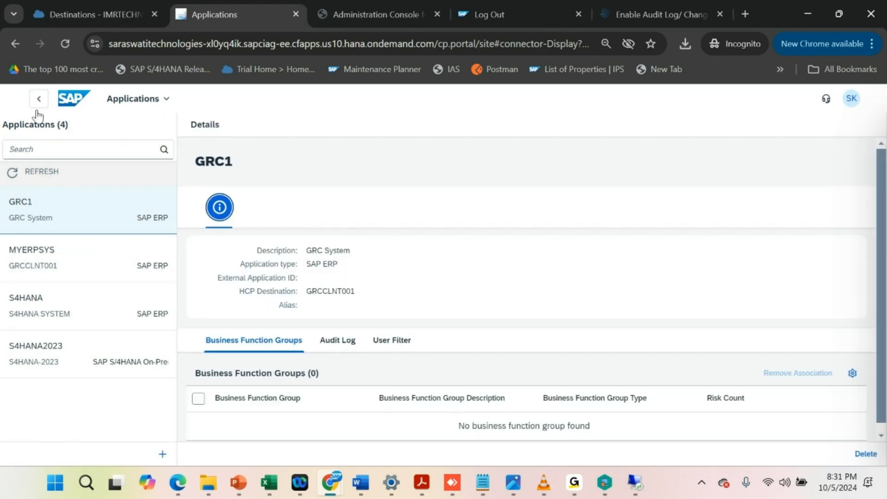
Return to the Home launchpad and open the Job Scheduler app from the Administration tiles
{"action": "left_click", "coordinate": [38, 106]}
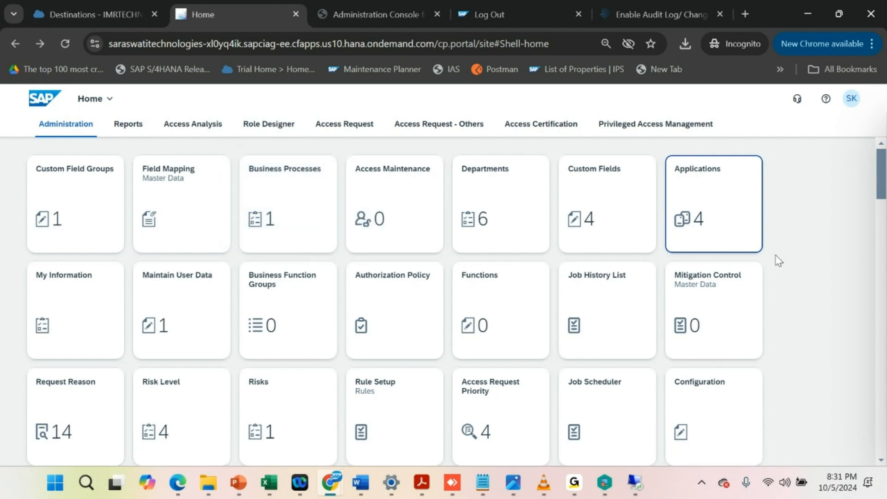
{"action": "scroll", "coordinate": [303, 319], "scroll_direction": "down", "scroll_amount": 3}
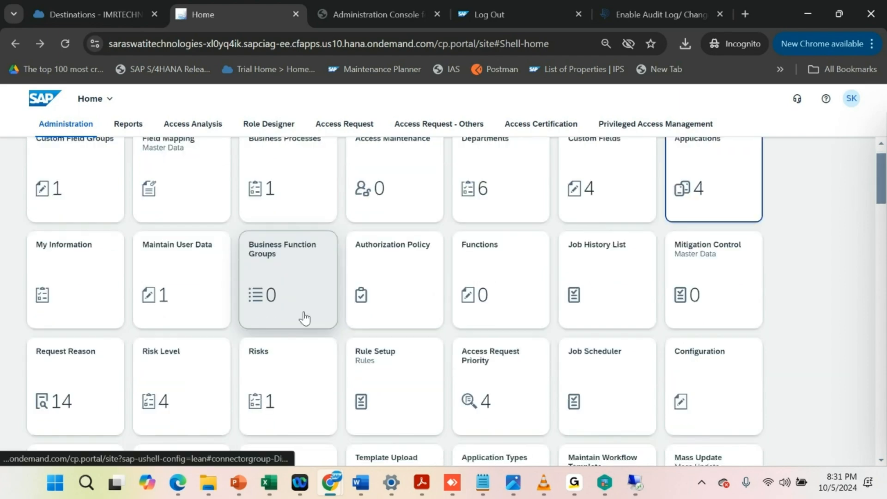
{"action": "scroll", "coordinate": [56, 284], "scroll_direction": "down", "scroll_amount": 3}
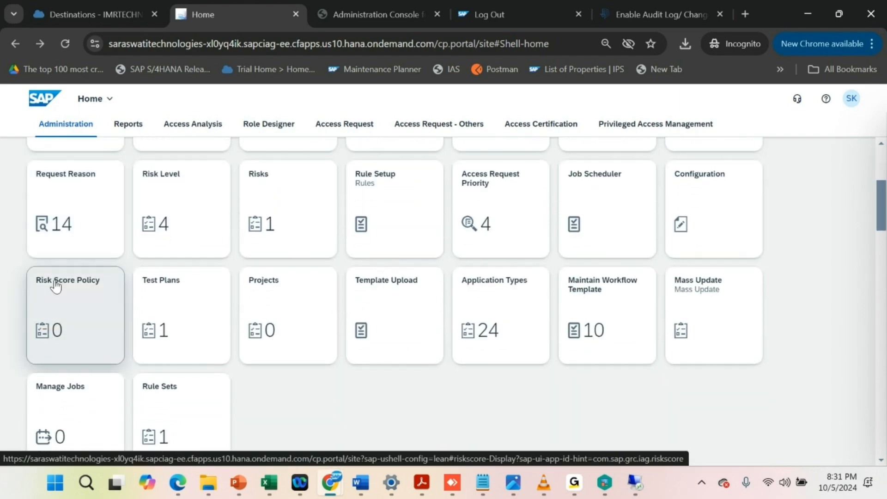
{"action": "scroll", "coordinate": [259, 326], "scroll_direction": "up", "scroll_amount": 5}
{"action": "scroll", "coordinate": [259, 323], "scroll_direction": "up", "scroll_amount": 2}
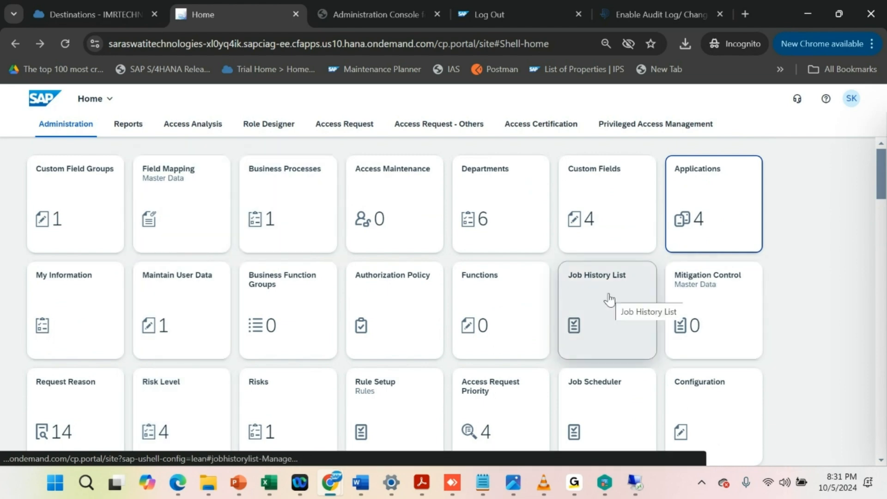
{"action": "left_click", "coordinate": [607, 407]}
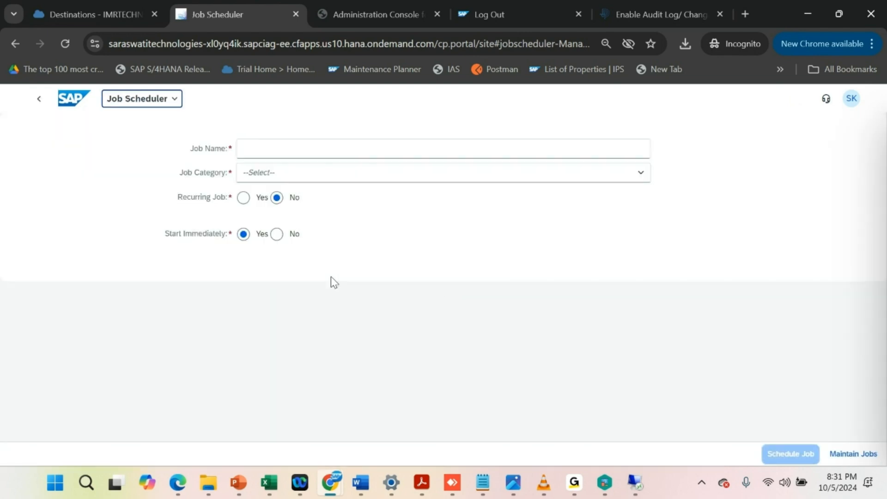
Set the job category to Repository Sync and name the job S4HANAREP in capitals
{"action": "left_click", "coordinate": [640, 172]}
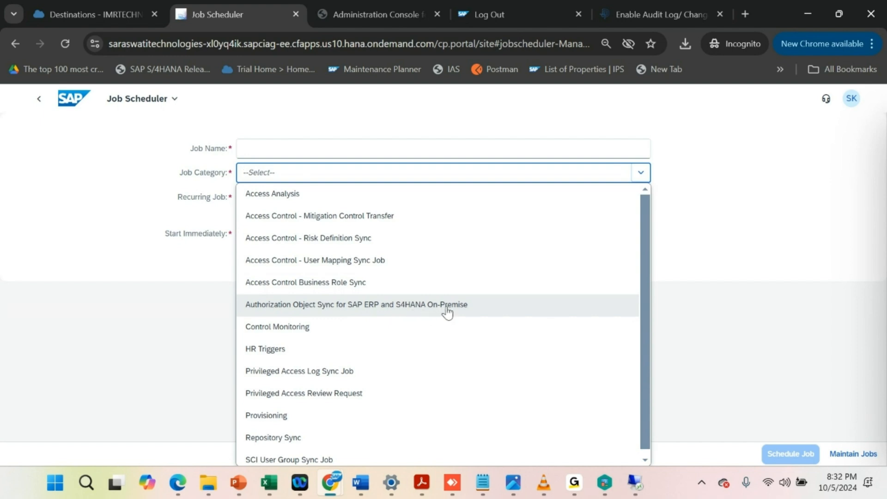
{"action": "scroll", "coordinate": [418, 343], "scroll_direction": "down", "scroll_amount": 1}
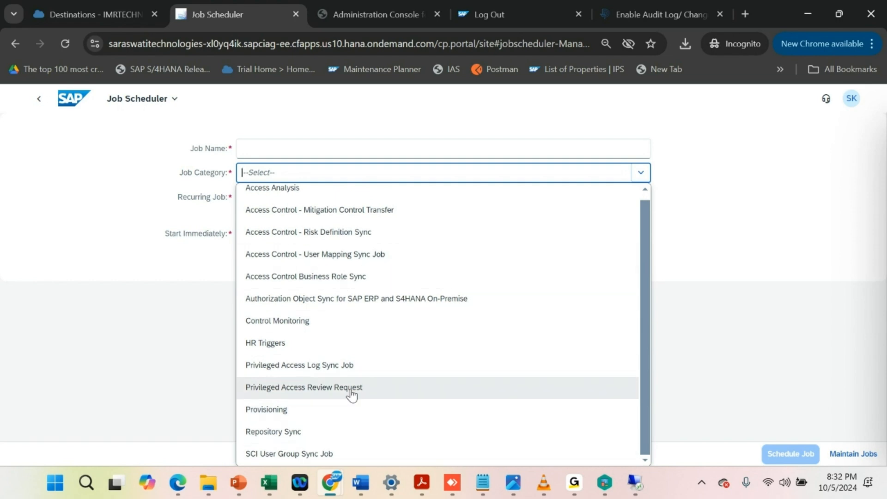
{"action": "left_click", "coordinate": [287, 432]}
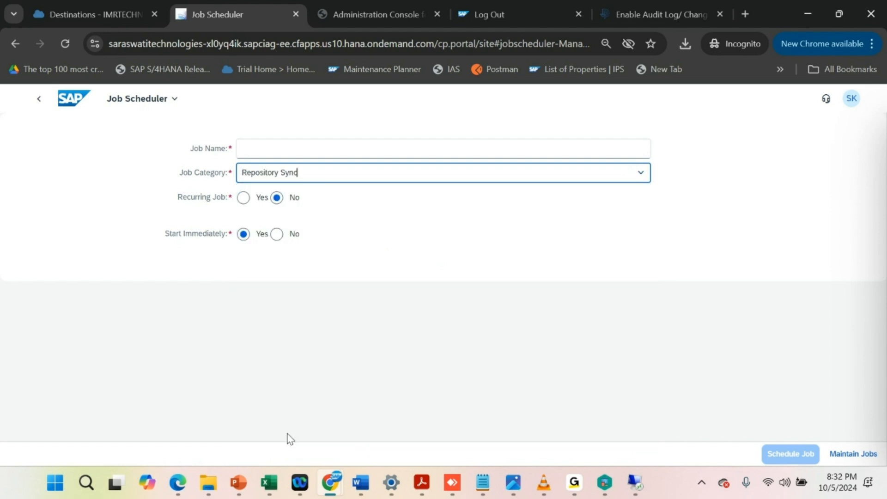
{"action": "left_click", "coordinate": [334, 147]}
{"action": "key", "text": "Caps_Lock"}
{"action": "type", "text": "S"}
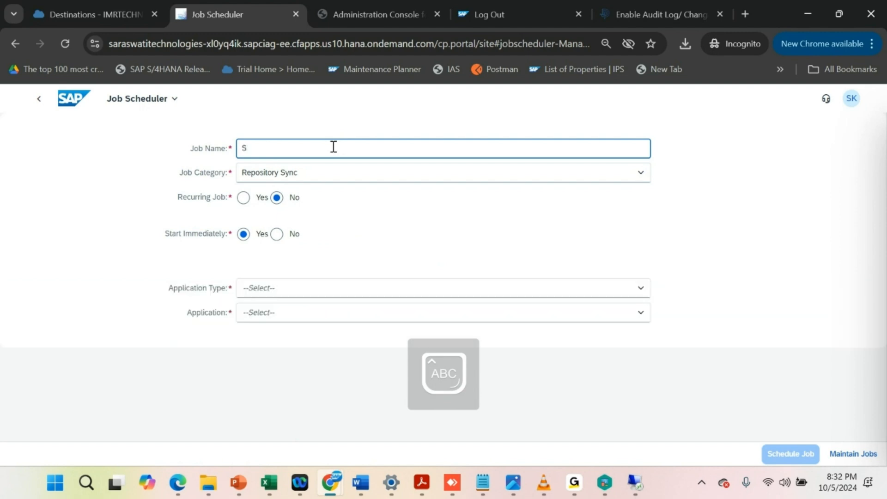
{"action": "type", "text": "4HANAREPO"}
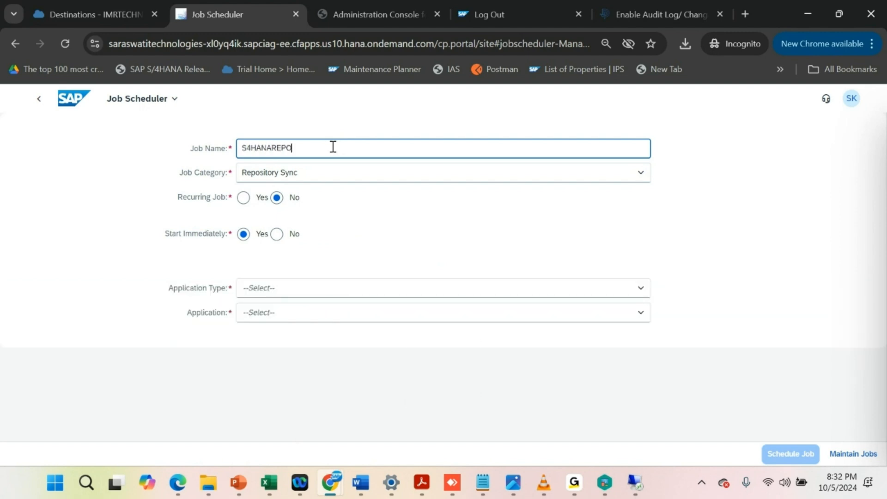
Target the SAP S/4HANA On-Premise application S4HANA2023, then head back to Home
{"action": "left_click", "coordinate": [639, 293]}
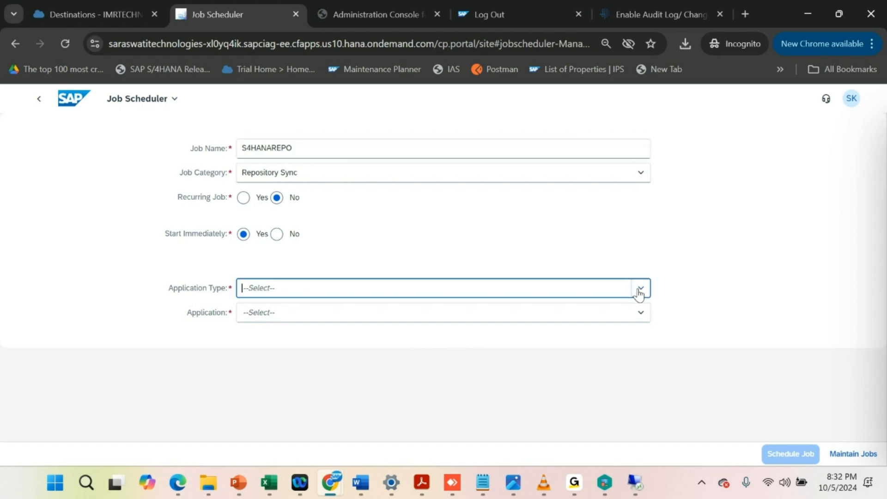
{"action": "left_click_drag", "start_coordinate": [646, 124], "coordinate": [661, 225]}
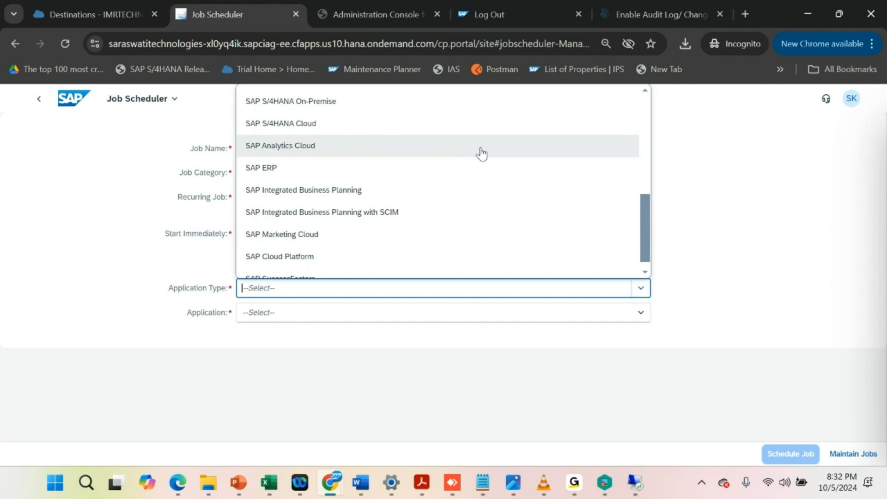
{"action": "left_click", "coordinate": [345, 102]}
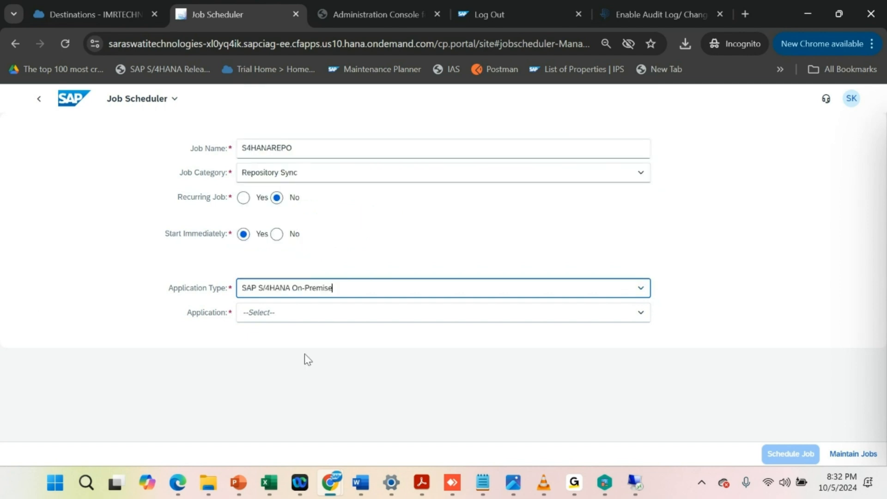
{"action": "left_click", "coordinate": [642, 318]}
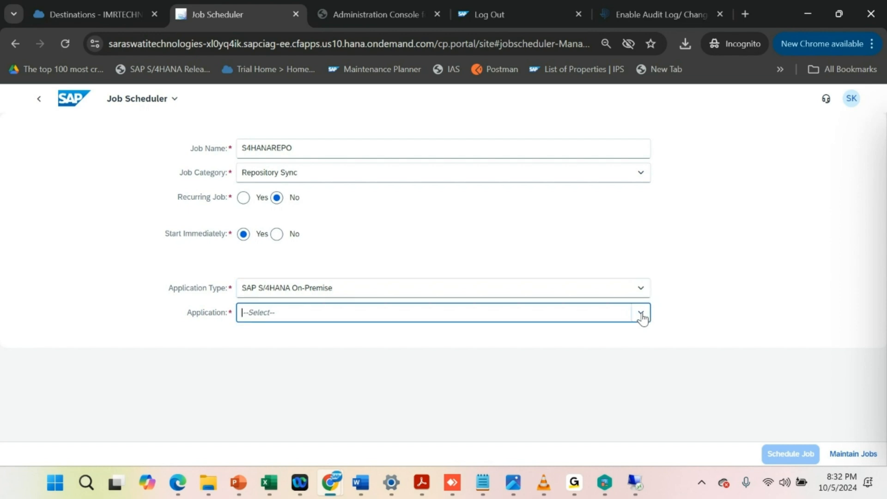
{"action": "left_click", "coordinate": [642, 318]}
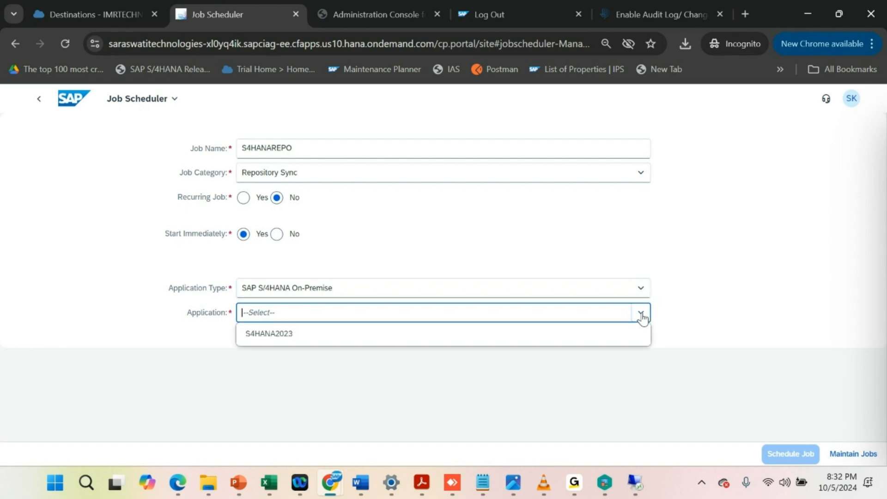
{"action": "left_click", "coordinate": [301, 341]}
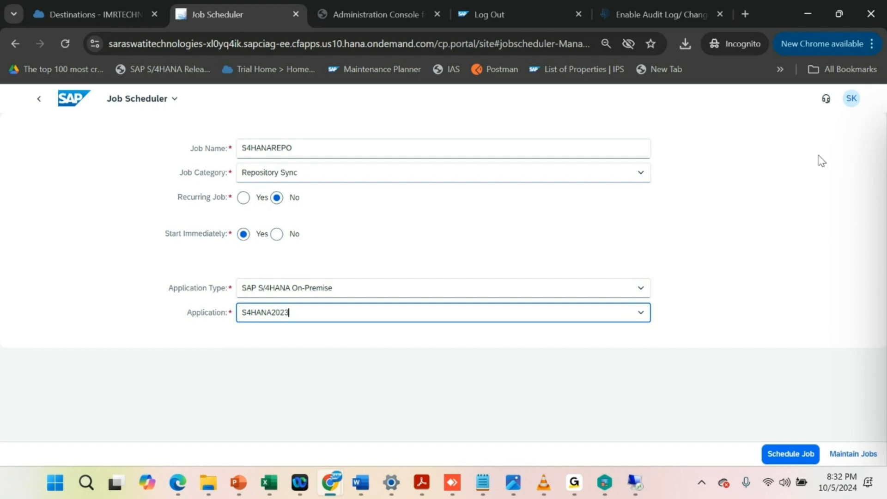
{"action": "left_click", "coordinate": [38, 99]}
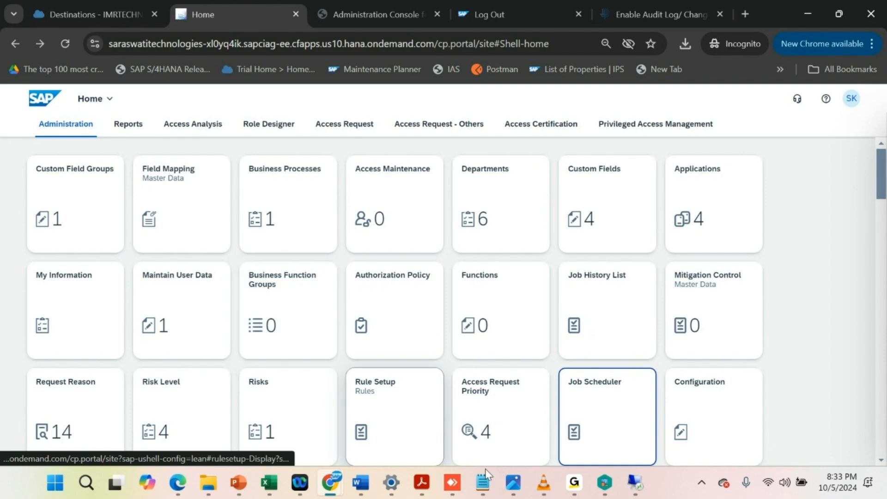
Reopen the Job Scheduler with the Repository Sync category and a job name starting with S
{"action": "left_click", "coordinate": [595, 405]}
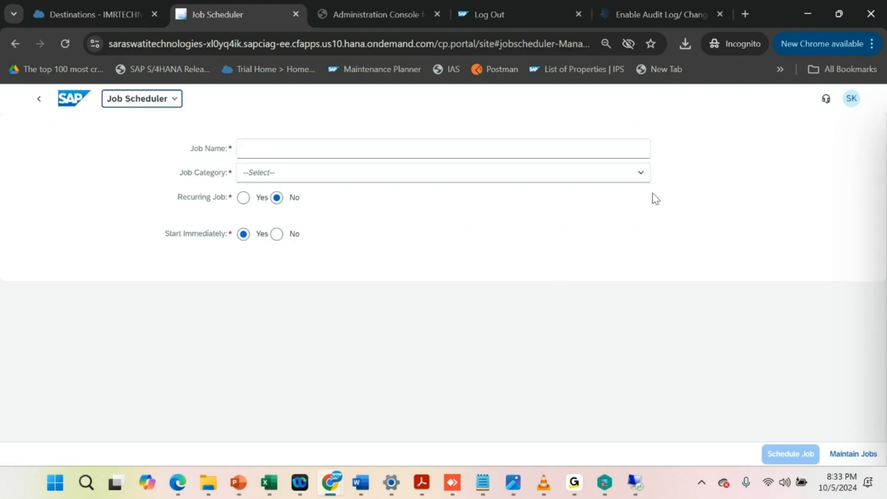
{"action": "left_click", "coordinate": [641, 174]}
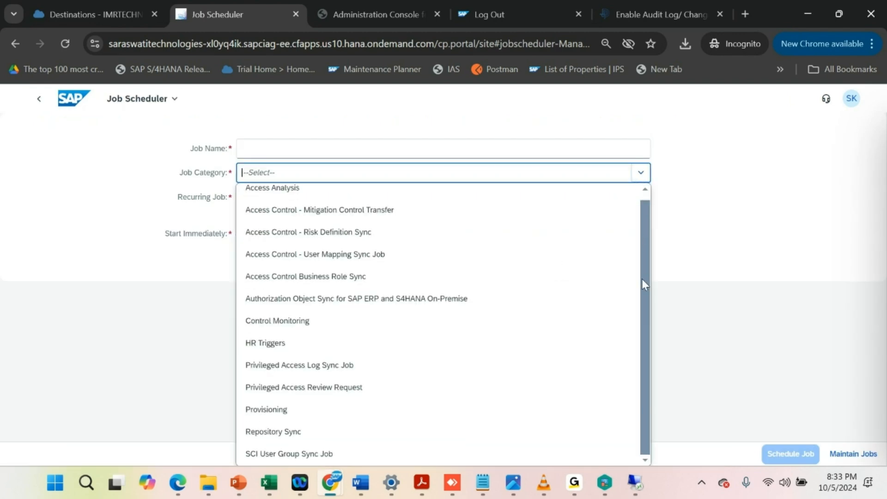
{"action": "left_click", "coordinate": [346, 437]}
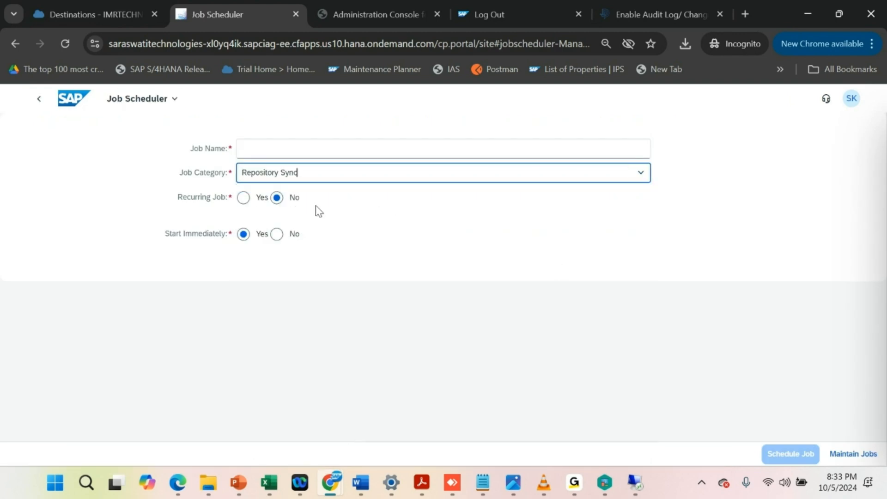
{"action": "left_click", "coordinate": [342, 146]}
{"action": "type", "text": "S4HANA"}
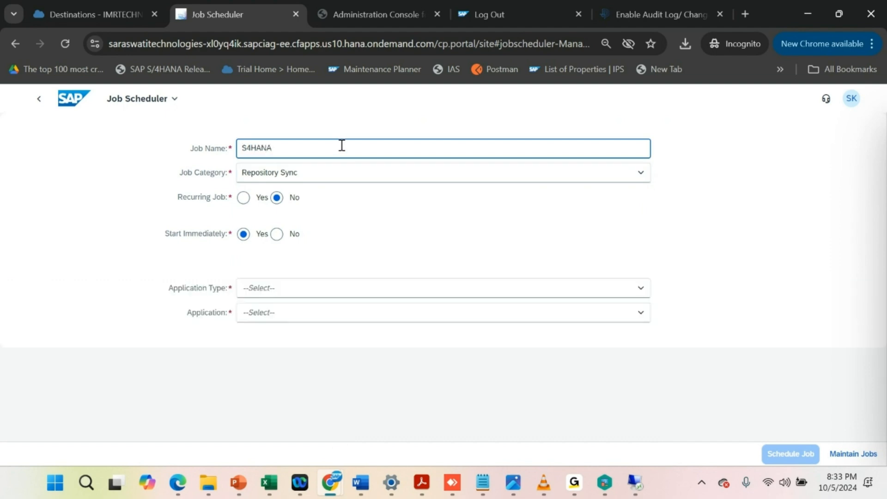
Target SAP S/4HANA On-Premise application S4HANA2023 and try scheduling the job
{"action": "left_click", "coordinate": [511, 288]}
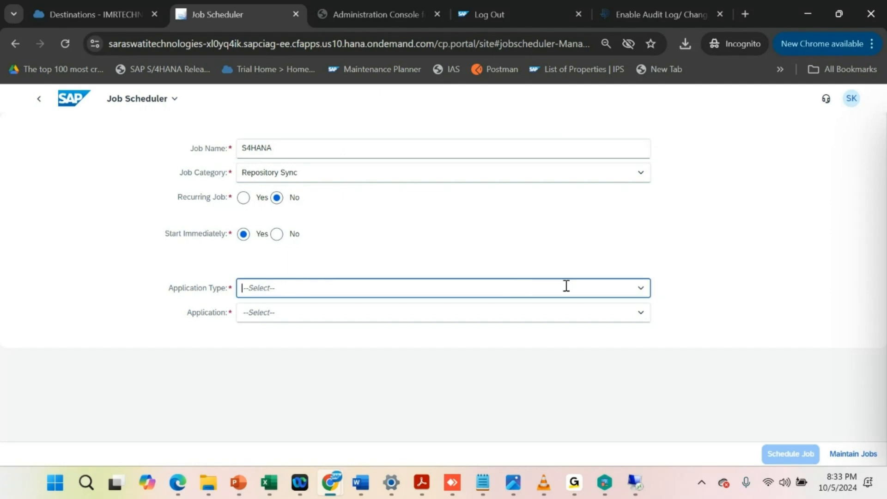
{"action": "left_click", "coordinate": [638, 287]}
{"action": "left_click_drag", "start_coordinate": [646, 137], "coordinate": [641, 287]}
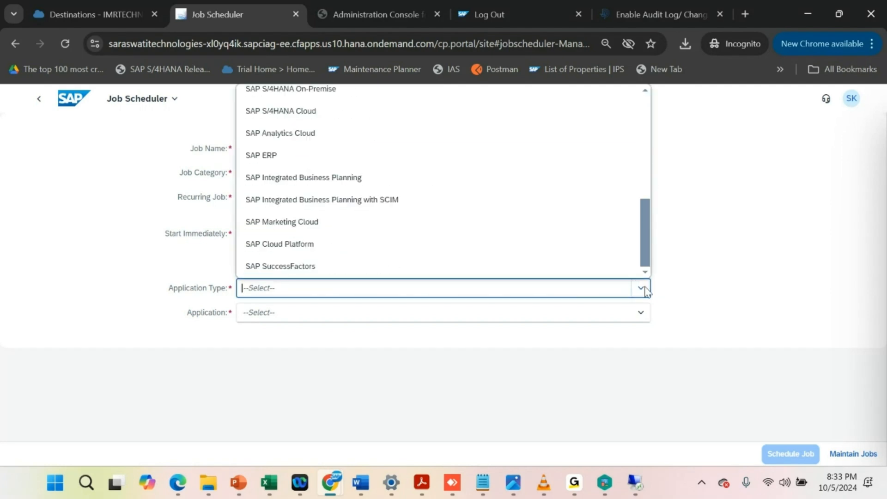
{"action": "left_click", "coordinate": [339, 98]}
{"action": "left_click", "coordinate": [636, 319]}
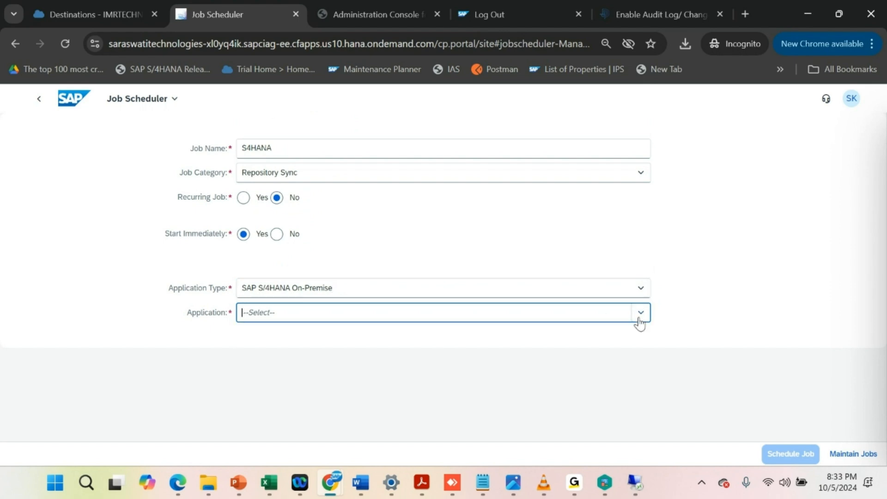
{"action": "left_click", "coordinate": [267, 342]}
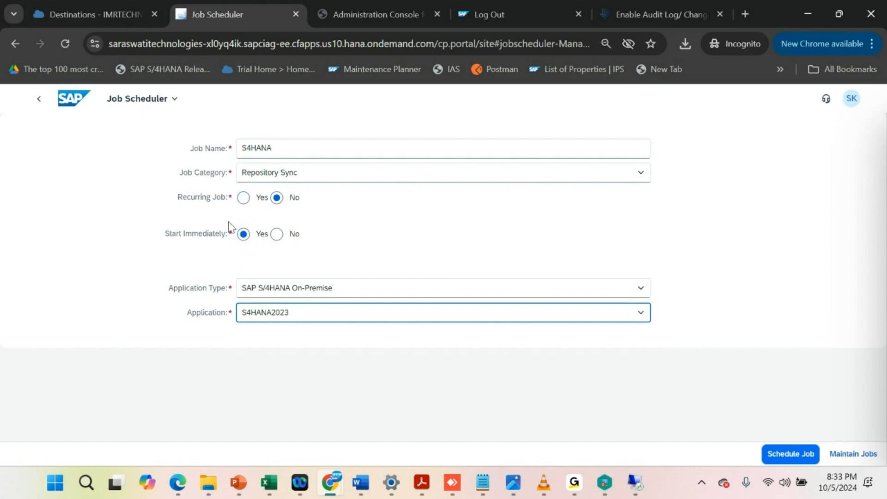
{"action": "left_click", "coordinate": [783, 455]}
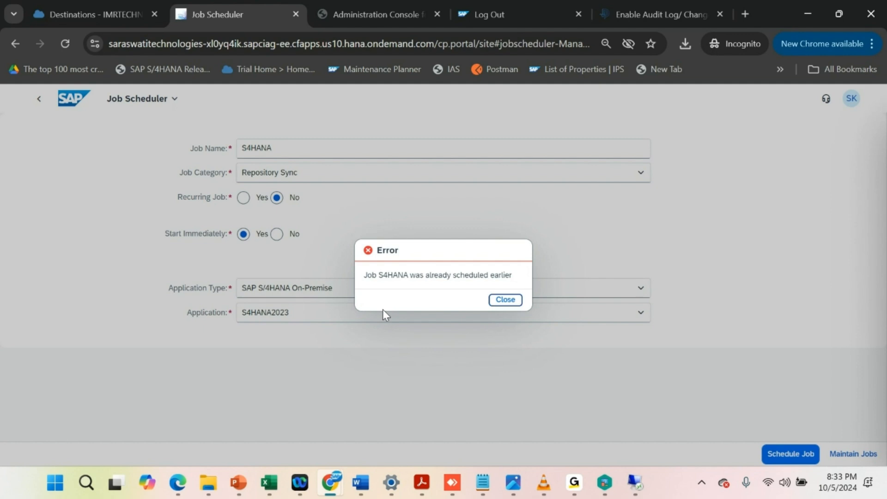
Dismiss the already-scheduled error, rename the job S4HANAREPO1 and schedule it
{"action": "left_click", "coordinate": [497, 301]}
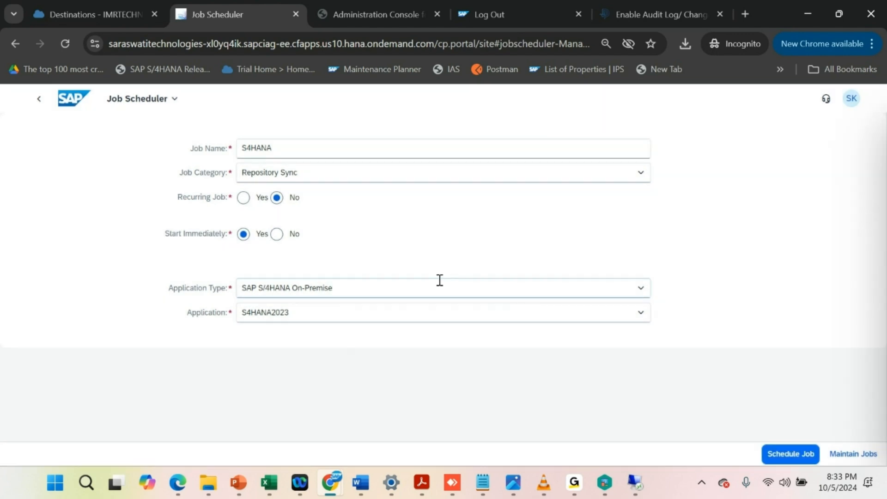
{"action": "left_click", "coordinate": [296, 151]}
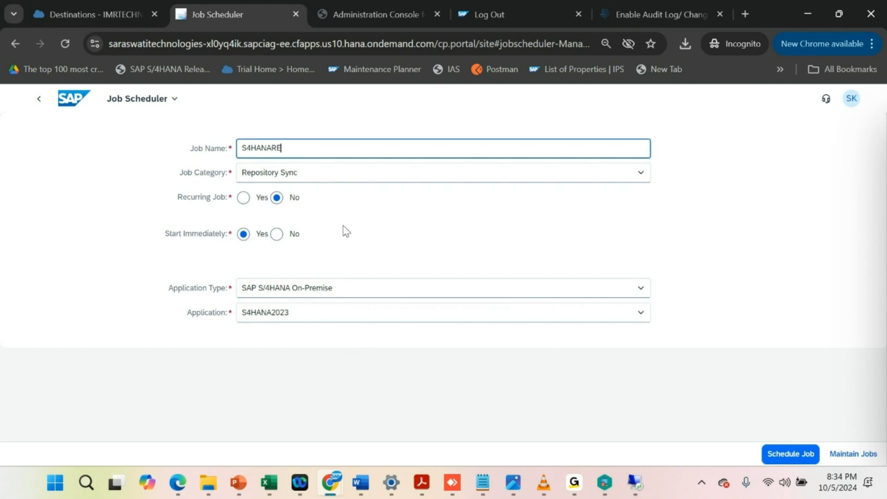
{"action": "type", "text": "REPO1"}
{"action": "left_click", "coordinate": [786, 454]}
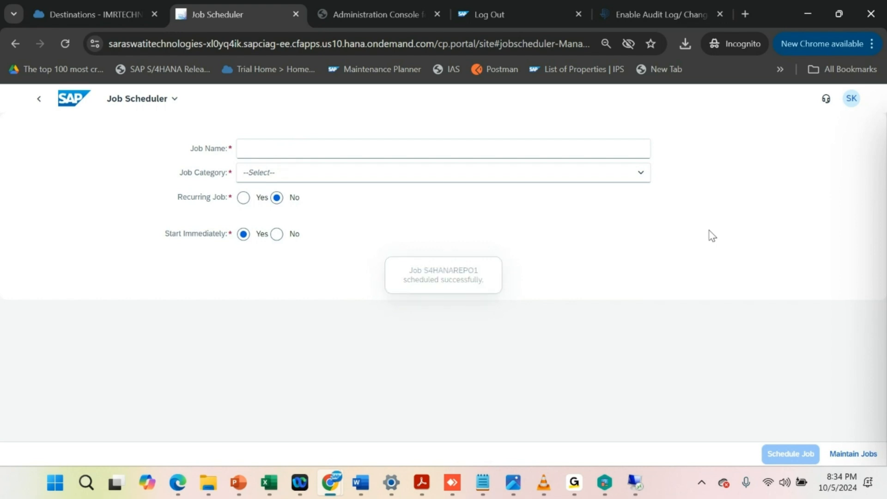
On Home, move the Job Scheduler tile between Authorization Policy and Functions
{"action": "left_click", "coordinate": [39, 100]}
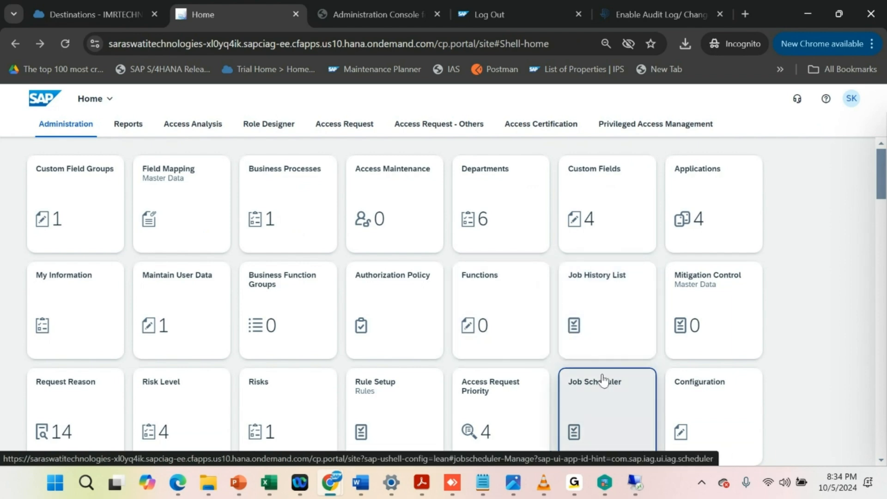
{"action": "left_click", "coordinate": [630, 406]}
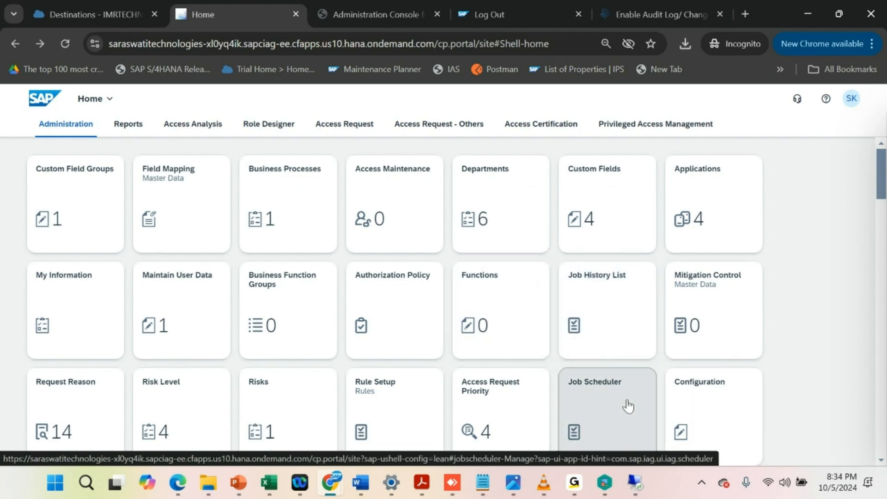
{"action": "left_click_drag", "start_coordinate": [591, 383], "coordinate": [630, 255]}
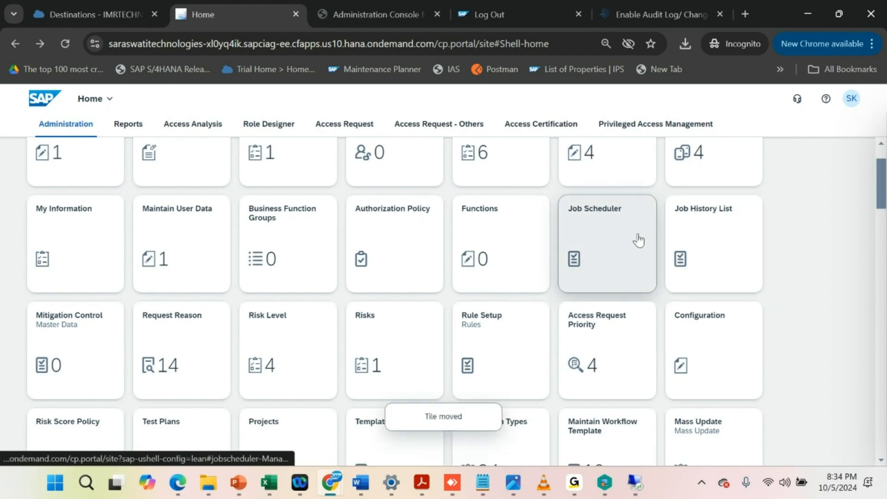
In the Job History List, expand Repository Sync (37) and select the S4HANAREPO1 job
{"action": "left_click", "coordinate": [699, 222]}
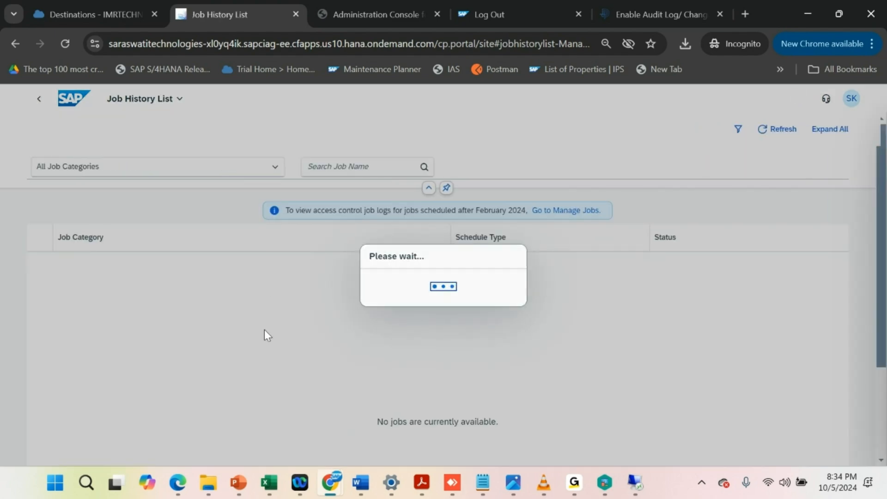
{"action": "scroll", "coordinate": [323, 336], "scroll_direction": "down", "scroll_amount": 5}
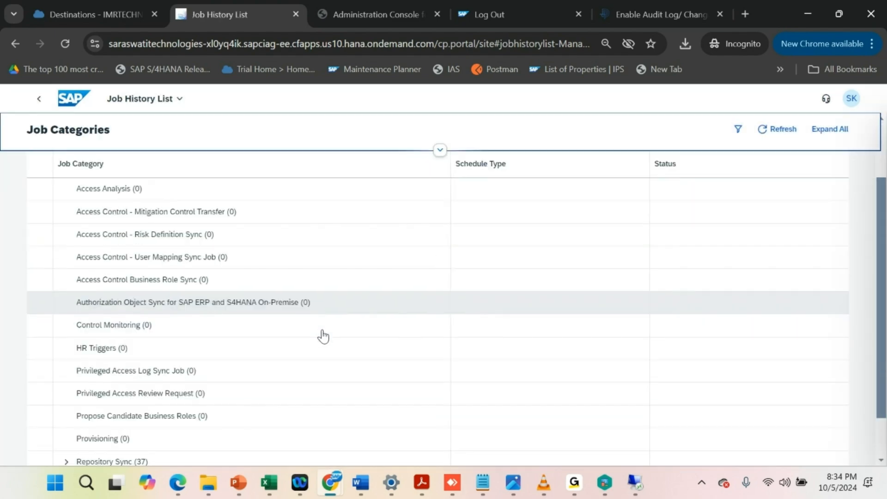
{"action": "left_click", "coordinate": [66, 408]}
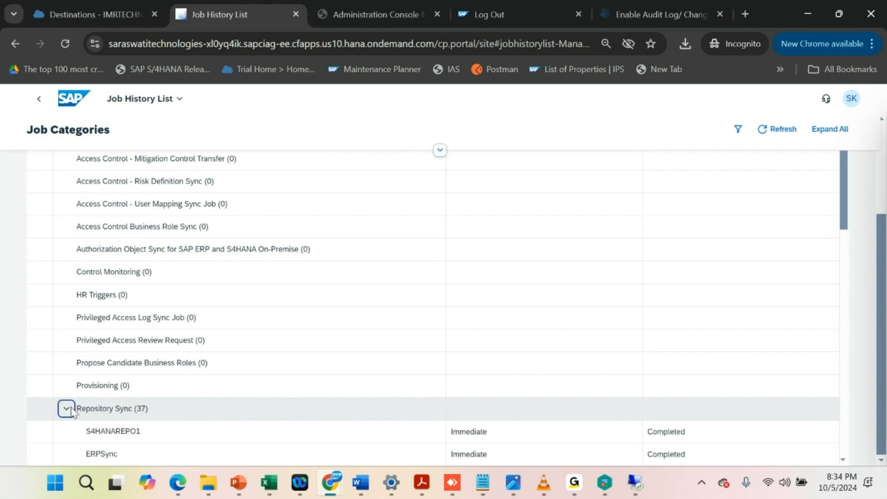
{"action": "scroll", "coordinate": [203, 321], "scroll_direction": "down", "scroll_amount": 3}
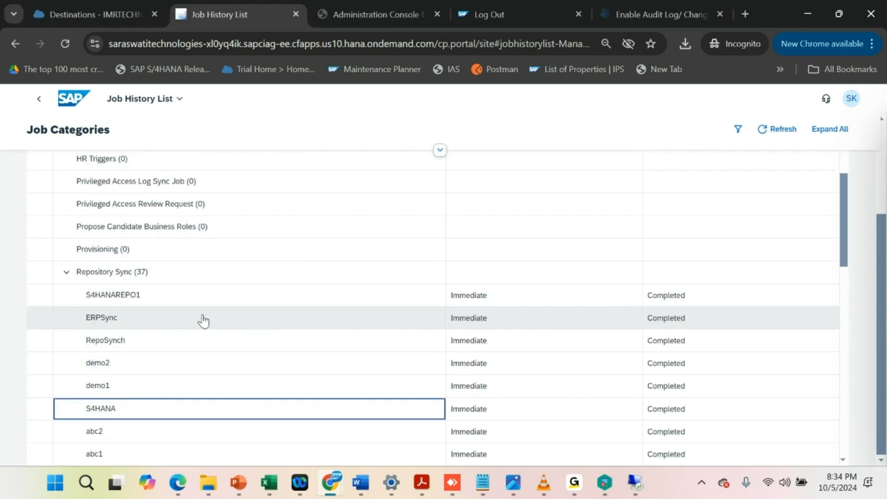
{"action": "scroll", "coordinate": [203, 321], "scroll_direction": "down", "scroll_amount": 1}
{"action": "scroll", "coordinate": [204, 321], "scroll_direction": "down", "scroll_amount": 8}
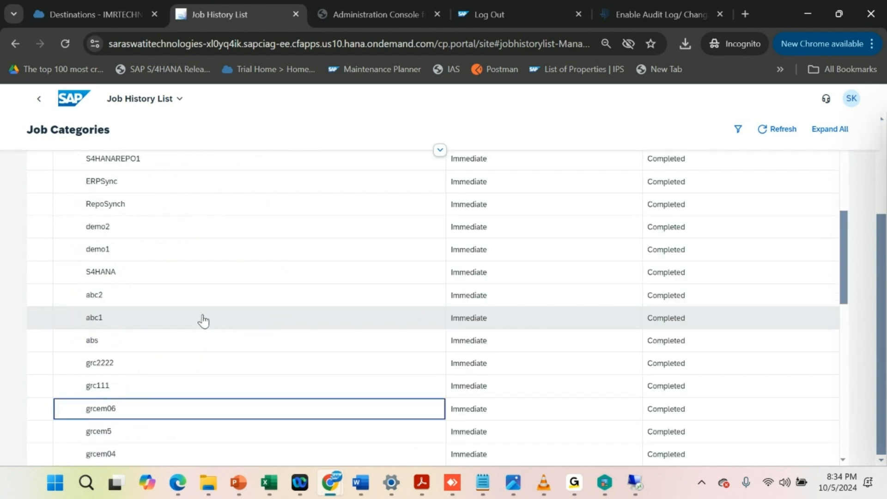
{"action": "scroll", "coordinate": [203, 324], "scroll_direction": "up", "scroll_amount": 6}
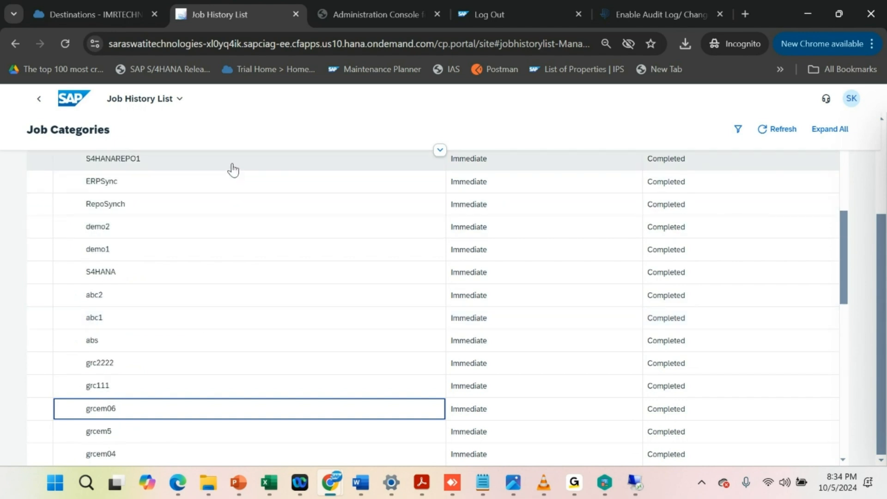
{"action": "scroll", "coordinate": [402, 282], "scroll_direction": "up", "scroll_amount": 1}
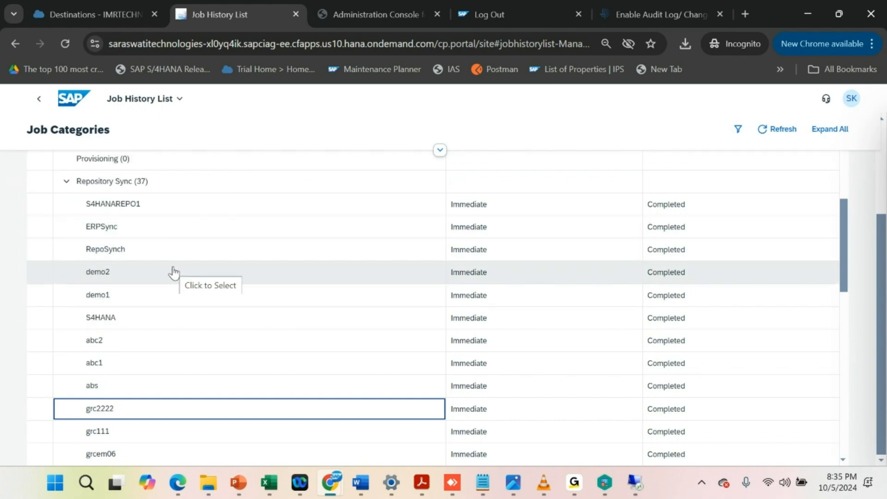
{"action": "left_click", "coordinate": [202, 211]}
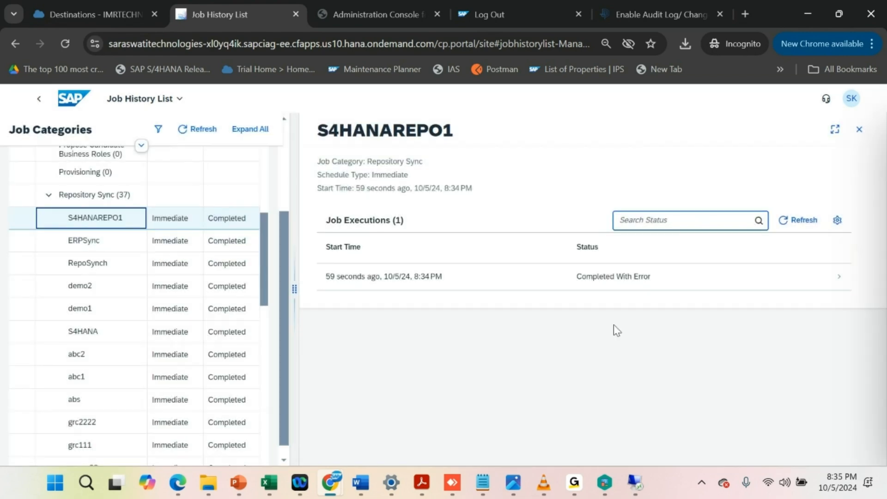
Open the latest S4HANAREPO1 execution and widen its pane to view the job logs
{"action": "left_click", "coordinate": [809, 282]}
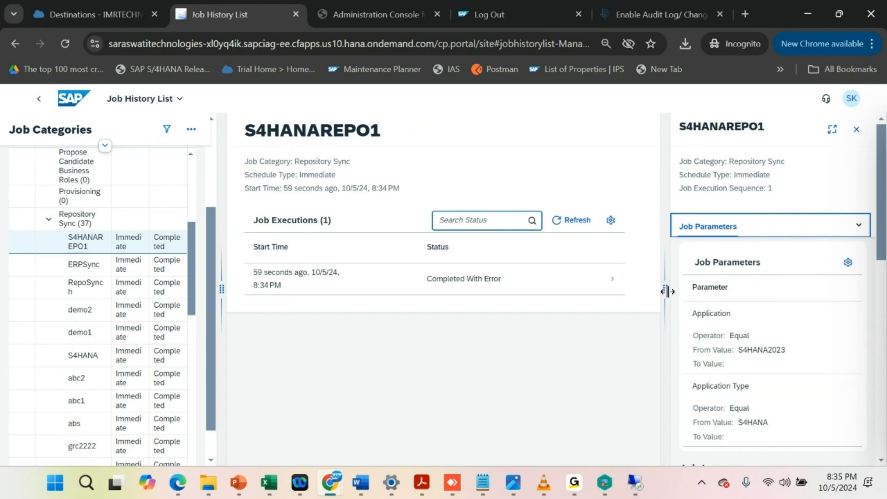
{"action": "left_click_drag", "start_coordinate": [667, 291], "coordinate": [465, 287]}
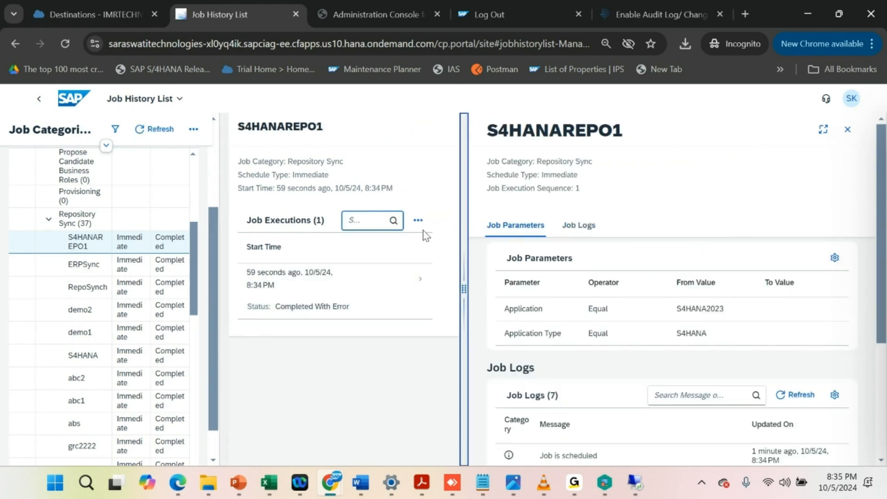
{"action": "scroll", "coordinate": [715, 298], "scroll_direction": "down", "scroll_amount": 5}
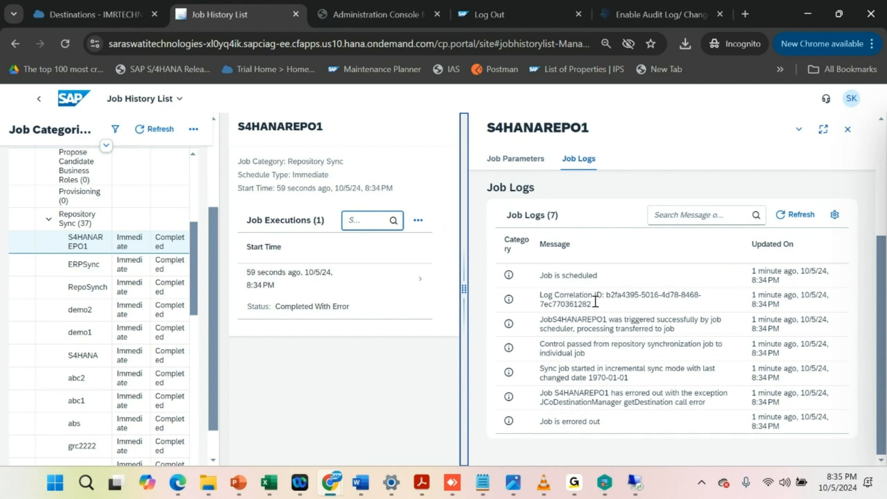
{"action": "left_click_drag", "start_coordinate": [595, 303], "coordinate": [606, 295]}
{"action": "left_click", "coordinate": [584, 328]}
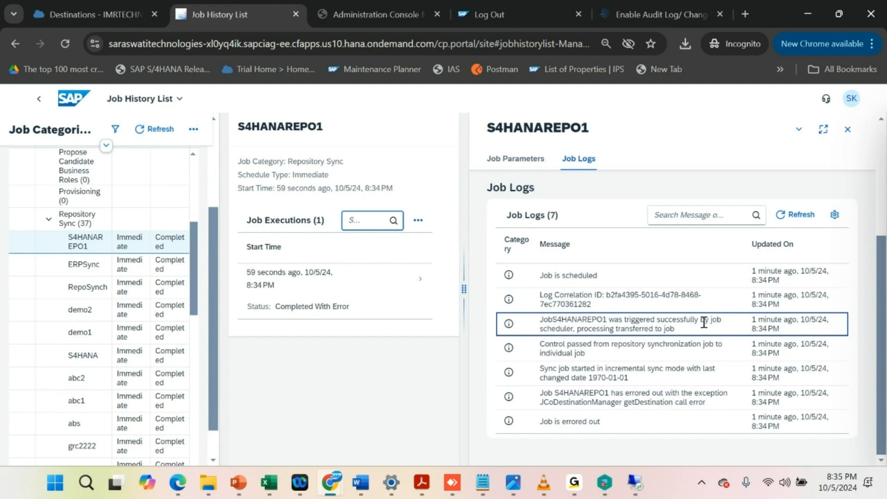
Highlight the log messages and 1970-01-01 date to read the sync job started entries
{"action": "left_click_drag", "start_coordinate": [540, 345], "coordinate": [715, 375]}
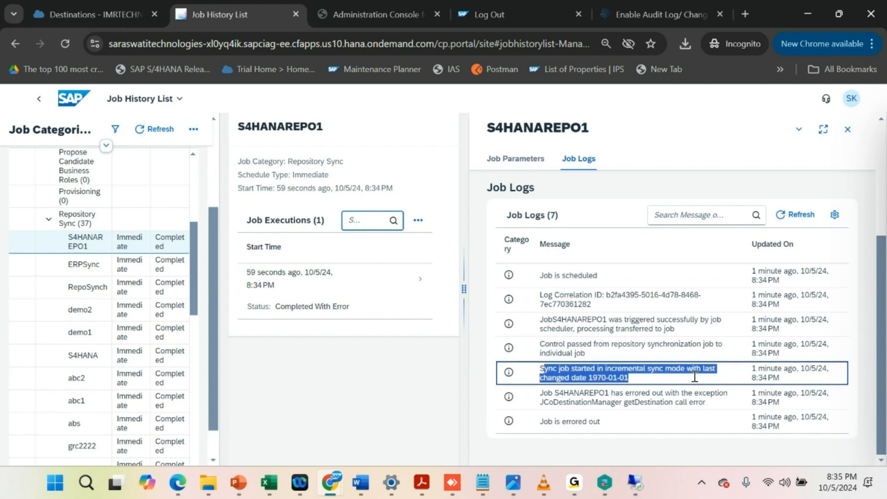
{"action": "left_click", "coordinate": [694, 376]}
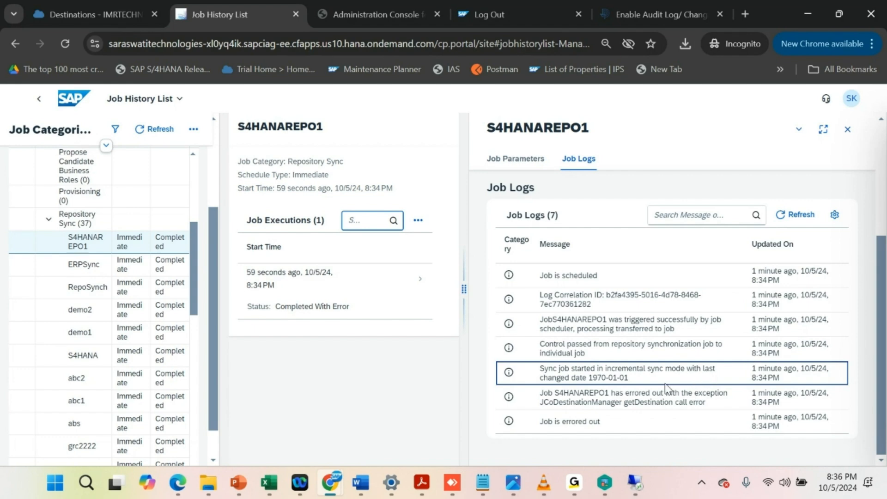
{"action": "left_click_drag", "start_coordinate": [645, 378], "coordinate": [532, 376]}
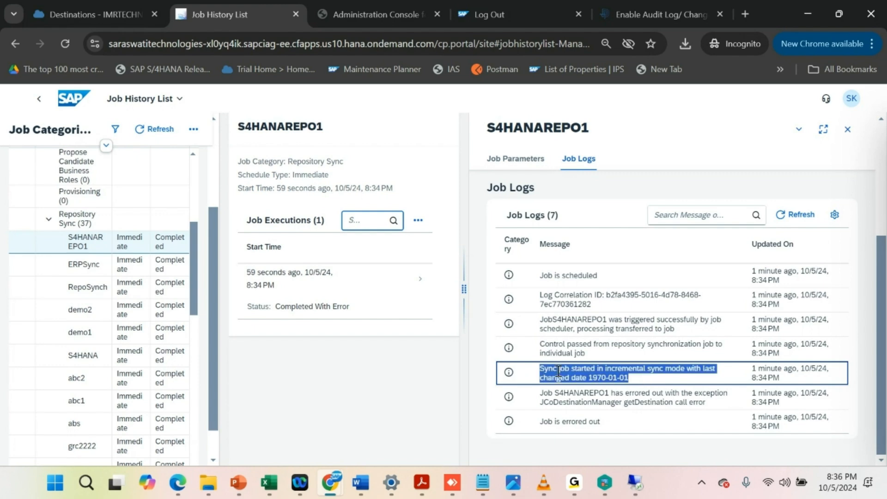
{"action": "left_click", "coordinate": [649, 380]}
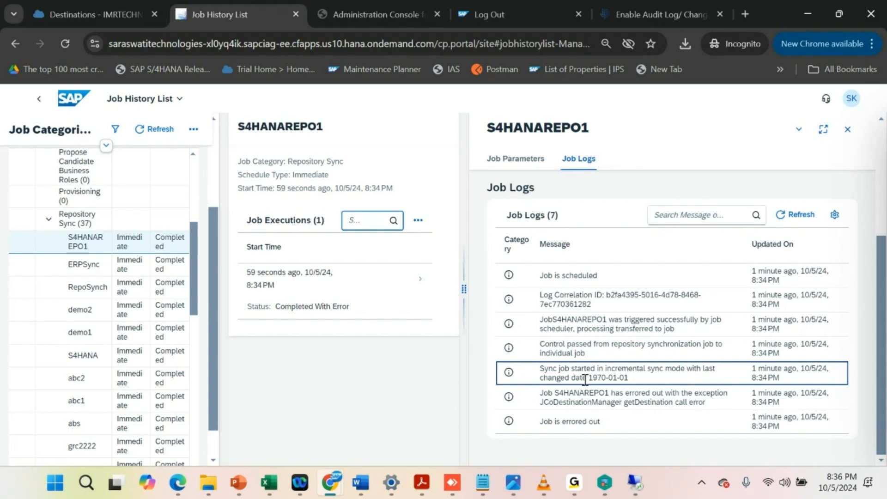
{"action": "left_click_drag", "start_coordinate": [588, 378], "coordinate": [630, 380]}
{"action": "left_click", "coordinate": [631, 379]}
{"action": "left_click_drag", "start_coordinate": [631, 379], "coordinate": [535, 372]}
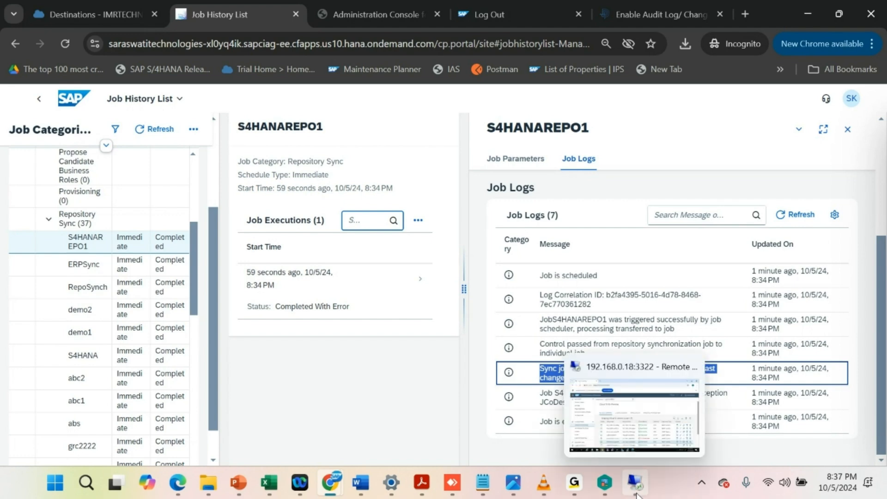
{"action": "left_click", "coordinate": [636, 491]}
{"action": "mouse_move", "coordinate": [329, 489]}
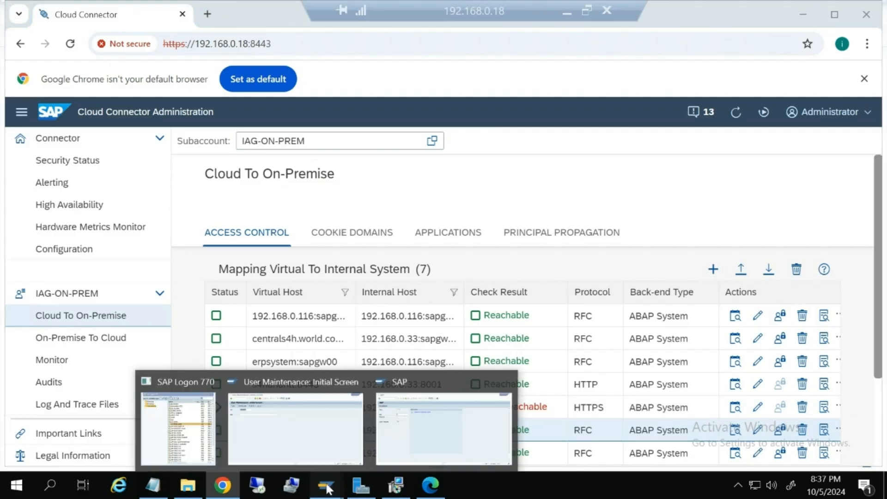
{"action": "left_click", "coordinate": [430, 413]}
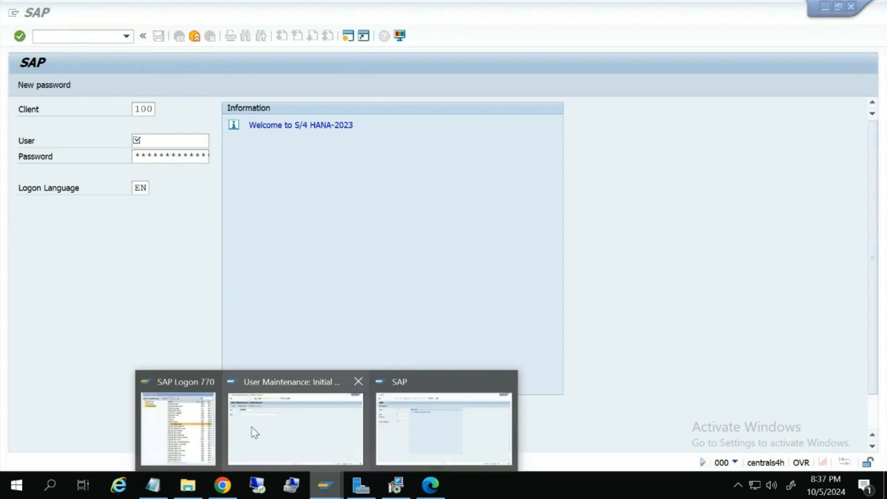
{"action": "left_click", "coordinate": [255, 433]}
{"action": "left_click", "coordinate": [248, 16]}
{"action": "left_click", "coordinate": [294, 186]}
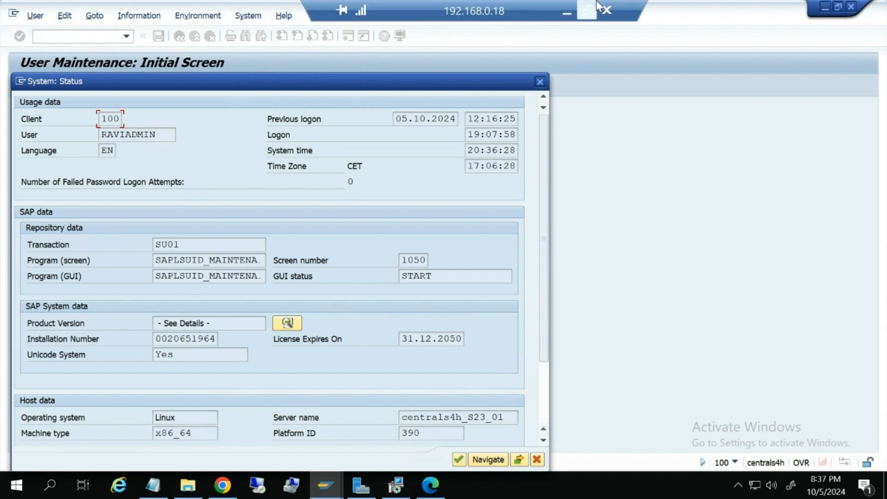
{"action": "left_click", "coordinate": [564, 18]}
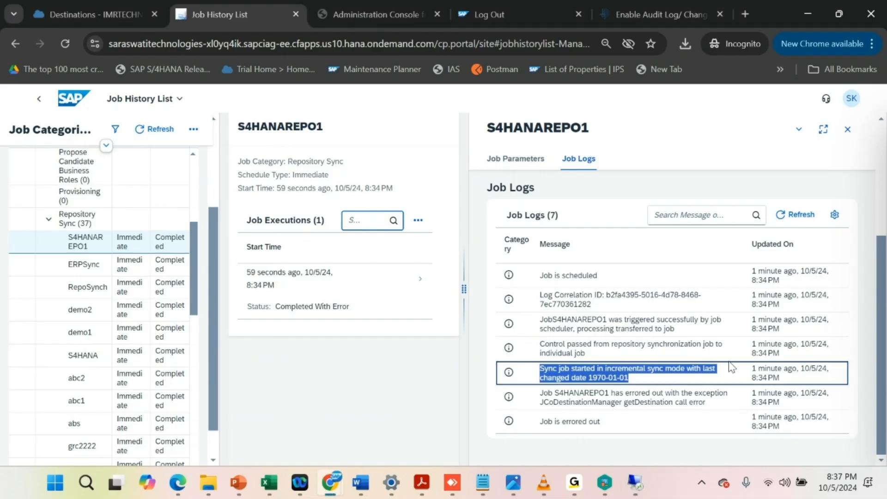
{"action": "left_click", "coordinate": [635, 483]}
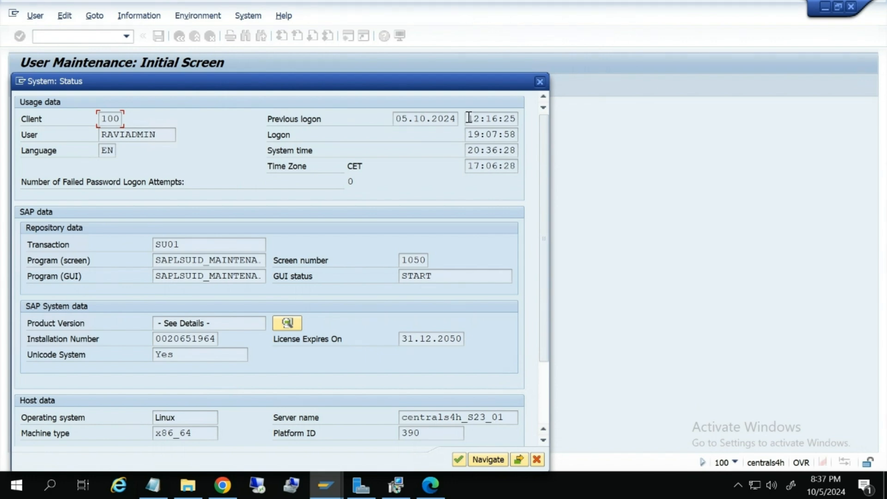
{"action": "left_click_drag", "start_coordinate": [468, 118], "coordinate": [510, 120]}
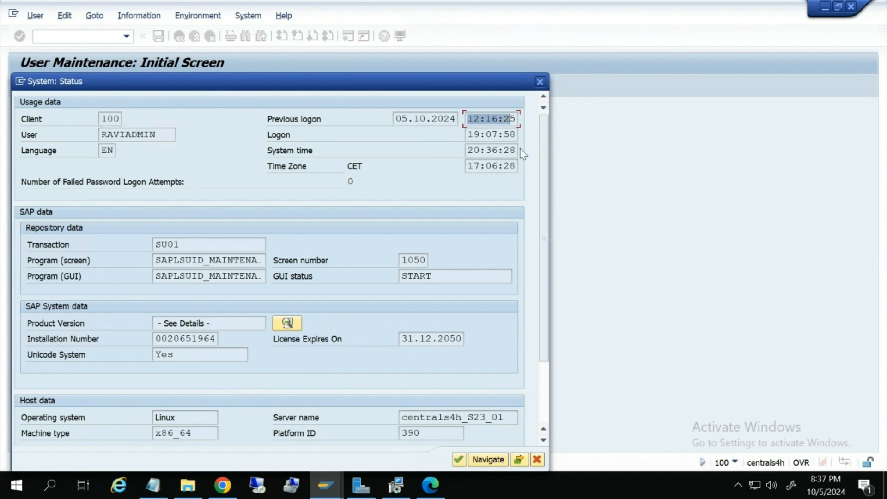
{"action": "left_click_drag", "start_coordinate": [516, 150], "coordinate": [465, 151]}
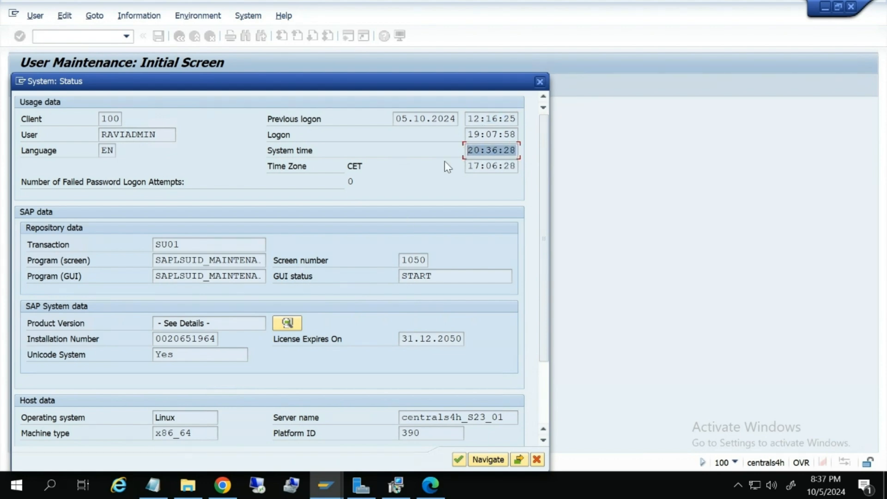
{"action": "left_click", "coordinate": [539, 82]}
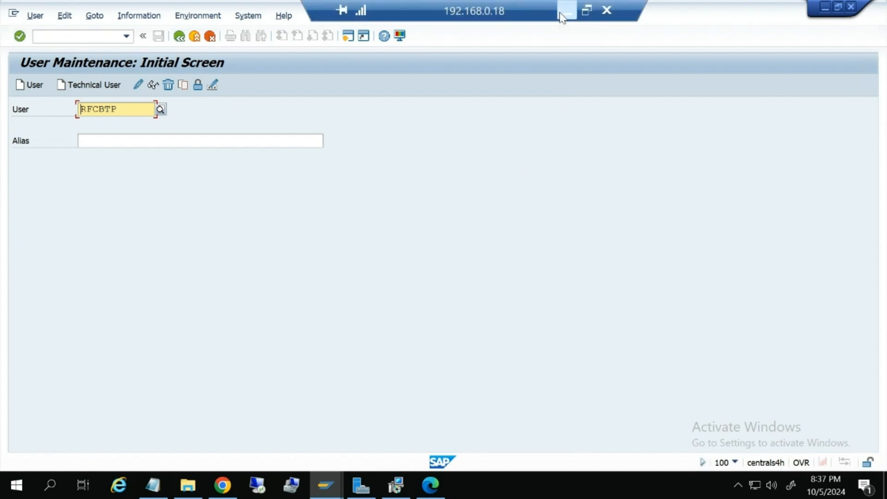
{"action": "left_click", "coordinate": [564, 10]}
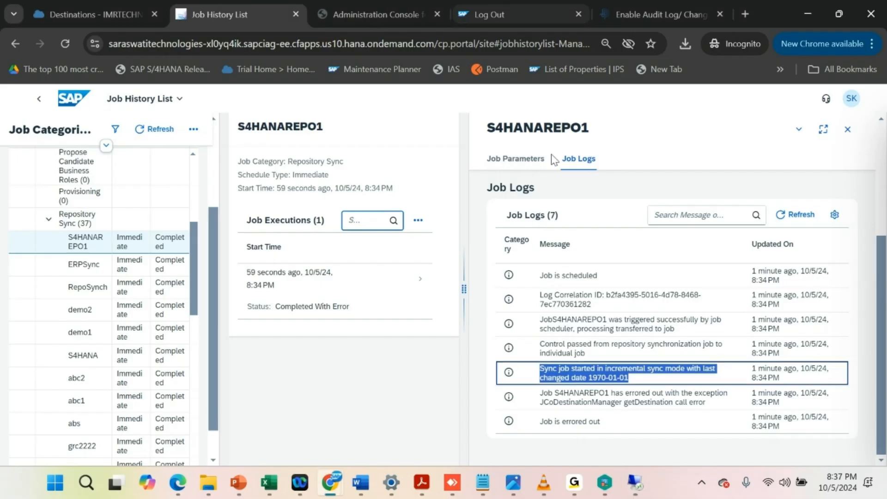
Close the S4HANAREPO1 log and detail columns and return to the Home launchpad
{"action": "left_click", "coordinate": [847, 129]}
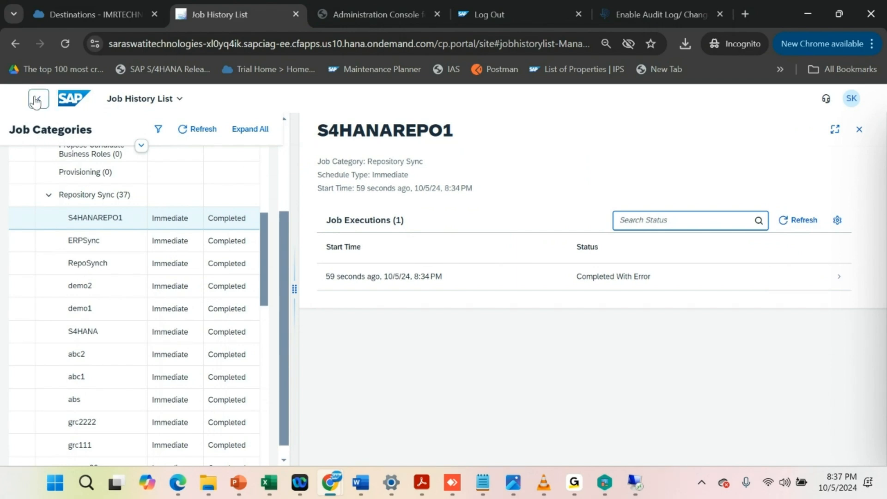
{"action": "left_click", "coordinate": [38, 98]}
{"action": "left_click", "coordinate": [847, 136]}
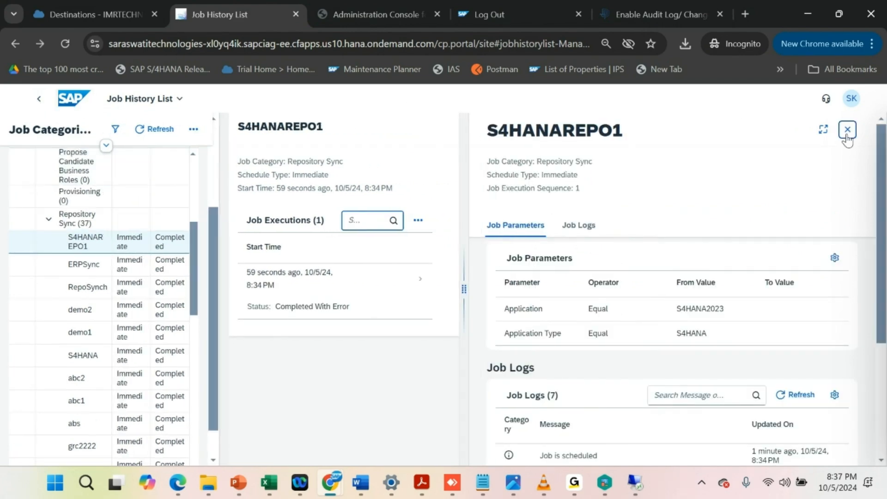
{"action": "left_click", "coordinate": [39, 99]}
{"action": "left_click", "coordinate": [848, 131]}
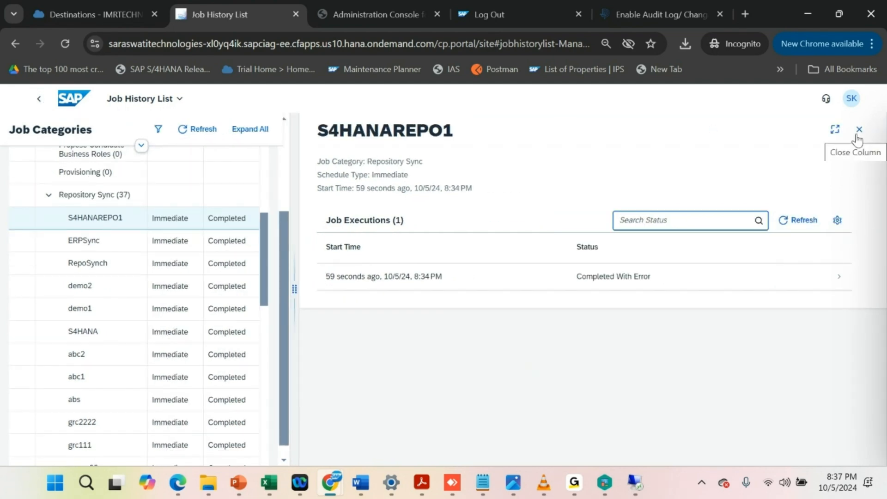
{"action": "left_click", "coordinate": [858, 130]}
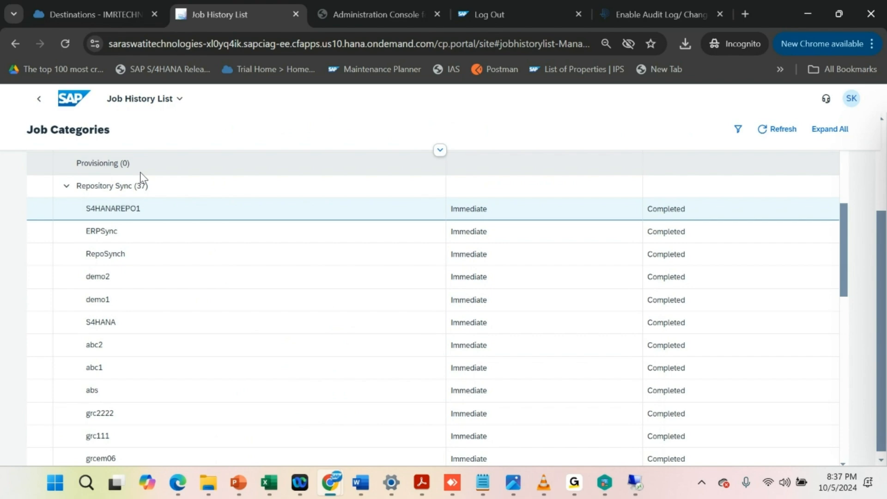
{"action": "left_click", "coordinate": [38, 98]}
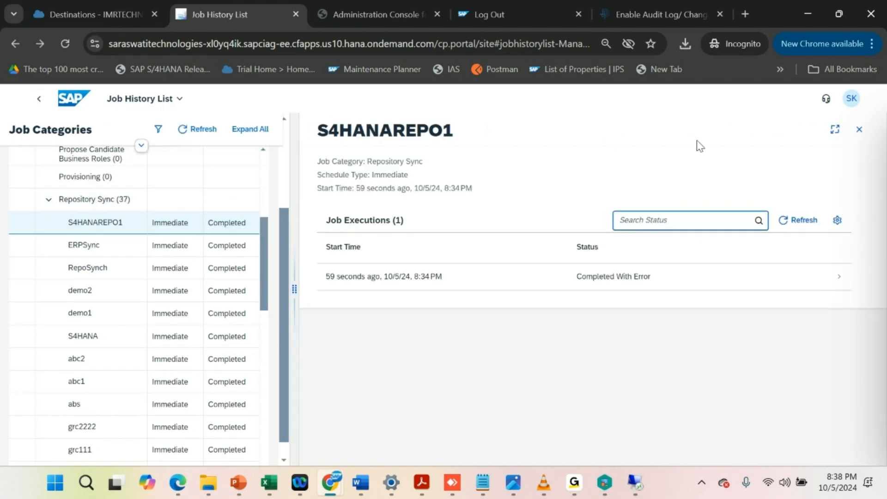
{"action": "left_click", "coordinate": [858, 131]}
{"action": "left_click", "coordinate": [73, 98]}
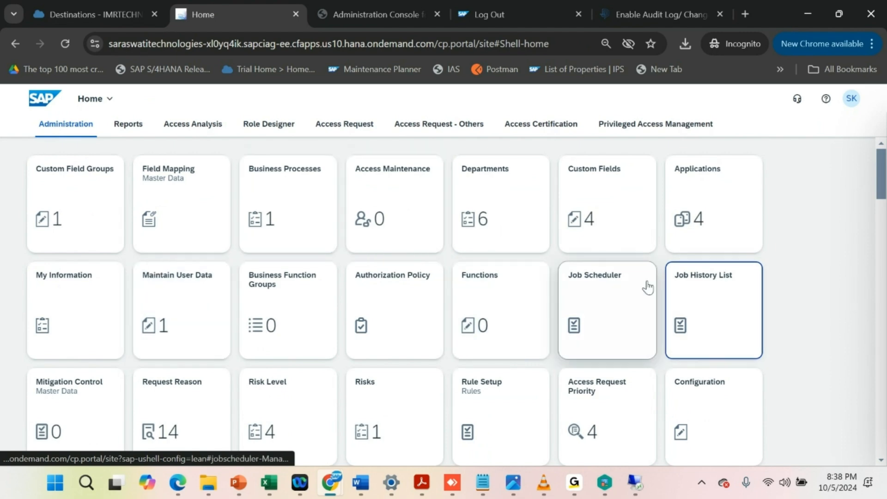
Open the Job Scheduler and choose SCI User Group Sync Job as the job category
{"action": "left_click", "coordinate": [603, 291]}
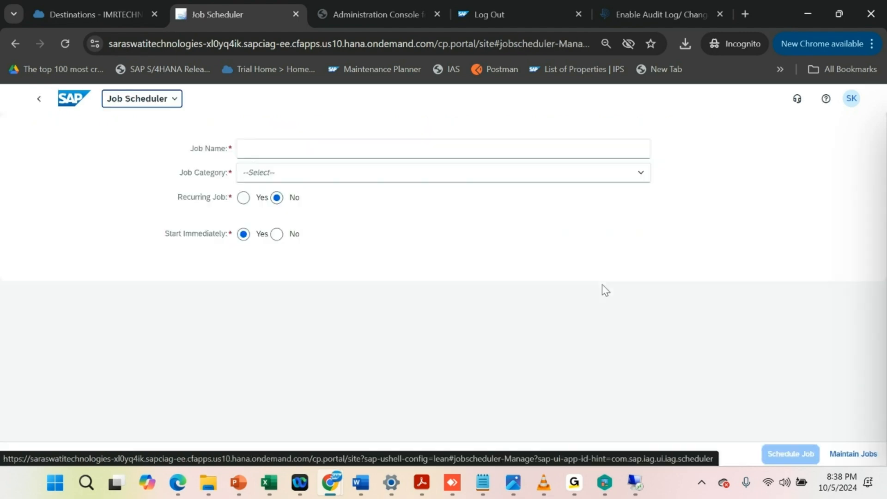
{"action": "left_click", "coordinate": [641, 174]}
{"action": "left_click", "coordinate": [442, 247]}
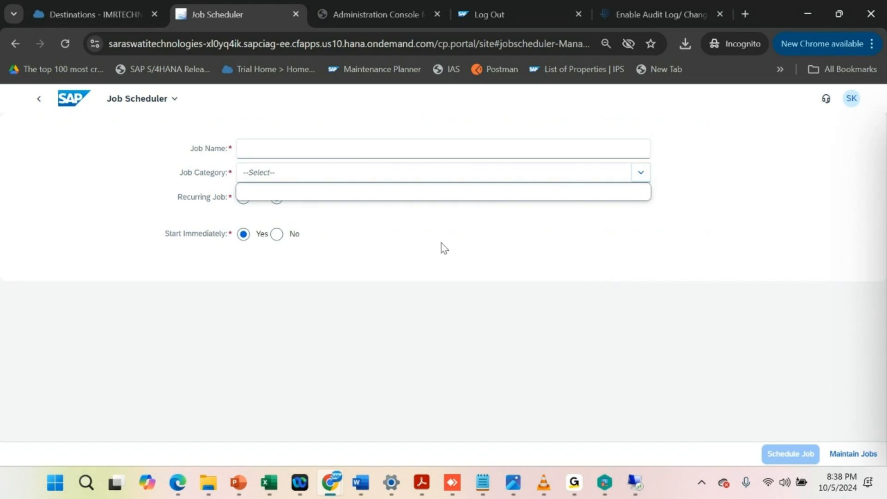
{"action": "left_click", "coordinate": [245, 234]}
{"action": "left_click", "coordinate": [640, 174]}
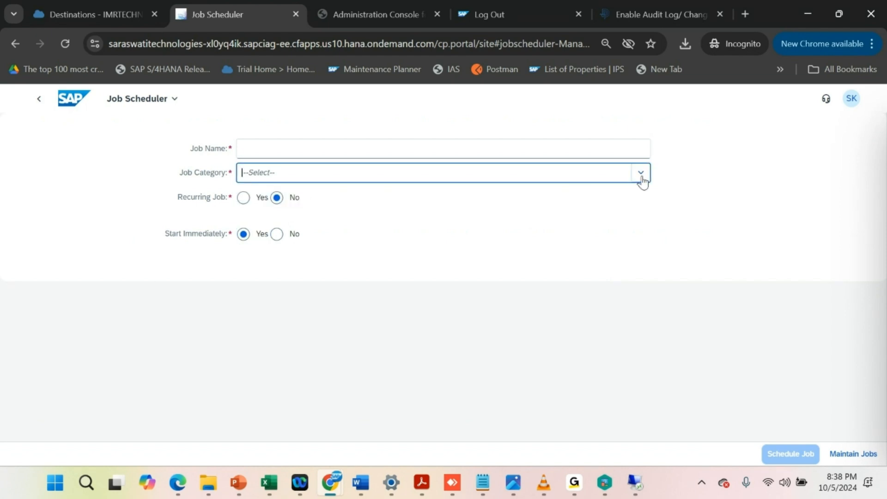
{"action": "left_click_drag", "start_coordinate": [646, 228], "coordinate": [653, 335]}
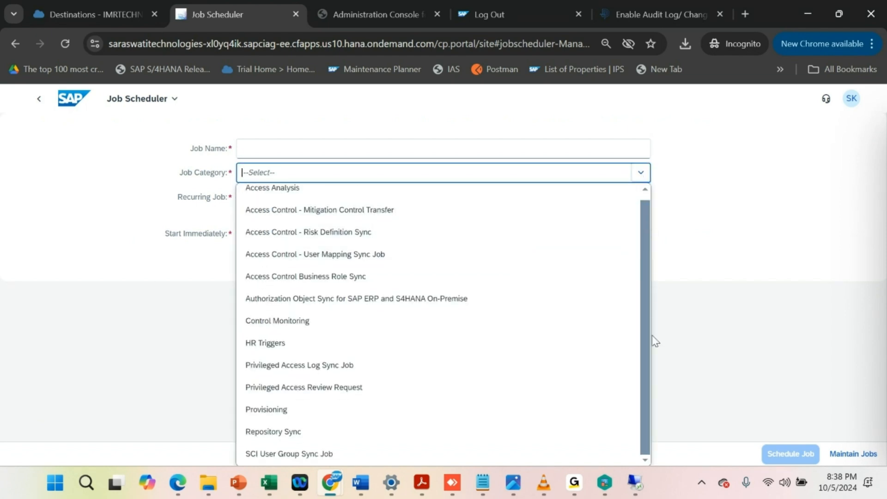
{"action": "left_click", "coordinate": [270, 457]}
Name the job IASSYNCGROUPS and schedule it to run immediately
{"action": "left_click", "coordinate": [314, 148]}
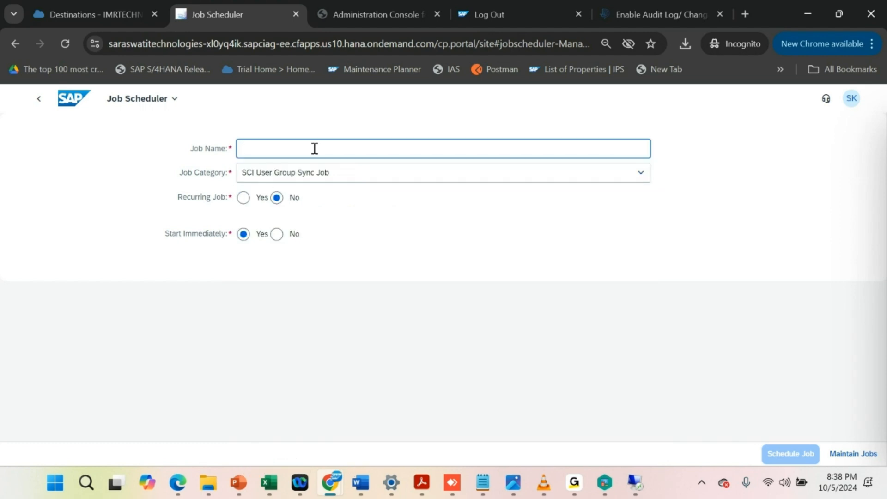
{"action": "type", "text": "IASSYN"}
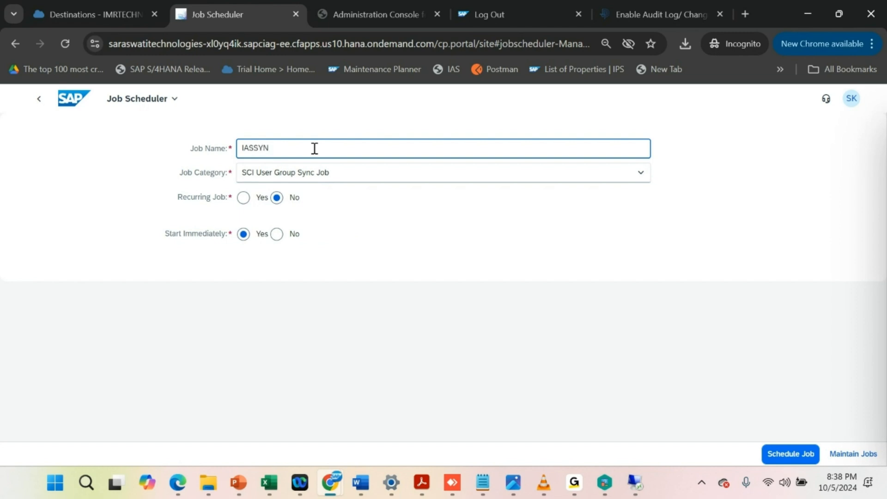
{"action": "type", "text": "CGROUPS"}
{"action": "left_click", "coordinate": [790, 456]}
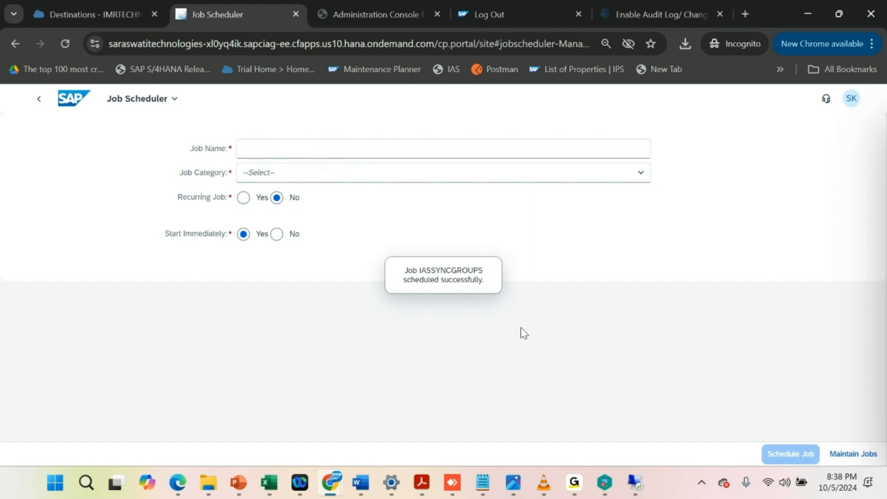
{"action": "left_click", "coordinate": [40, 100]}
Open the IASSYNCGROUPS run's logs under SCI User Group Sync Job in a widened pane
{"action": "left_click", "coordinate": [689, 292]}
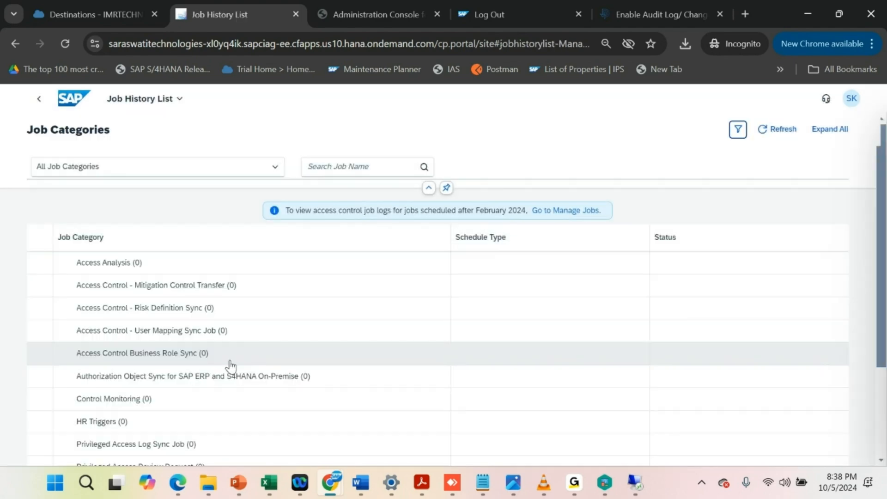
{"action": "scroll", "coordinate": [136, 296], "scroll_direction": "down", "scroll_amount": 3}
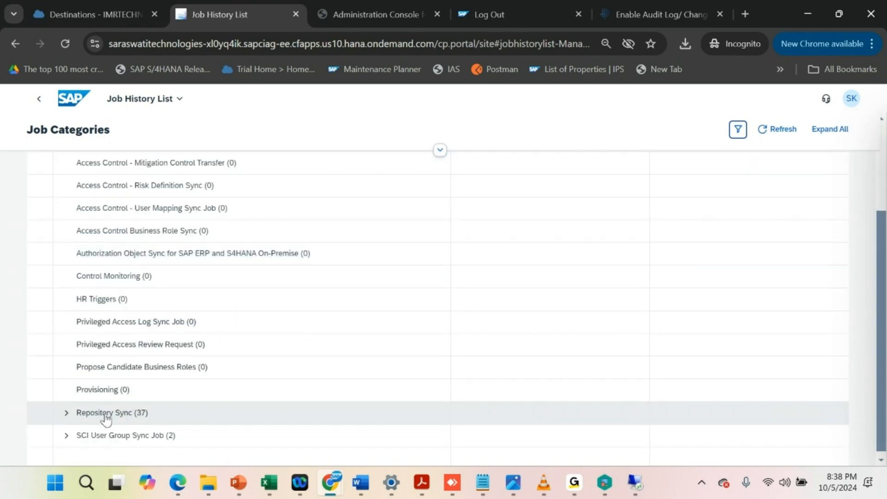
{"action": "left_click", "coordinate": [66, 436]}
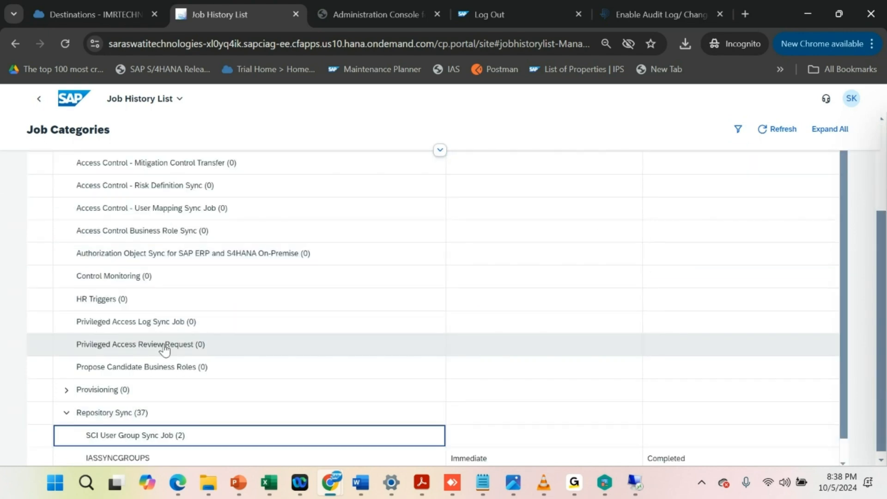
{"action": "scroll", "coordinate": [169, 370], "scroll_direction": "down", "scroll_amount": 1}
{"action": "left_click", "coordinate": [150, 436]}
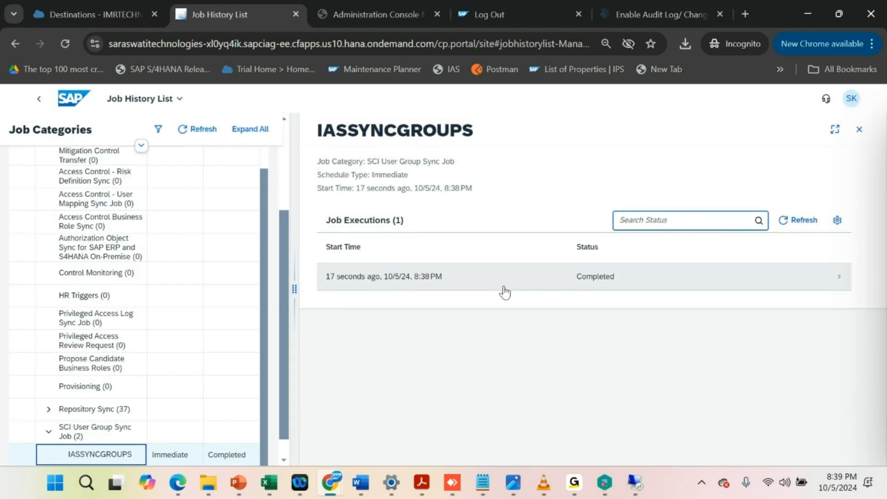
{"action": "left_click", "coordinate": [505, 292]}
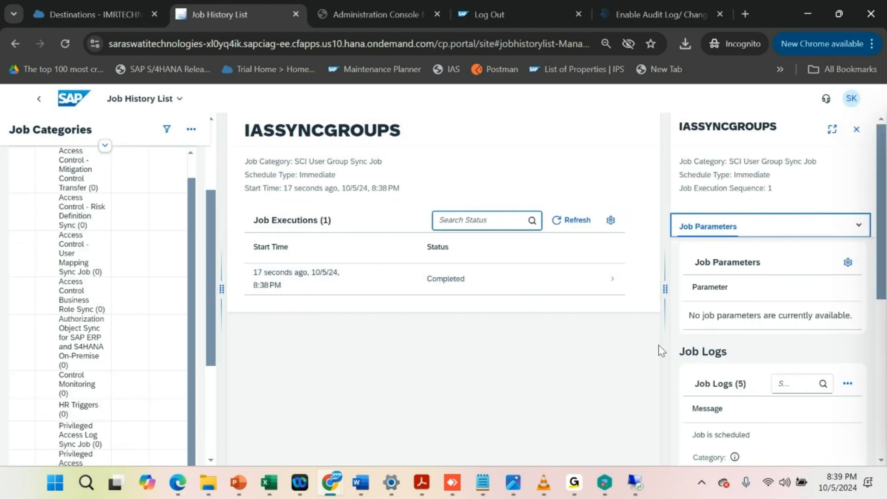
{"action": "left_click_drag", "start_coordinate": [665, 303], "coordinate": [434, 302]}
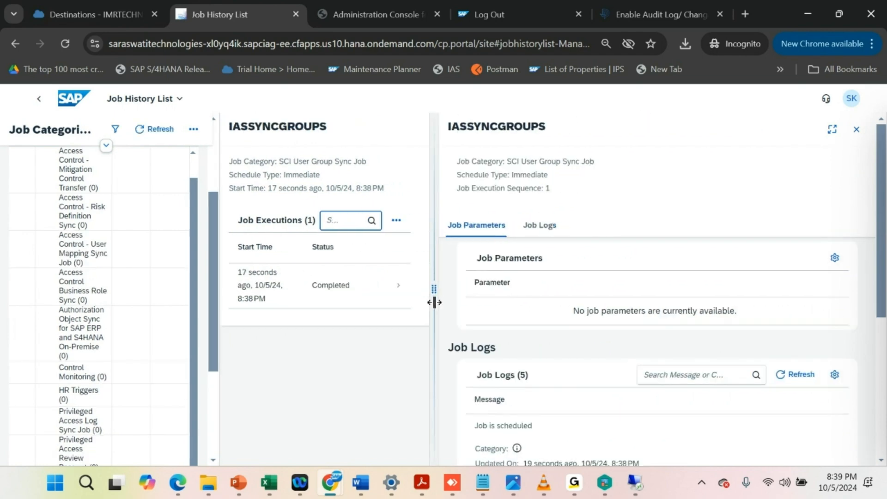
{"action": "scroll", "coordinate": [571, 276], "scroll_direction": "down", "scroll_amount": 3}
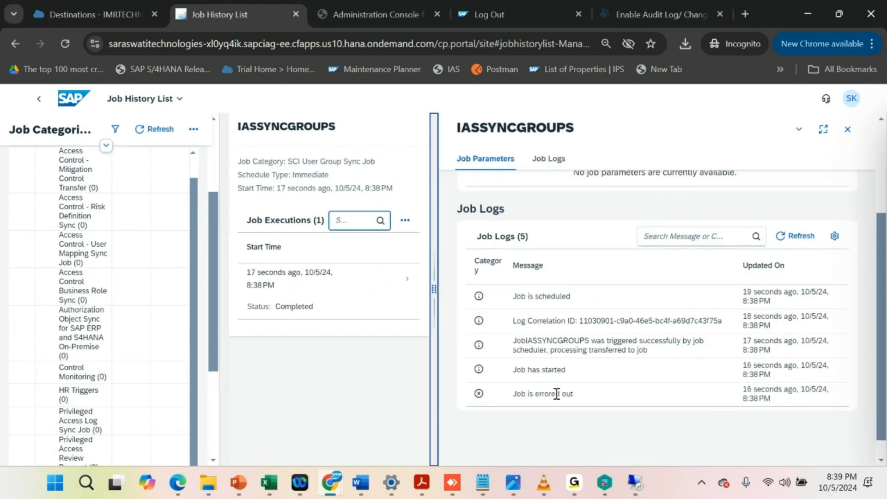
Inspect the five log entries down to 'Job is errored out', then close the logs column
{"action": "left_click", "coordinate": [614, 398]}
{"action": "left_click", "coordinate": [600, 375]}
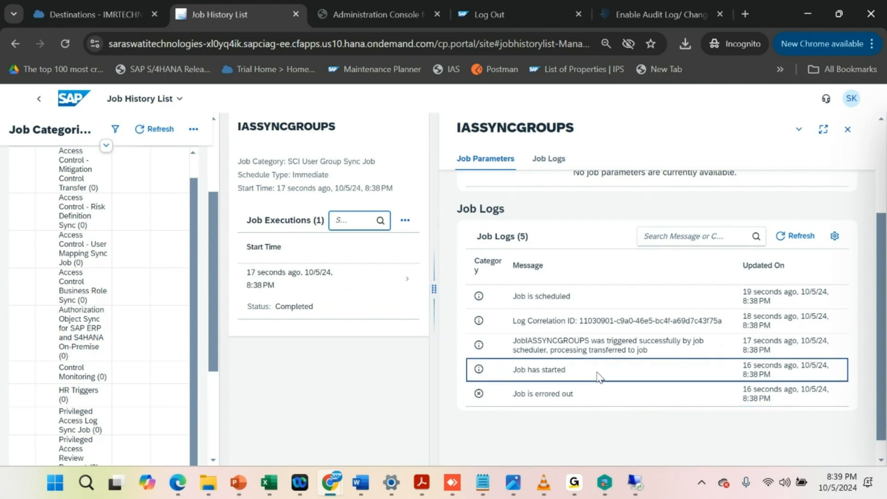
{"action": "left_click", "coordinate": [583, 346]}
{"action": "left_click_drag", "start_coordinate": [666, 350], "coordinate": [727, 326]}
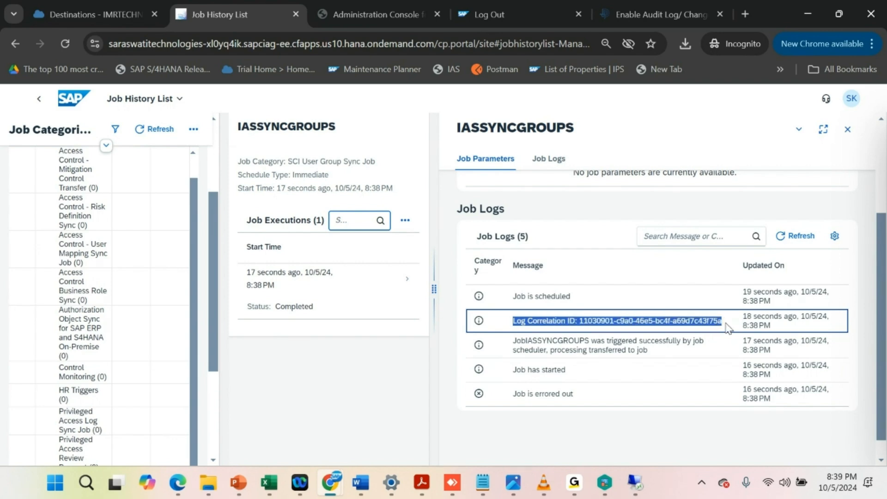
{"action": "left_click_drag", "start_coordinate": [577, 303], "coordinate": [494, 305]}
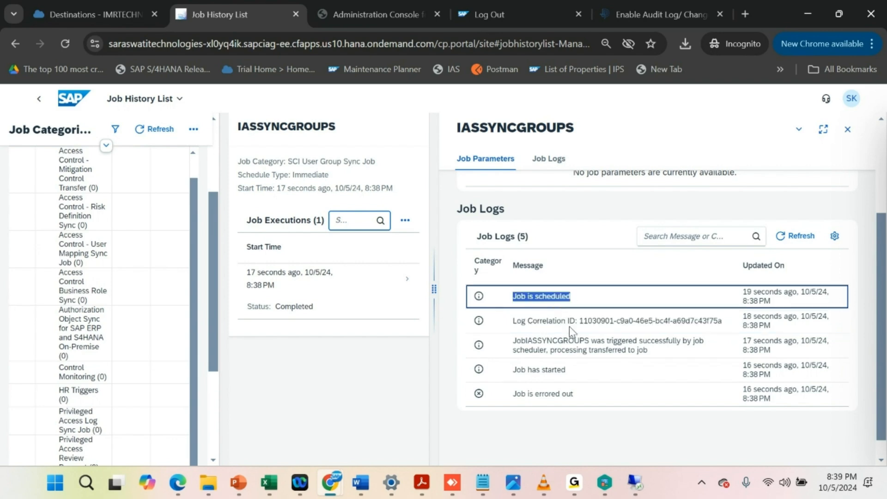
{"action": "left_click_drag", "start_coordinate": [566, 320], "coordinate": [729, 337]}
{"action": "left_click", "coordinate": [716, 343]}
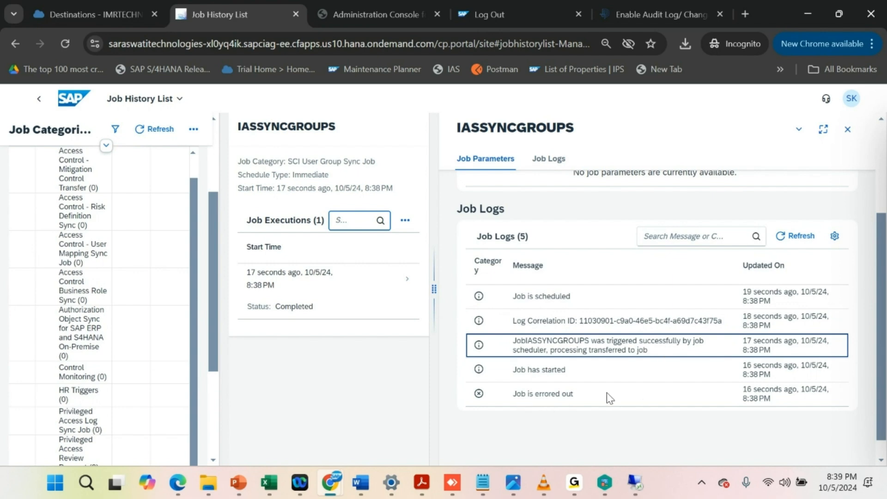
{"action": "left_click_drag", "start_coordinate": [609, 398], "coordinate": [512, 401]}
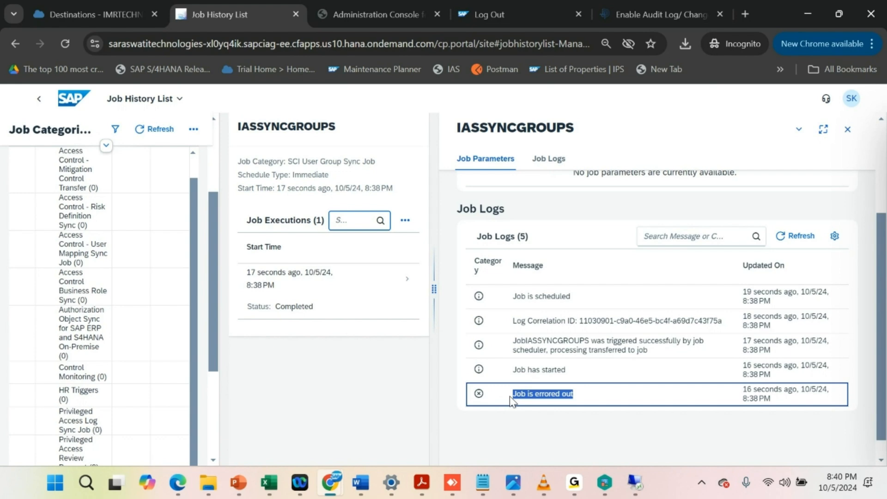
{"action": "left_click", "coordinate": [847, 130]}
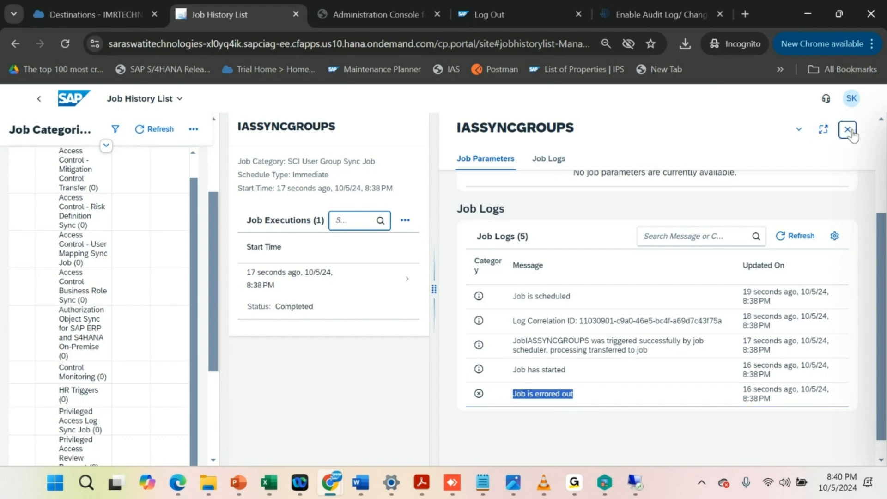
Close the IASSYNCGROUPS execution details, reopen the job details briefly, and close them again
{"action": "left_click", "coordinate": [858, 132]}
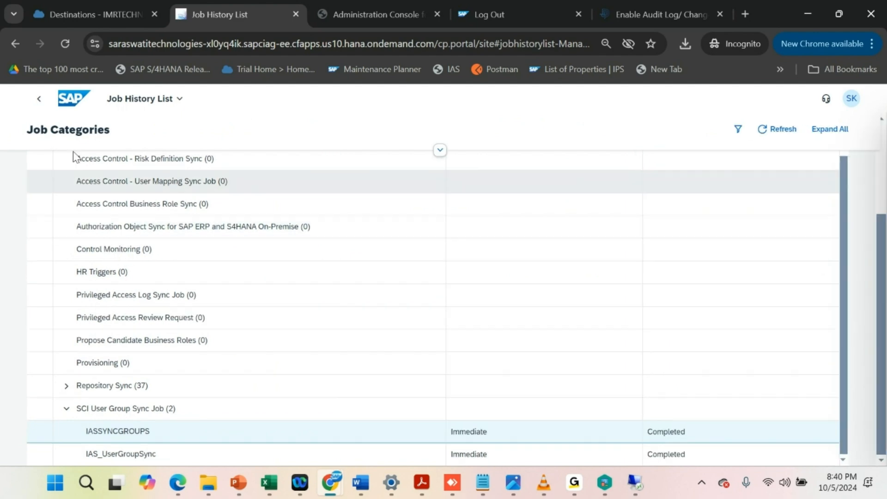
{"action": "left_click", "coordinate": [31, 101]}
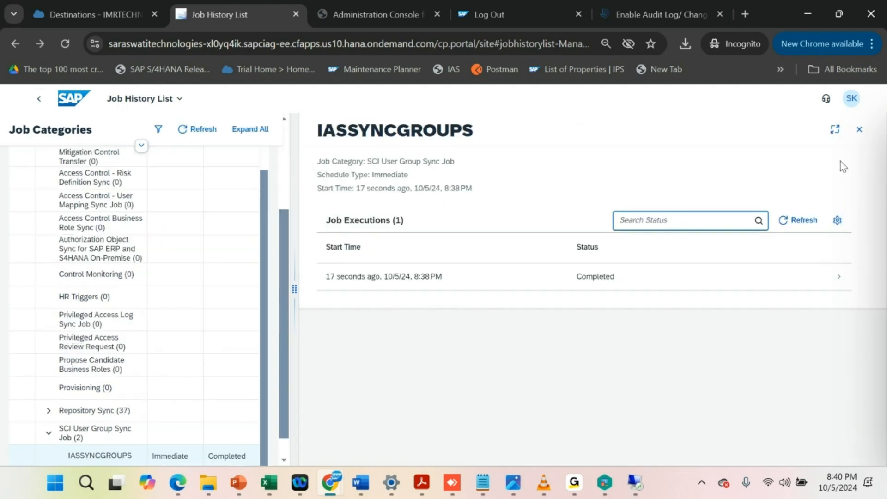
{"action": "left_click", "coordinate": [858, 129]}
Open a new Job Scheduler form from launchpad home, browse job categories, then view BTP destinations
{"action": "left_click", "coordinate": [143, 99]}
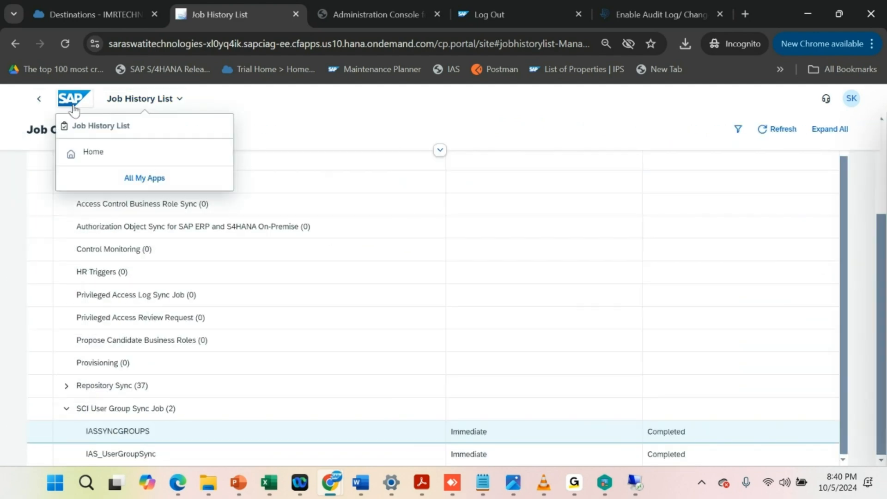
{"action": "left_click", "coordinate": [70, 101]}
{"action": "left_click", "coordinate": [594, 305]}
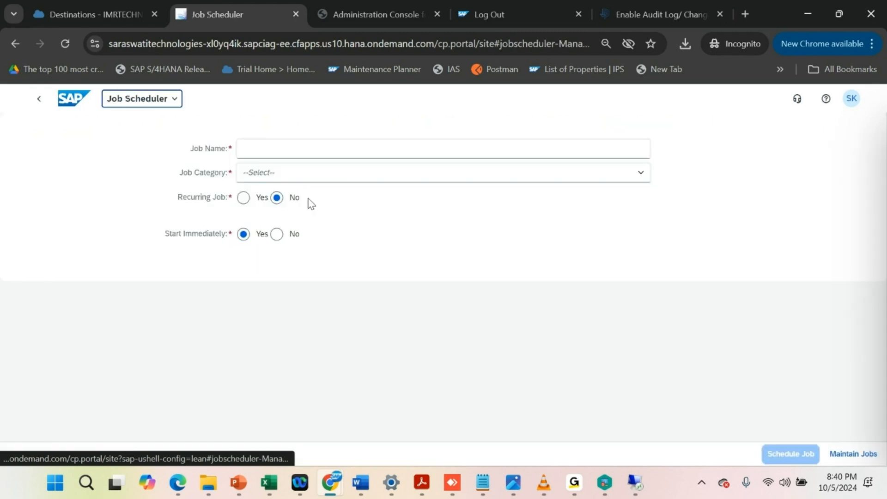
{"action": "left_click", "coordinate": [637, 173]}
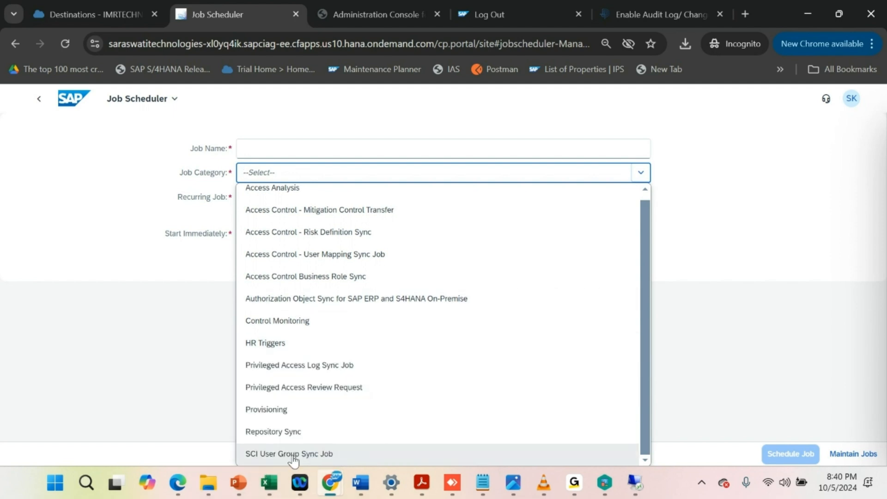
{"action": "left_click", "coordinate": [732, 277]}
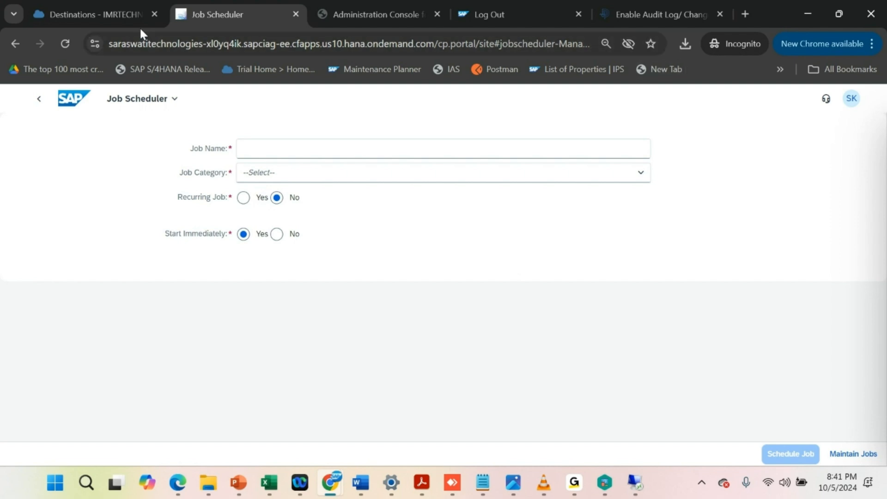
{"action": "left_click", "coordinate": [106, 20]}
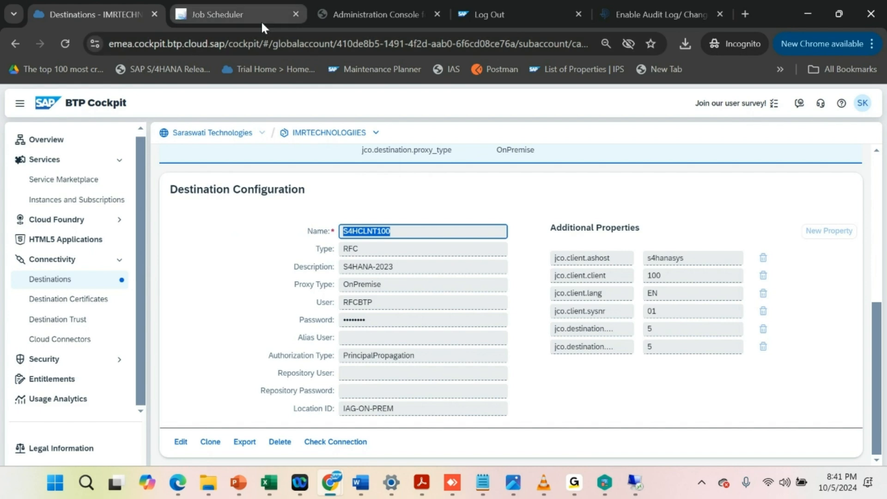
Leave the S4HCLNT100 destination configuration and return to the empty Job Scheduler form
{"action": "left_click", "coordinate": [262, 21]}
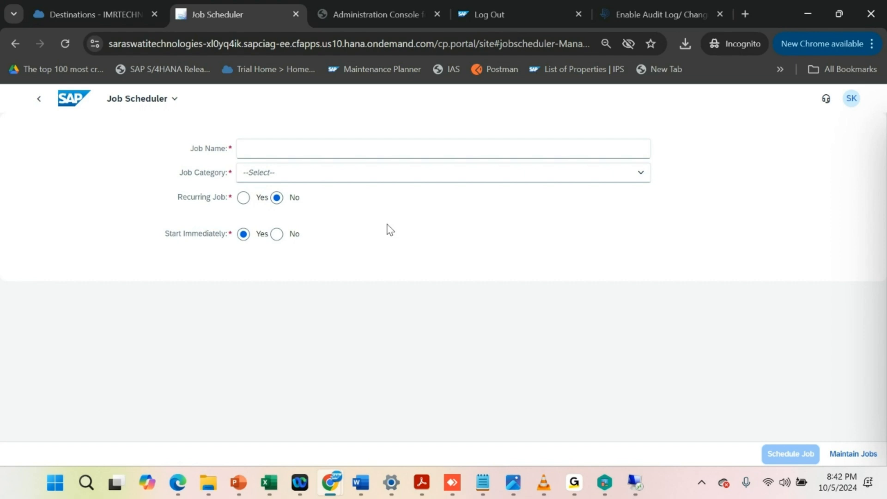
Check the meeting app, then bring the remote SAP GUI User Maintenance screen forward
{"action": "mouse_move", "coordinate": [575, 482]}
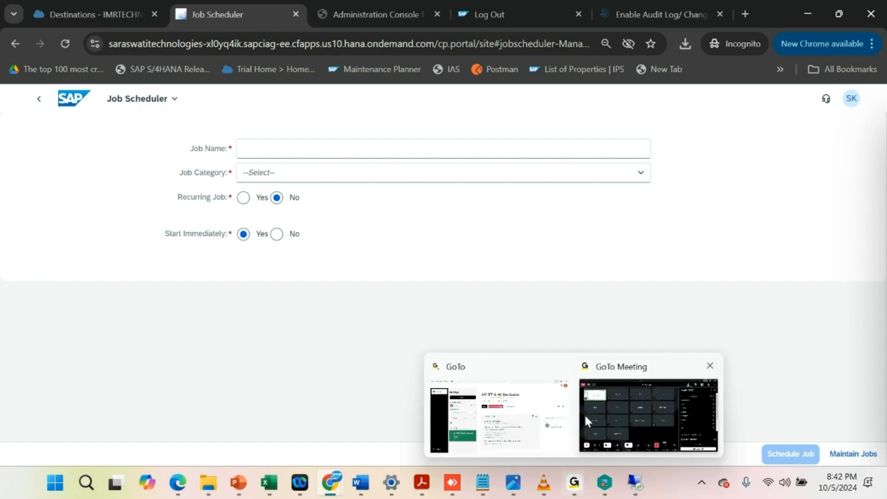
{"action": "left_click", "coordinate": [610, 395]}
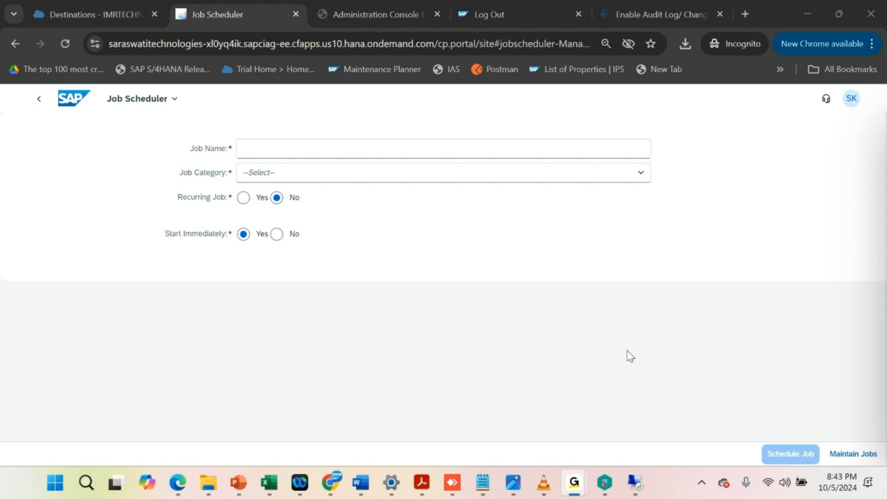
{"action": "left_click", "coordinate": [635, 483]}
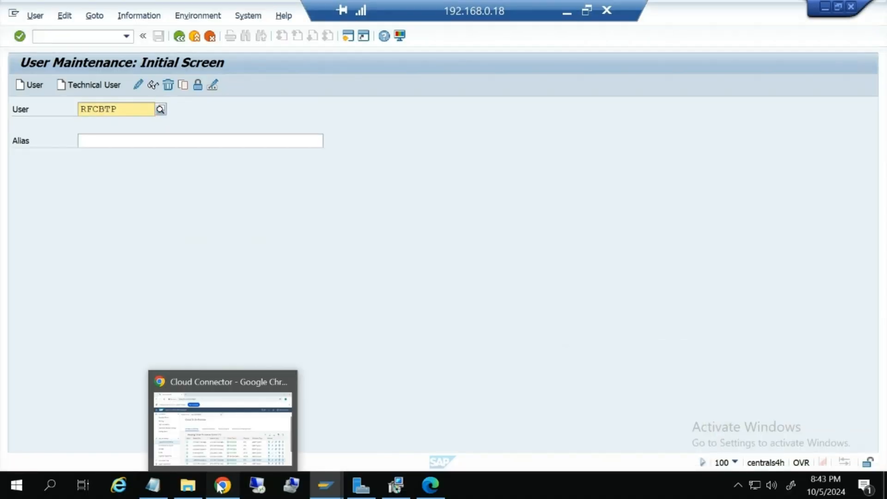
Review the Cloud Connector's Cloud To On-Premise mappings, with s4hanasys:sapgw01 Reachable, then minimize the remote desktop
{"action": "left_click", "coordinate": [221, 486]}
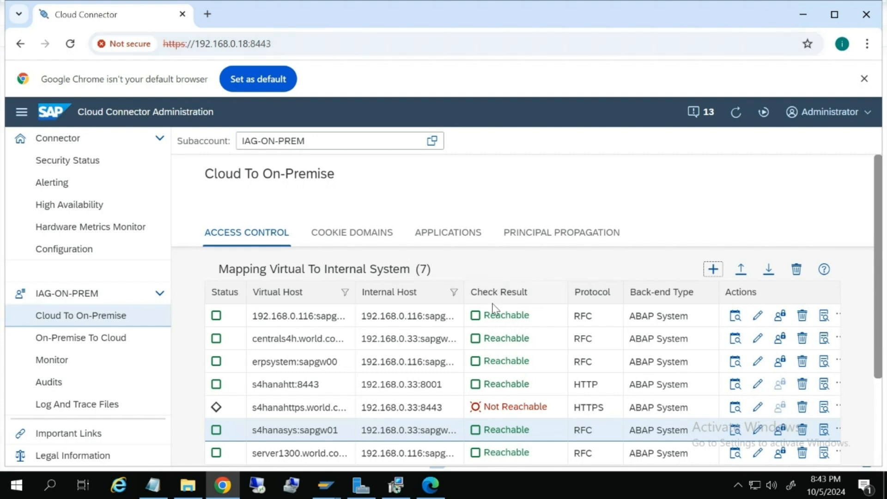
{"action": "mouse_move", "coordinate": [492, 1]}
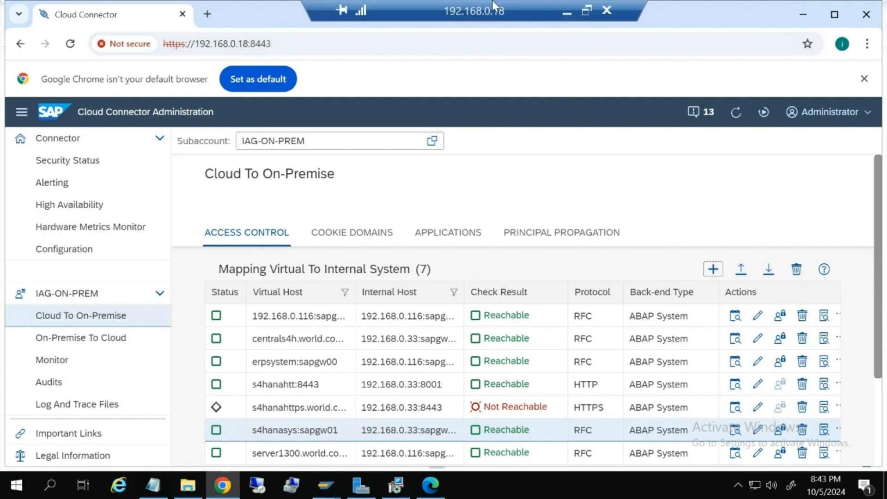
{"action": "left_click", "coordinate": [566, 10]}
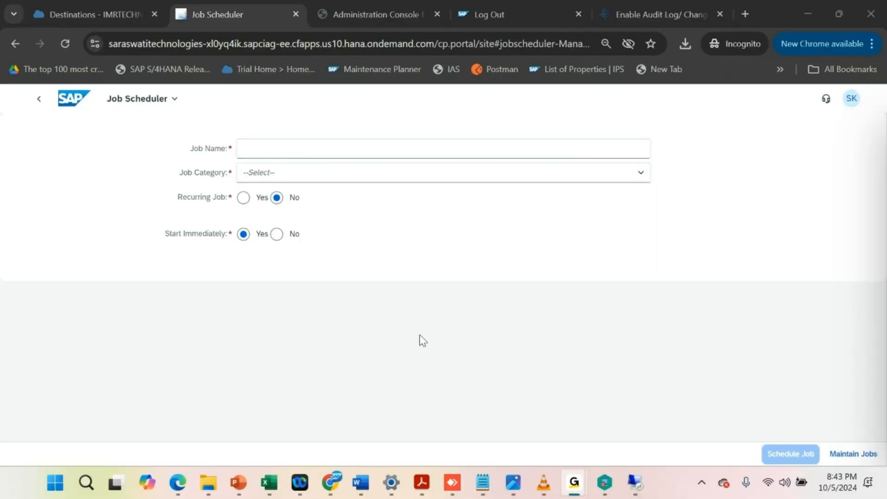